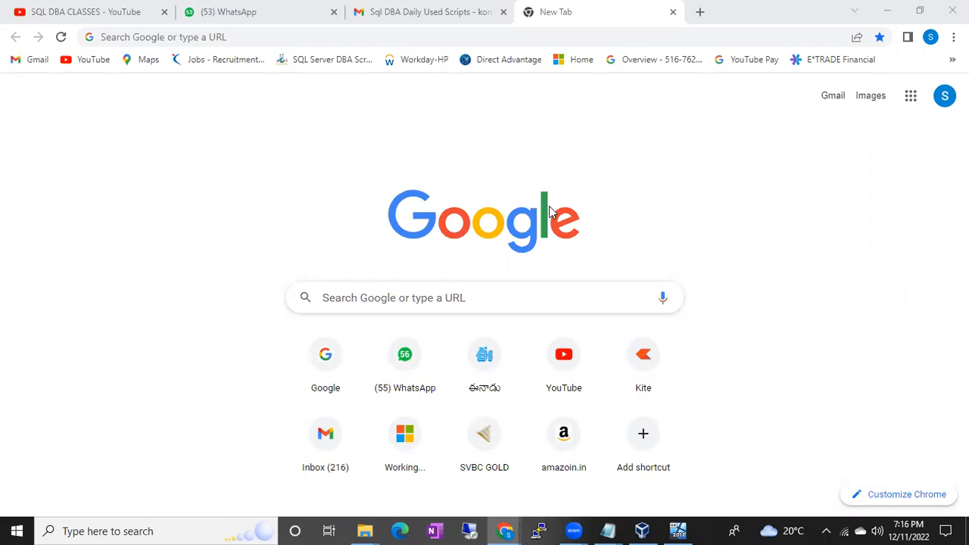
Search Google for "draw io" and open the Diagrams.net site from the results.
{"action": "left_click", "coordinate": [331, 38]}
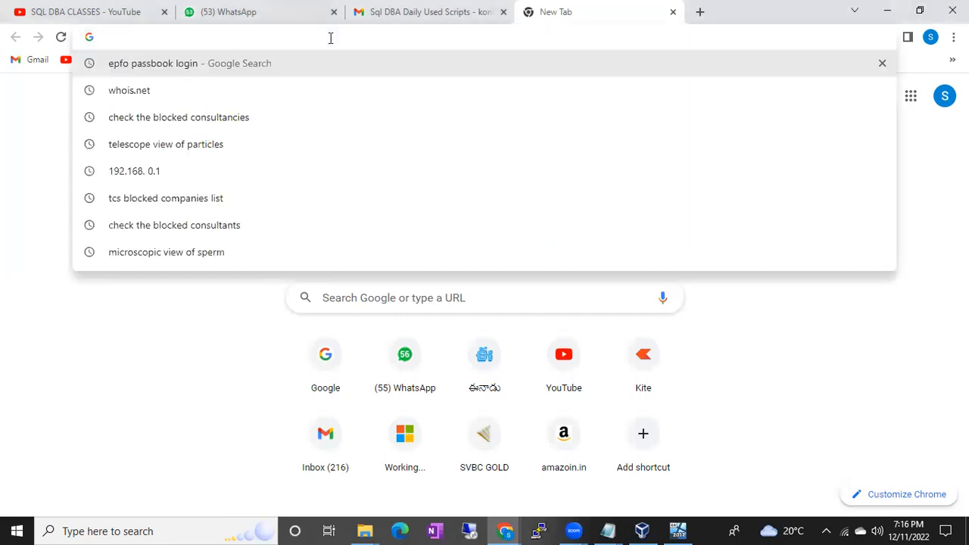
{"action": "type", "text": "draw io"}
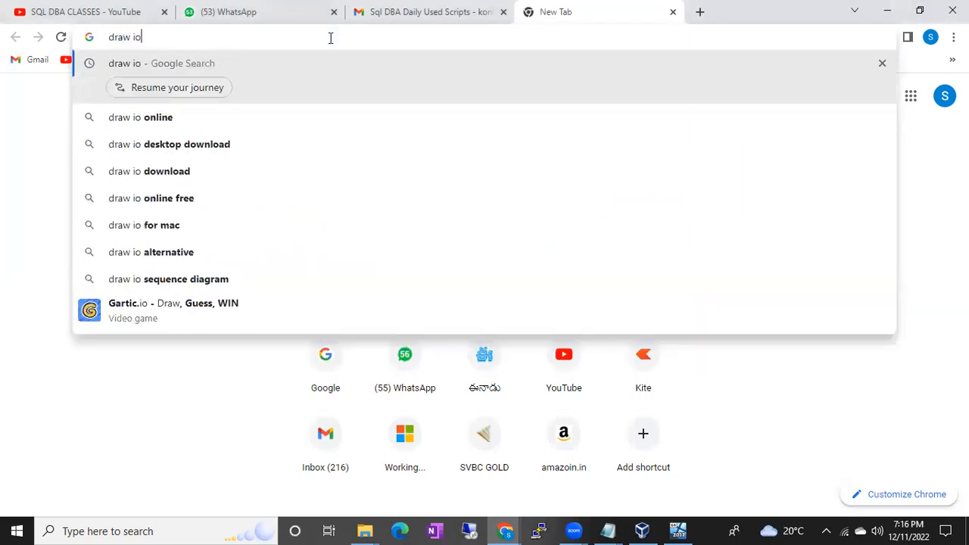
{"action": "key", "text": "Return"}
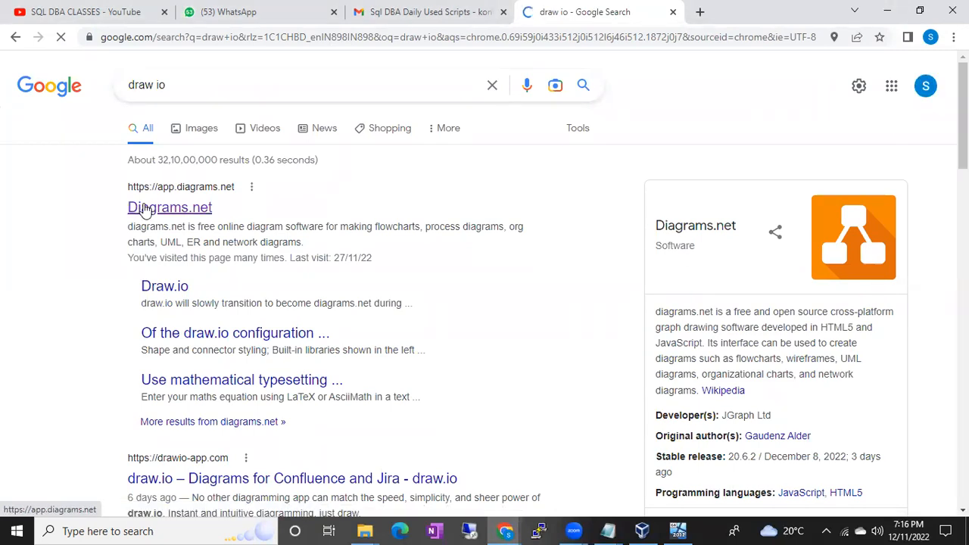
{"action": "left_click", "coordinate": [144, 209]}
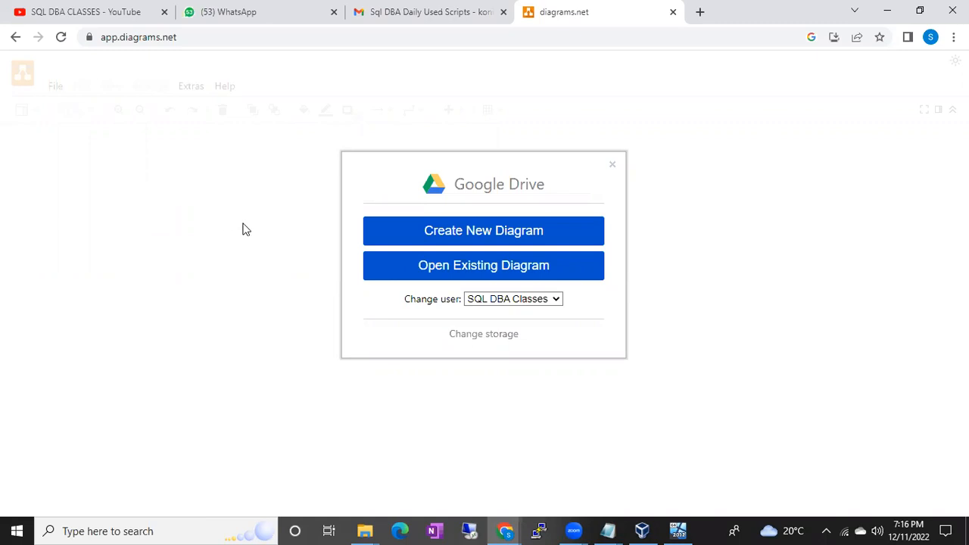
Browse Google Drive for an existing diagram, checking recent files and the Classroom folder with its Sql DBA subfolder, and close the file picker.
{"action": "left_click", "coordinate": [406, 278]}
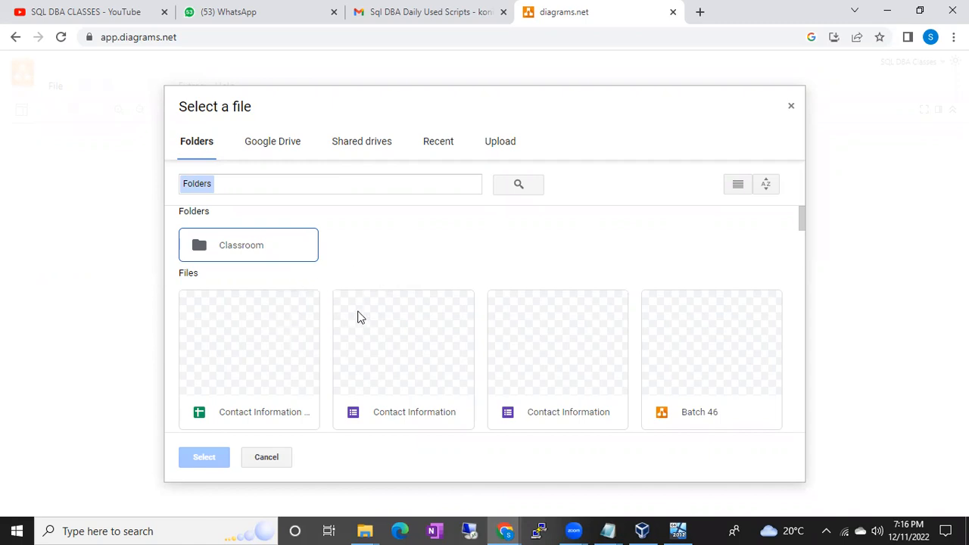
{"action": "scroll", "coordinate": [361, 316], "scroll_direction": "down", "scroll_amount": 2}
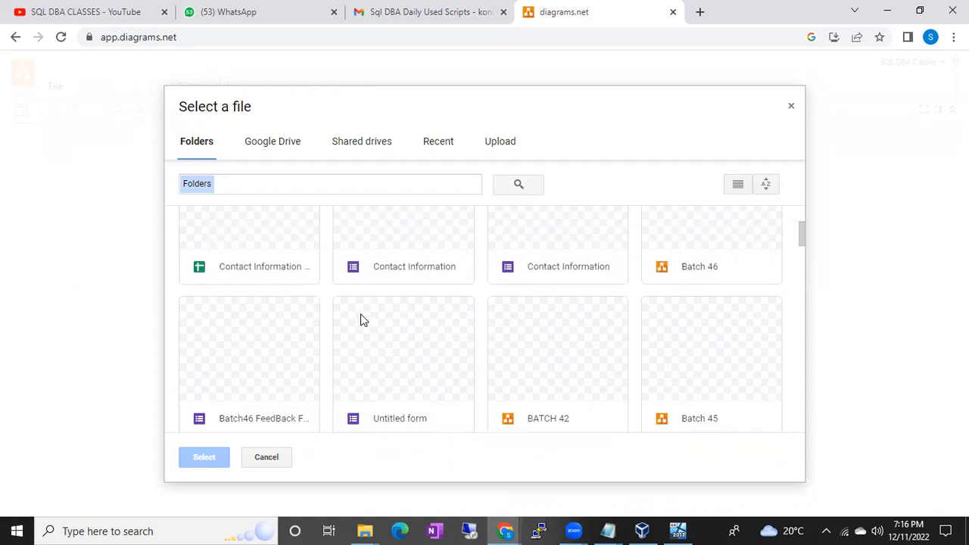
{"action": "scroll", "coordinate": [360, 317], "scroll_direction": "up", "scroll_amount": 2}
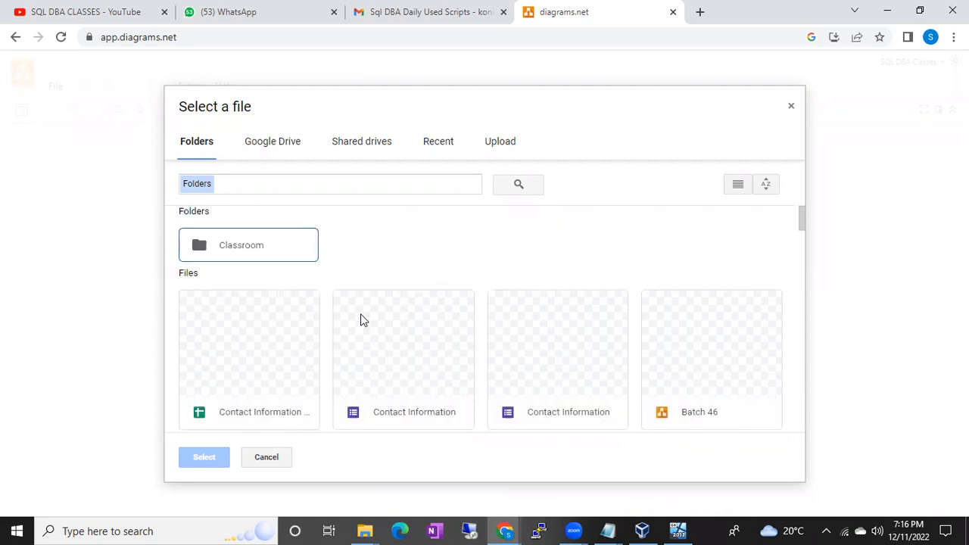
{"action": "left_click", "coordinate": [279, 141]}
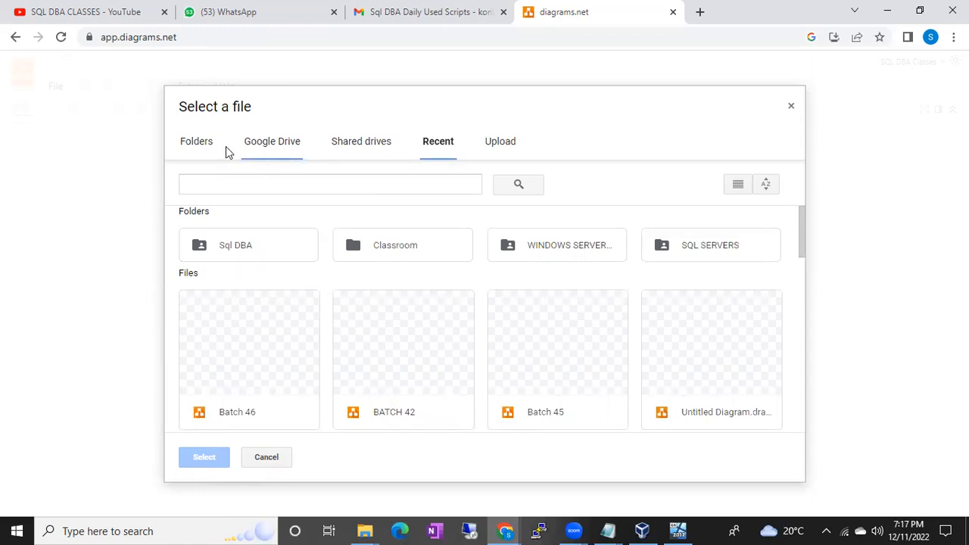
{"action": "left_click", "coordinate": [189, 148]}
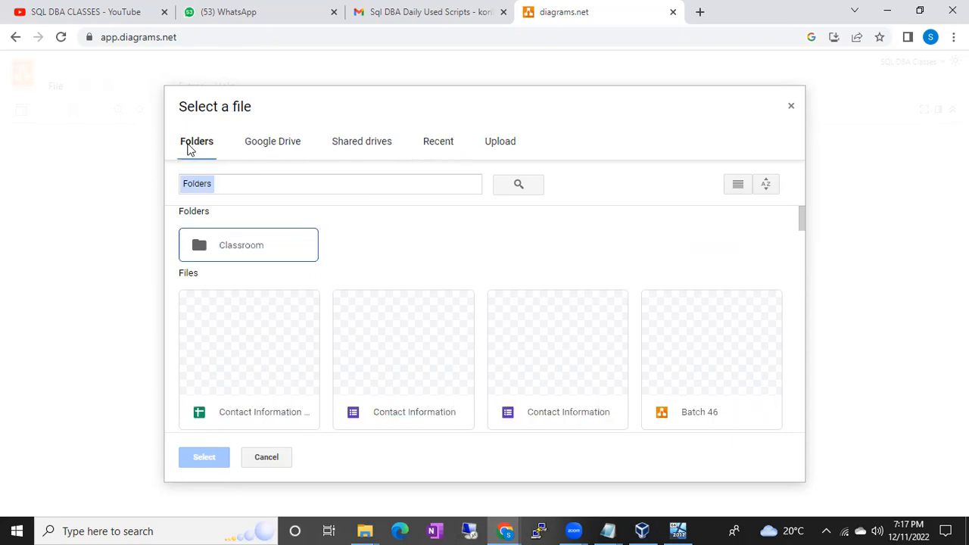
{"action": "double_click", "coordinate": [255, 245]}
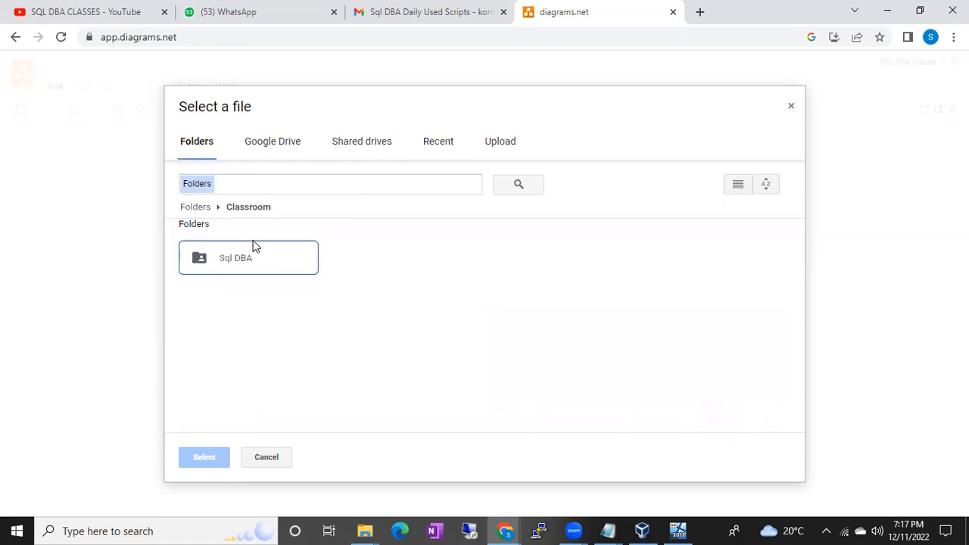
{"action": "double_click", "coordinate": [254, 245]}
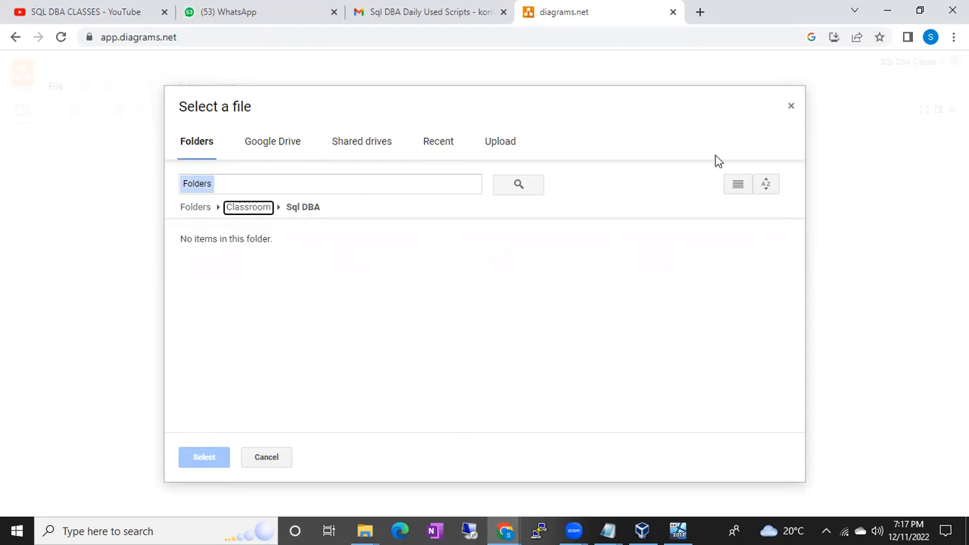
{"action": "left_click", "coordinate": [791, 107]}
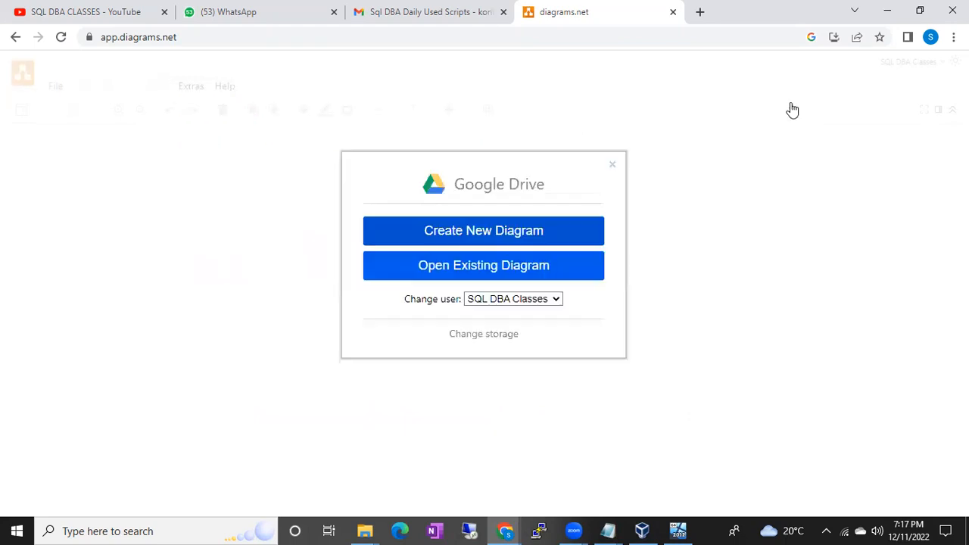
{"action": "left_click", "coordinate": [486, 277]}
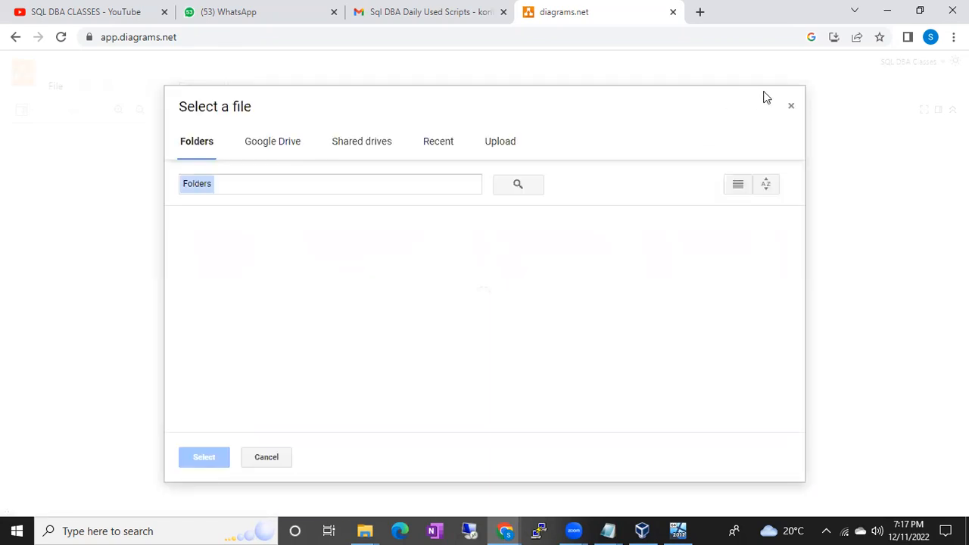
{"action": "left_click", "coordinate": [791, 108]}
Create a new blank diagram as a .drawio XML file in the Drive root folder.
{"action": "left_click", "coordinate": [514, 229]}
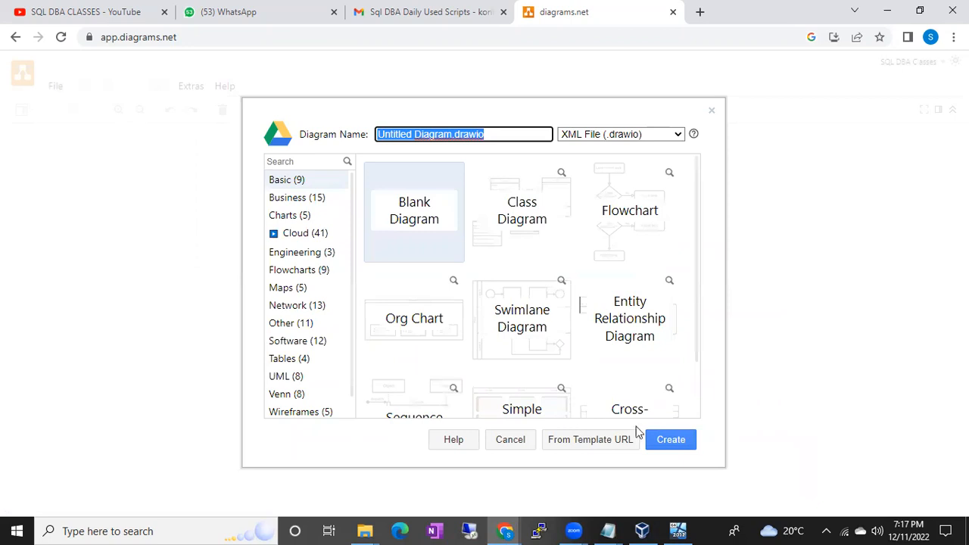
{"action": "left_click", "coordinate": [668, 440]}
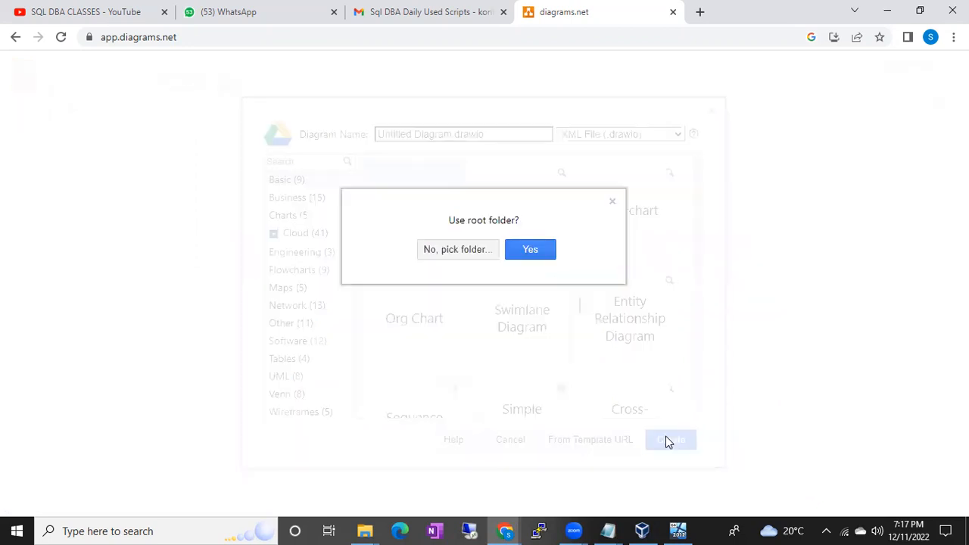
{"action": "left_click", "coordinate": [546, 250]}
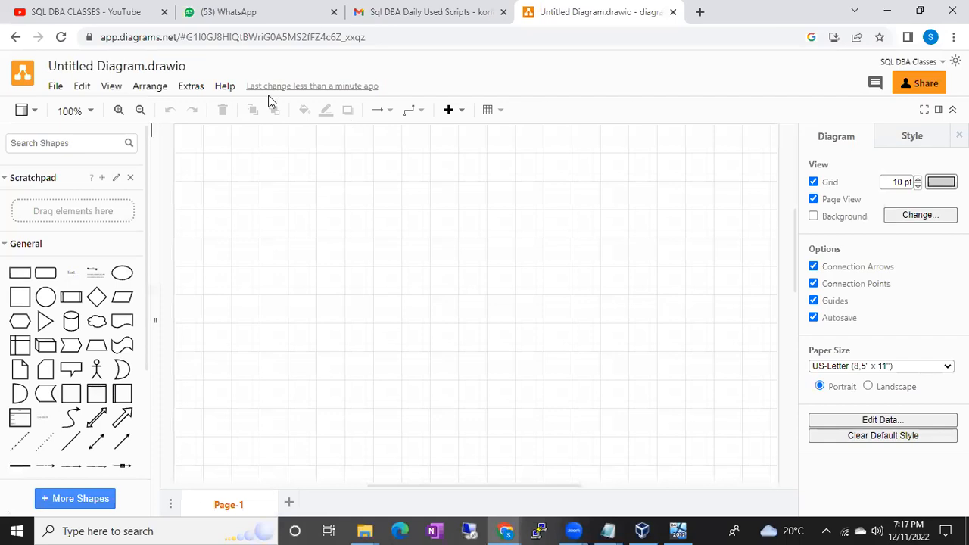
Rename the diagram as Batch 47.
{"action": "left_click", "coordinate": [125, 73]}
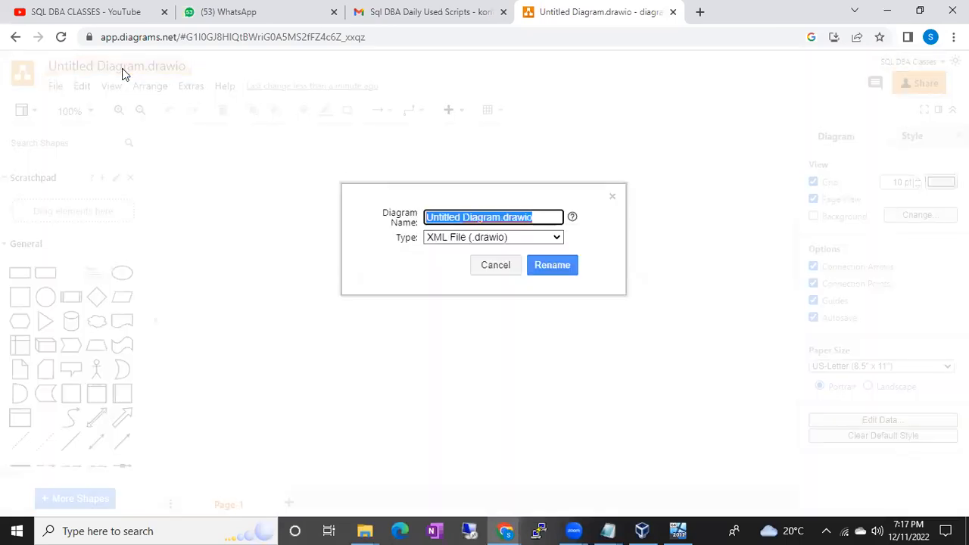
{"action": "type", "text": "Batch "}
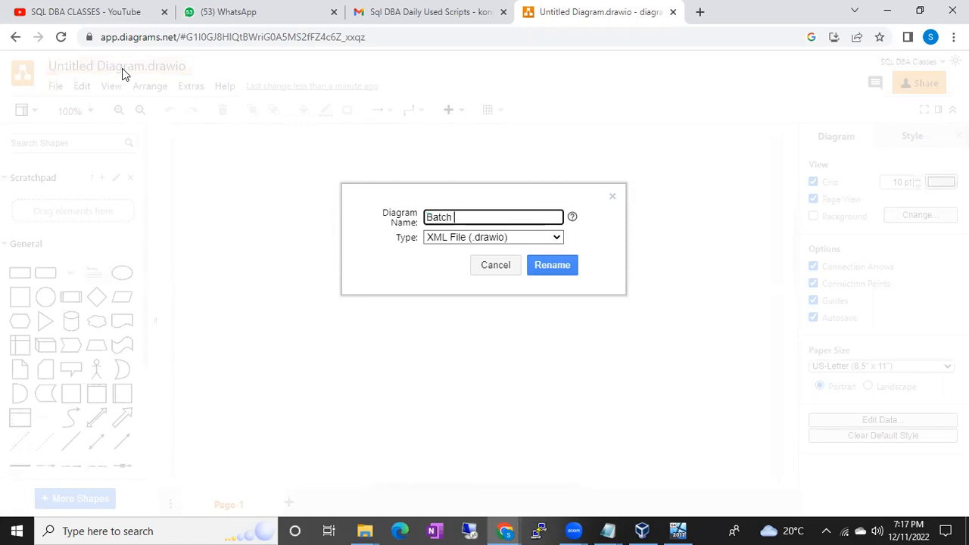
{"action": "type", "text": "47"}
{"action": "key", "text": "Return"}
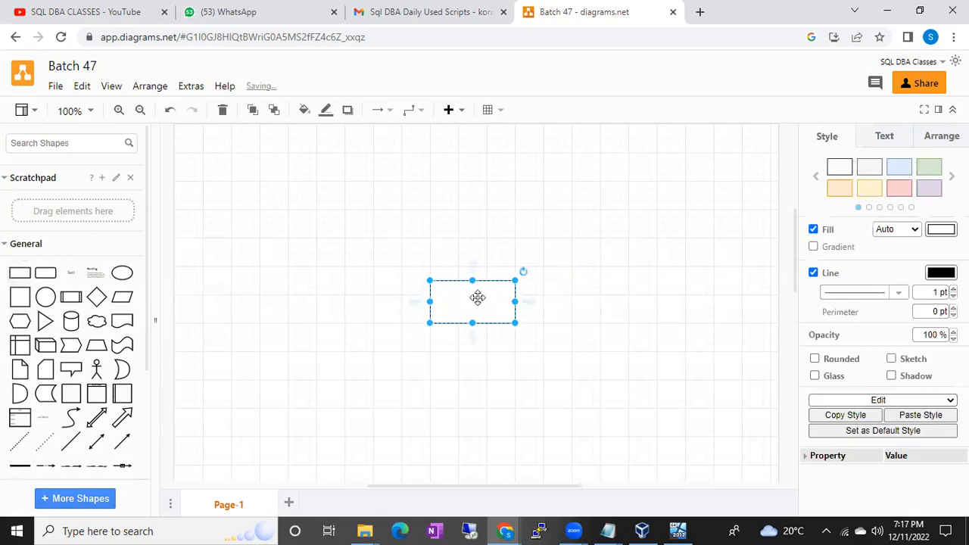
Add a rectangle to the page and enlarge it into a wide box covering the left and middle of the visible canvas.
{"action": "left_click_drag", "start_coordinate": [446, 296], "coordinate": [579, 422]}
{"action": "left_click_drag", "start_coordinate": [469, 340], "coordinate": [424, 336]}
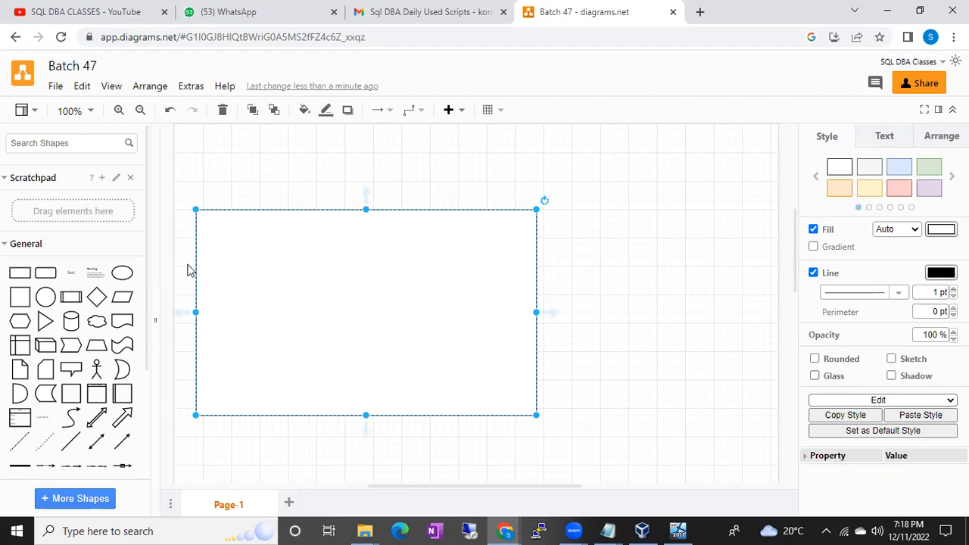
Add a bold text label reading "TCS Building" and place it just above the large rectangle's top edge.
{"action": "left_click", "coordinate": [566, 275]}
{"action": "double_click", "coordinate": [566, 274]}
{"action": "left_click", "coordinate": [566, 274]}
{"action": "type", "text": "TCS Buils"}
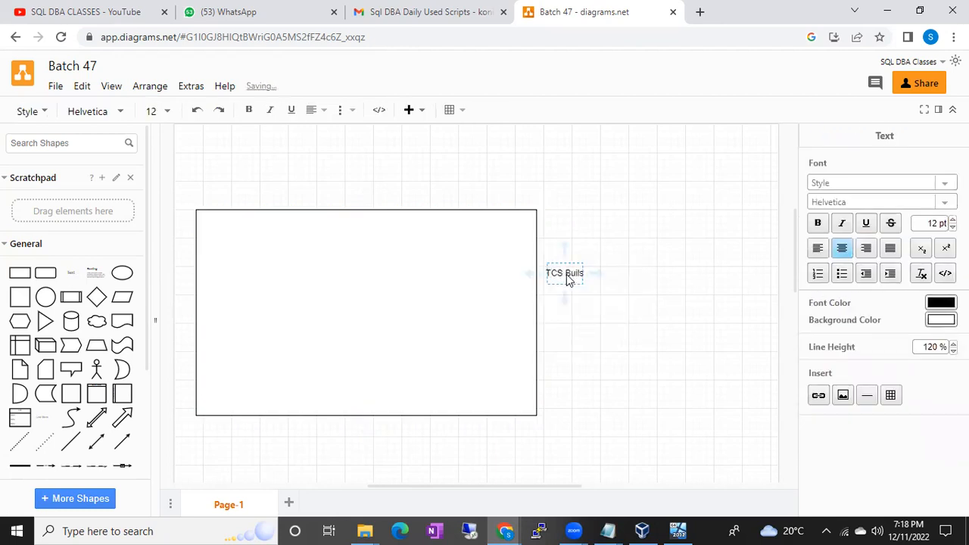
{"action": "key", "text": "BackSpace"}
{"action": "type", "text": "ding"}
{"action": "left_click", "coordinate": [617, 269]}
{"action": "left_click", "coordinate": [574, 272]}
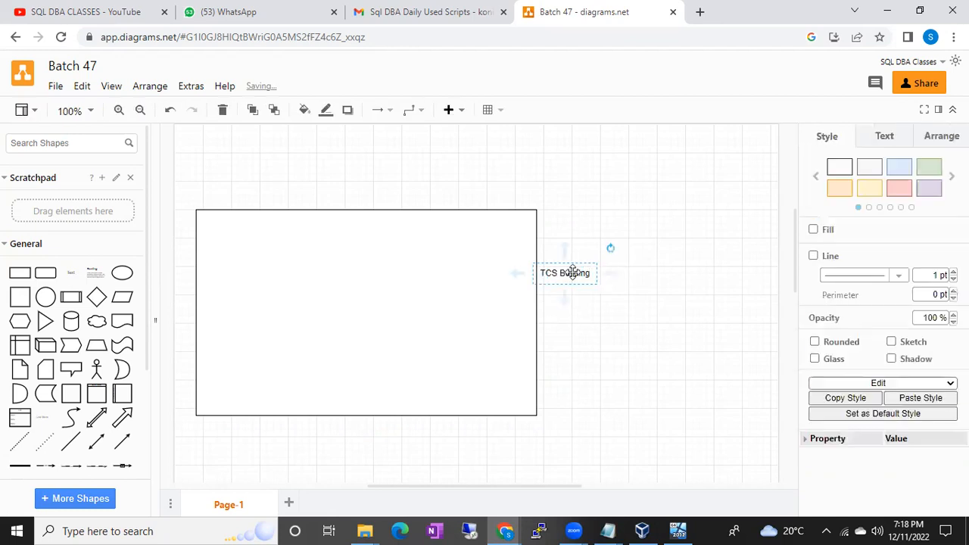
{"action": "left_click_drag", "start_coordinate": [574, 272], "coordinate": [356, 200]}
Search the shape library for "windows server".
{"action": "left_click", "coordinate": [57, 143]}
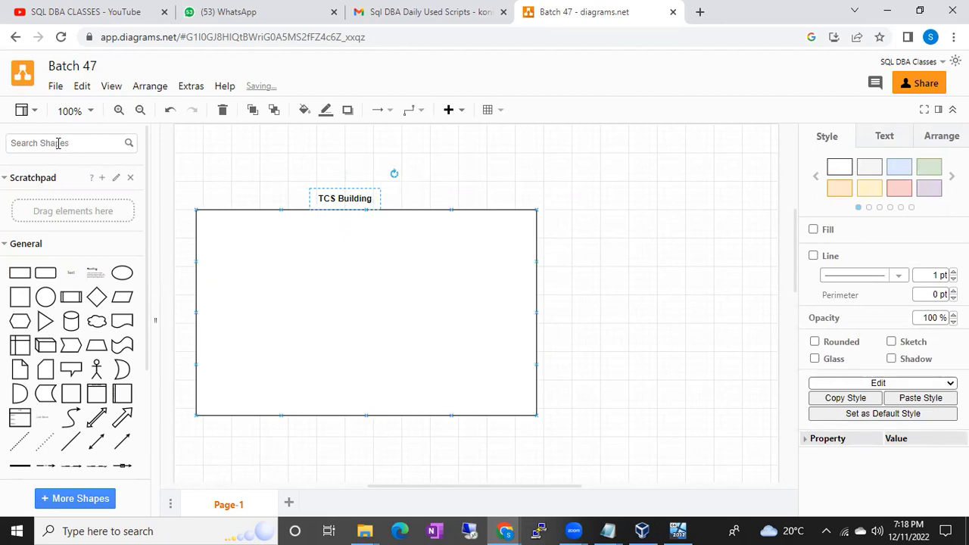
{"action": "type", "text": "window server"}
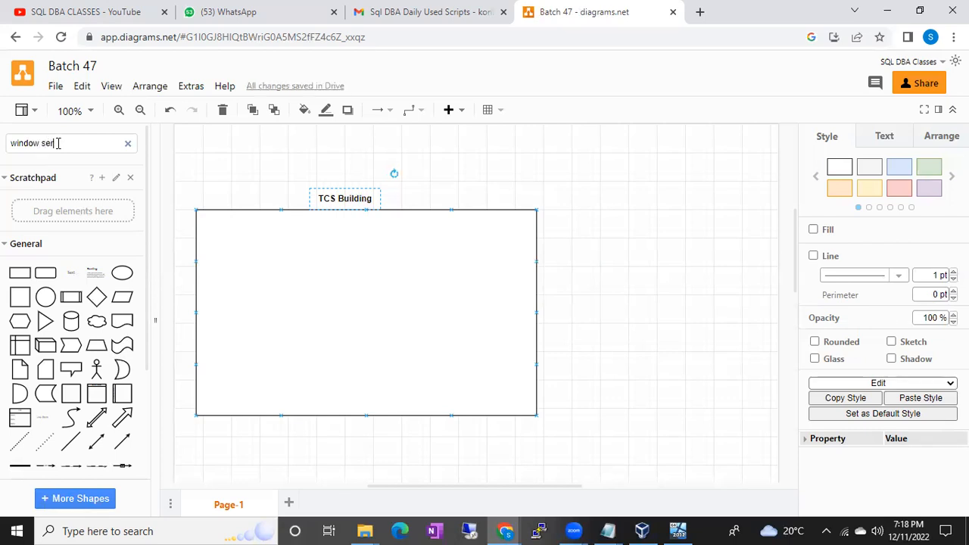
{"action": "key", "text": "Return"}
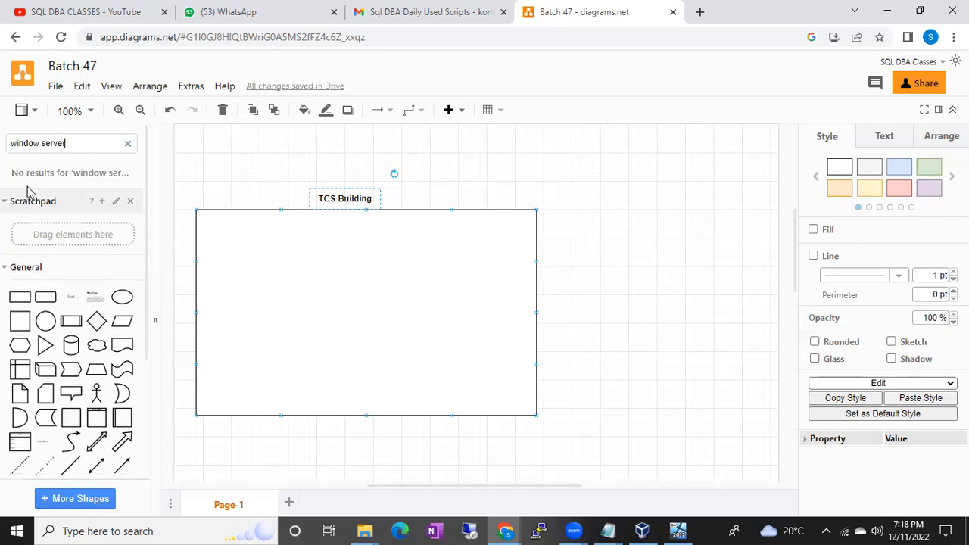
{"action": "left_click", "coordinate": [41, 141]}
{"action": "type", "text": "s"}
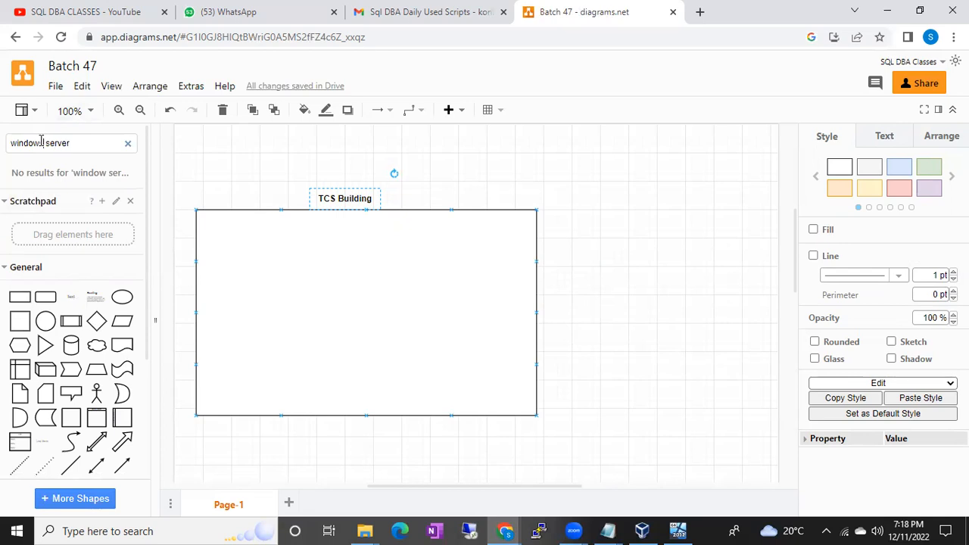
{"action": "key", "text": "Return"}
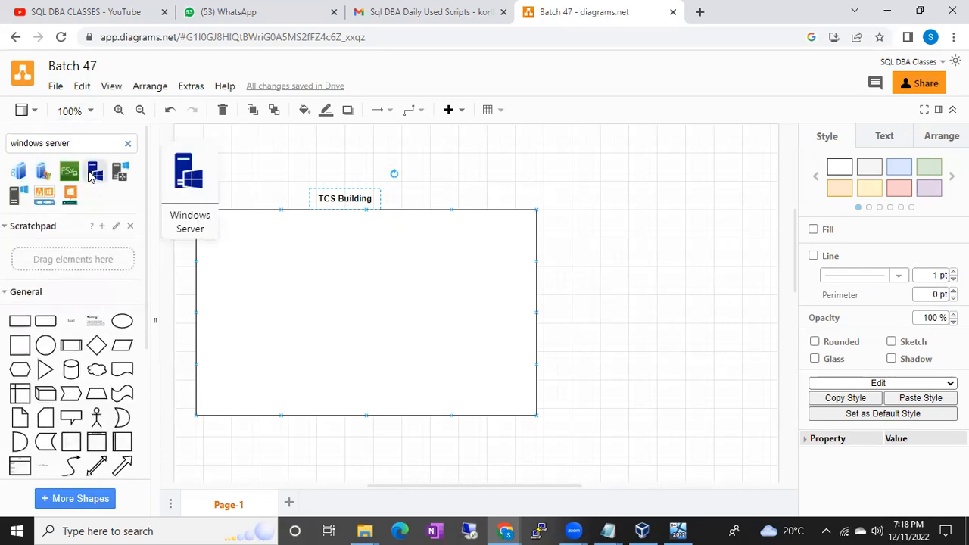
Insert the Windows Server shape and copy it to make a row of six servers along the top inside the TCS Building box.
{"action": "left_click", "coordinate": [91, 173]}
{"action": "mouse_move", "coordinate": [474, 305]}
{"action": "left_mouse_down"}
{"action": "mouse_move", "coordinate": [283, 234]}
{"action": "mouse_move", "coordinate": [233, 241]}
{"action": "mouse_move", "coordinate": [332, 241]}
{"action": "left_mouse_up"}
{"action": "left_click_drag", "start_coordinate": [257, 196], "coordinate": [493, 241]}
{"action": "left_click", "coordinate": [615, 277]}
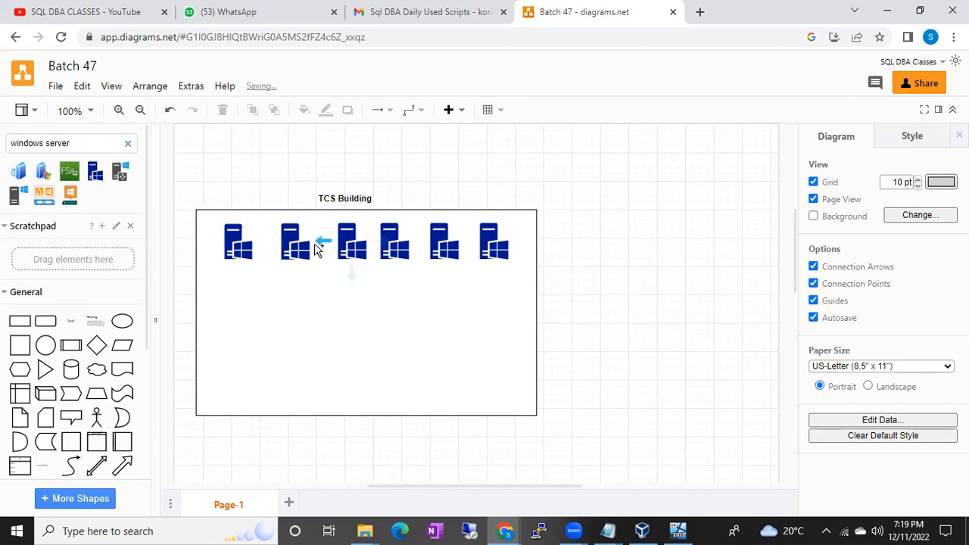
{"action": "left_click", "coordinate": [292, 239]}
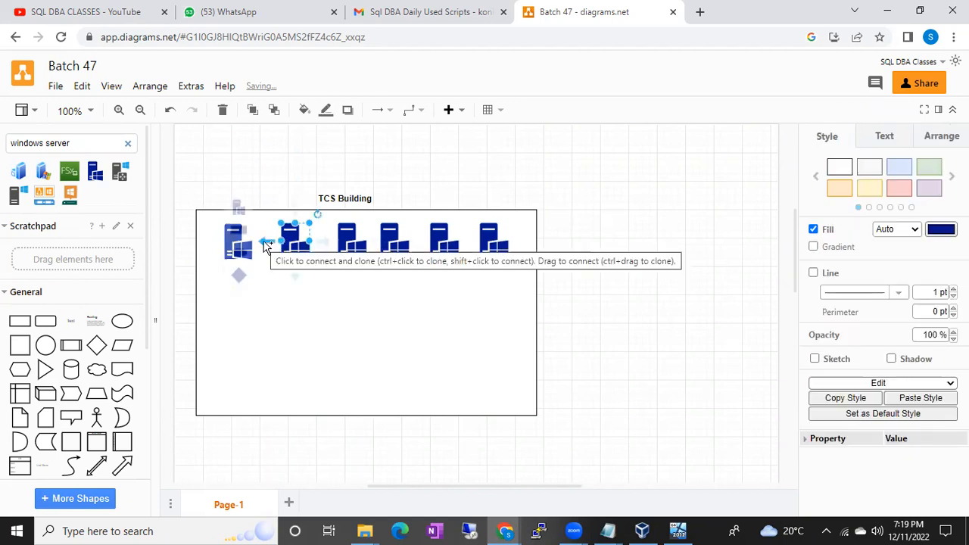
{"action": "left_click", "coordinate": [276, 312]}
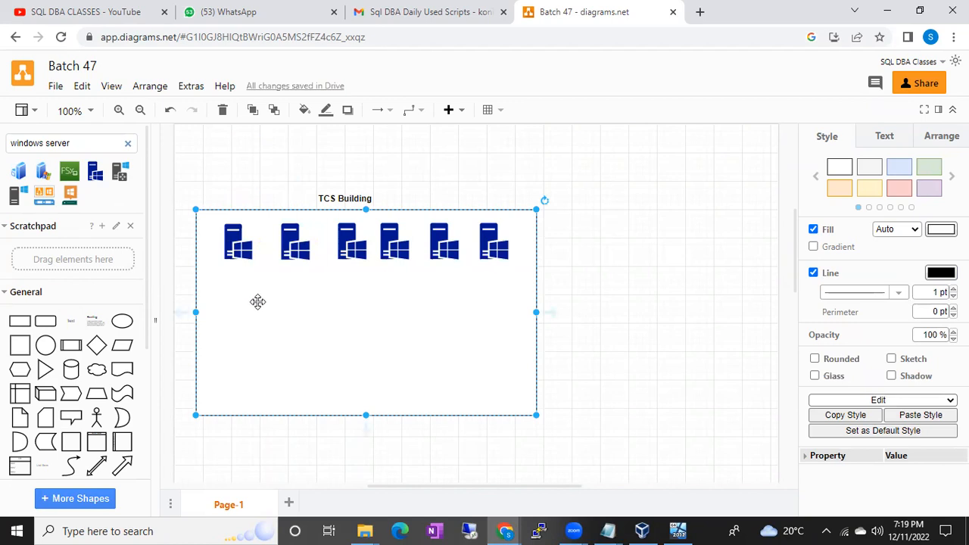
{"action": "left_click", "coordinate": [236, 244]}
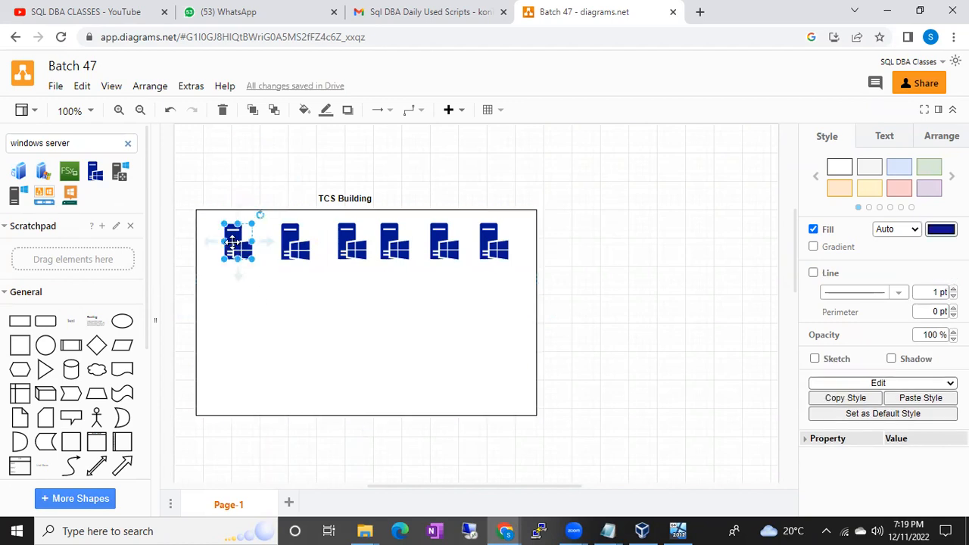
{"action": "left_click", "coordinate": [294, 243]}
{"action": "left_click", "coordinate": [350, 244]}
{"action": "left_click", "coordinate": [391, 247]}
{"action": "left_click", "coordinate": [438, 246]}
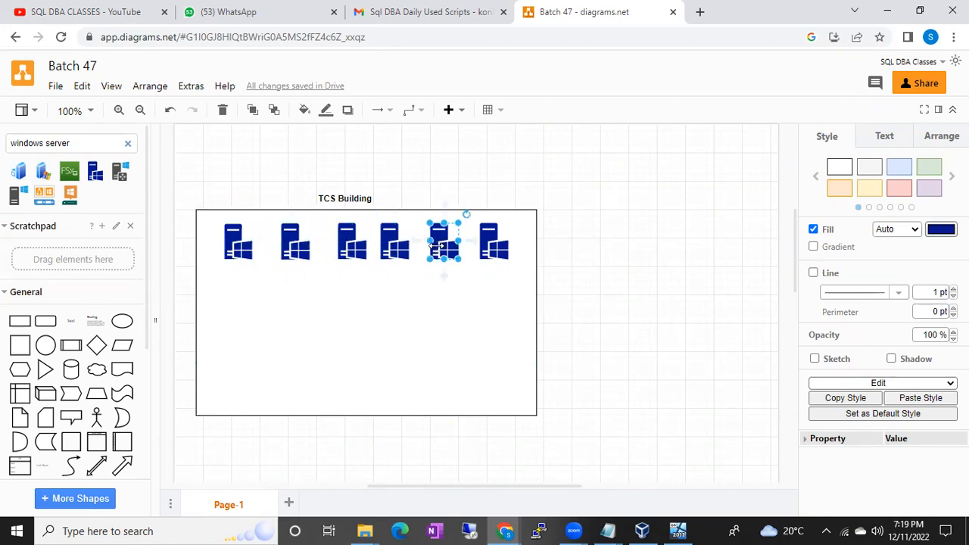
{"action": "left_click", "coordinate": [491, 242]}
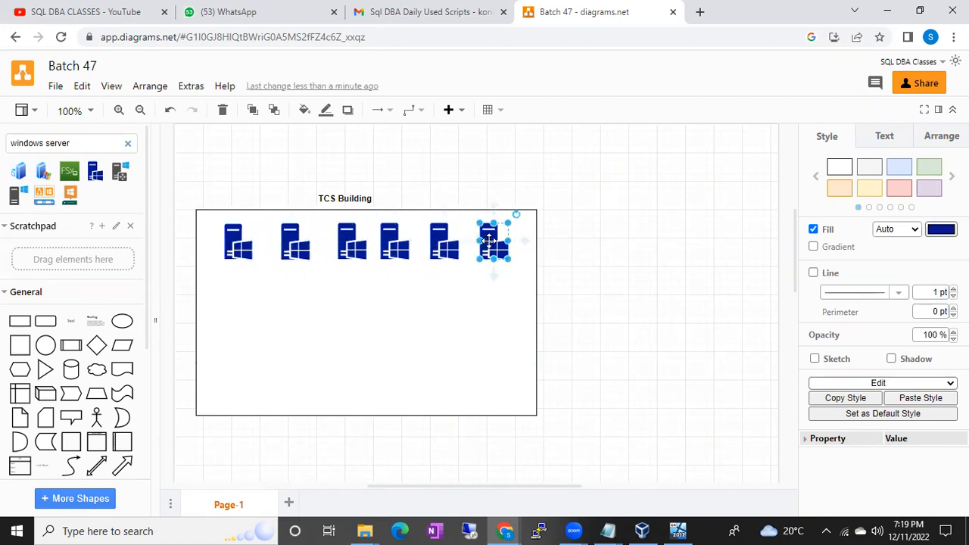
Add a text label reading "10.10.10" on the blank canvas beside the TCS Building box.
{"action": "double_click", "coordinate": [599, 308]}
{"action": "left_click", "coordinate": [599, 306]}
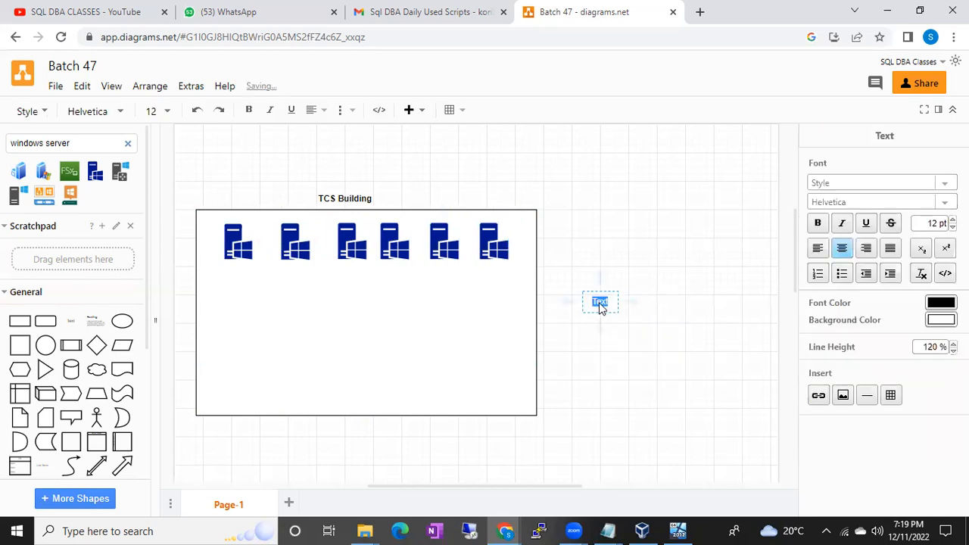
{"action": "type", "text": "10.10.10"}
{"action": "key", "text": "Return"}
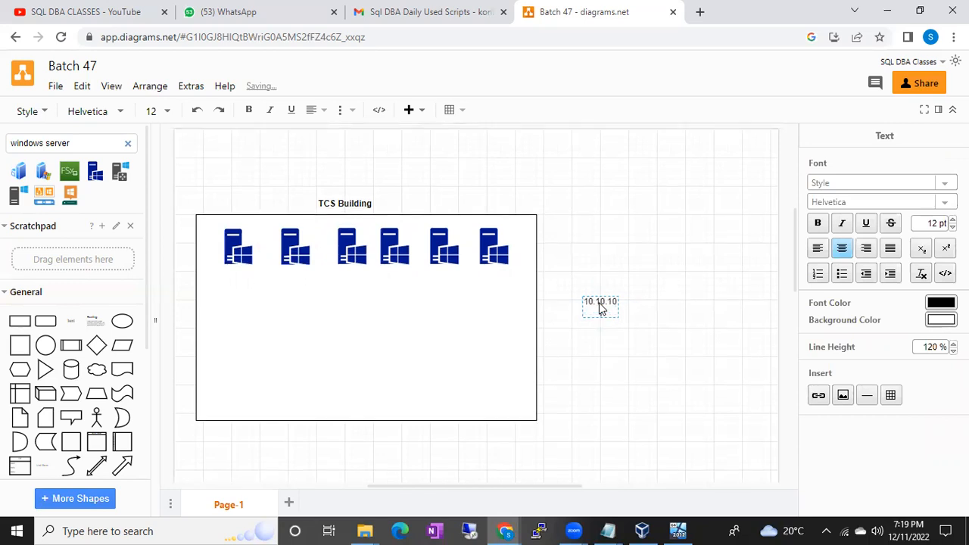
Extend the new label's text so that it reads "10.10.10.1".
{"action": "left_click", "coordinate": [614, 308]}
{"action": "double_click", "coordinate": [617, 311]}
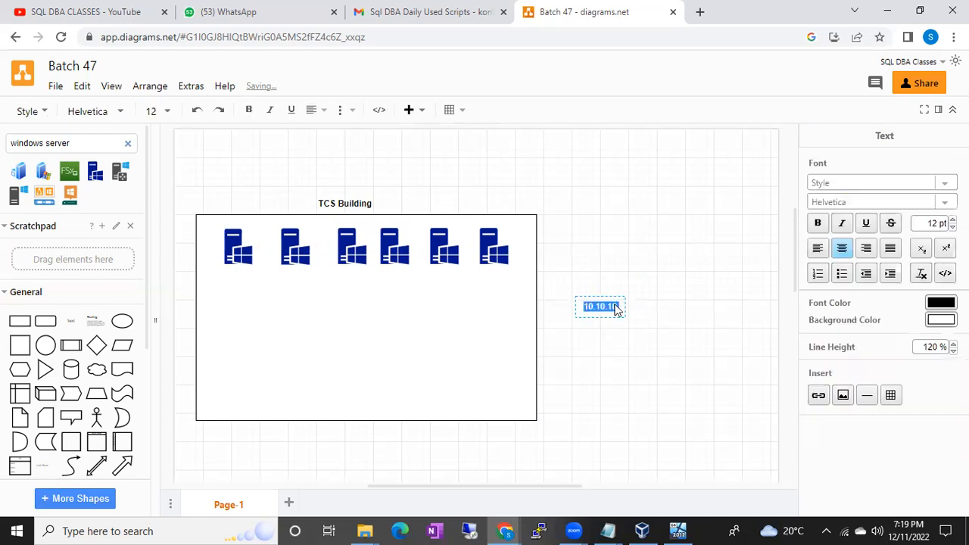
{"action": "left_click", "coordinate": [617, 305]}
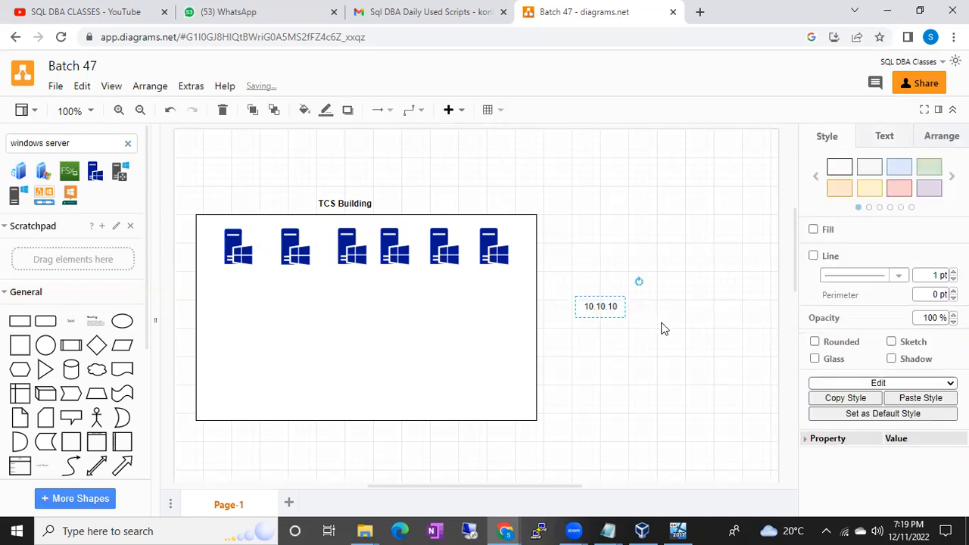
{"action": "double_click", "coordinate": [618, 305]}
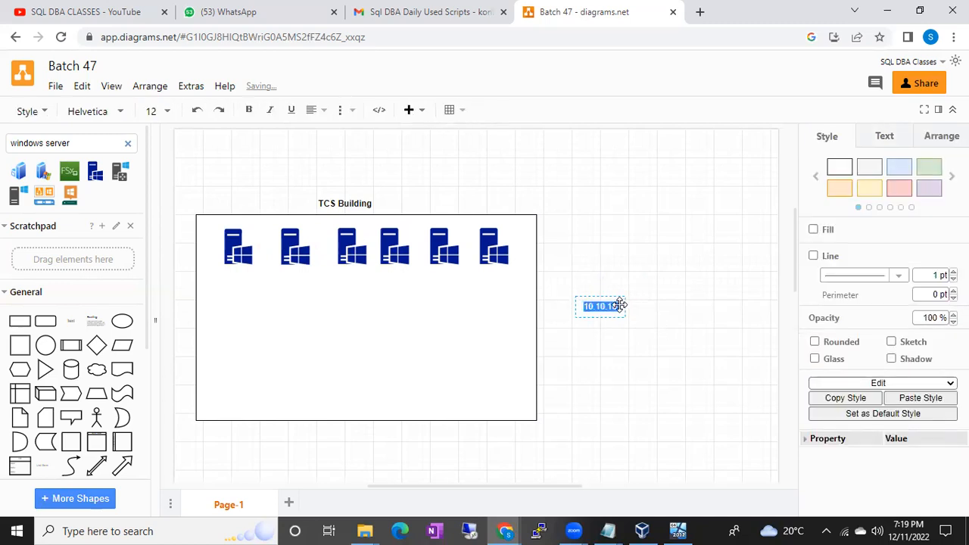
{"action": "left_click", "coordinate": [617, 305]}
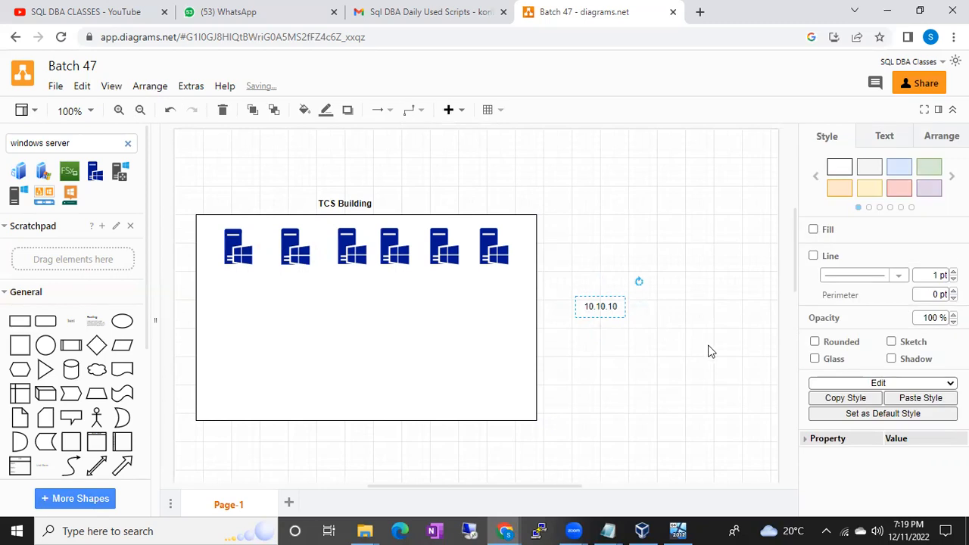
{"action": "double_click", "coordinate": [616, 306]}
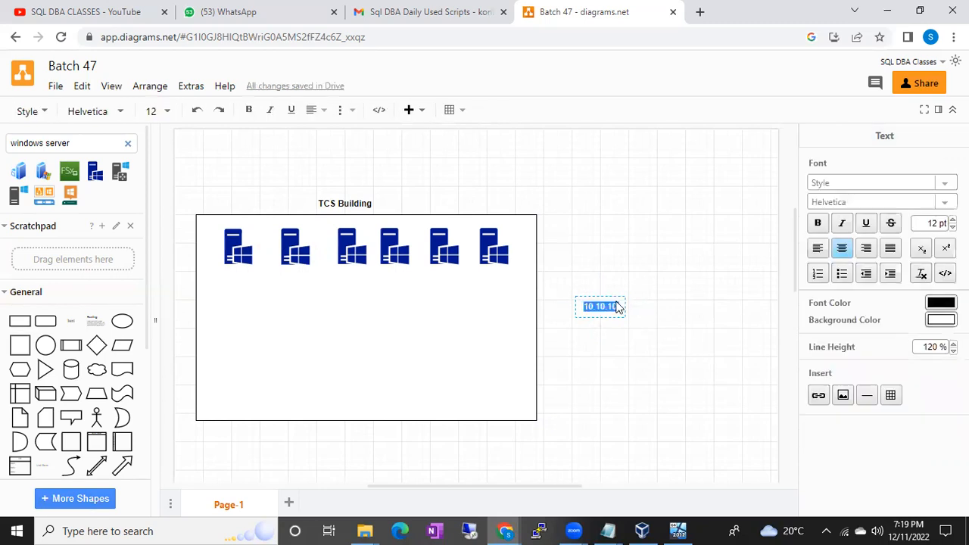
{"action": "left_click", "coordinate": [618, 306]}
{"action": "type", "text": ".1"}
{"action": "left_click", "coordinate": [694, 318]}
Place copies of the IP label under the first three servers and change the second server's label to "10.10.10.2".
{"action": "left_click_drag", "start_coordinate": [601, 301], "coordinate": [357, 277]}
{"action": "left_click", "coordinate": [302, 282]}
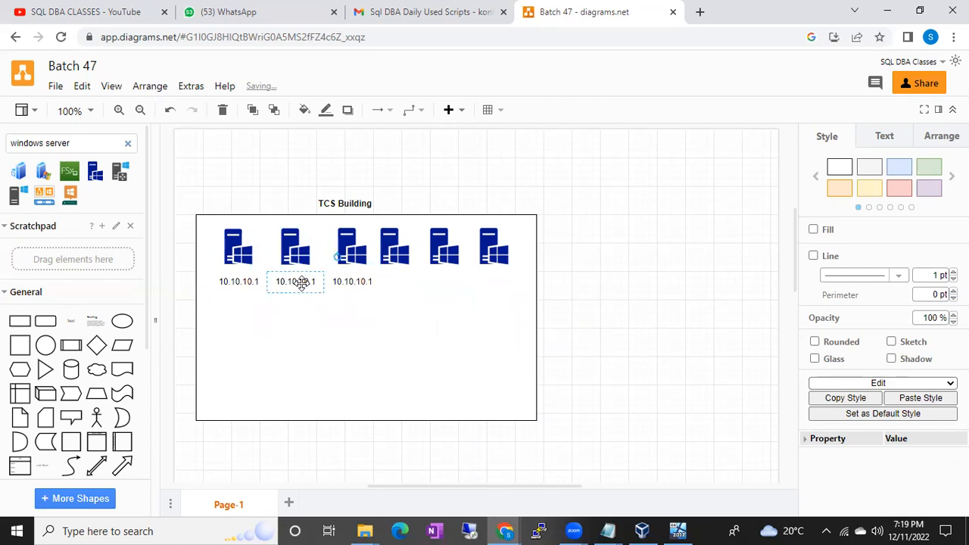
{"action": "double_click", "coordinate": [302, 281]}
{"action": "left_click", "coordinate": [317, 282]}
{"action": "double_click", "coordinate": [314, 285]}
{"action": "left_click", "coordinate": [315, 286]}
{"action": "key", "text": "BackSpace"}
{"action": "type", "text": "2"}
Change the IP label under the third server to "10.10.10.3".
{"action": "double_click", "coordinate": [352, 280]}
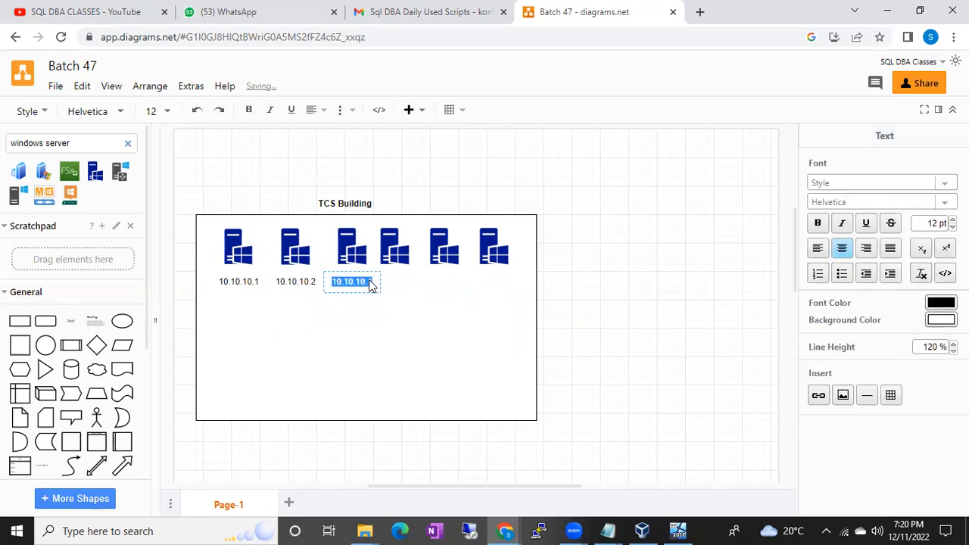
{"action": "left_click", "coordinate": [372, 281]}
{"action": "double_click", "coordinate": [371, 281]}
{"action": "left_click", "coordinate": [372, 281]}
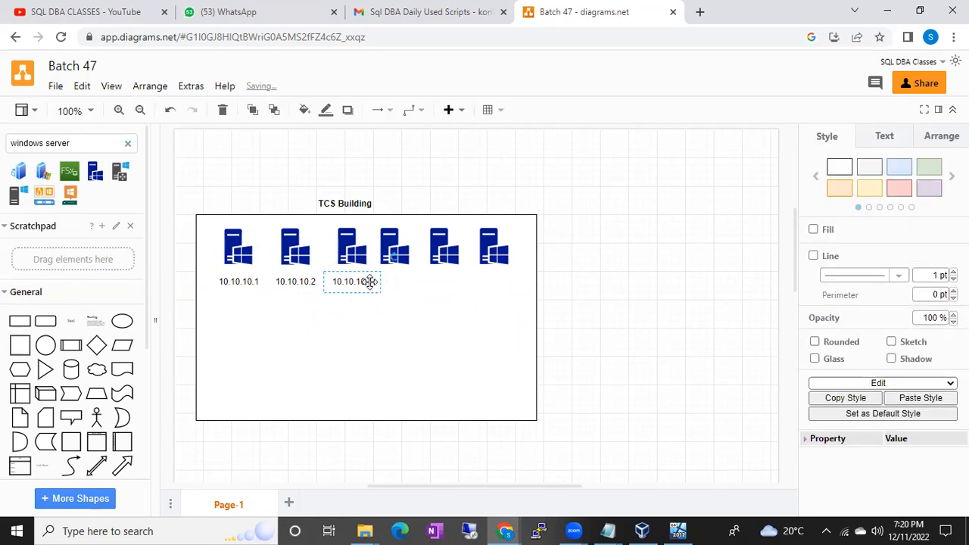
{"action": "double_click", "coordinate": [370, 281]}
{"action": "left_click", "coordinate": [371, 282]}
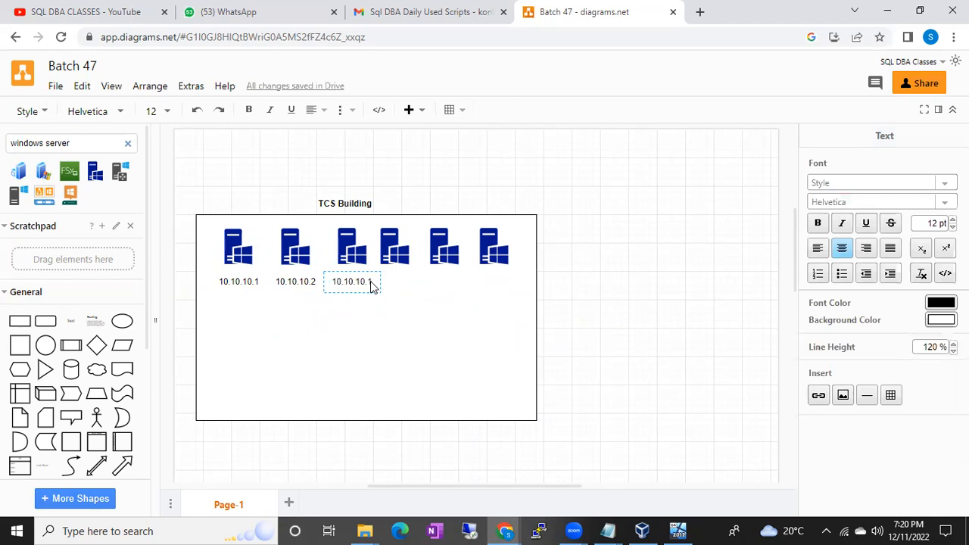
{"action": "key", "text": "BackSpace"}
{"action": "type", "text": "3"}
{"action": "left_click", "coordinate": [425, 322]}
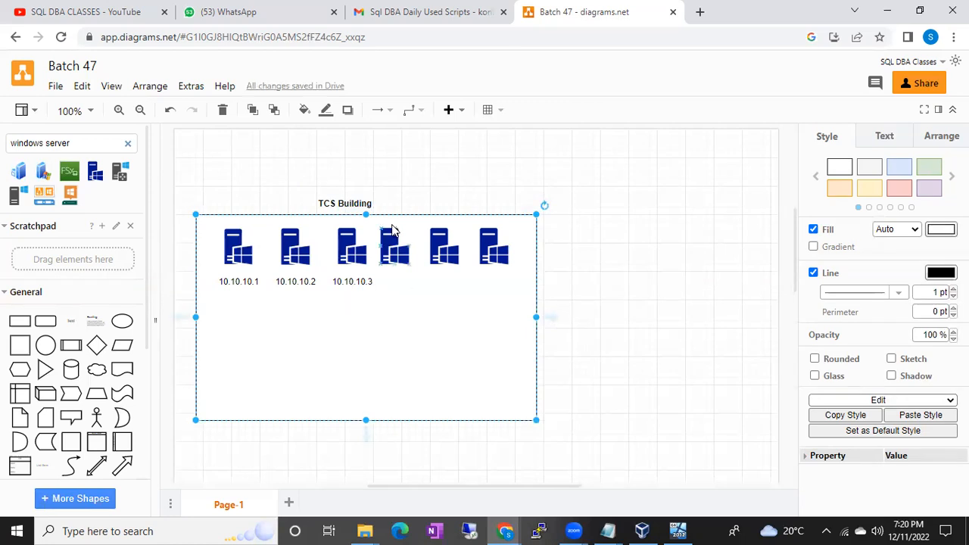
{"action": "left_click", "coordinate": [328, 199]}
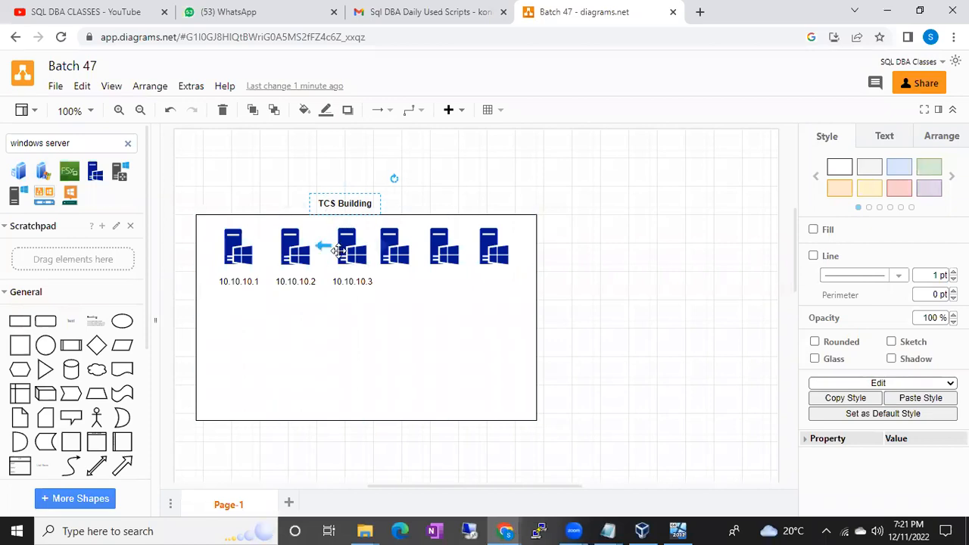
{"action": "left_click", "coordinate": [295, 252]}
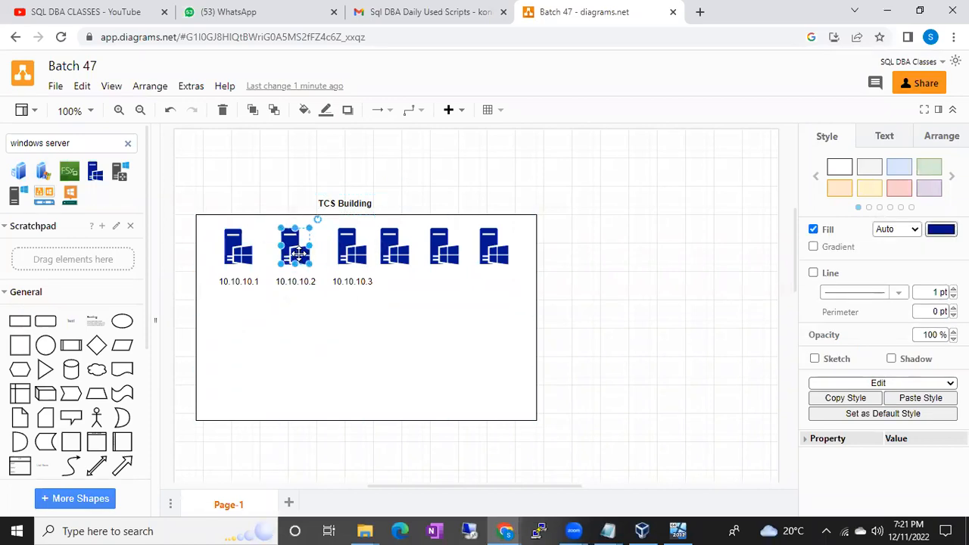
{"action": "left_click", "coordinate": [237, 248]}
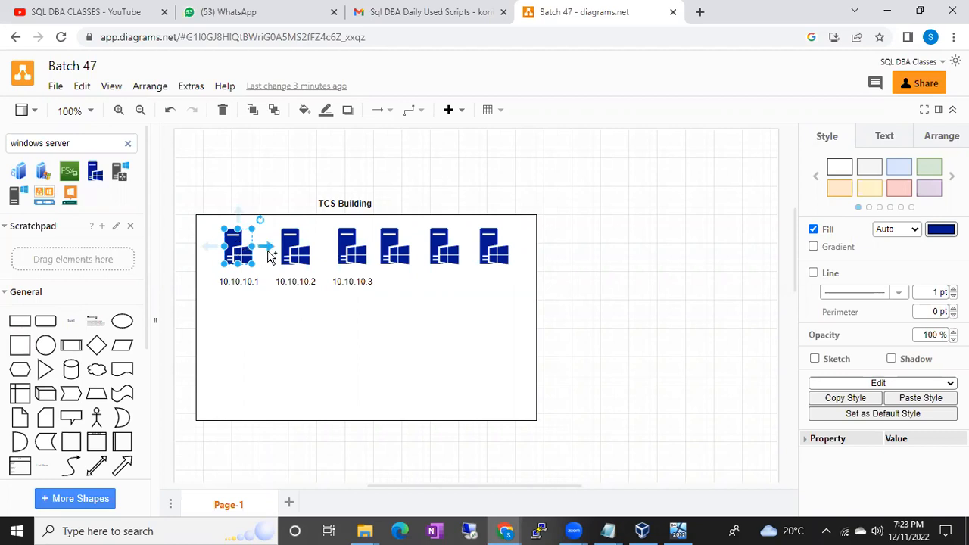
{"action": "left_click", "coordinate": [294, 250]}
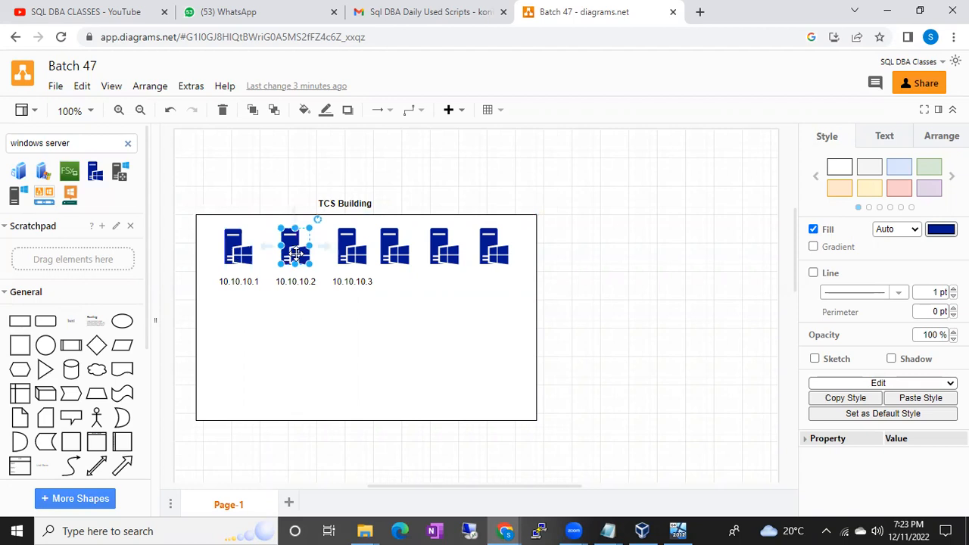
{"action": "left_click", "coordinate": [350, 252]}
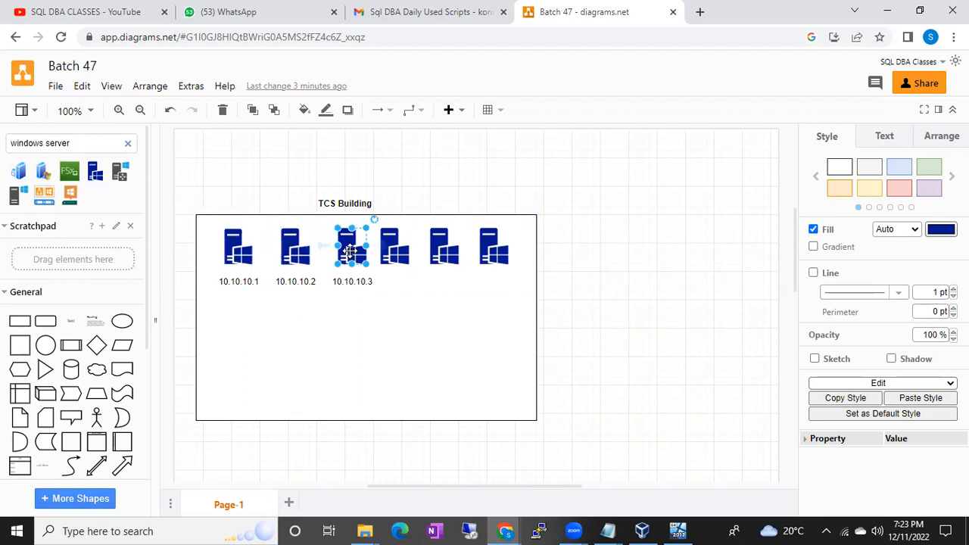
{"action": "left_click", "coordinate": [238, 247]}
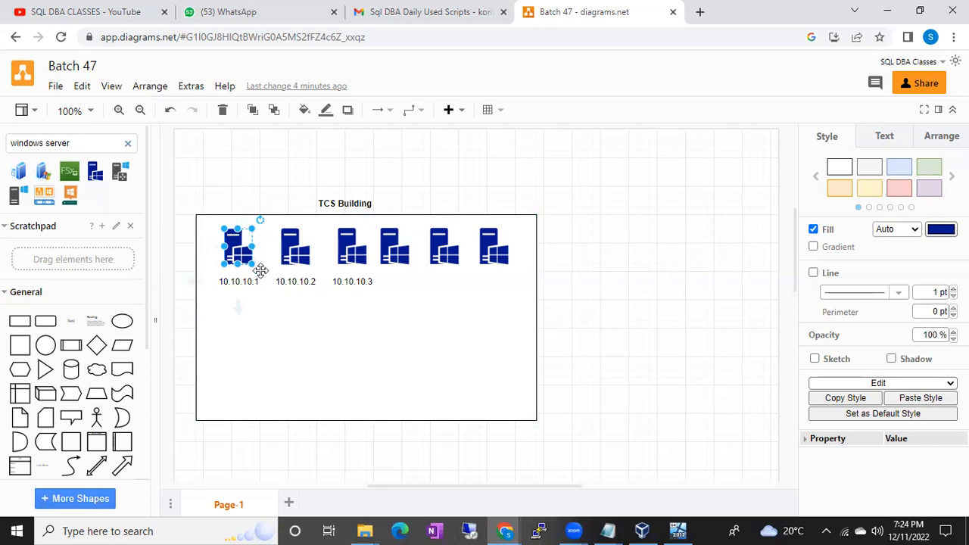
Search the shape library for "laptop" and place the open laptop picture in the lower-left part of the TCS Building box.
{"action": "left_click", "coordinate": [128, 143]}
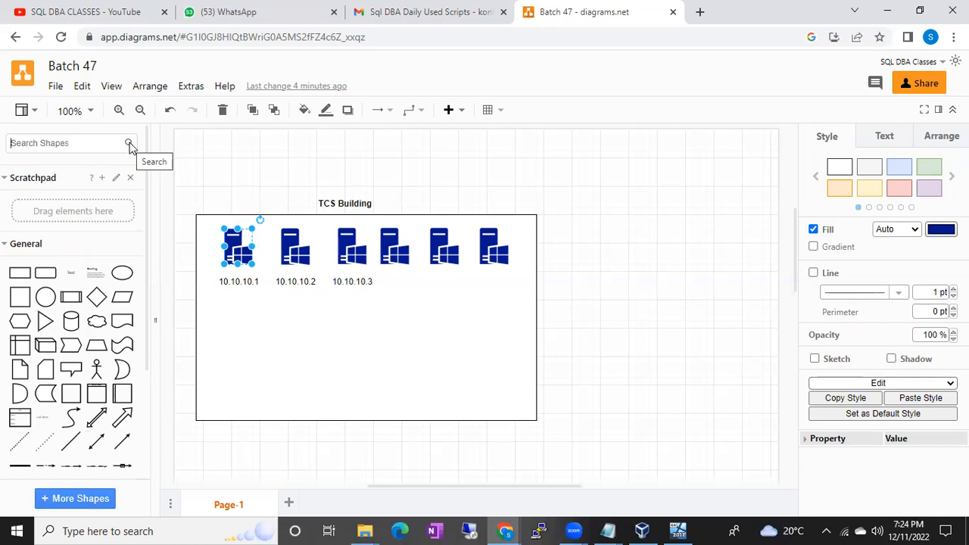
{"action": "left_click", "coordinate": [360, 360]}
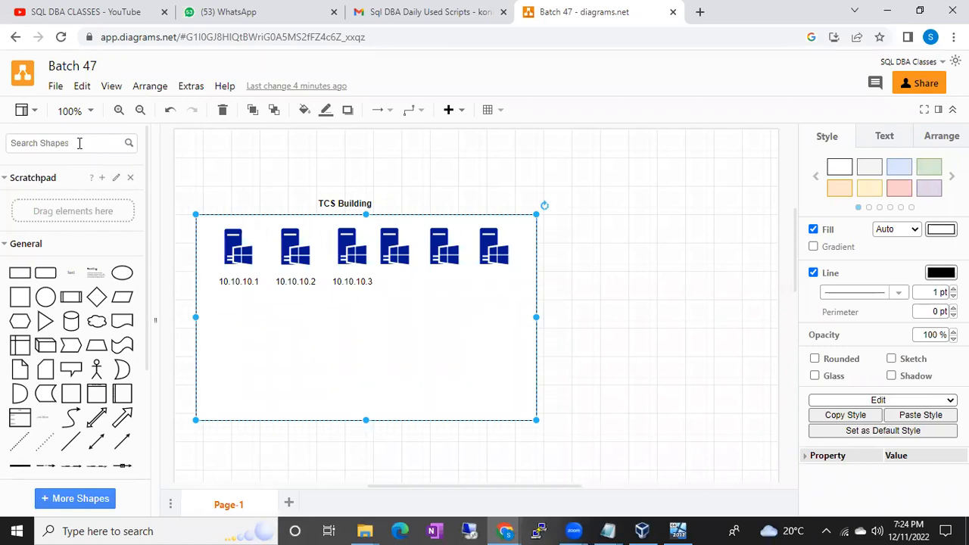
{"action": "left_click", "coordinate": [80, 144]}
{"action": "type", "text": "laptop"}
{"action": "key", "text": "Return"}
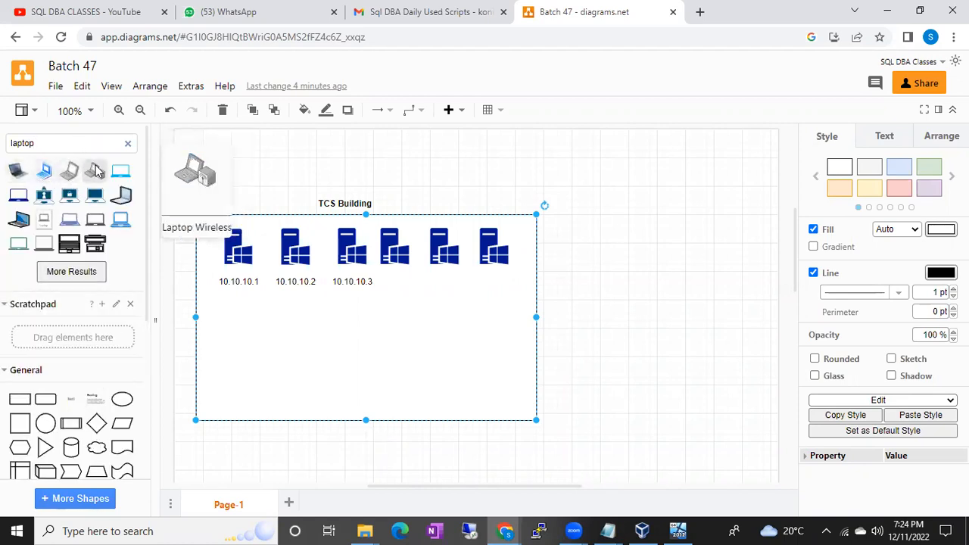
{"action": "left_click", "coordinate": [19, 171]}
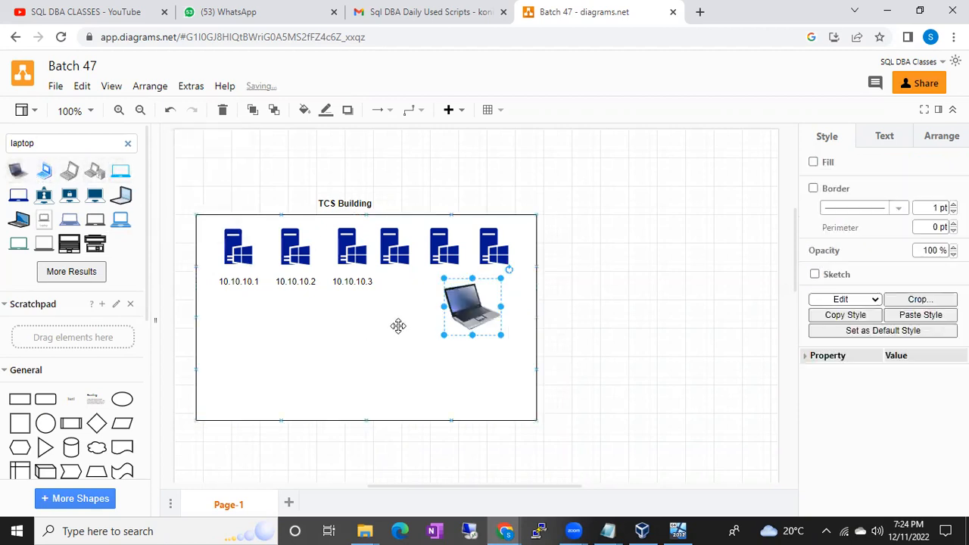
{"action": "left_click_drag", "start_coordinate": [472, 306], "coordinate": [264, 356]}
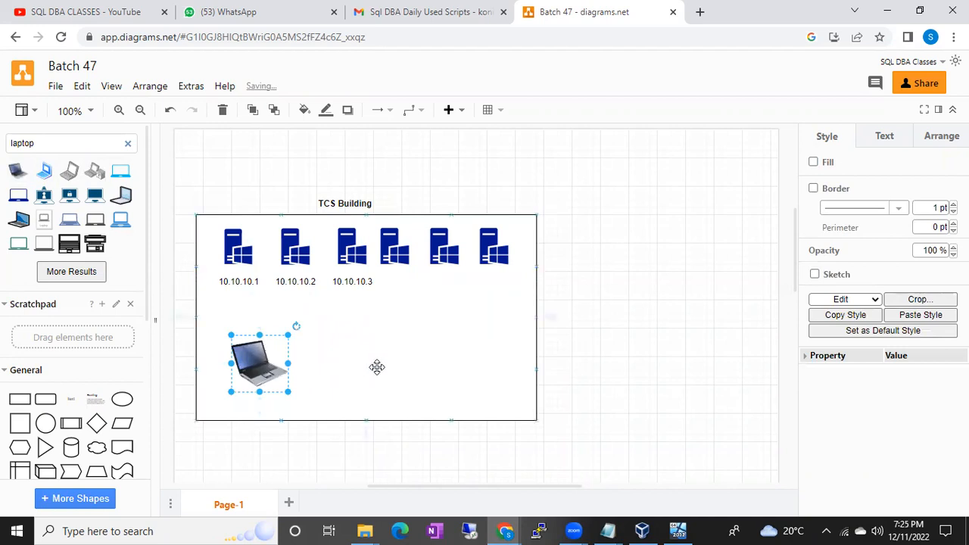
{"action": "left_click", "coordinate": [377, 367]}
{"action": "left_click", "coordinate": [239, 250]}
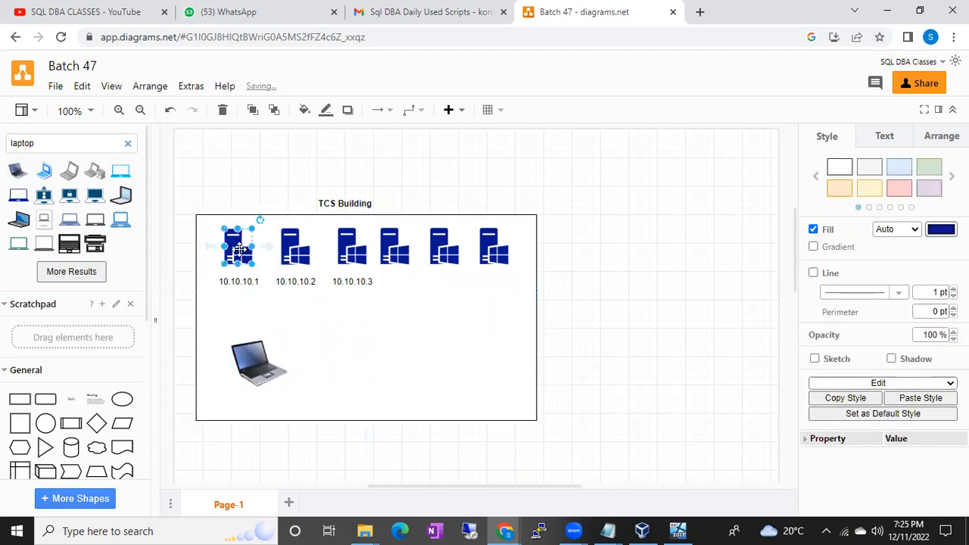
{"action": "left_click", "coordinate": [254, 352]}
{"action": "left_click", "coordinate": [234, 257]}
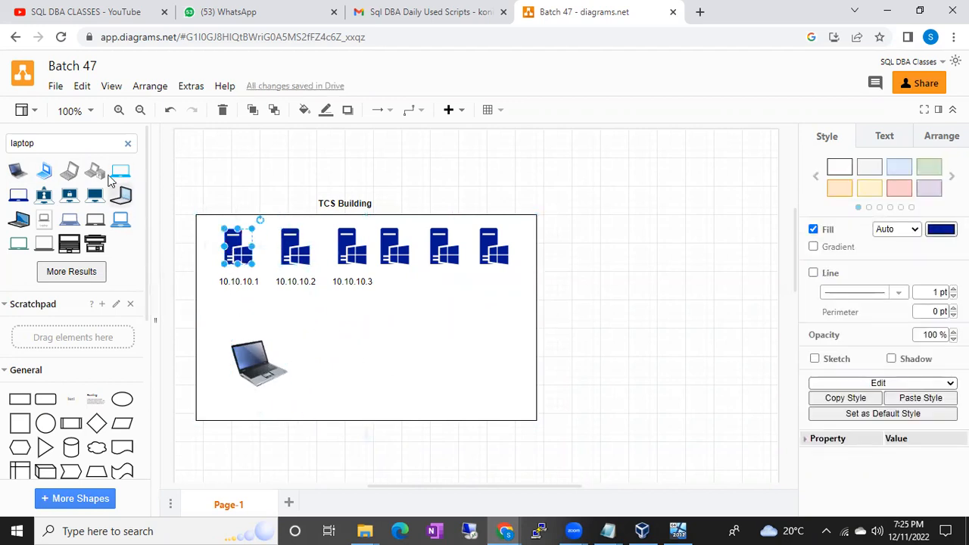
Search the shape library for "user" and place the circled user icon on the laptop's screen.
{"action": "left_click", "coordinate": [127, 144]}
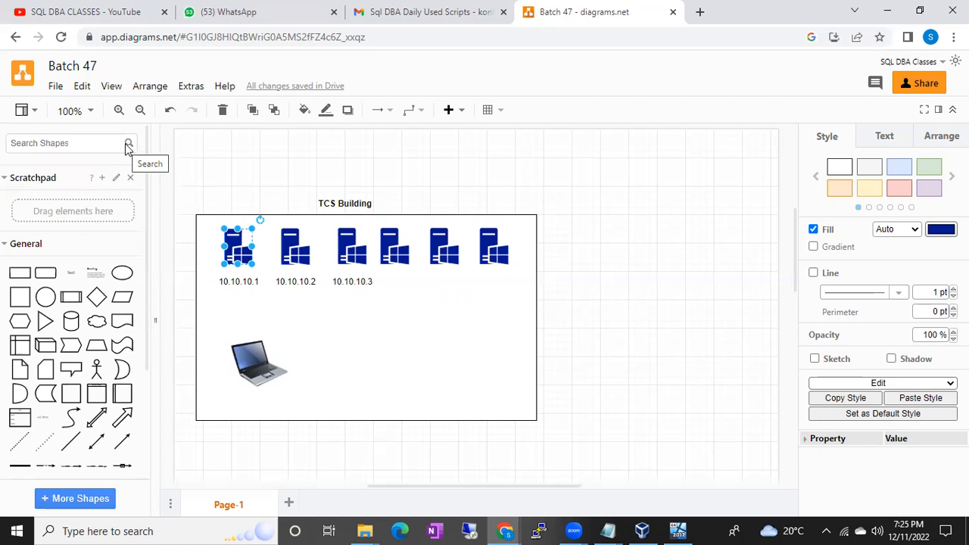
{"action": "type", "text": "us"}
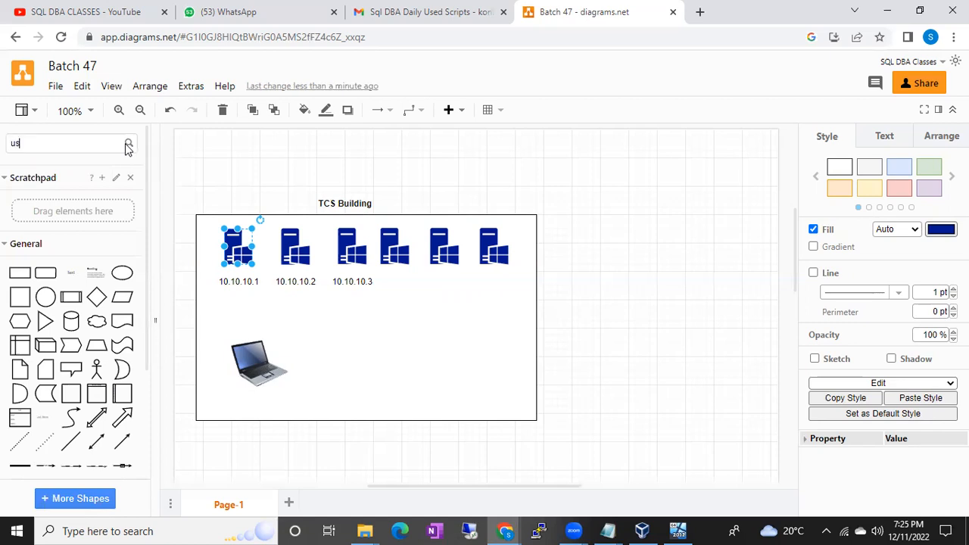
{"action": "type", "text": "er"}
{"action": "key", "text": "Return"}
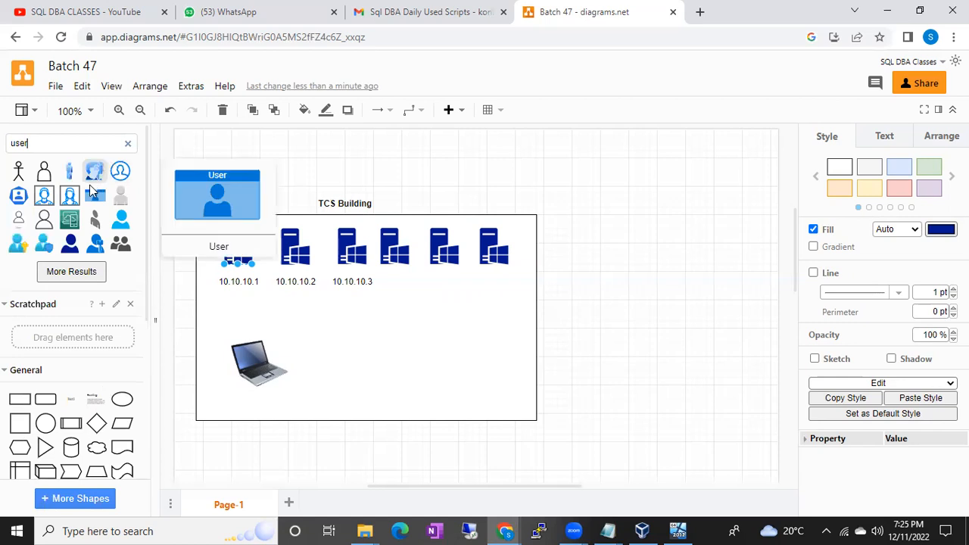
{"action": "left_click", "coordinate": [119, 170]}
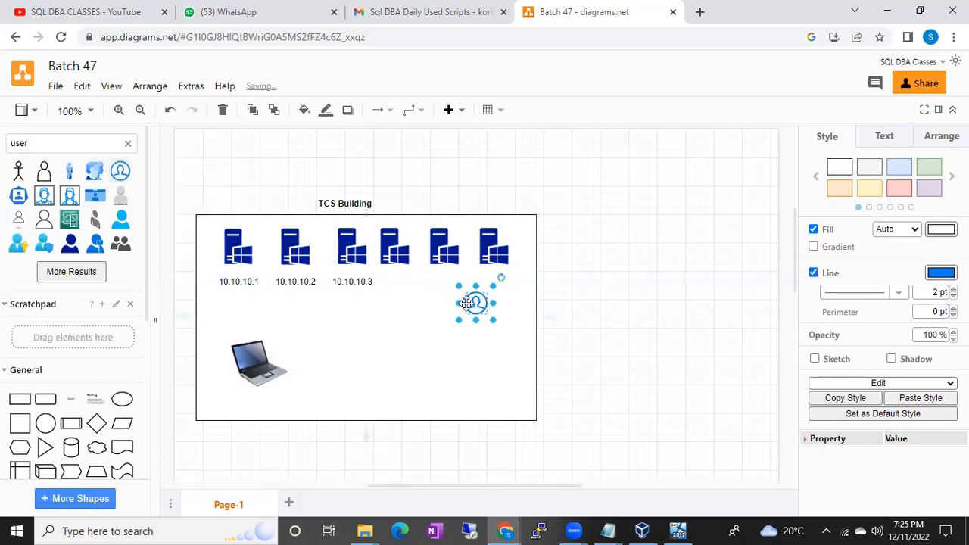
{"action": "left_click_drag", "start_coordinate": [469, 303], "coordinate": [250, 355]}
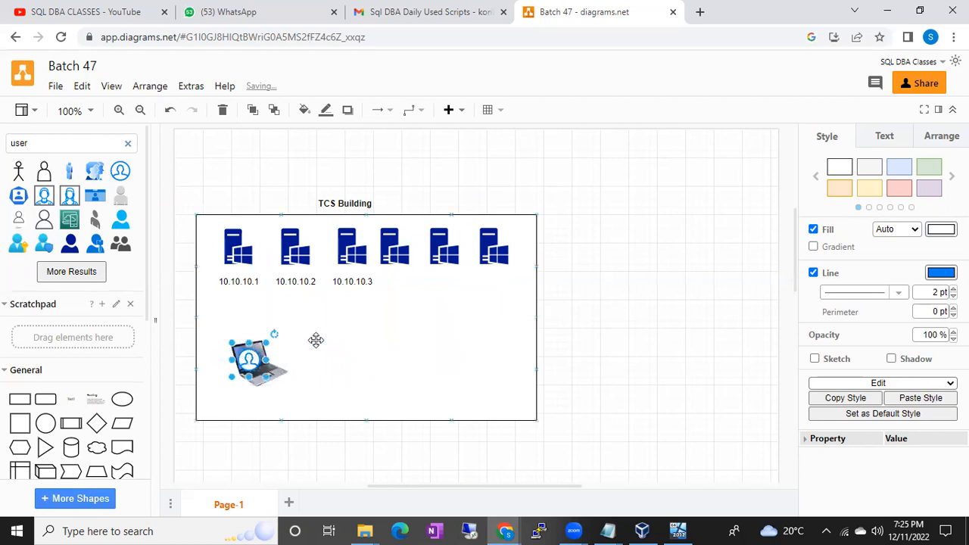
{"action": "left_click", "coordinate": [320, 338]}
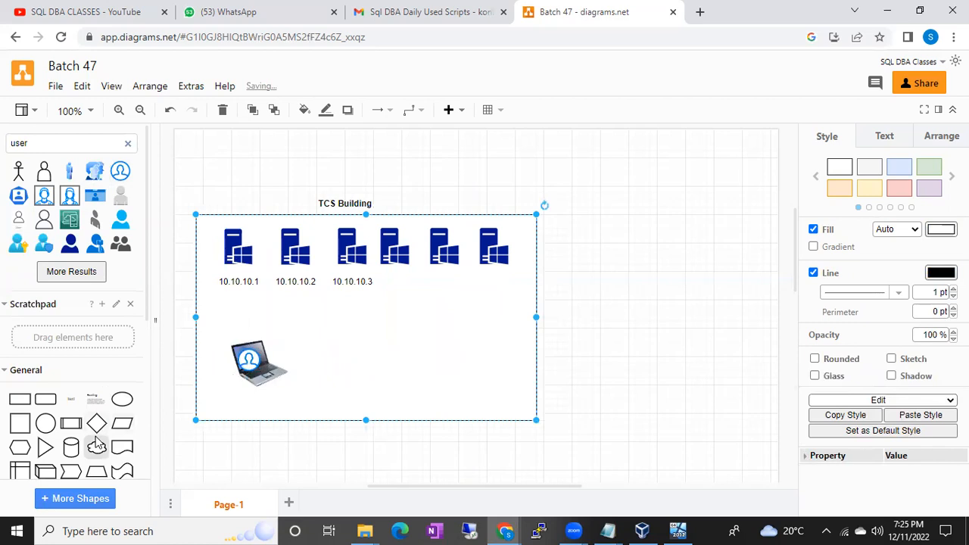
Add a single-headed arrow running from the top of the laptop to the 10.10.10.1 label.
{"action": "scroll", "coordinate": [95, 447], "scroll_direction": "down", "scroll_amount": 3}
{"action": "left_click", "coordinate": [106, 460]}
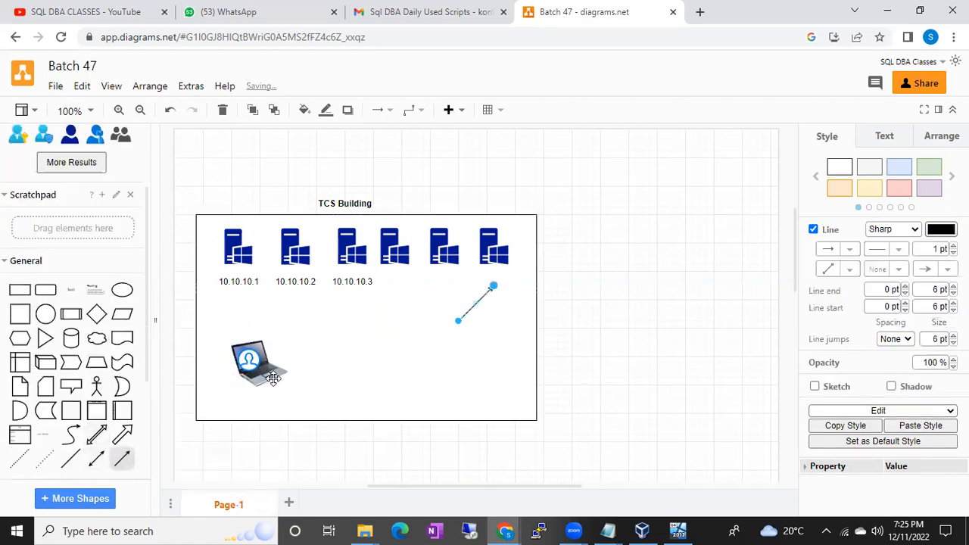
{"action": "left_click_drag", "start_coordinate": [460, 323], "coordinate": [287, 362]}
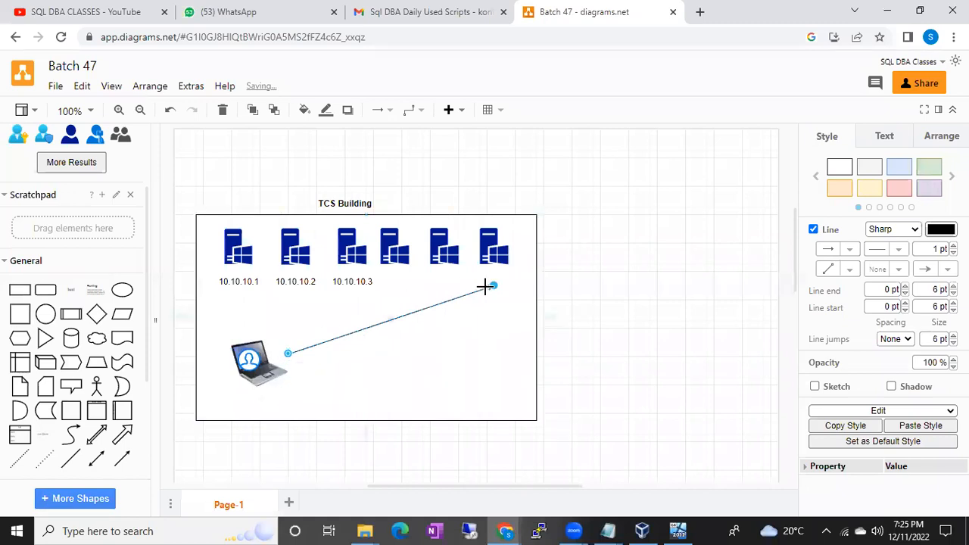
{"action": "left_click_drag", "start_coordinate": [496, 292], "coordinate": [238, 274]}
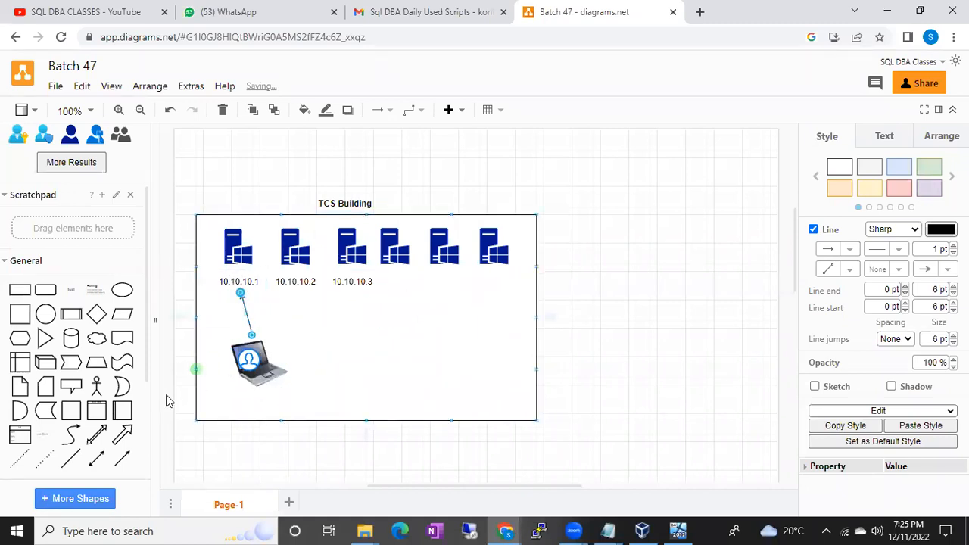
Add a second single-headed arrow running from the laptop's upper right to the 10.10.10.2 label.
{"action": "left_click", "coordinate": [121, 459]}
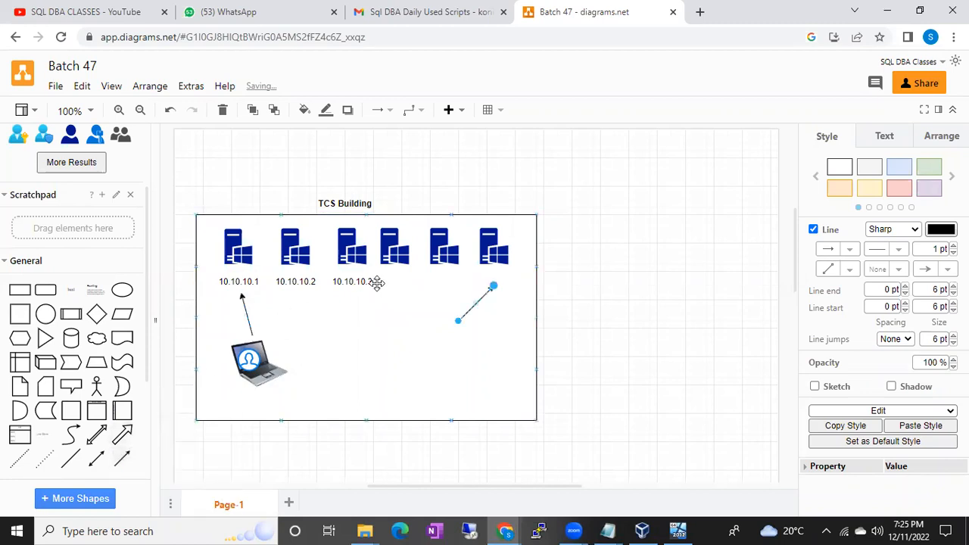
{"action": "left_click_drag", "start_coordinate": [458, 328], "coordinate": [275, 342]}
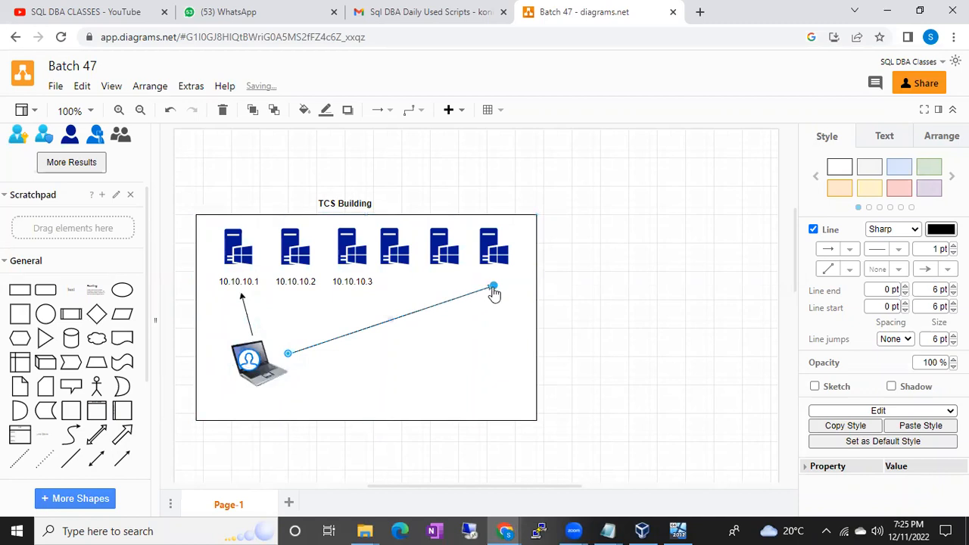
{"action": "left_click", "coordinate": [307, 300]}
{"action": "left_click_drag", "start_coordinate": [308, 301], "coordinate": [305, 292]}
{"action": "left_click", "coordinate": [358, 335]}
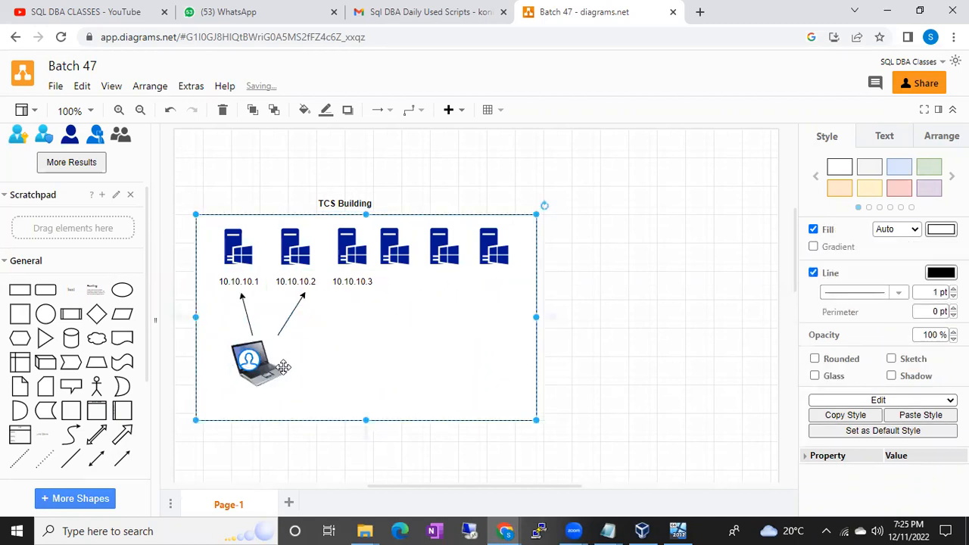
Move the circled user icon off the laptop to its right and place an "rdp" text label on the laptop's screen.
{"action": "left_click_drag", "start_coordinate": [249, 353], "coordinate": [338, 360]}
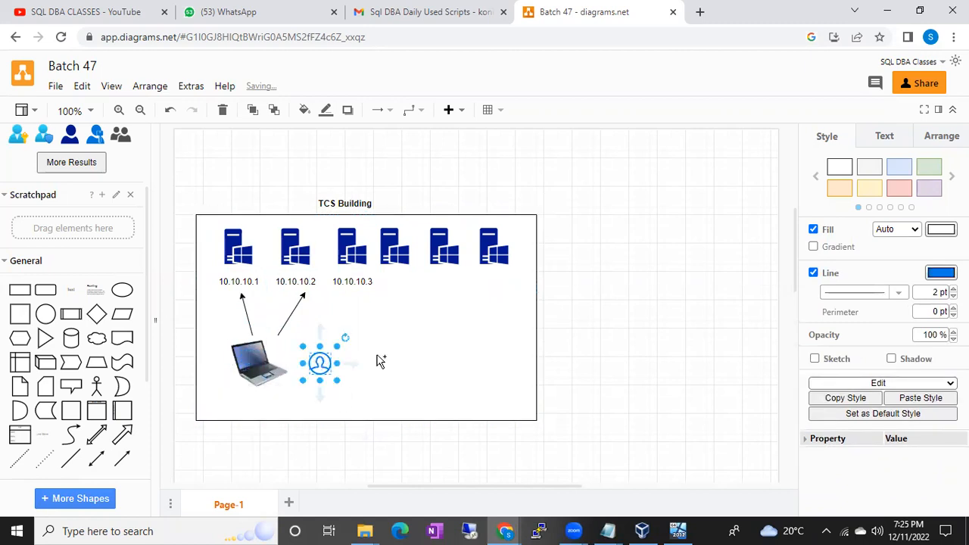
{"action": "double_click", "coordinate": [620, 385]}
{"action": "left_click", "coordinate": [620, 383]}
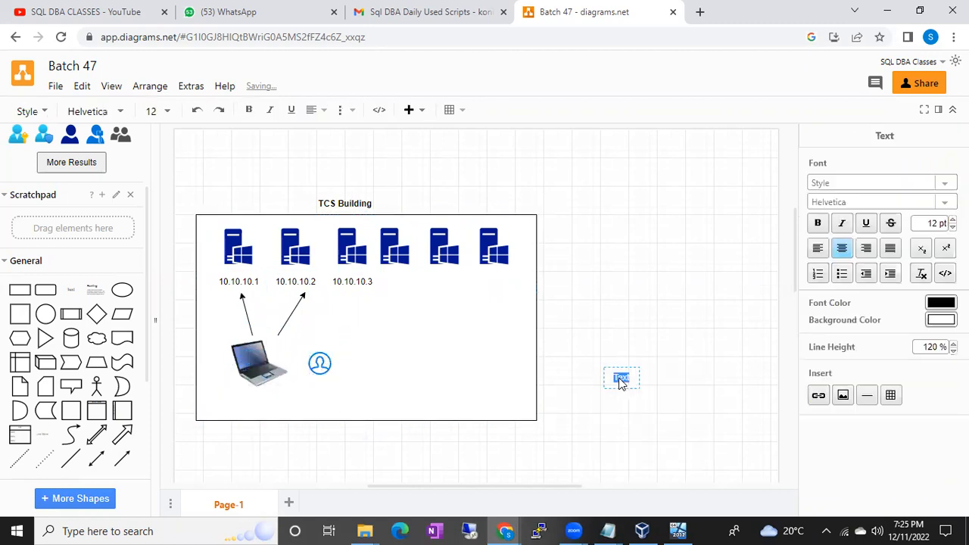
{"action": "type", "text": "rdp"}
{"action": "left_click", "coordinate": [644, 361]}
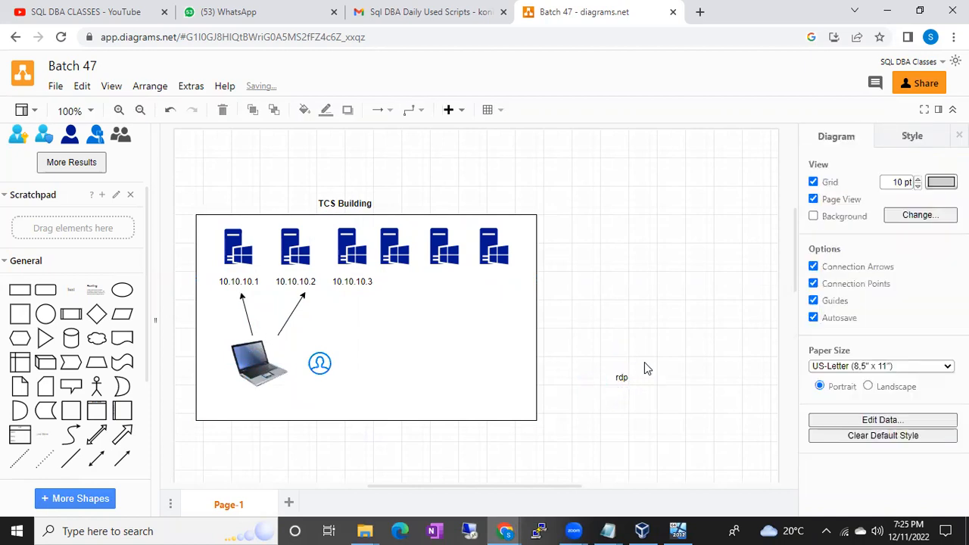
{"action": "left_click_drag", "start_coordinate": [621, 379], "coordinate": [253, 361]}
{"action": "left_click", "coordinate": [384, 356]}
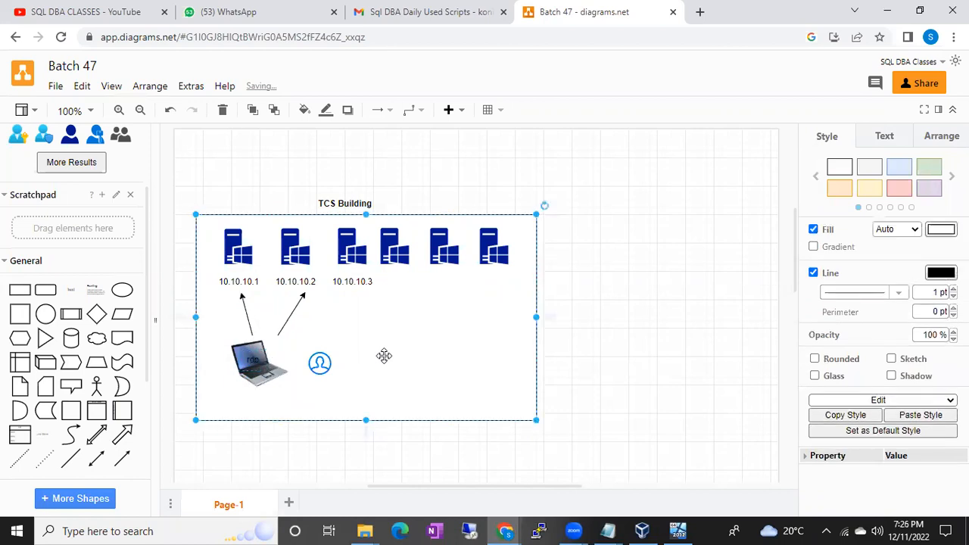
Open Remote Desktop Connection by searching Windows for "rdp".
{"action": "left_click", "coordinate": [482, 523]}
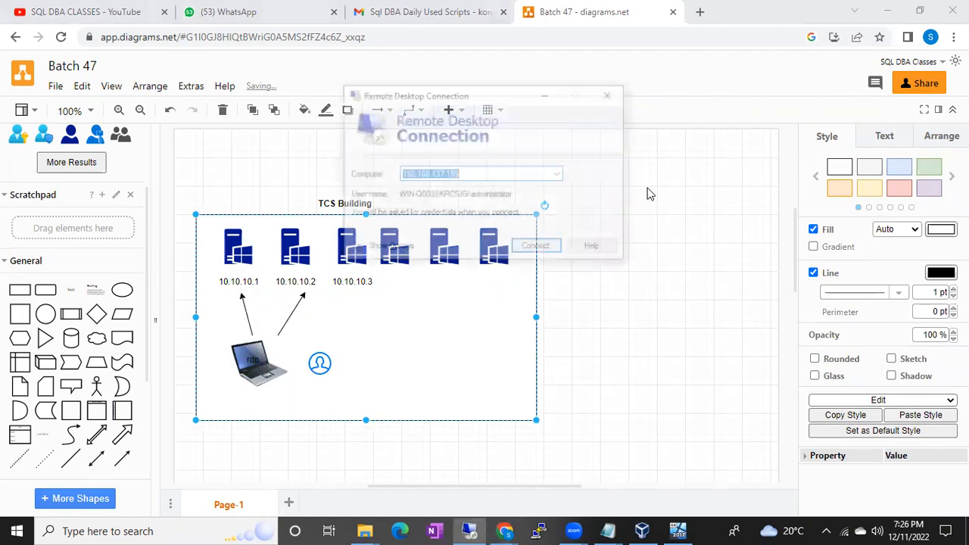
{"action": "left_click", "coordinate": [611, 94]}
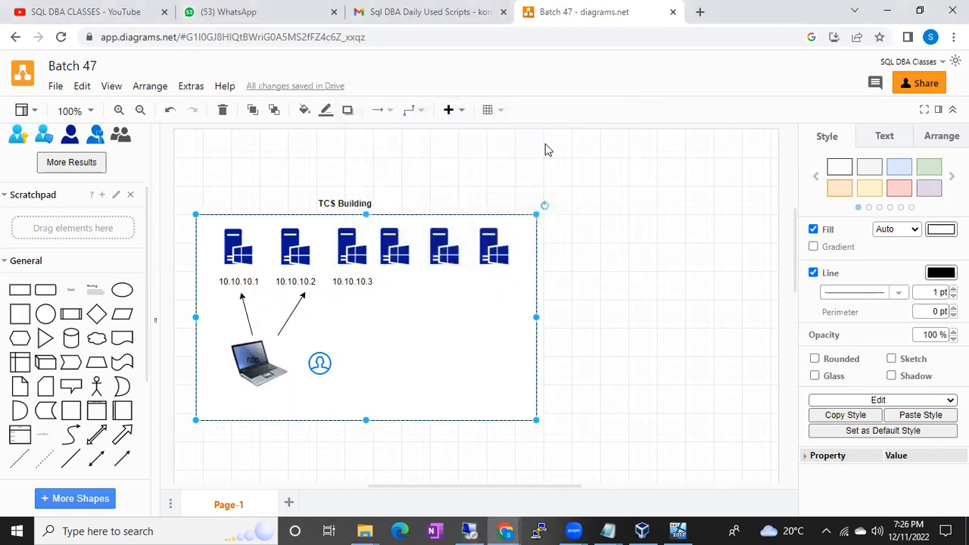
{"action": "left_click", "coordinate": [10, 523]}
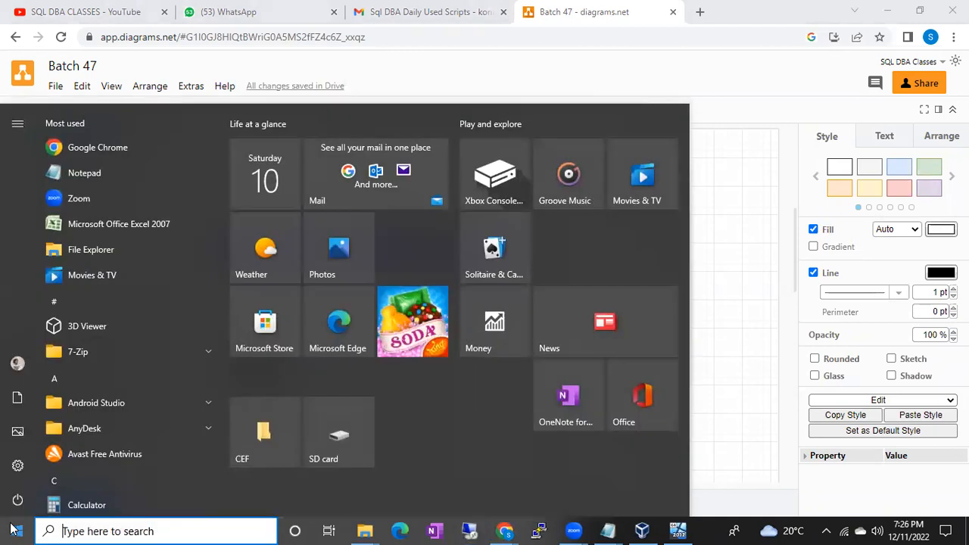
{"action": "type", "text": "rdp"}
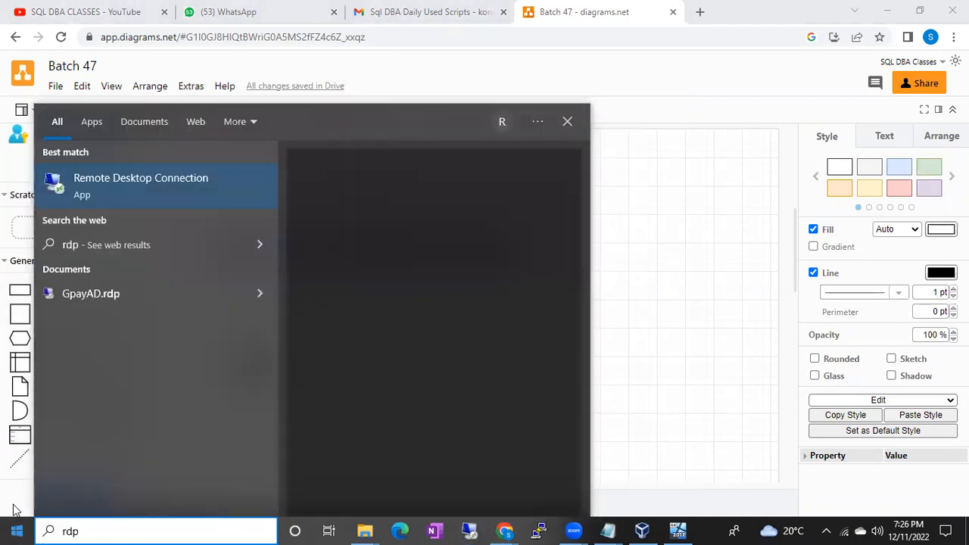
{"action": "left_click", "coordinate": [97, 187]}
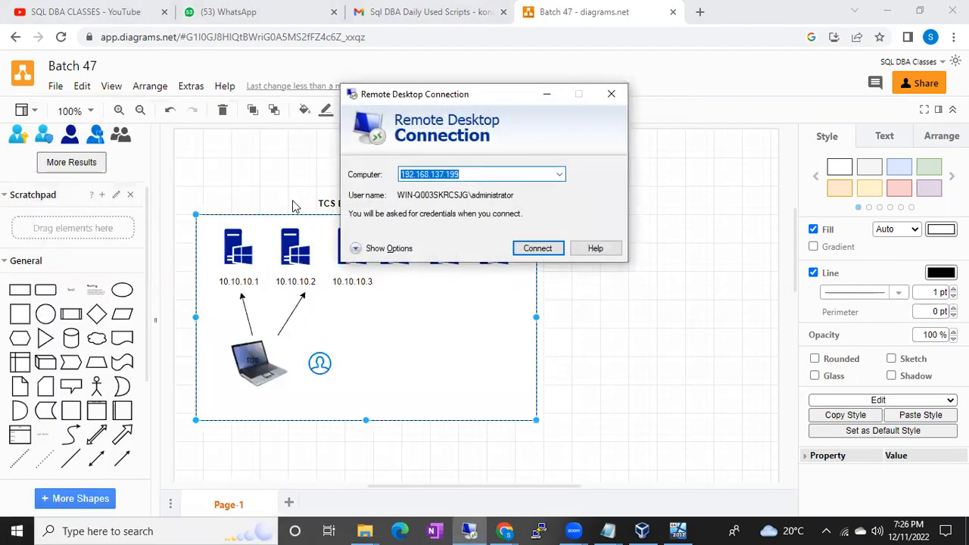
Move the Remote Desktop Connection window clear of the diagram, enter 10.10.10.1 as the computer, and close it without connecting.
{"action": "left_click_drag", "start_coordinate": [481, 100], "coordinate": [683, 115]}
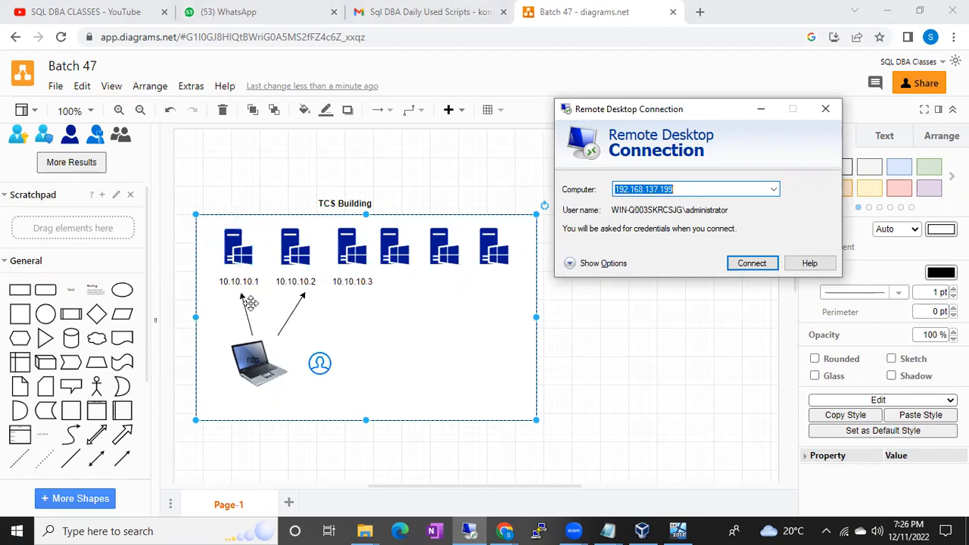
{"action": "type", "text": "10.10.10.1"}
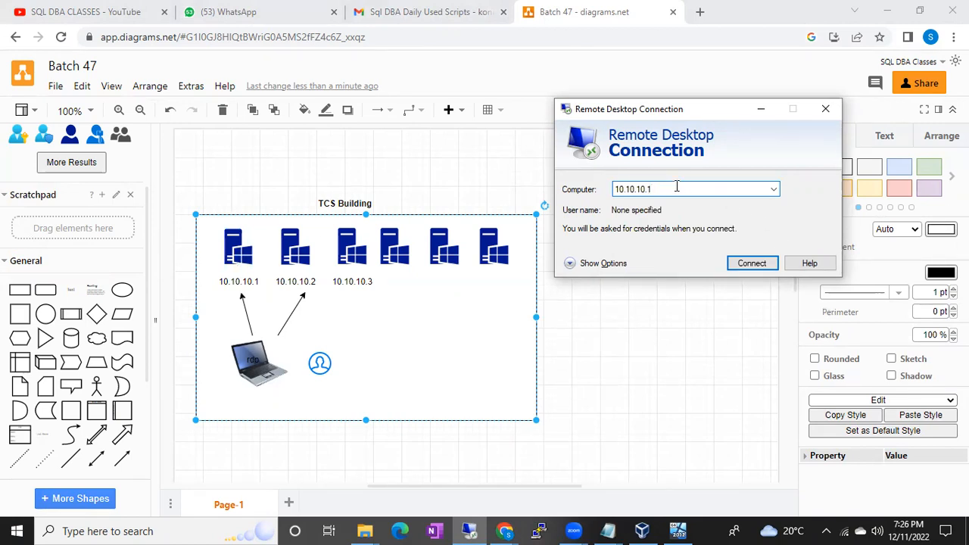
{"action": "left_click_drag", "start_coordinate": [669, 187], "coordinate": [611, 189]}
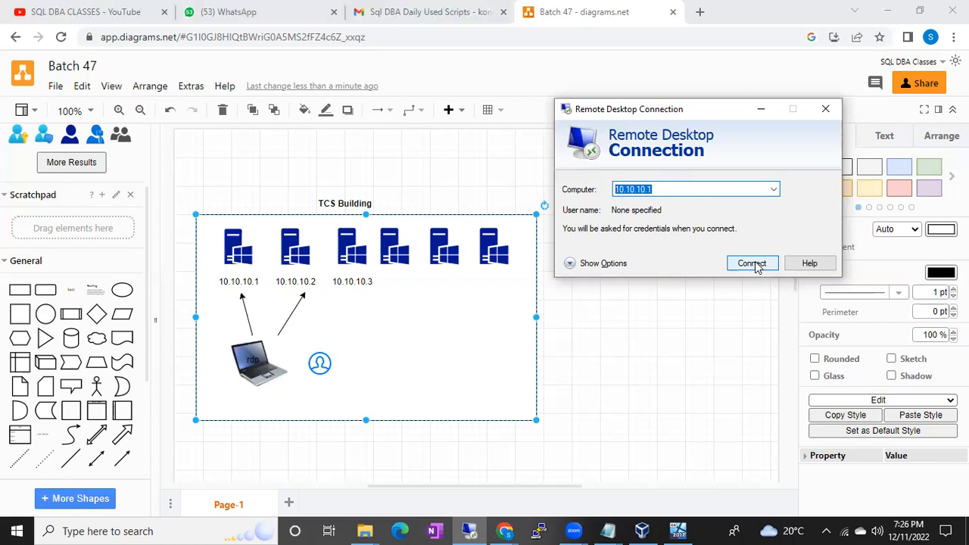
{"action": "left_click", "coordinate": [542, 68]}
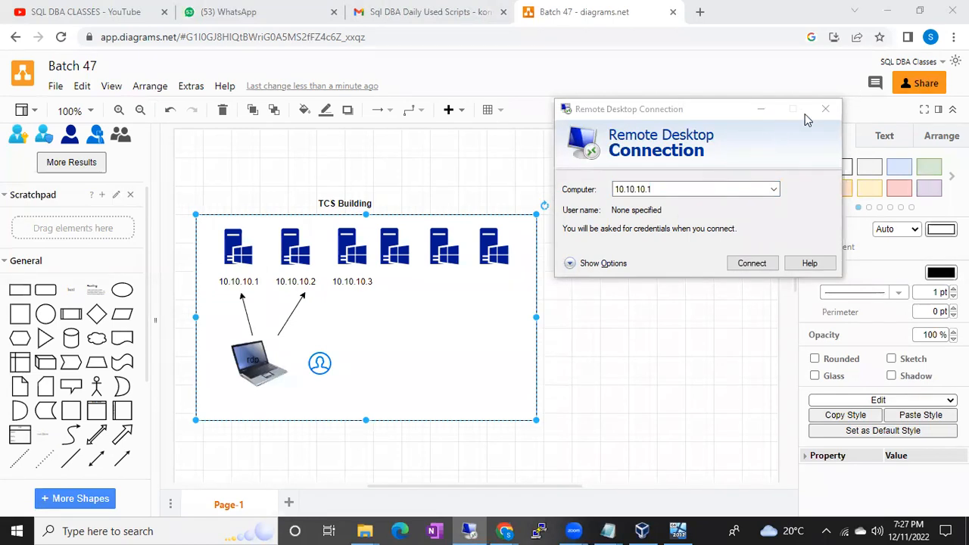
{"action": "left_click", "coordinate": [825, 109]}
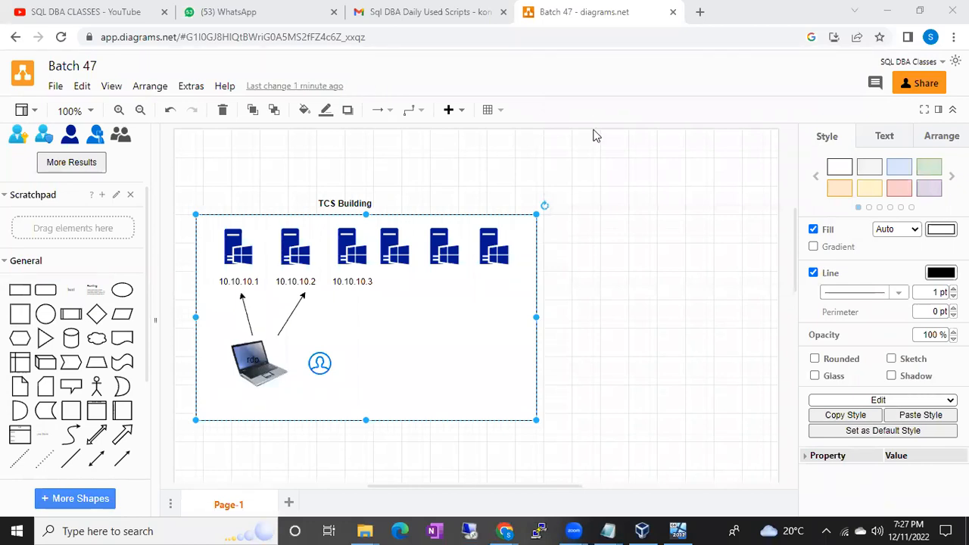
Search the shape library for "home" and place the blue outlined house, enlarged, to the lower right of the TCS Building box.
{"action": "left_click", "coordinate": [103, 162]}
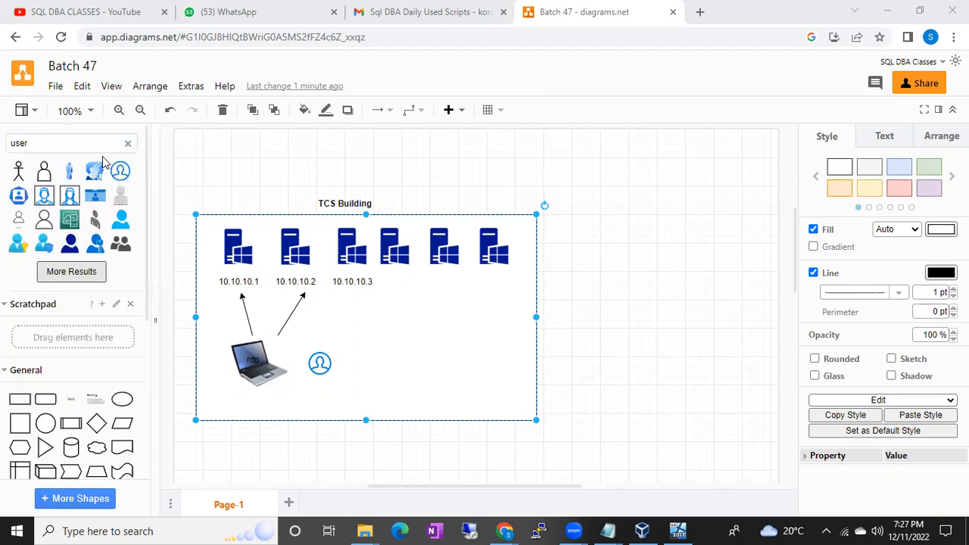
{"action": "left_click", "coordinate": [127, 143]}
{"action": "type", "text": "ho"}
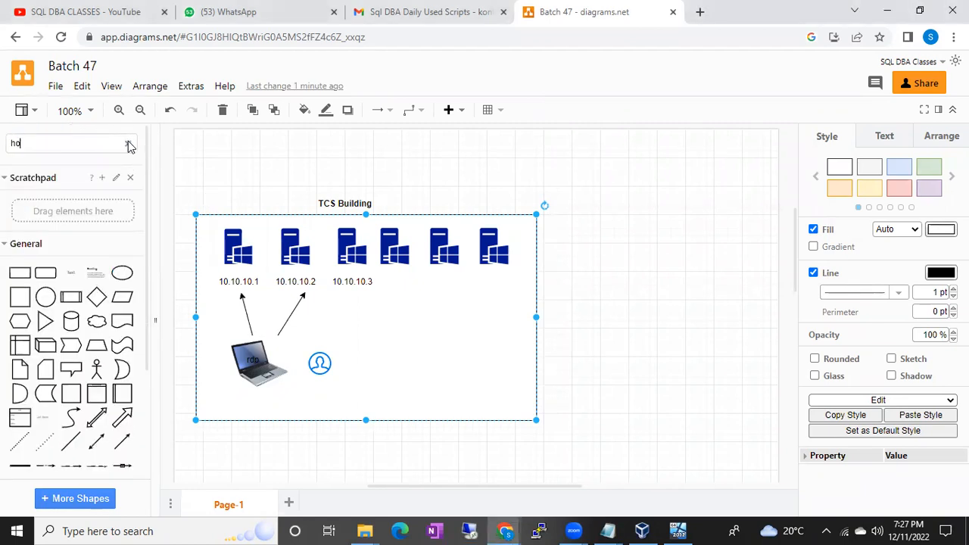
{"action": "type", "text": "me"}
{"action": "key", "text": "Return"}
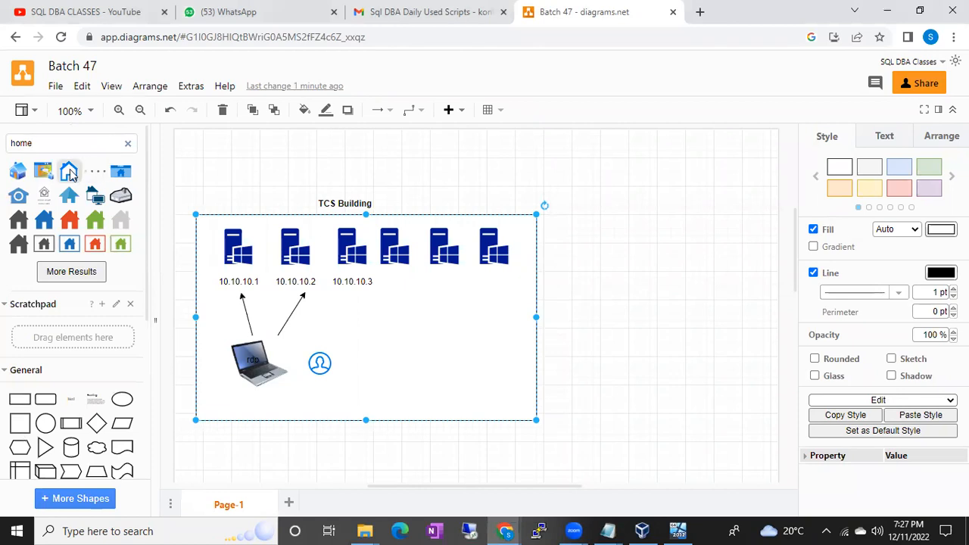
{"action": "left_click", "coordinate": [68, 171]}
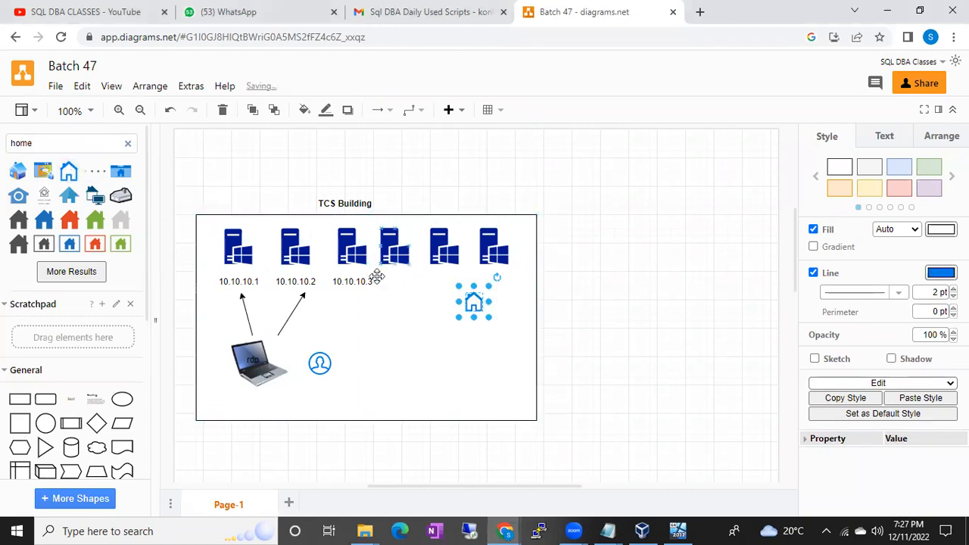
{"action": "left_click_drag", "start_coordinate": [486, 309], "coordinate": [604, 422]}
{"action": "left_click_drag", "start_coordinate": [665, 392], "coordinate": [715, 389]}
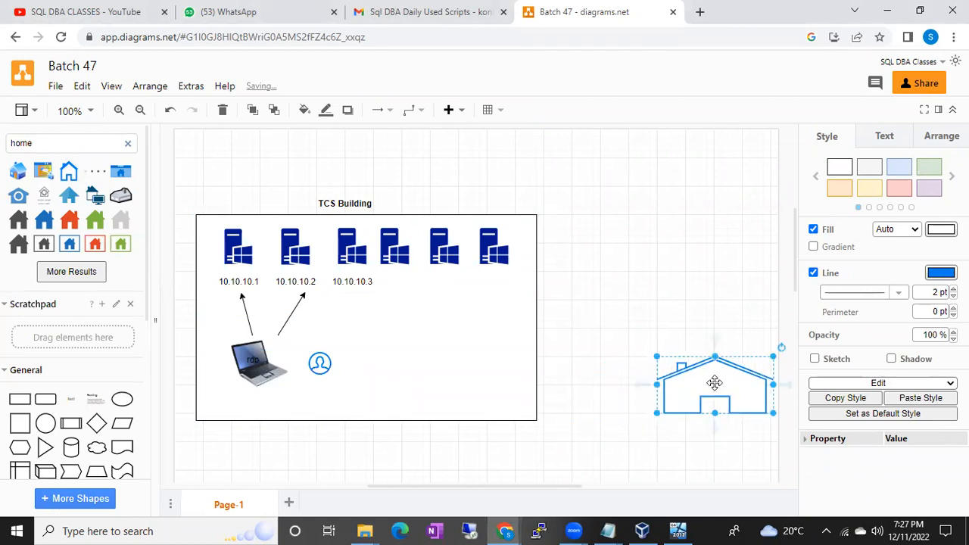
Narrow the TCS Building box from its right and left sides so it fits closely around the row of servers.
{"action": "left_click", "coordinate": [467, 305]}
{"action": "left_click_drag", "start_coordinate": [536, 317], "coordinate": [515, 314]}
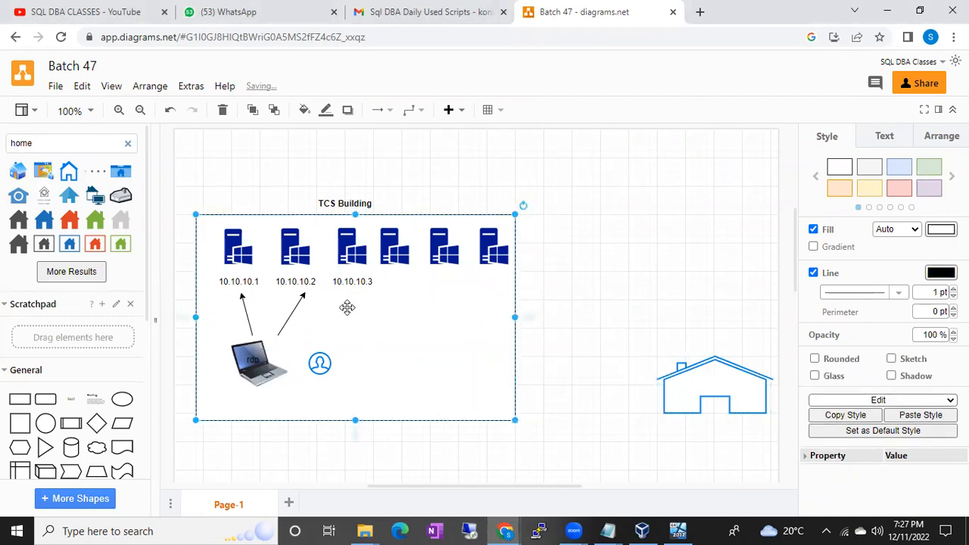
{"action": "left_click_drag", "start_coordinate": [195, 317], "coordinate": [209, 316]}
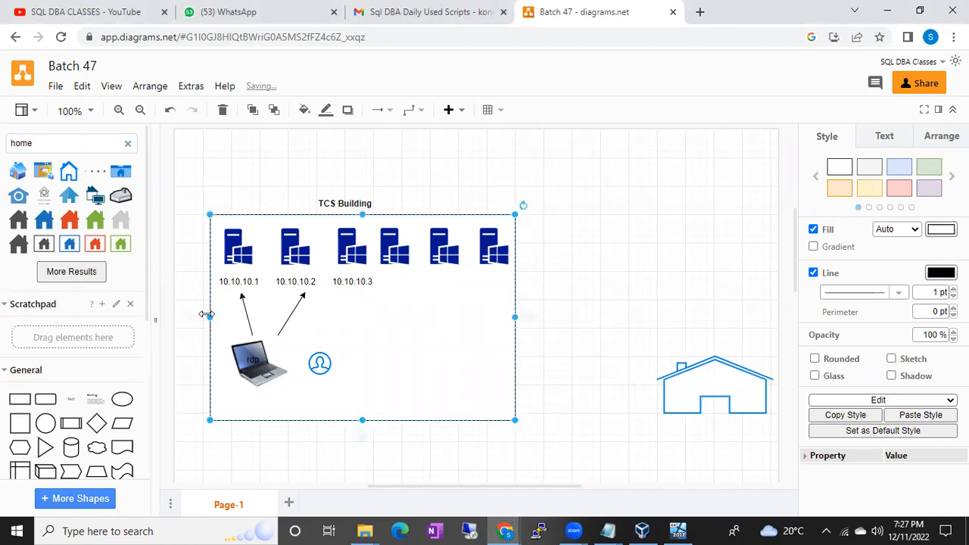
{"action": "left_click", "coordinate": [585, 284]}
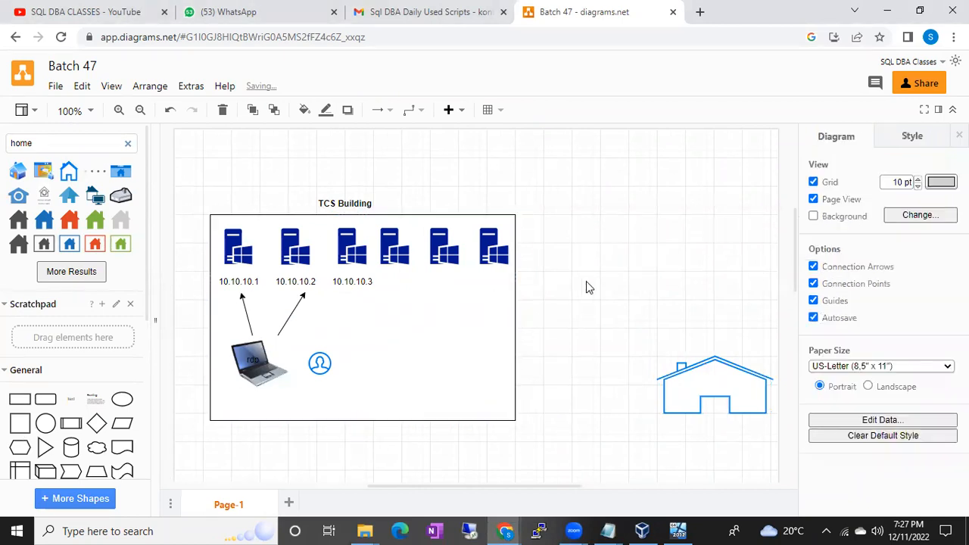
Search the shape library for "laptop" and place the light-blue laptop icon, slightly enlarged, on top of the house's roof.
{"action": "left_click", "coordinate": [127, 142]}
{"action": "type", "text": "laptop"}
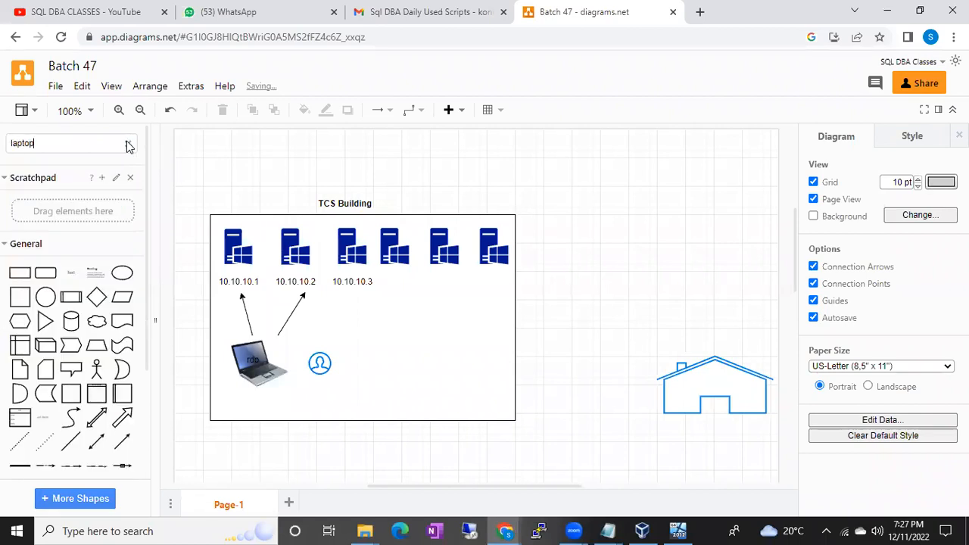
{"action": "key", "text": "Return"}
{"action": "left_click", "coordinate": [120, 171]}
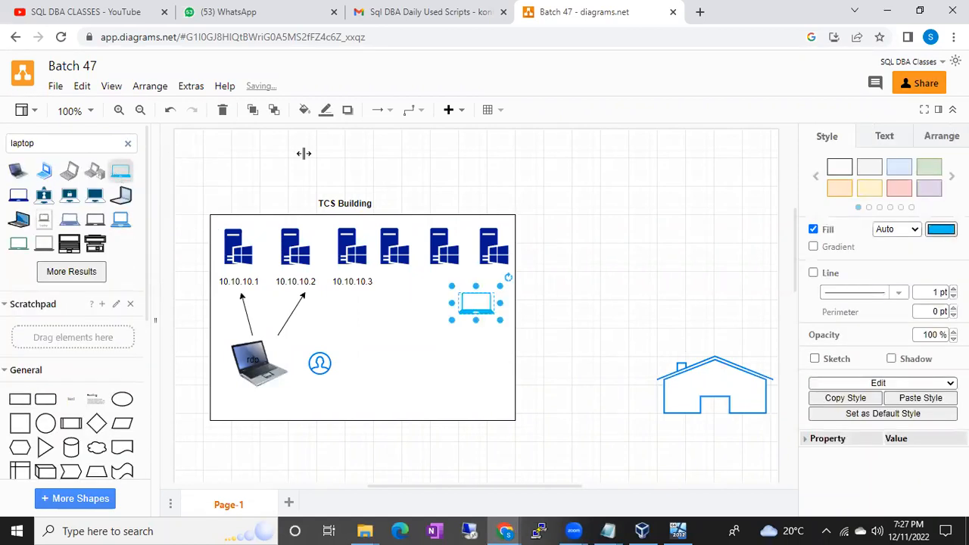
{"action": "left_click_drag", "start_coordinate": [464, 303], "coordinate": [716, 342]}
{"action": "left_click", "coordinate": [661, 446]}
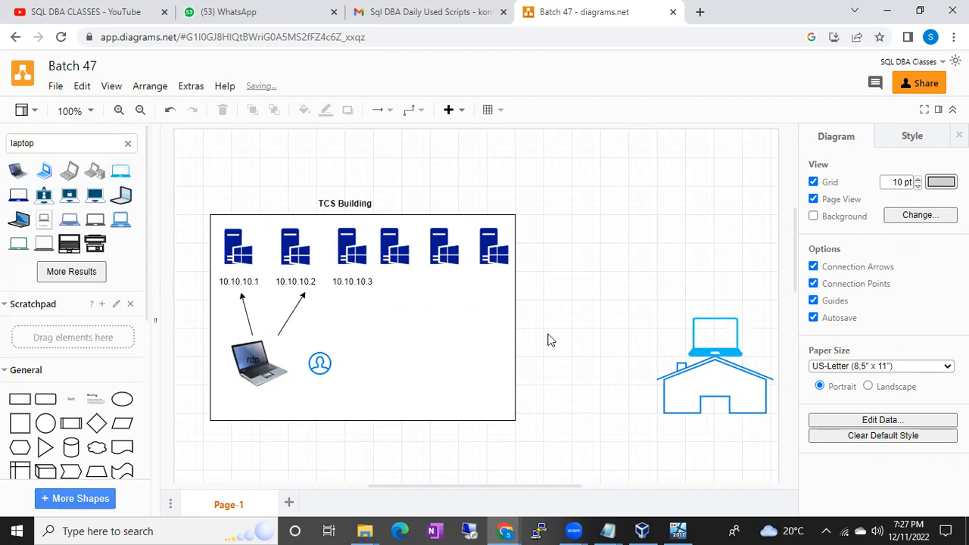
Bring up the Remote Desktop Connection window and minimize it again.
{"action": "left_click", "coordinate": [400, 342]}
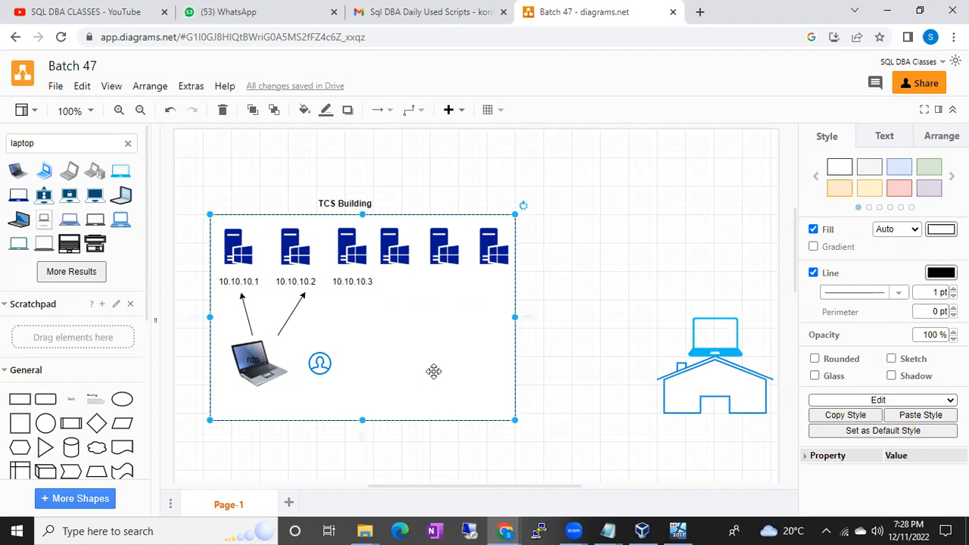
{"action": "left_click", "coordinate": [470, 531]}
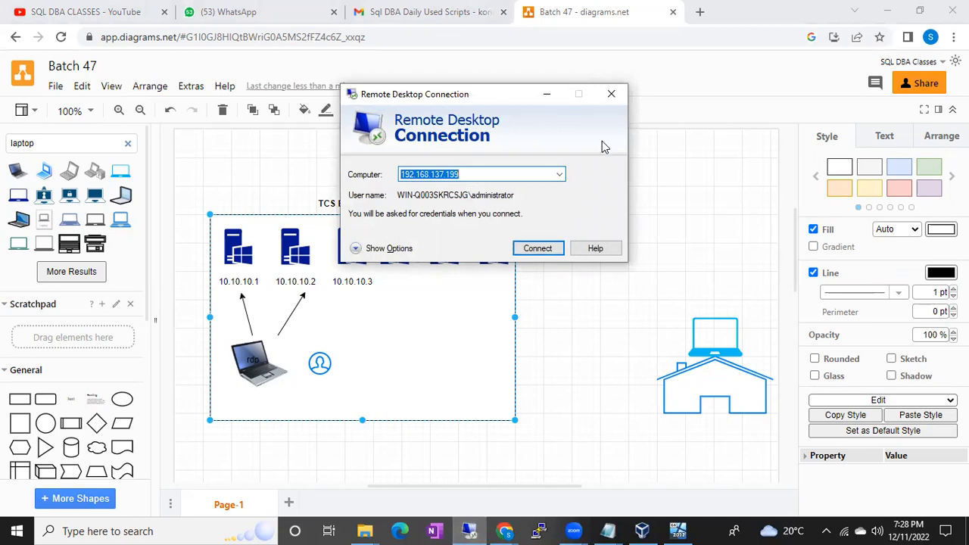
{"action": "left_click", "coordinate": [548, 99]}
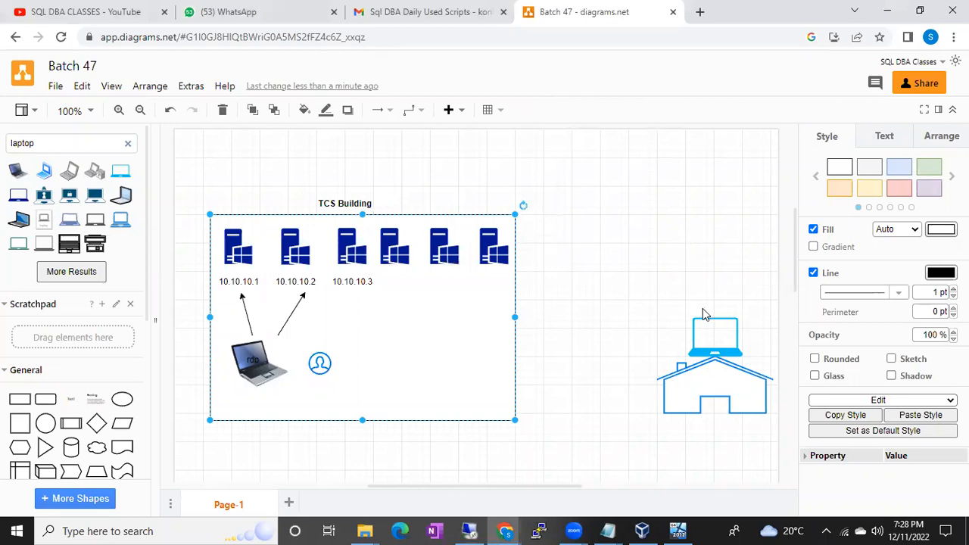
Search the shape library for "modem" and place the dark two-antenna router icon above the laptop at the house.
{"action": "left_click", "coordinate": [129, 144]}
{"action": "type", "text": "rd"}
{"action": "key", "text": "BackSpace"}
{"action": "key", "text": "BackSpace"}
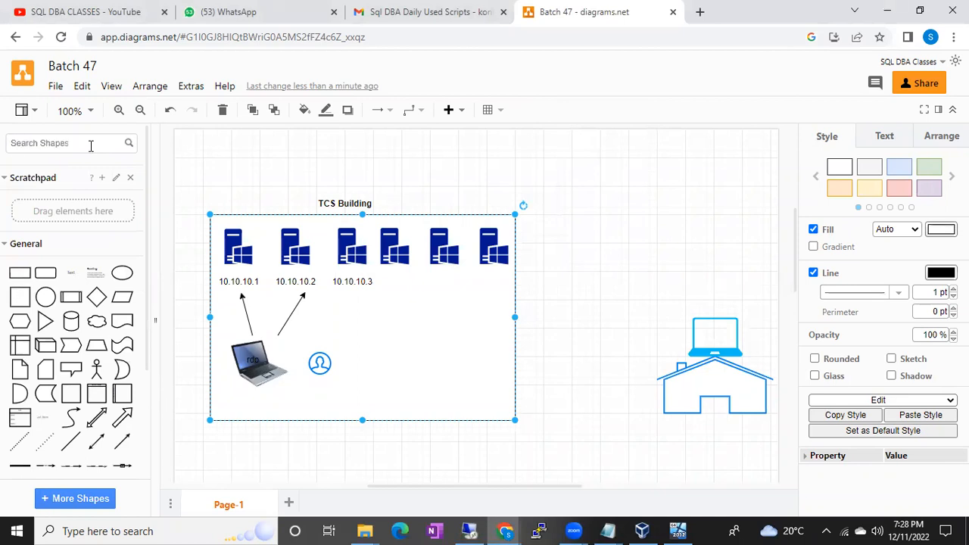
{"action": "type", "text": "modem"}
{"action": "key", "text": "Return"}
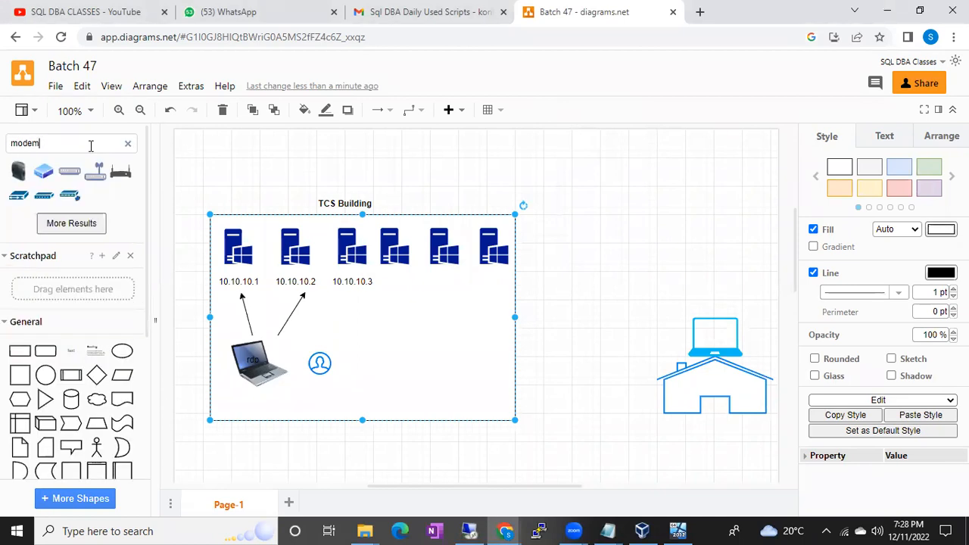
{"action": "left_click", "coordinate": [120, 172]}
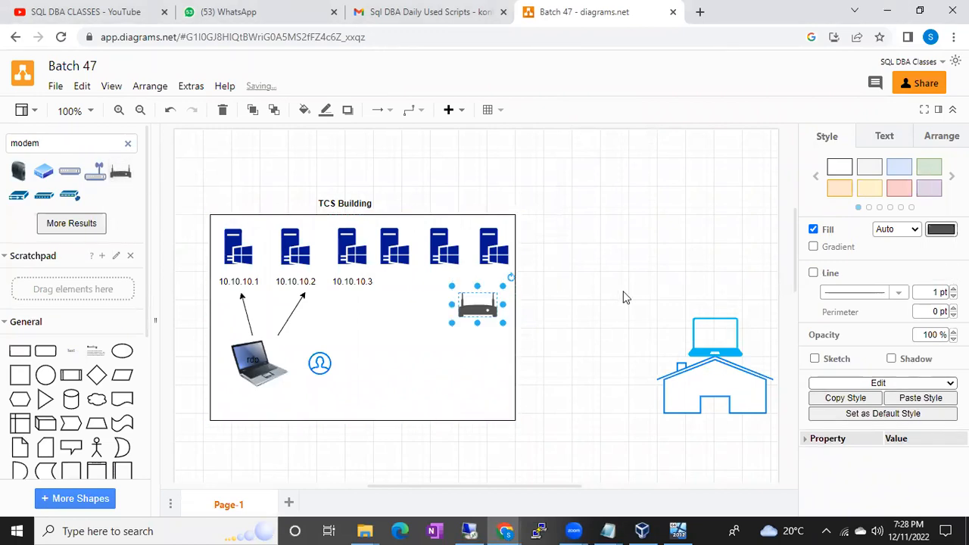
{"action": "left_click_drag", "start_coordinate": [479, 305], "coordinate": [712, 270]}
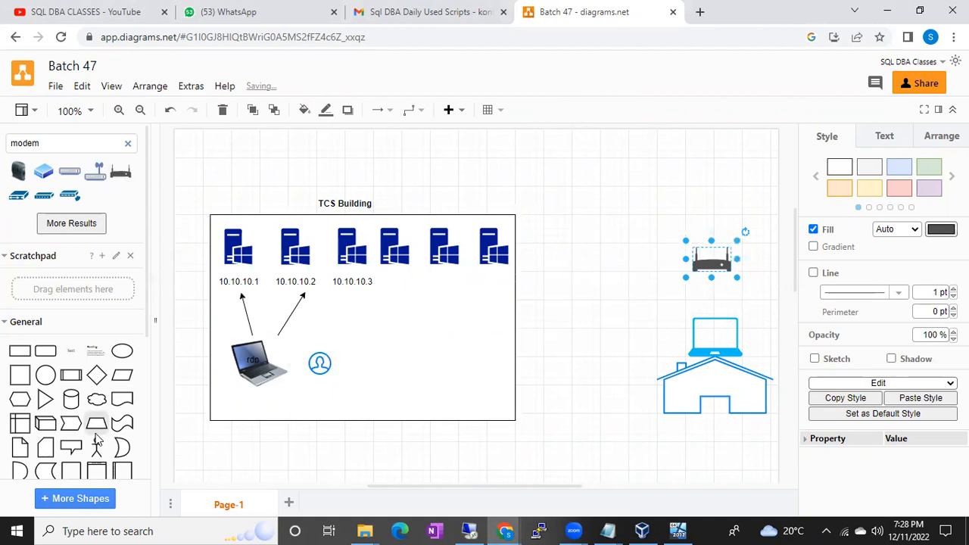
Draw a straight arrow from the top of the home laptop up to the router icon.
{"action": "scroll", "coordinate": [97, 441], "scroll_direction": "down", "scroll_amount": 2}
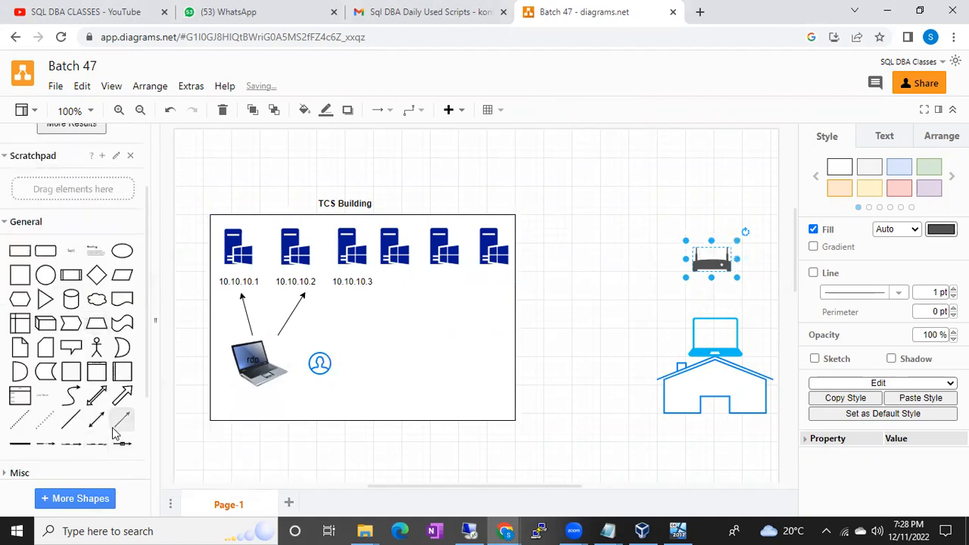
{"action": "left_click", "coordinate": [119, 423]}
{"action": "left_click_drag", "start_coordinate": [459, 322], "coordinate": [715, 316]}
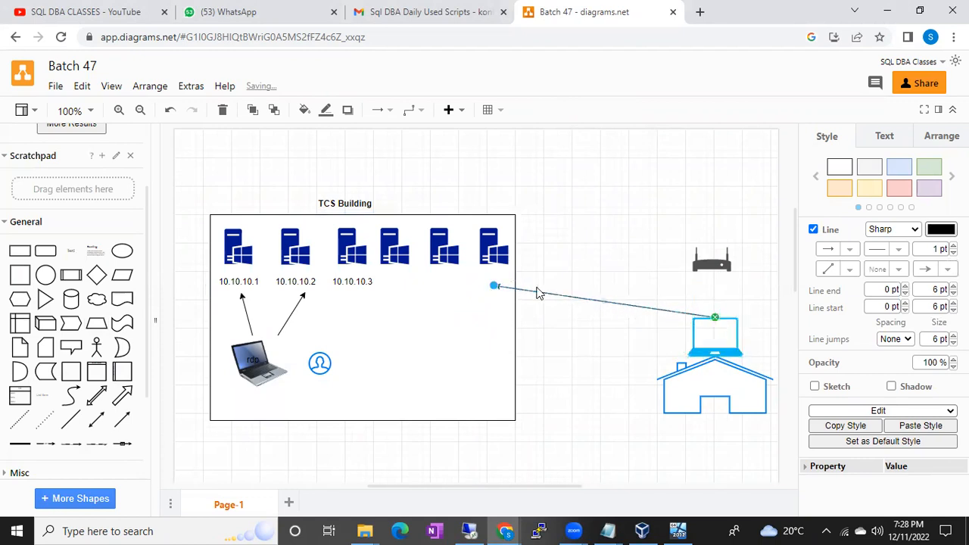
{"action": "left_click_drag", "start_coordinate": [495, 287], "coordinate": [711, 270]}
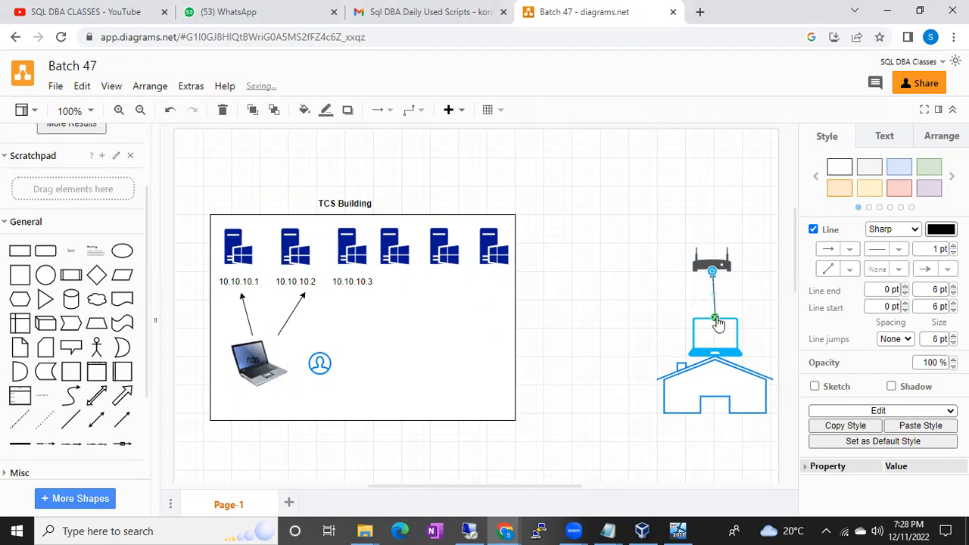
{"action": "left_click_drag", "start_coordinate": [718, 324], "coordinate": [714, 324]}
{"action": "left_click_drag", "start_coordinate": [712, 271], "coordinate": [714, 276]}
{"action": "left_click", "coordinate": [750, 291]}
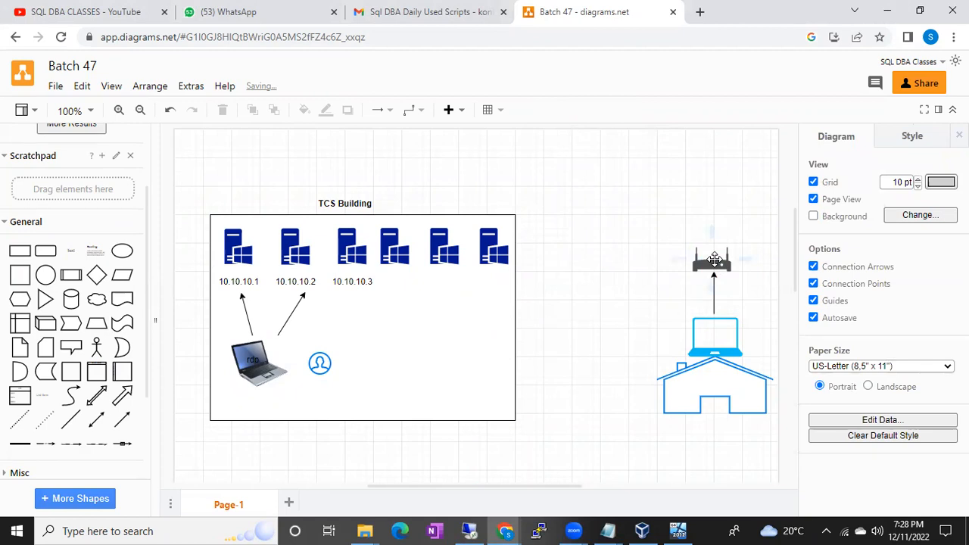
{"action": "left_click", "coordinate": [446, 318]}
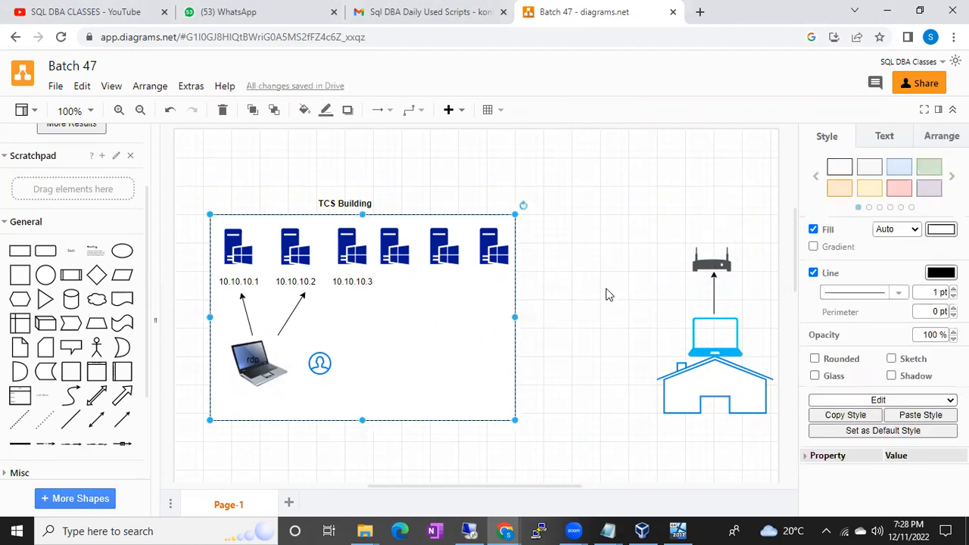
{"action": "left_click", "coordinate": [700, 261]}
{"action": "left_click", "coordinate": [437, 320]}
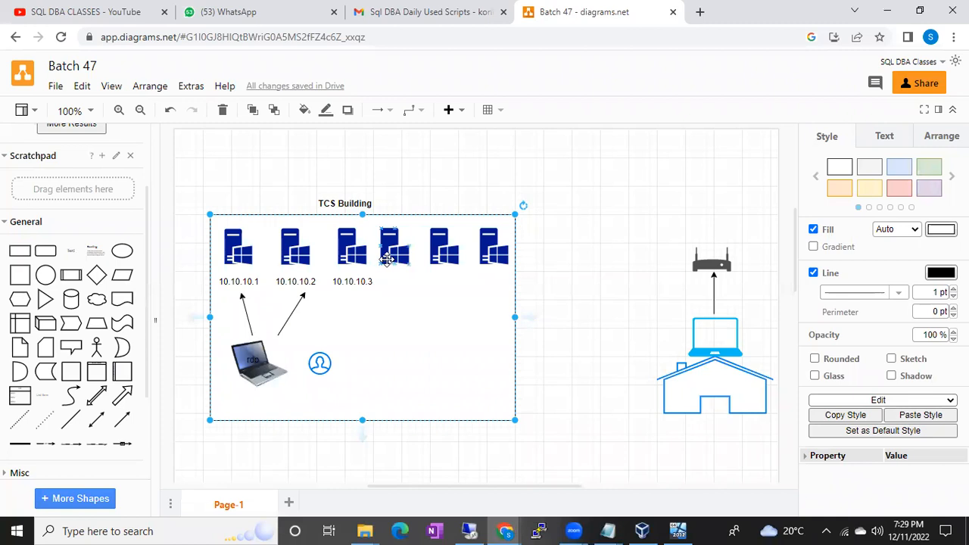
{"action": "left_click", "coordinate": [723, 323]}
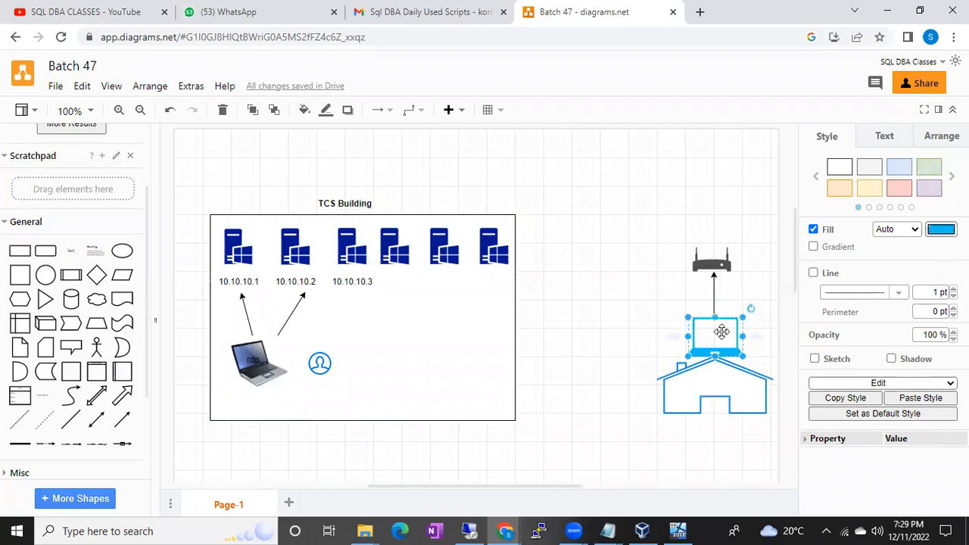
{"action": "left_click", "coordinate": [253, 350]}
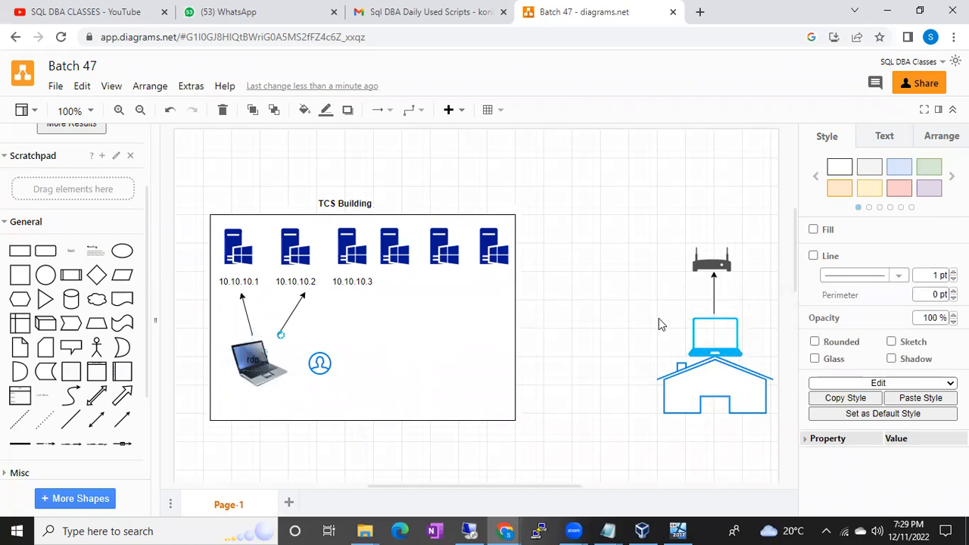
{"action": "left_click", "coordinate": [703, 330]}
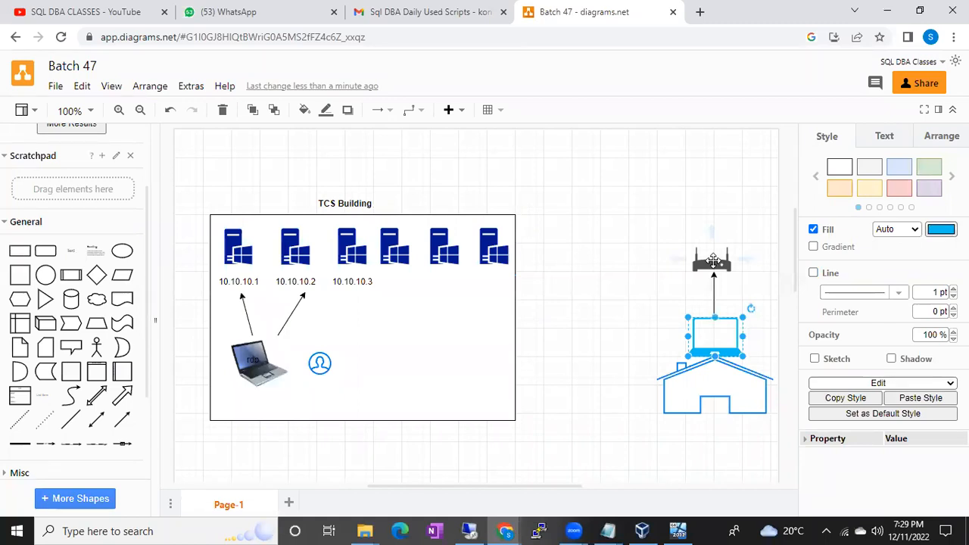
{"action": "left_click", "coordinate": [248, 350]}
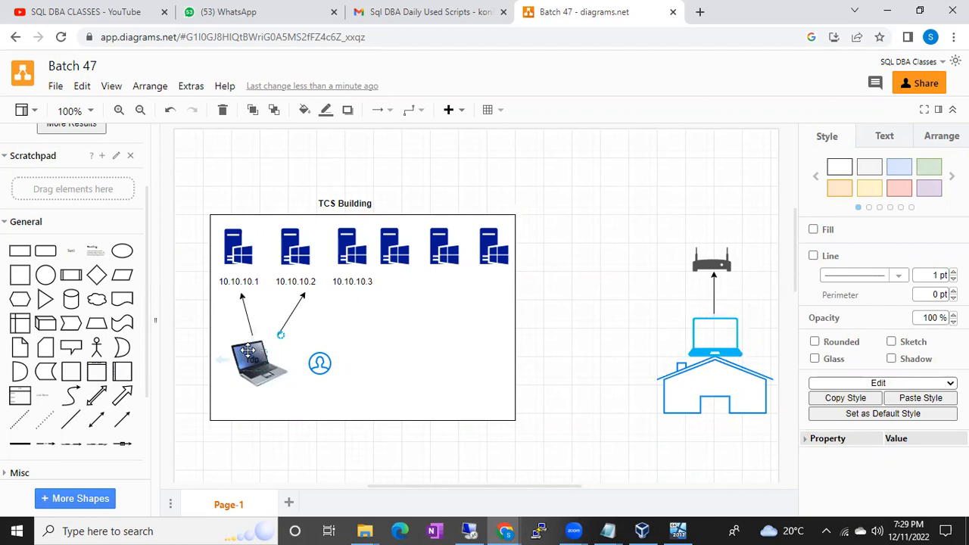
{"action": "left_click", "coordinate": [715, 334]}
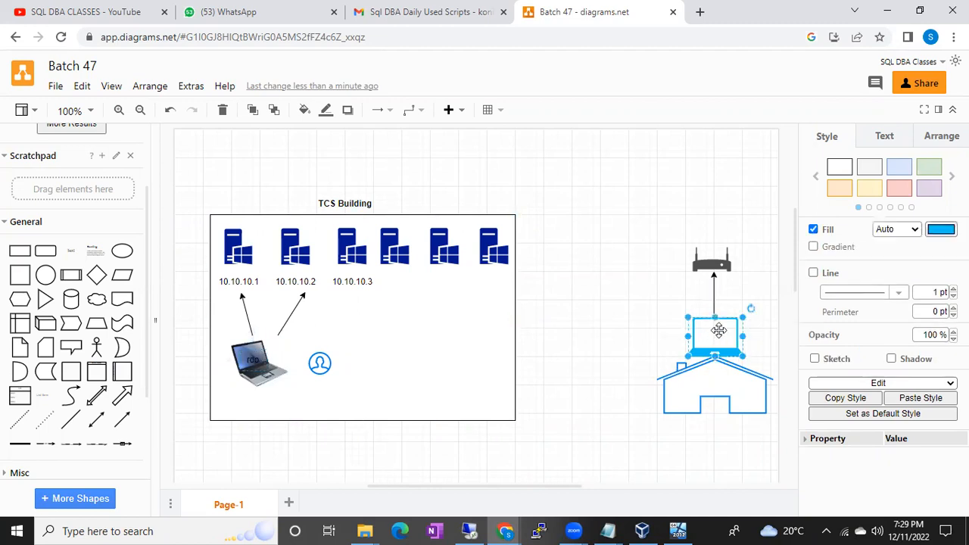
{"action": "left_click", "coordinate": [718, 262]}
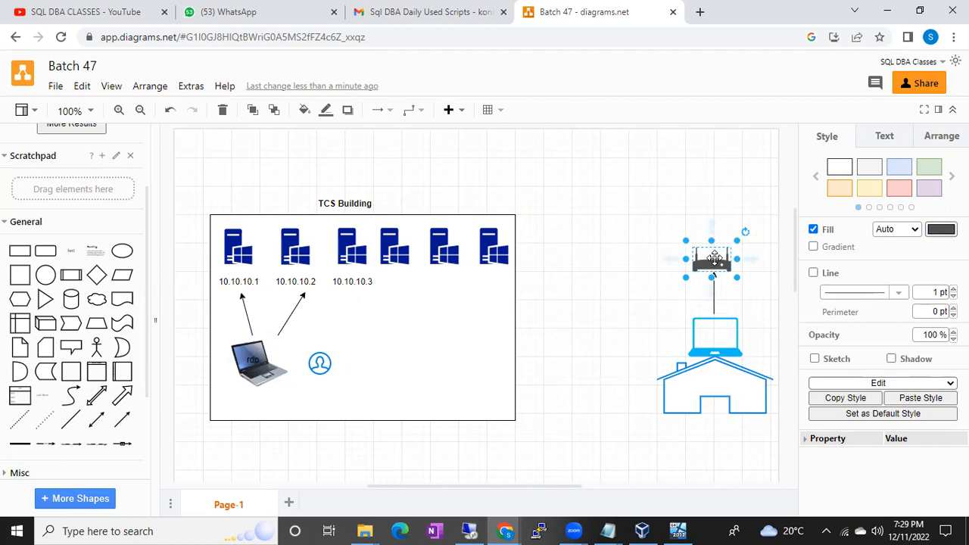
{"action": "left_click", "coordinate": [418, 303]}
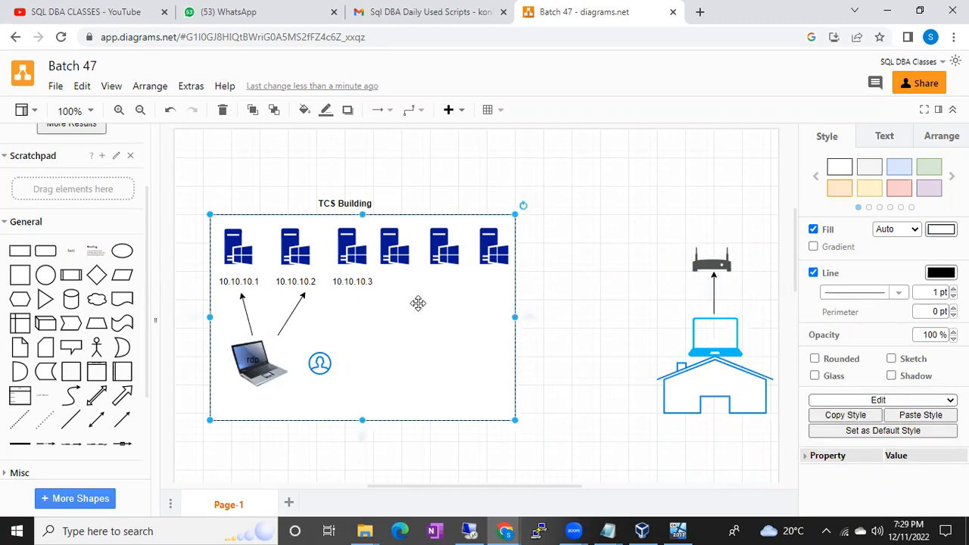
{"action": "left_click", "coordinate": [422, 115]}
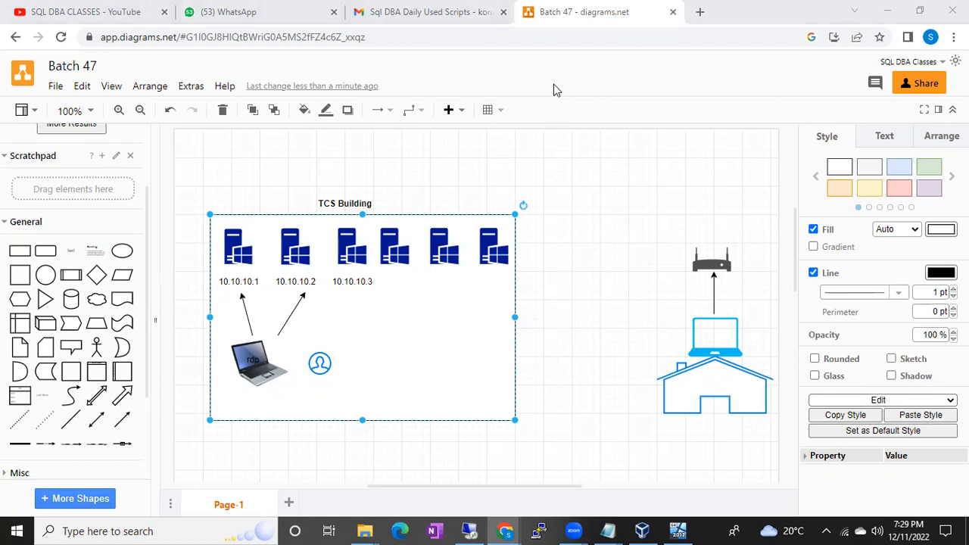
{"action": "left_click", "coordinate": [429, 324]}
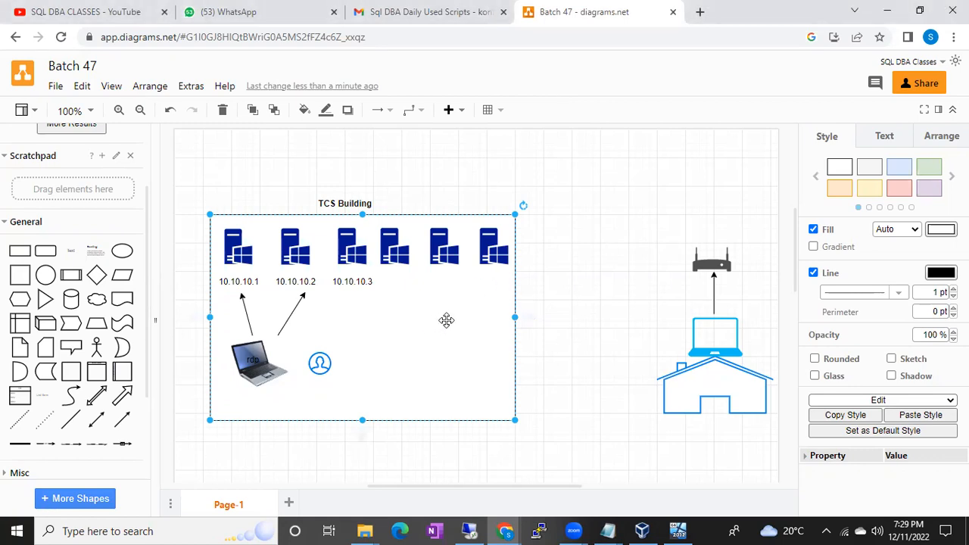
{"action": "left_click", "coordinate": [710, 263]}
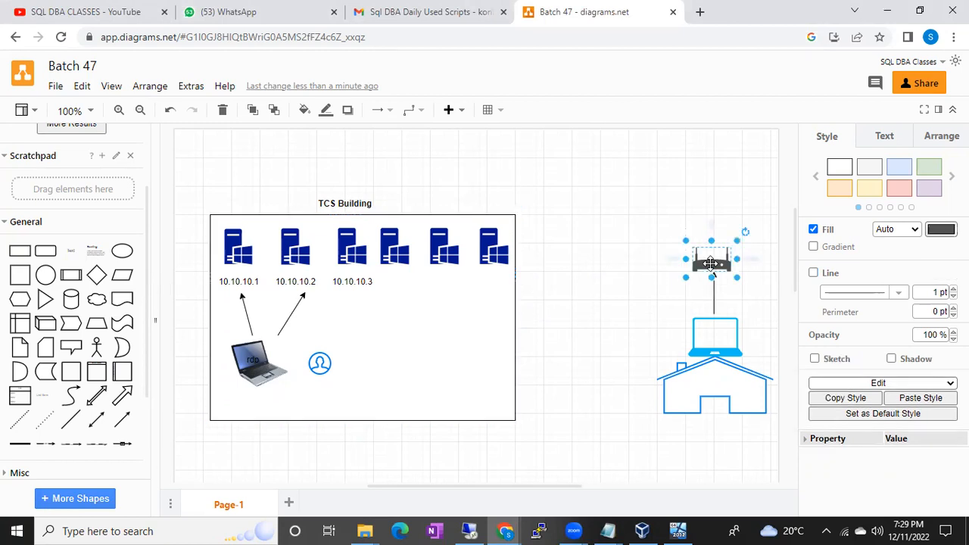
{"action": "left_click", "coordinate": [448, 316]}
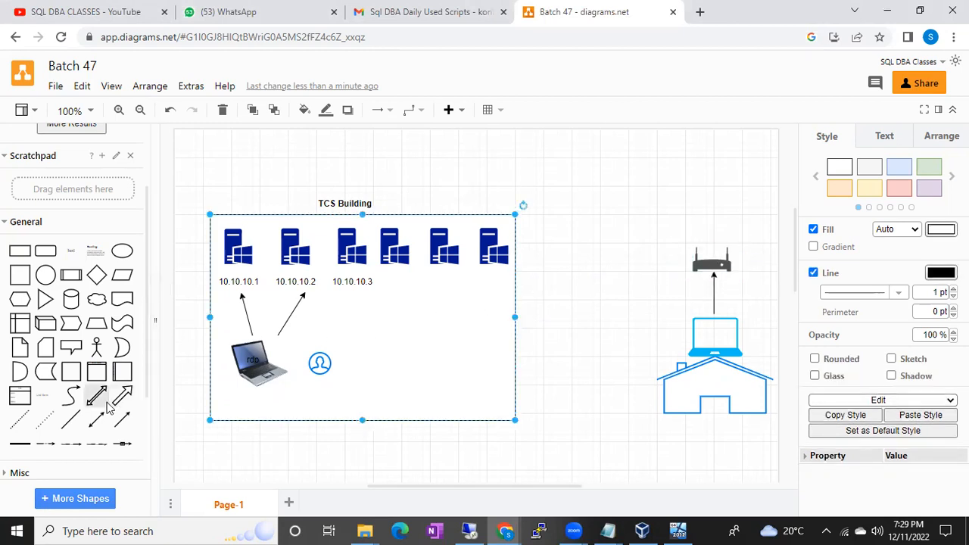
Search the shape library for "vpn" and place the blue VPN icon, enlarged, between the TCS Building box and the router.
{"action": "scroll", "coordinate": [97, 295], "scroll_direction": "down", "scroll_amount": 3}
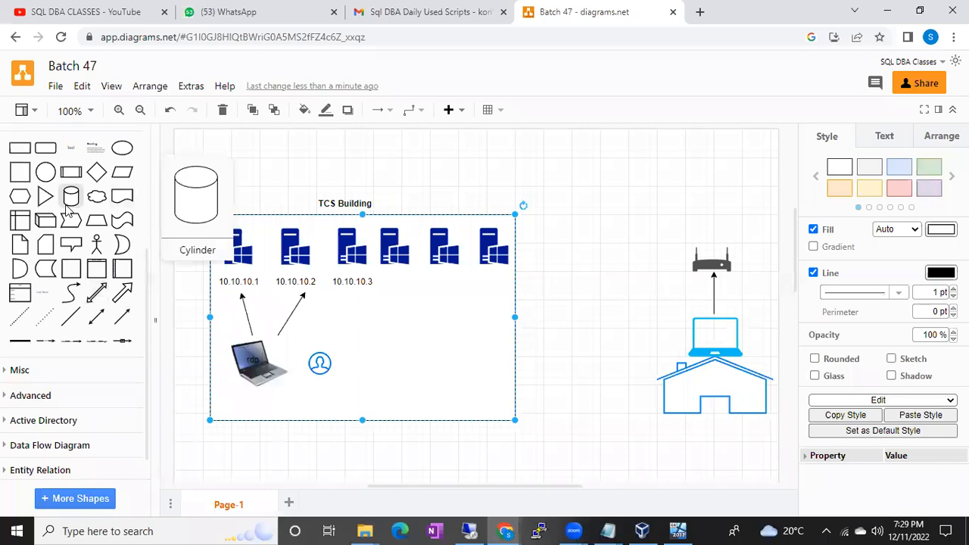
{"action": "scroll", "coordinate": [113, 182], "scroll_direction": "up", "scroll_amount": 5}
{"action": "left_click", "coordinate": [128, 145]}
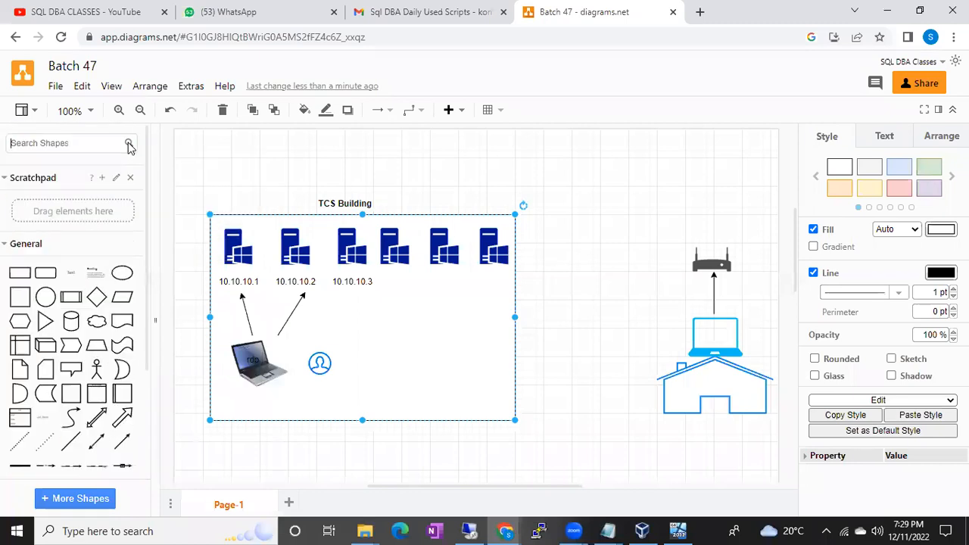
{"action": "type", "text": "vpn"}
{"action": "key", "text": "Return"}
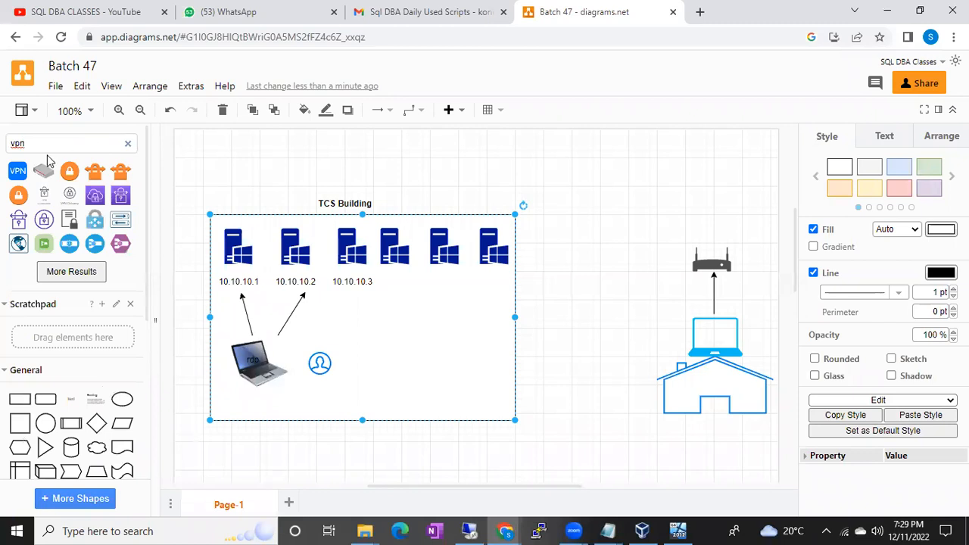
{"action": "left_click", "coordinate": [17, 173]}
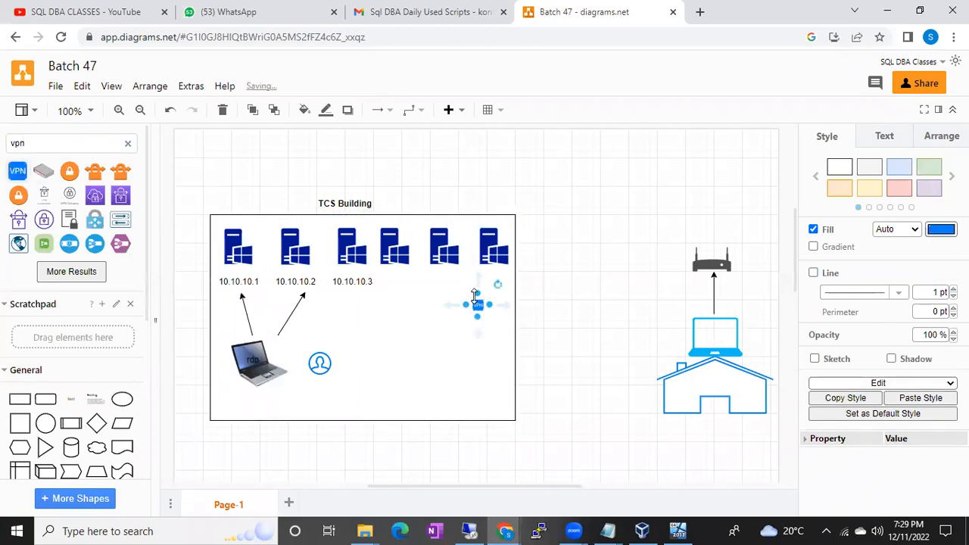
{"action": "left_click_drag", "start_coordinate": [479, 306], "coordinate": [580, 266]}
{"action": "left_click", "coordinate": [622, 205]}
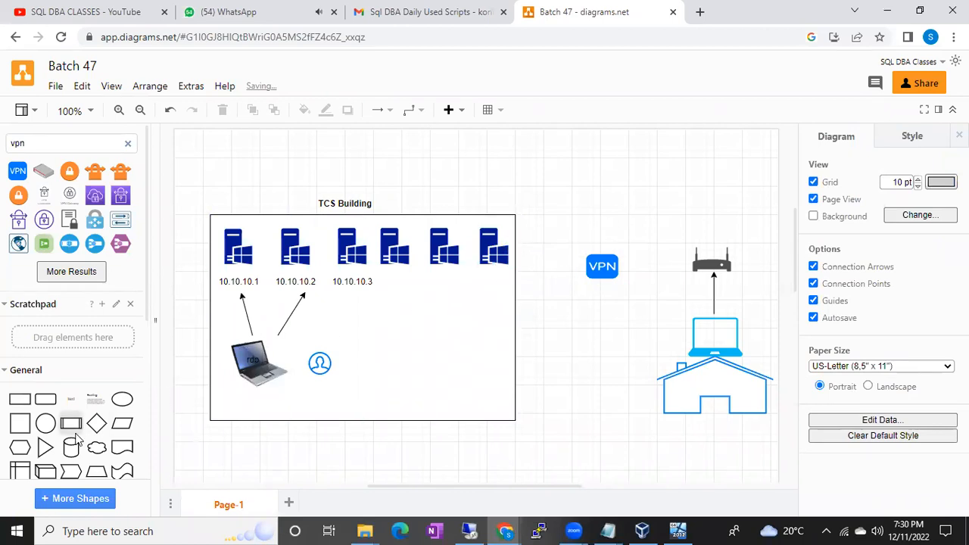
Draw a straight arrow from the router's left side to the VPN icon.
{"action": "scroll", "coordinate": [76, 435], "scroll_direction": "down", "scroll_amount": 3}
{"action": "left_click", "coordinate": [122, 368]}
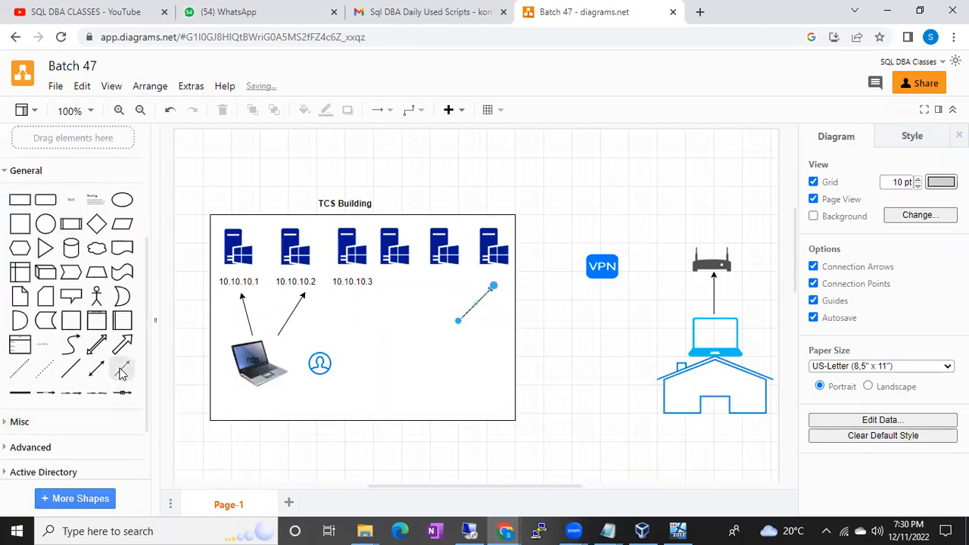
{"action": "left_click_drag", "start_coordinate": [458, 321], "coordinate": [694, 271]}
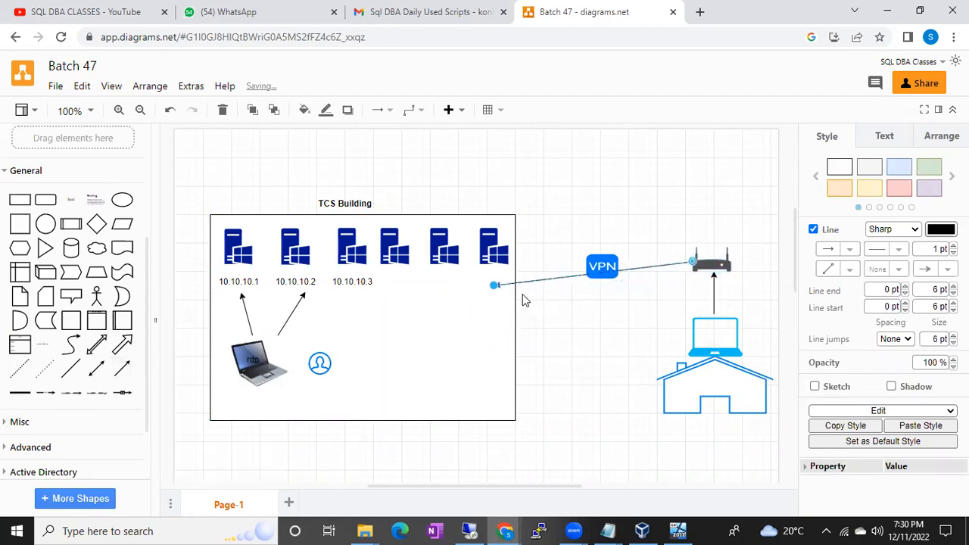
{"action": "left_click_drag", "start_coordinate": [494, 286], "coordinate": [622, 265]}
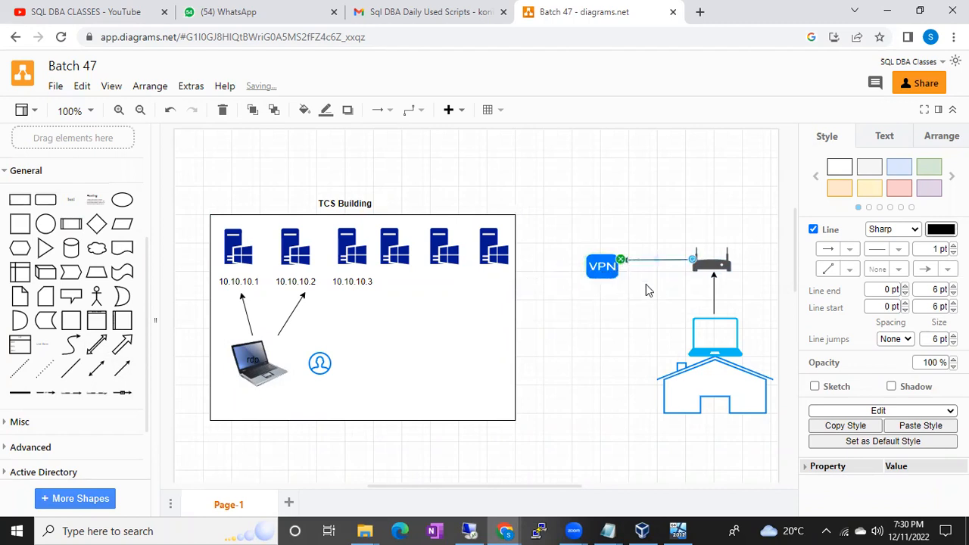
{"action": "left_click", "coordinate": [646, 286]}
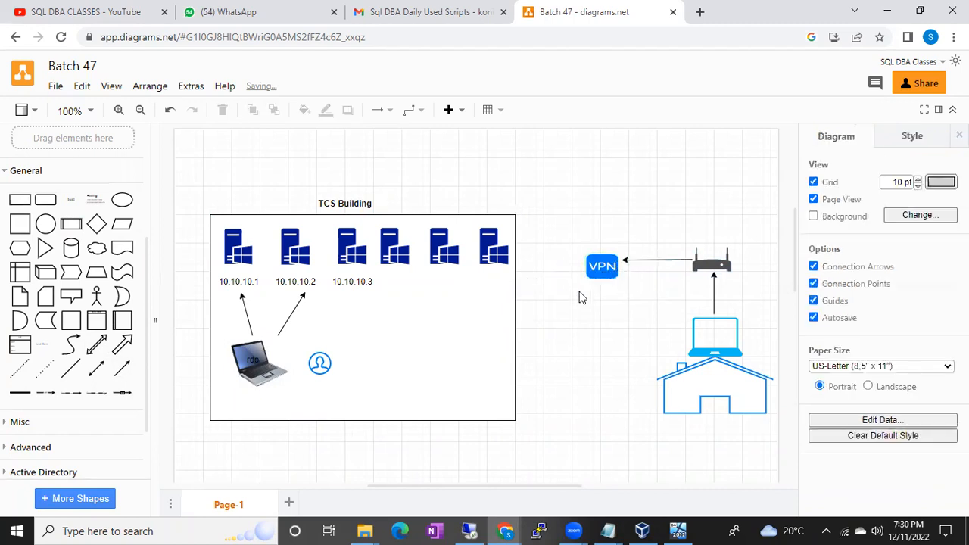
Draw a level arrow from the VPN icon to the right edge of the TCS Building box.
{"action": "left_click", "coordinate": [120, 392]}
{"action": "left_click_drag", "start_coordinate": [458, 322], "coordinate": [586, 278]}
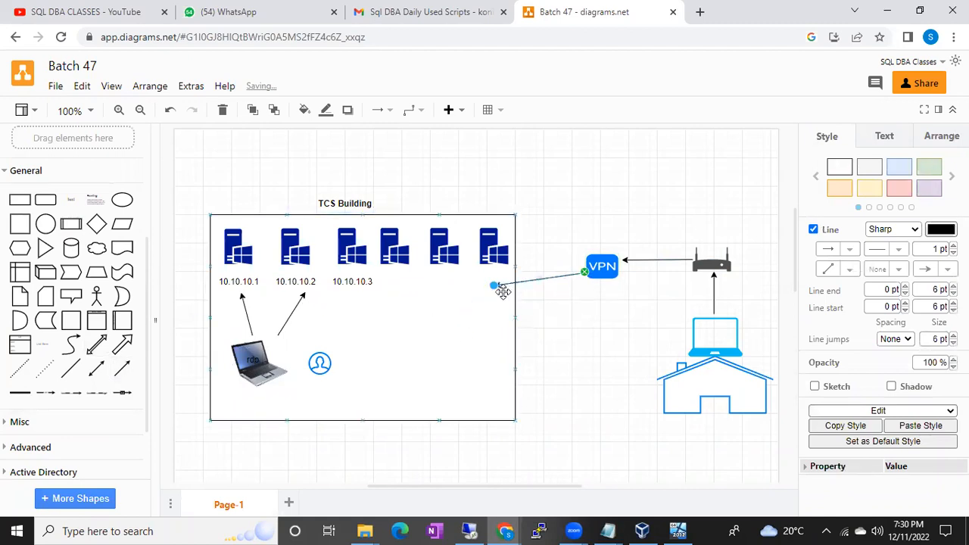
{"action": "left_click_drag", "start_coordinate": [496, 290], "coordinate": [515, 266]}
{"action": "left_click_drag", "start_coordinate": [586, 273], "coordinate": [585, 267]}
{"action": "left_click_drag", "start_coordinate": [515, 266], "coordinate": [516, 265]}
{"action": "left_click_drag", "start_coordinate": [586, 271], "coordinate": [586, 266]}
{"action": "left_click", "coordinate": [592, 219]}
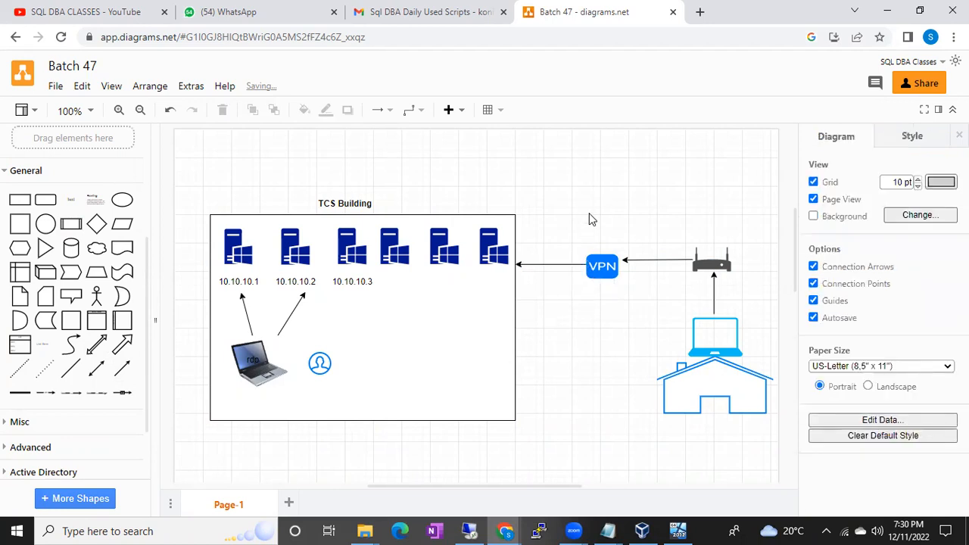
Add the text label "globalprotect" and place it directly above the VPN icon.
{"action": "left_click", "coordinate": [602, 266]}
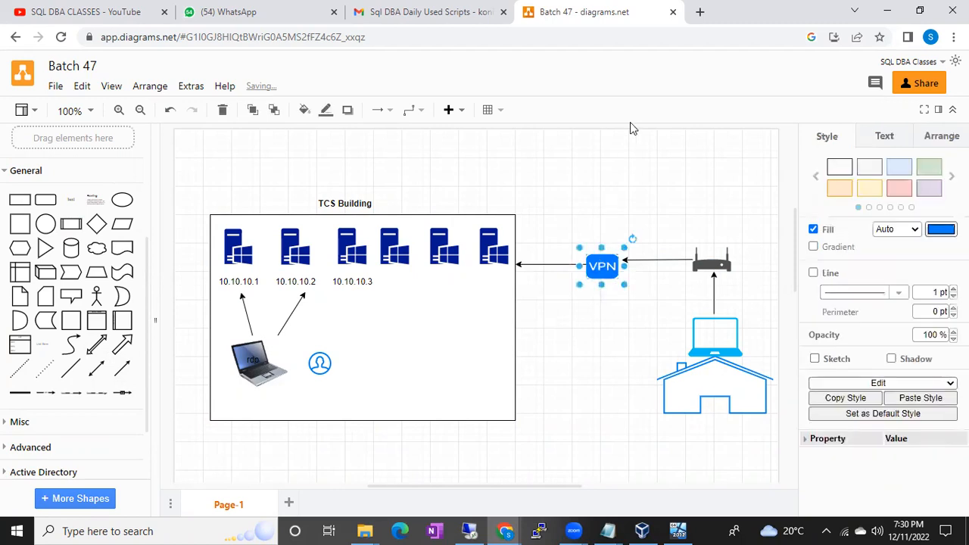
{"action": "double_click", "coordinate": [586, 180]}
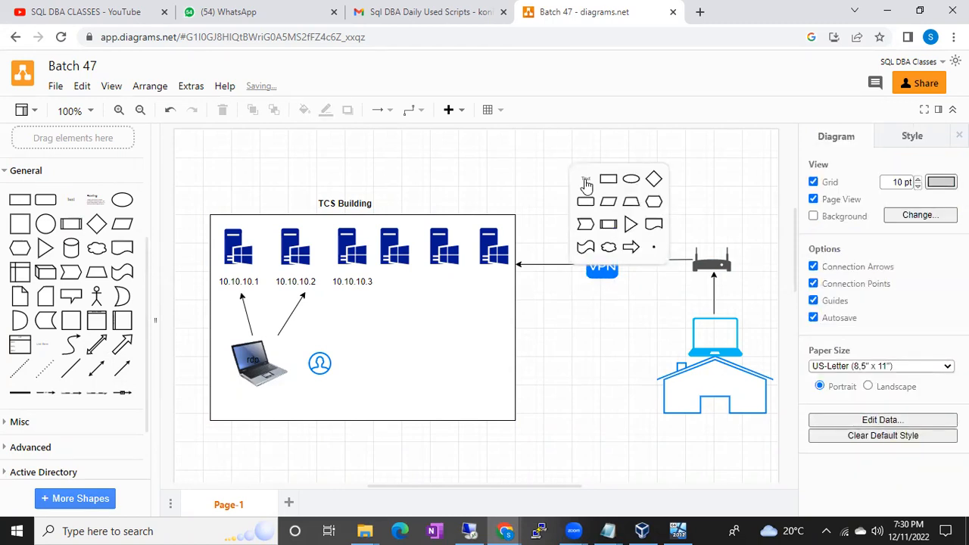
{"action": "left_click", "coordinate": [586, 182]}
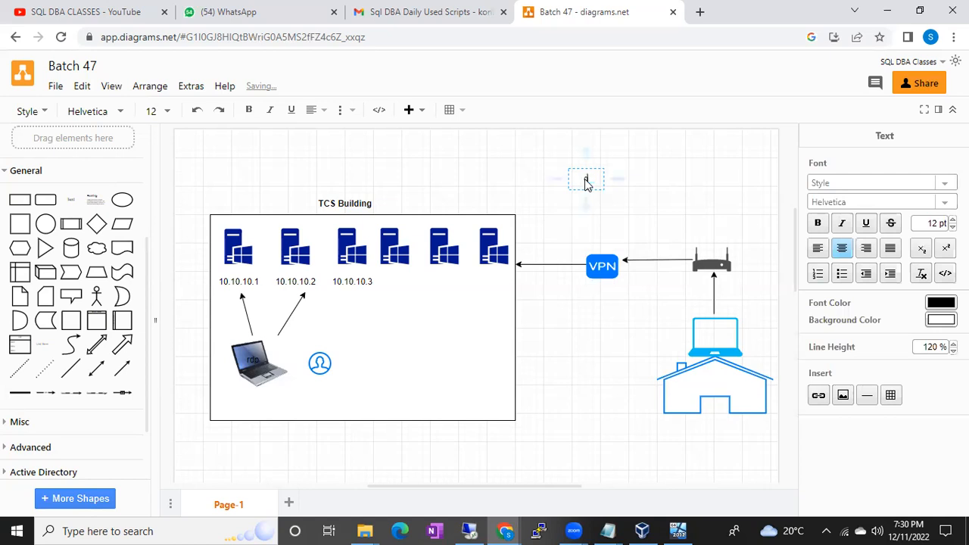
{"action": "type", "text": "globalprotect"}
{"action": "left_click", "coordinate": [645, 178]}
{"action": "left_click", "coordinate": [665, 182]}
{"action": "left_click_drag", "start_coordinate": [588, 179], "coordinate": [605, 240]}
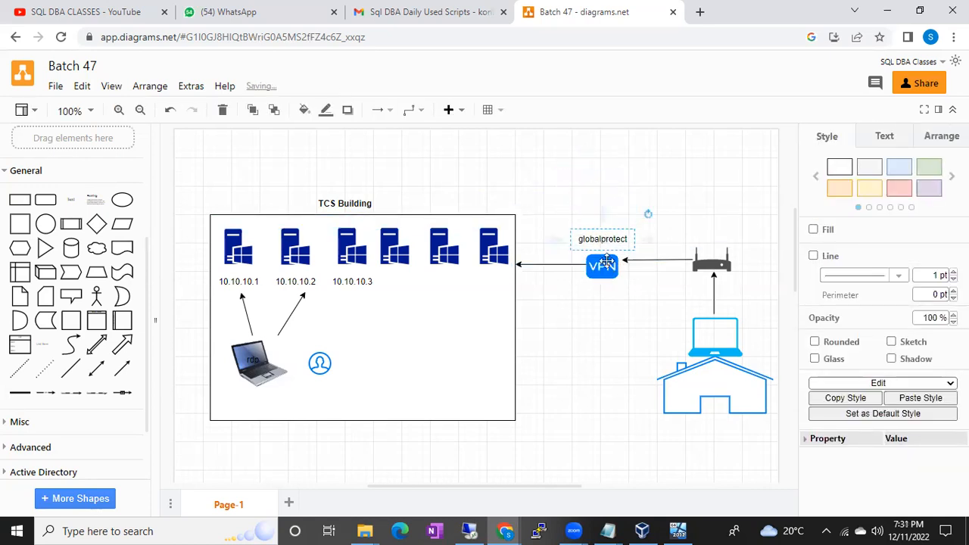
{"action": "left_click", "coordinate": [610, 330]}
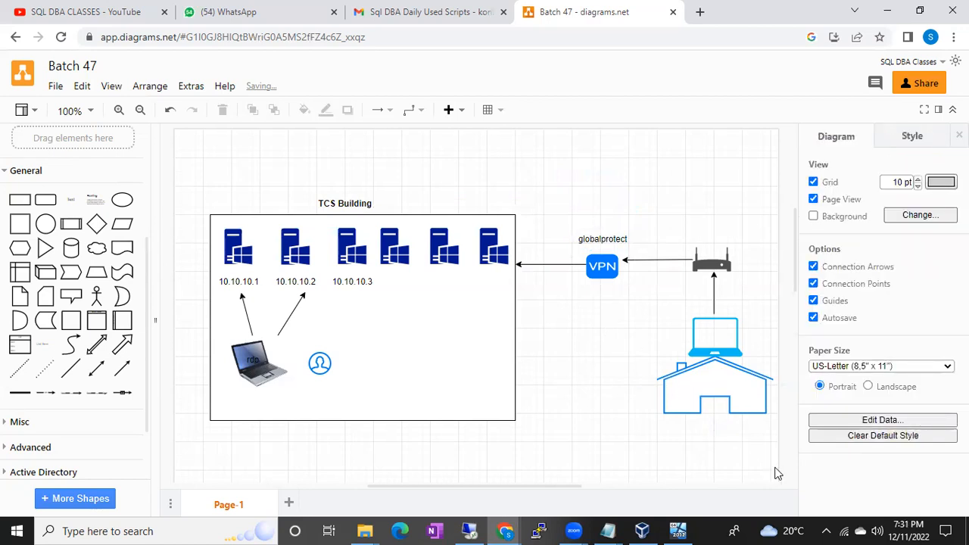
Show the hidden system tray icons, then return to the diagram and select the router.
{"action": "left_click", "coordinate": [825, 530]}
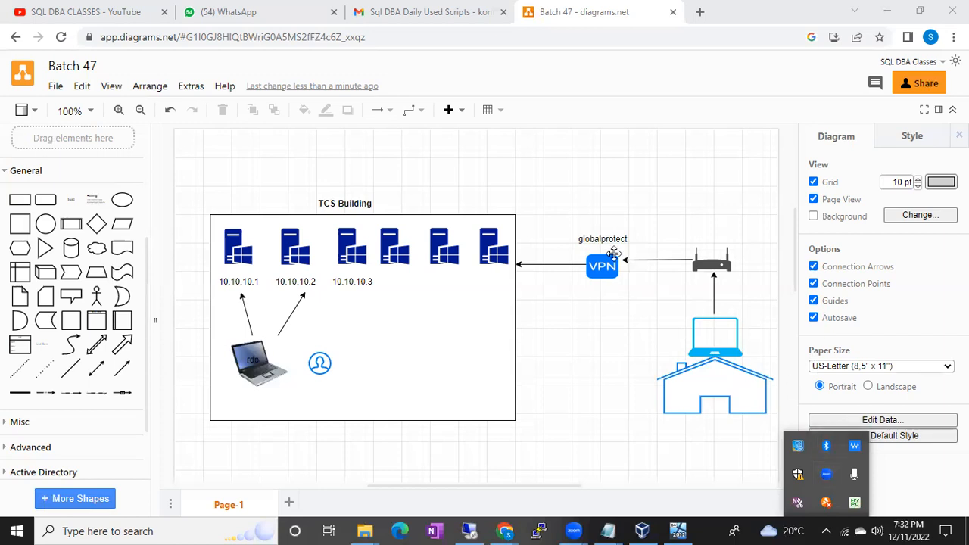
{"action": "left_click", "coordinate": [704, 264]}
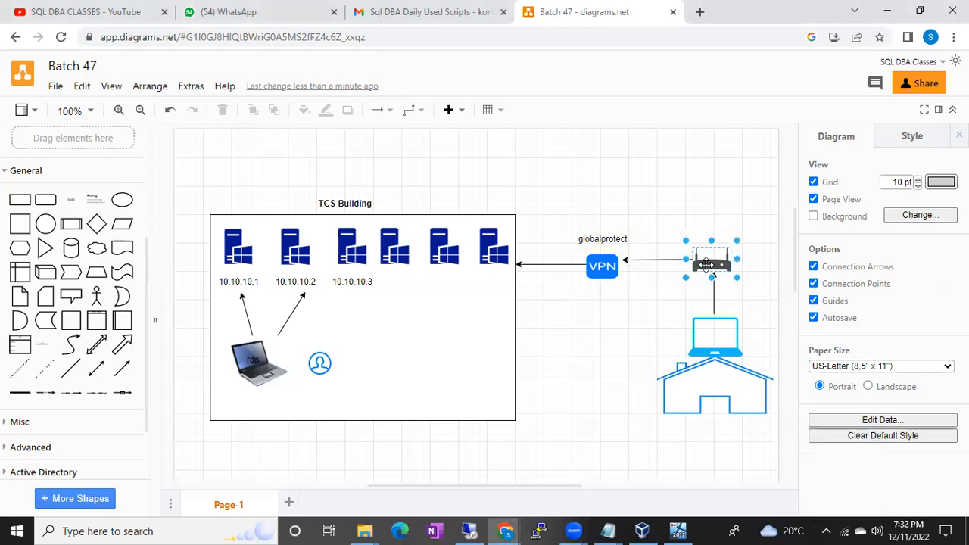
{"action": "left_click", "coordinate": [452, 292]}
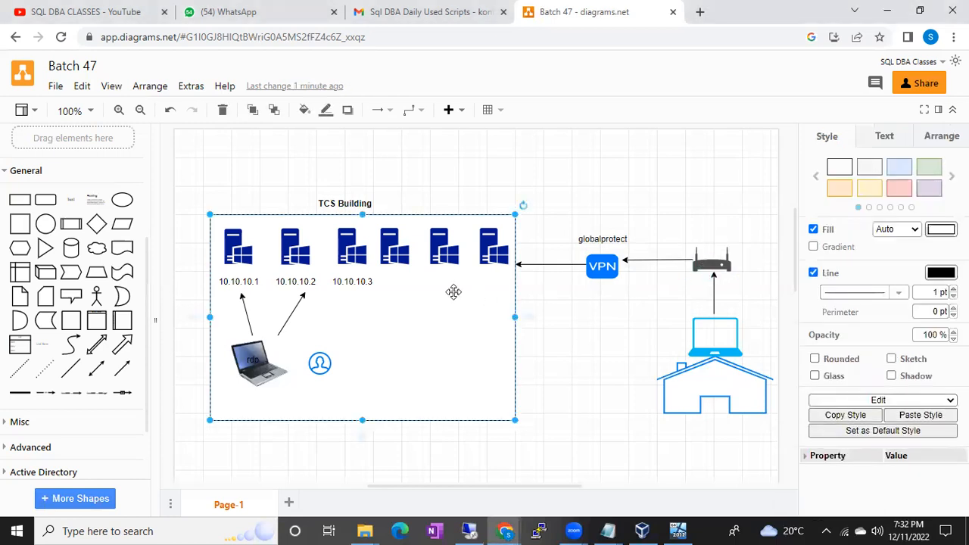
{"action": "left_click", "coordinate": [602, 265]}
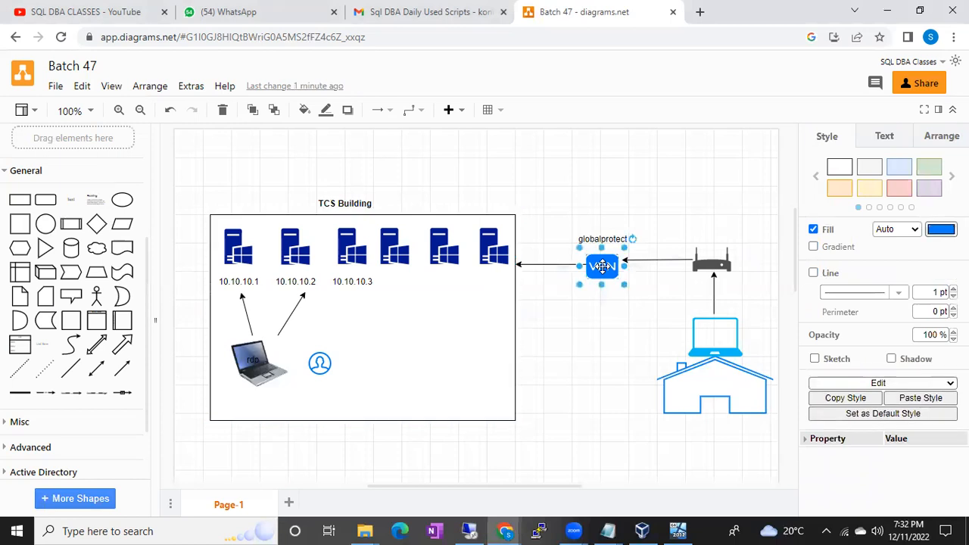
{"action": "left_click", "coordinate": [827, 530]}
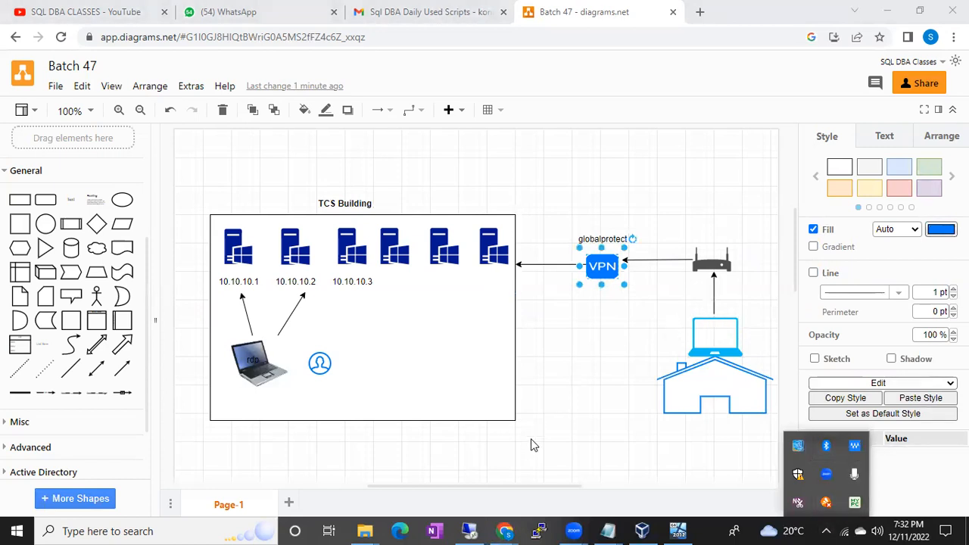
{"action": "mouse_move", "coordinate": [470, 529]}
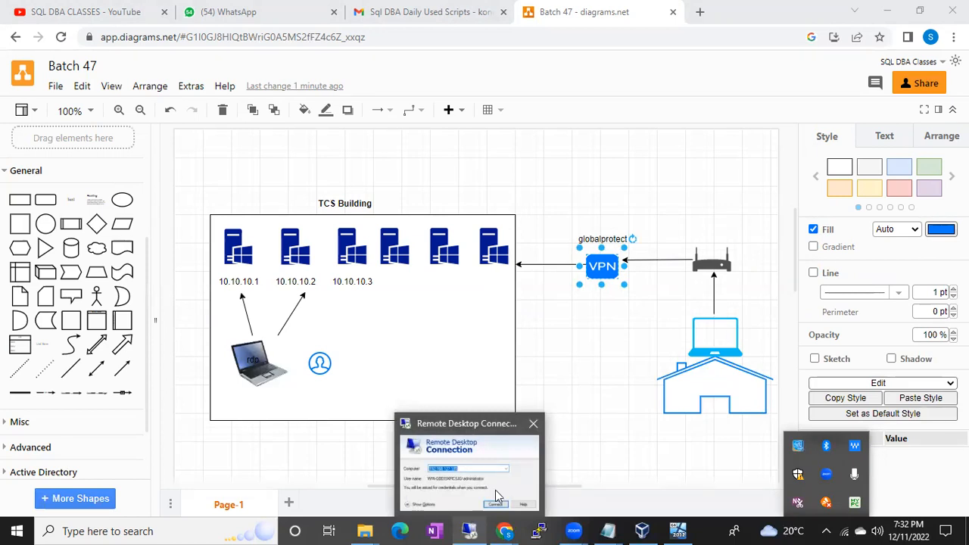
{"action": "left_click", "coordinate": [597, 262]}
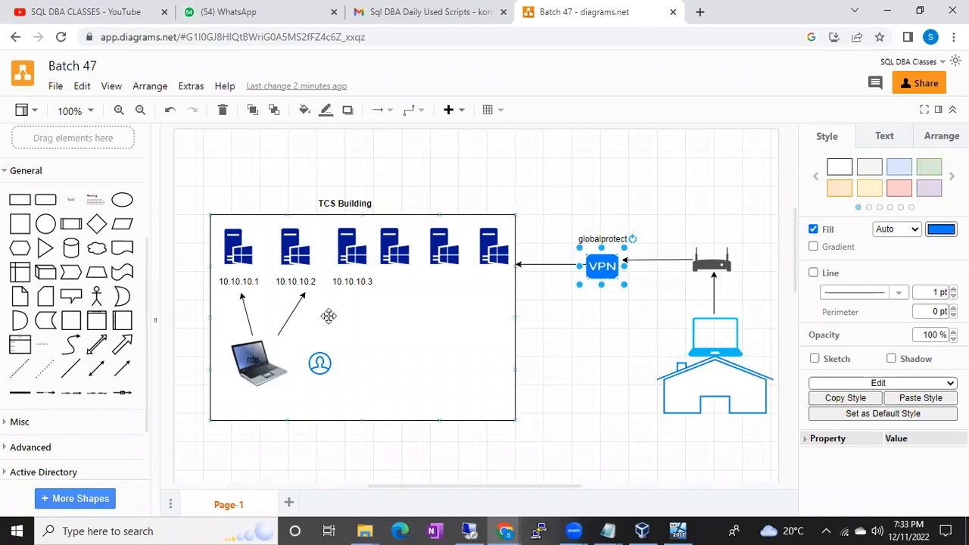
Draw a straight arrow from the home laptop directly to the rightmost Windows server in the TCS Building.
{"action": "scroll", "coordinate": [106, 436], "scroll_direction": "down", "scroll_amount": 3}
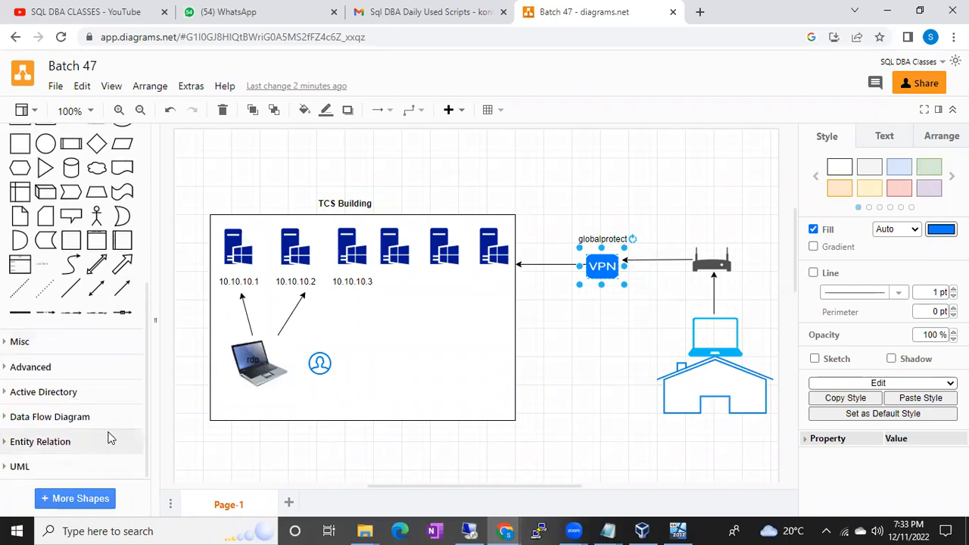
{"action": "left_click", "coordinate": [121, 287]}
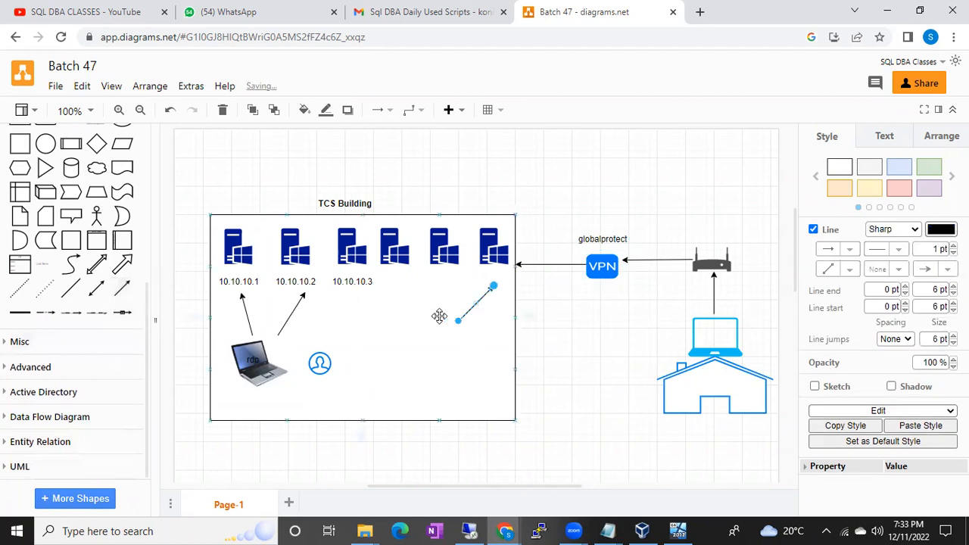
{"action": "left_click_drag", "start_coordinate": [457, 324], "coordinate": [685, 333]}
{"action": "left_click_drag", "start_coordinate": [493, 286], "coordinate": [494, 264]}
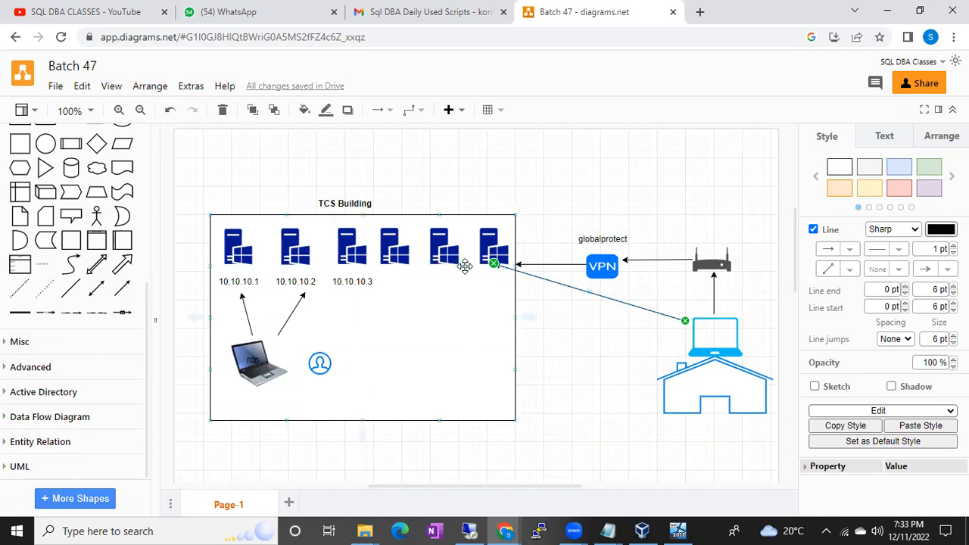
{"action": "left_click", "coordinate": [583, 345]}
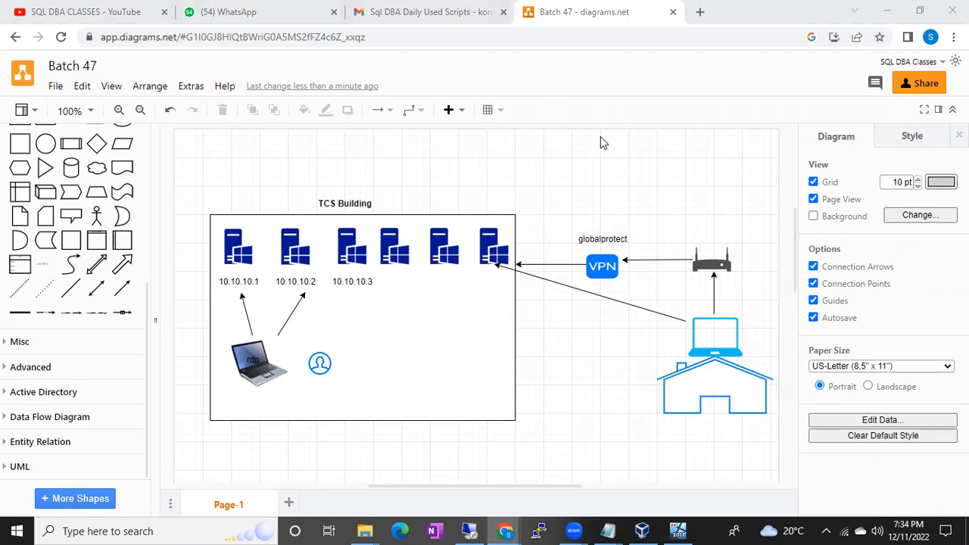
{"action": "left_click", "coordinate": [258, 376]}
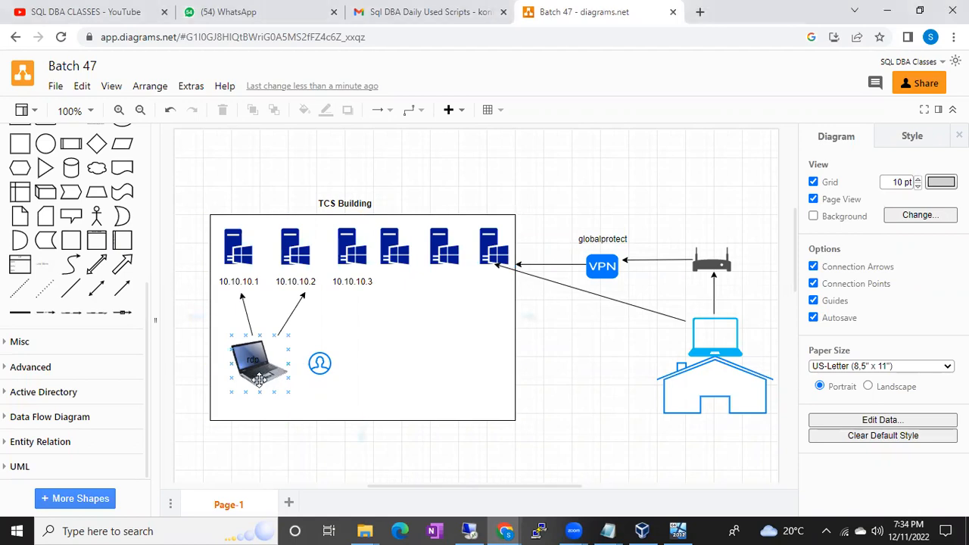
{"action": "left_click", "coordinate": [390, 242]}
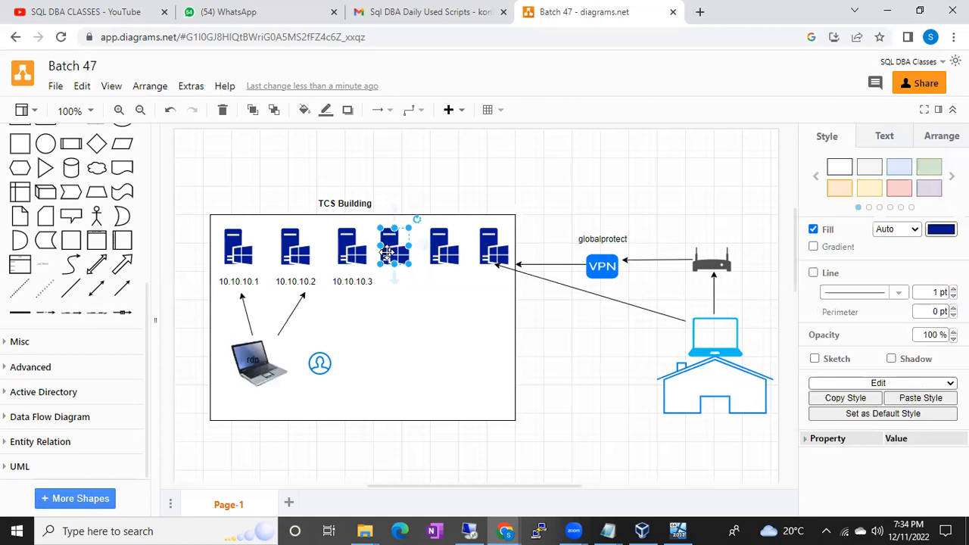
{"action": "left_click", "coordinate": [259, 381]}
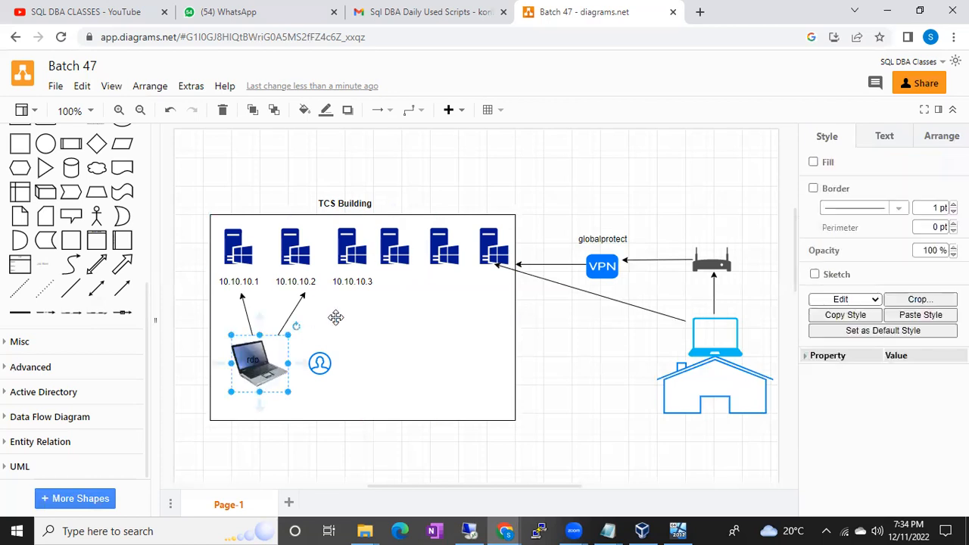
{"action": "left_click", "coordinate": [396, 253]}
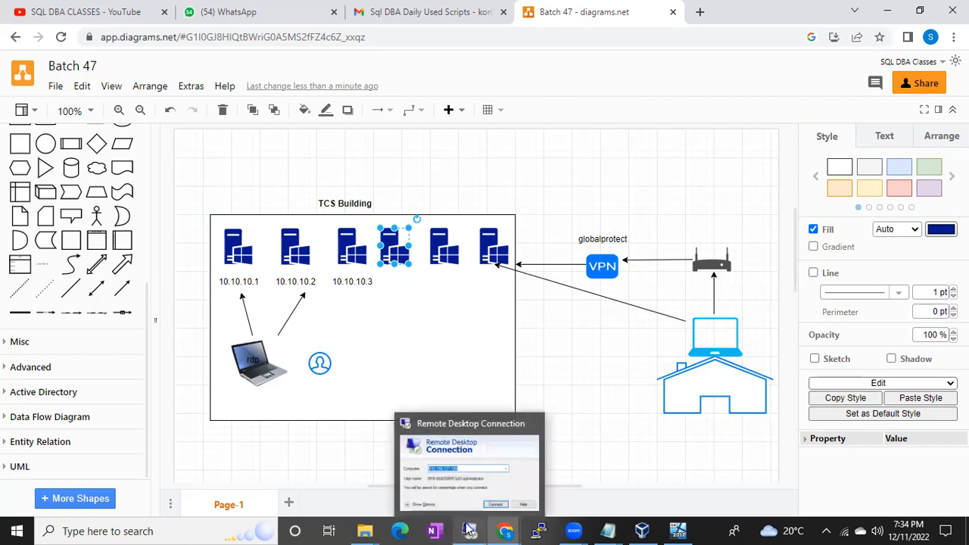
{"action": "left_click", "coordinate": [573, 416]}
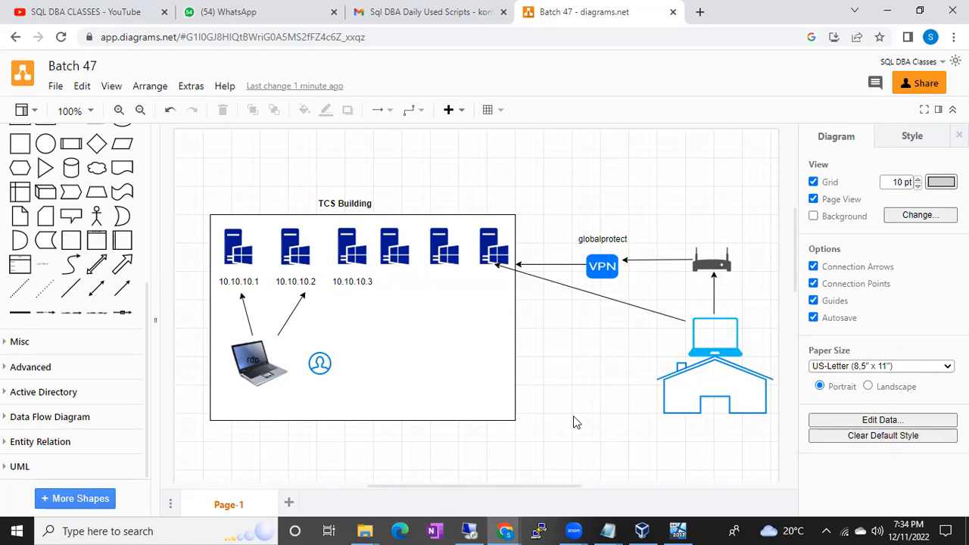
Switch to the running BATCH47 virtual machine in VirtualBox and allow it to find devices on its network.
{"action": "left_click", "coordinate": [673, 529]}
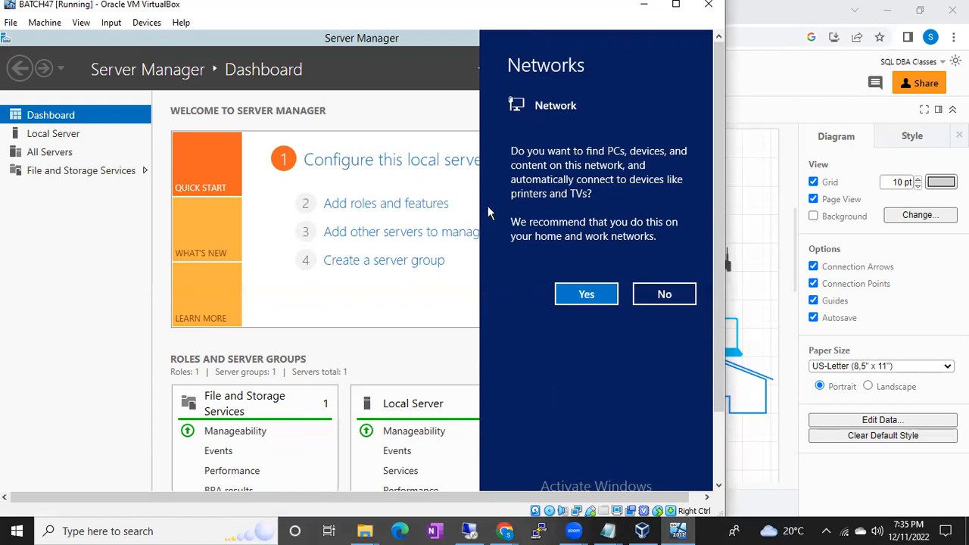
{"action": "left_click", "coordinate": [577, 300]}
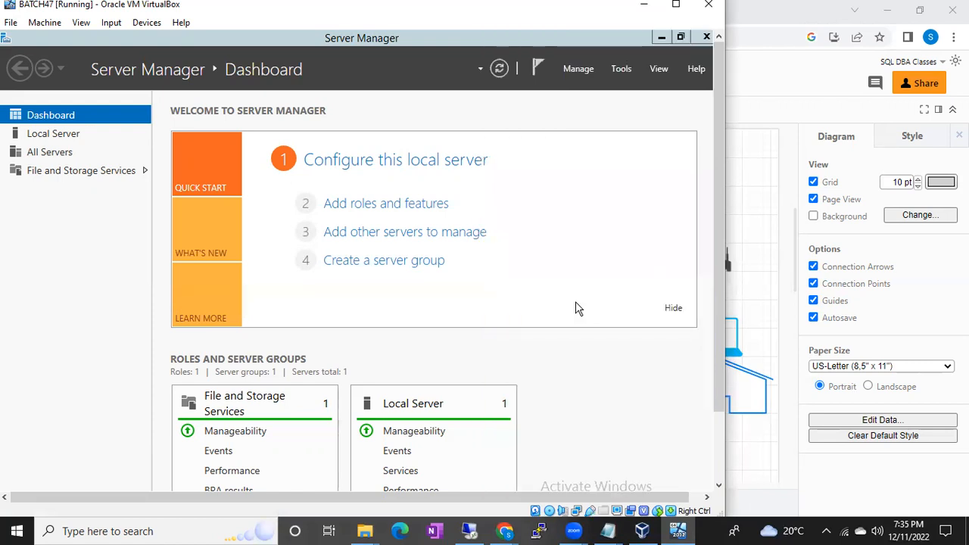
{"action": "left_click_drag", "start_coordinate": [719, 237], "coordinate": [716, 325]}
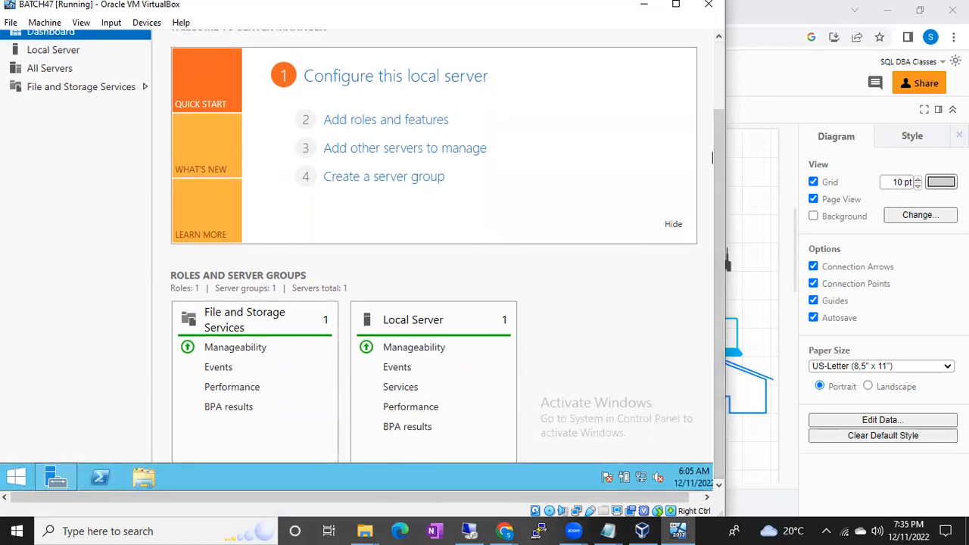
{"action": "left_click", "coordinate": [771, 297]}
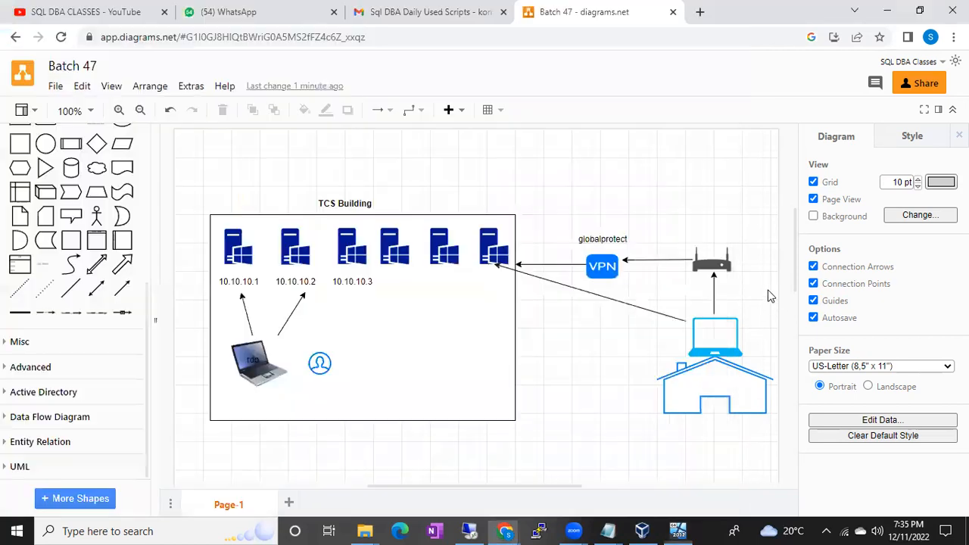
{"action": "left_click", "coordinate": [239, 350]}
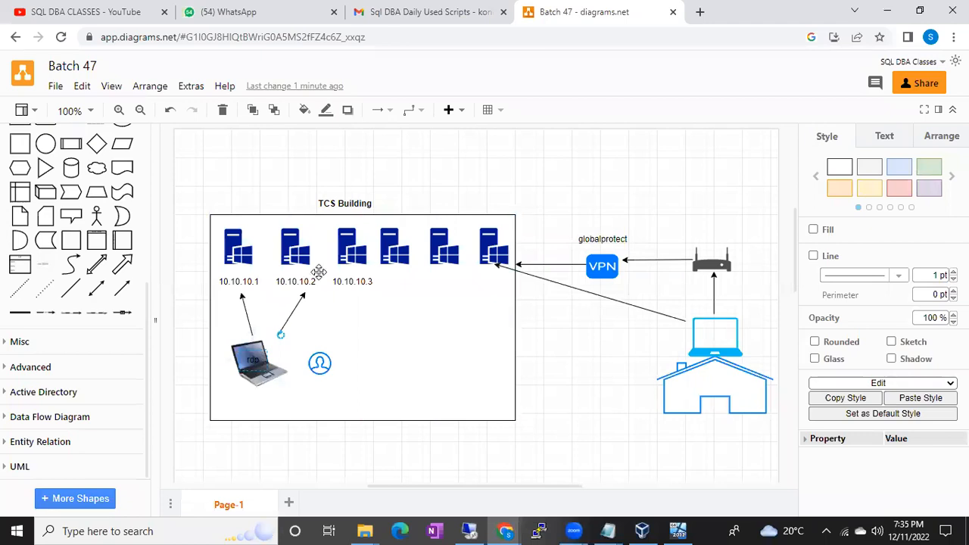
{"action": "left_click", "coordinate": [342, 256]}
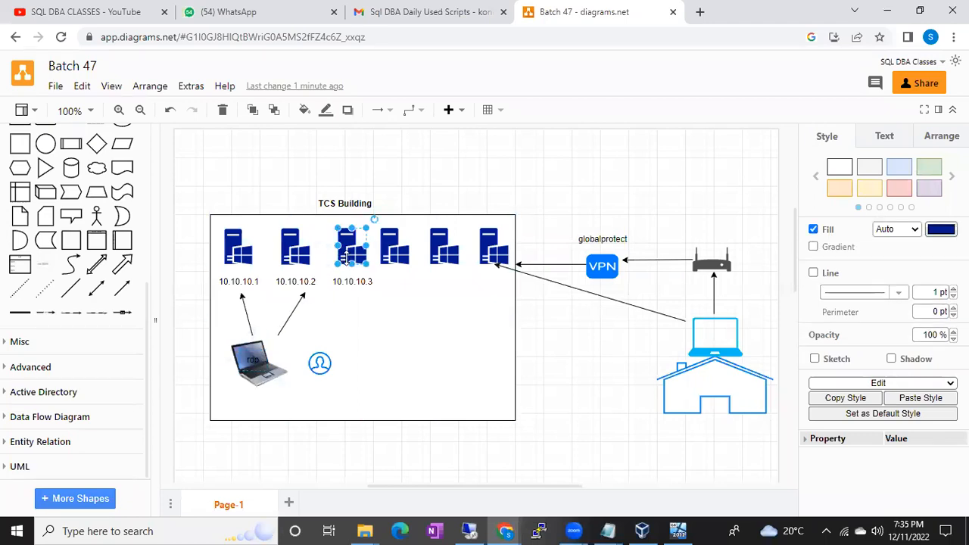
Show the host desktop, view the Oracle VM VirtualBox Manager window and minimize it again.
{"action": "left_click", "coordinate": [680, 531]}
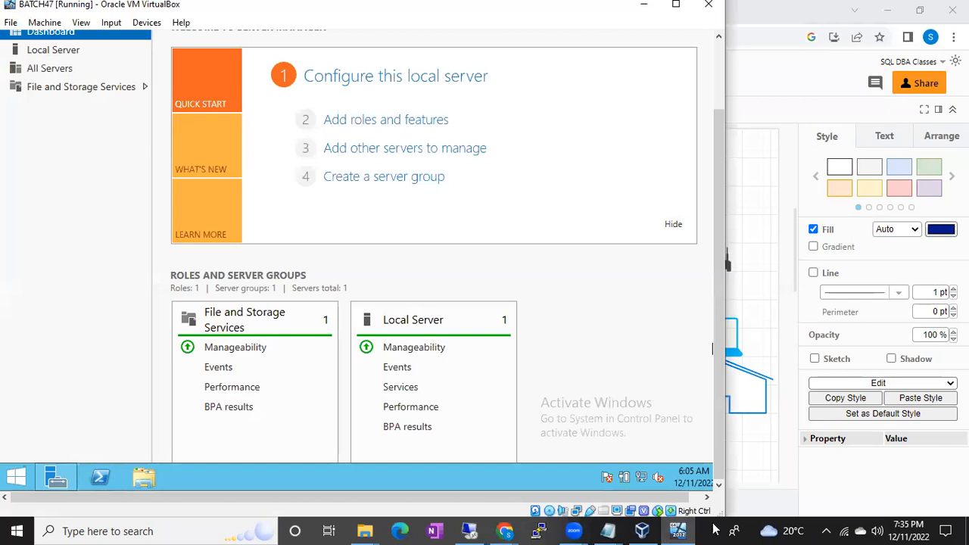
{"action": "left_click", "coordinate": [713, 529]}
{"action": "left_click", "coordinate": [966, 530]}
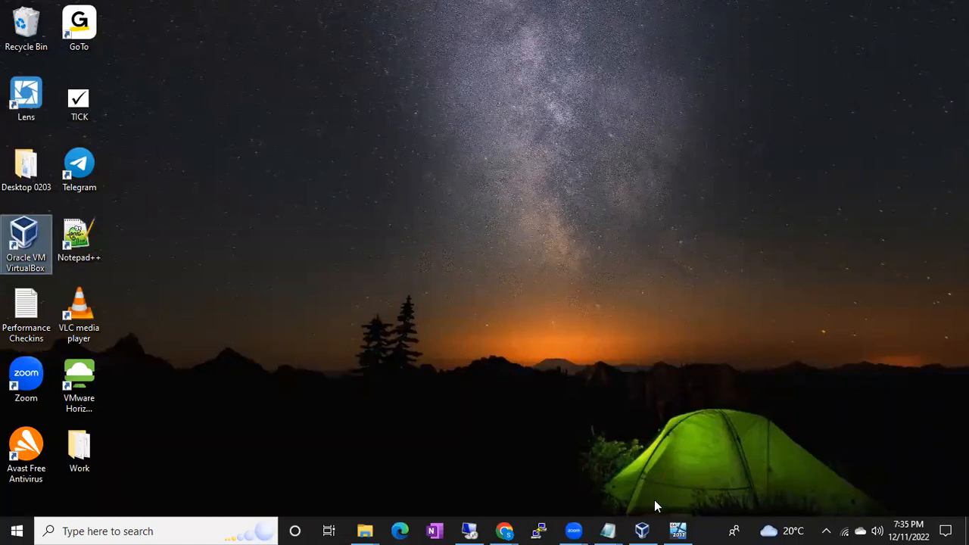
{"action": "left_click", "coordinate": [646, 529]}
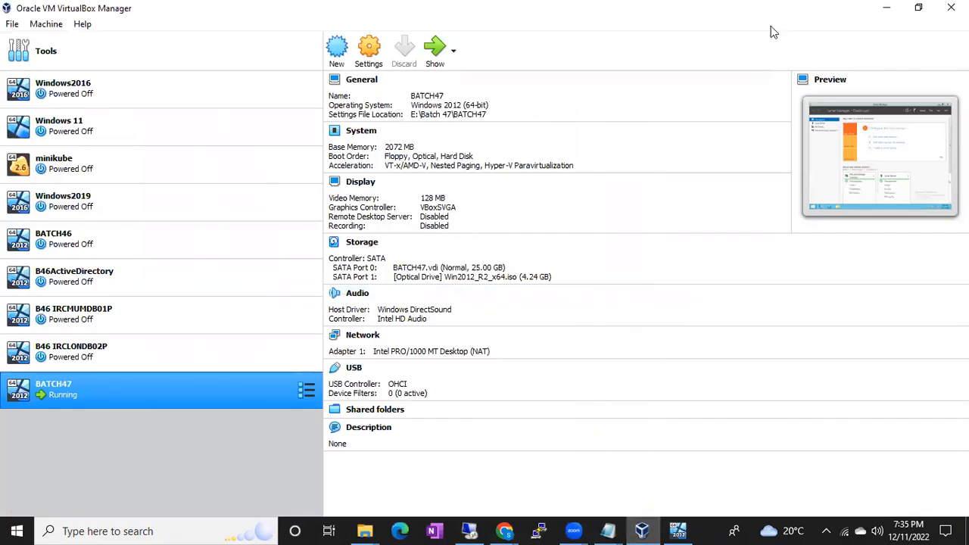
{"action": "left_click", "coordinate": [883, 7]}
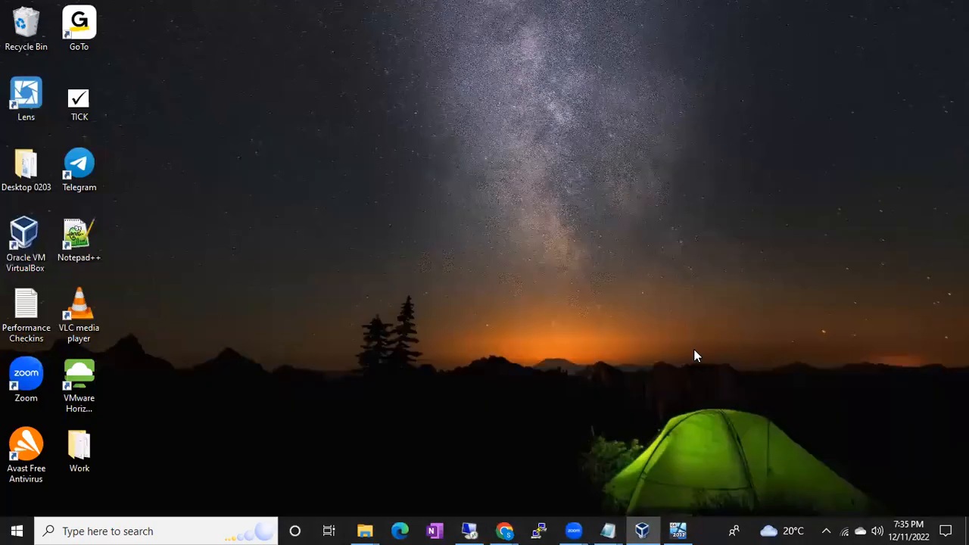
{"action": "left_click", "coordinate": [678, 531]}
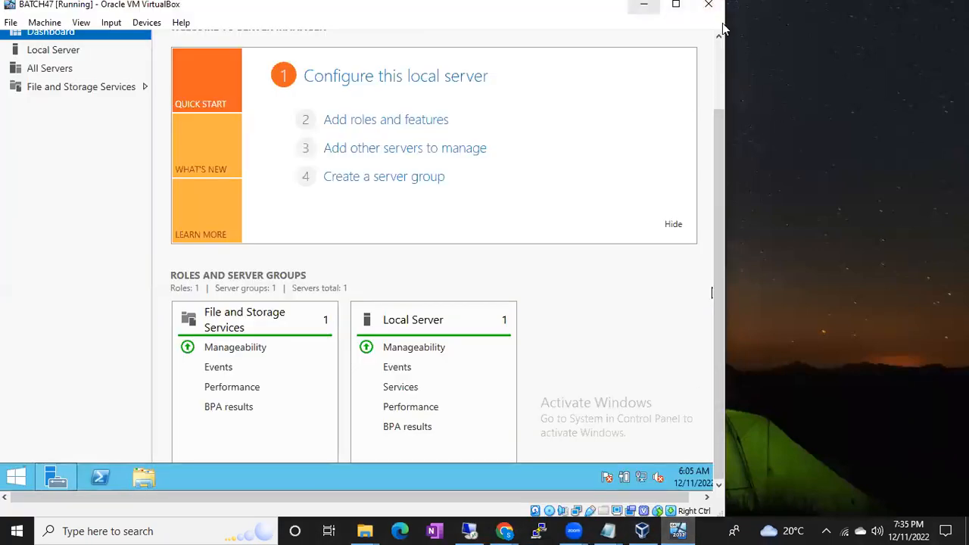
{"action": "left_click", "coordinate": [644, 5]}
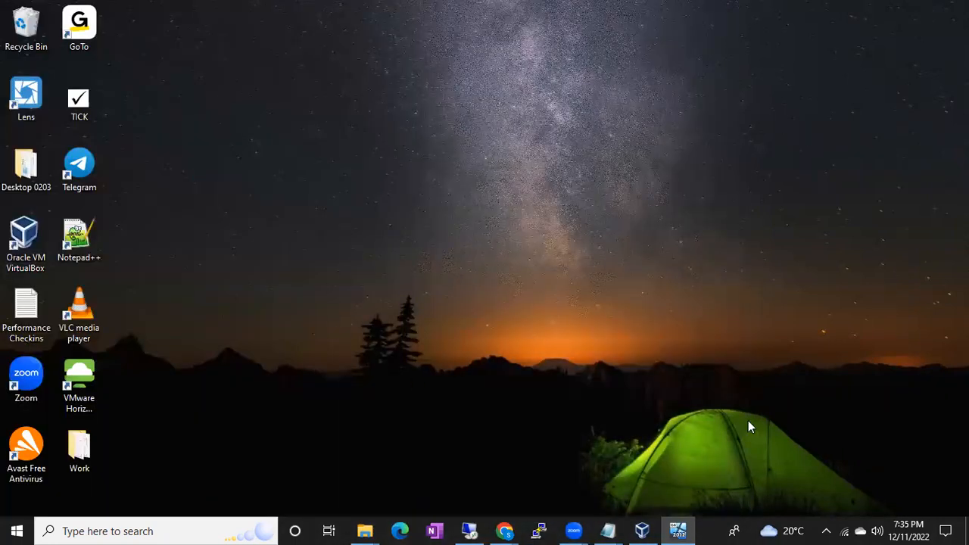
{"action": "left_click", "coordinate": [678, 530]}
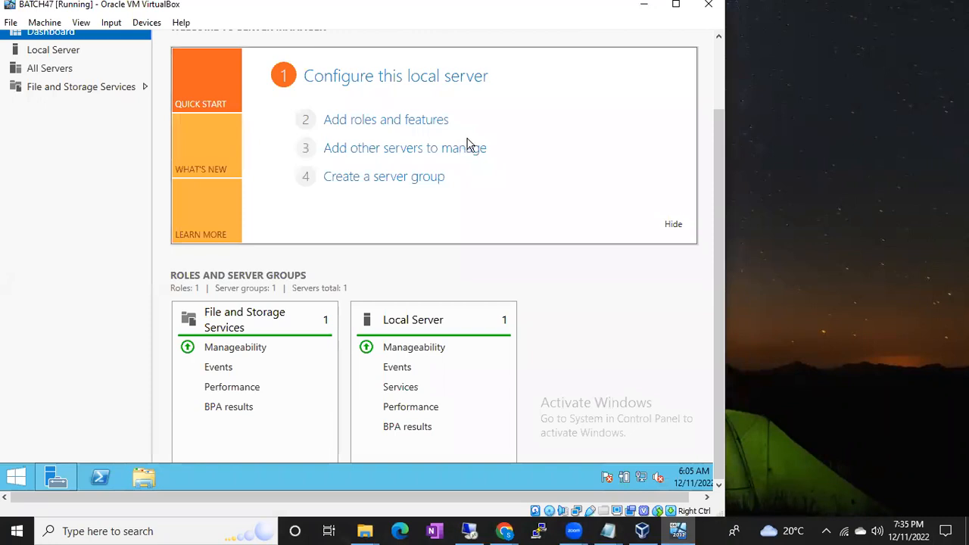
{"action": "scroll", "coordinate": [718, 132], "scroll_direction": "up", "scroll_amount": 2}
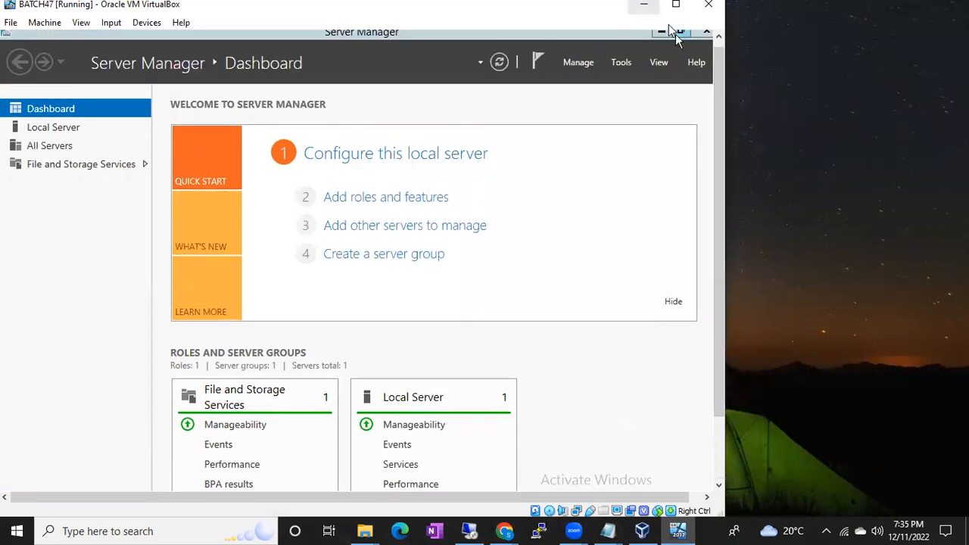
{"action": "left_click", "coordinate": [643, 4]}
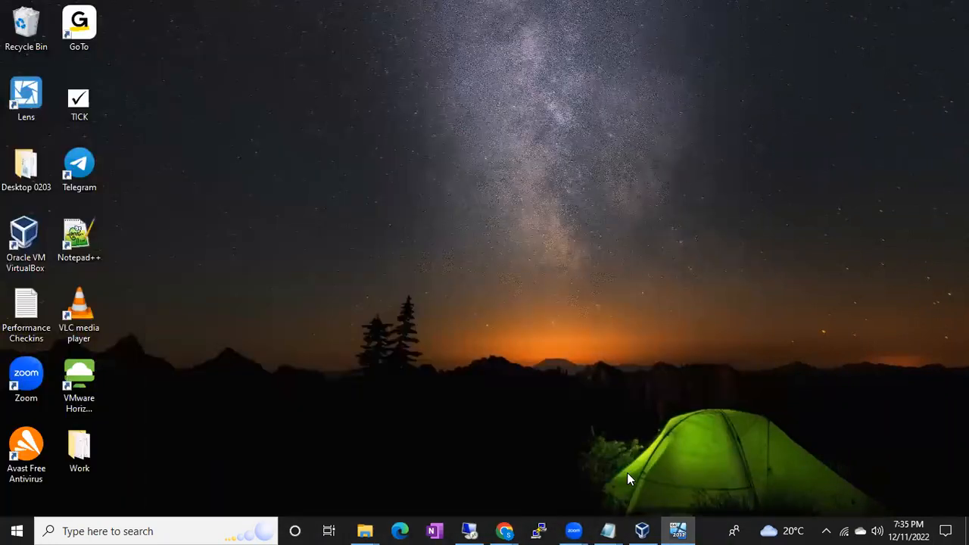
Bring back the BATCH47 virtual machine window and close Server Manager inside it.
{"action": "left_click", "coordinate": [677, 531]}
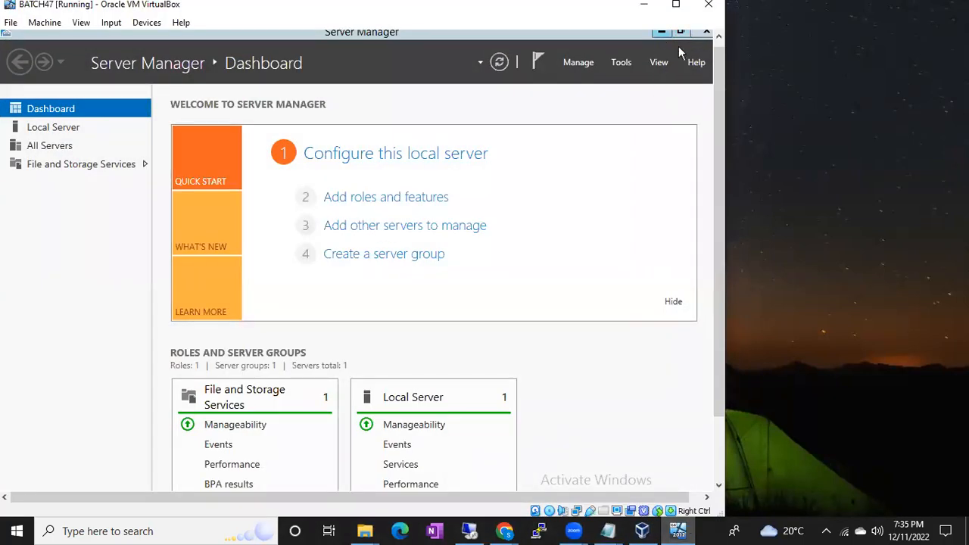
{"action": "left_click_drag", "start_coordinate": [718, 60], "coordinate": [718, 38]}
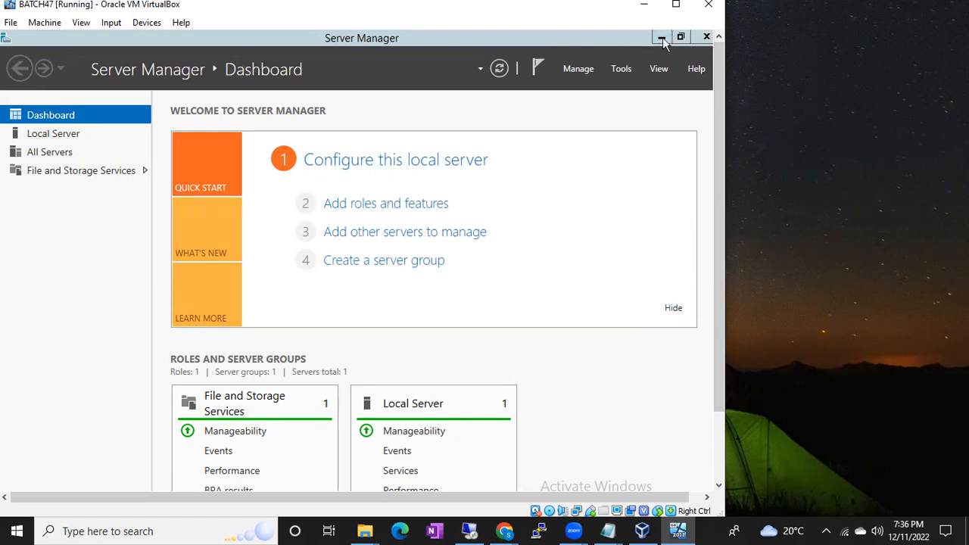
{"action": "left_click", "coordinate": [704, 38]}
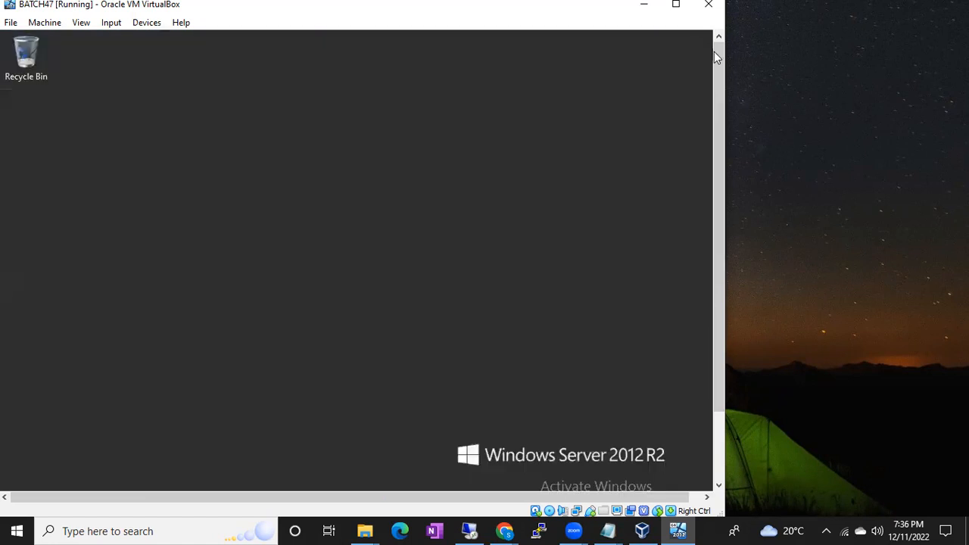
Open the Start screen of Windows Server 2012 R2 in the BATCH47 virtual machine.
{"action": "left_click_drag", "start_coordinate": [716, 55], "coordinate": [716, 123]}
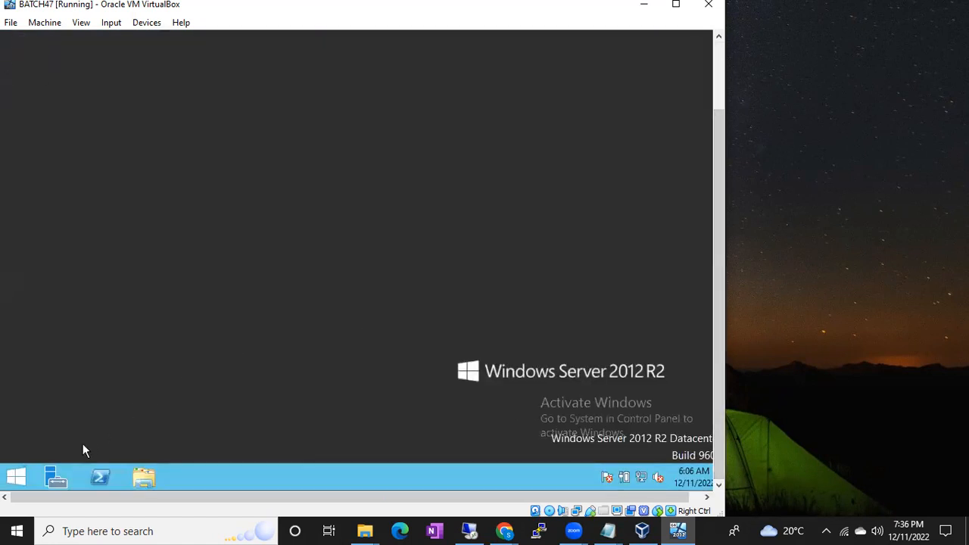
{"action": "left_click", "coordinate": [18, 476]}
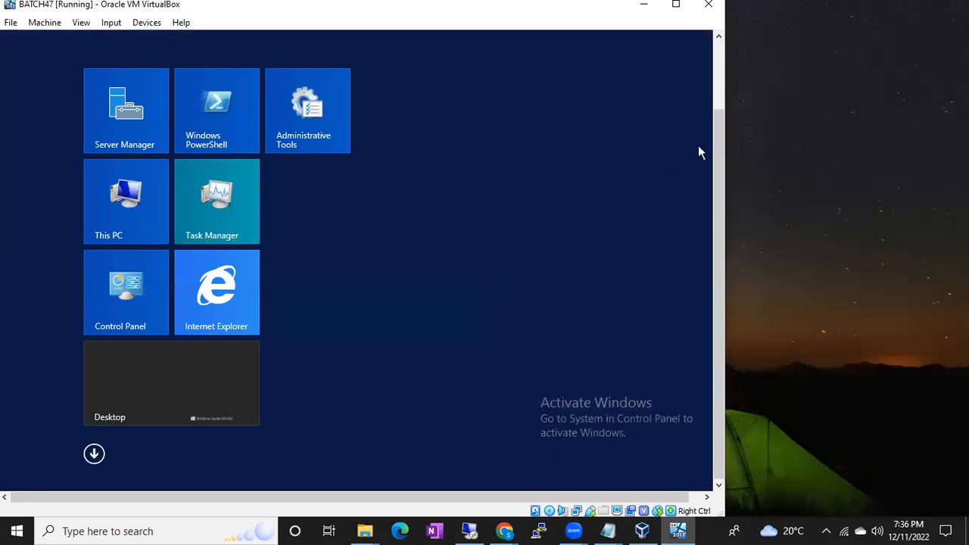
{"action": "left_click_drag", "start_coordinate": [717, 144], "coordinate": [705, 73]}
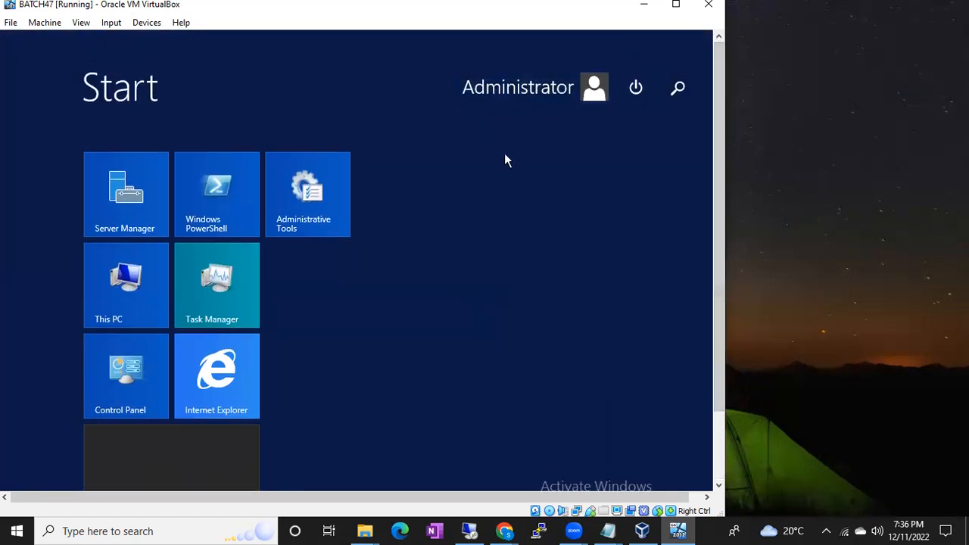
Return to the virtual machine's desktop, bring its taskbar into view and reposition the BATCH47 window on the host screen.
{"action": "left_click", "coordinate": [571, 246]}
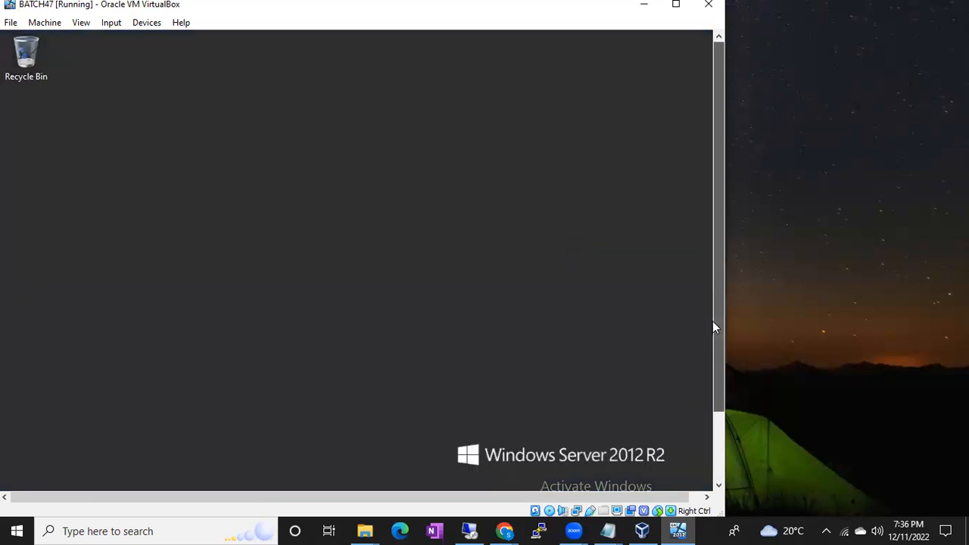
{"action": "scroll", "coordinate": [713, 321], "scroll_direction": "down", "scroll_amount": 3}
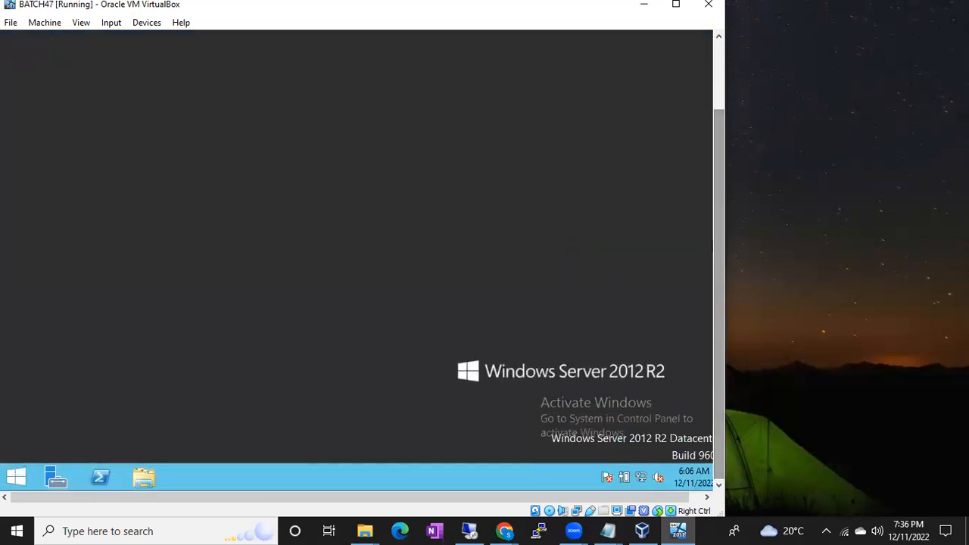
{"action": "left_click", "coordinate": [16, 530]}
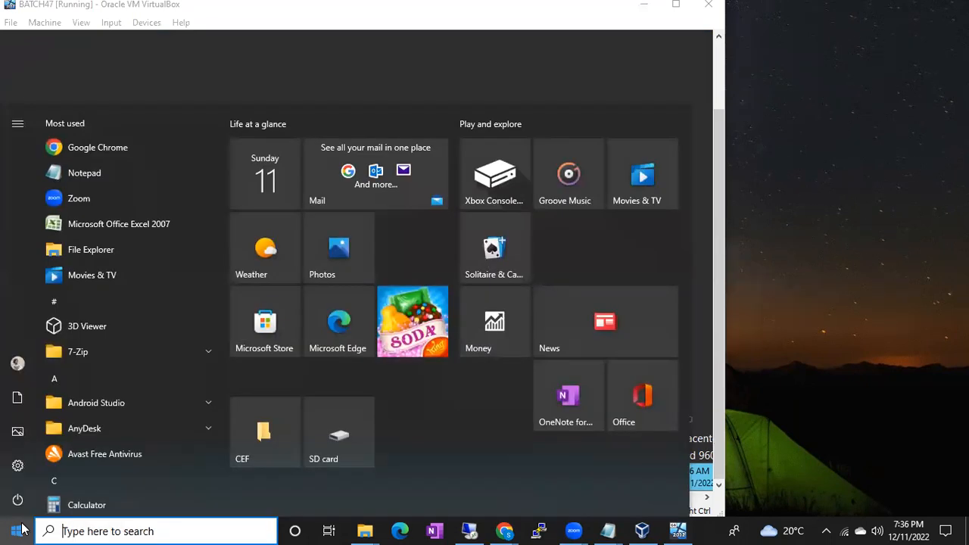
{"action": "left_click", "coordinate": [716, 269]}
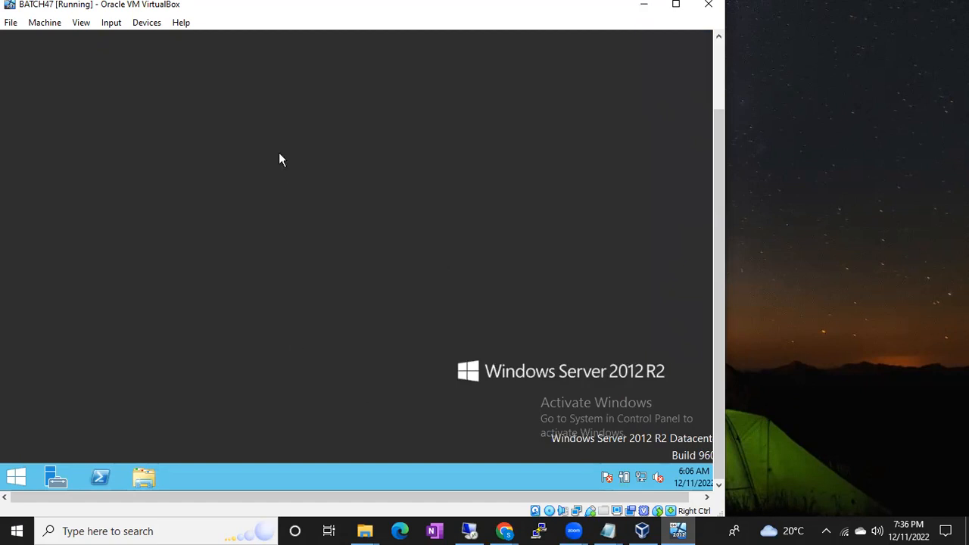
{"action": "left_click_drag", "start_coordinate": [223, 6], "coordinate": [238, 14]}
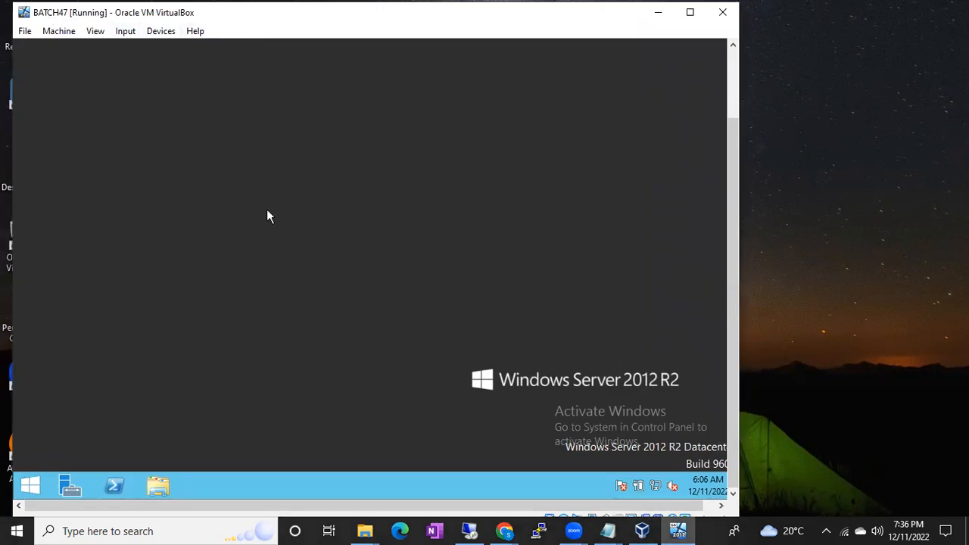
Open Network Connections in the virtual machine by running ncpa.cpl.
{"action": "key", "text": "super+r"}
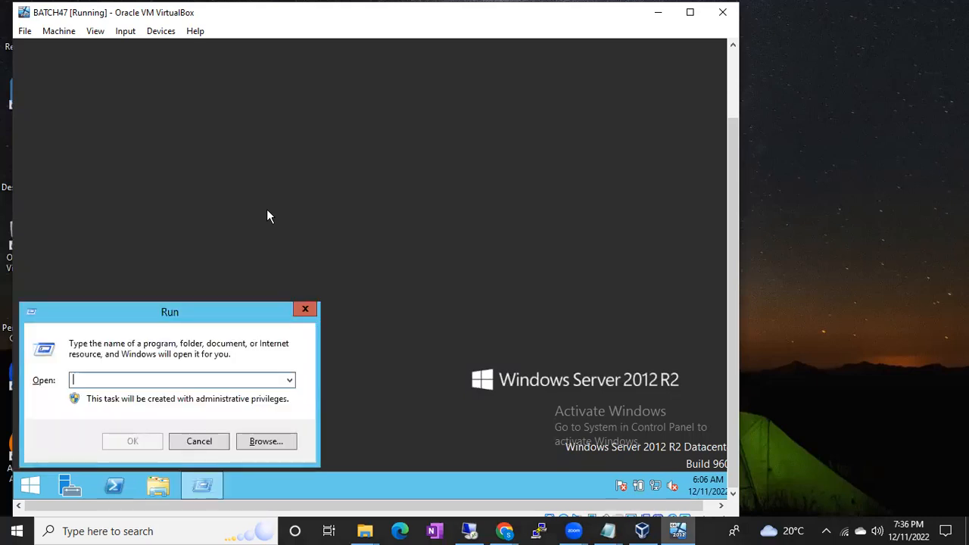
{"action": "left_click", "coordinate": [201, 441]}
{"action": "right_click", "coordinate": [31, 487]}
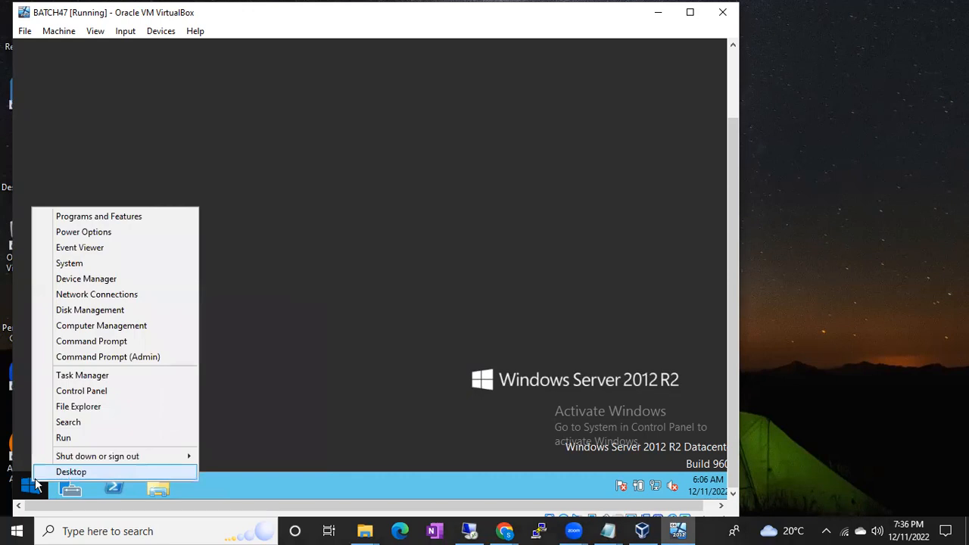
{"action": "left_click", "coordinate": [54, 438]}
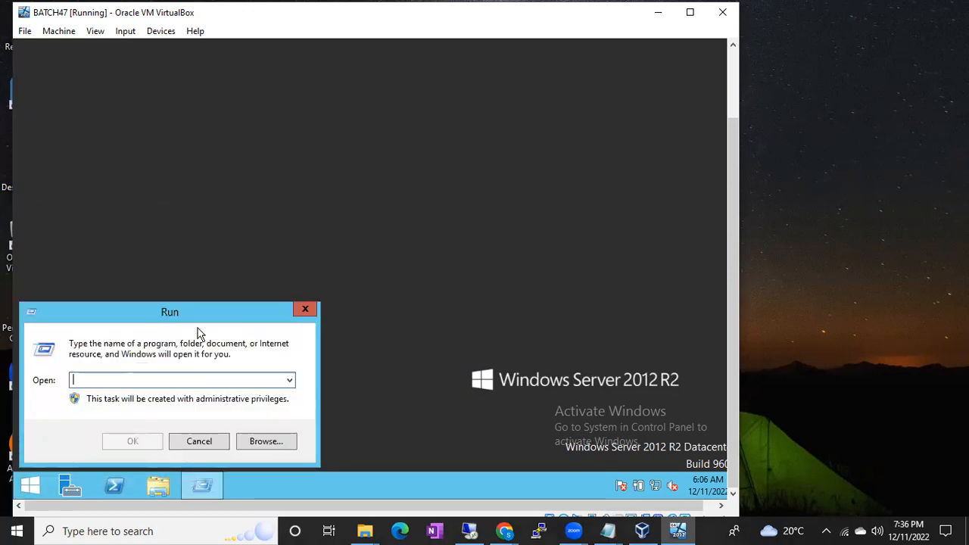
{"action": "type", "text": "ncpa.cp"}
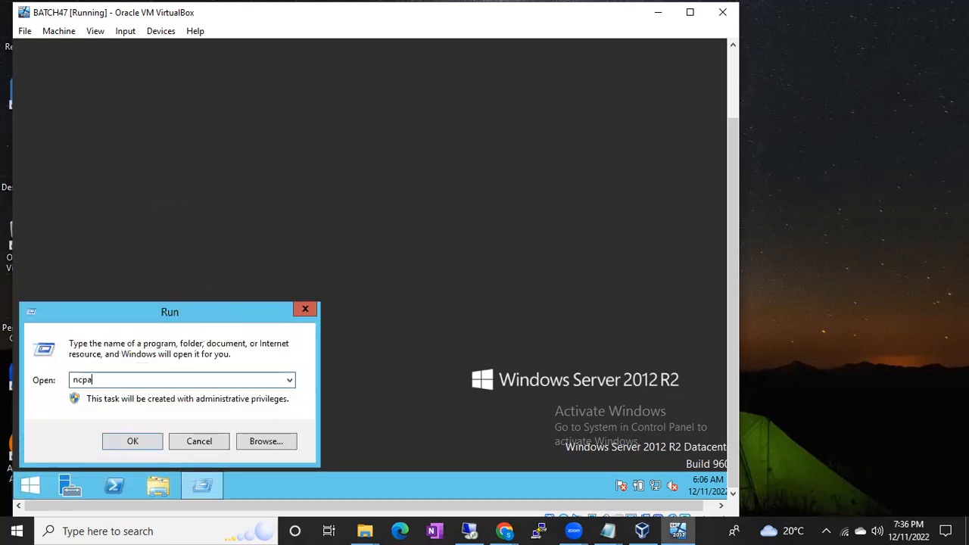
{"action": "type", "text": "l"}
{"action": "key", "text": "Return"}
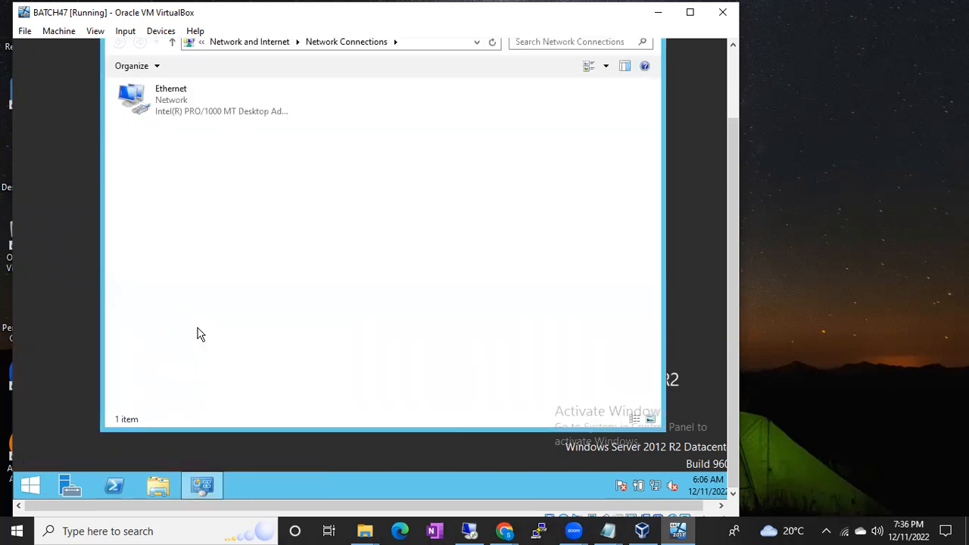
Examine the Internet Protocol Version 4 (TCP/IPv4) settings in the Ethernet adapter's properties and close them without changes.
{"action": "left_click", "coordinate": [190, 107]}
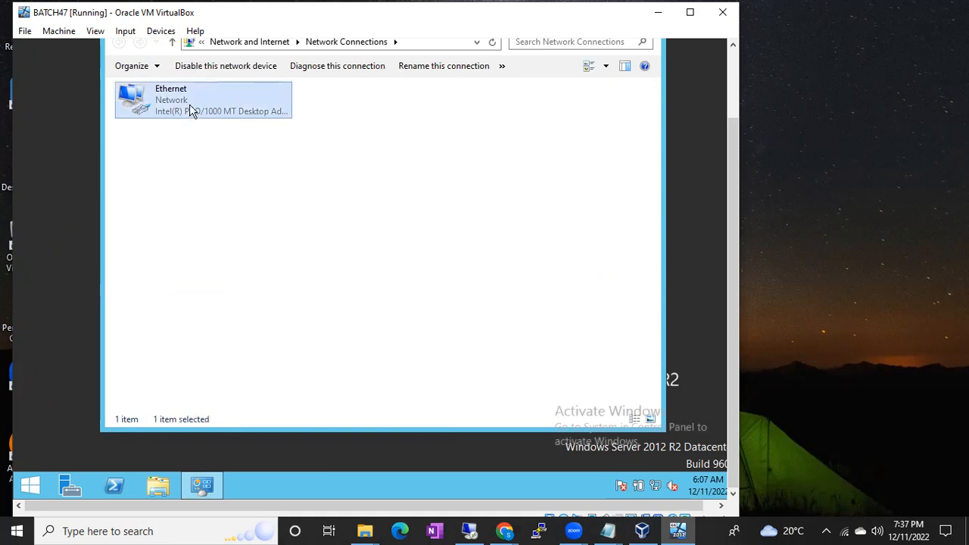
{"action": "right_click", "coordinate": [189, 110]}
{"action": "left_click", "coordinate": [234, 233]}
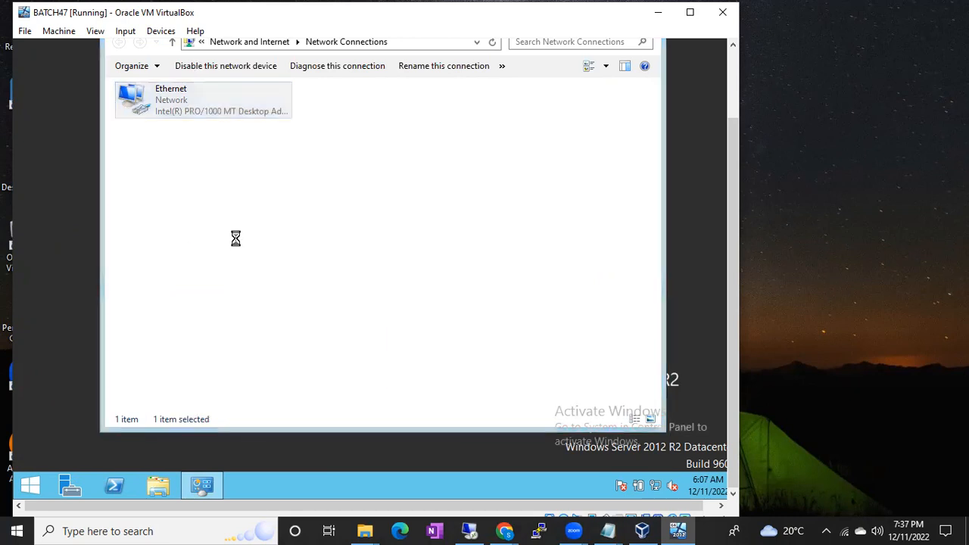
{"action": "left_click", "coordinate": [219, 277]}
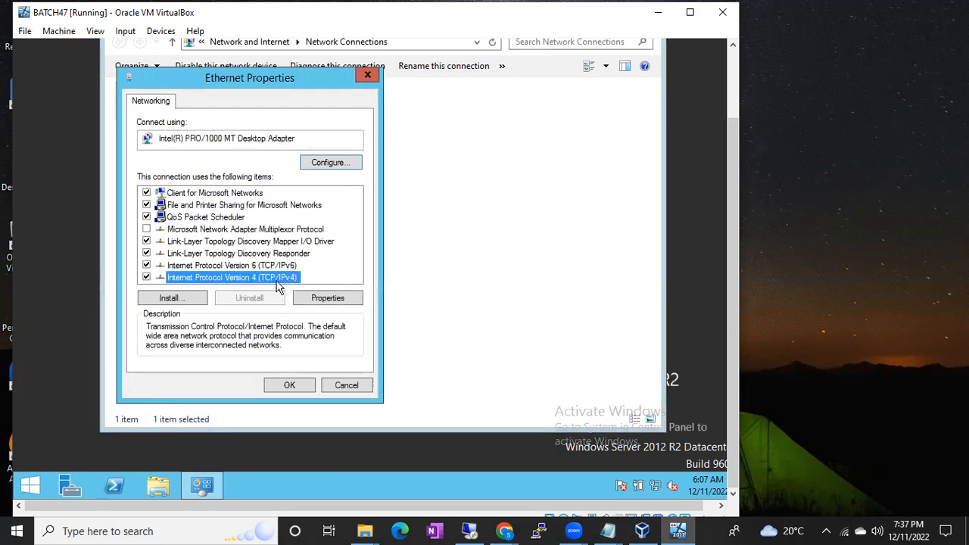
{"action": "double_click", "coordinate": [232, 275]}
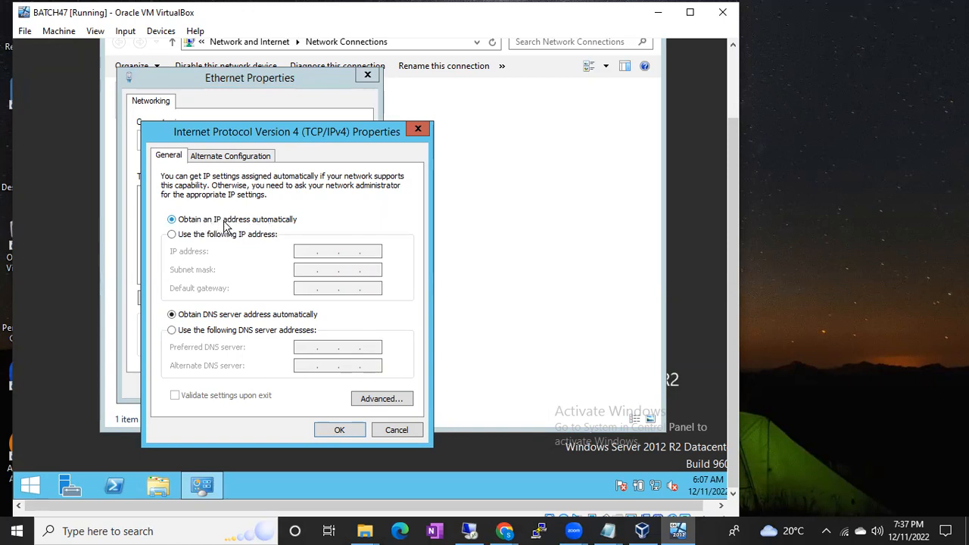
{"action": "left_click", "coordinate": [392, 429]}
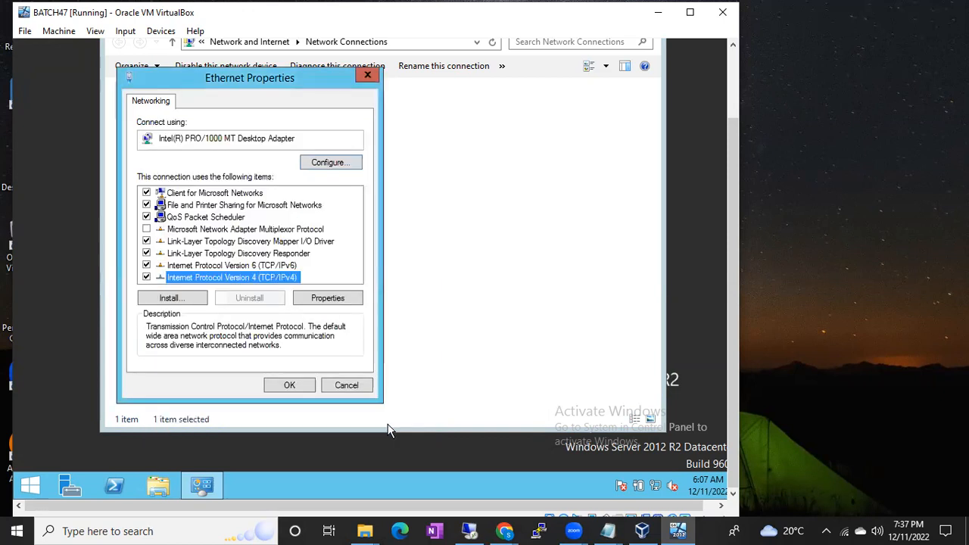
{"action": "left_click", "coordinate": [347, 386]}
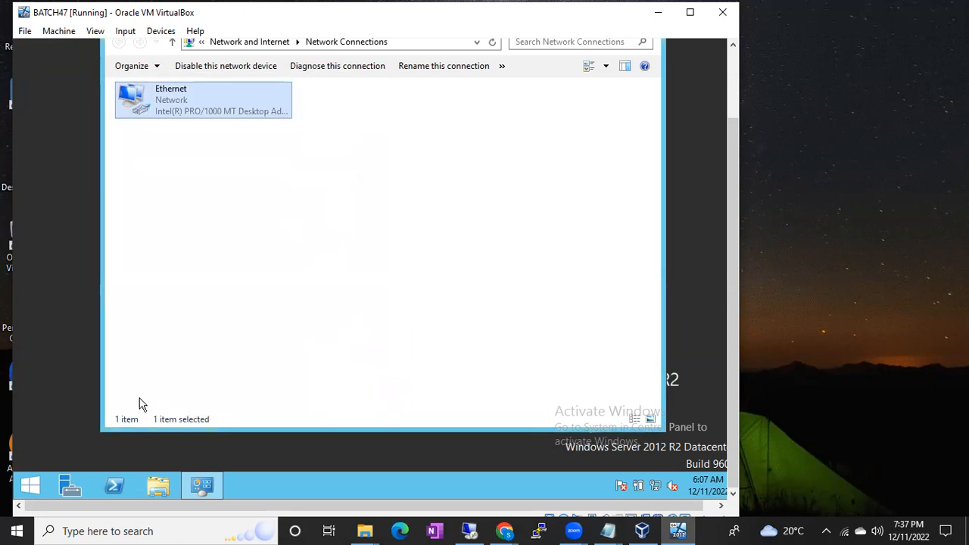
Open the properties of This PC and apply the Remote Desktop setting that allows remote connections to this computer.
{"action": "left_click", "coordinate": [32, 483]}
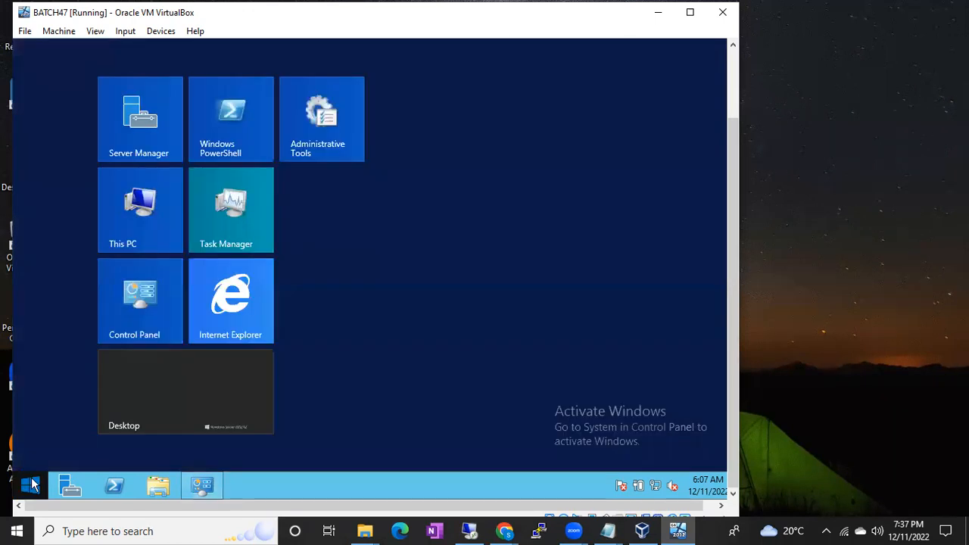
{"action": "right_click", "coordinate": [130, 205]}
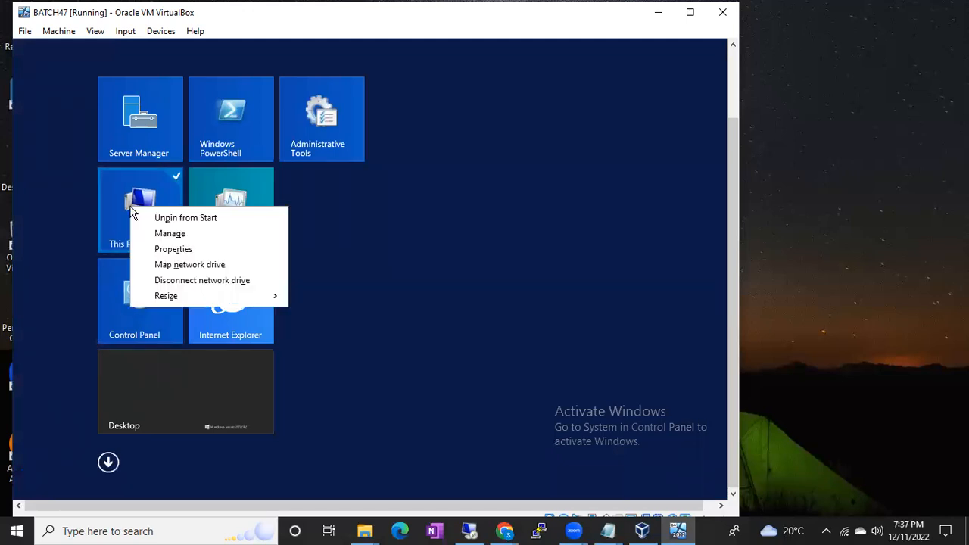
{"action": "left_click", "coordinate": [164, 250]}
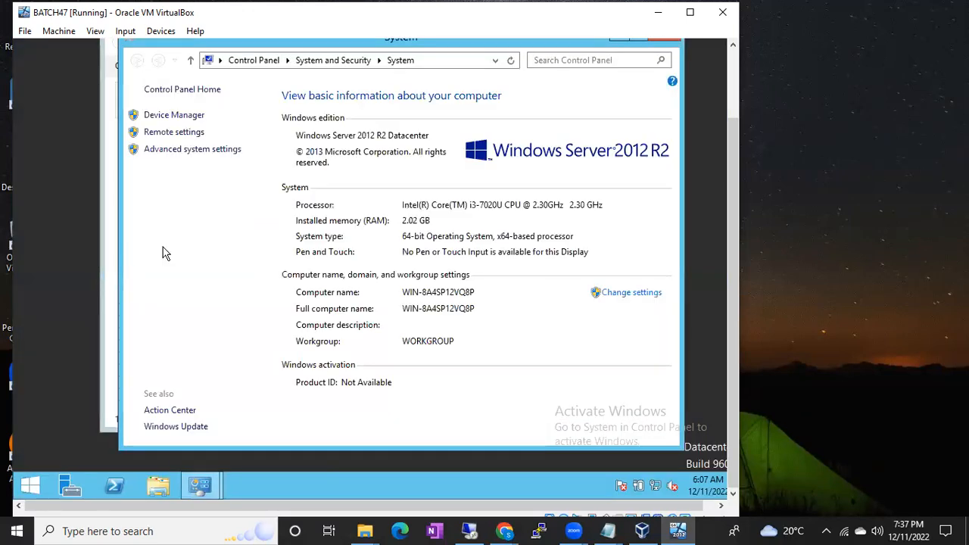
{"action": "left_click", "coordinate": [168, 134]}
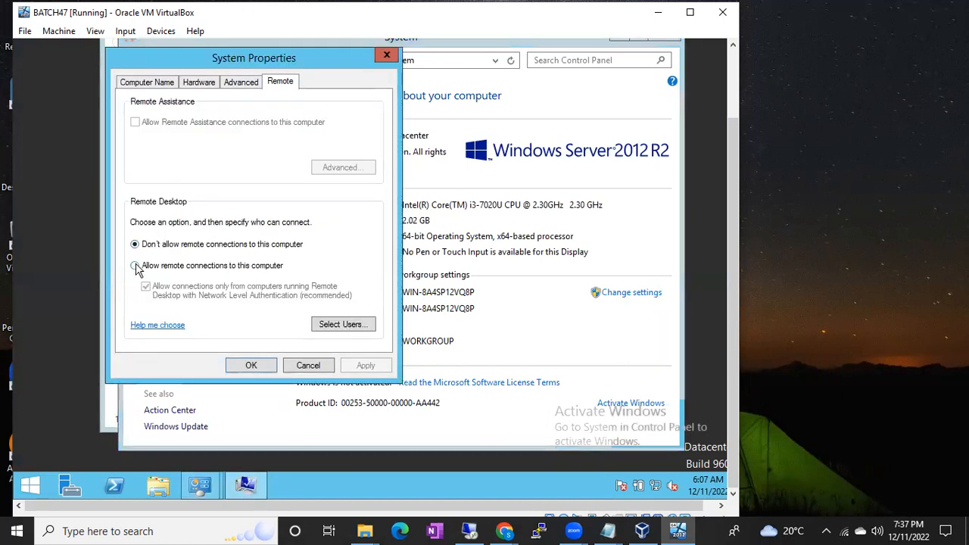
{"action": "left_click", "coordinate": [133, 269]}
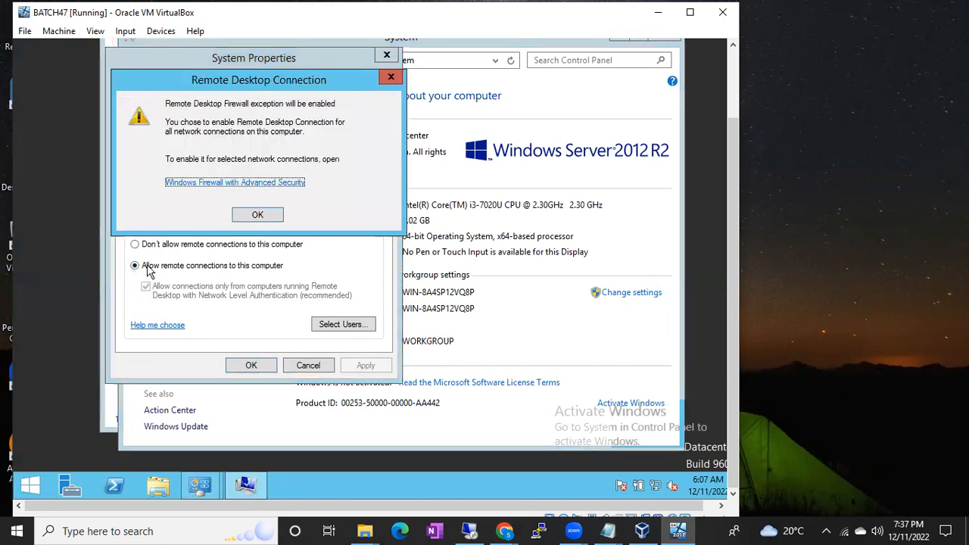
{"action": "left_click", "coordinate": [257, 216]}
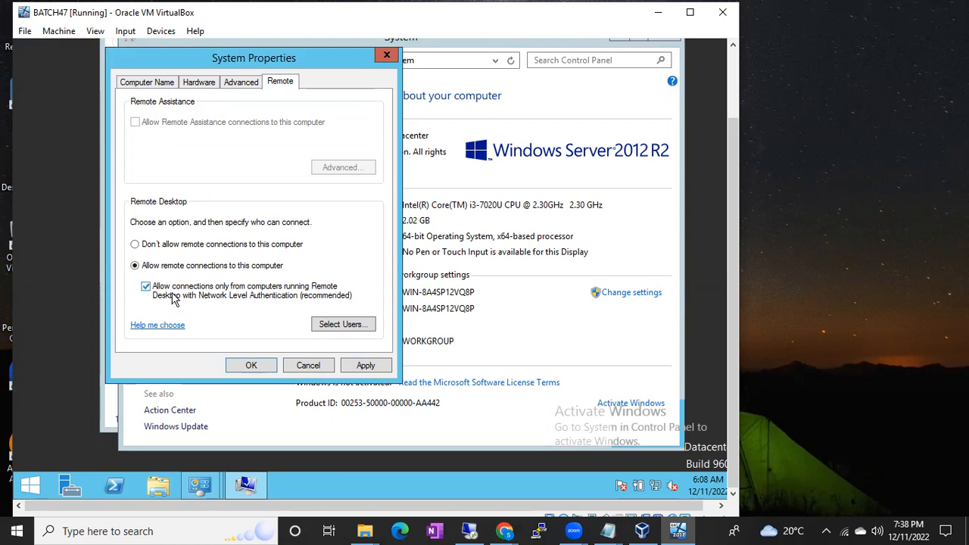
{"action": "left_click", "coordinate": [365, 367]}
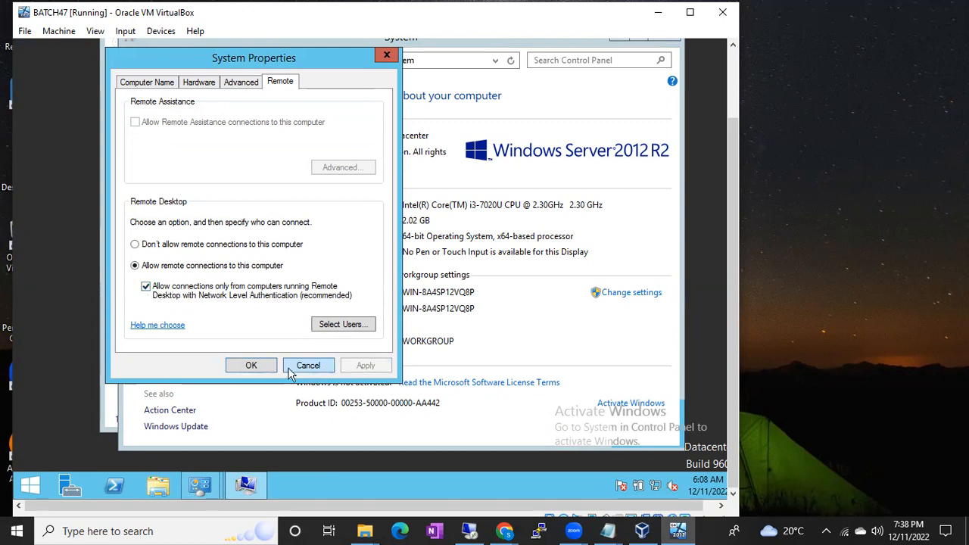
{"action": "left_click", "coordinate": [260, 368]}
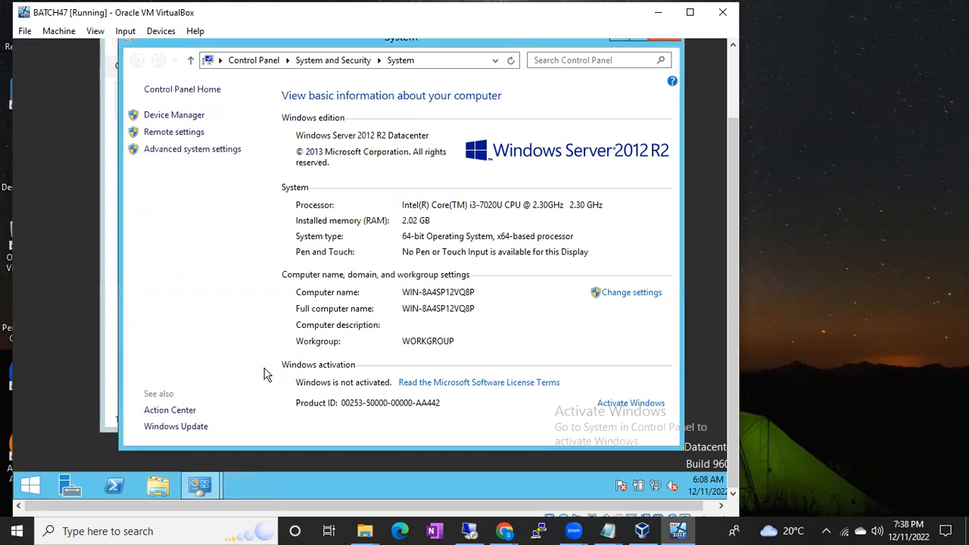
In VirtualBox Manager, open the BATCH47 network settings and attach Adapter 1 to Bridged Adapter.
{"action": "left_click", "coordinate": [640, 530]}
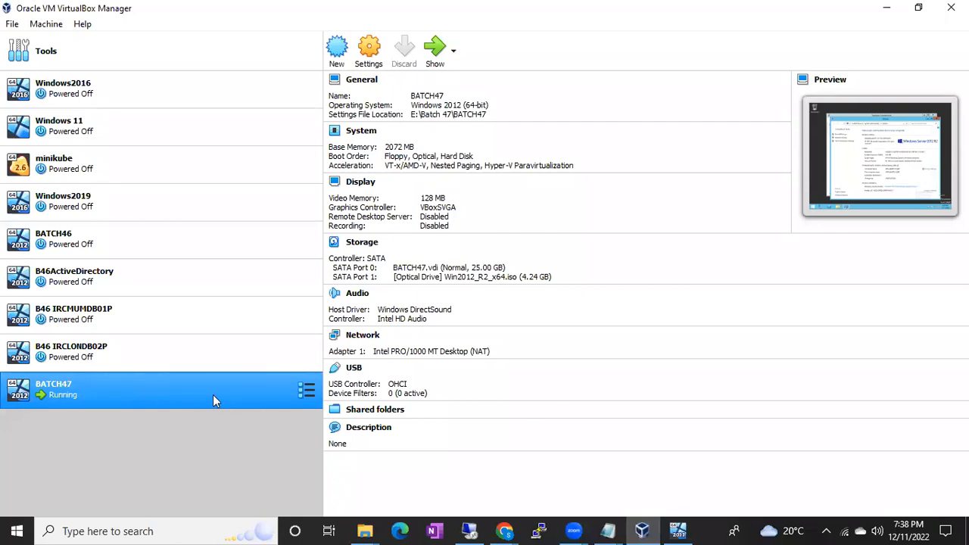
{"action": "right_click", "coordinate": [109, 379]}
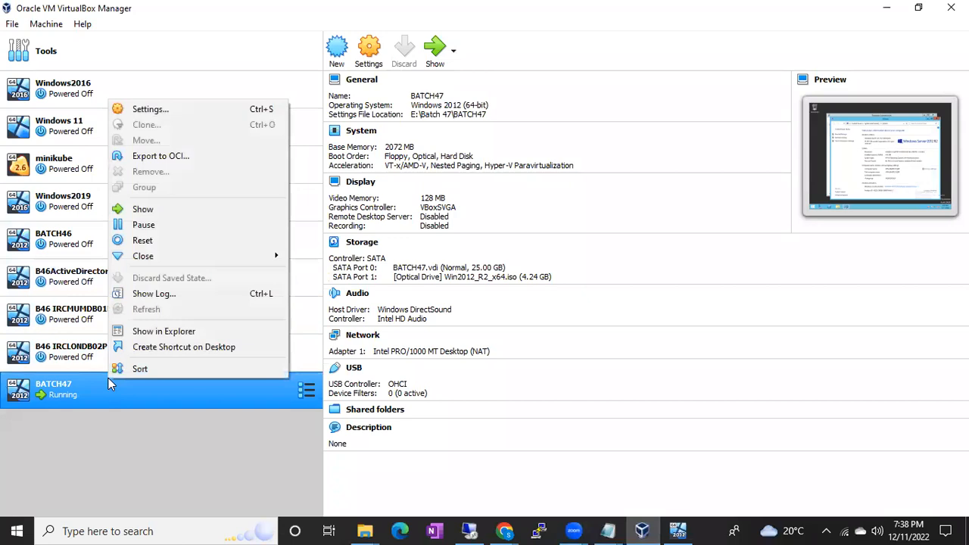
{"action": "left_click", "coordinate": [144, 109]}
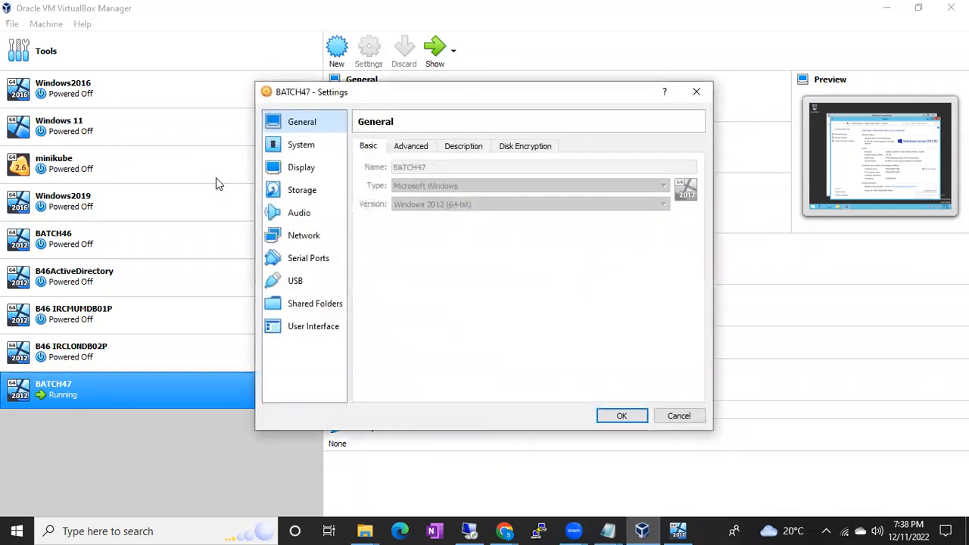
{"action": "left_click", "coordinate": [304, 237]}
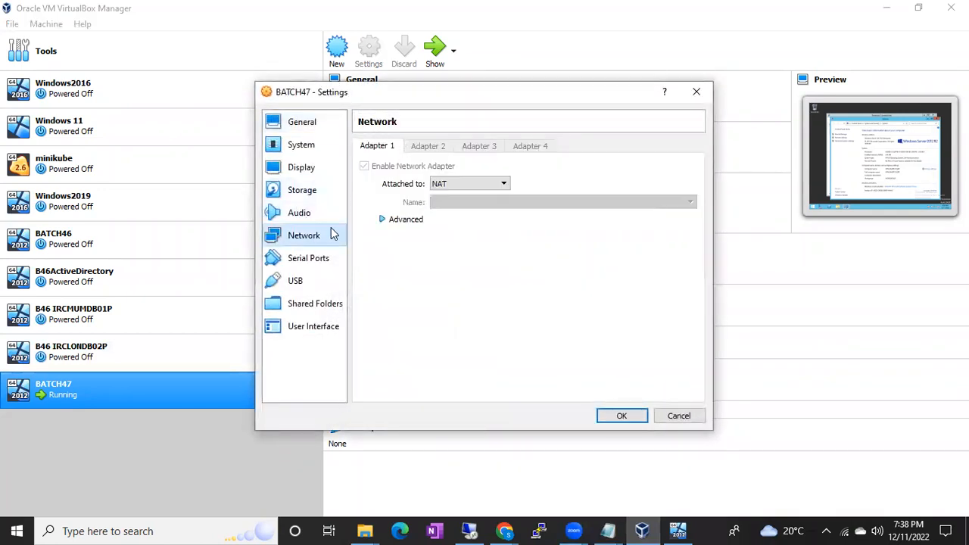
{"action": "left_click", "coordinate": [456, 185]}
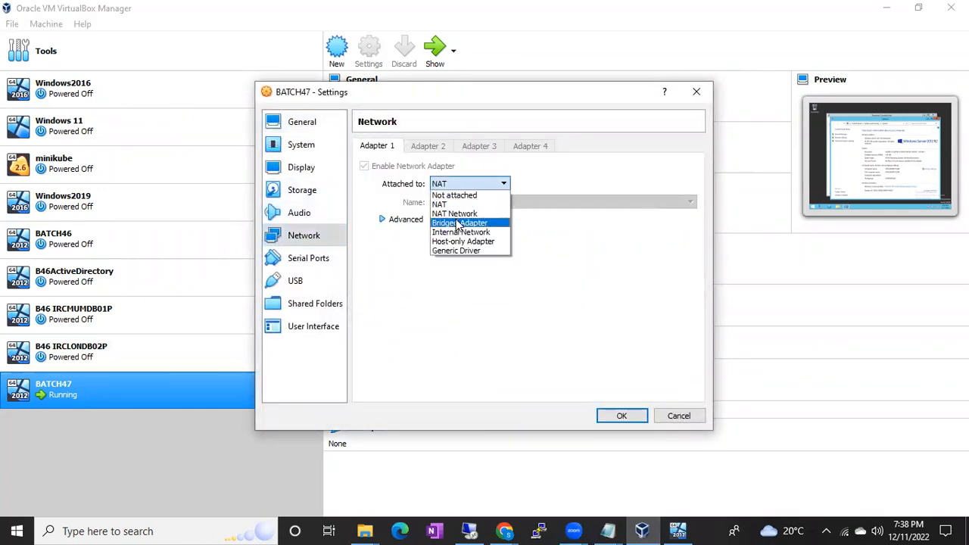
{"action": "left_click", "coordinate": [458, 223]}
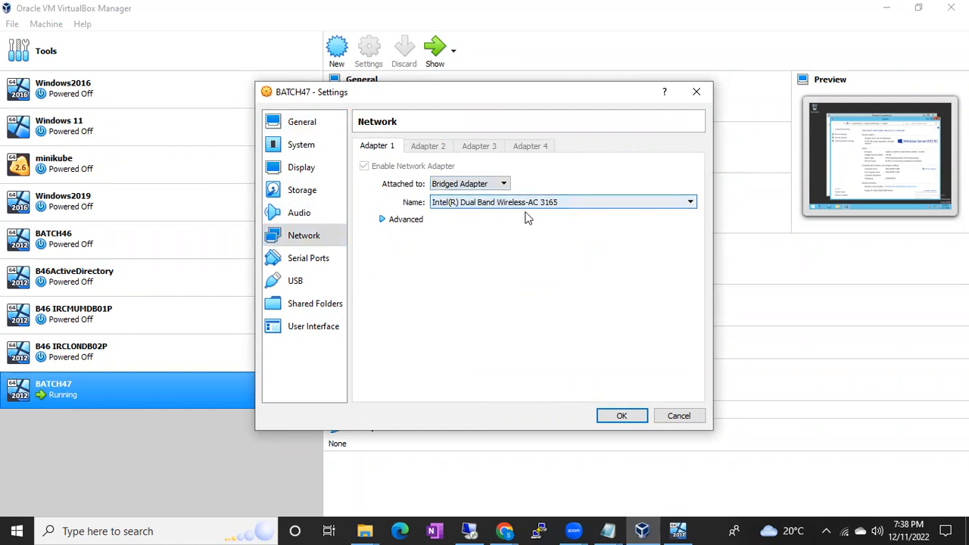
Change the promiscuous mode in Adapter 1's advanced options and save the BATCH47 settings.
{"action": "left_click", "coordinate": [382, 220]}
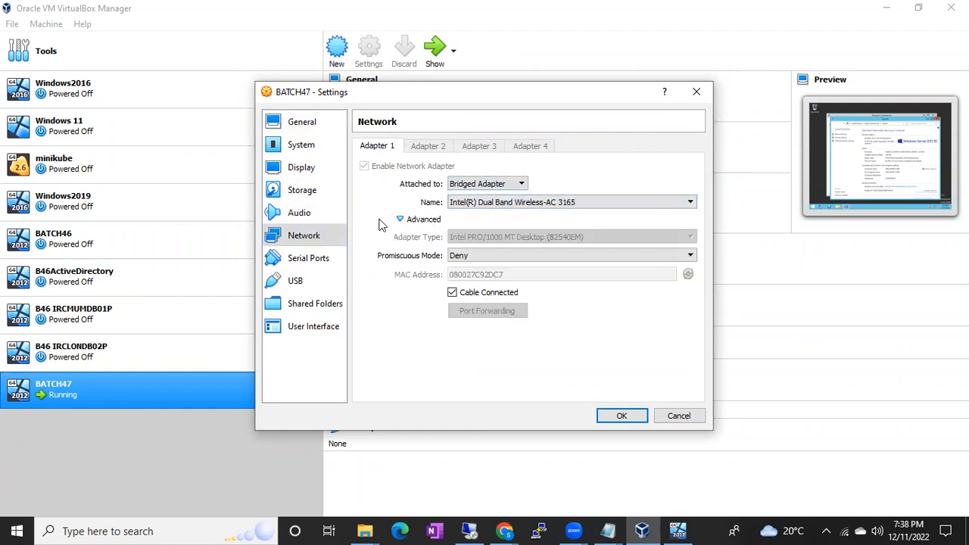
{"action": "left_click", "coordinate": [470, 257]}
{"action": "left_click", "coordinate": [475, 286]}
{"action": "left_click", "coordinate": [619, 415]}
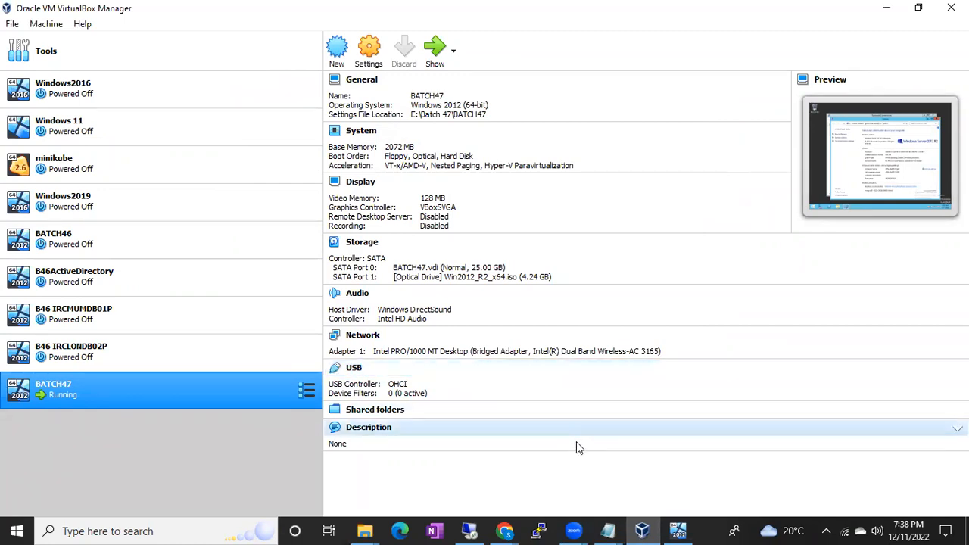
Return to the BATCH47 virtual machine and let it find PCs and devices on the bridged network.
{"action": "left_click", "coordinate": [678, 530]}
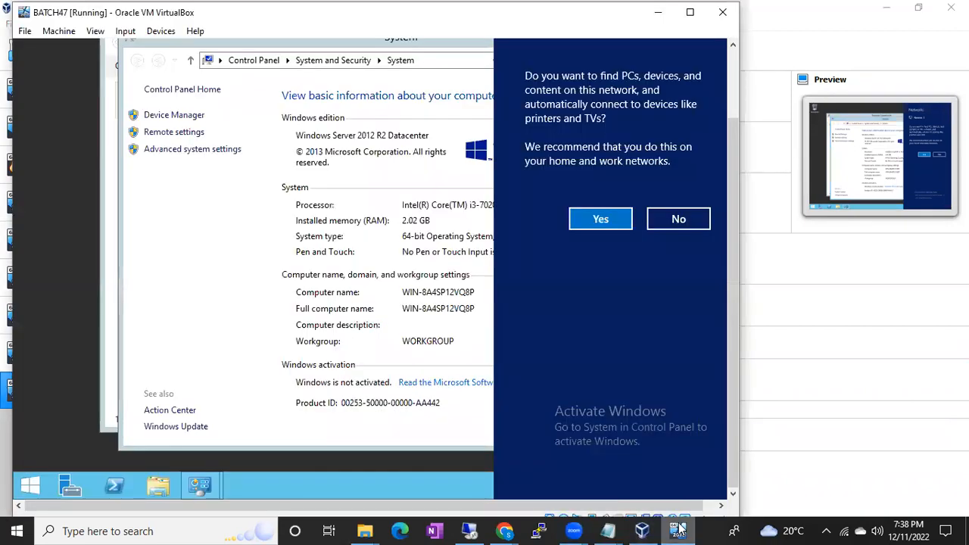
{"action": "left_click", "coordinate": [591, 224]}
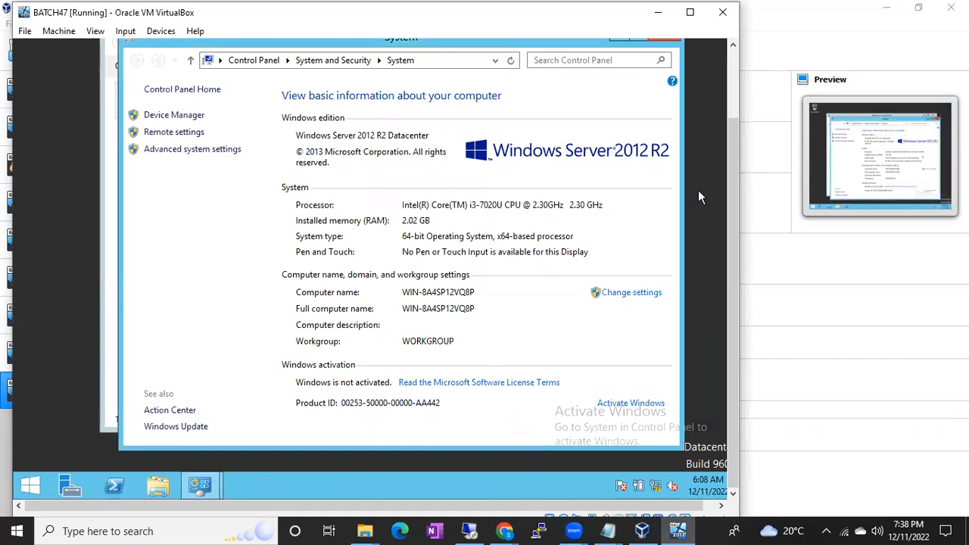
{"action": "left_click_drag", "start_coordinate": [730, 193], "coordinate": [662, 93]}
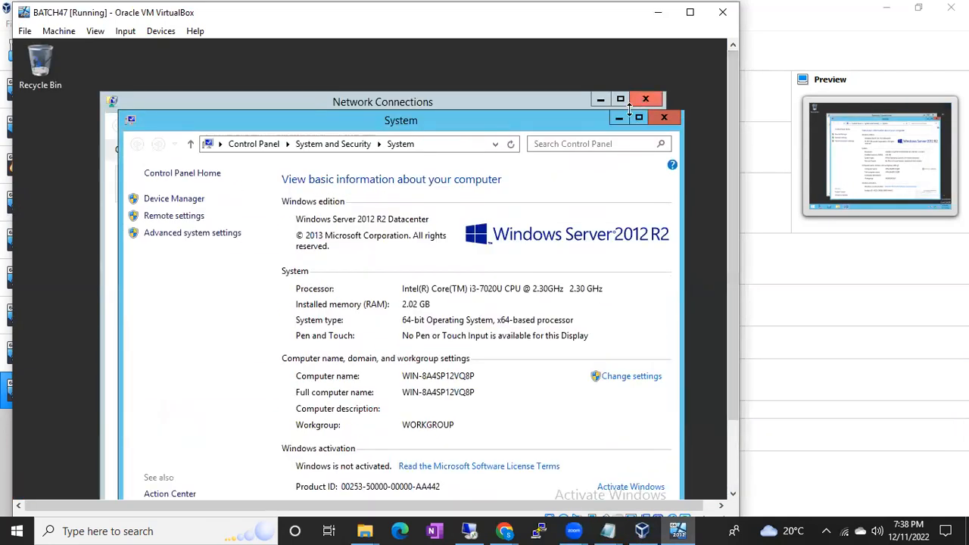
Close the System window and minimize Network Connections in the BATCH47 virtual machine.
{"action": "left_click", "coordinate": [661, 115]}
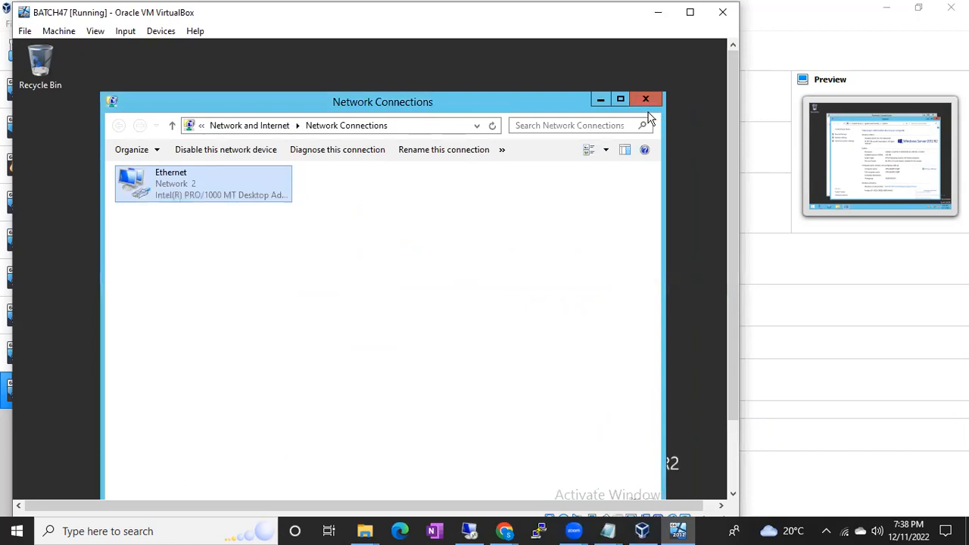
{"action": "left_click", "coordinate": [599, 100]}
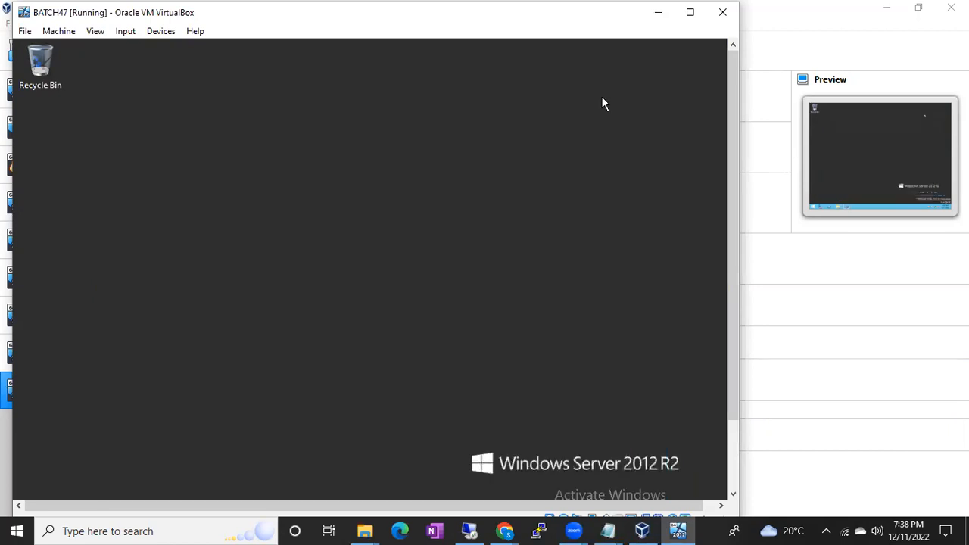
Search the host computer for rdp, open Remote Desktop Connection, select the address in its Computer field and minimize it.
{"action": "left_click", "coordinate": [469, 530]}
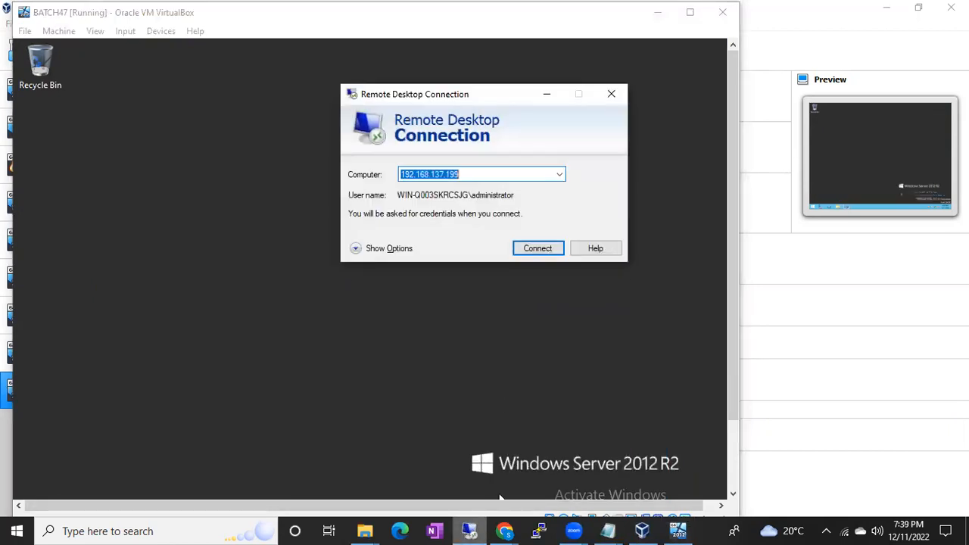
{"action": "left_click", "coordinate": [612, 93]}
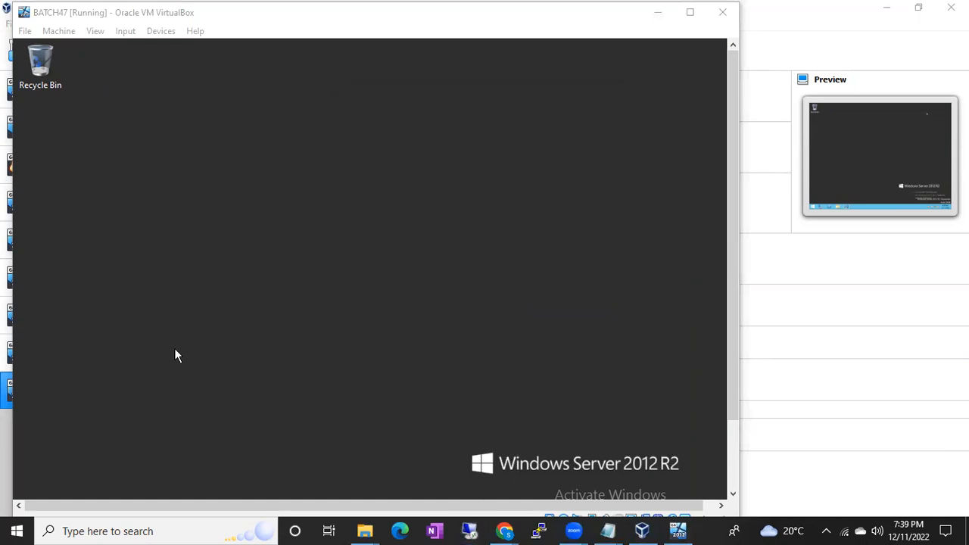
{"action": "left_click", "coordinate": [16, 530]}
{"action": "type", "text": "rdp"}
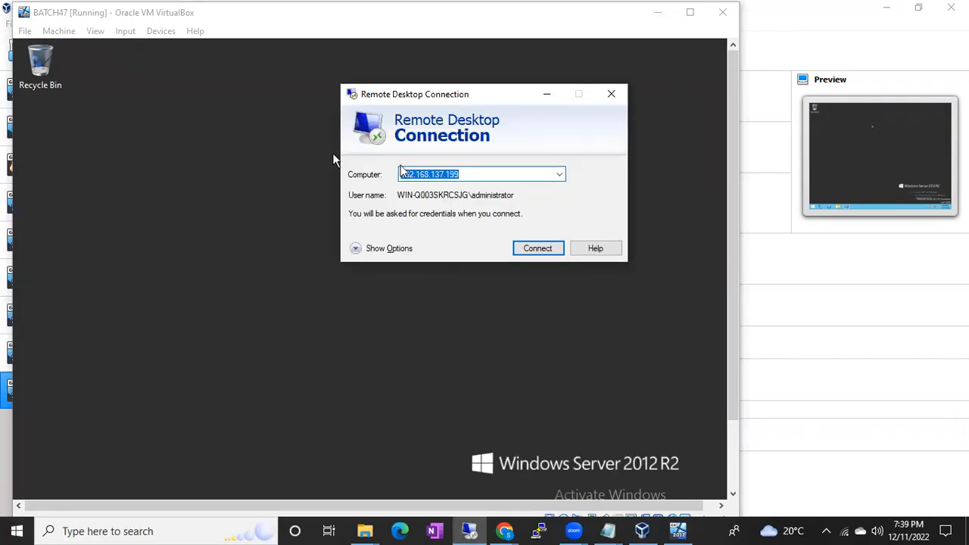
{"action": "left_click", "coordinate": [461, 59]}
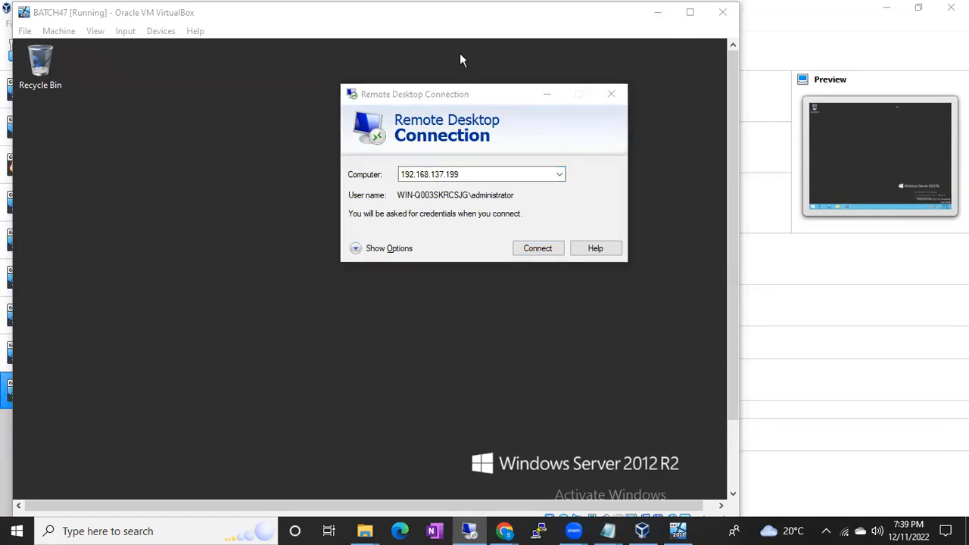
{"action": "left_click", "coordinate": [467, 171]}
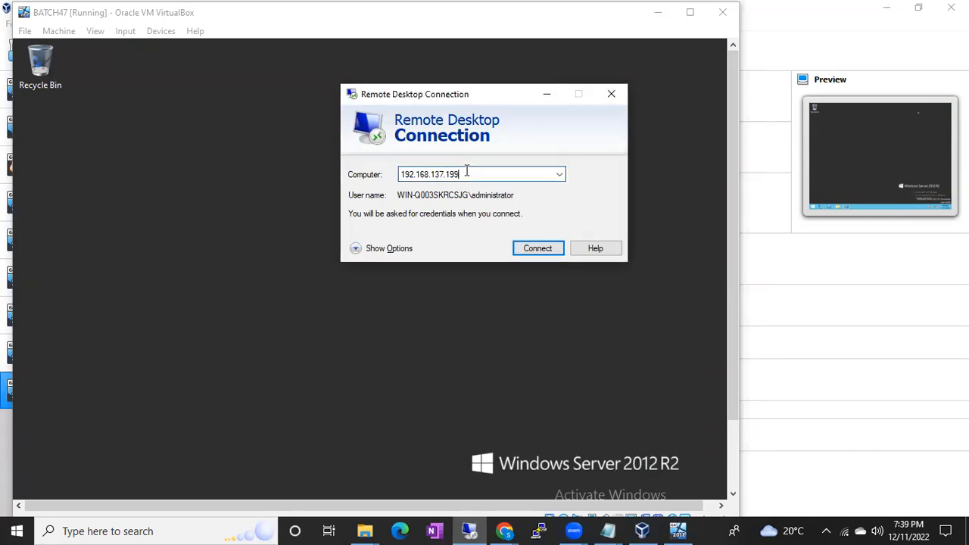
{"action": "left_click_drag", "start_coordinate": [467, 171], "coordinate": [377, 175]}
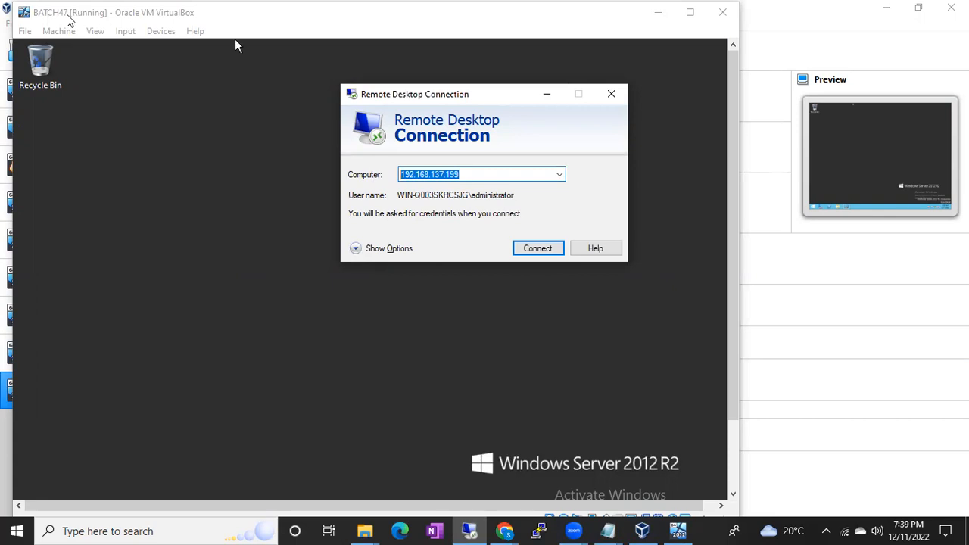
{"action": "left_click", "coordinate": [545, 97]}
Open a Command Prompt in the BATCH47 virtual machine by running cmd.
{"action": "left_click_drag", "start_coordinate": [730, 126], "coordinate": [731, 196]}
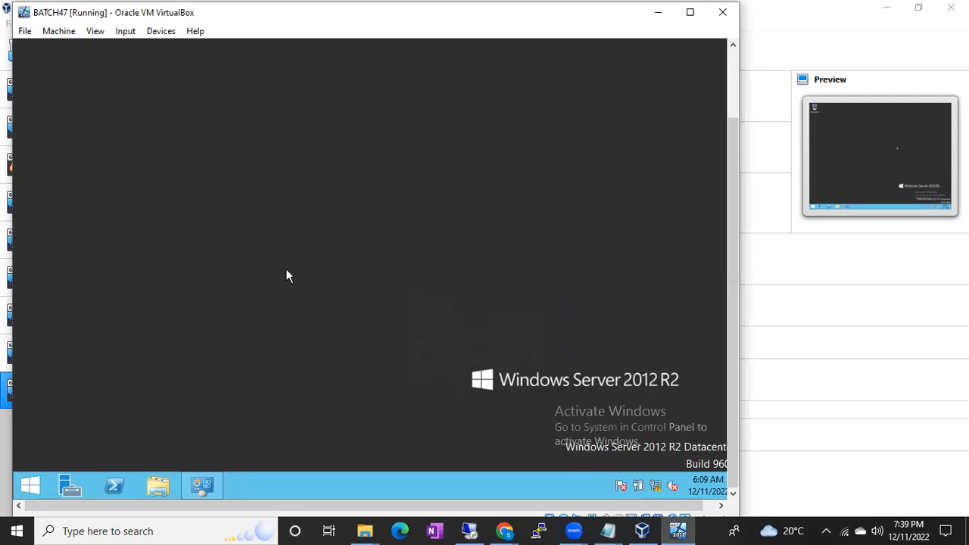
{"action": "right_click", "coordinate": [32, 485]}
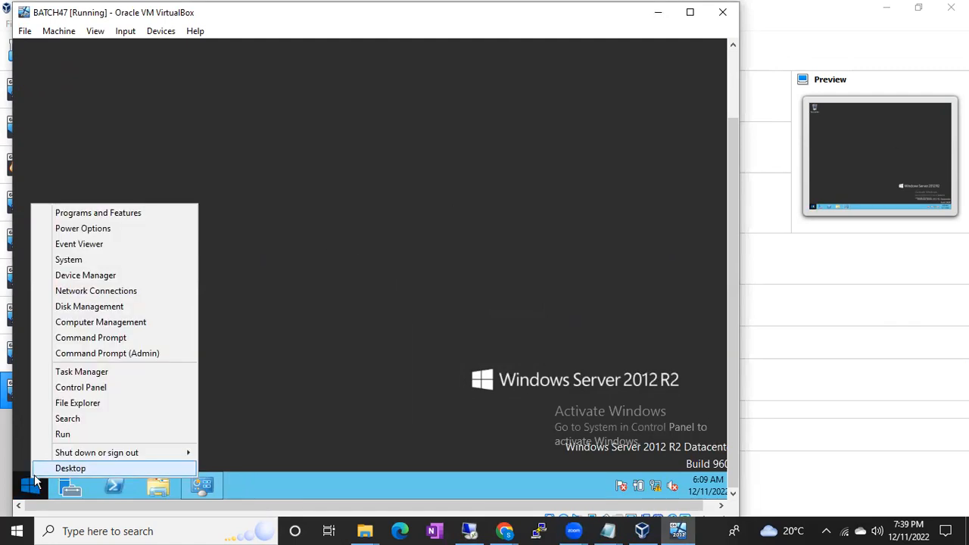
{"action": "left_click", "coordinate": [63, 434]}
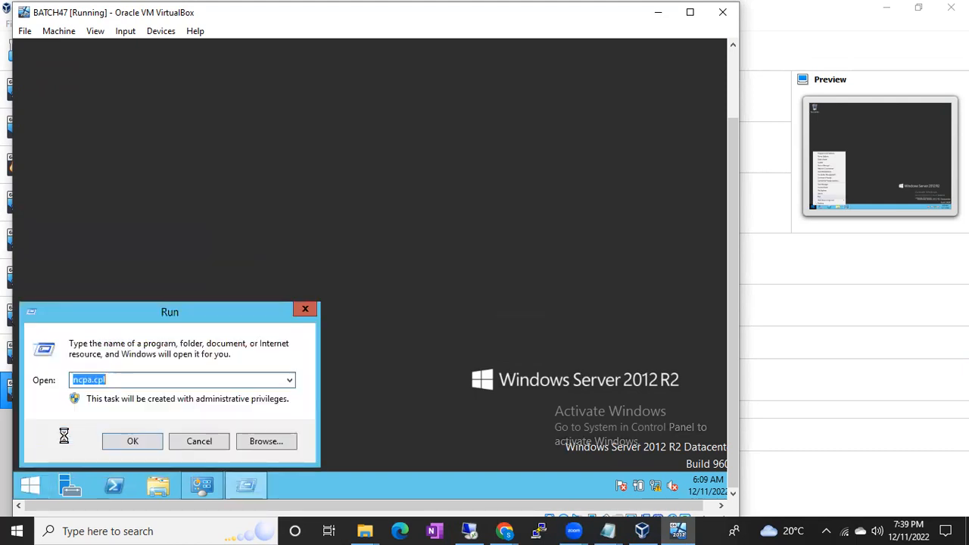
{"action": "type", "text": "cmd"}
{"action": "key", "text": "Return"}
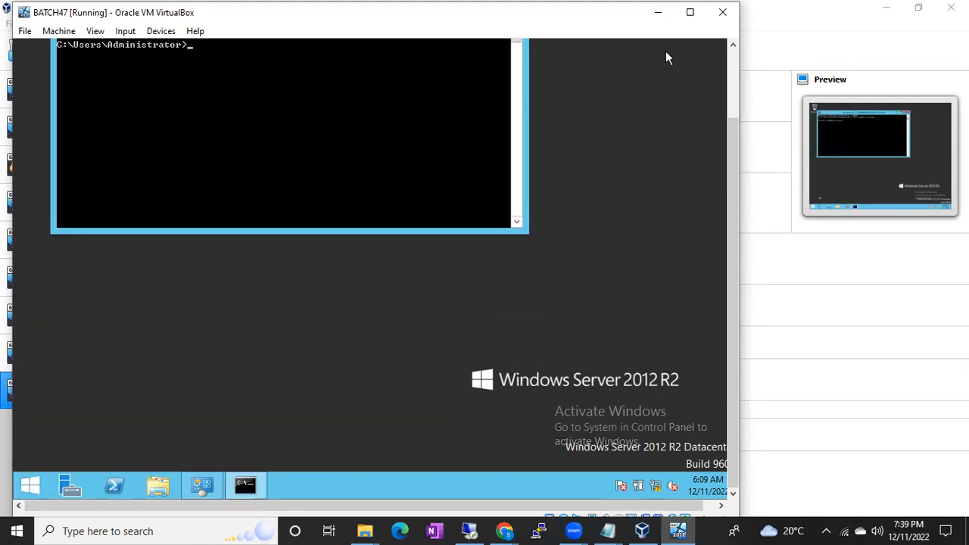
Run ipconfig in the Command Prompt to look up the server's IPv4 address.
{"action": "left_click", "coordinate": [733, 89]}
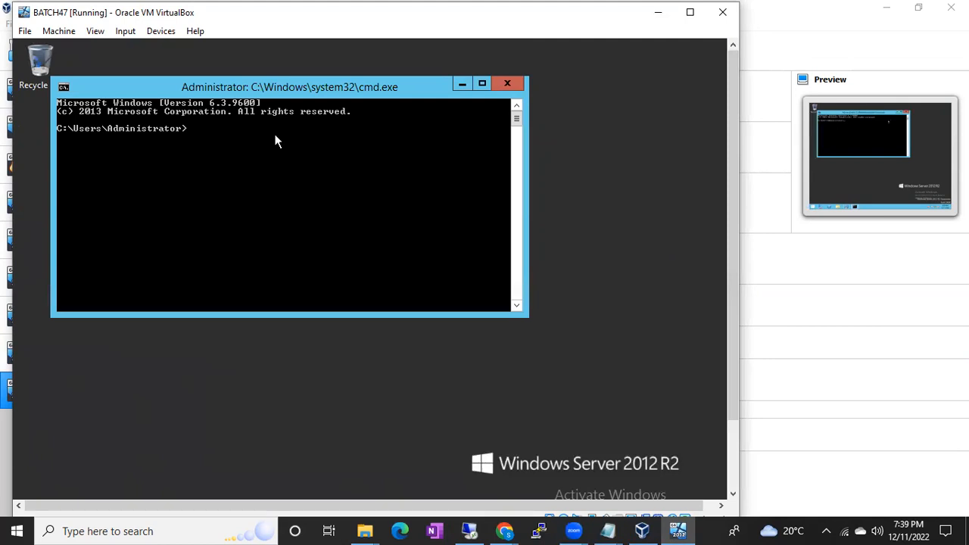
{"action": "type", "text": "ipconifg"}
{"action": "key", "text": "Return"}
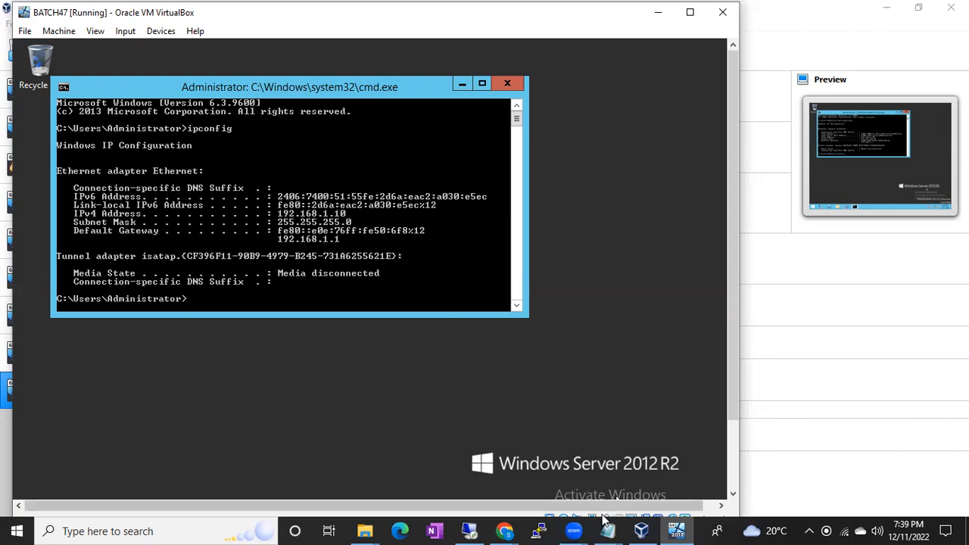
Try to connect to 192.168.1.10 with Remote Desktop Connection on the host and dismiss the resulting dialog.
{"action": "left_click", "coordinate": [471, 531]}
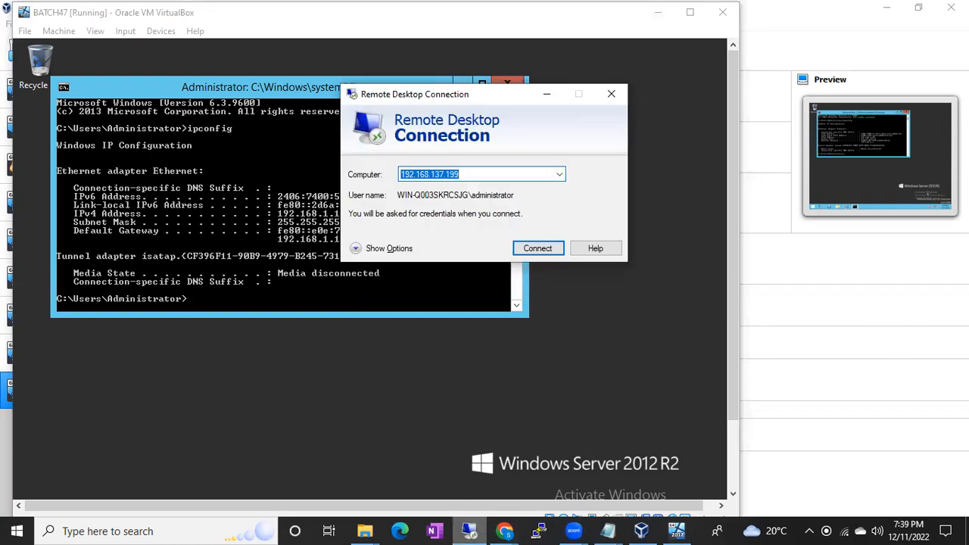
{"action": "type", "text": "192.168"}
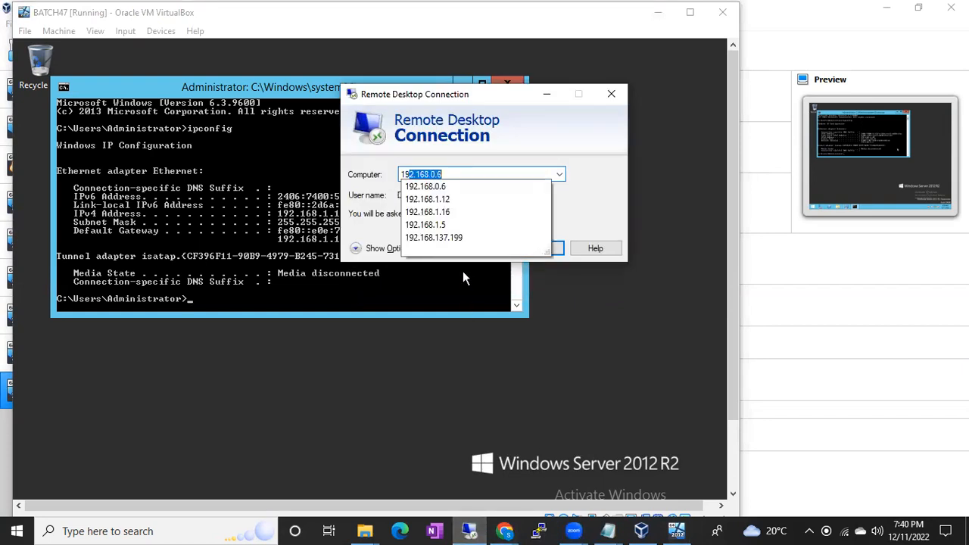
{"action": "type", "text": ".1.10"}
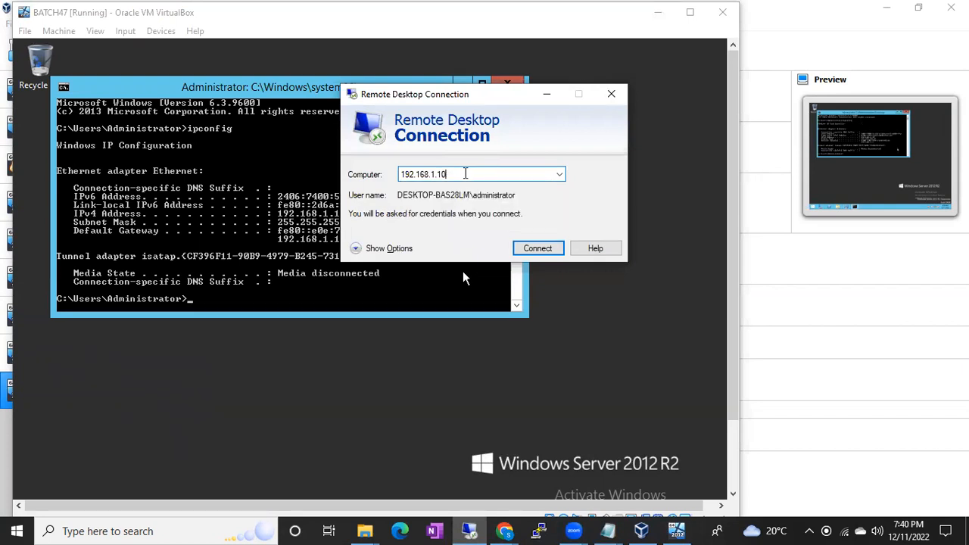
{"action": "left_click", "coordinate": [537, 250]}
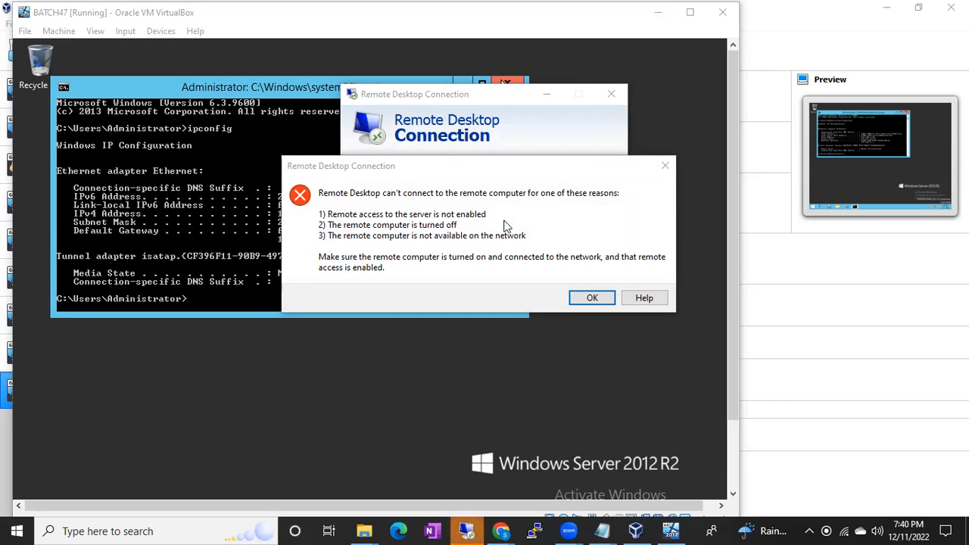
{"action": "left_click", "coordinate": [589, 300]}
{"action": "left_click", "coordinate": [593, 299]}
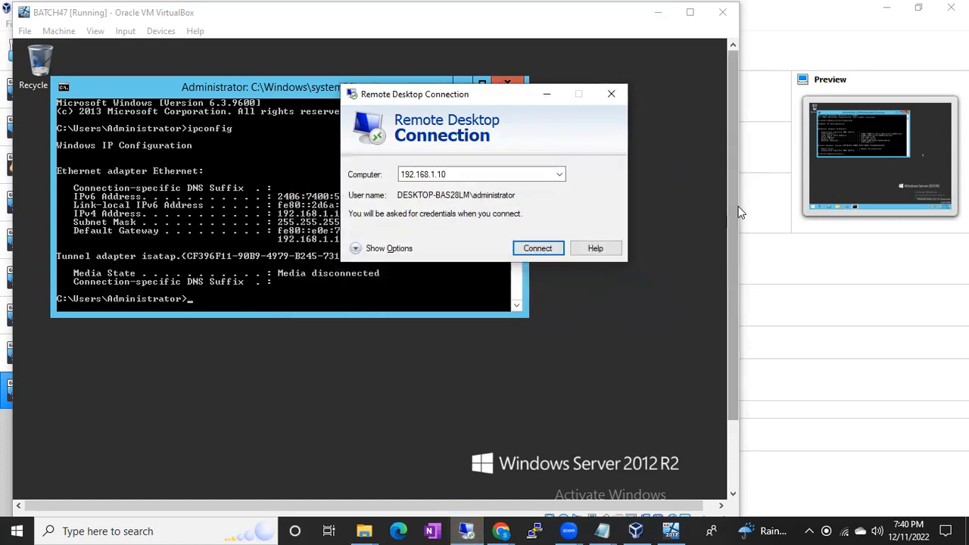
Check the status of the virtual machine's network connection in the Networks list.
{"action": "left_click_drag", "start_coordinate": [735, 206], "coordinate": [731, 354]}
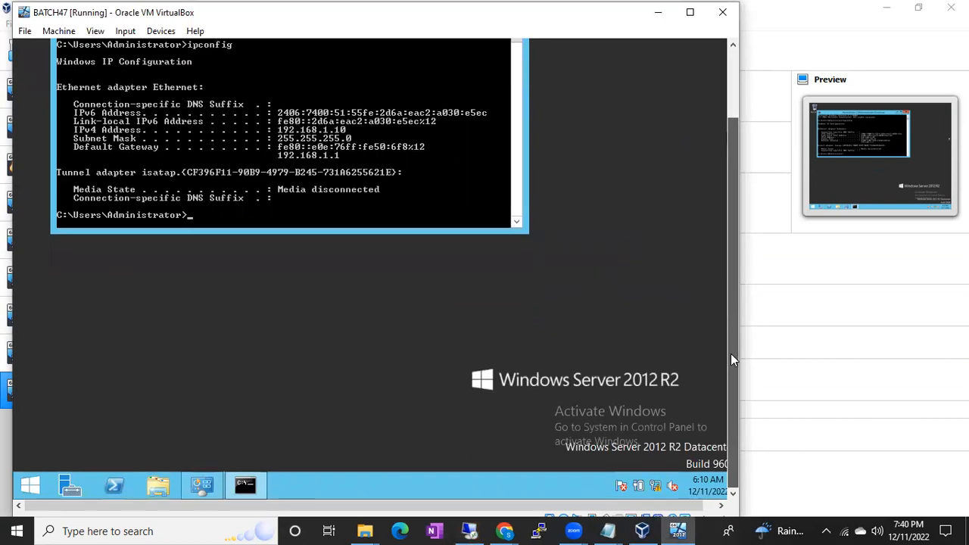
{"action": "left_click", "coordinate": [655, 488]}
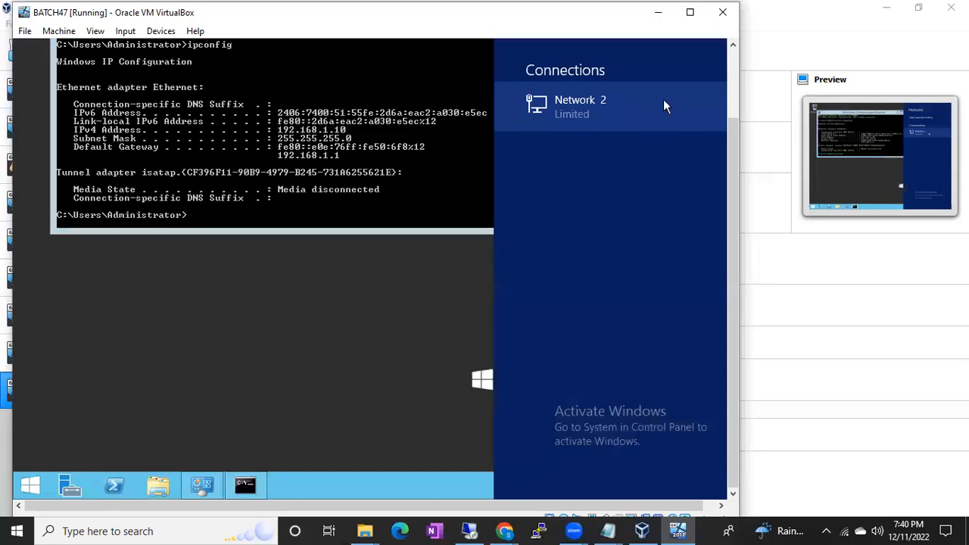
{"action": "left_click_drag", "start_coordinate": [734, 125], "coordinate": [718, 65]}
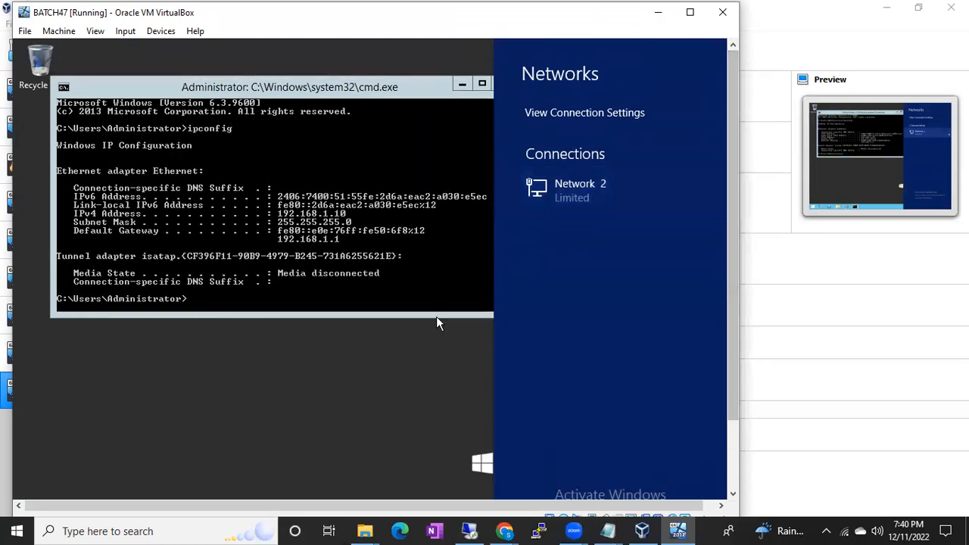
{"action": "left_click", "coordinate": [345, 409]}
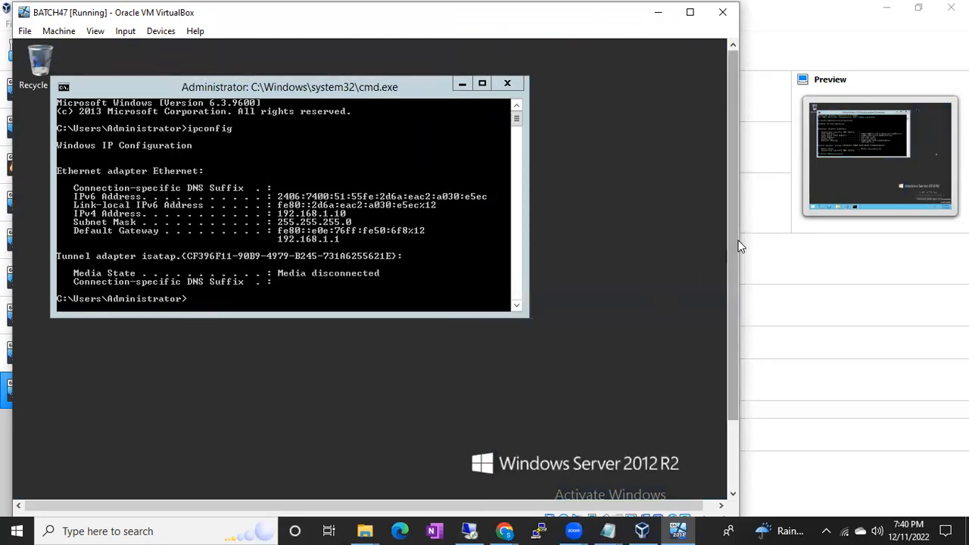
Restart the BATCH47 server with the reason Other (Planned) and dismiss the mouse integration notices.
{"action": "scroll", "coordinate": [737, 240], "scroll_direction": "down", "scroll_amount": 3}
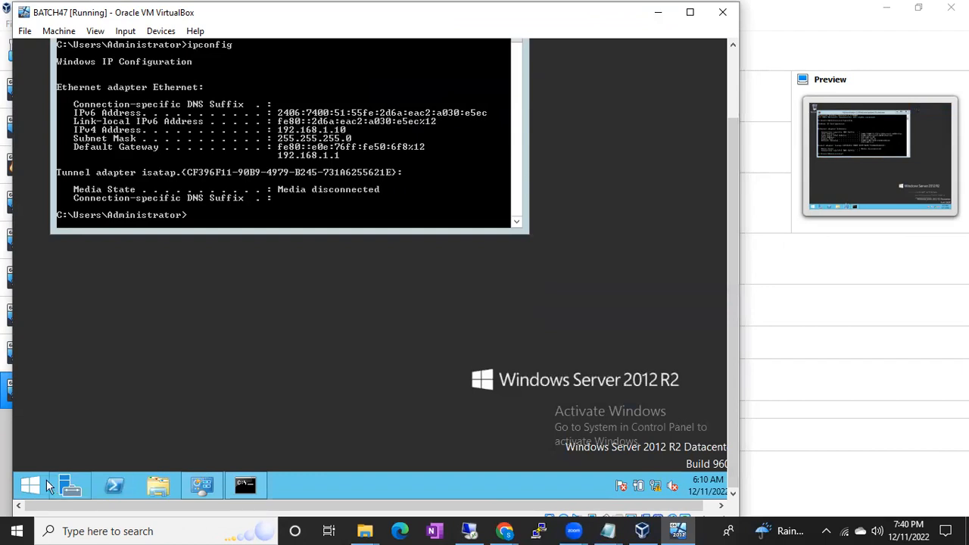
{"action": "left_click", "coordinate": [30, 485]}
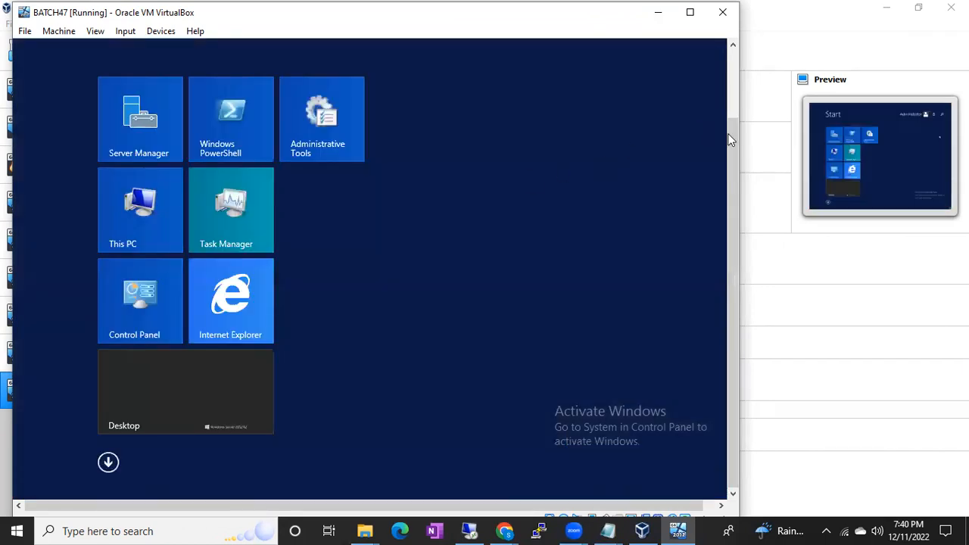
{"action": "scroll", "coordinate": [730, 135], "scroll_direction": "up", "scroll_amount": 3}
{"action": "left_click", "coordinate": [650, 99]}
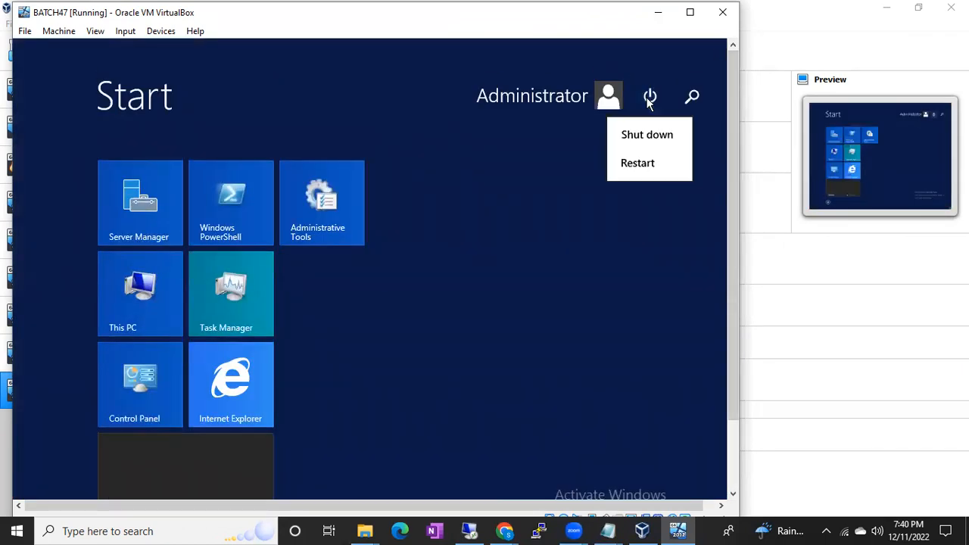
{"action": "left_click", "coordinate": [634, 170]}
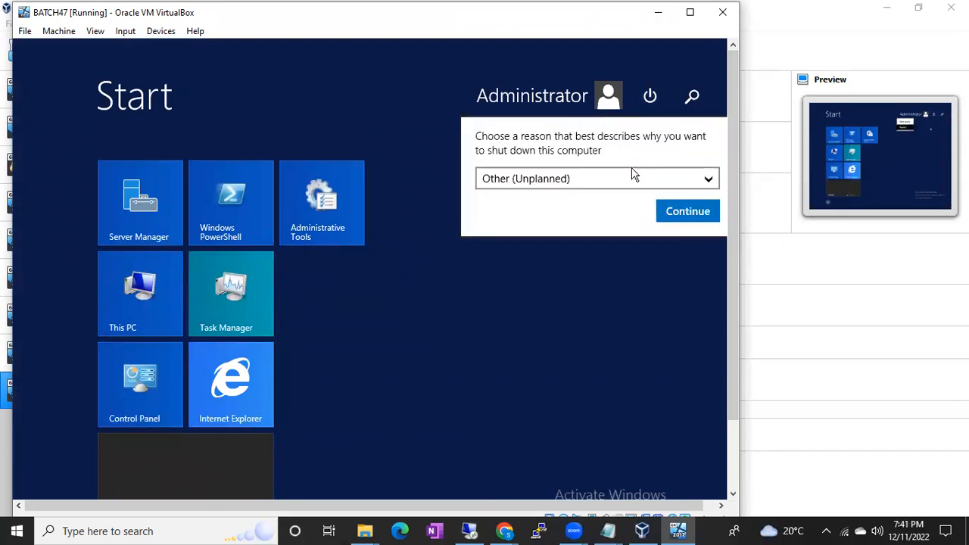
{"action": "left_click", "coordinate": [617, 177]}
{"action": "left_click", "coordinate": [573, 218]}
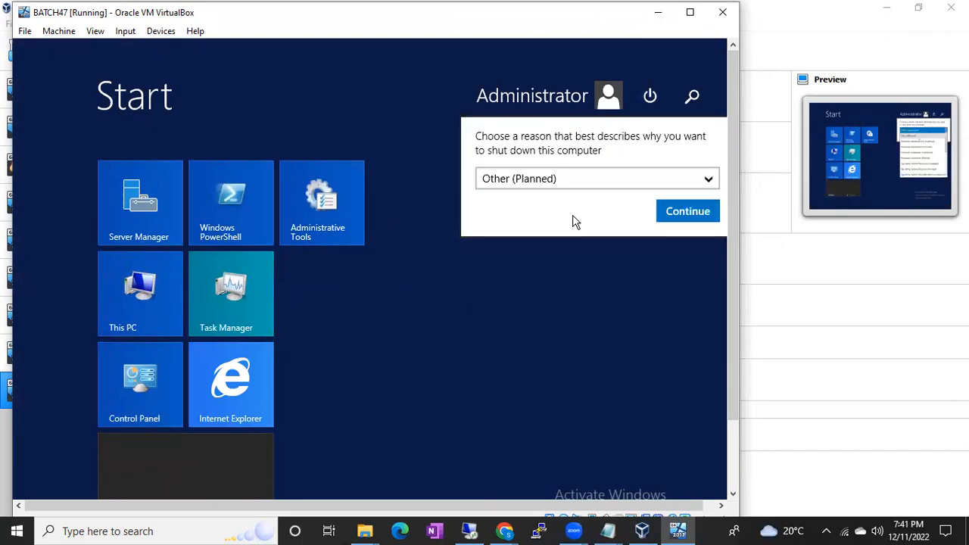
{"action": "left_click", "coordinate": [687, 212]}
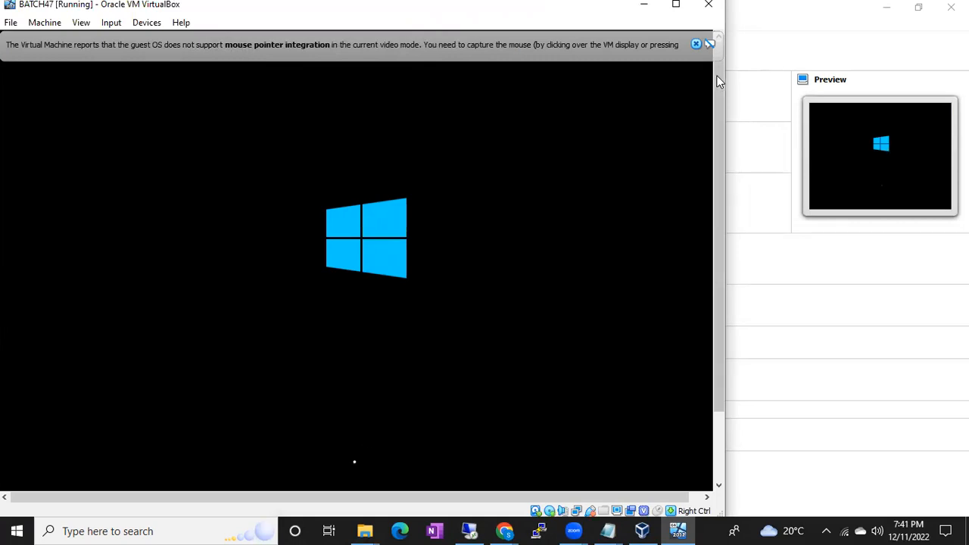
{"action": "left_click", "coordinate": [696, 44]}
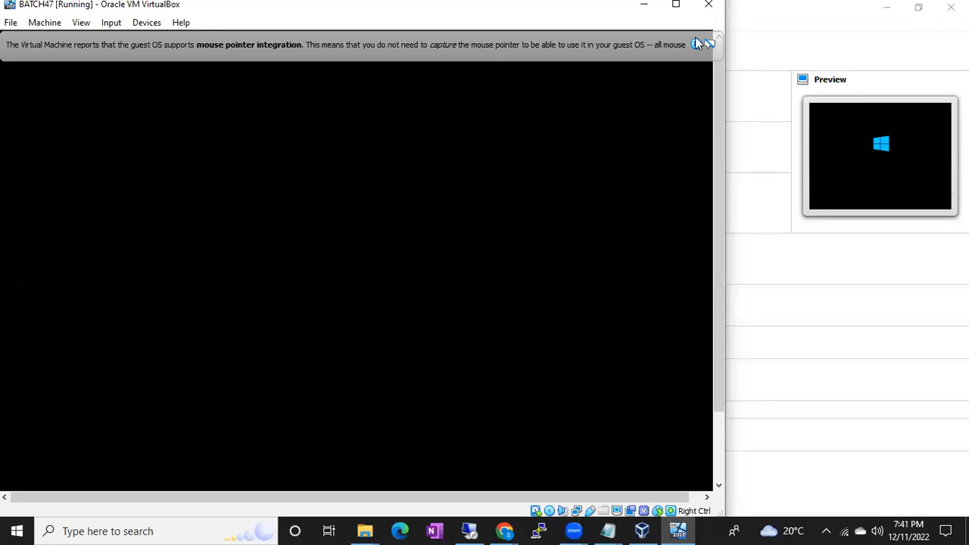
{"action": "left_click", "coordinate": [697, 44]}
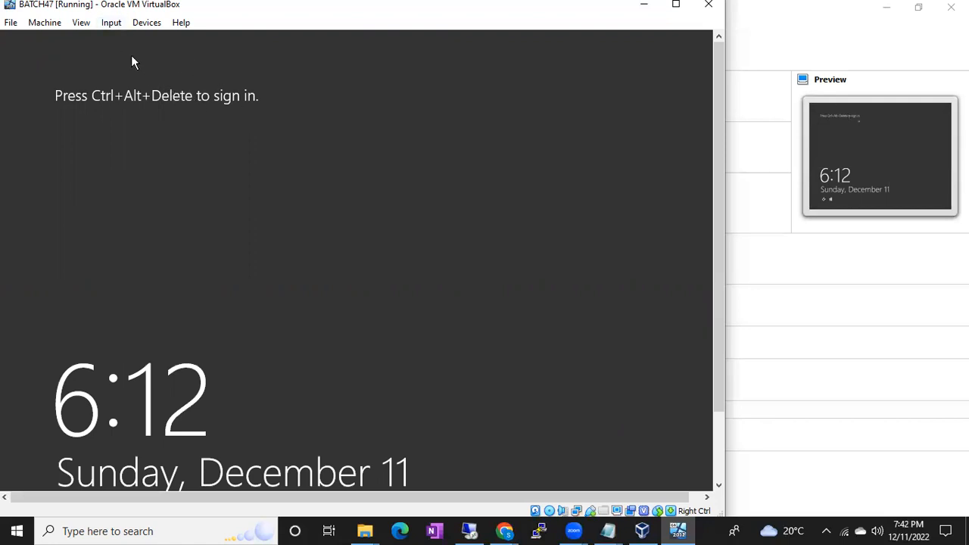
{"action": "left_click", "coordinate": [113, 28]}
{"action": "mouse_move", "coordinate": [125, 38]}
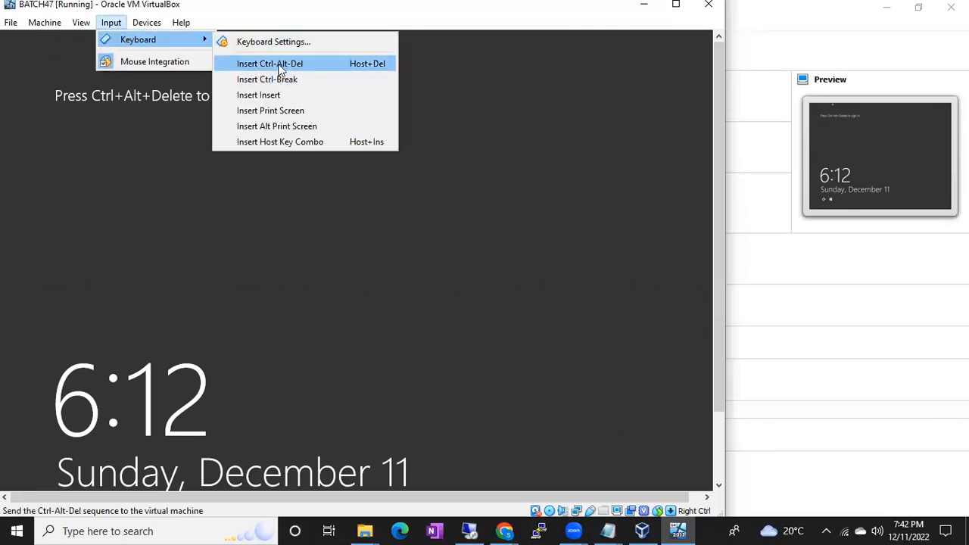
{"action": "left_click", "coordinate": [450, 134]}
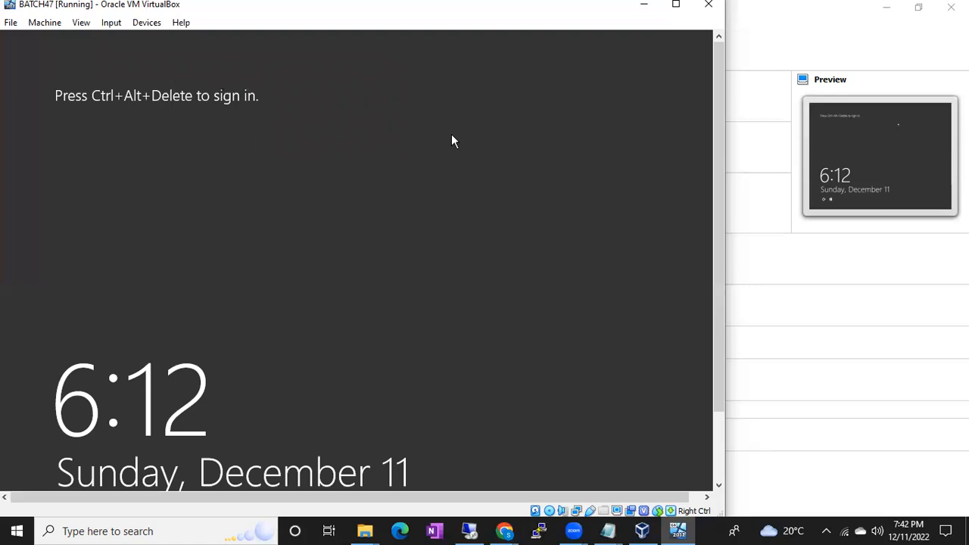
Sign in to the server with the Administrator account password and allow device discovery on Network 3.
{"action": "key", "text": "ctrl+alt+Delete"}
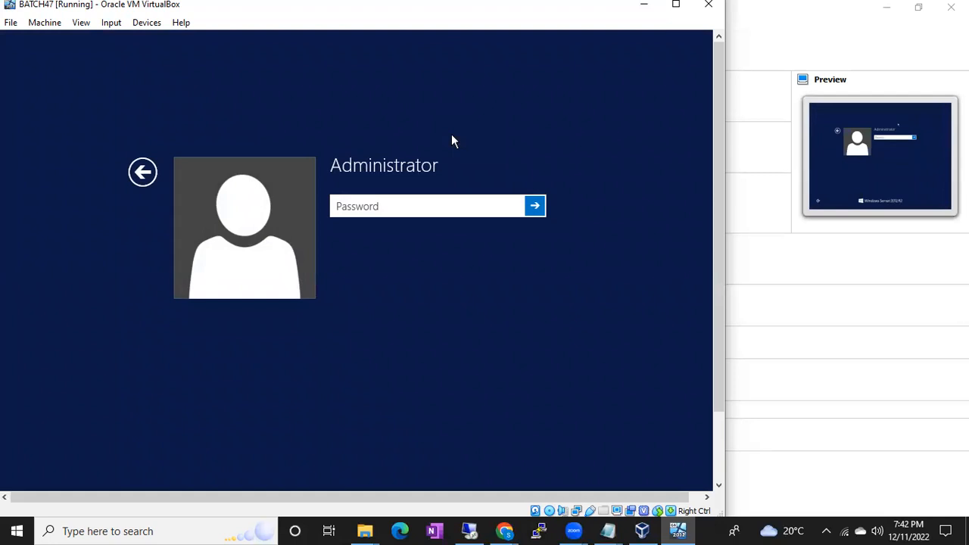
{"action": "type", "text": "*************"}
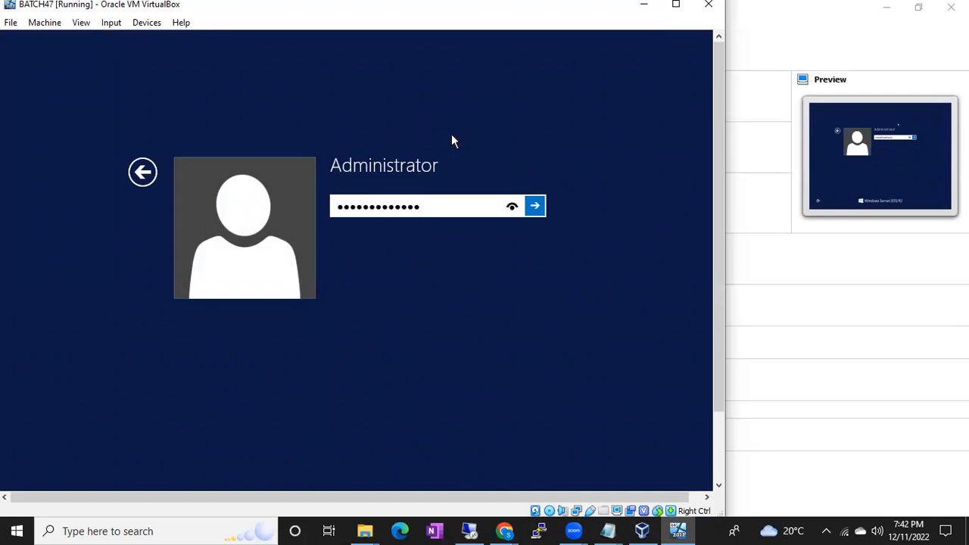
{"action": "key", "text": "Return"}
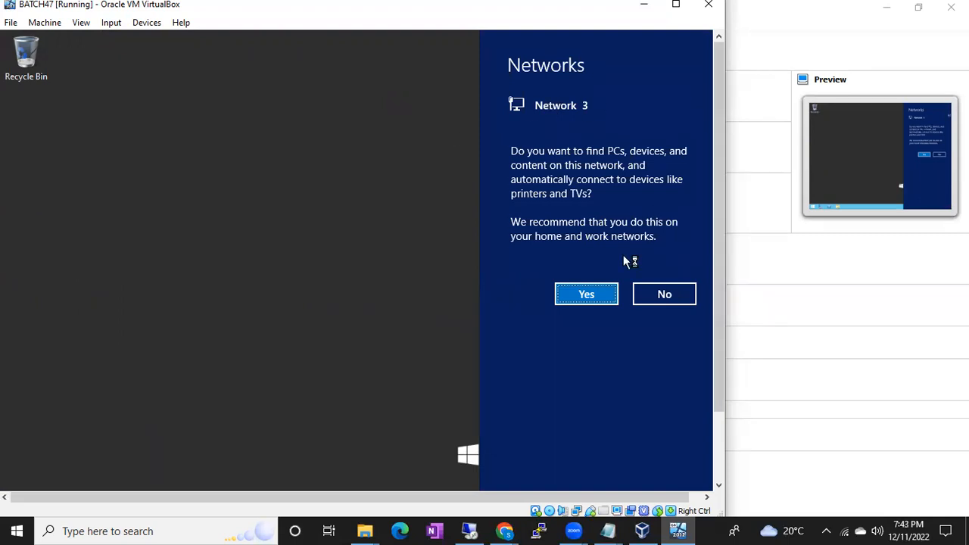
{"action": "left_click", "coordinate": [585, 295]}
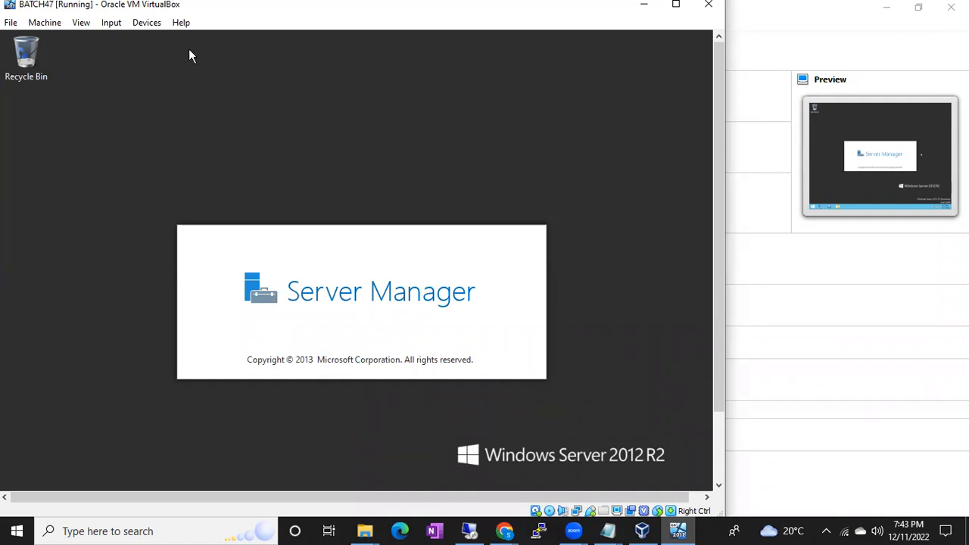
Send the Ctrl-Alt-Del sequence to the virtual machine and return from the security options screen to the desktop.
{"action": "left_click", "coordinate": [111, 22]}
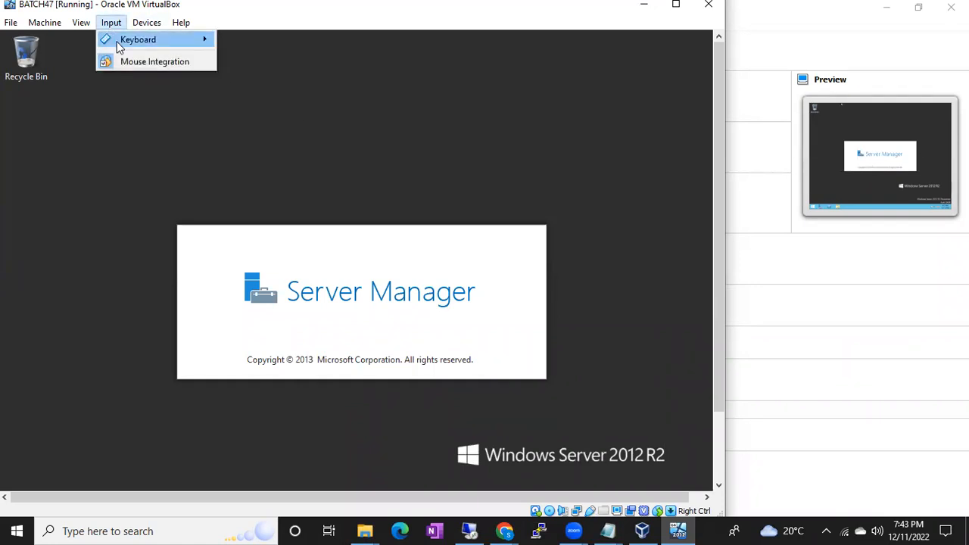
{"action": "mouse_move", "coordinate": [119, 44]}
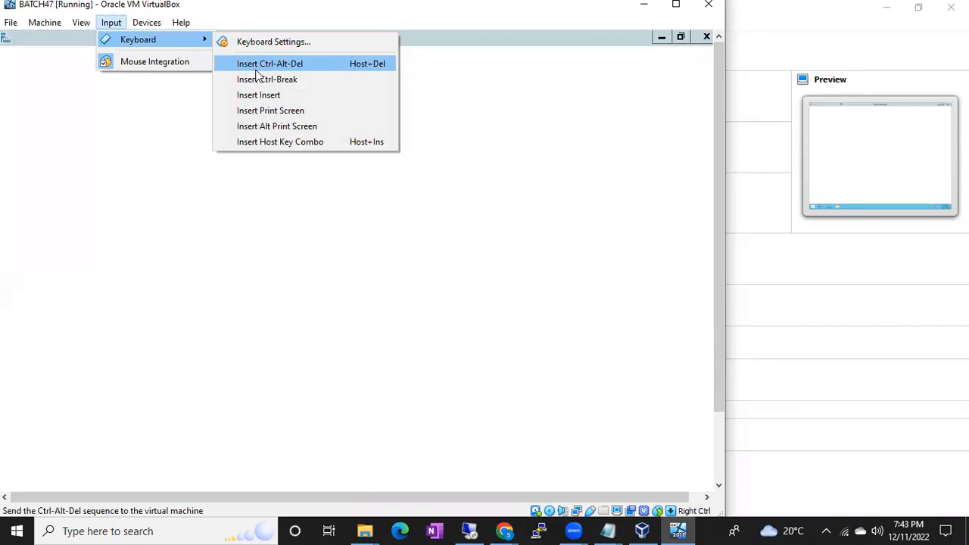
{"action": "left_click", "coordinate": [256, 66]}
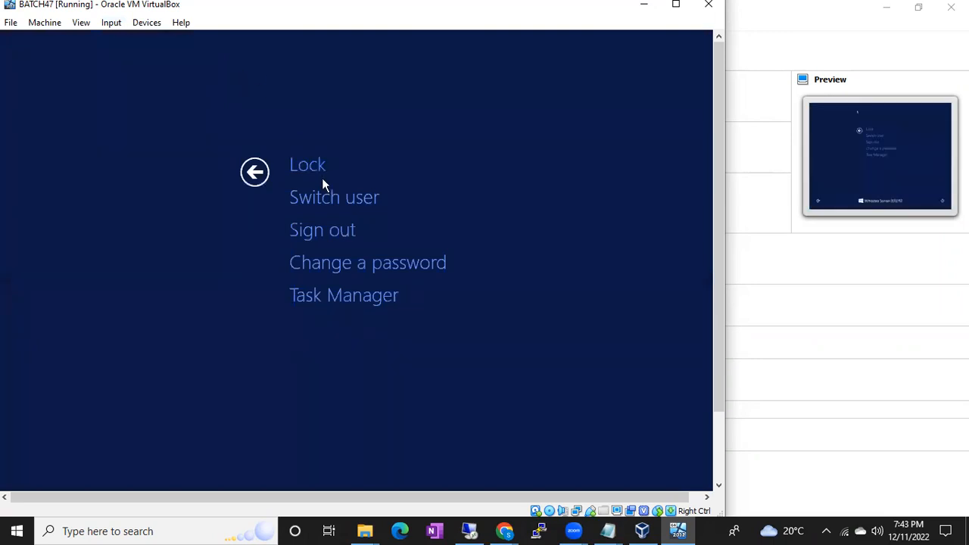
{"action": "left_click", "coordinate": [254, 172]}
Minimize the Server Manager window to show the server's desktop.
{"action": "mouse_move", "coordinate": [718, 229]}
{"action": "left_mouse_down"}
{"action": "mouse_move", "coordinate": [716, 336]}
{"action": "mouse_move", "coordinate": [716, 227]}
{"action": "left_mouse_up"}
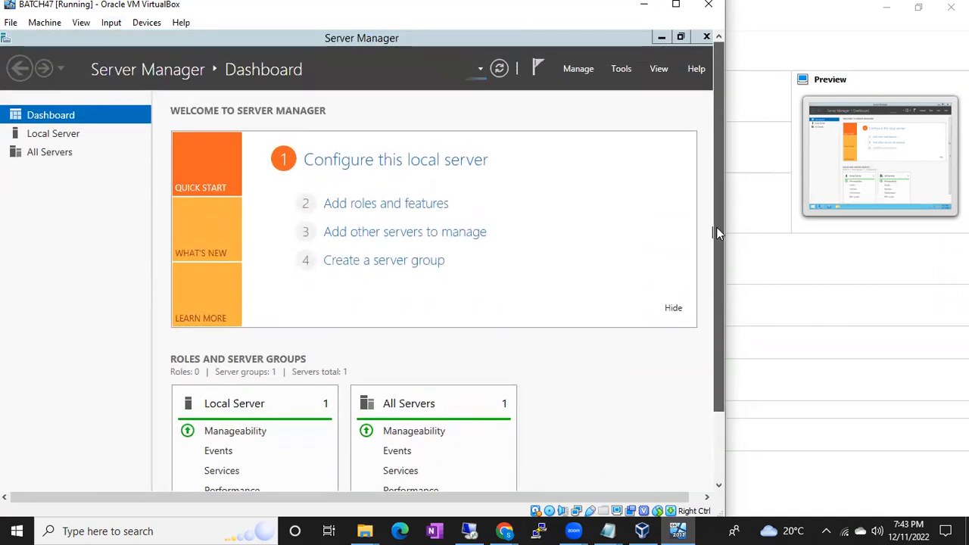
{"action": "left_click", "coordinate": [660, 37]}
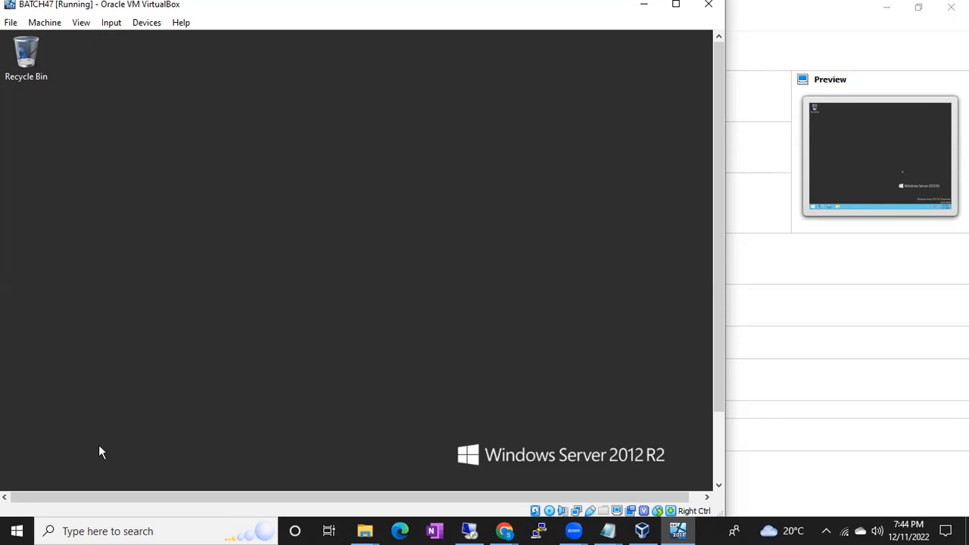
Try to connect to 192.168.1.10 from the host with Remote Desktop Connection, and minimize its window.
{"action": "left_click", "coordinate": [19, 525]}
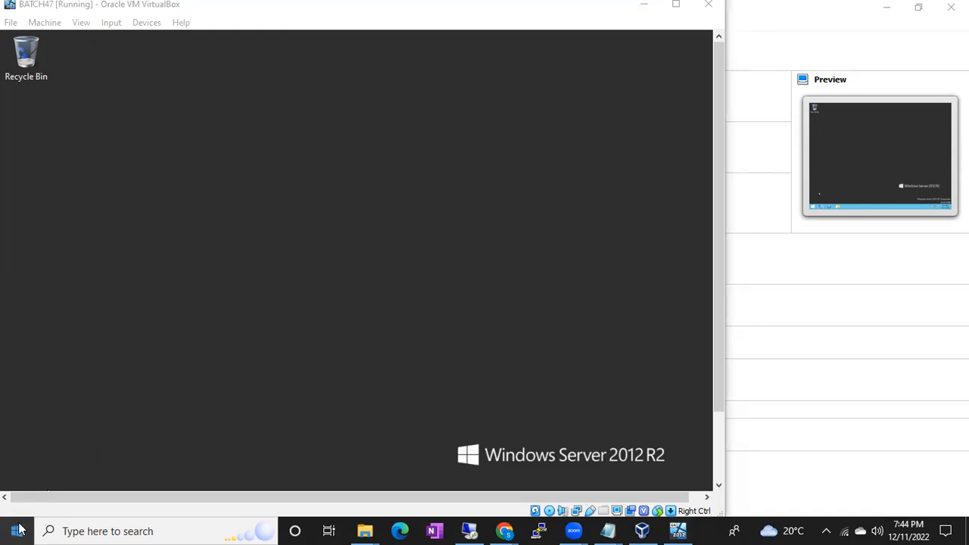
{"action": "type", "text": "rdp"}
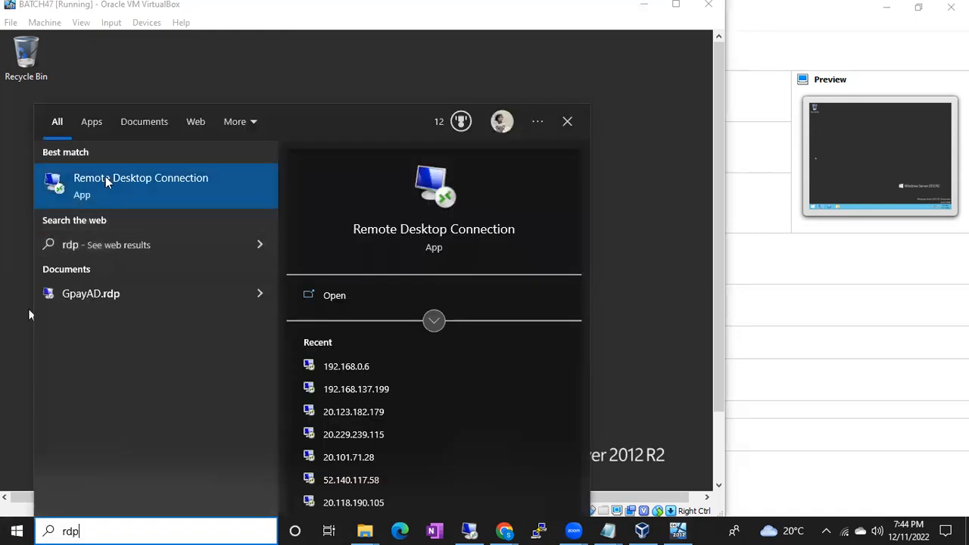
{"action": "left_click", "coordinate": [107, 180]}
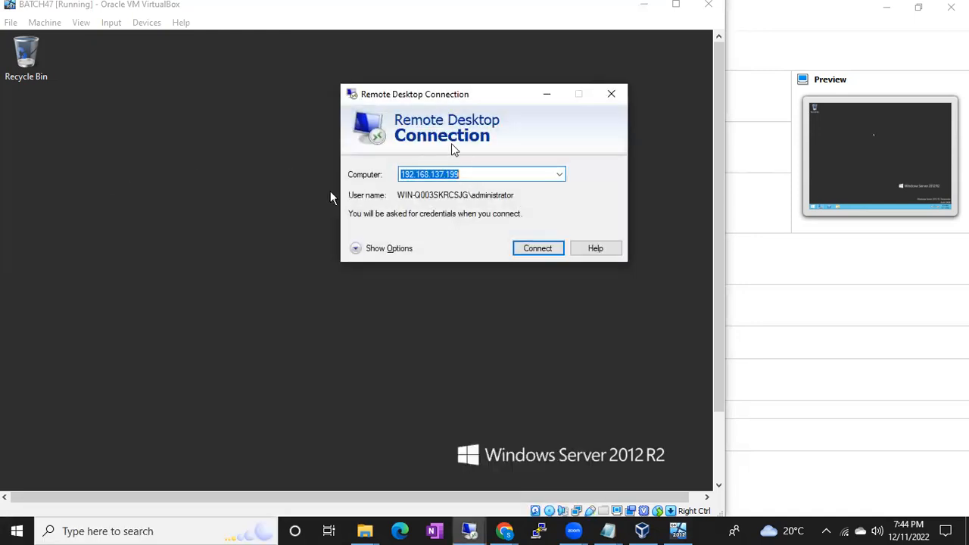
{"action": "type", "text": "192.168."}
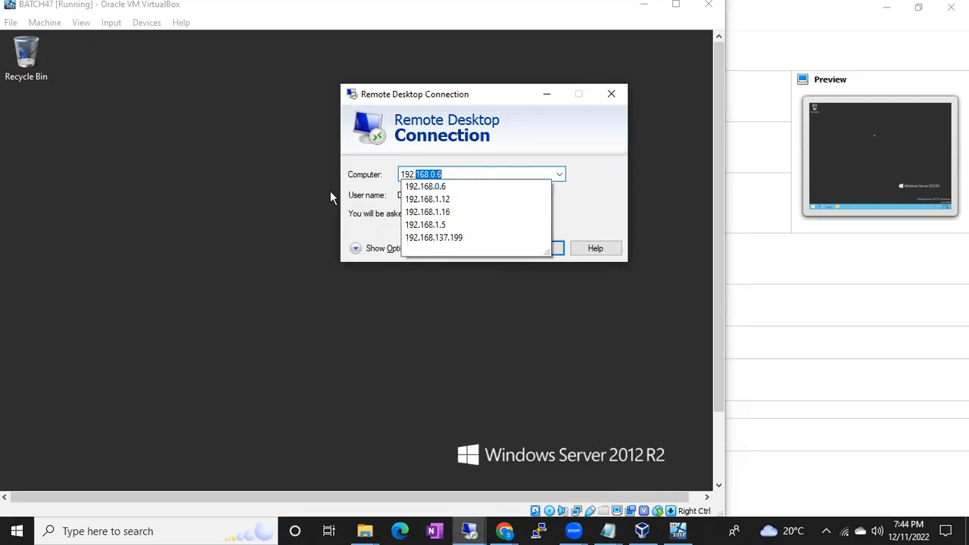
{"action": "type", "text": "1.10"}
{"action": "key", "text": "Return"}
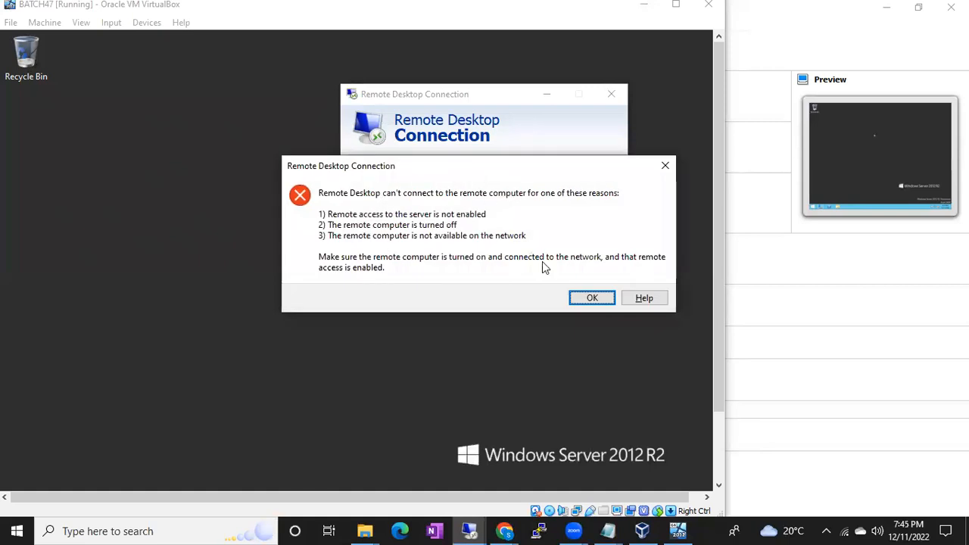
{"action": "left_click", "coordinate": [592, 298]}
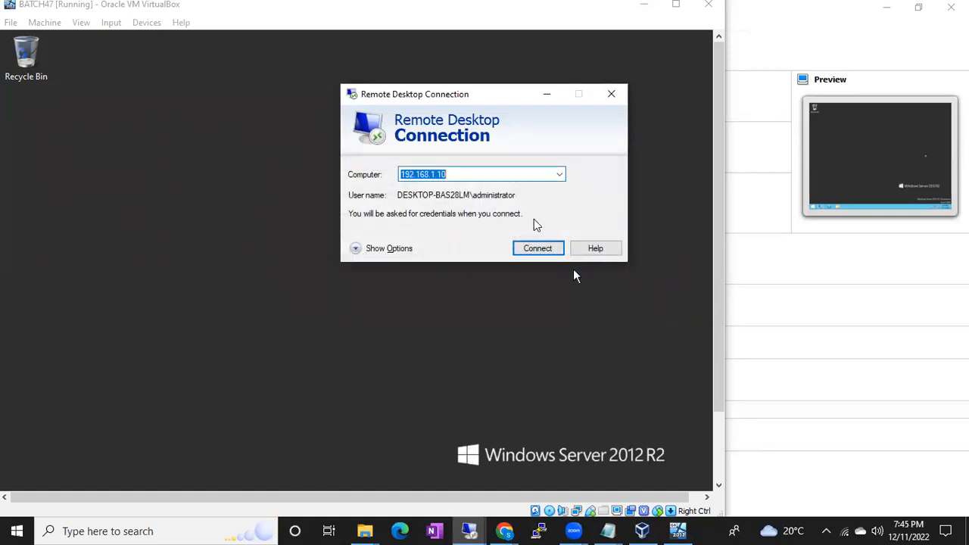
{"action": "left_click", "coordinate": [547, 94]}
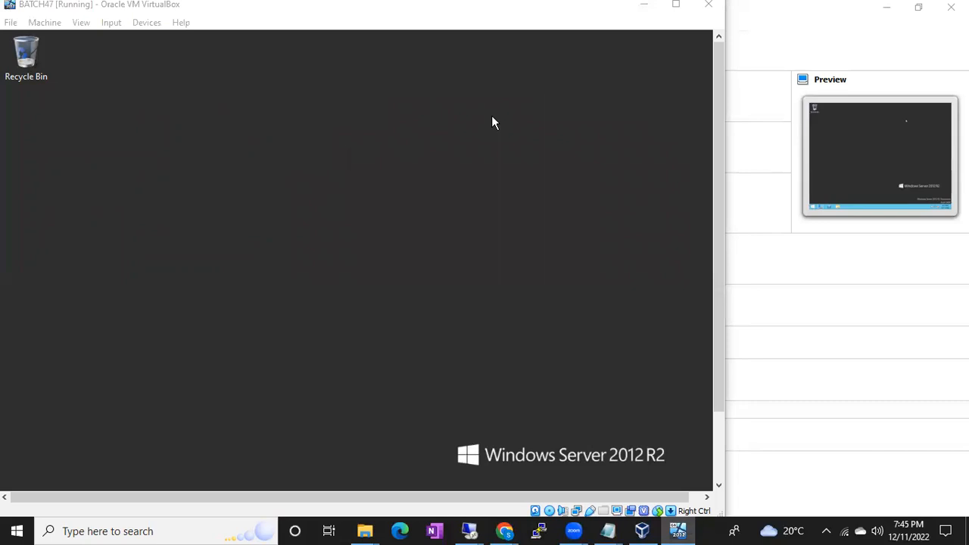
Bridge BATCH47's network adapter to Microsoft Wi-Fi Direct Virtual Adapter #2 and allow device discovery on the server's new network.
{"action": "left_click_drag", "start_coordinate": [715, 159], "coordinate": [721, 269]}
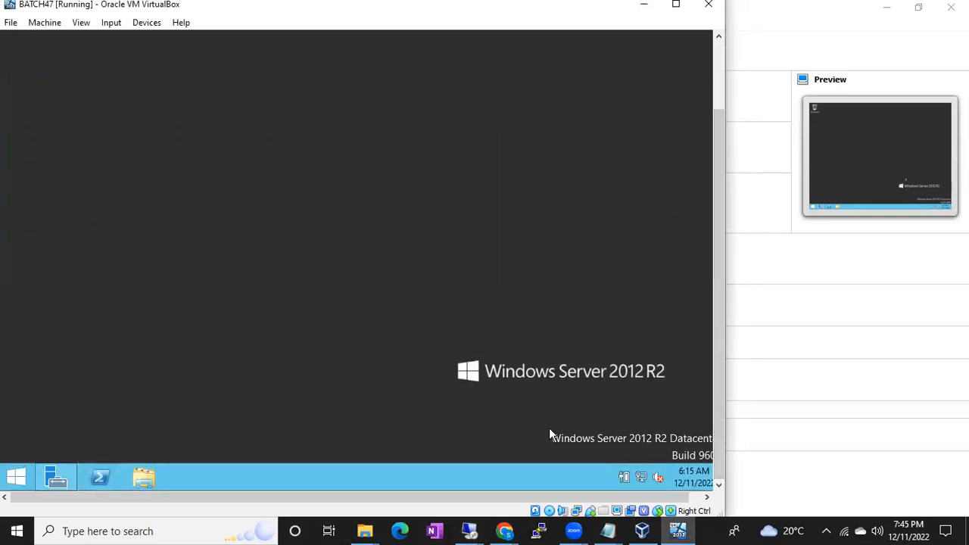
{"action": "left_click", "coordinate": [642, 531]}
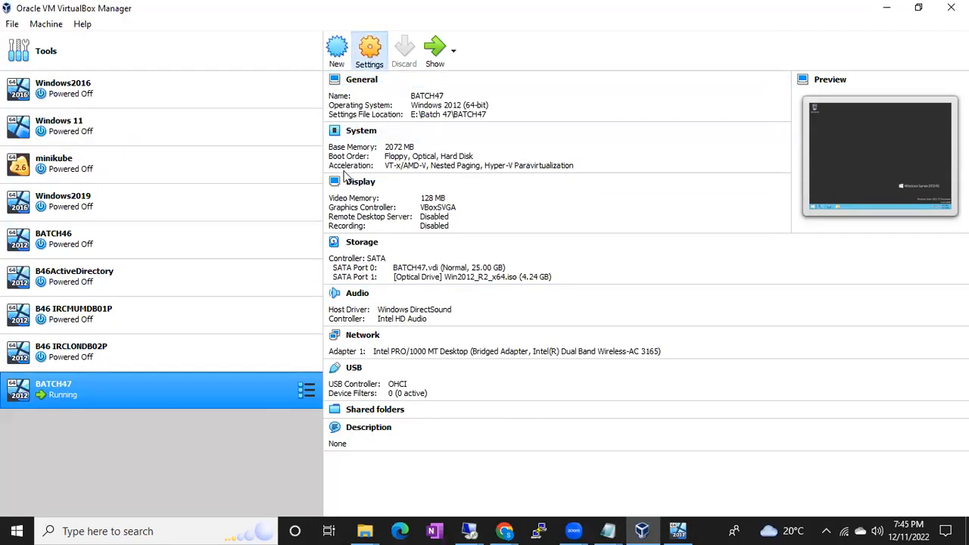
{"action": "key", "text": "ctrl+s"}
{"action": "left_click", "coordinate": [305, 239]}
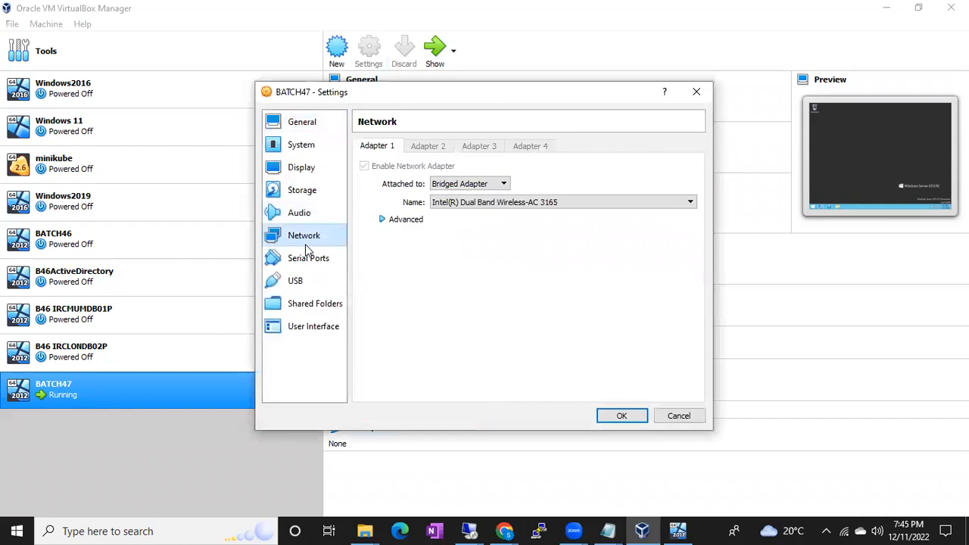
{"action": "left_click", "coordinate": [466, 206]}
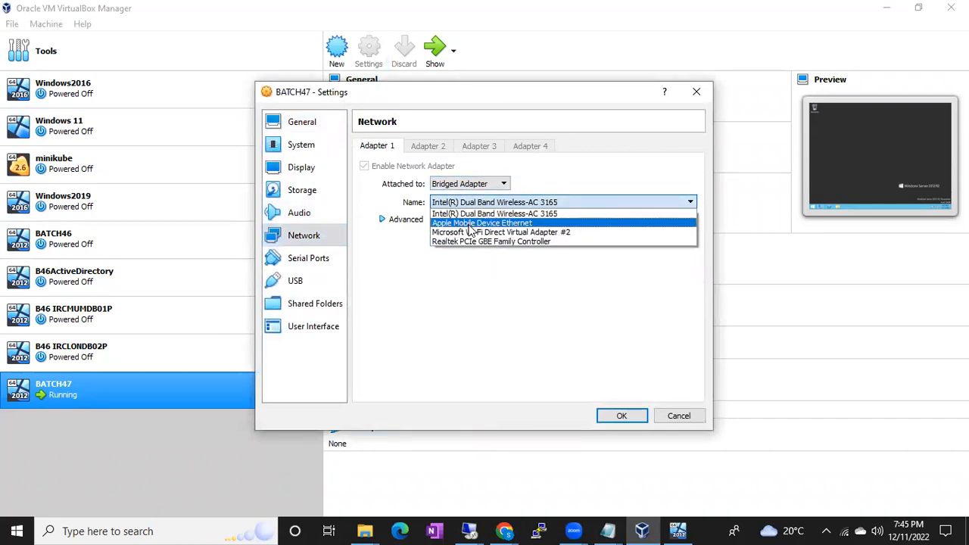
{"action": "left_click", "coordinate": [471, 236]}
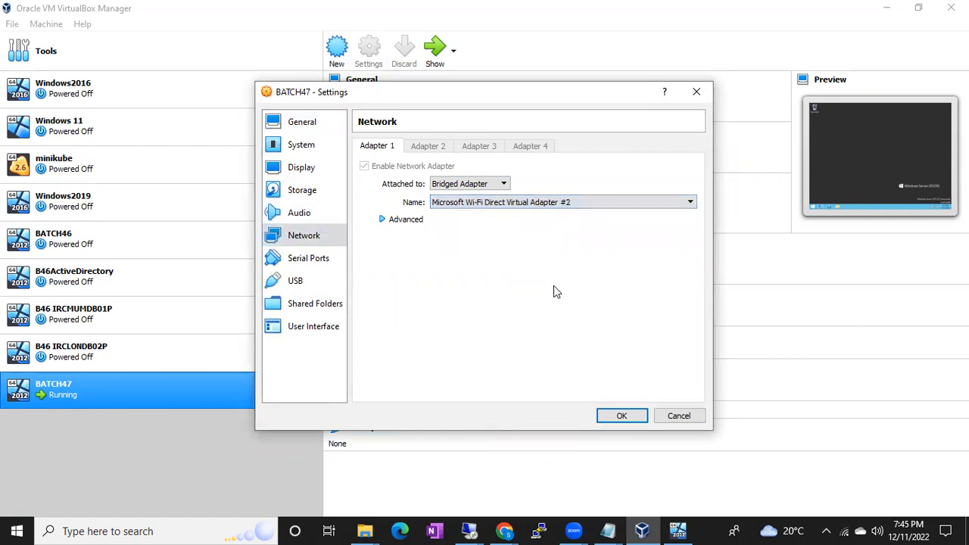
{"action": "left_click", "coordinate": [621, 415]}
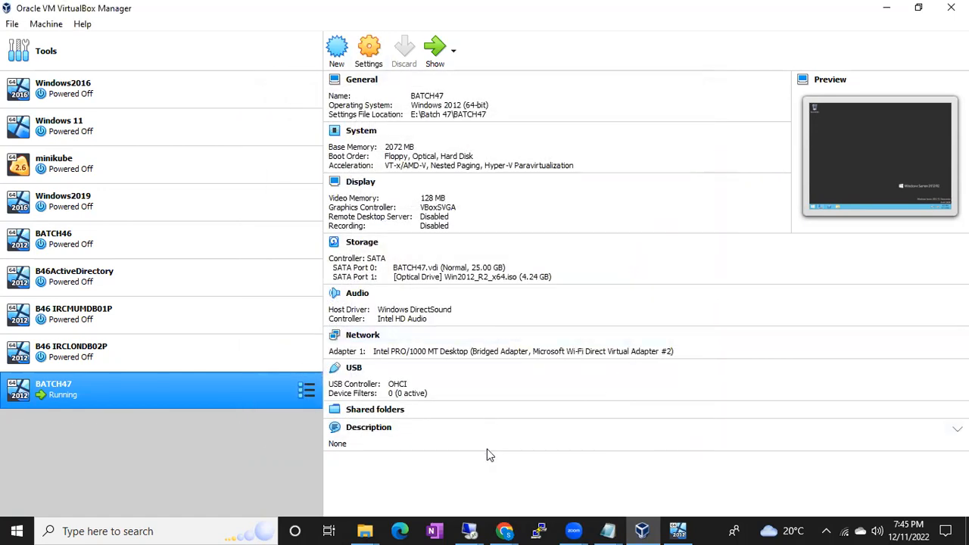
{"action": "left_click", "coordinate": [678, 530]}
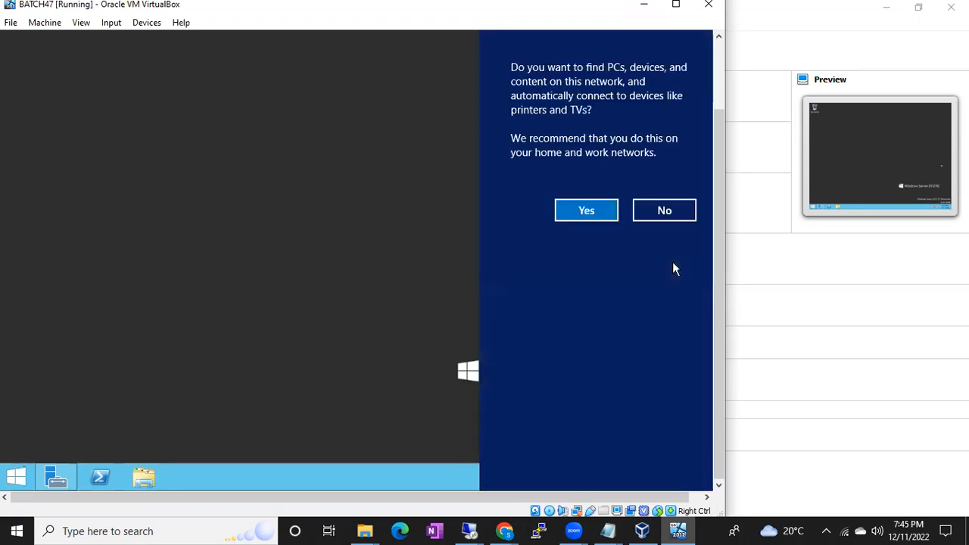
{"action": "left_click", "coordinate": [568, 214]}
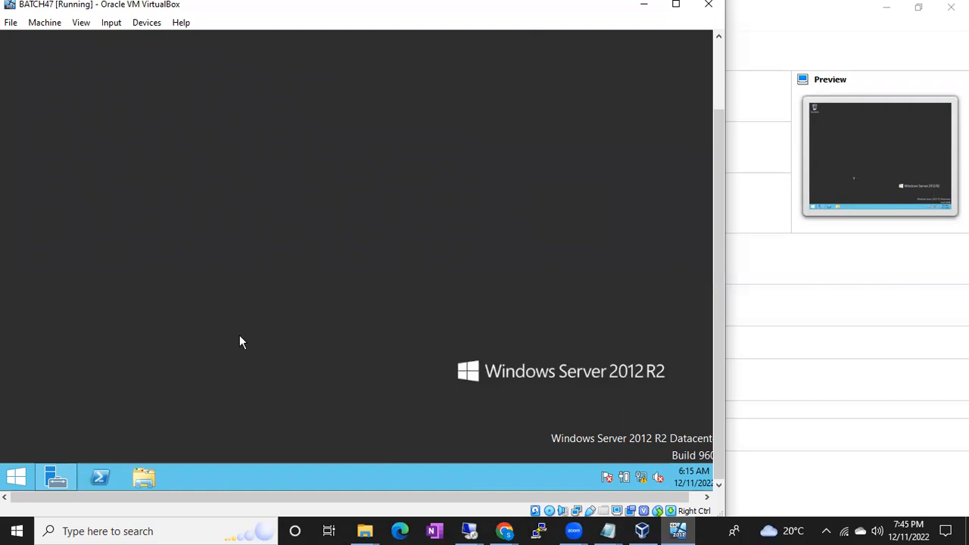
Open a command prompt on the server and run ipconfig to check its IPv4 address.
{"action": "key", "text": "super+r"}
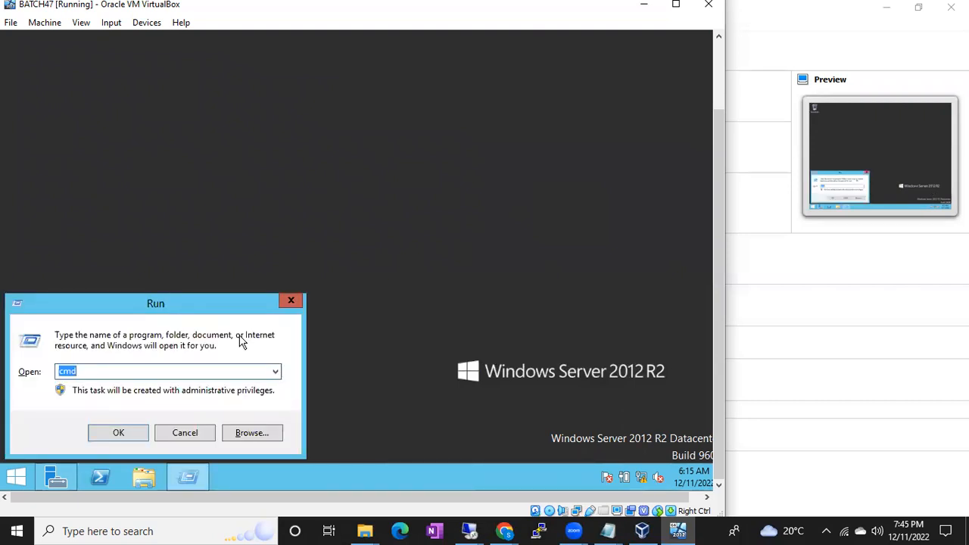
{"action": "key", "text": "Return"}
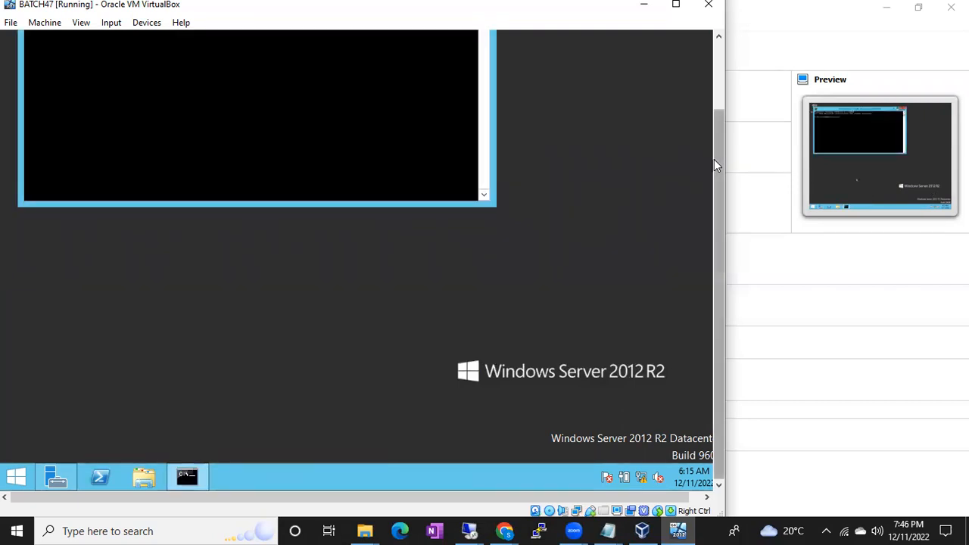
{"action": "left_click_drag", "start_coordinate": [715, 157], "coordinate": [716, 119]}
{"action": "type", "text": "ipc"}
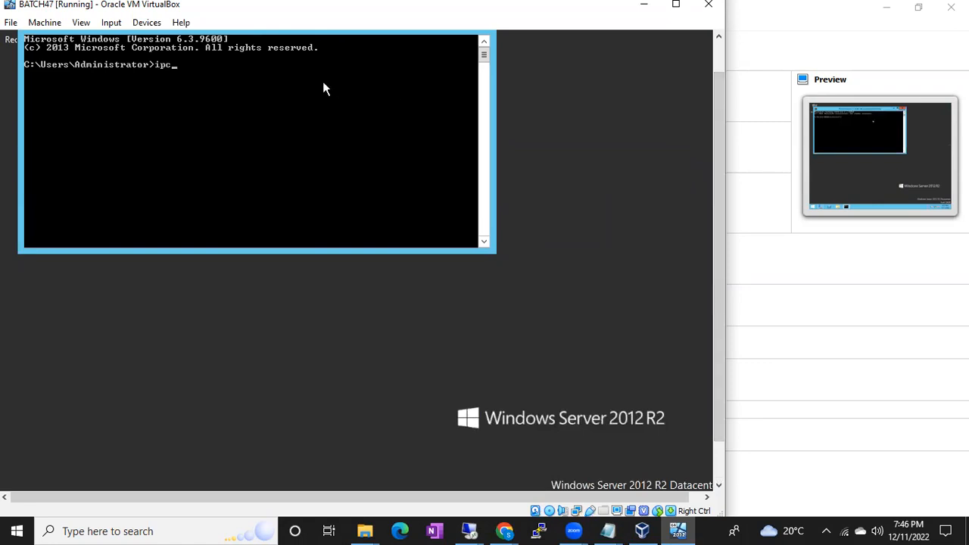
{"action": "type", "text": "onfig"}
{"action": "key", "text": "Return"}
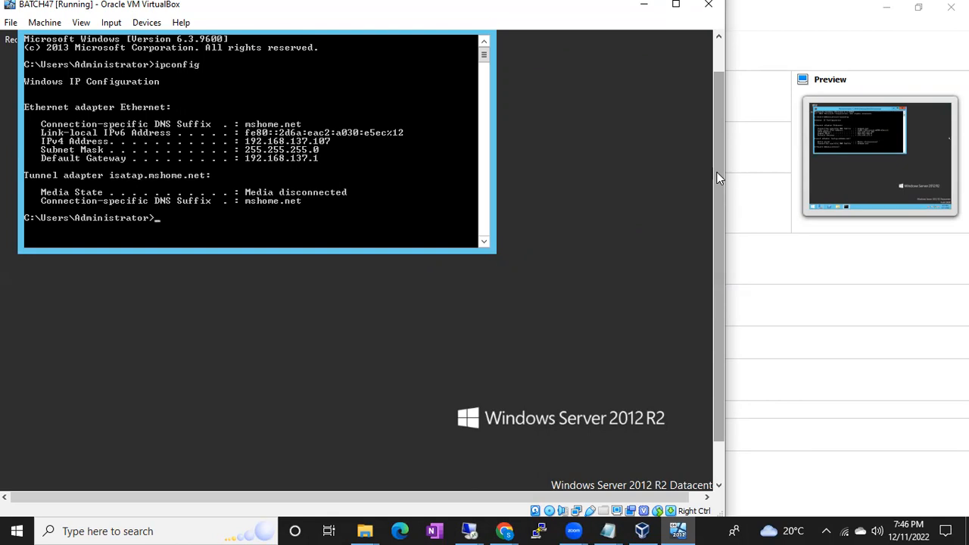
{"action": "left_click_drag", "start_coordinate": [717, 167], "coordinate": [716, 134]}
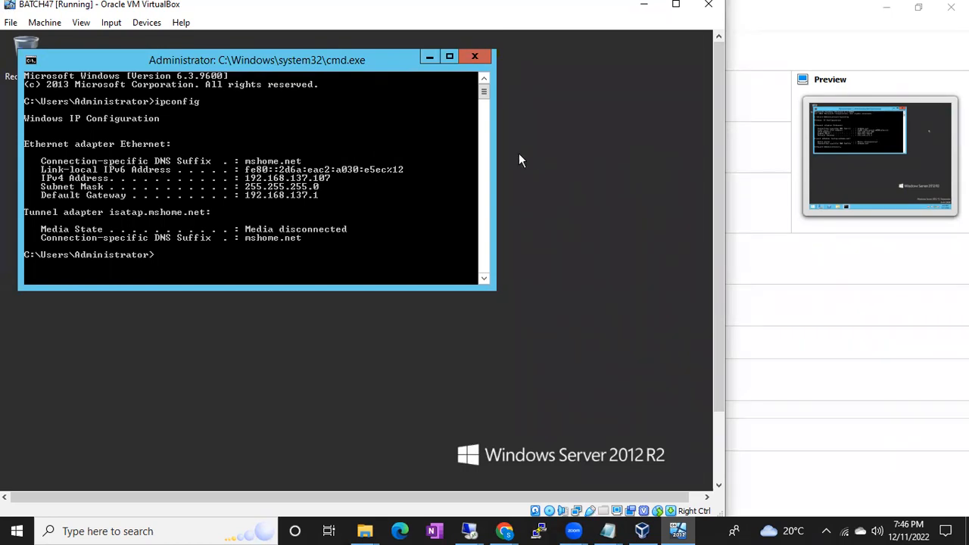
Start a Remote Desktop connection from the host to 192.168.137.107, keeping the server's ipconfig output in view.
{"action": "left_click", "coordinate": [429, 58]}
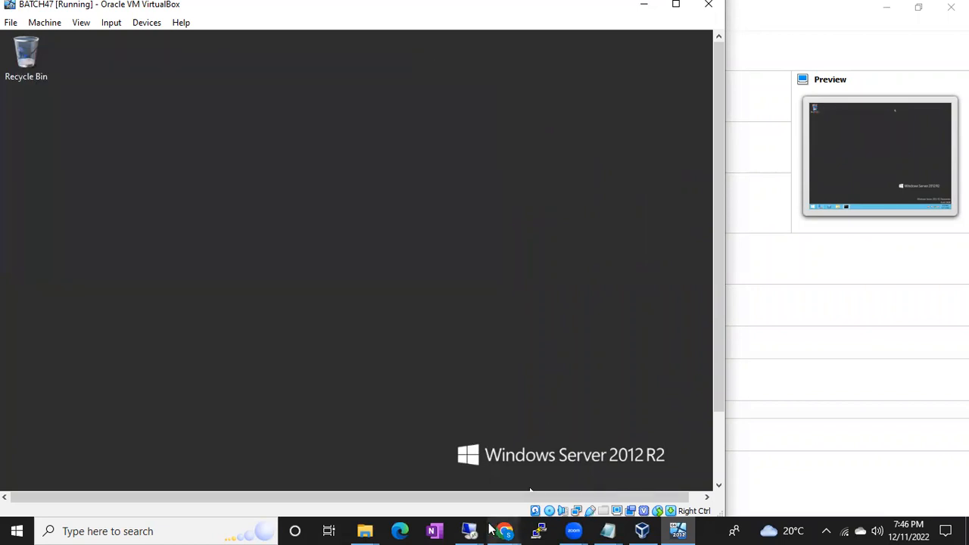
{"action": "mouse_move", "coordinate": [474, 530]}
{"action": "left_click", "coordinate": [526, 473]}
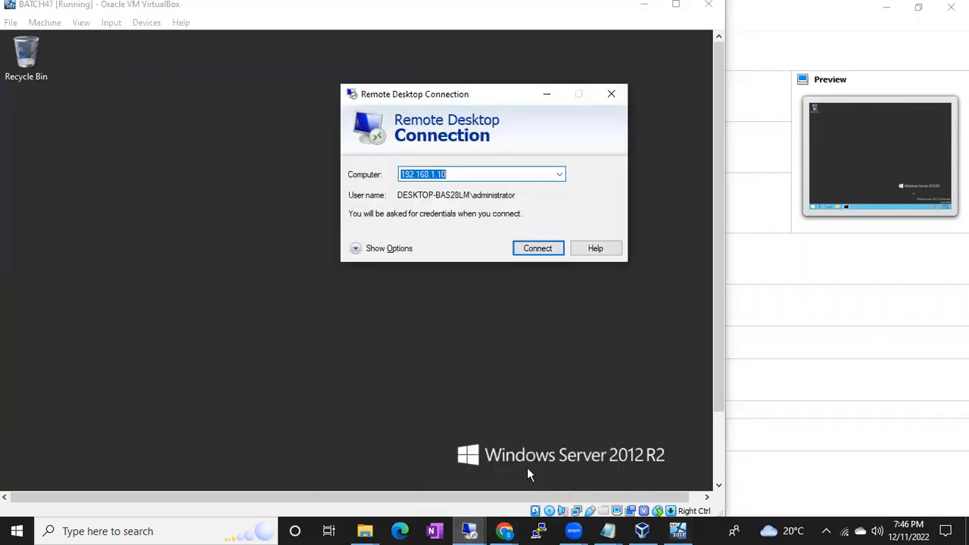
{"action": "key", "text": "alt+Tab"}
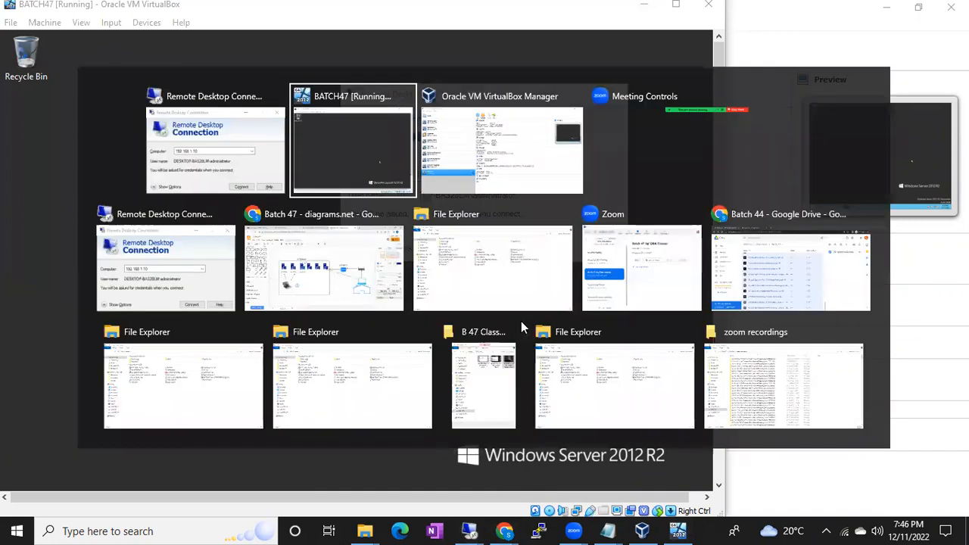
{"action": "key", "text": "alt+Tab"}
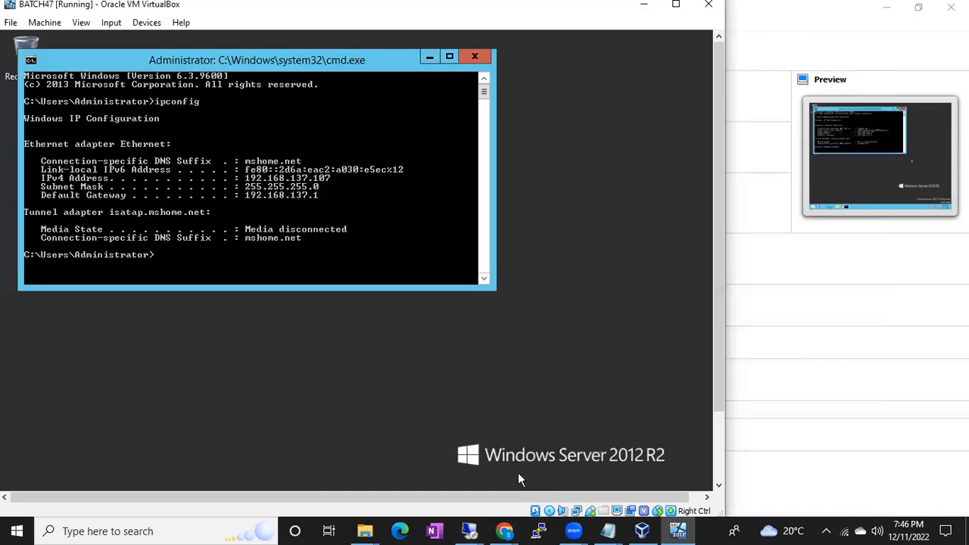
{"action": "mouse_move", "coordinate": [474, 530]}
{"action": "left_click", "coordinate": [520, 485]}
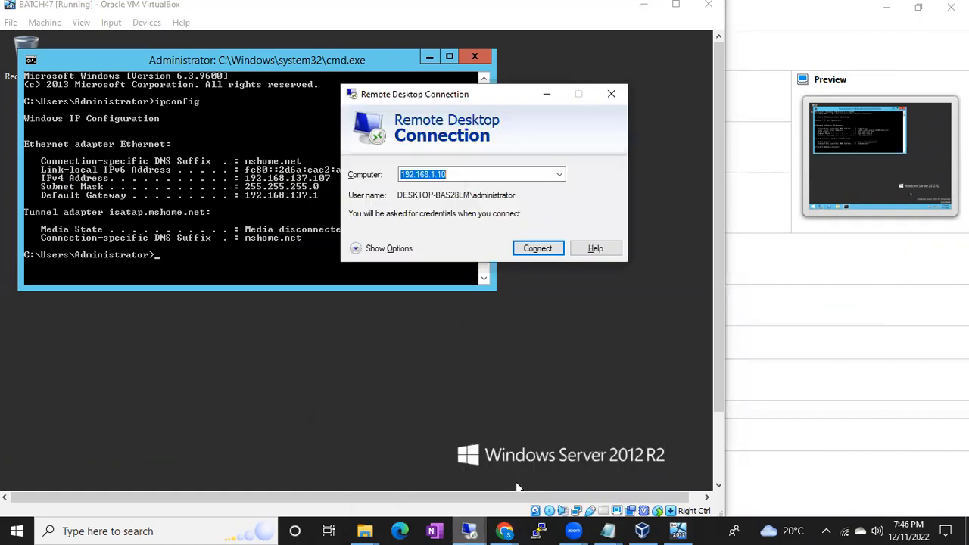
{"action": "type", "text": "192"}
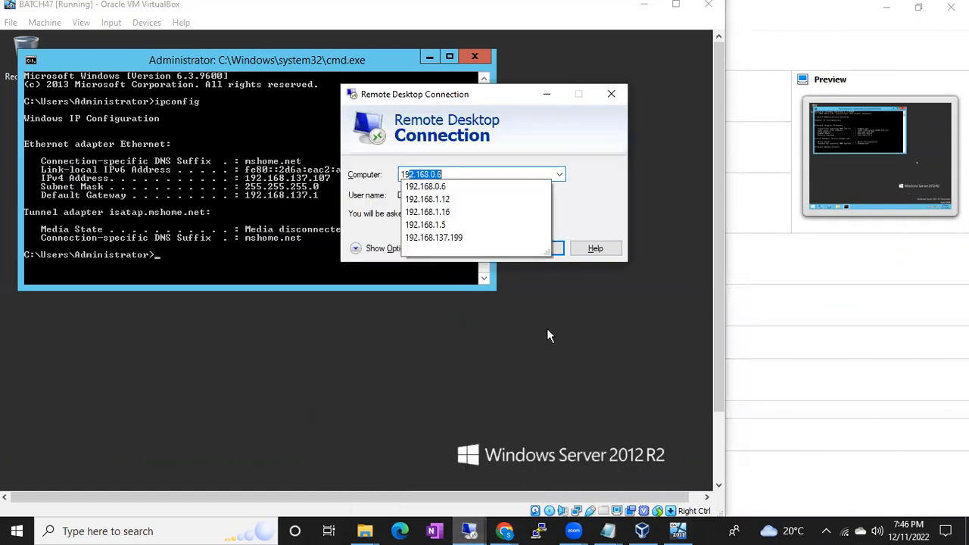
{"action": "type", "text": ".168.1"}
{"action": "type", "text": "37.107"}
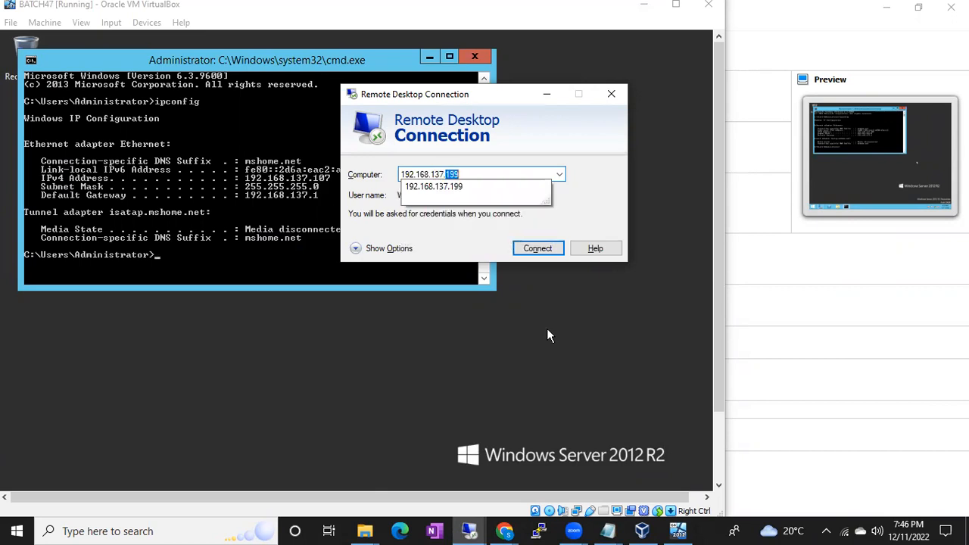
{"action": "key", "text": "Return"}
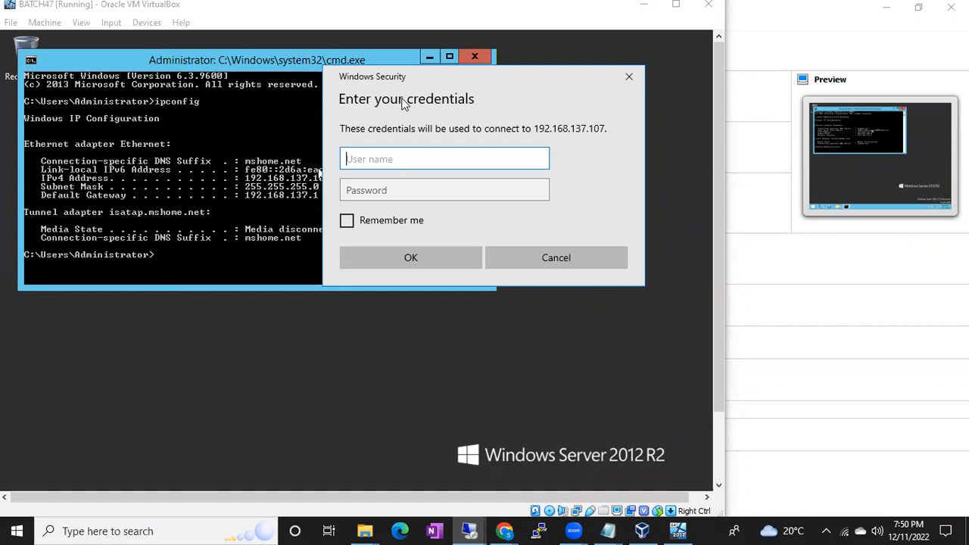
Try to sign in to 192.168.137.107 as administrator with the account password, moving the credentials prompt clear of the command output.
{"action": "left_click", "coordinate": [487, 108]}
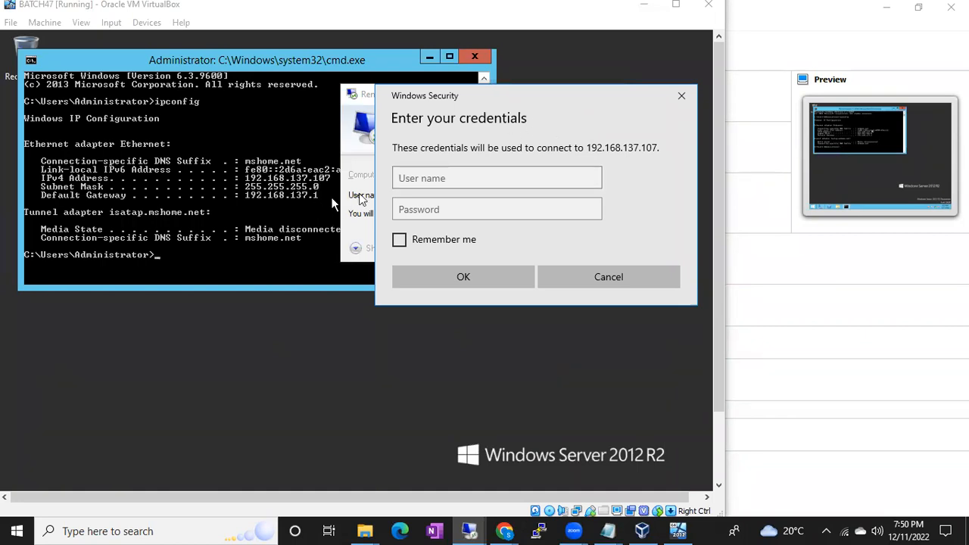
{"action": "left_click", "coordinate": [437, 180]}
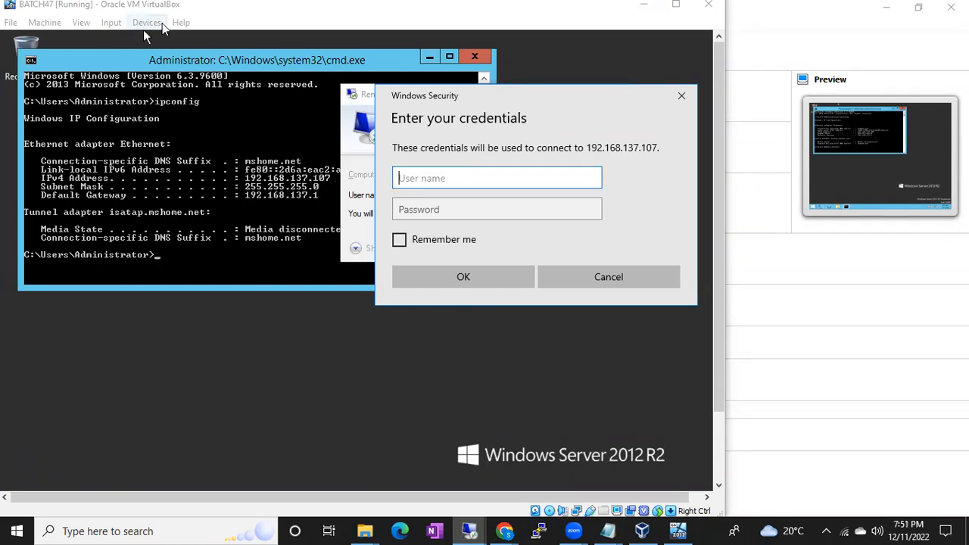
{"action": "type", "text": "administrator"}
{"action": "key", "text": "Tab"}
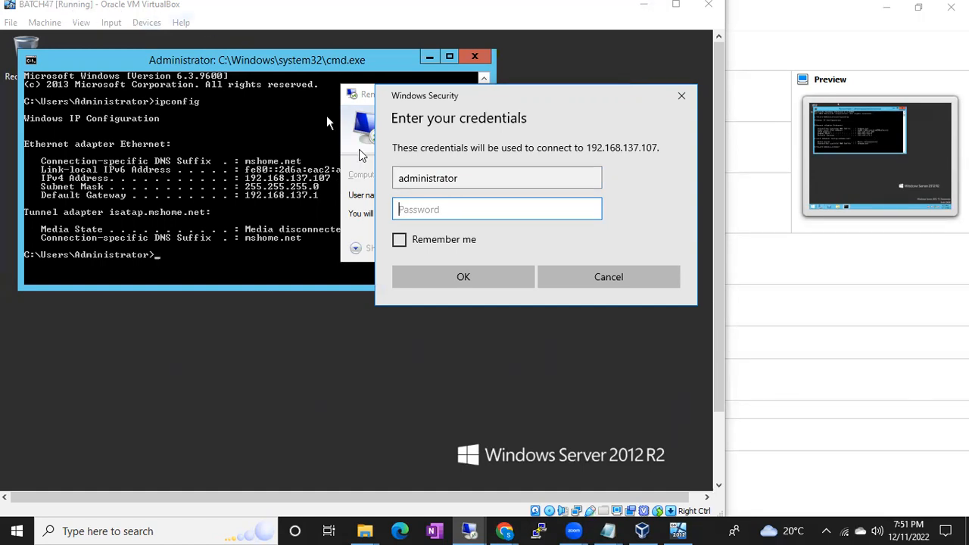
{"action": "type", "text": "•••••••••••••"}
{"action": "key", "text": "Return"}
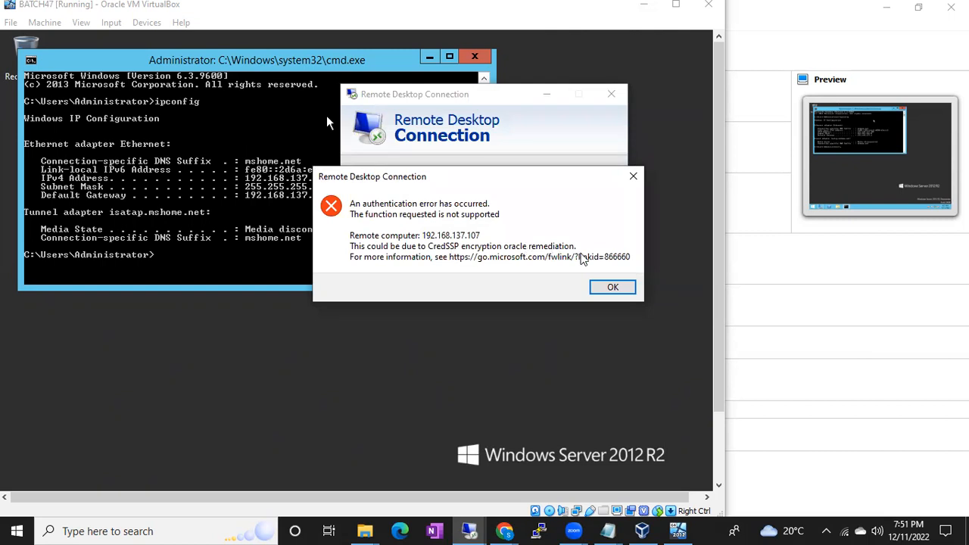
Dismiss the authentication error and minimize Remote Desktop Connection to return to the server's desktop.
{"action": "left_click", "coordinate": [612, 287]}
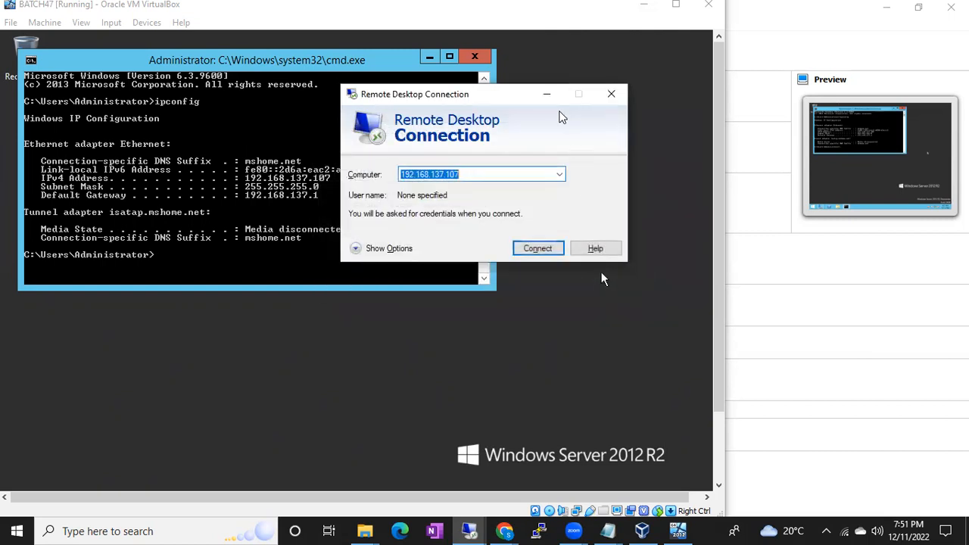
{"action": "left_click", "coordinate": [546, 94]}
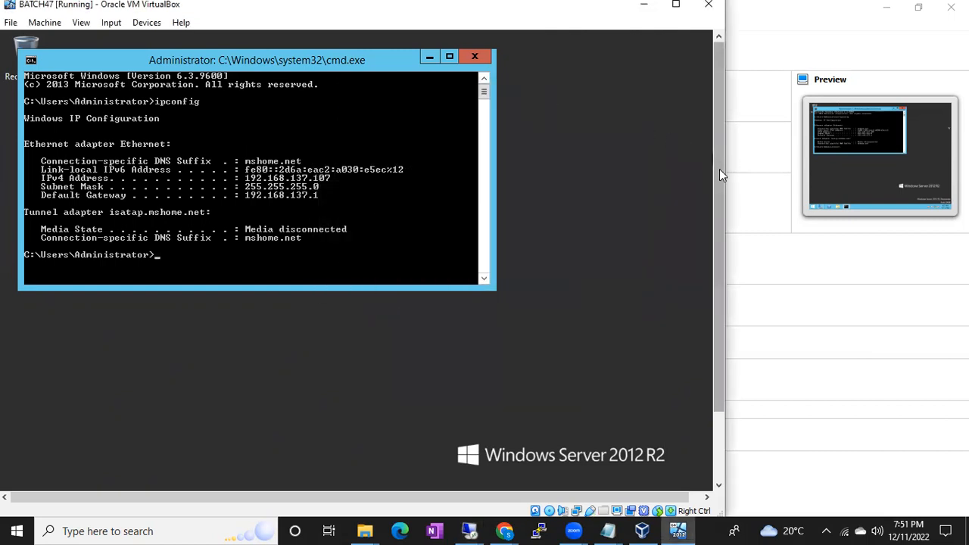
{"action": "left_click_drag", "start_coordinate": [719, 169], "coordinate": [716, 269]}
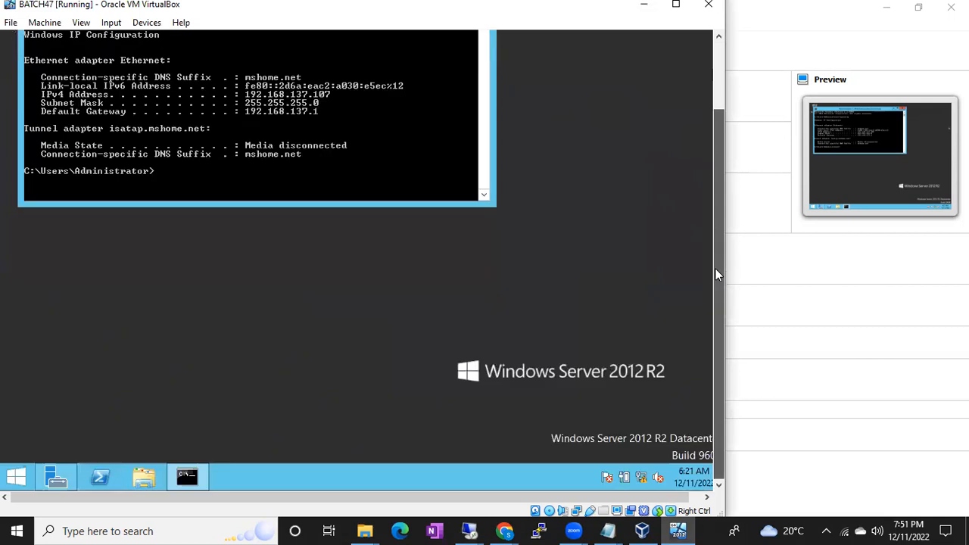
In the server's remote settings, stop requiring Network Level Authentication for Remote Desktop connections and apply the change.
{"action": "right_click", "coordinate": [19, 476]}
{"action": "left_click", "coordinate": [6, 476]}
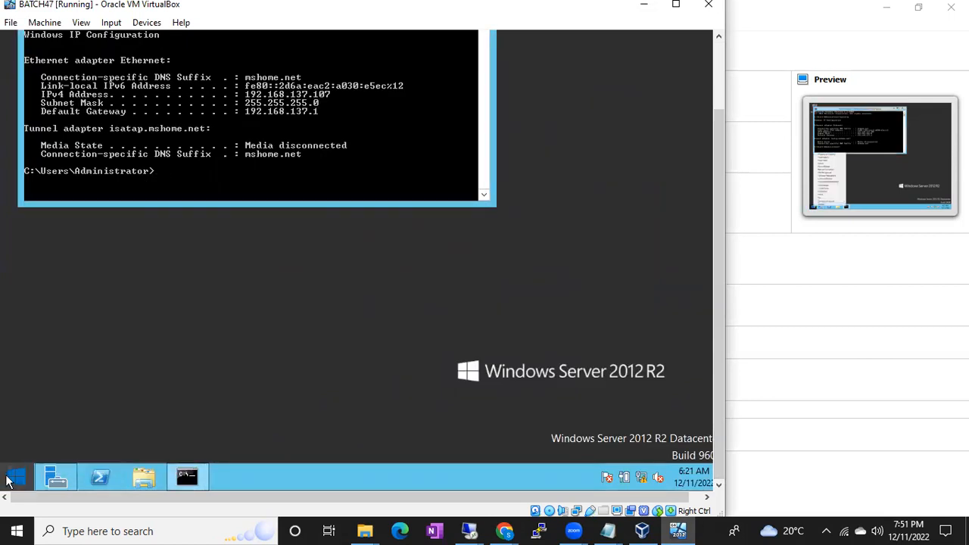
{"action": "left_click", "coordinate": [6, 481]}
{"action": "right_click", "coordinate": [121, 199]}
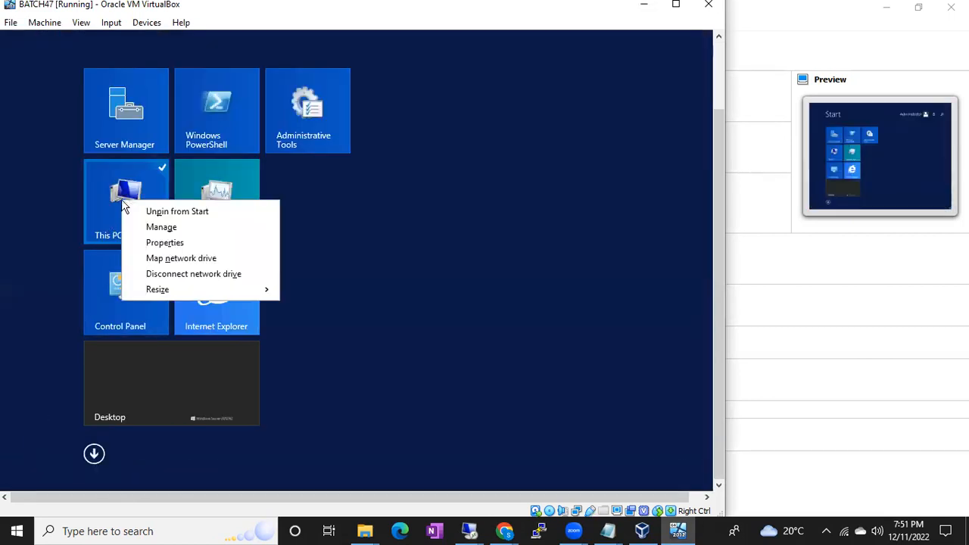
{"action": "left_click", "coordinate": [163, 242]}
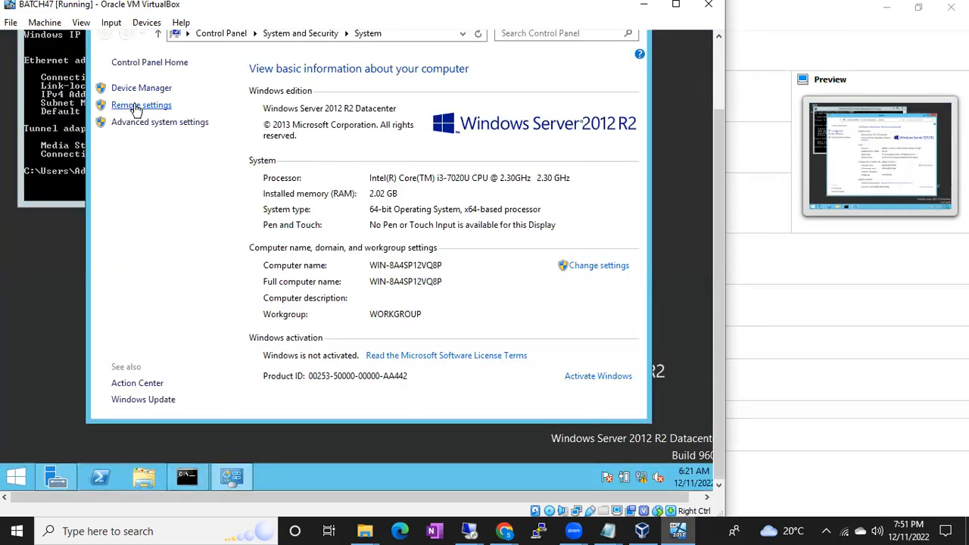
{"action": "left_click", "coordinate": [137, 107]}
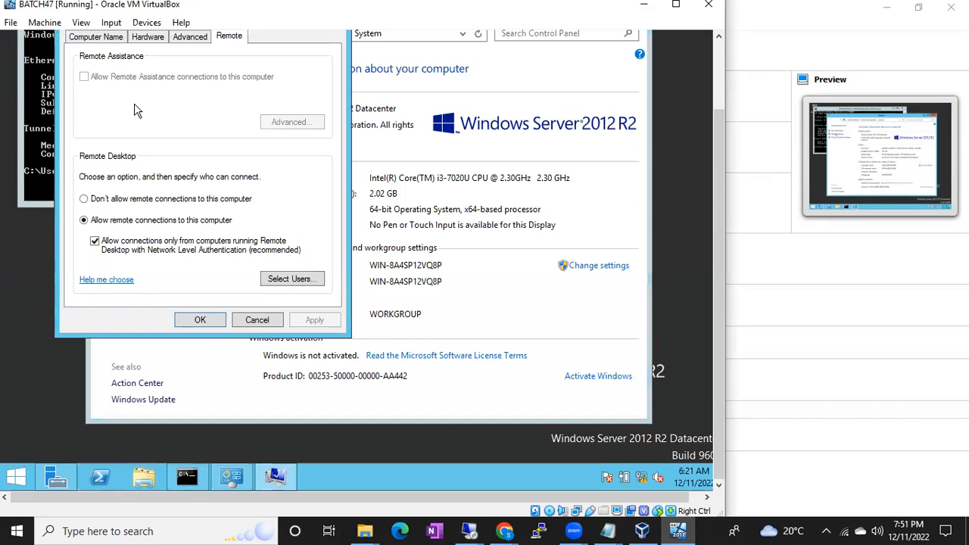
{"action": "left_click", "coordinate": [95, 241]}
{"action": "left_click", "coordinate": [309, 324]}
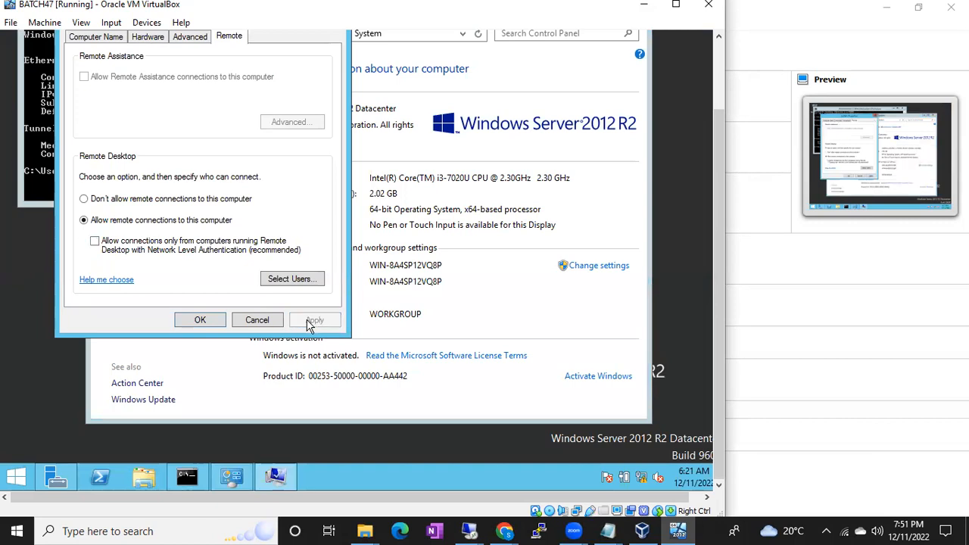
{"action": "left_click", "coordinate": [198, 322]}
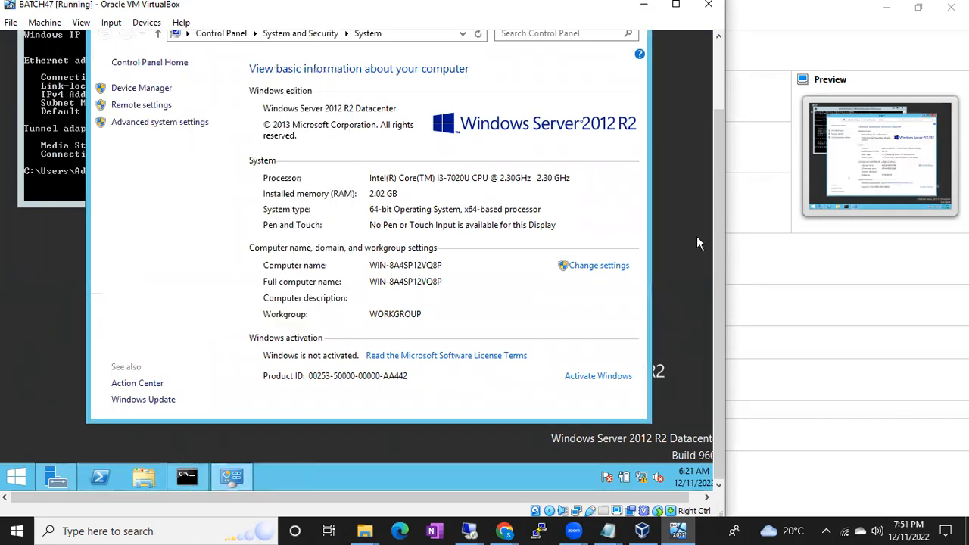
Minimize the System window and run ipconfig again in the server's command prompt.
{"action": "left_click_drag", "start_coordinate": [721, 237], "coordinate": [695, 138]}
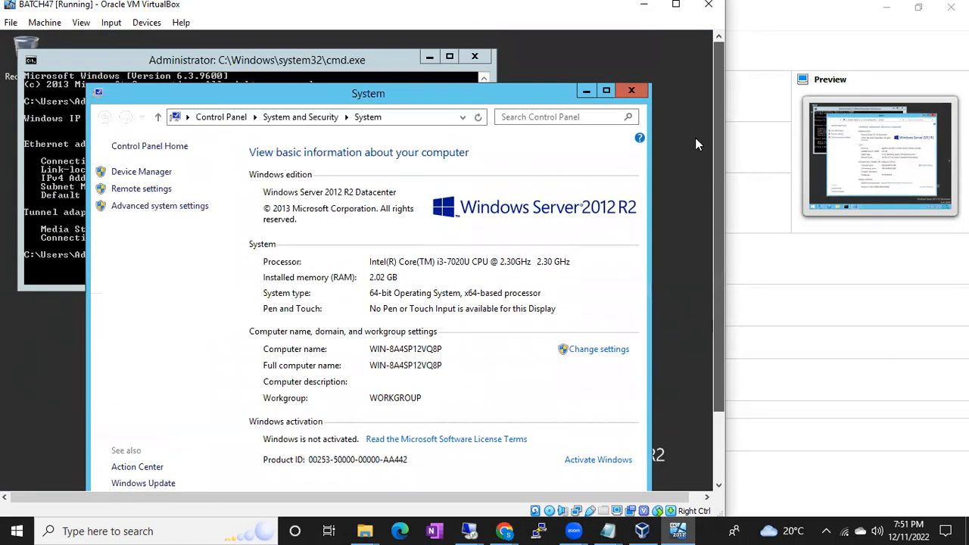
{"action": "left_click", "coordinate": [586, 90]}
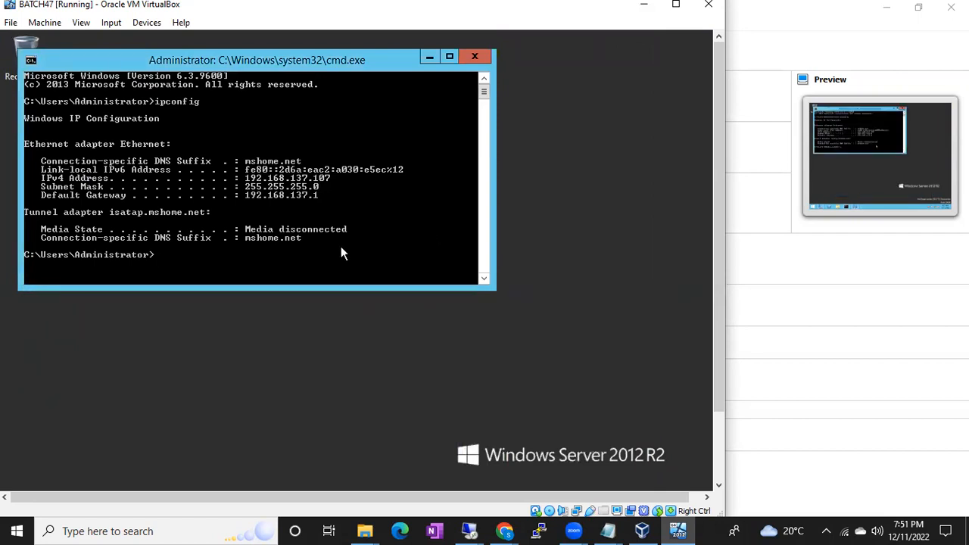
{"action": "key", "text": "Up"}
{"action": "key", "text": "Return"}
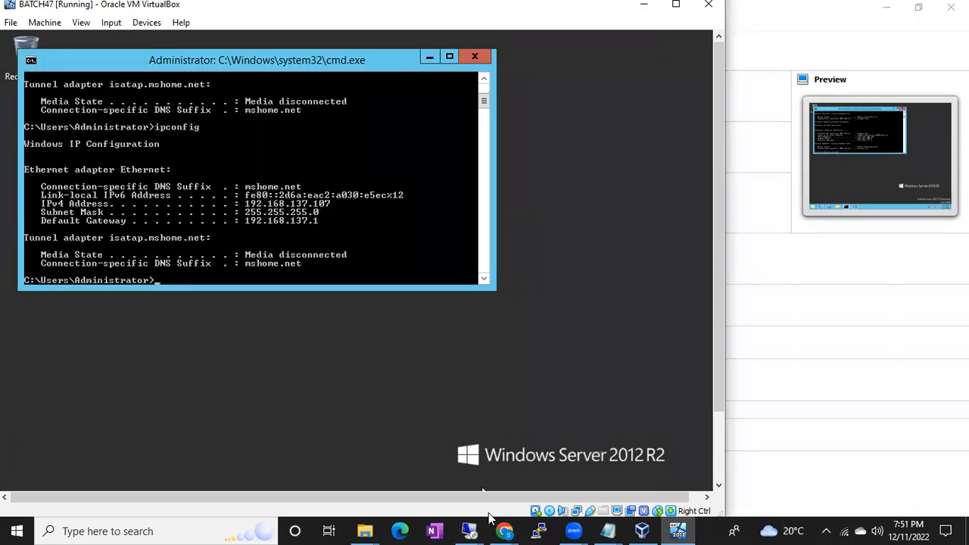
Connect to 192.168.137.107 over Remote Desktop as administrator with the account password, accepting the connection despite the certificate errors.
{"action": "left_click", "coordinate": [471, 530]}
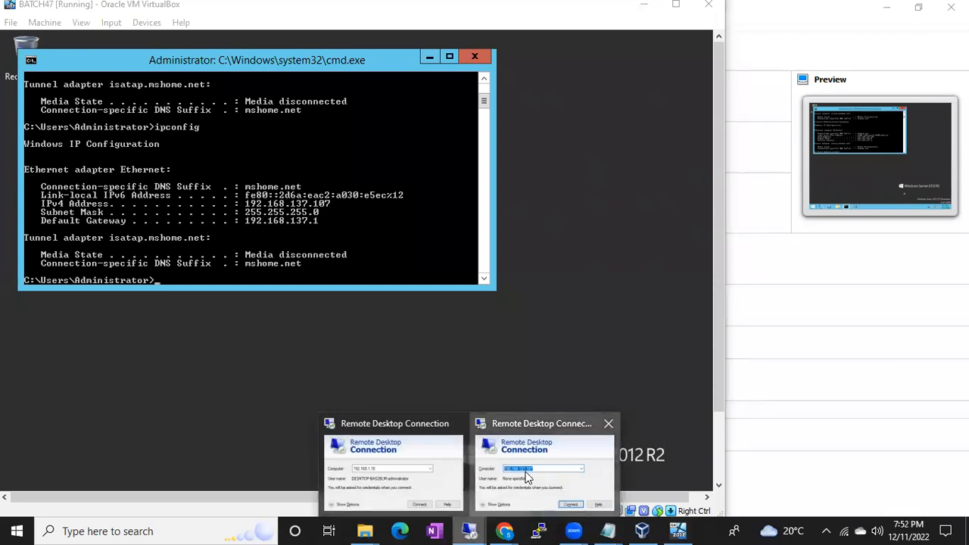
{"action": "left_click", "coordinate": [522, 478]}
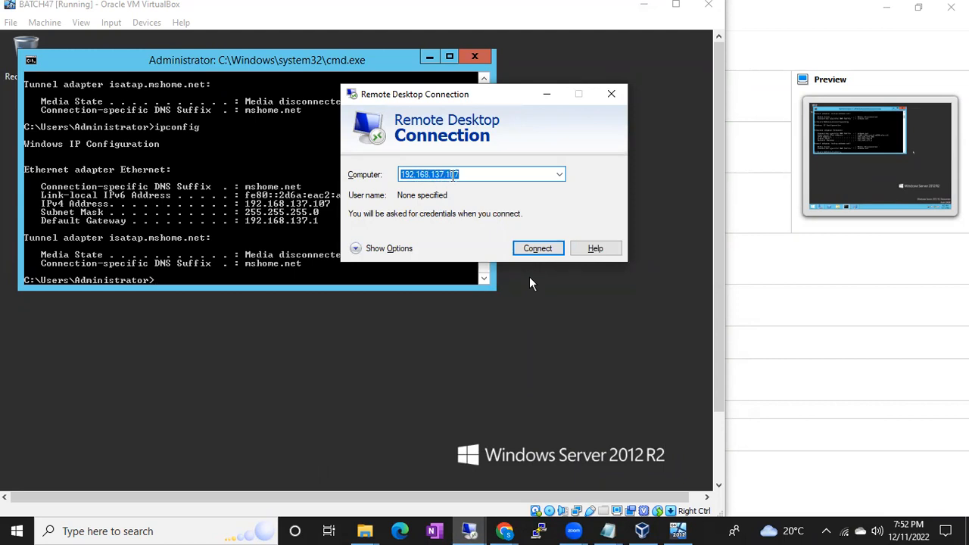
{"action": "left_click", "coordinate": [538, 250]}
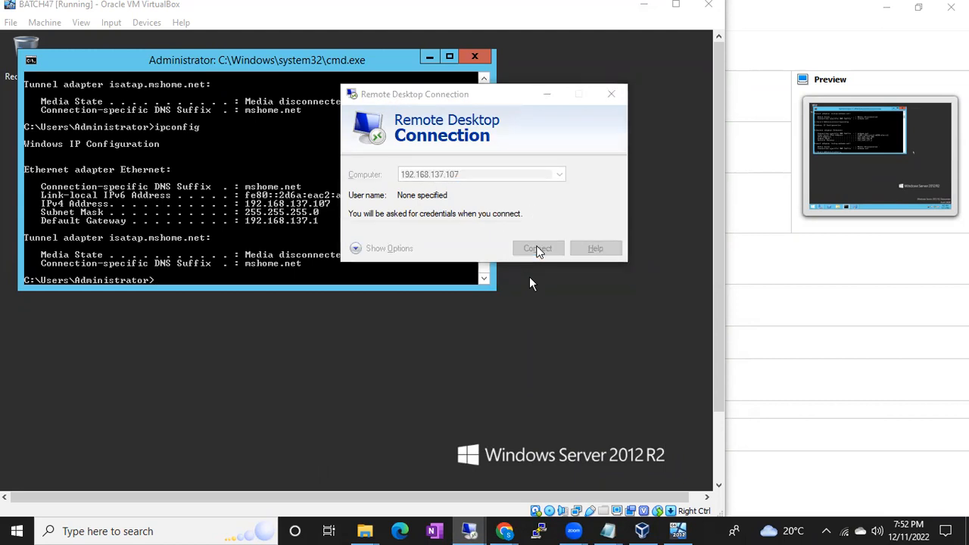
{"action": "type", "text": "adm"}
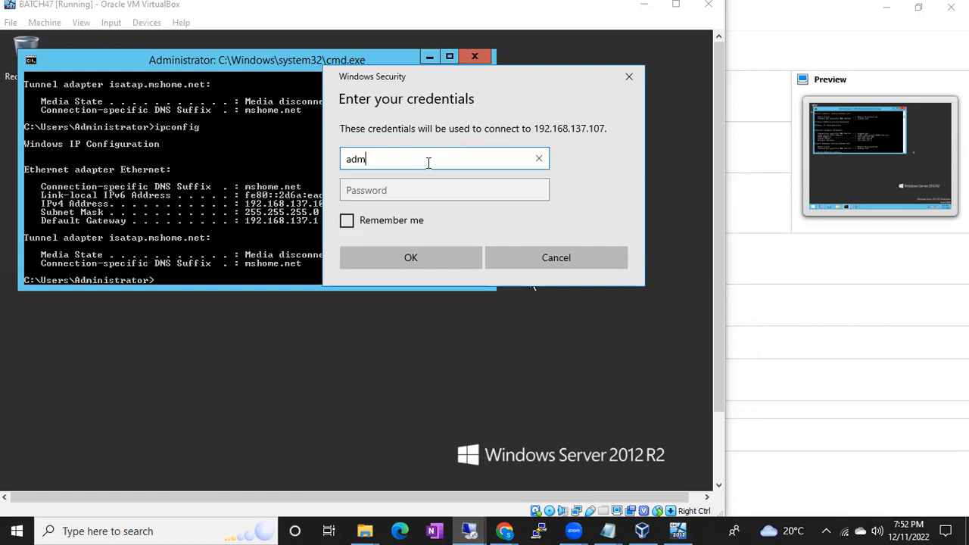
{"action": "type", "text": "inistrator"}
{"action": "key", "text": "Tab"}
{"action": "type", "text": "*************"}
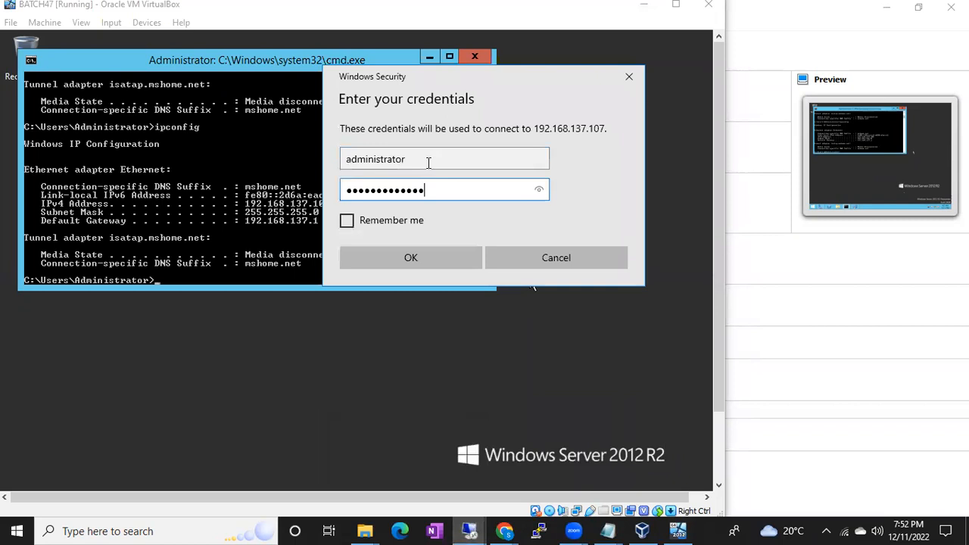
{"action": "key", "text": "Return"}
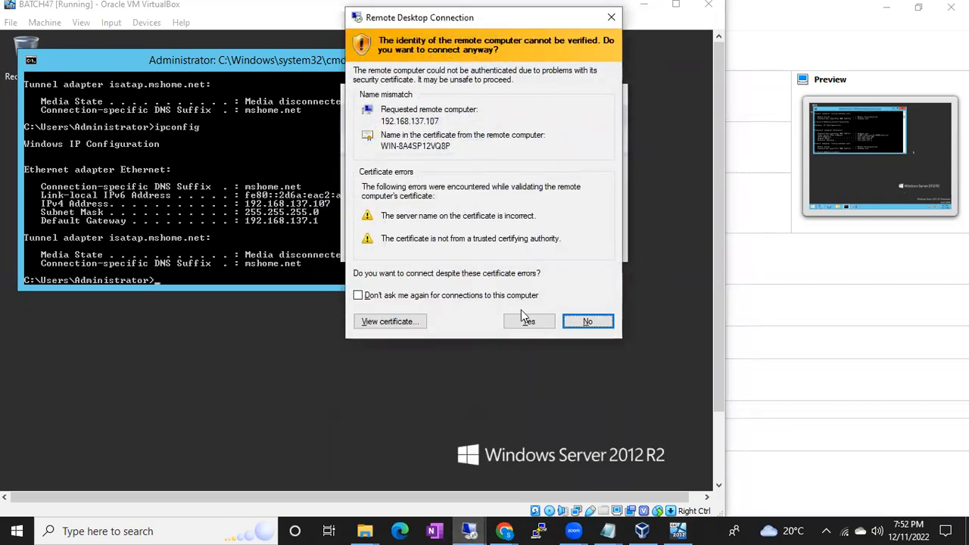
{"action": "left_click", "coordinate": [528, 322]}
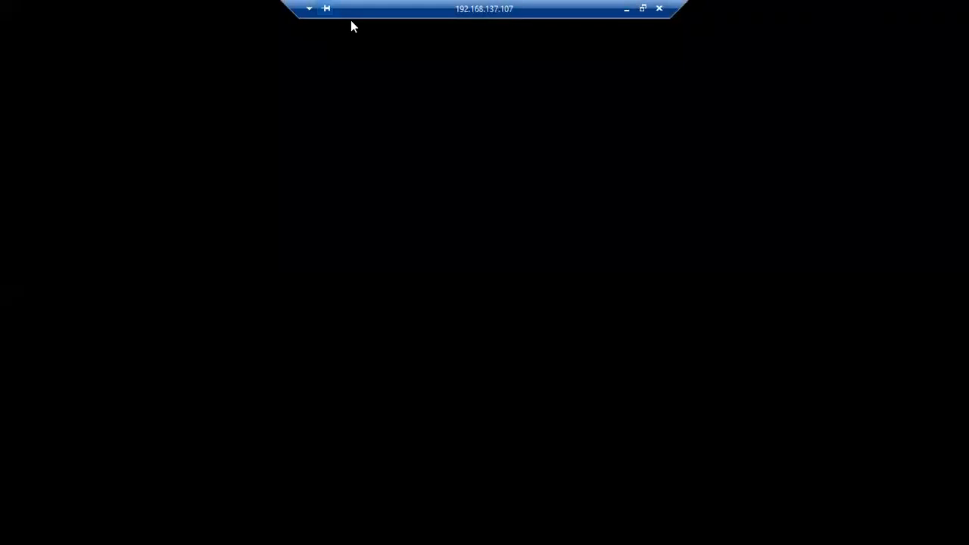
Move the full-screen session's connection bar aside and minimize the remote session to return to the virtual machine window.
{"action": "left_click_drag", "start_coordinate": [350, 23], "coordinate": [692, 23]}
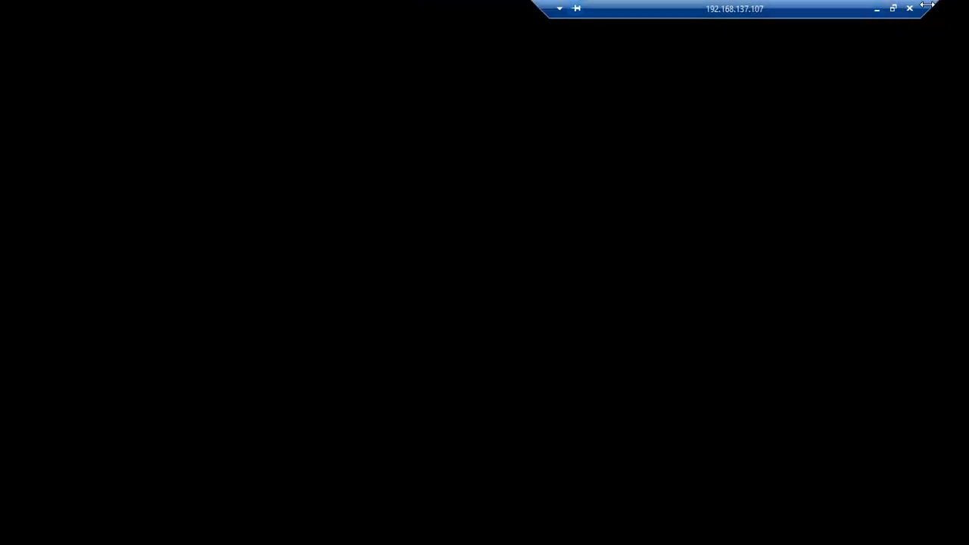
{"action": "left_click_drag", "start_coordinate": [927, 6], "coordinate": [868, 10]}
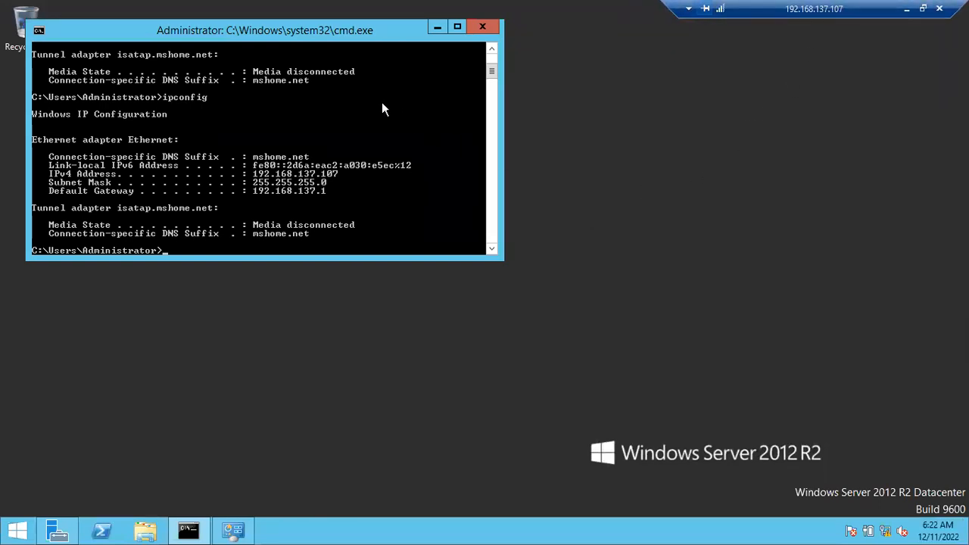
{"action": "left_click", "coordinate": [908, 10]}
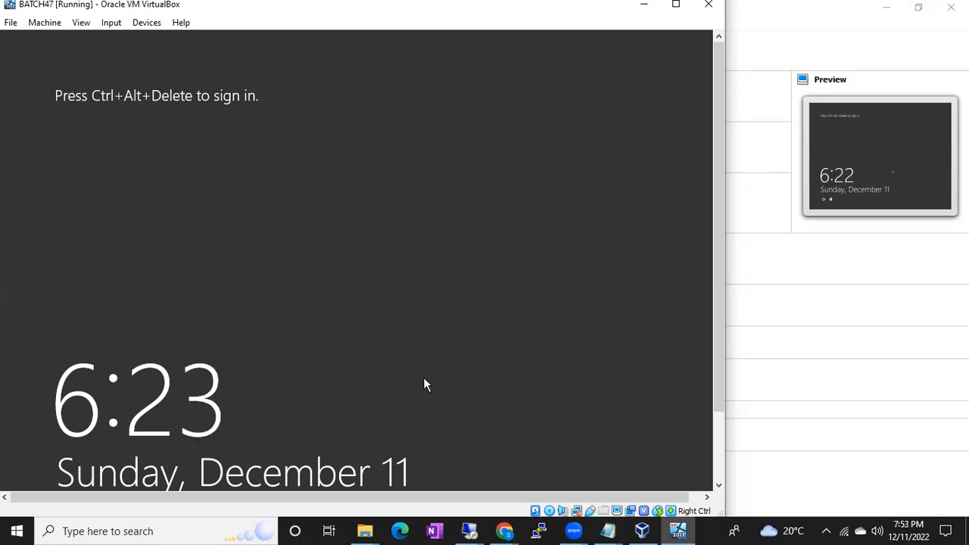
Search the host for rdp, open a new Remote Desktop Connection, and try connecting to 192.168.137.199 before cancelling the attempt.
{"action": "left_click", "coordinate": [21, 528]}
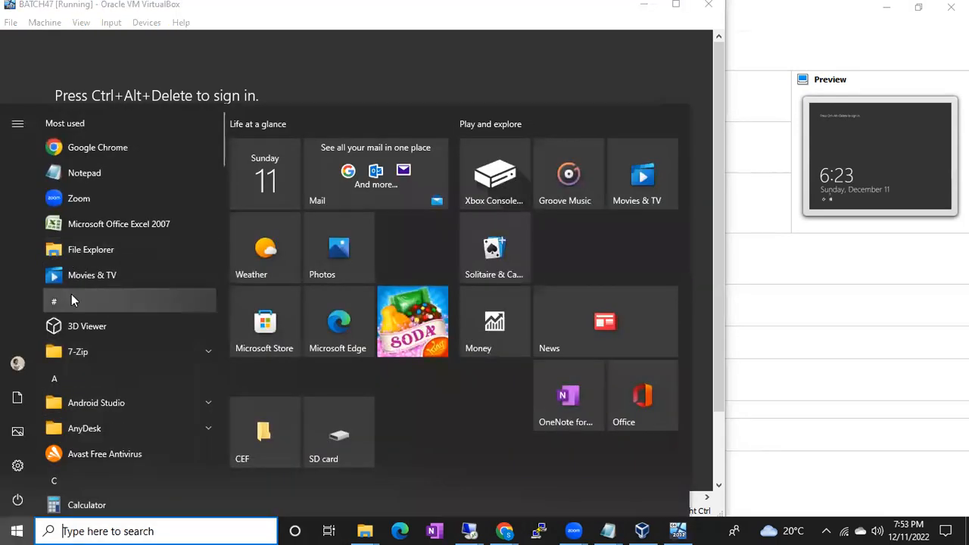
{"action": "type", "text": "rdp"}
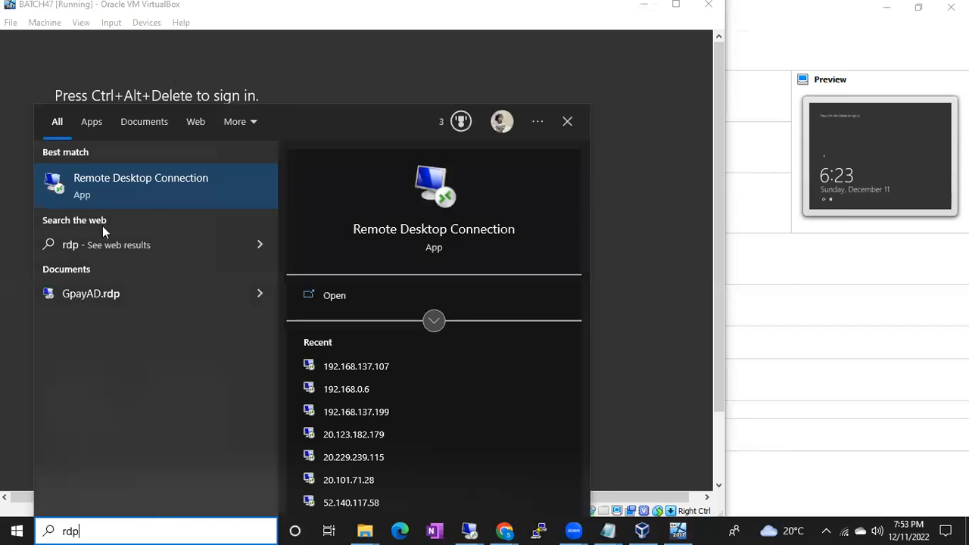
{"action": "left_click", "coordinate": [135, 183]}
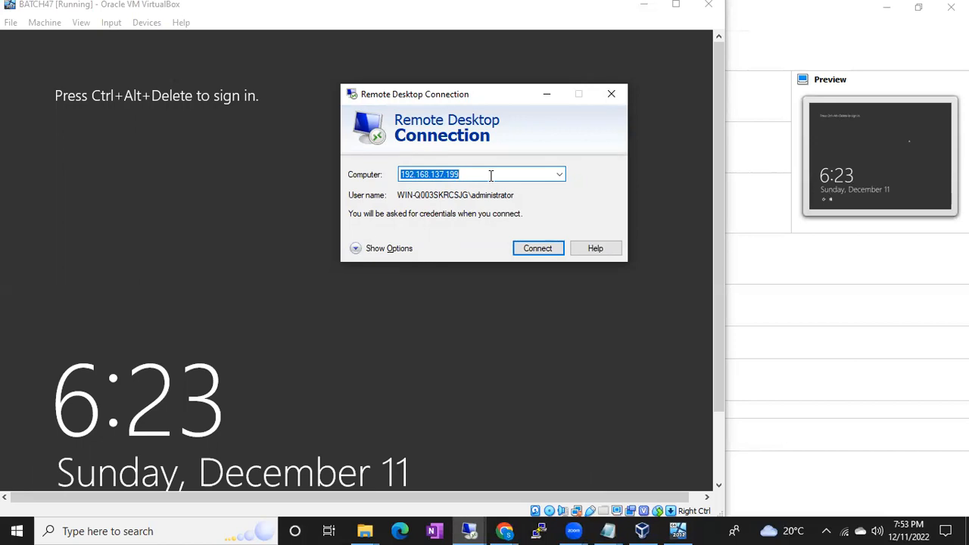
{"action": "left_click", "coordinate": [533, 247]}
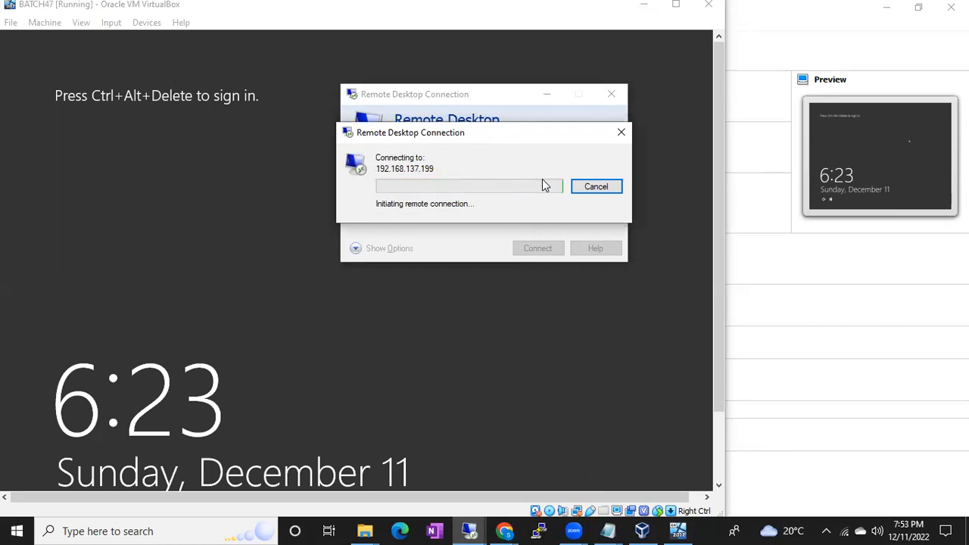
{"action": "left_click", "coordinate": [573, 189]}
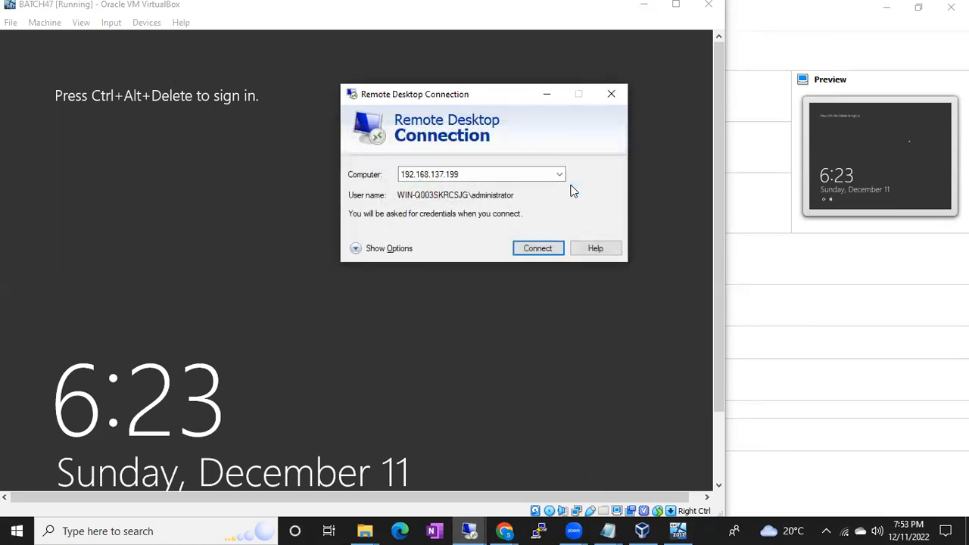
Review the recent computers offered in the new Remote Desktop Connection window and minimize the window.
{"action": "left_click", "coordinate": [563, 173]}
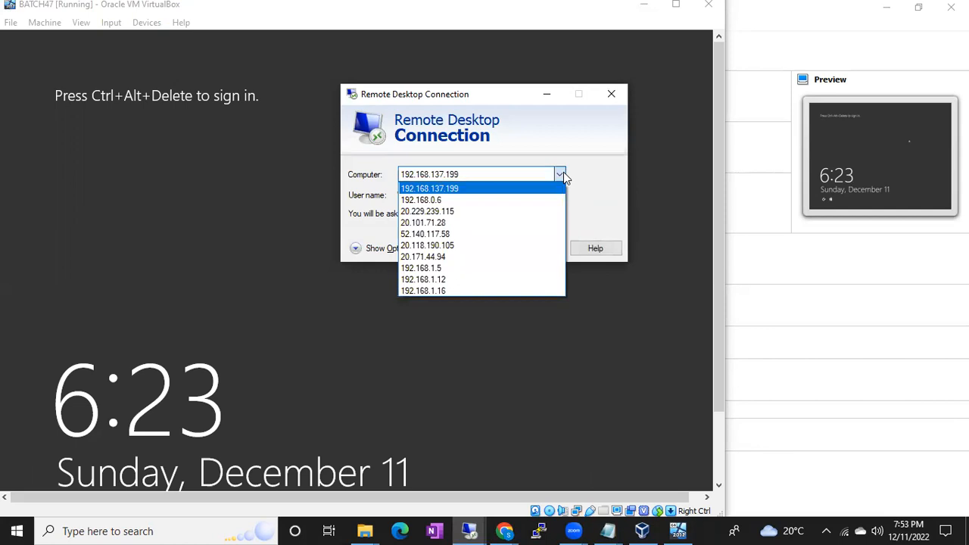
{"action": "left_click", "coordinate": [547, 140]}
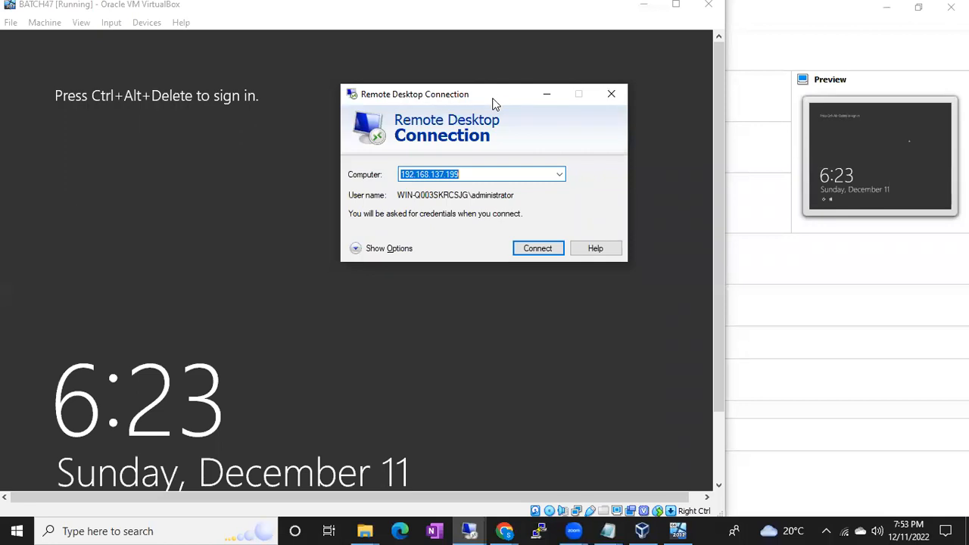
{"action": "left_click", "coordinate": [752, 379]}
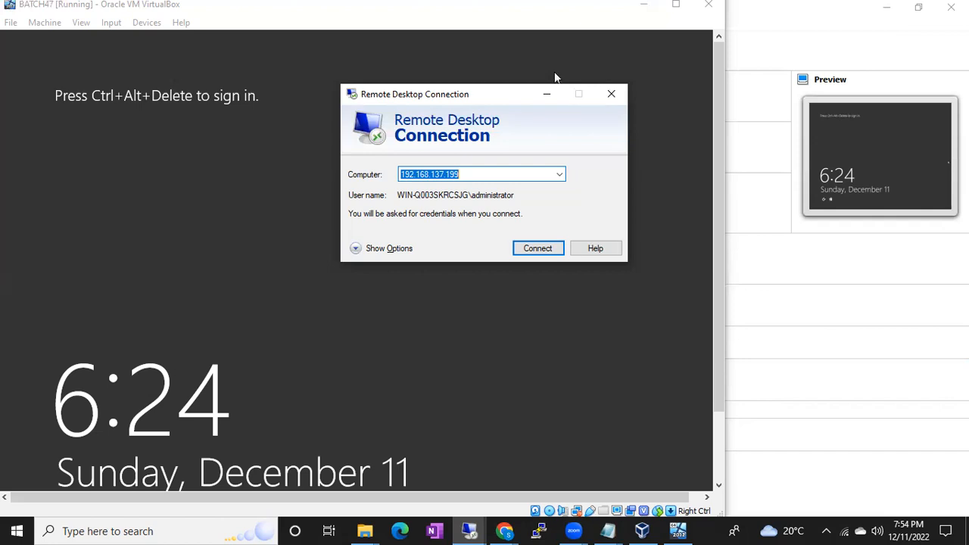
{"action": "left_click", "coordinate": [521, 44]}
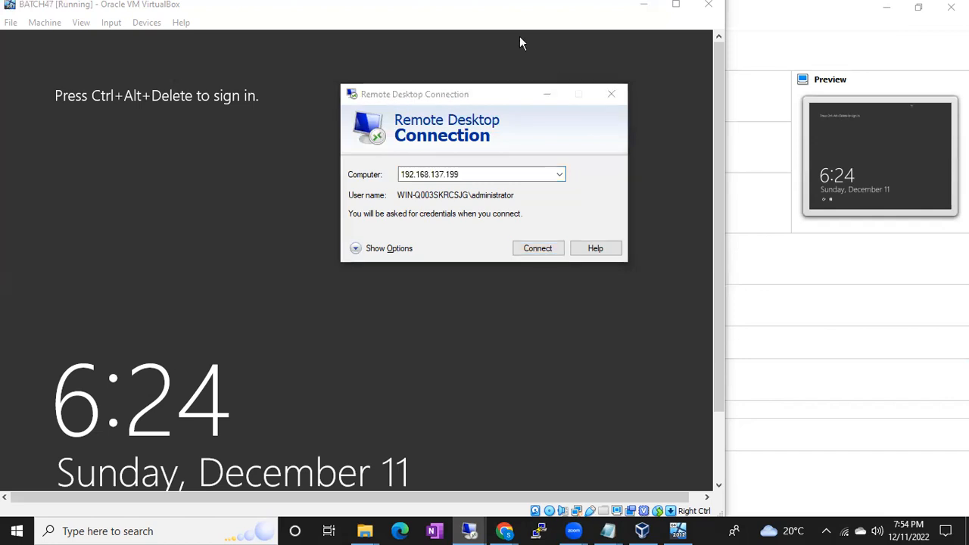
{"action": "left_click", "coordinate": [551, 99]}
{"action": "left_click", "coordinate": [548, 95]}
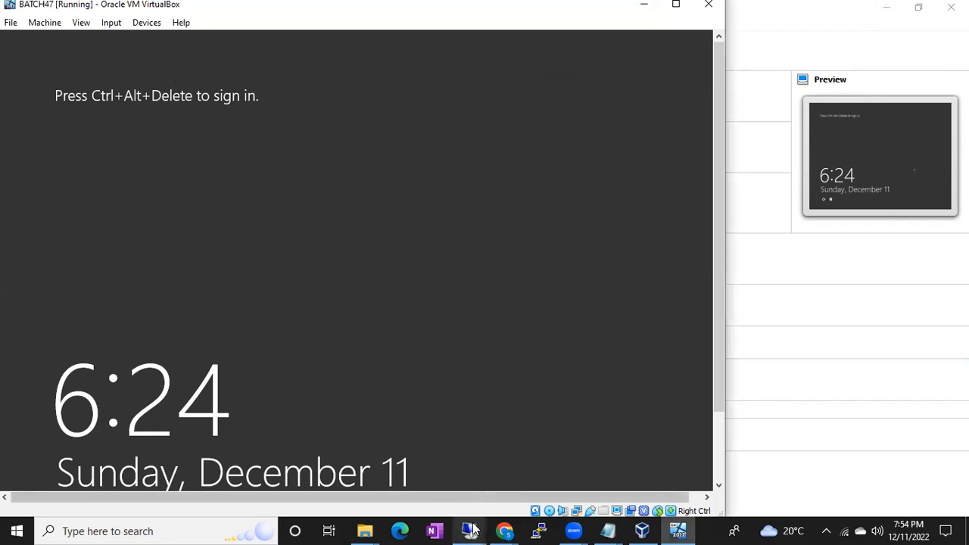
Restore the 192.168.137.107 remote session to view its desktop, and minimize it to return to the virtual machine's console.
{"action": "mouse_move", "coordinate": [471, 529]}
{"action": "left_click", "coordinate": [488, 478]}
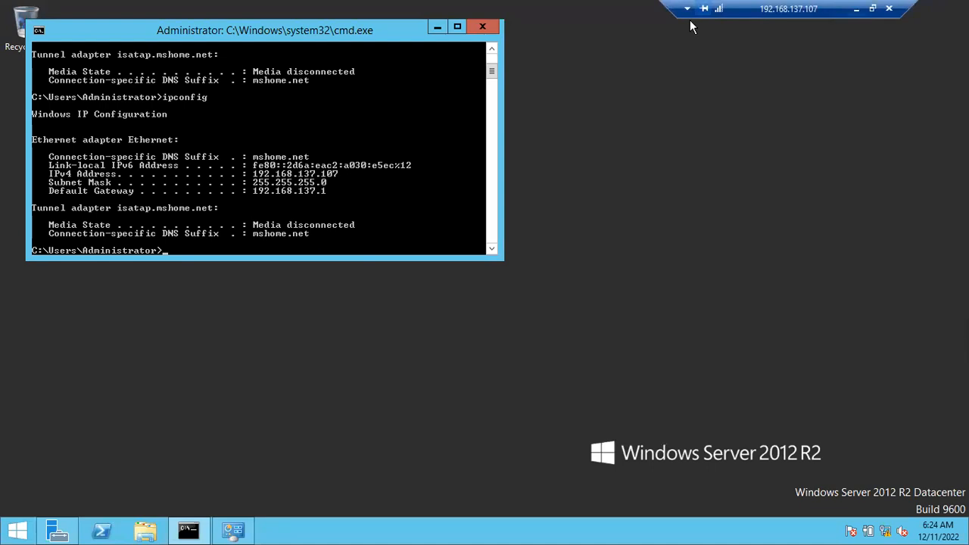
{"action": "left_click", "coordinate": [856, 9]}
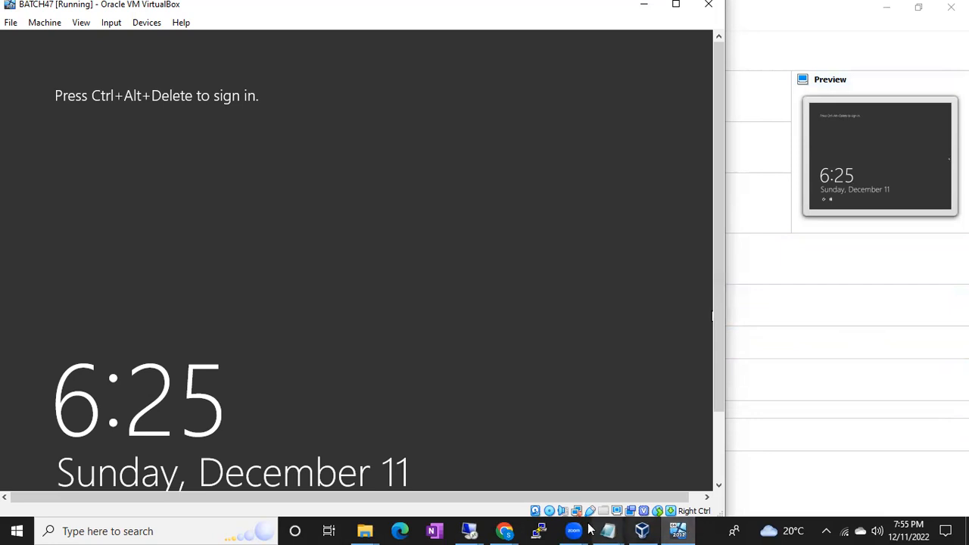
Alternate between the 192.168.137.107 session and the host desktop, finishing with the remote session restored.
{"action": "left_click", "coordinate": [469, 531]}
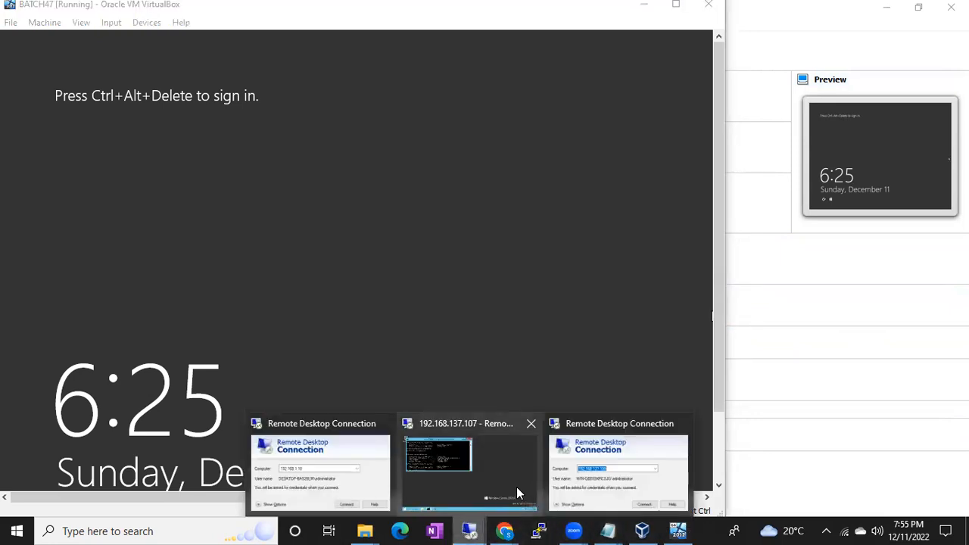
{"action": "left_click", "coordinate": [517, 488]}
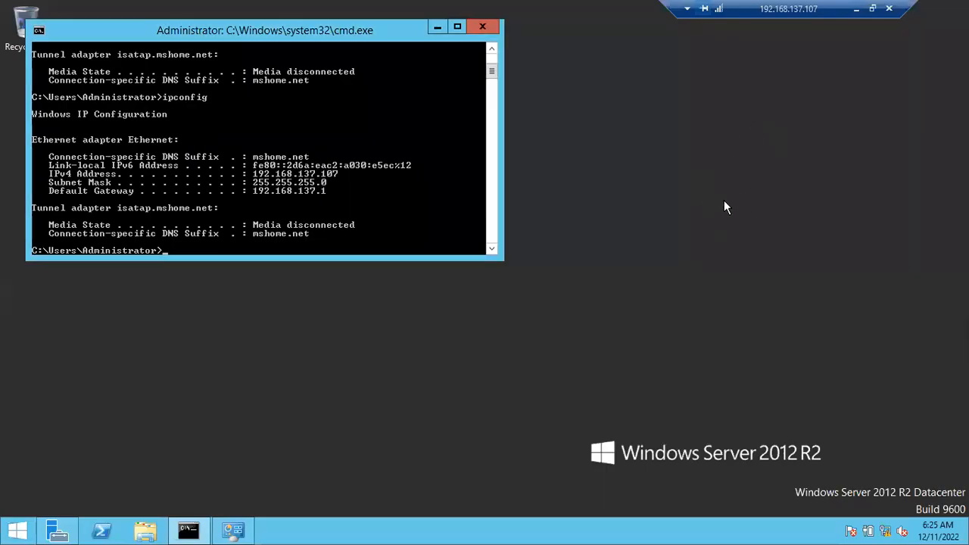
{"action": "left_click", "coordinate": [857, 8]}
{"action": "key", "text": "super+d"}
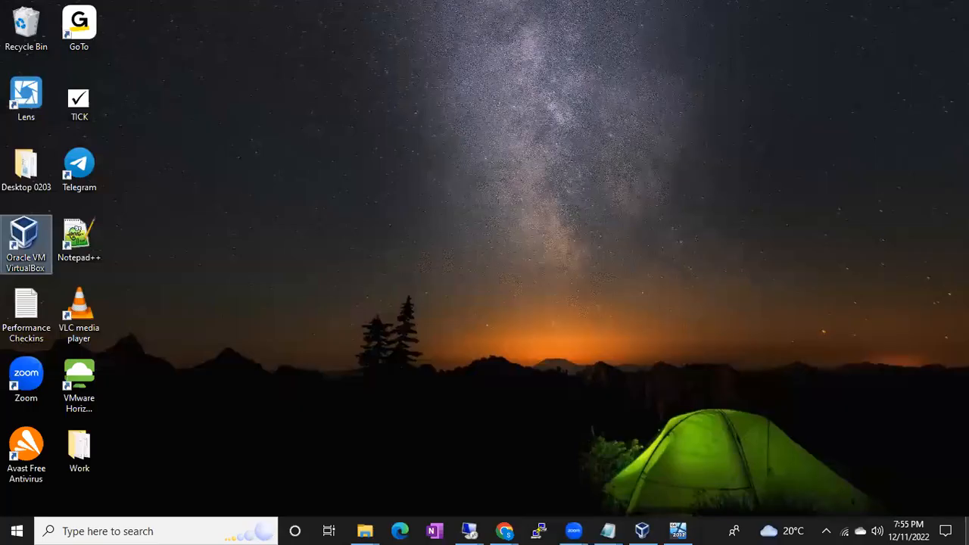
{"action": "left_click", "coordinate": [469, 531]}
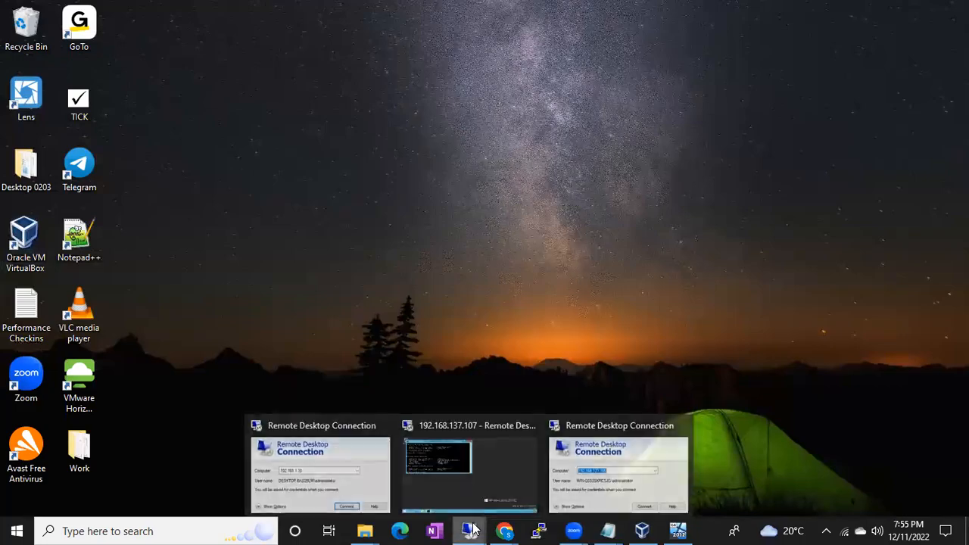
{"action": "left_click", "coordinate": [470, 494]}
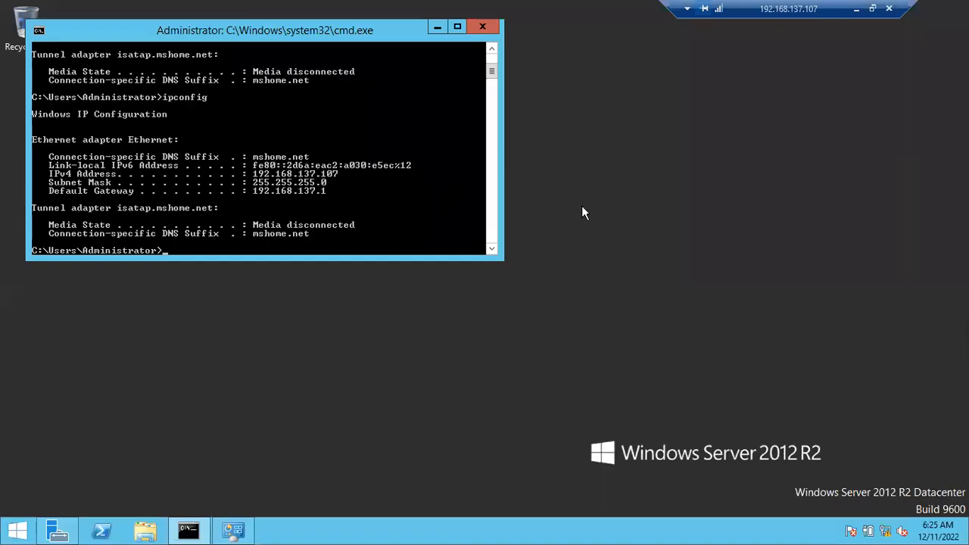
{"action": "left_click", "coordinate": [891, 9]}
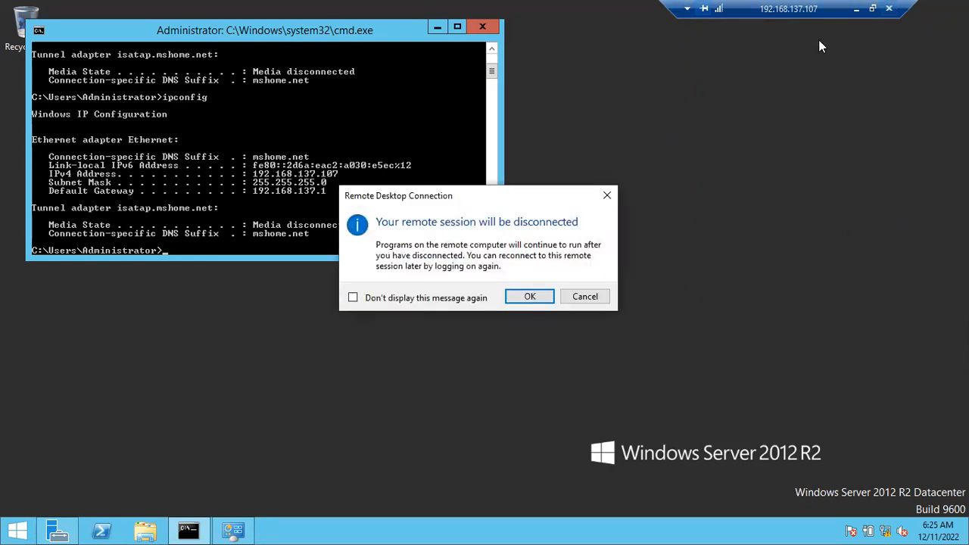
{"action": "left_click", "coordinate": [575, 297]}
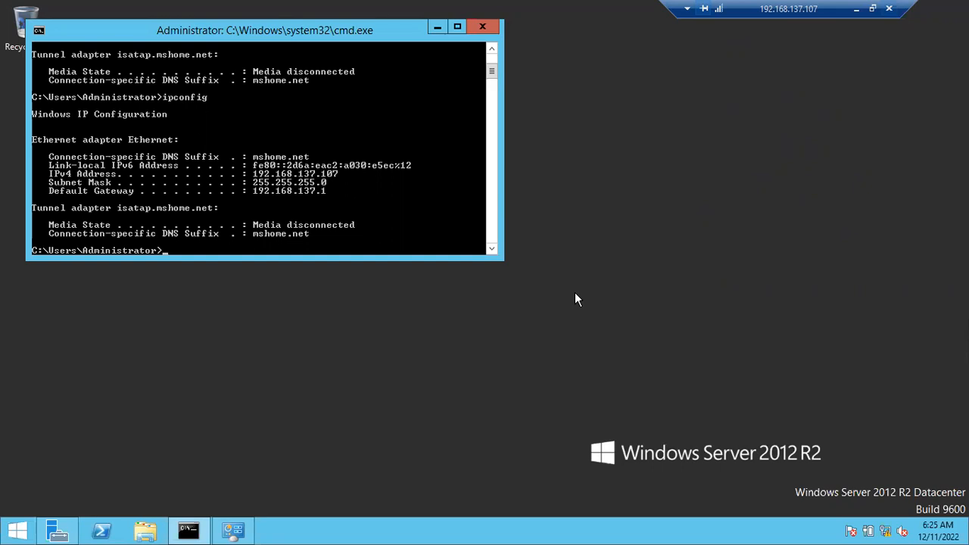
{"action": "left_click", "coordinate": [890, 9]}
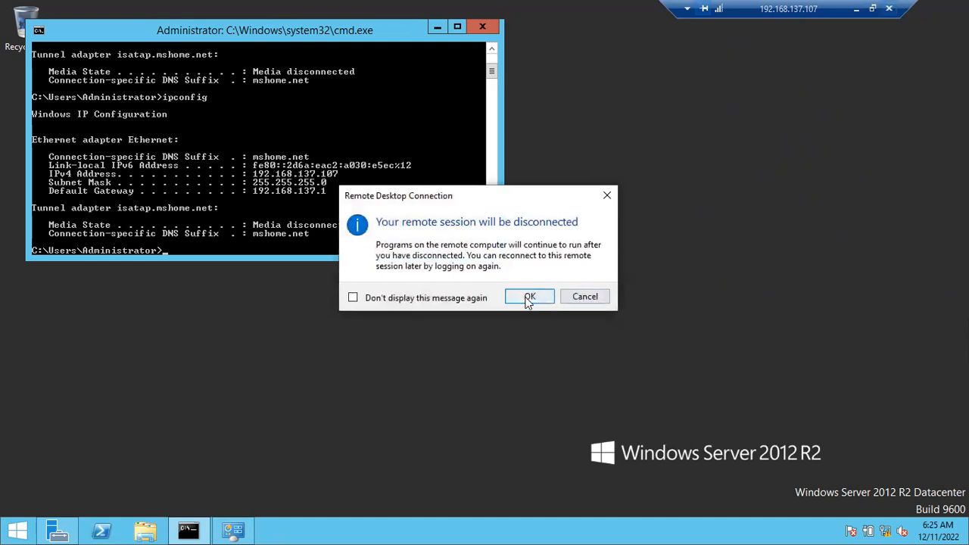
{"action": "left_click", "coordinate": [580, 296]}
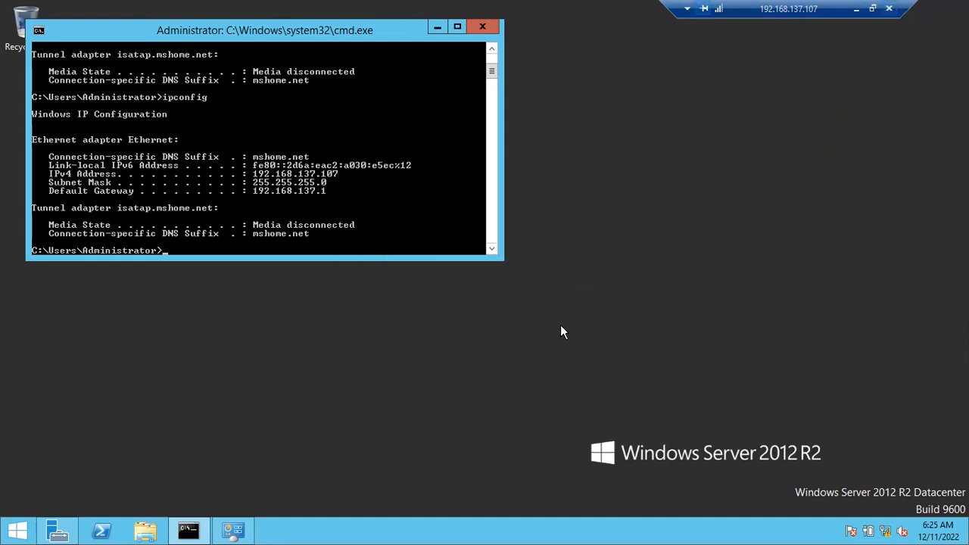
Log off from the 192.168.137.107 remote session with the logoff command.
{"action": "key", "text": "super+r"}
{"action": "type", "text": "logoff"}
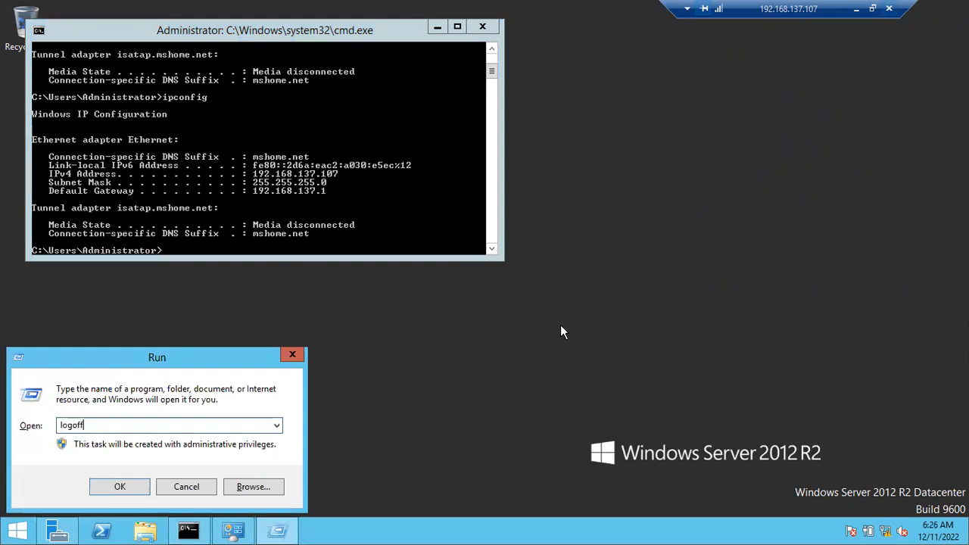
{"action": "key", "text": "Return"}
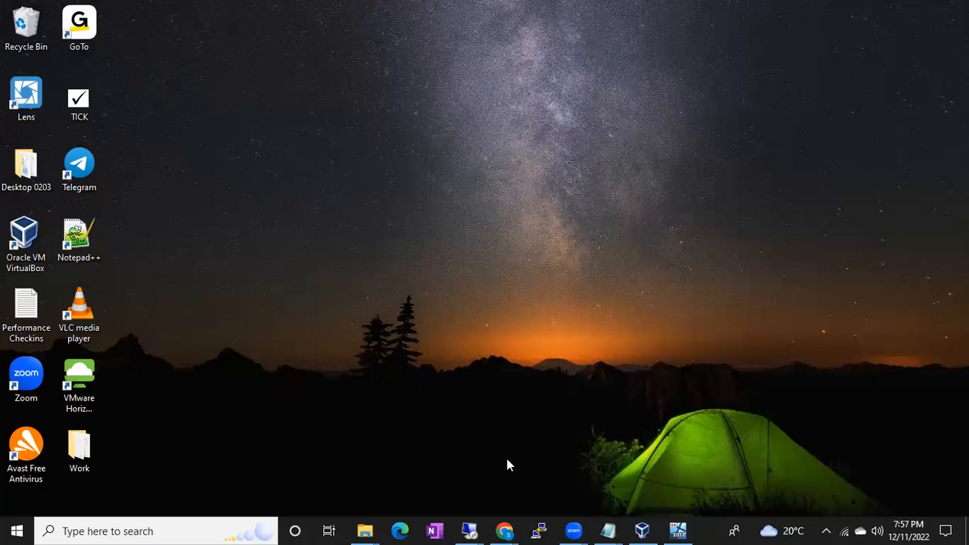
Close both leftover Remote Desktop Connection windows on the host.
{"action": "mouse_move", "coordinate": [471, 530]}
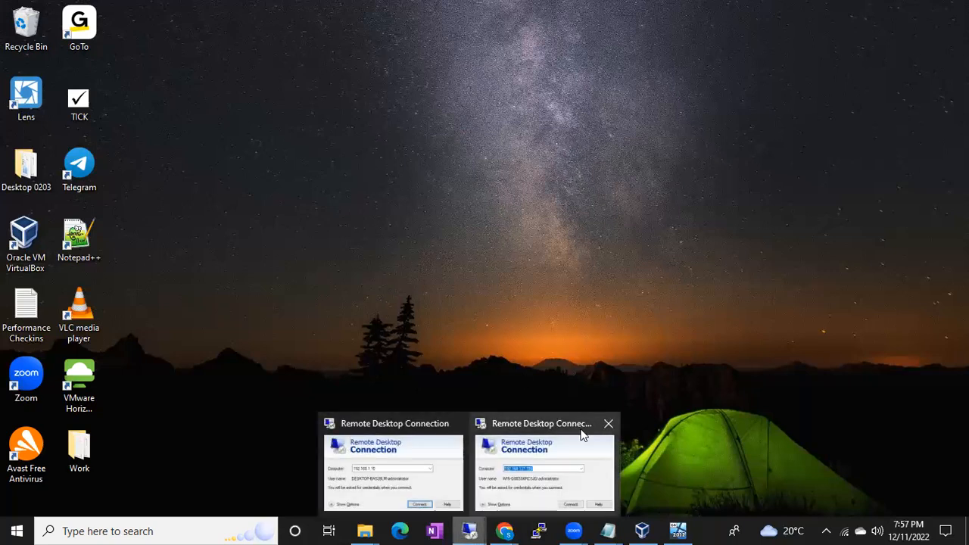
{"action": "left_click", "coordinate": [609, 424]}
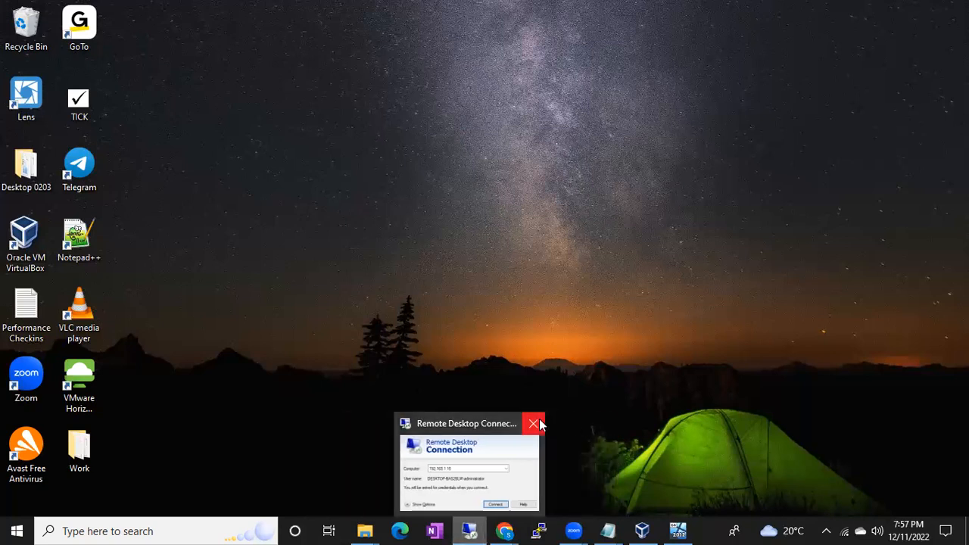
{"action": "left_click", "coordinate": [540, 425]}
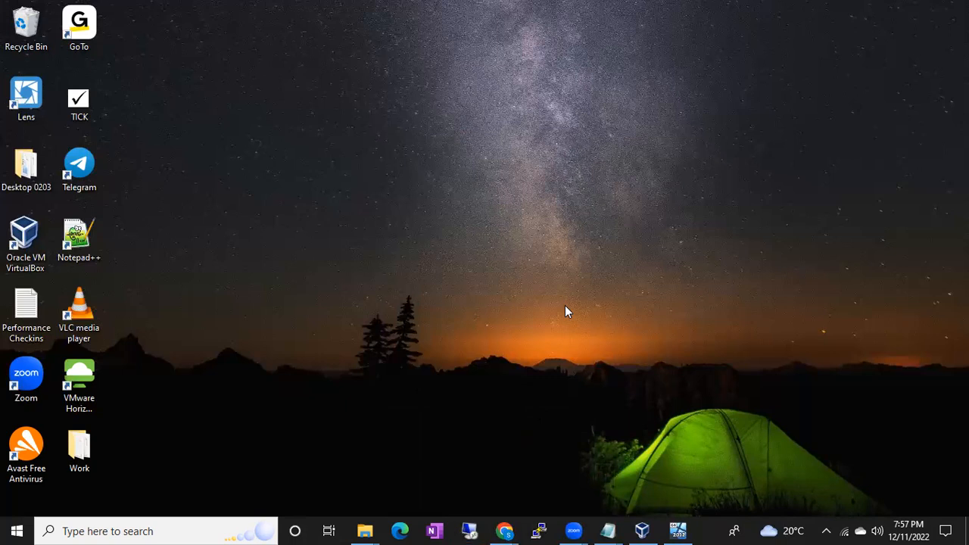
Run mstsc on the host and start a remote desktop connection to 192.168.137.107.
{"action": "key", "text": "super+r"}
{"action": "type", "text": "mst"}
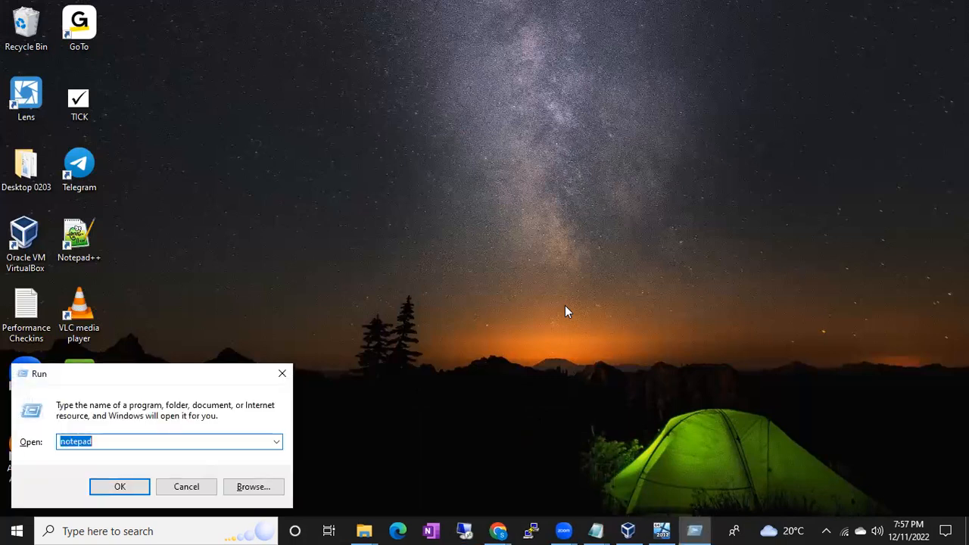
{"action": "key", "text": "Down"}
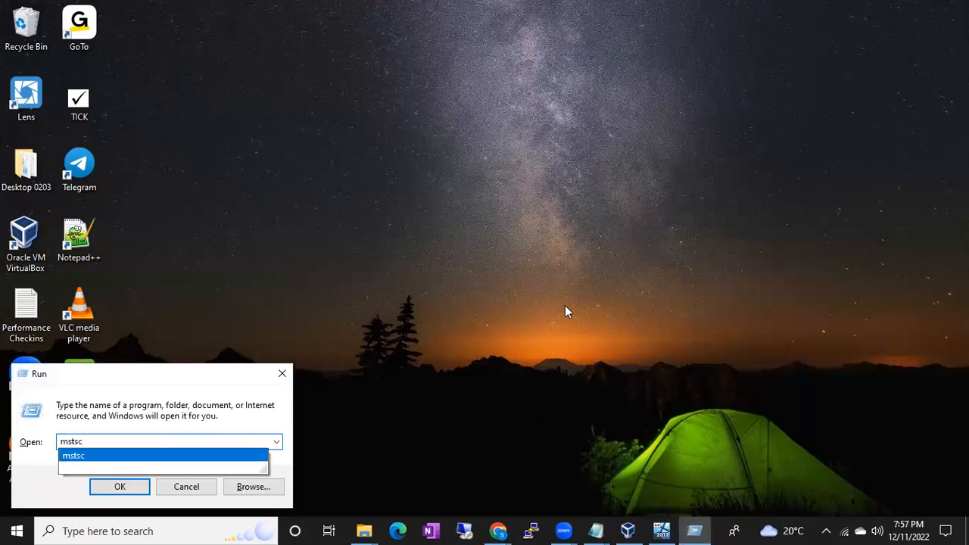
{"action": "key", "text": "Return"}
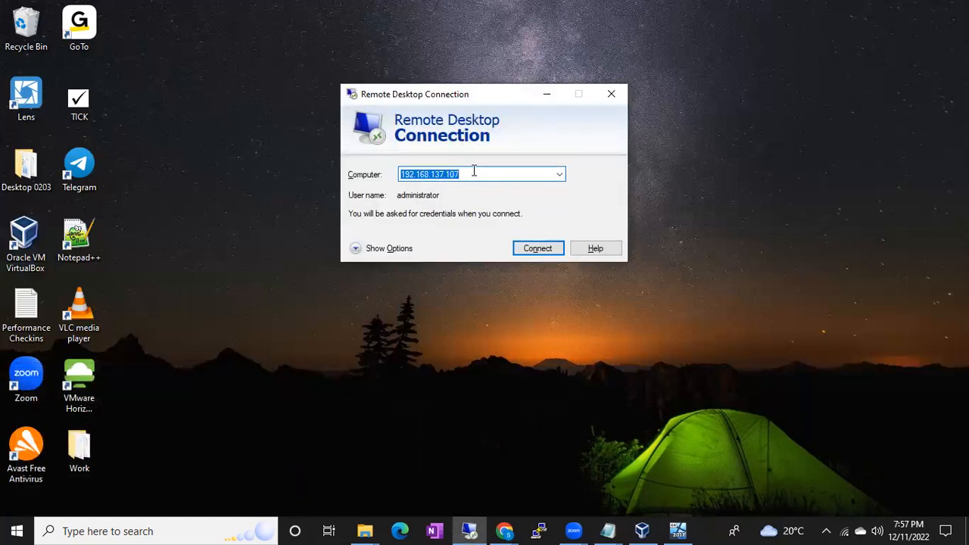
{"action": "left_click", "coordinate": [524, 248]}
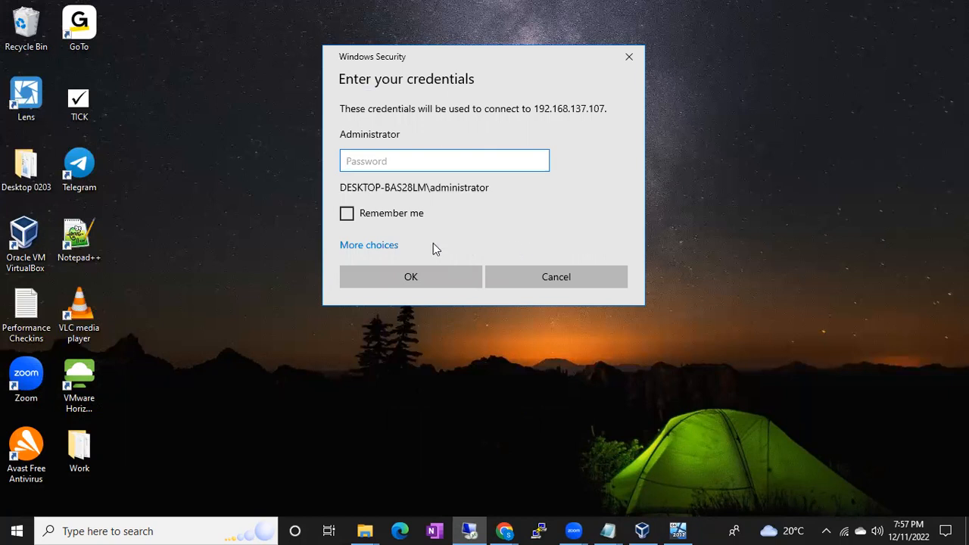
Sign in with a different account, administrator, entering its password, and accept the certificate warning to connect.
{"action": "left_click", "coordinate": [383, 244]}
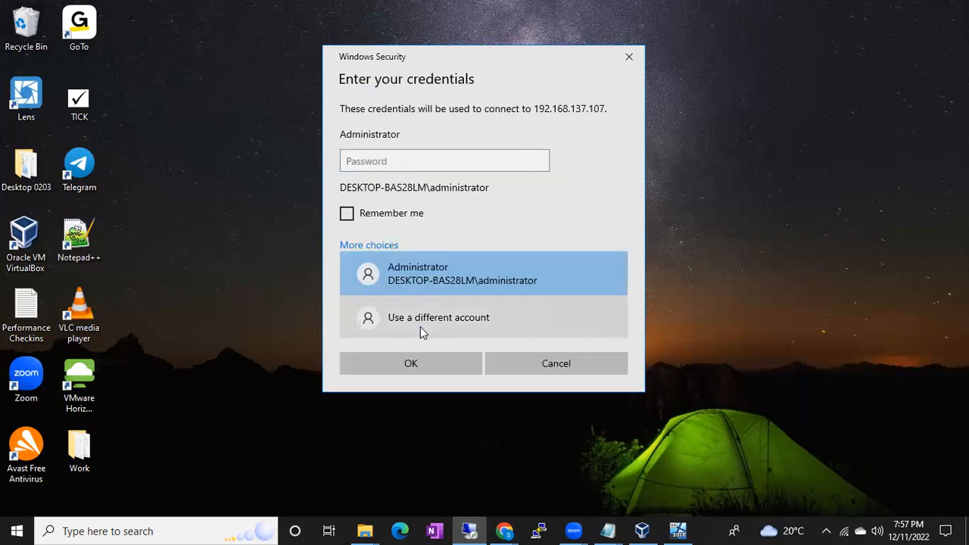
{"action": "left_click", "coordinate": [420, 326]}
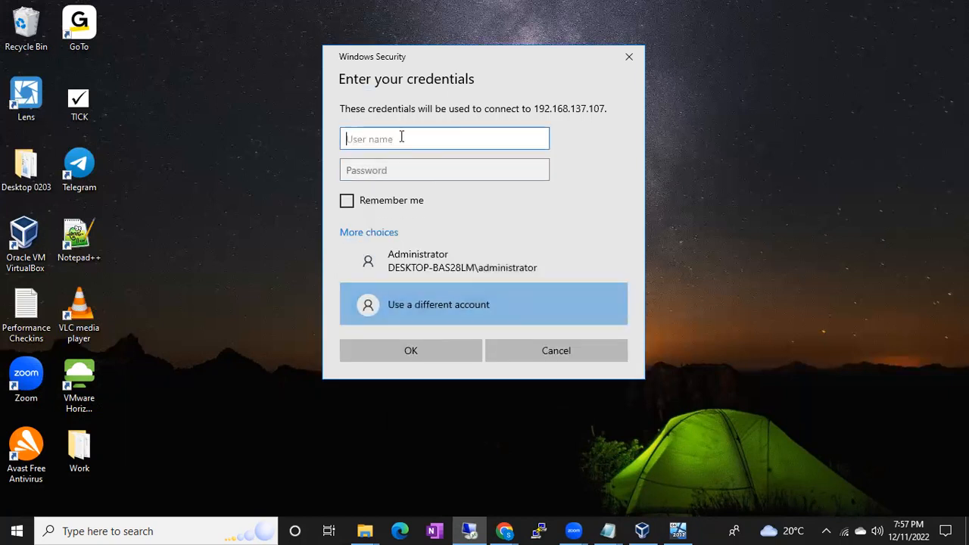
{"action": "type", "text": "administrator"}
{"action": "key", "text": "Tab"}
{"action": "type", "text": "•••••••••••"}
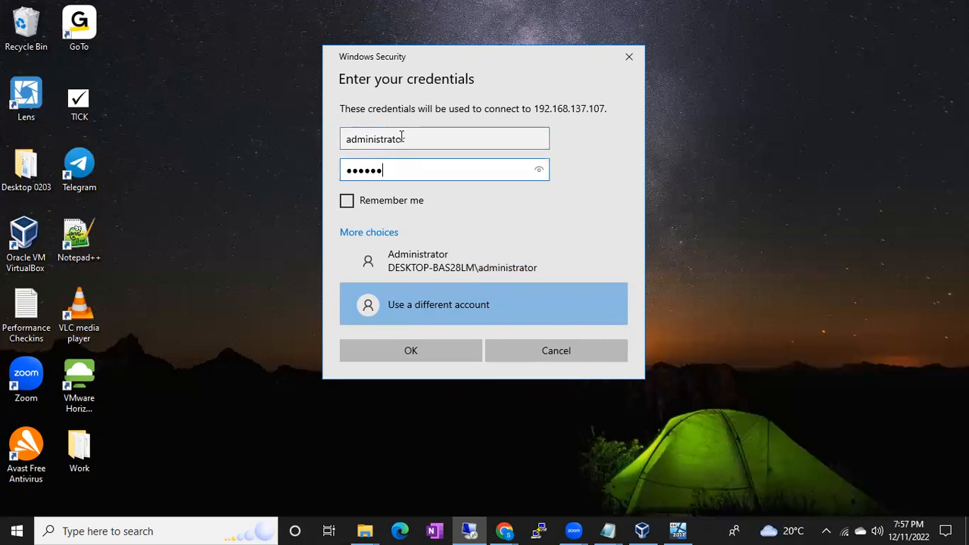
{"action": "key", "text": "Return"}
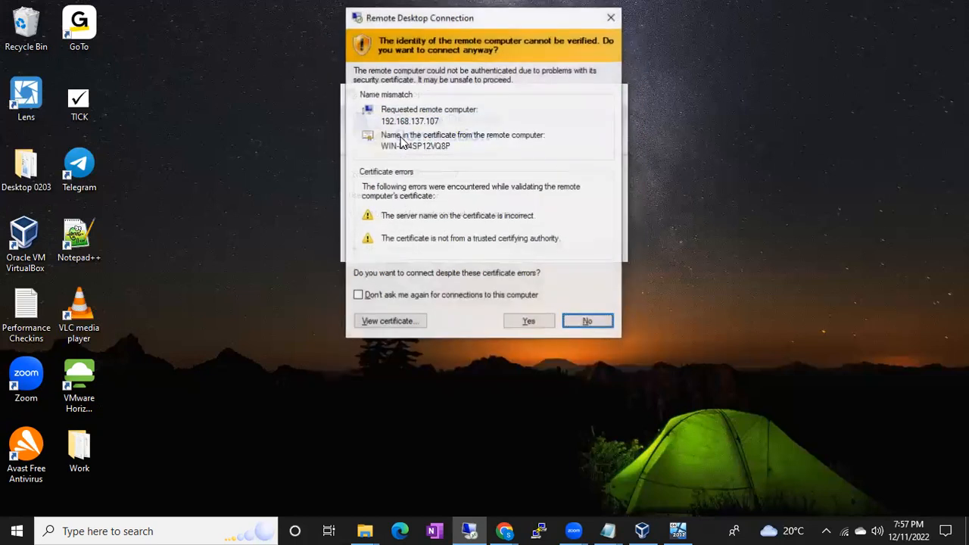
{"action": "left_click", "coordinate": [529, 322]}
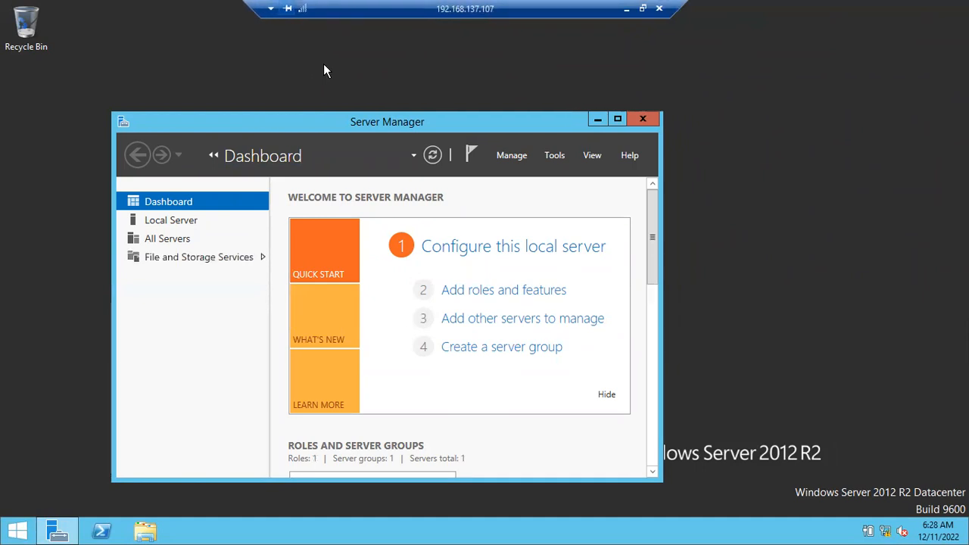
Reposition the remote session's connection bar and disconnect from 192.168.137.107 without logging off.
{"action": "left_click_drag", "start_coordinate": [194, 11], "coordinate": [101, 12]}
{"action": "left_click_drag", "start_coordinate": [11, 4], "coordinate": [181, 4]}
{"action": "left_click_drag", "start_coordinate": [273, 12], "coordinate": [141, 13]}
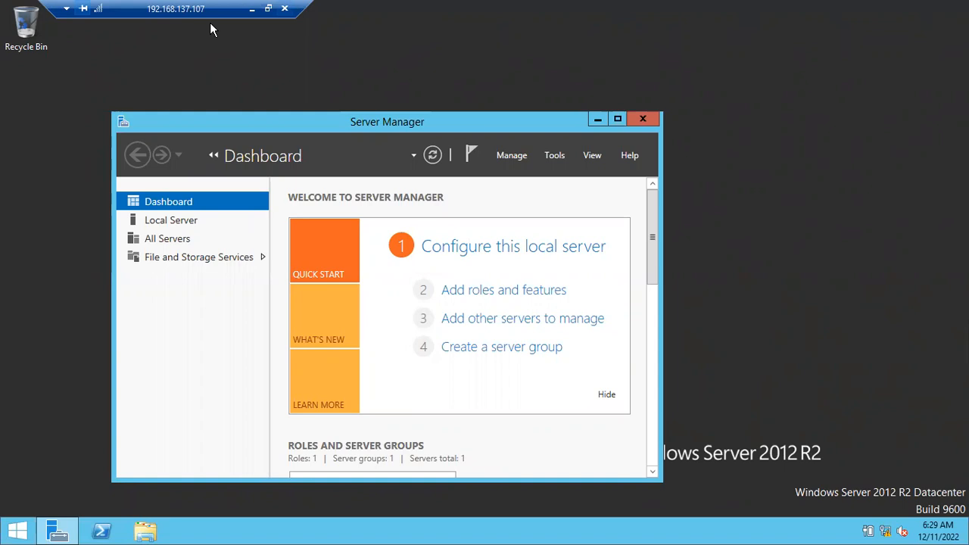
{"action": "key", "text": "alt+F4"}
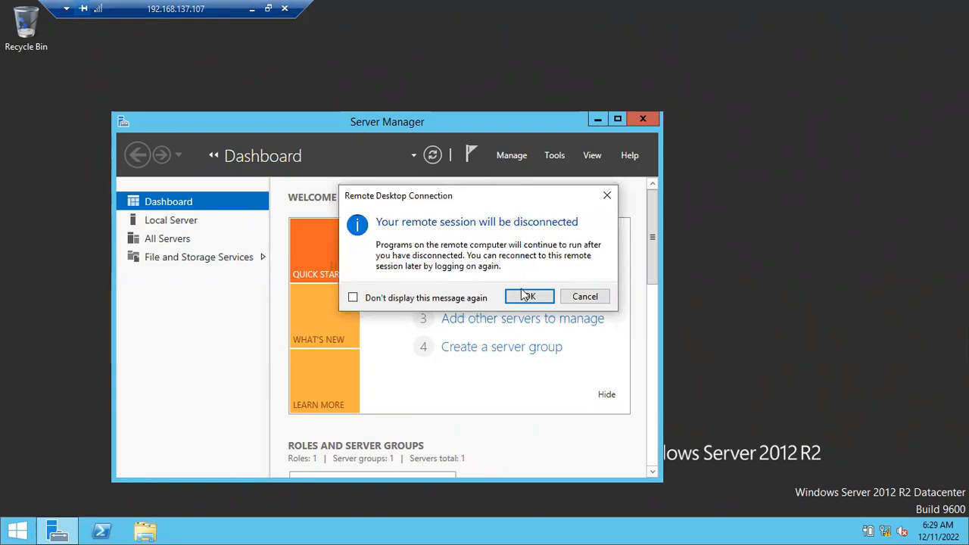
{"action": "left_click", "coordinate": [522, 296]}
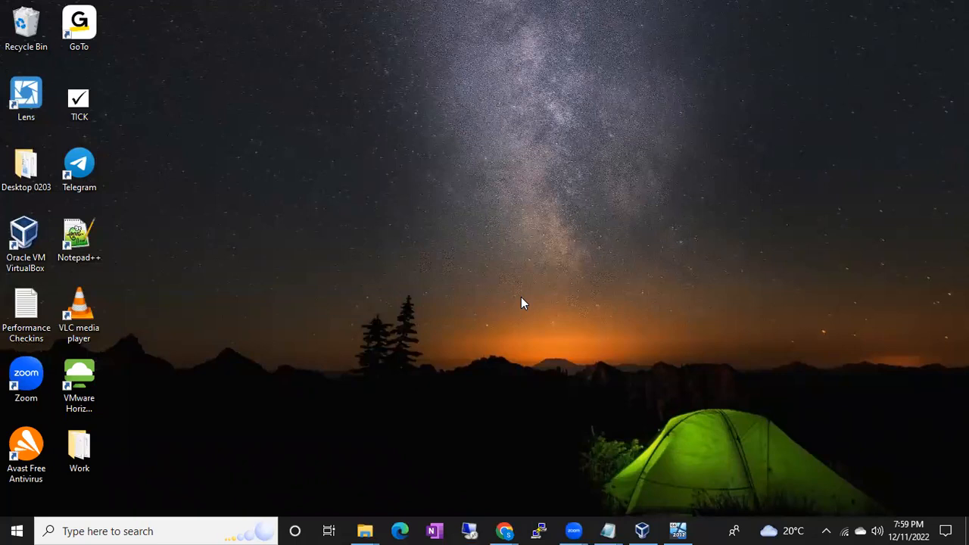
Reconnect to 192.168.137.107 with the administrator account's password, accepting the certificate warning.
{"action": "left_click", "coordinate": [470, 530]}
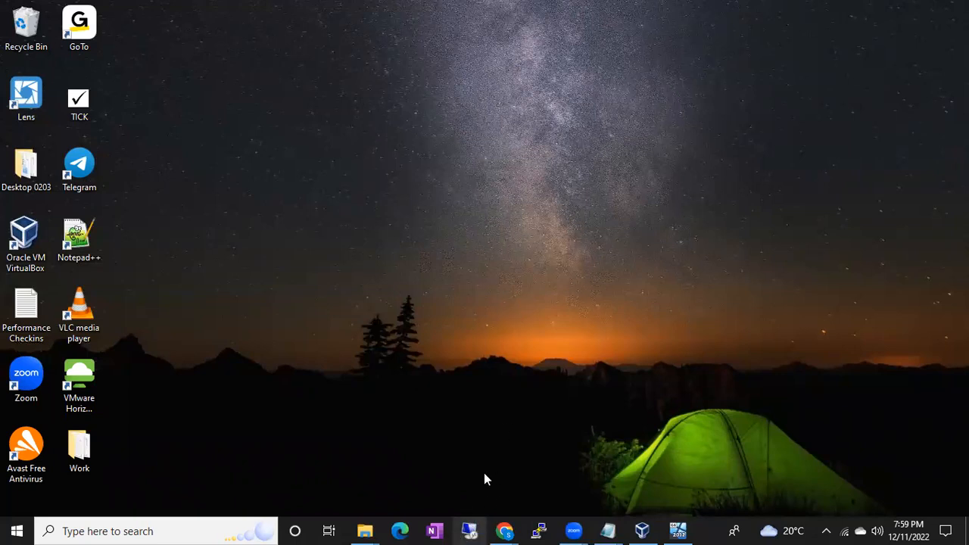
{"action": "left_click", "coordinate": [530, 252]}
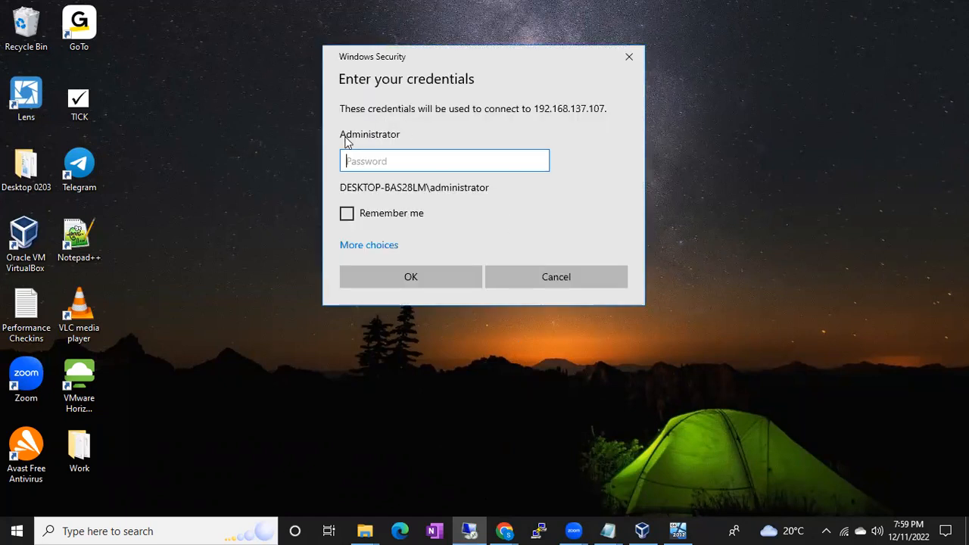
{"action": "type", "text": "*************"}
{"action": "key", "text": "Return"}
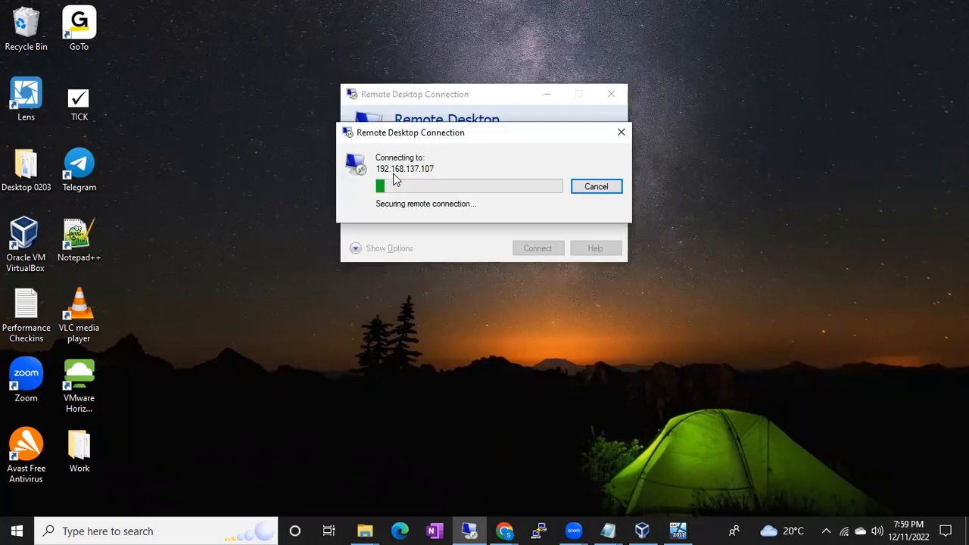
{"action": "left_click", "coordinate": [528, 322]}
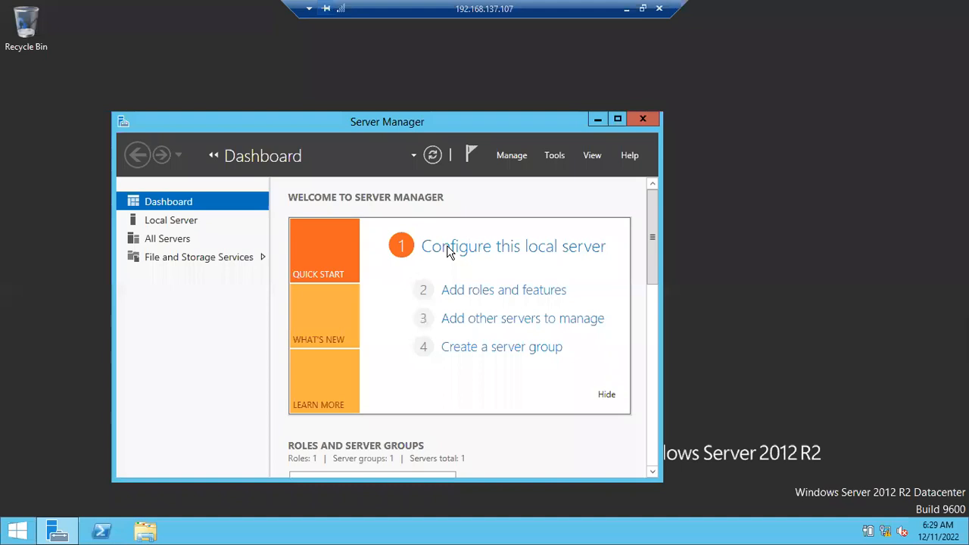
Slide the reconnected session's connection bar away from its centred position.
{"action": "left_click_drag", "start_coordinate": [355, 12], "coordinate": [156, 12]}
{"action": "left_click_drag", "start_coordinate": [94, 11], "coordinate": [209, 11]}
{"action": "left_click_drag", "start_coordinate": [295, 6], "coordinate": [128, 6]}
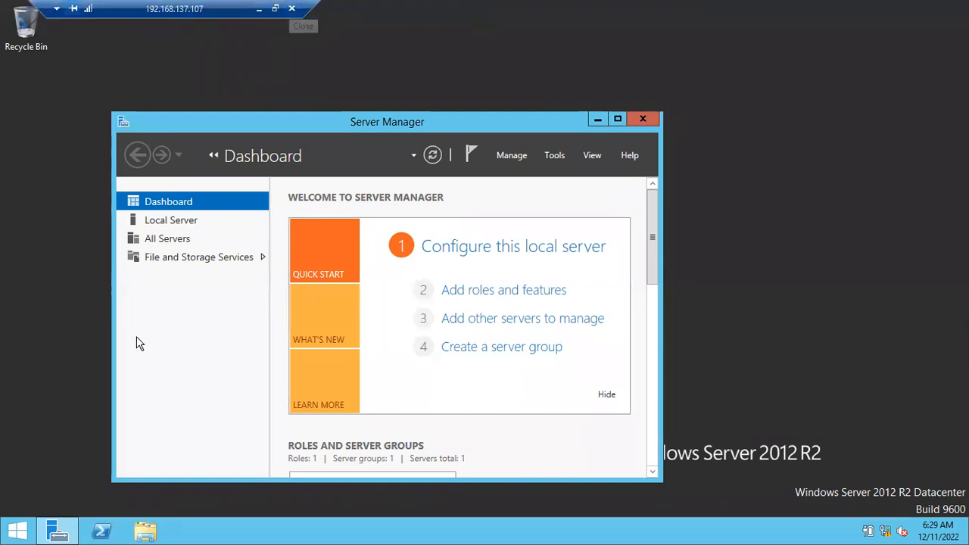
Examine the remote server's power options on its Start screen and return to the desktop without choosing one.
{"action": "left_click", "coordinate": [16, 531]}
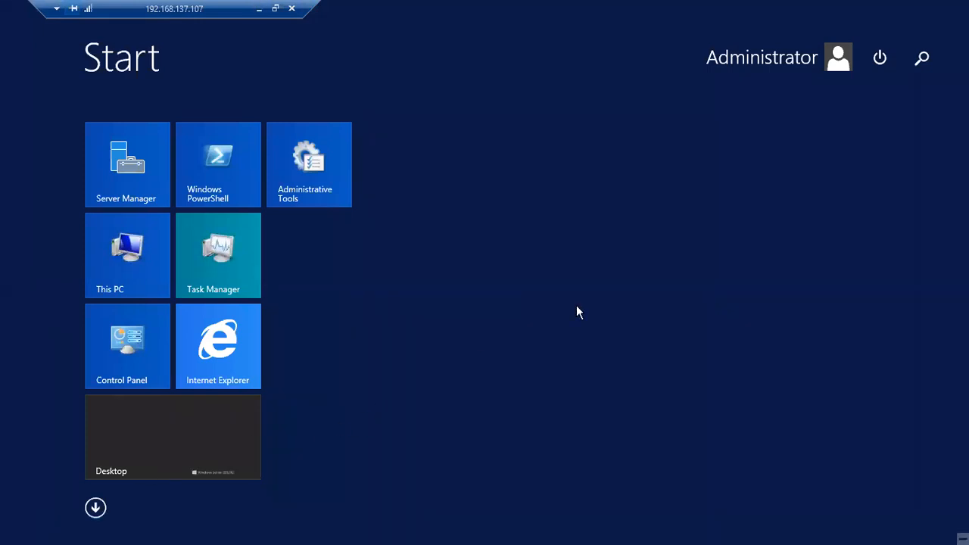
{"action": "left_click", "coordinate": [879, 58]}
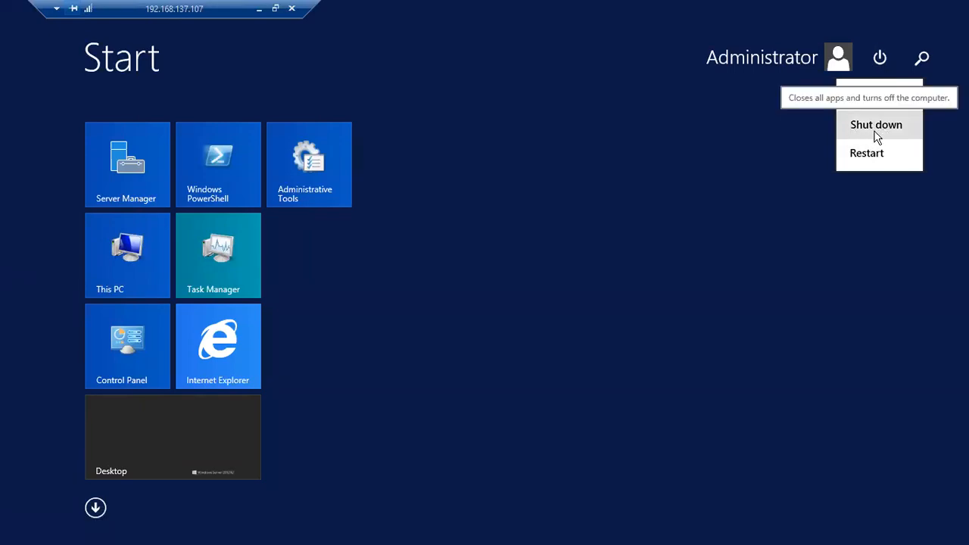
{"action": "key", "text": "Escape"}
{"action": "key", "text": "Escape"}
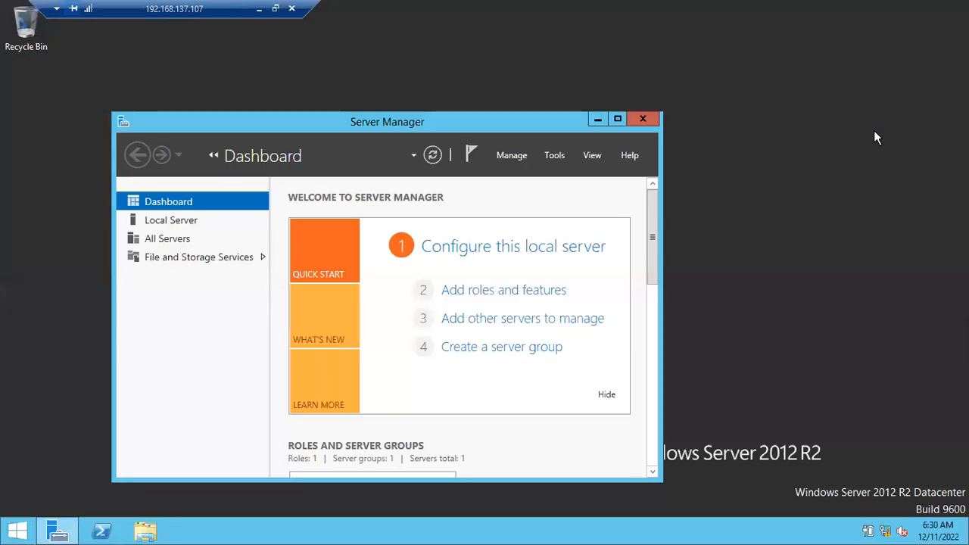
{"action": "left_click", "coordinate": [18, 530]}
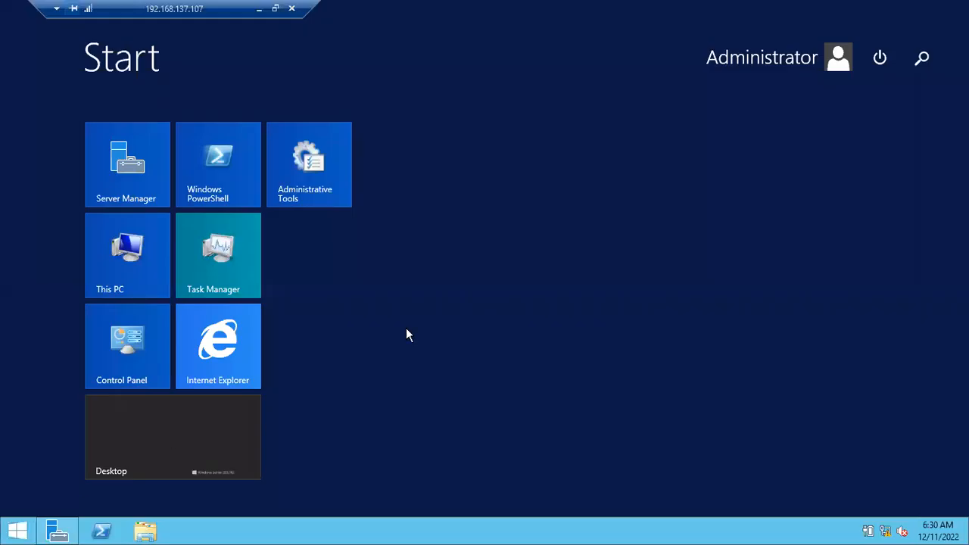
{"action": "left_click", "coordinate": [881, 61]}
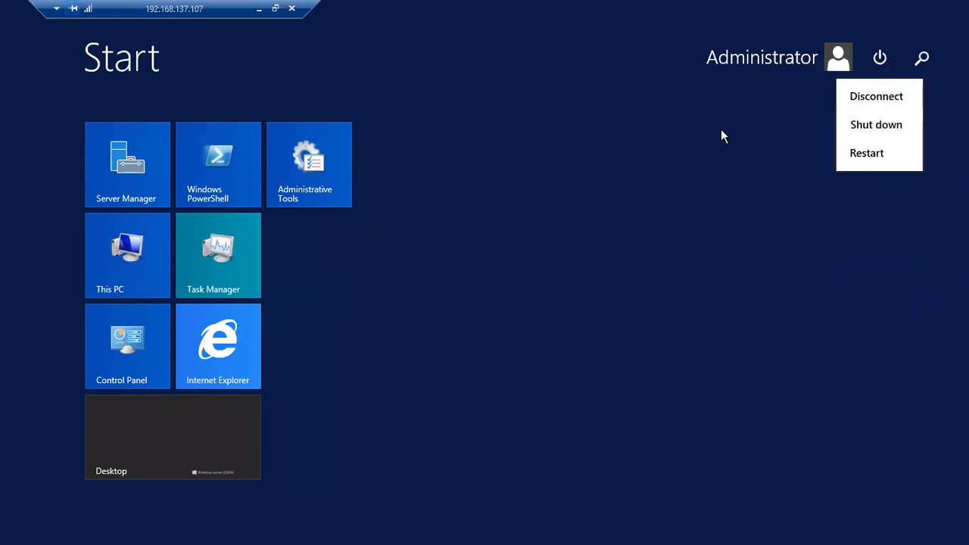
{"action": "key", "text": "super"}
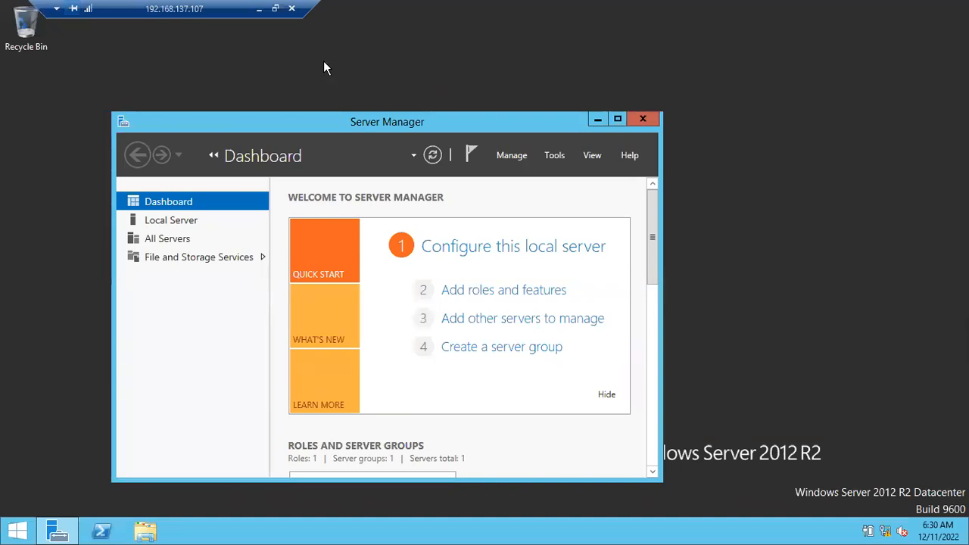
Minimize the remote session and replace the Notepad notes with the heading "If you want to connect to the servers from your laptop using RDP".
{"action": "left_click", "coordinate": [259, 8]}
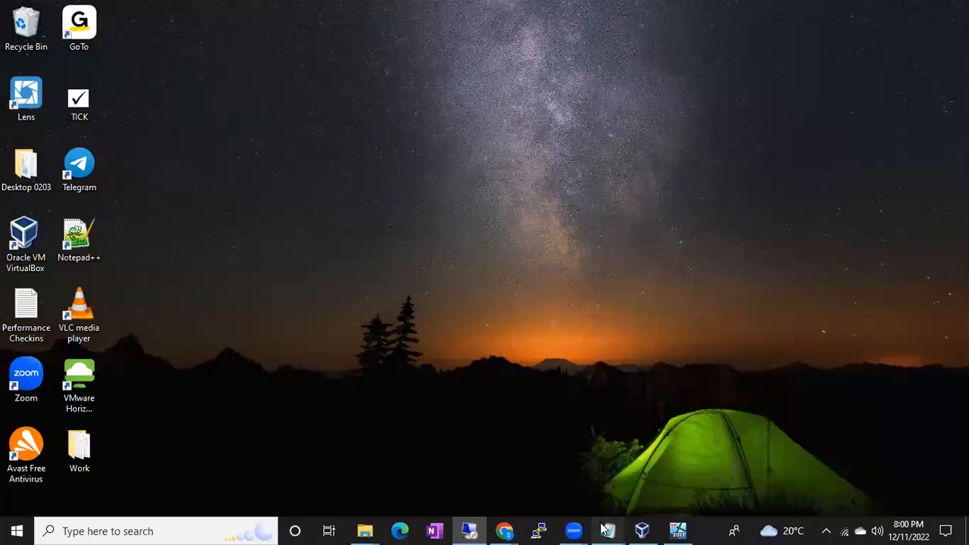
{"action": "mouse_move", "coordinate": [604, 529]}
{"action": "left_click", "coordinate": [605, 489]}
{"action": "key", "text": "ctrl+a"}
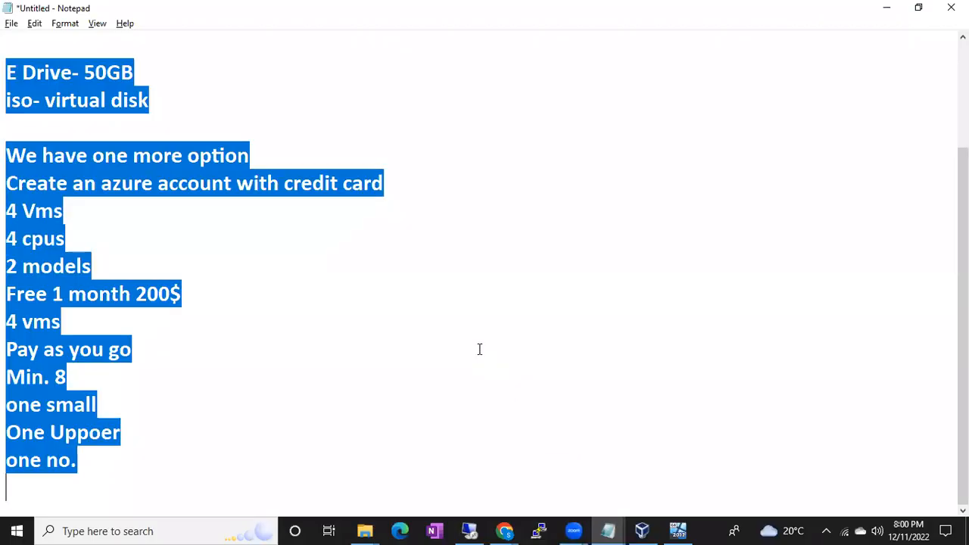
{"action": "key", "text": "BackSpace"}
{"action": "type", "text": "If you want to connect to the "}
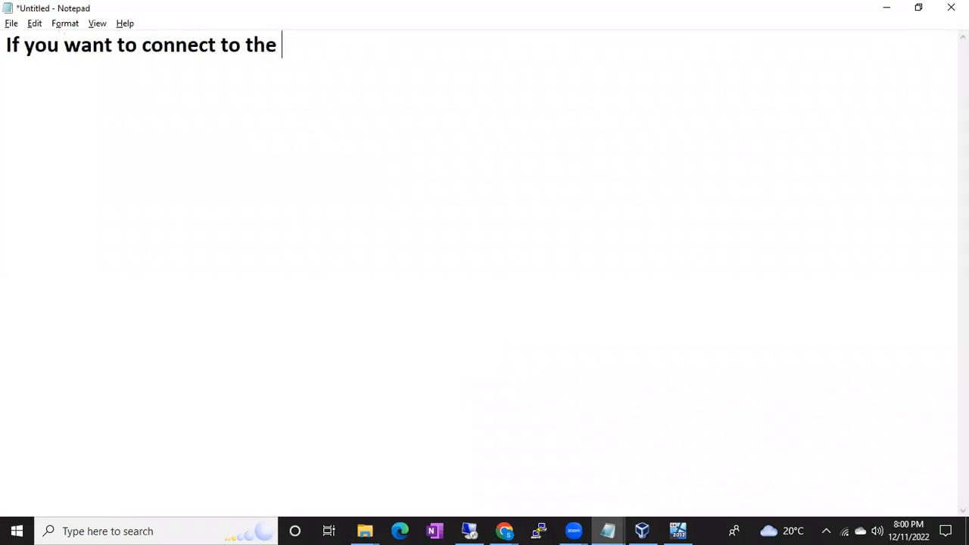
{"action": "type", "text": "servers from "}
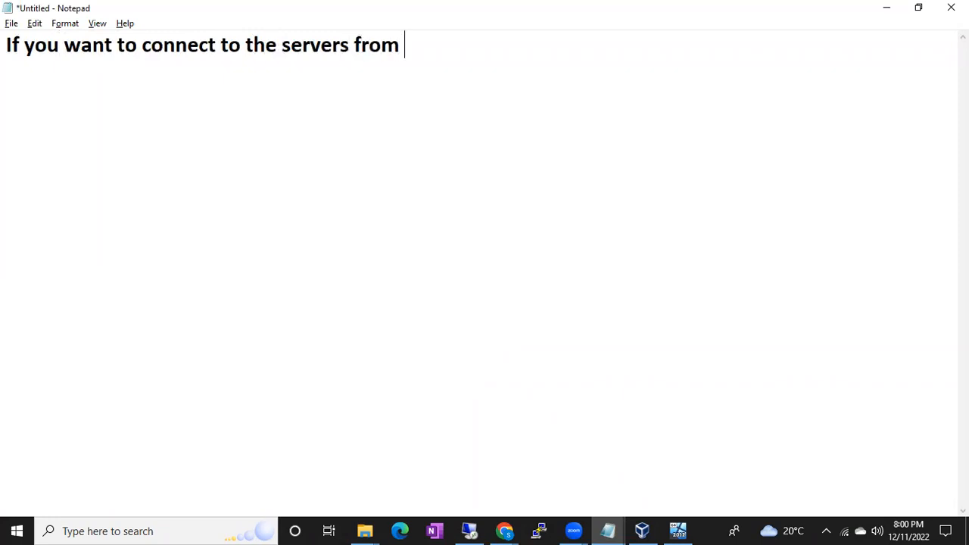
{"action": "type", "text": "your laptop using RDP"}
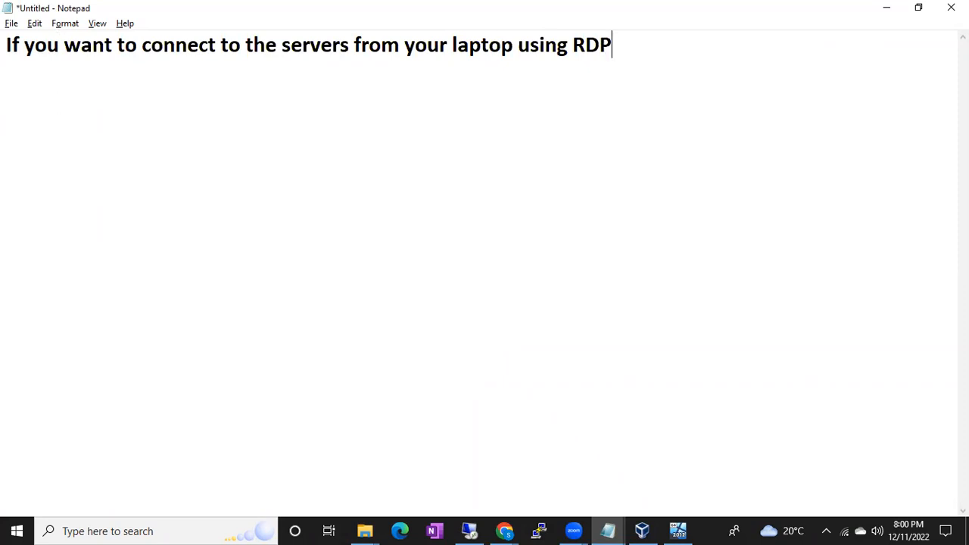
Add "1. Windows 10 Pro" as the first requirement below the heading.
{"action": "key", "text": "Return"}
{"action": "type", "text": "1. H"}
{"action": "key", "text": "BackSpace"}
{"action": "type", "text": "Windows "}
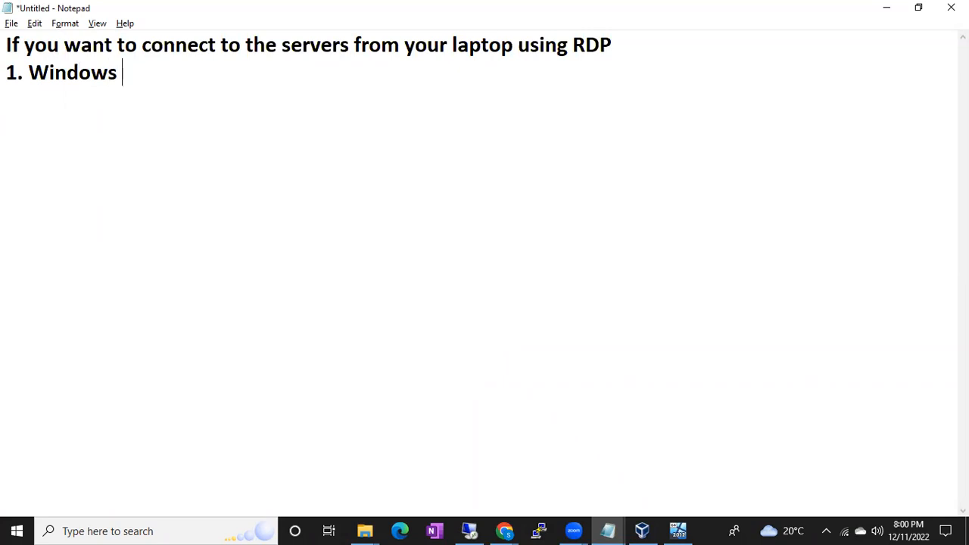
{"action": "type", "text": "10 Pro"}
{"action": "key", "text": "Return"}
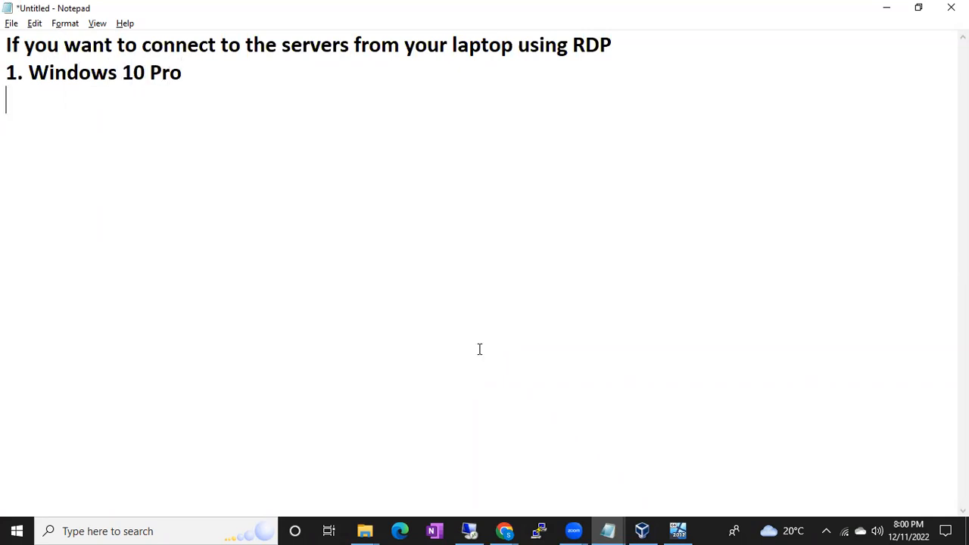
Check the laptop's OS name in System Information by running msinfo32, and close the window.
{"action": "key", "text": "super+r"}
{"action": "type", "text": "mstsc"}
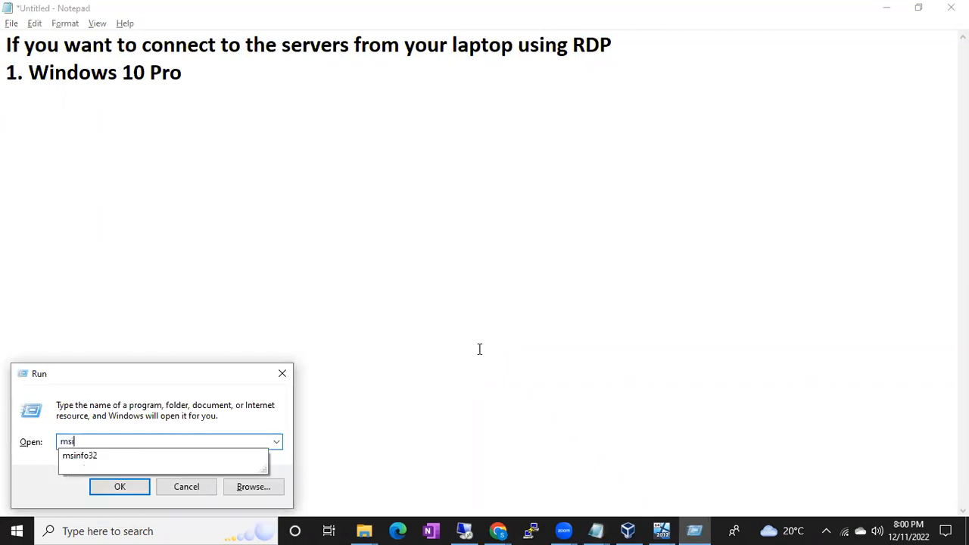
{"action": "key", "text": "Return"}
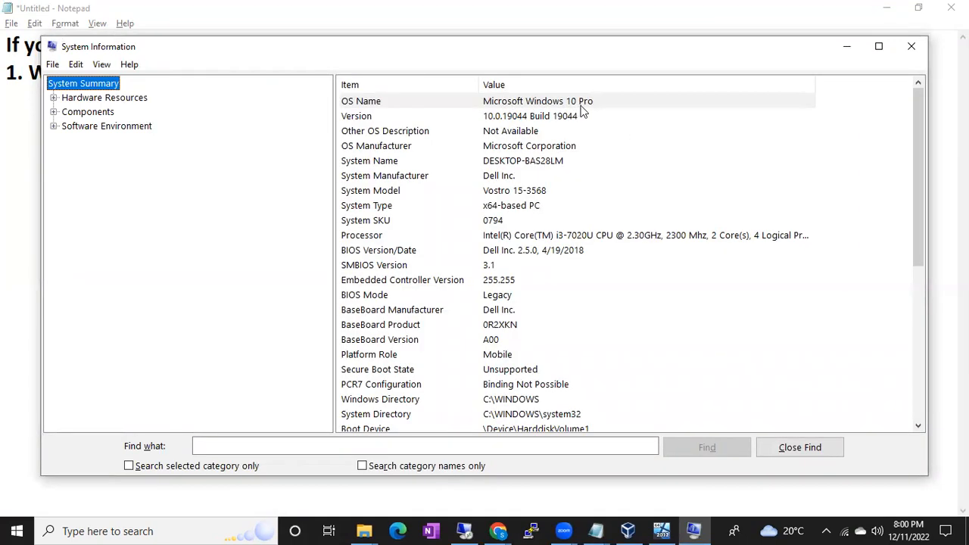
{"action": "left_click", "coordinate": [912, 55]}
Add "2. You should internet" as the second requirement in the notes.
{"action": "type", "text": "2. "}
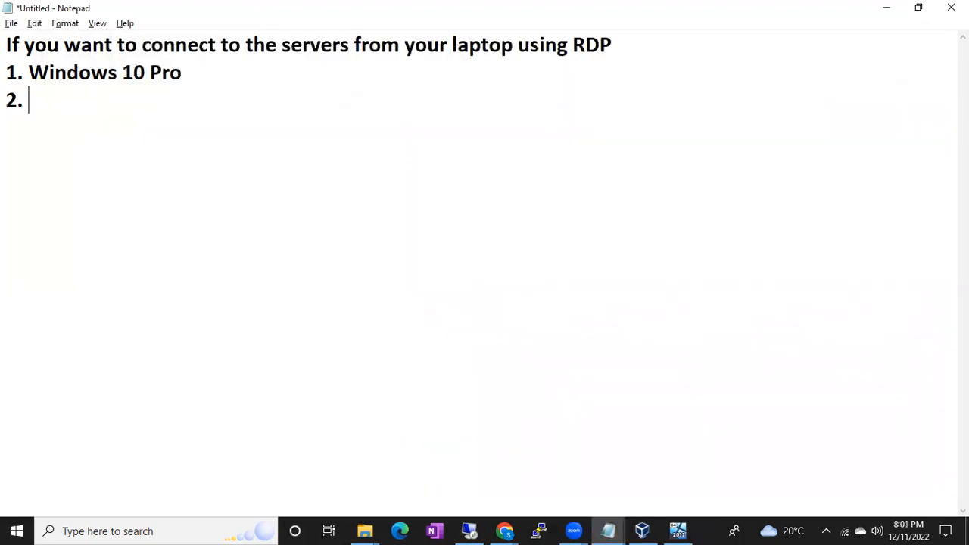
{"action": "type", "text": "You should"}
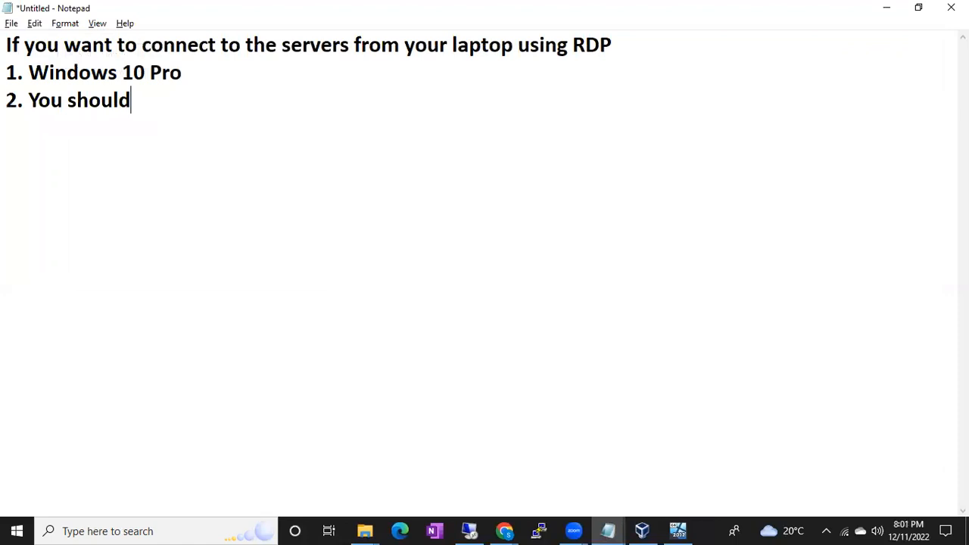
{"action": "type", "text": " internet"}
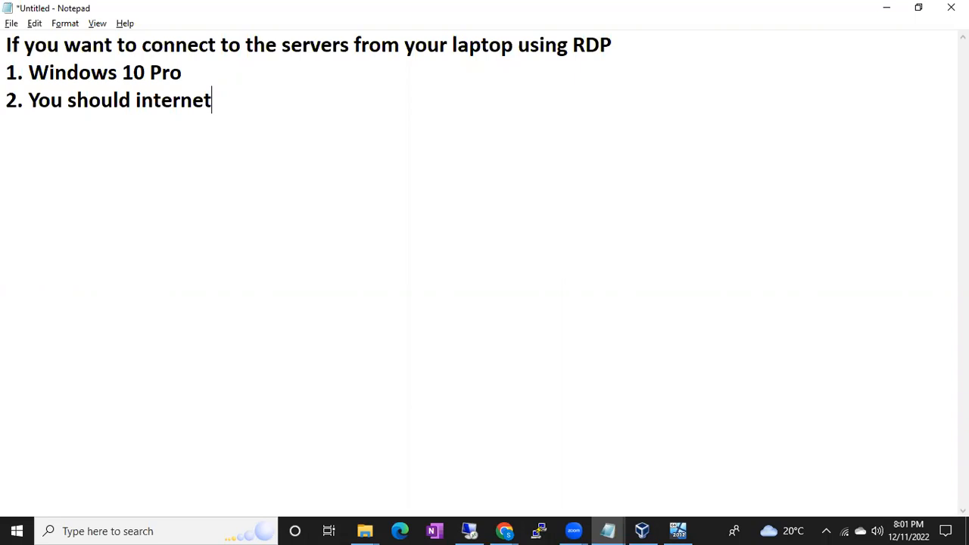
Add a third line to the notes reading "3. IP address is going to change regularly".
{"action": "key", "text": "Return"}
{"action": "type", "text": "3. IP add"}
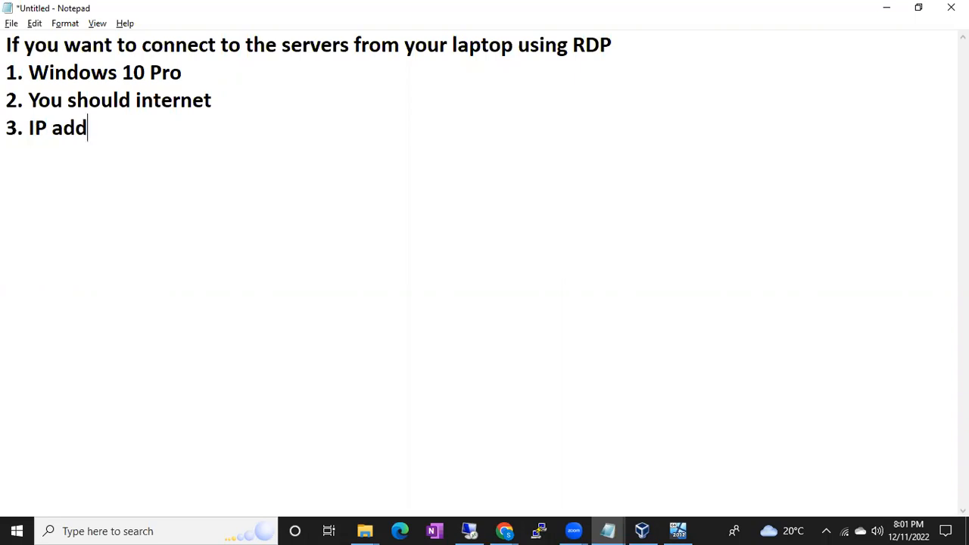
{"action": "type", "text": "ress is going to "}
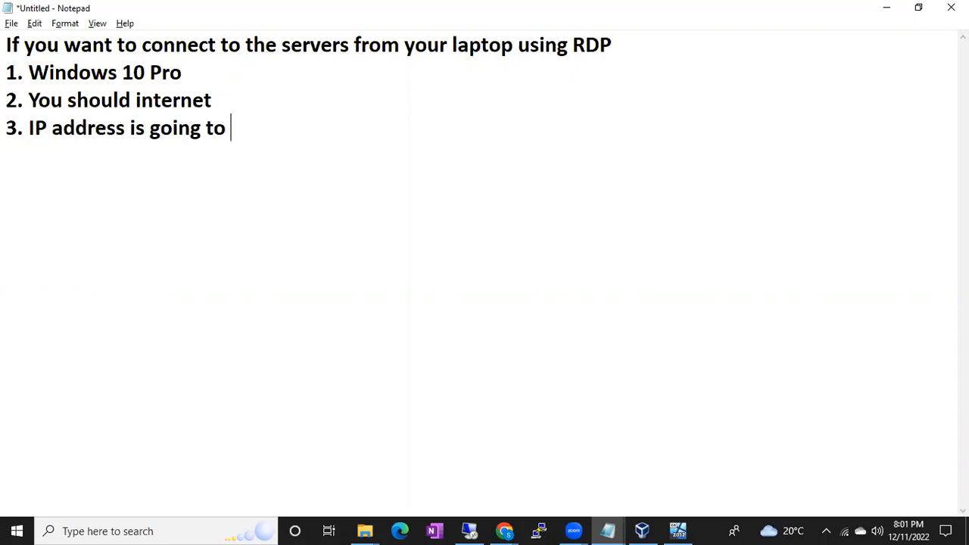
{"action": "type", "text": "change regur"}
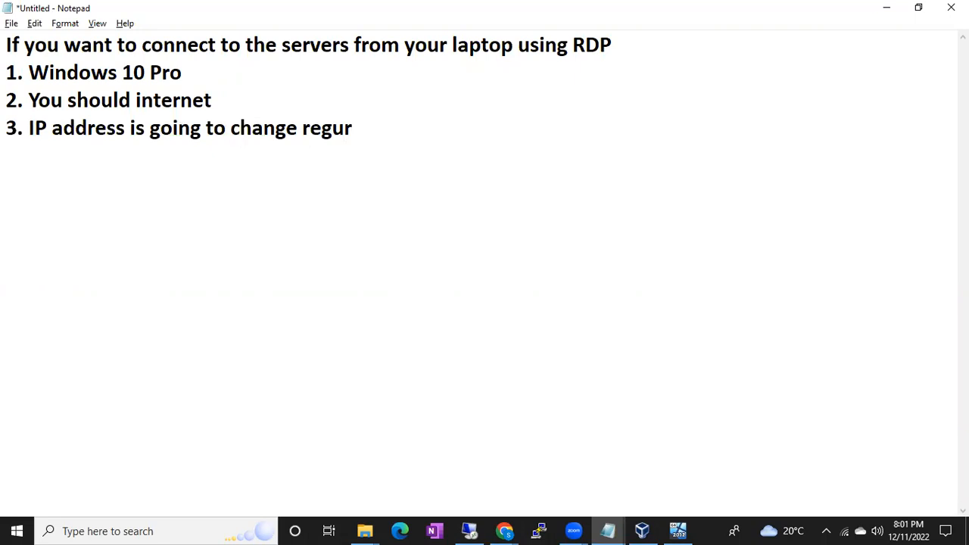
{"action": "key", "text": "BackSpace"}
{"action": "type", "text": "larly"}
Switch to the remote session, check the server's IP configuration with ipconfig in Command Prompt, and minimize the session.
{"action": "left_click", "coordinate": [475, 530]}
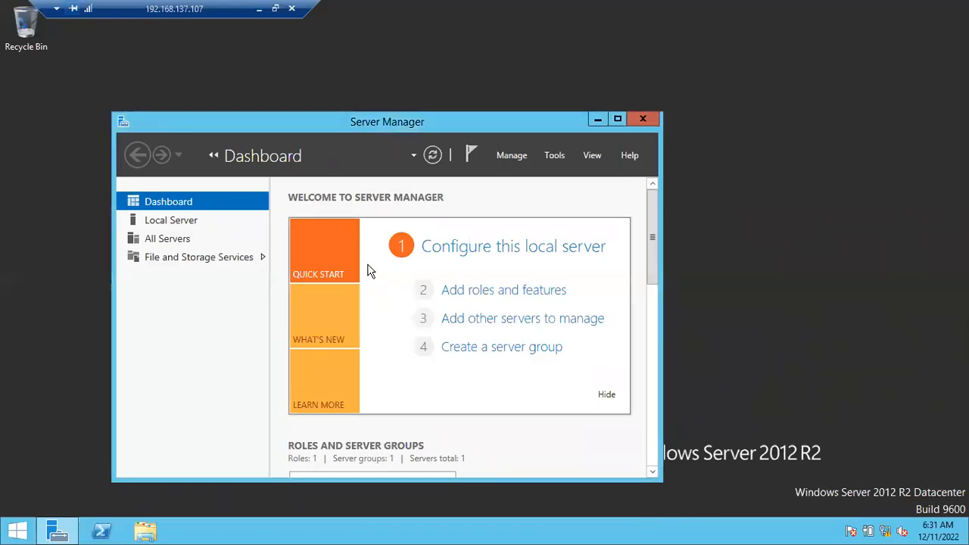
{"action": "key", "text": "super+r"}
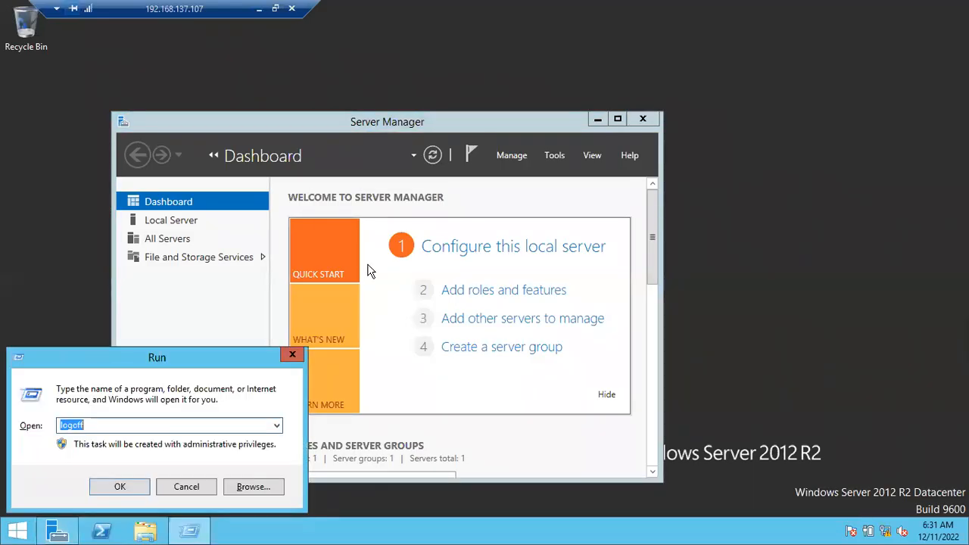
{"action": "type", "text": "cmd"}
{"action": "key", "text": "Return"}
{"action": "type", "text": "ipconfig"}
{"action": "key", "text": "Return"}
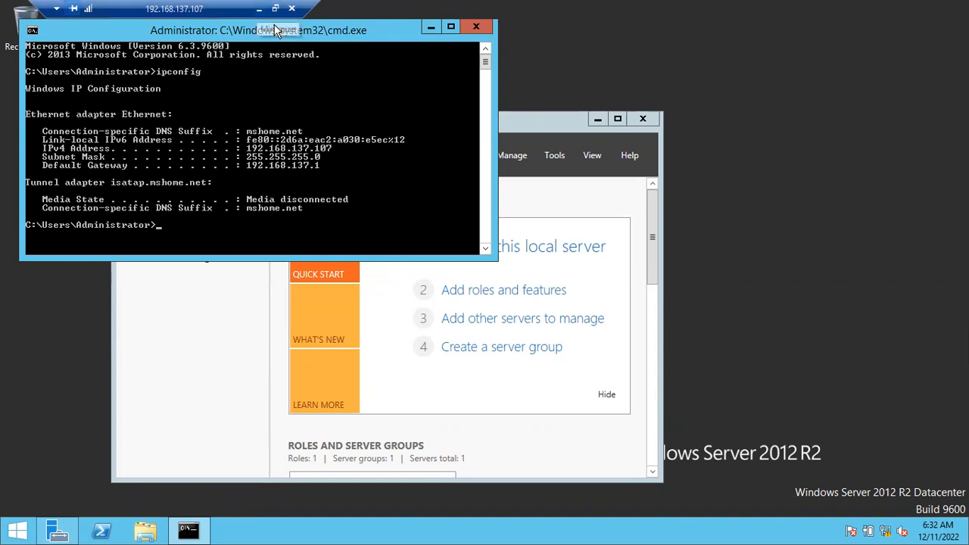
{"action": "left_click", "coordinate": [259, 10]}
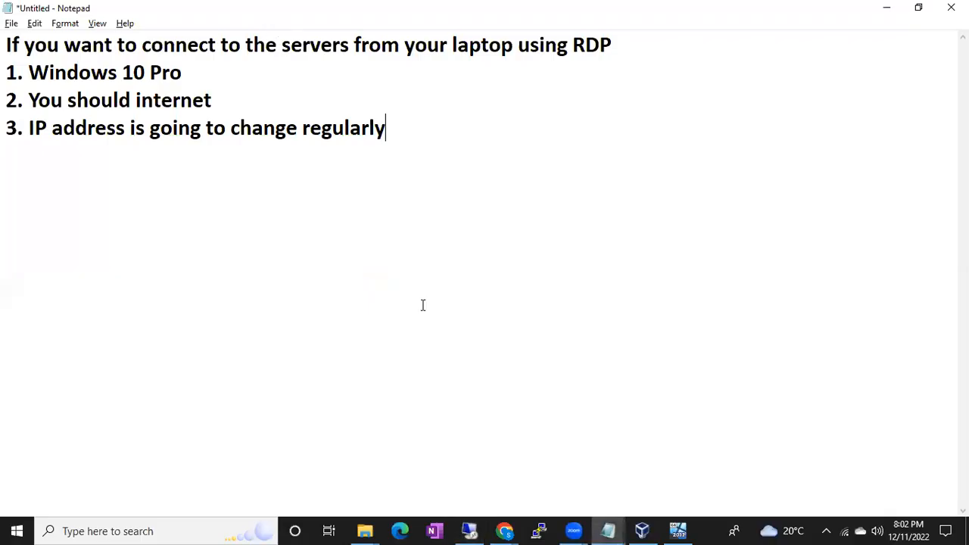
Search the laptop for "rdp" and open Remote Desktop Connection.
{"action": "left_click", "coordinate": [17, 530]}
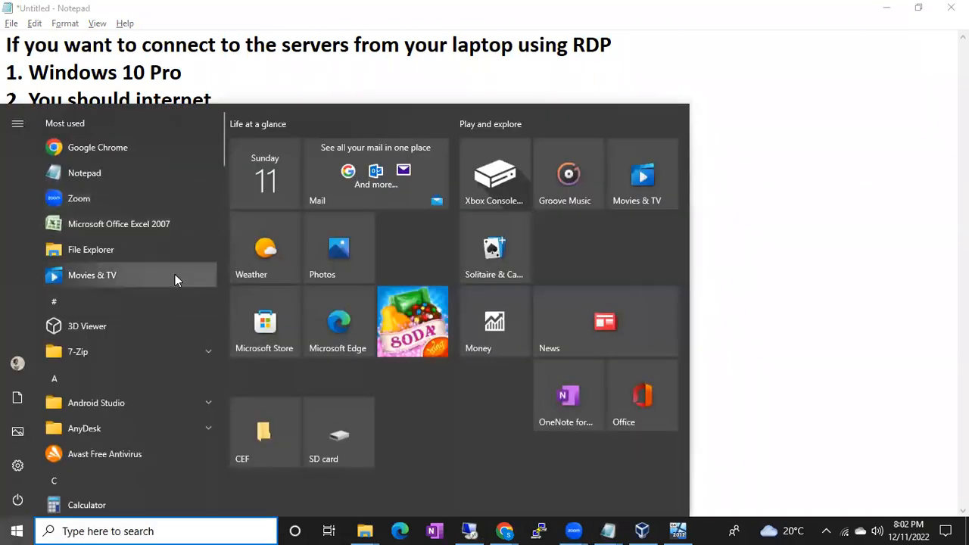
{"action": "type", "text": "rdp"}
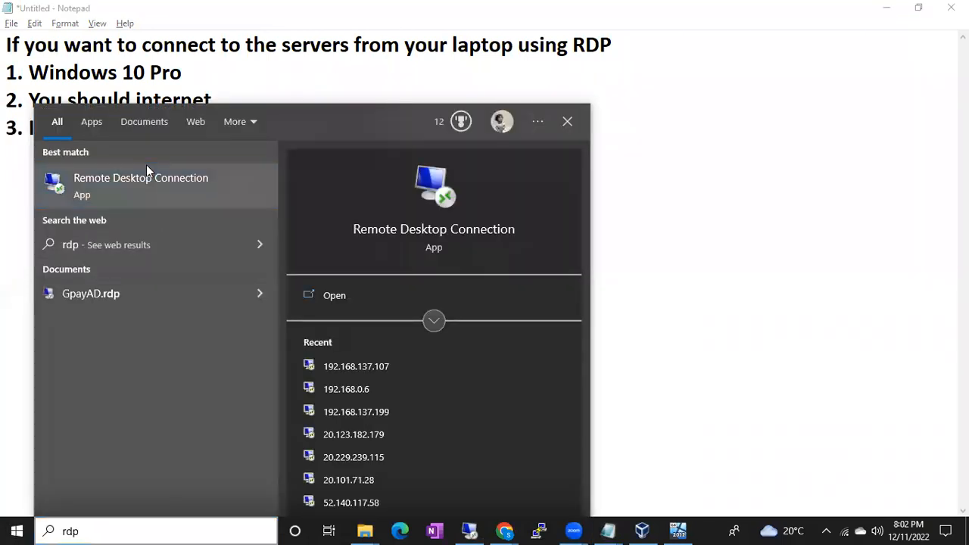
{"action": "left_click", "coordinate": [146, 171]}
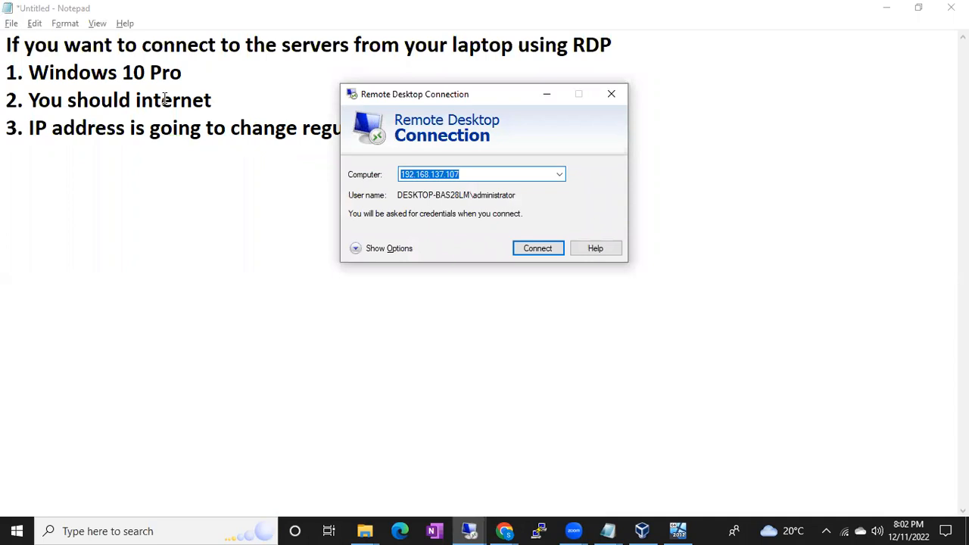
Highlight the three RDP requirements one after another in the Notepad notes.
{"action": "left_click_drag", "start_coordinate": [29, 72], "coordinate": [188, 69]}
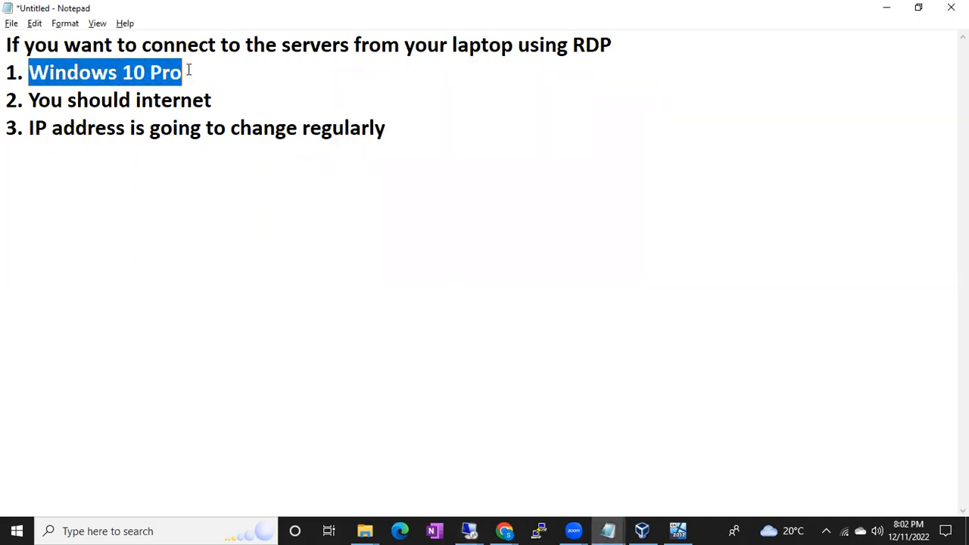
{"action": "left_click", "coordinate": [33, 98]}
{"action": "left_click_drag", "start_coordinate": [33, 98], "coordinate": [206, 95]}
{"action": "left_click", "coordinate": [39, 130]}
{"action": "left_click_drag", "start_coordinate": [40, 131], "coordinate": [192, 128]}
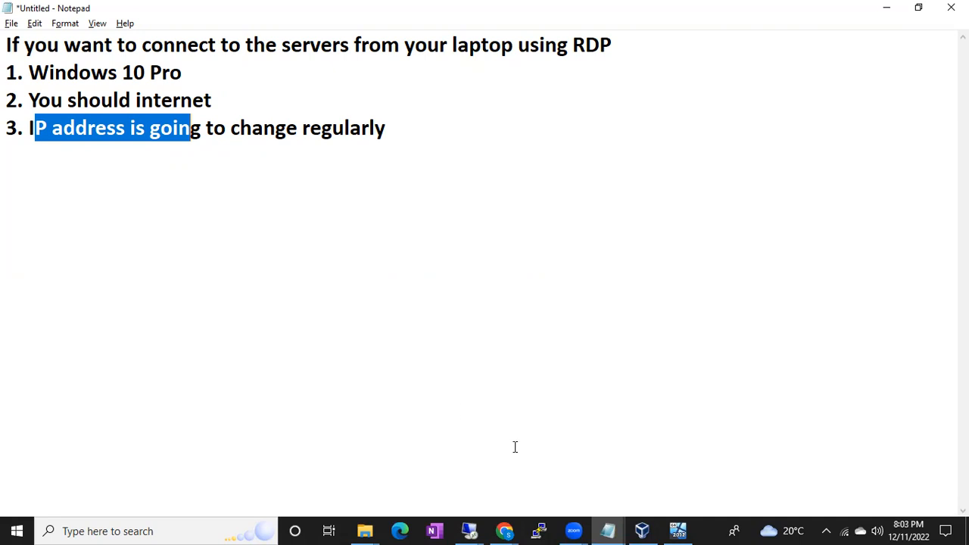
Compare the BATCH47 virtual machine's VirtualBox console with the open 192.168.137.107 remote session.
{"action": "left_click", "coordinate": [652, 530]}
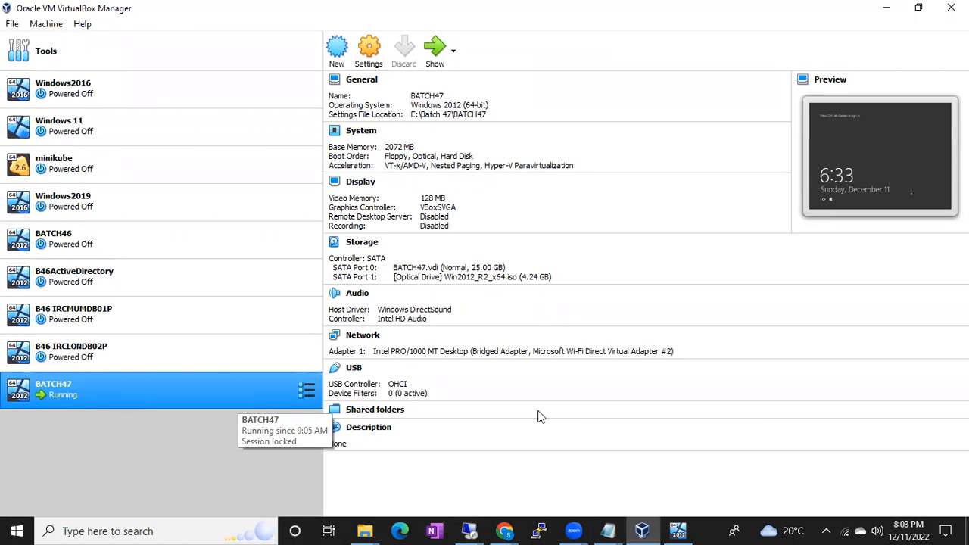
{"action": "left_click", "coordinate": [678, 531]}
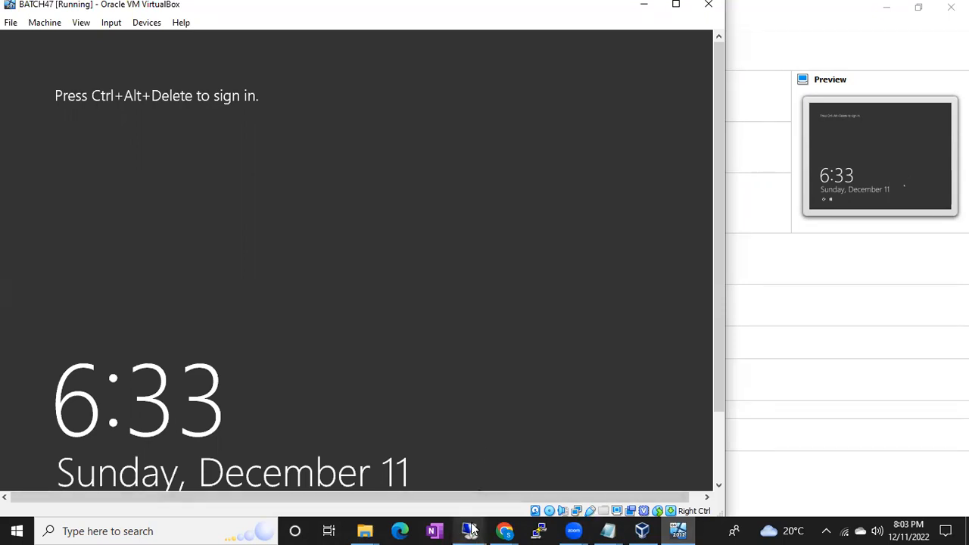
{"action": "mouse_move", "coordinate": [470, 529]}
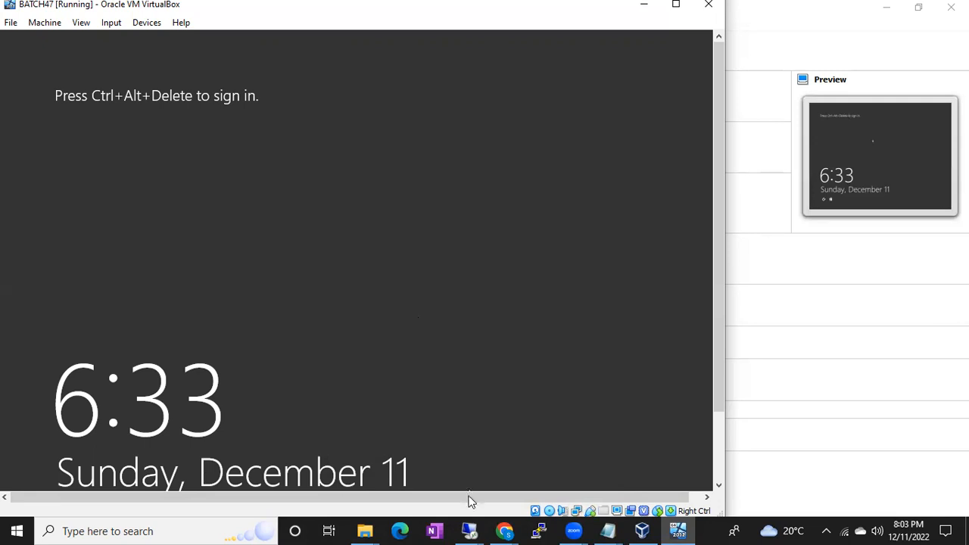
{"action": "left_click", "coordinate": [470, 530]}
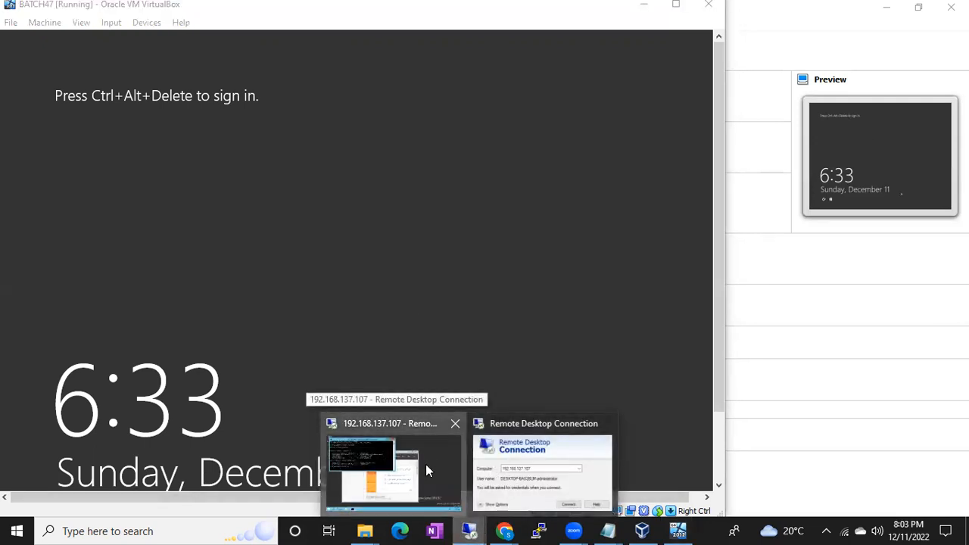
{"action": "left_click", "coordinate": [425, 465]}
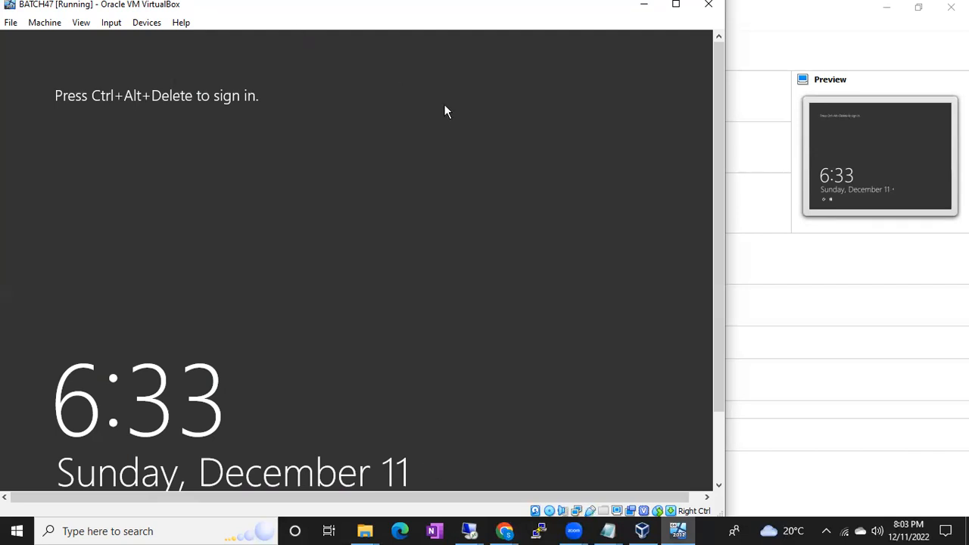
Sign in to the BATCH47 virtual machine's console as Administrator with the account password.
{"action": "left_click", "coordinate": [677, 531]}
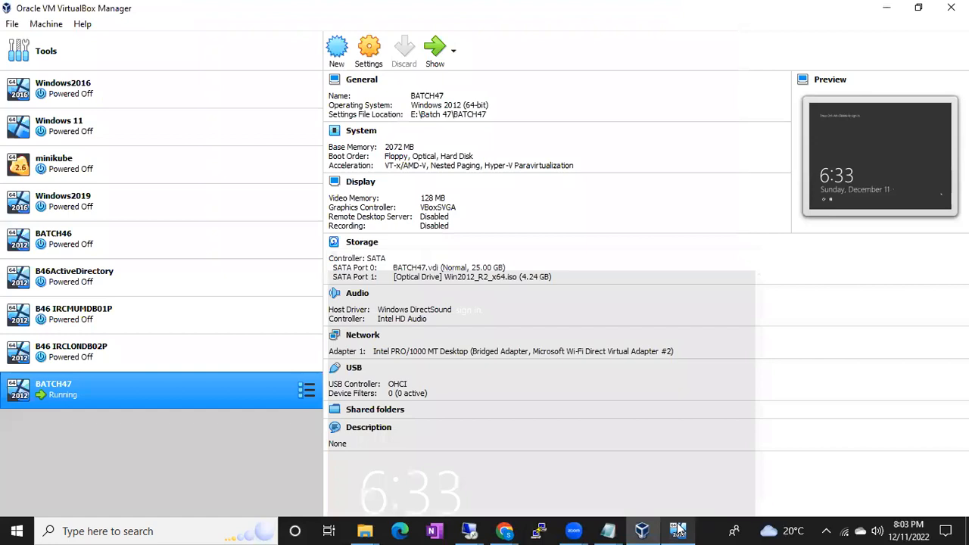
{"action": "left_click", "coordinate": [678, 531]}
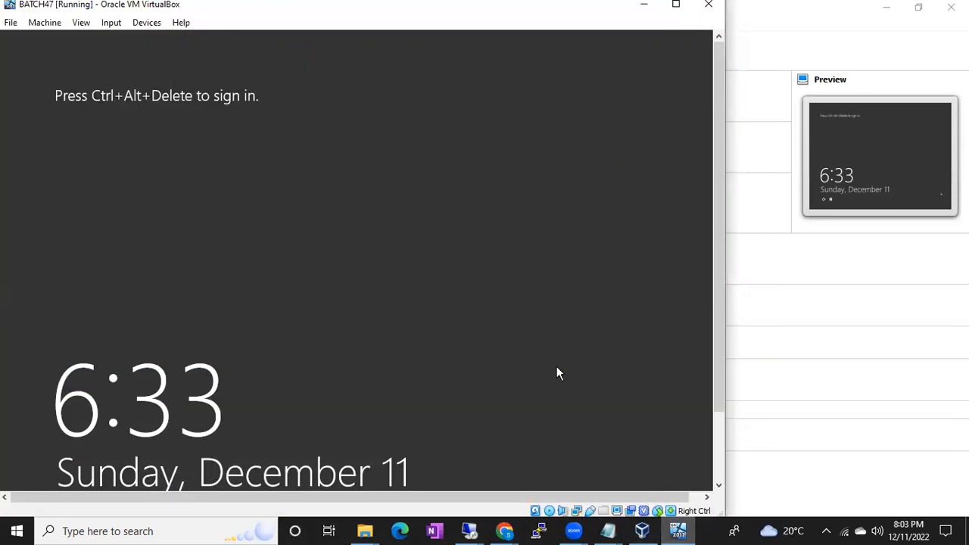
{"action": "key", "text": "ctrl+alt+Delete"}
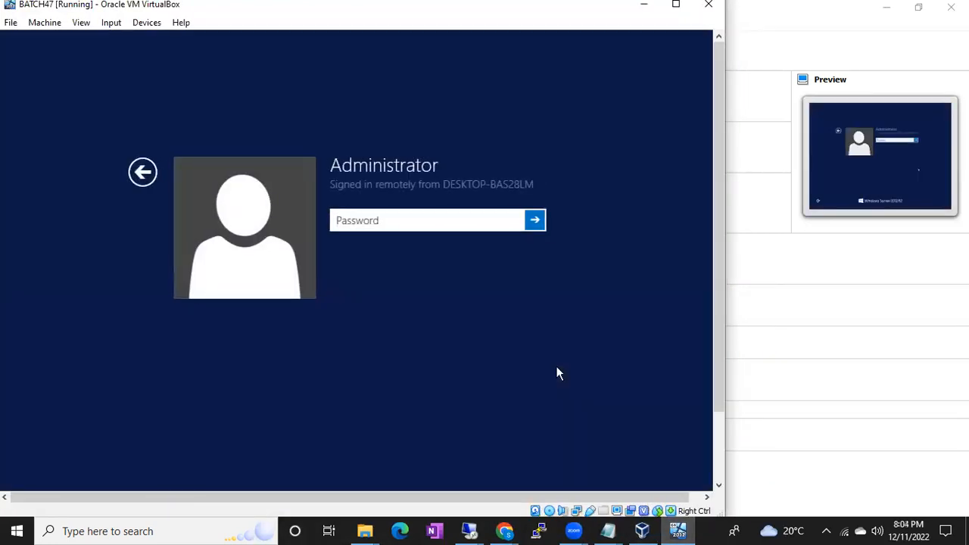
{"action": "type", "text": "Password@1234"}
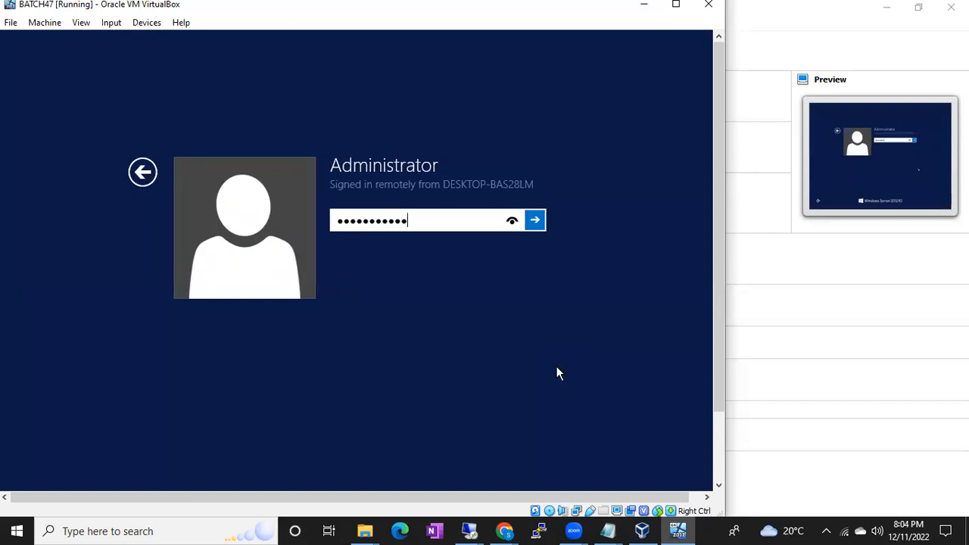
{"action": "key", "text": "Return"}
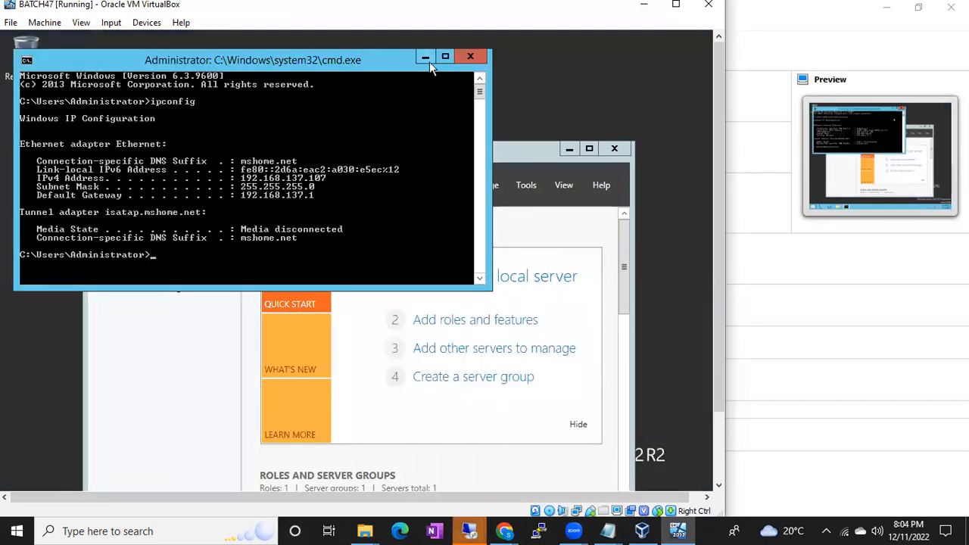
Maximize the BATCH47 virtual machine window, check the 192.168.137.107 remote session, and dismiss its disconnection message.
{"action": "left_click", "coordinate": [676, 5]}
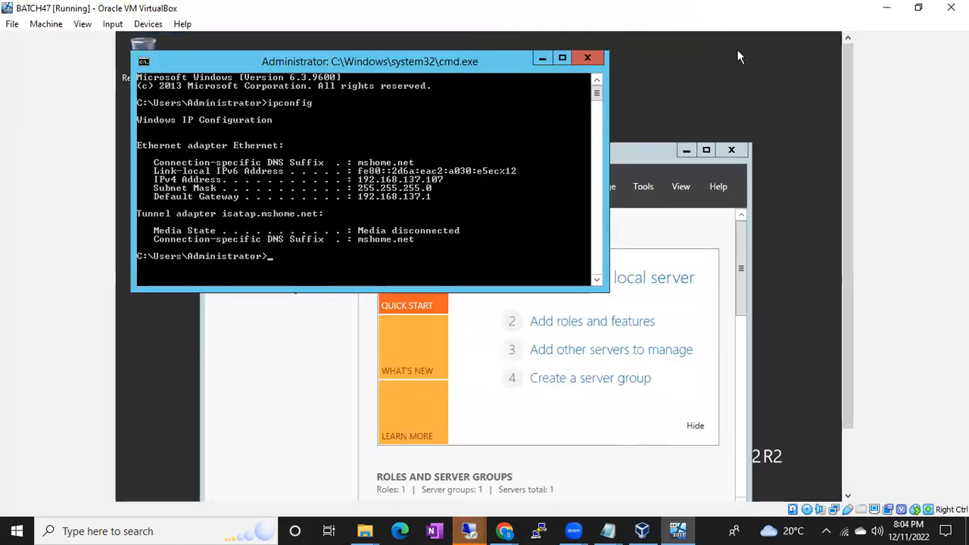
{"action": "mouse_move", "coordinate": [847, 161]}
{"action": "left_mouse_down"}
{"action": "mouse_move", "coordinate": [848, 230]}
{"action": "mouse_move", "coordinate": [833, 155]}
{"action": "left_mouse_up"}
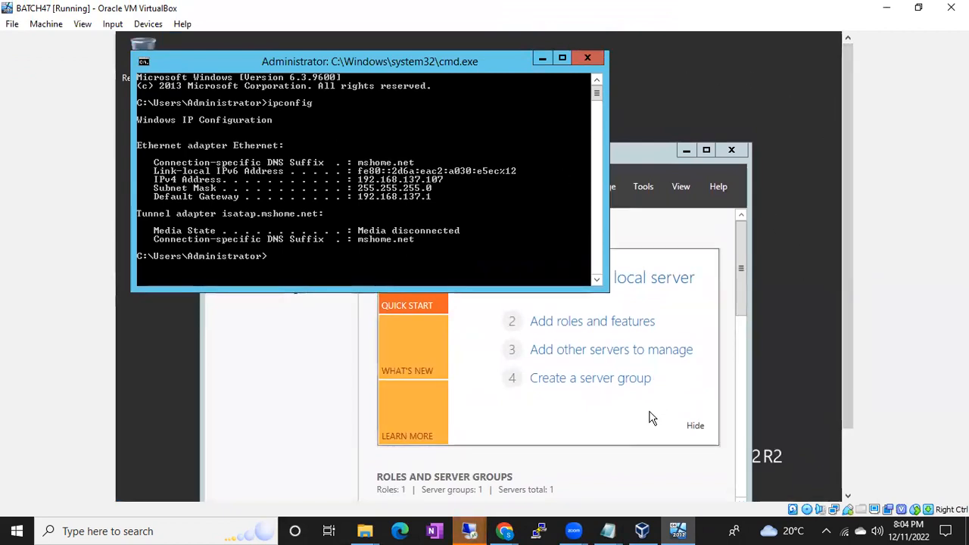
{"action": "left_click", "coordinate": [479, 529]}
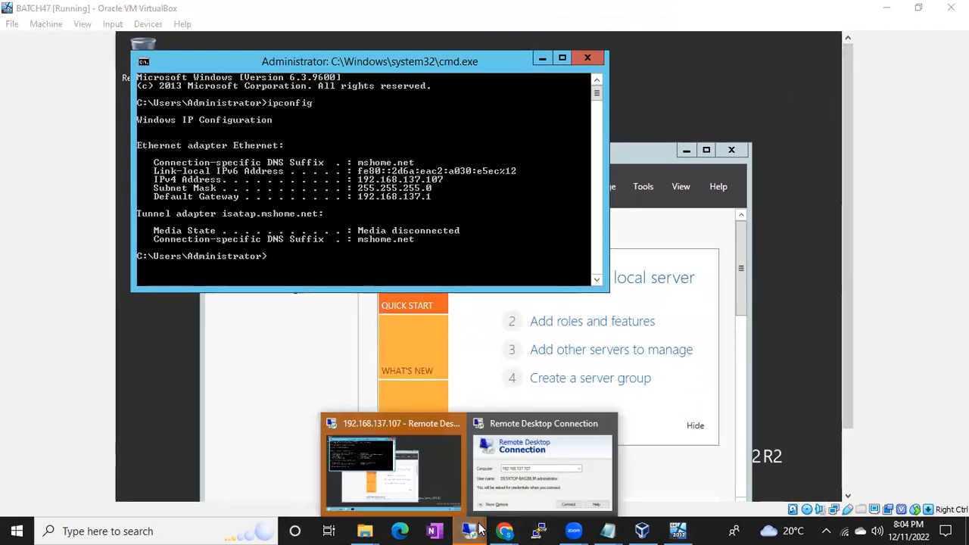
{"action": "left_click", "coordinate": [453, 490]}
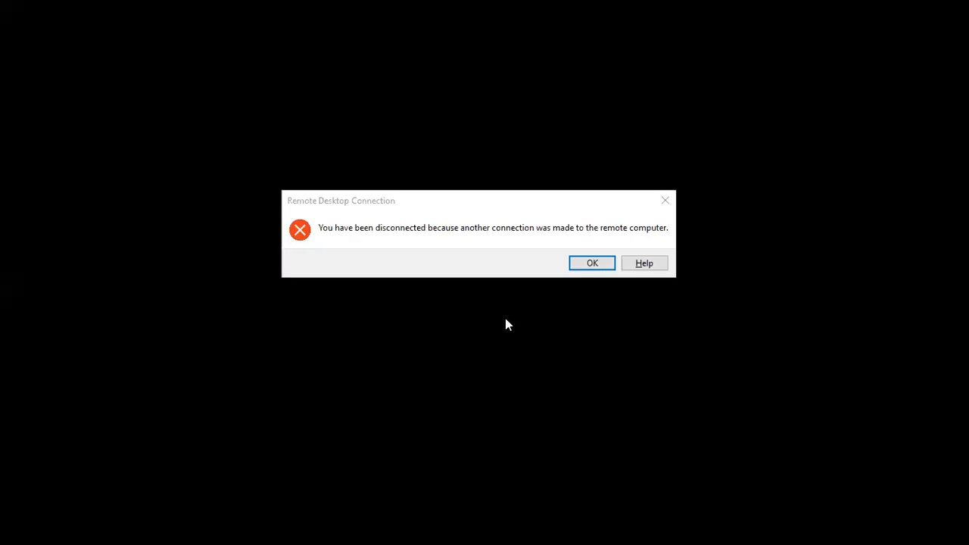
{"action": "left_click", "coordinate": [590, 266]}
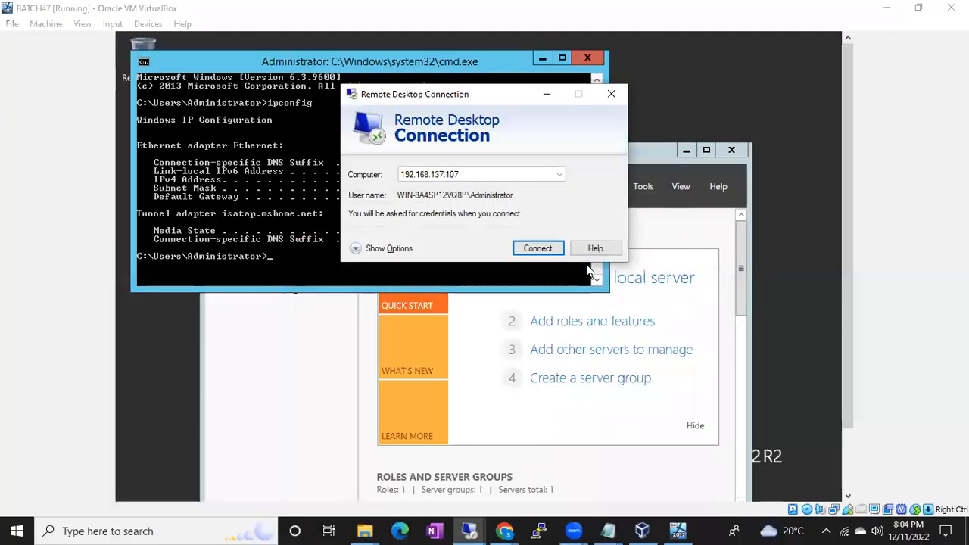
Reconnect to 192.168.137.107 over Remote Desktop as Administrator, entering the account password and accepting the connection prompt.
{"action": "left_click", "coordinate": [531, 250]}
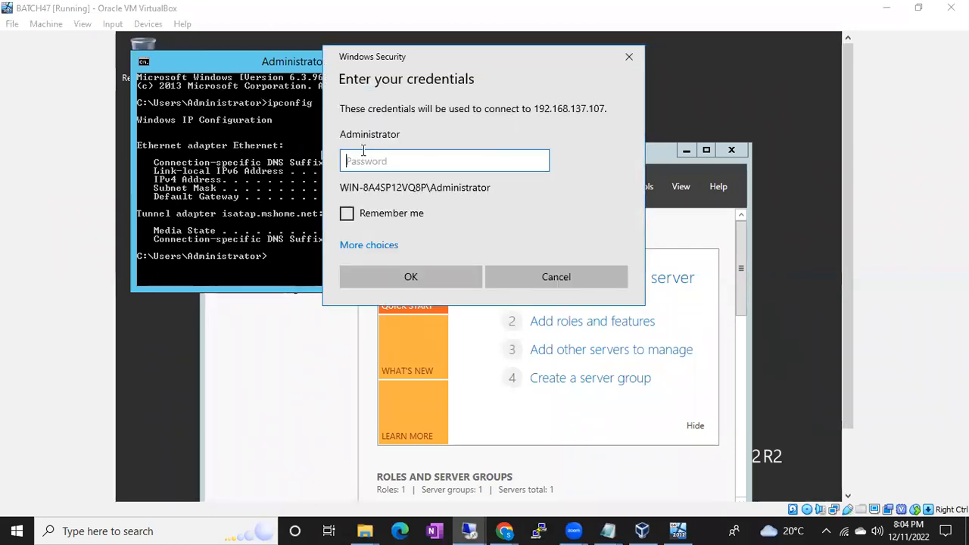
{"action": "type", "text": "••"}
{"action": "type", "text": "••••••••••"}
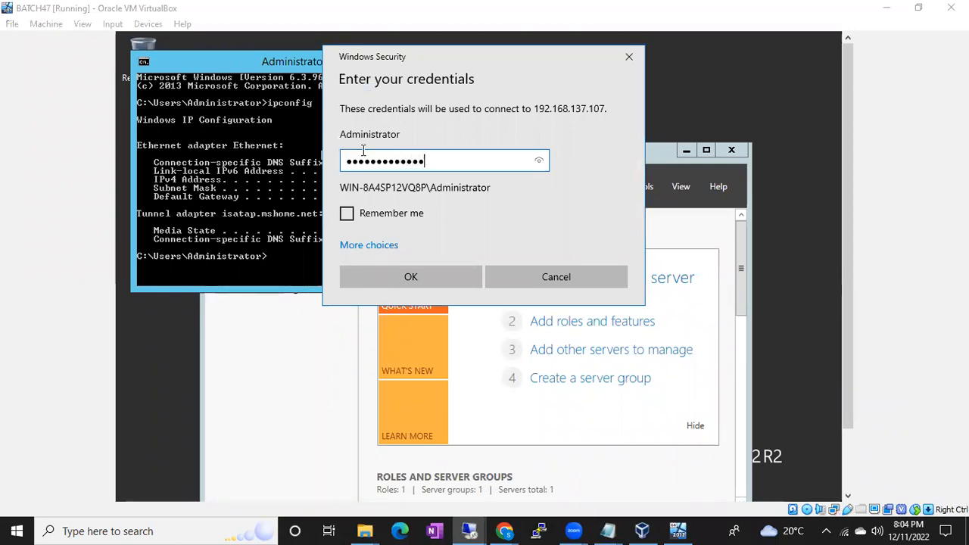
{"action": "key", "text": "Return"}
{"action": "left_click", "coordinate": [535, 329]}
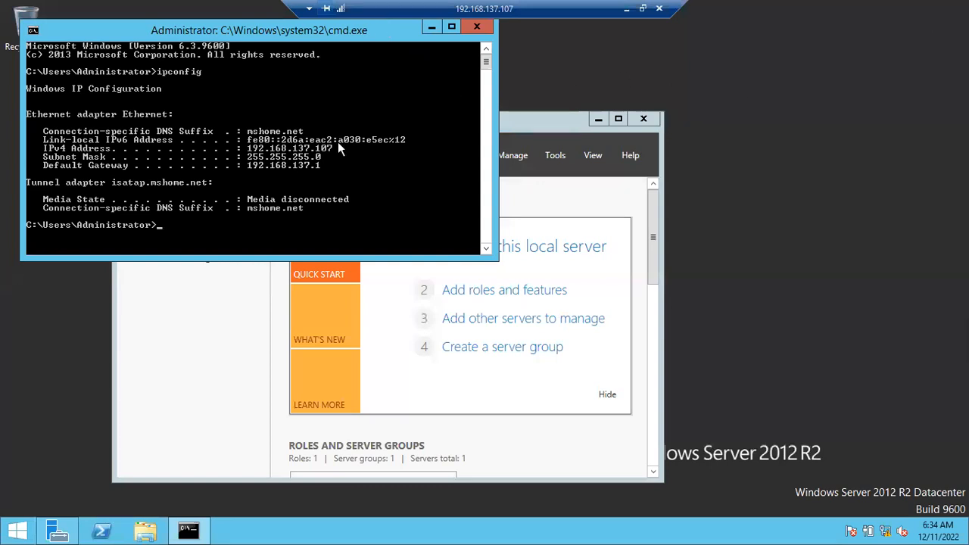
Clear the Command Prompt window off the remote desktop by minimizing it.
{"action": "double_click", "coordinate": [87, 27]}
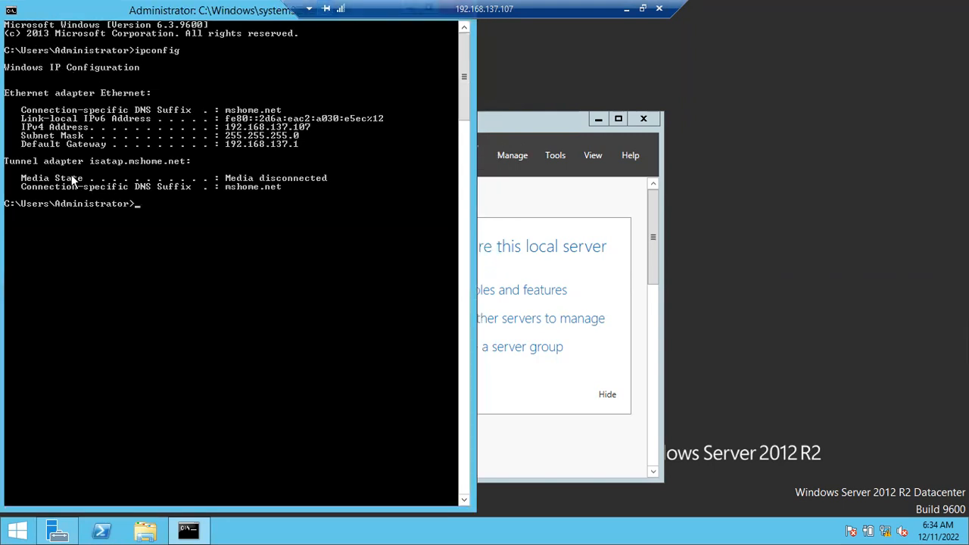
{"action": "double_click", "coordinate": [86, 13]}
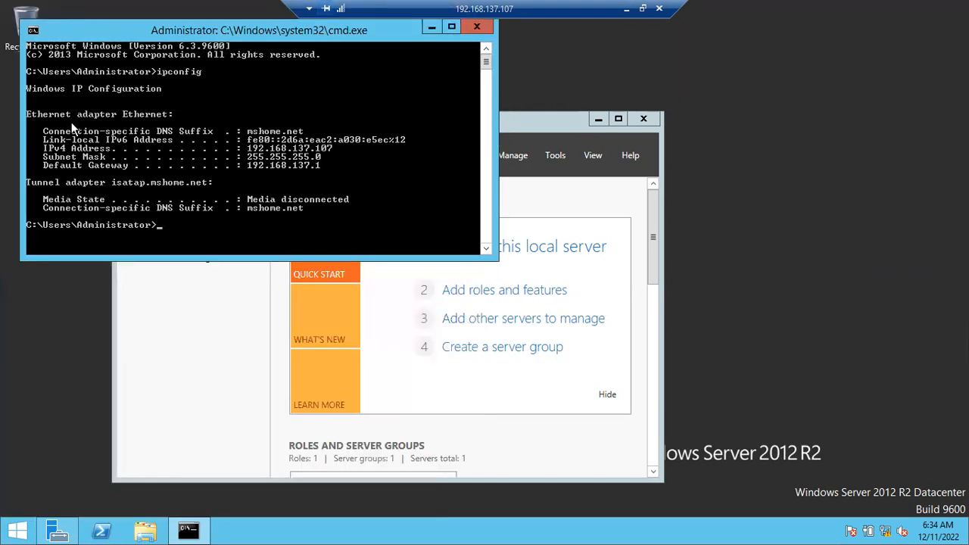
{"action": "left_click_drag", "start_coordinate": [99, 29], "coordinate": [86, 160]}
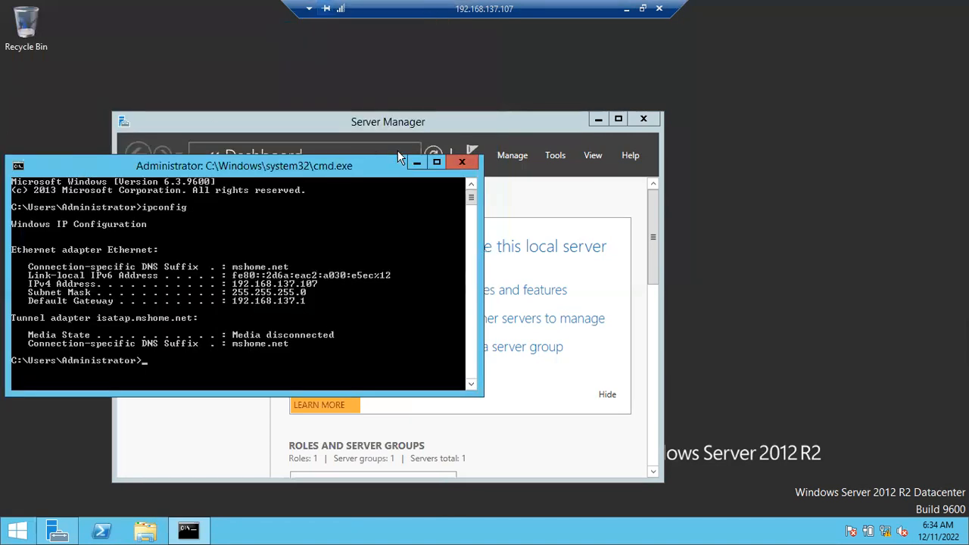
{"action": "left_click", "coordinate": [420, 157]}
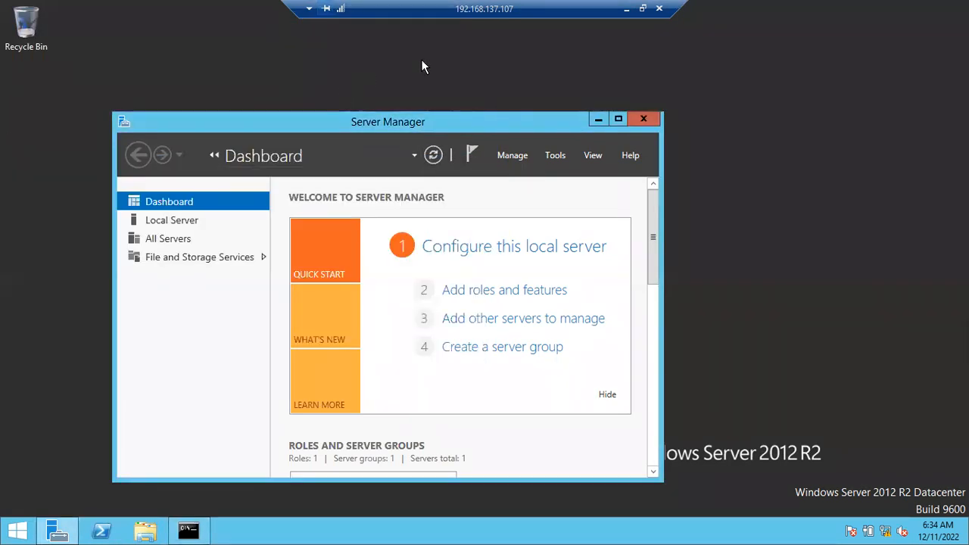
{"action": "left_click", "coordinate": [783, 122]}
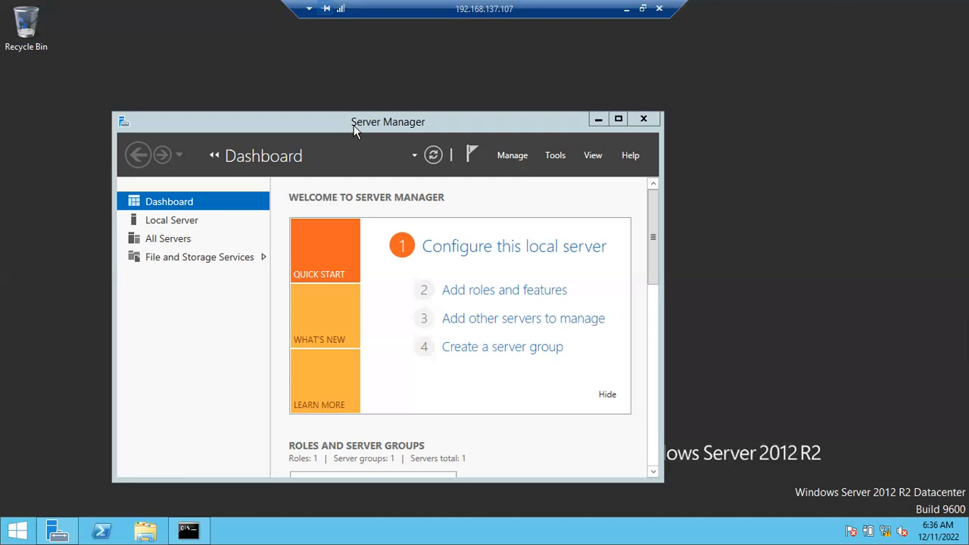
Reopen Server Manager and advance Add Roles and Features to feature selection, using role-based installation on the 192.168.137.107 server without adding roles.
{"action": "left_click", "coordinate": [644, 121]}
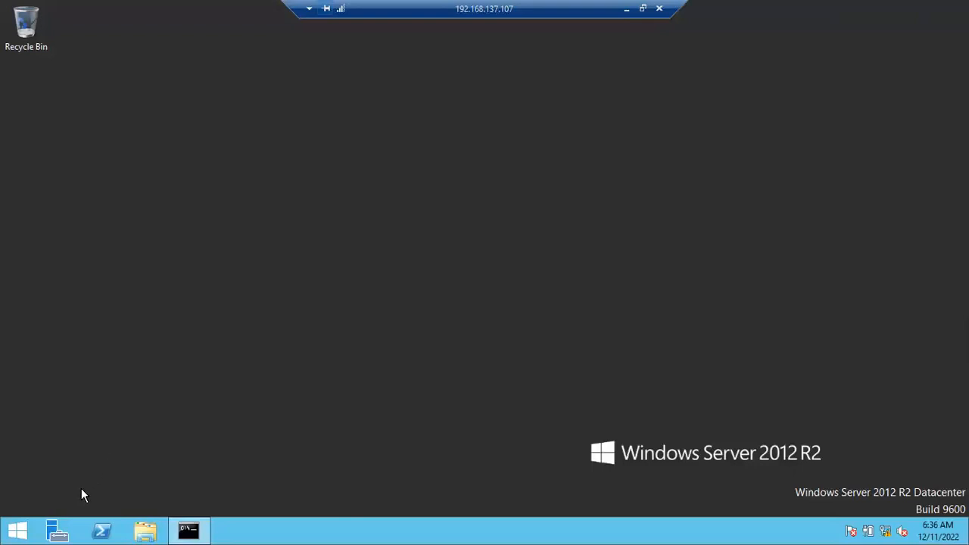
{"action": "left_click", "coordinate": [57, 532]}
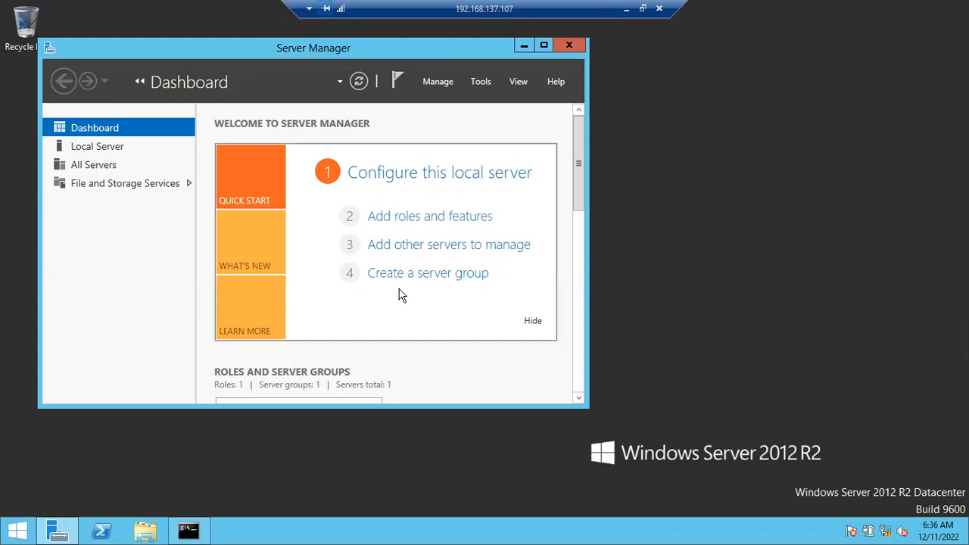
{"action": "left_click", "coordinate": [413, 217]}
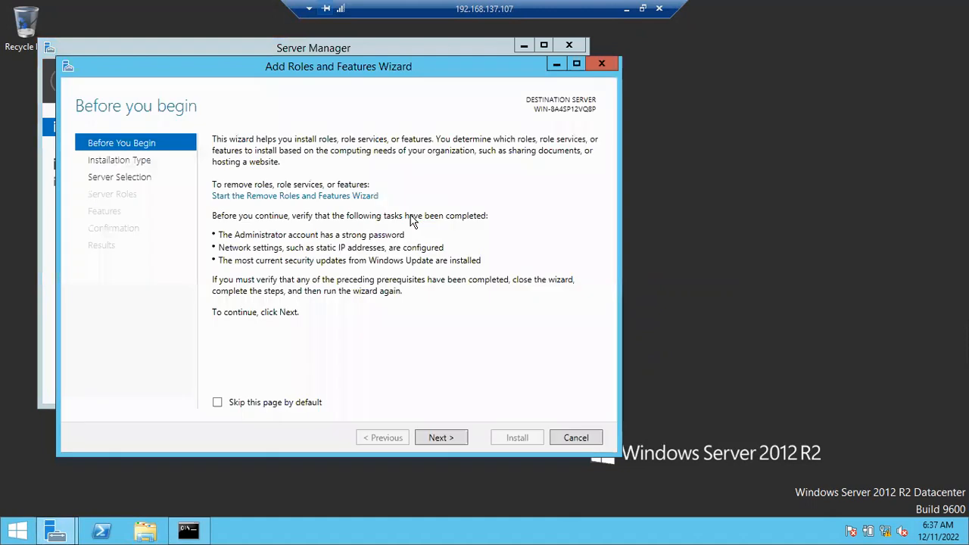
{"action": "left_click", "coordinate": [433, 439]}
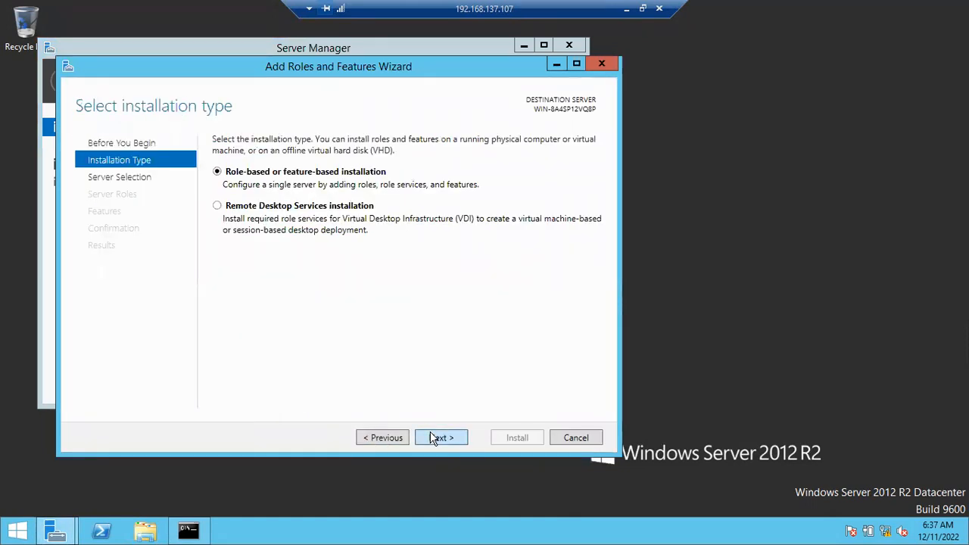
{"action": "left_click", "coordinate": [432, 439]}
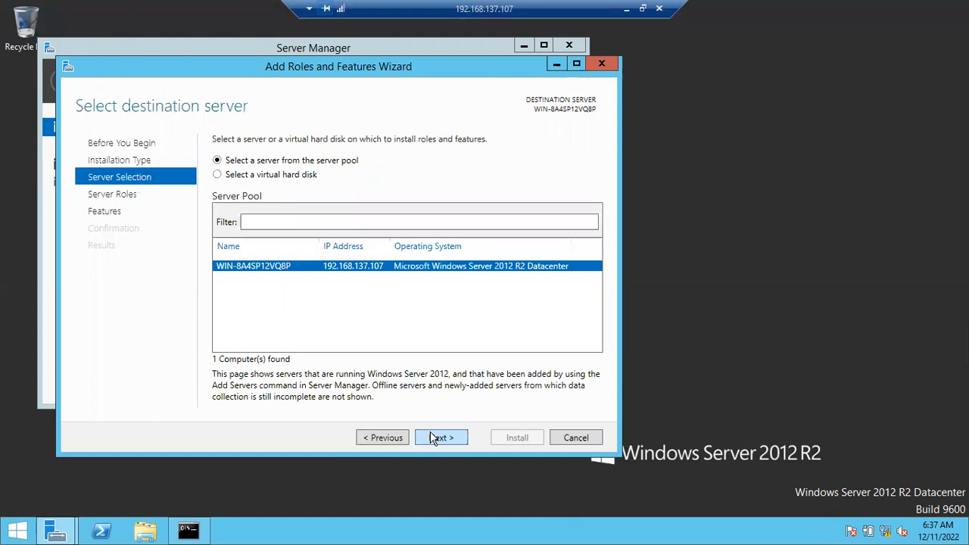
{"action": "left_click", "coordinate": [430, 433]}
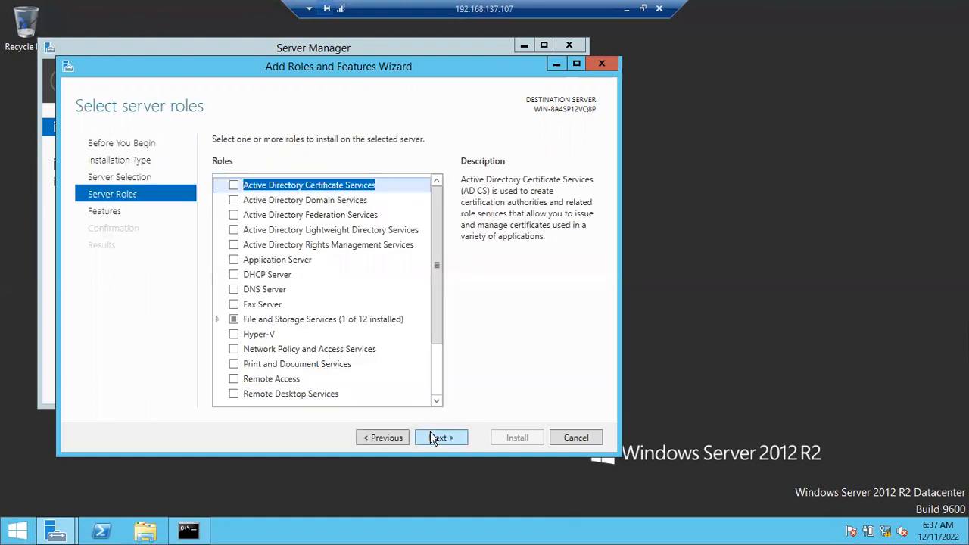
{"action": "left_click", "coordinate": [430, 436]}
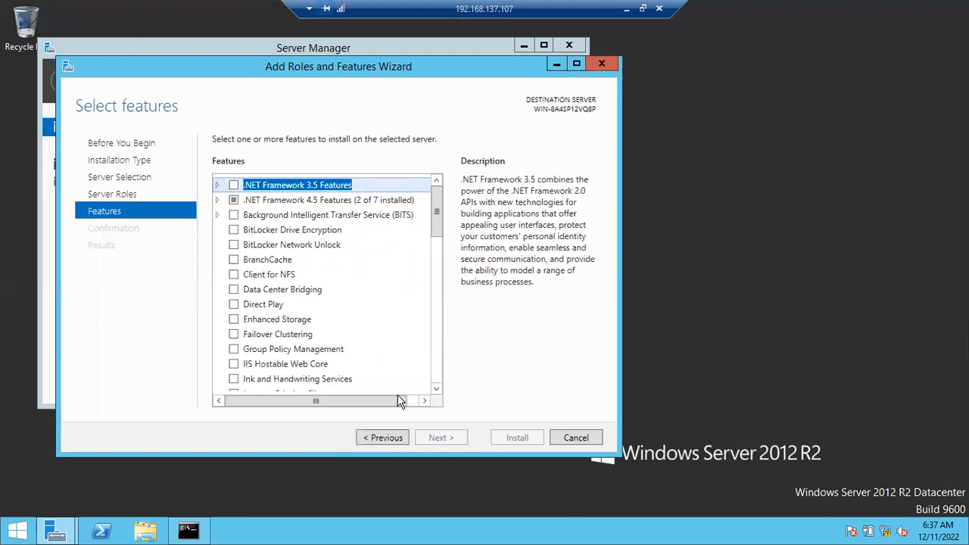
Select .NET Framework 3.5 Features with HTTP Activation and Non-HTTP Activation, adding the required features.
{"action": "left_click", "coordinate": [232, 186]}
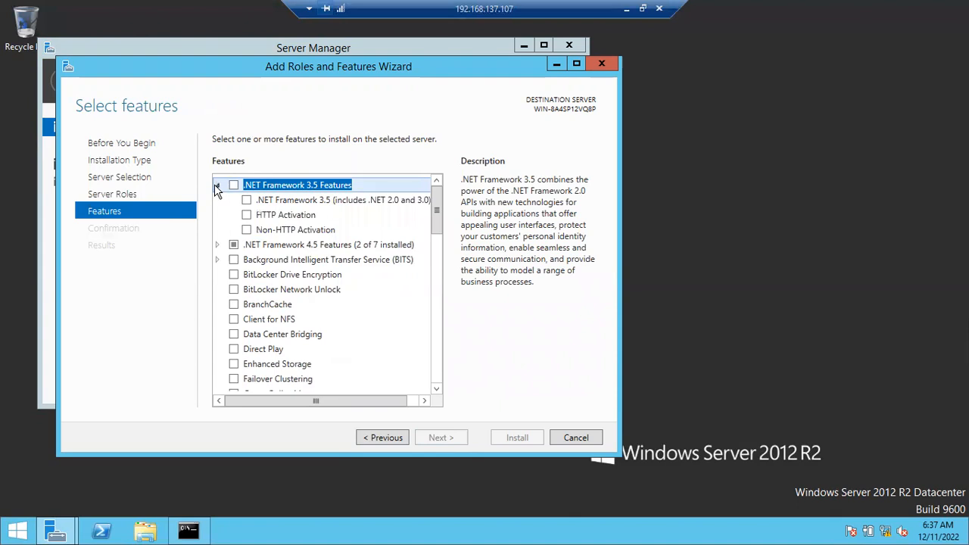
{"action": "left_click", "coordinate": [246, 215]}
{"action": "left_click", "coordinate": [382, 373]}
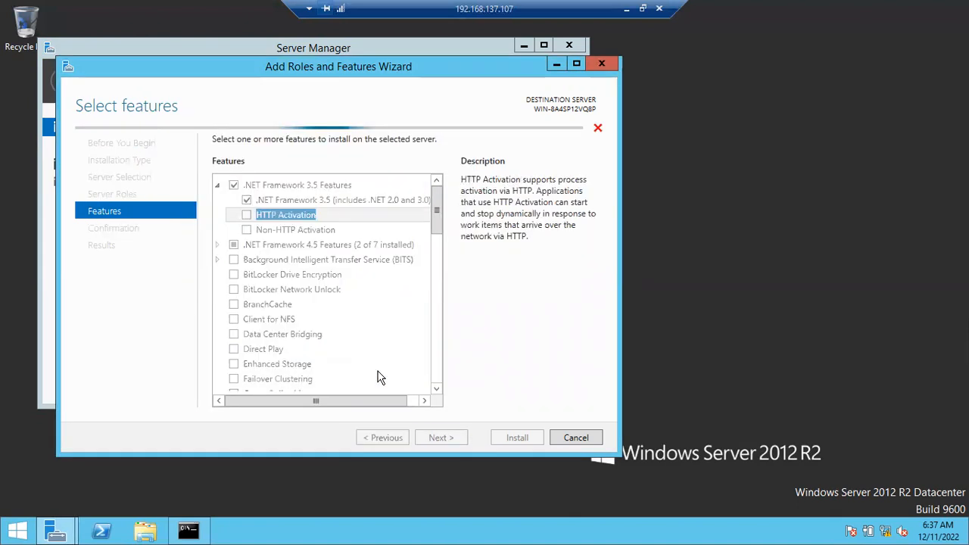
{"action": "left_click", "coordinate": [249, 230]}
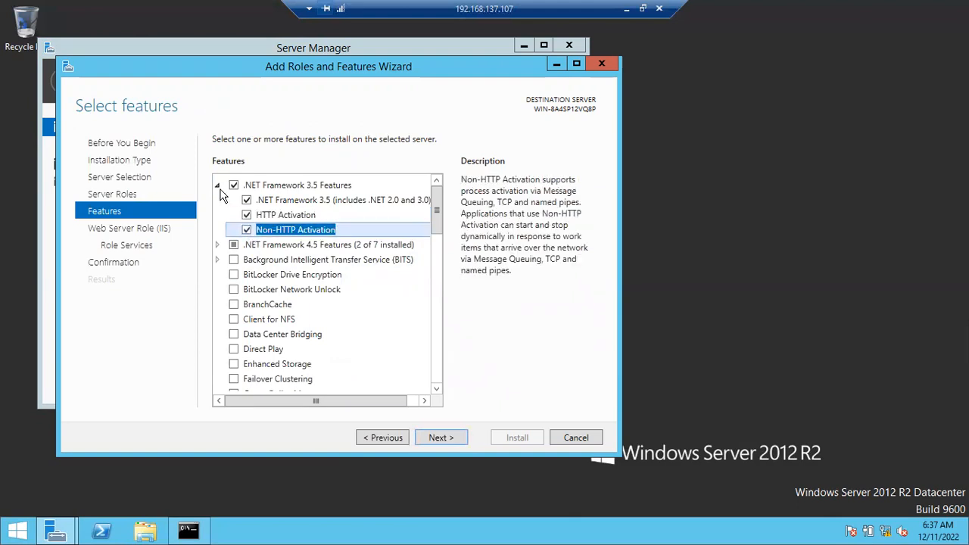
{"action": "left_click", "coordinate": [218, 186]}
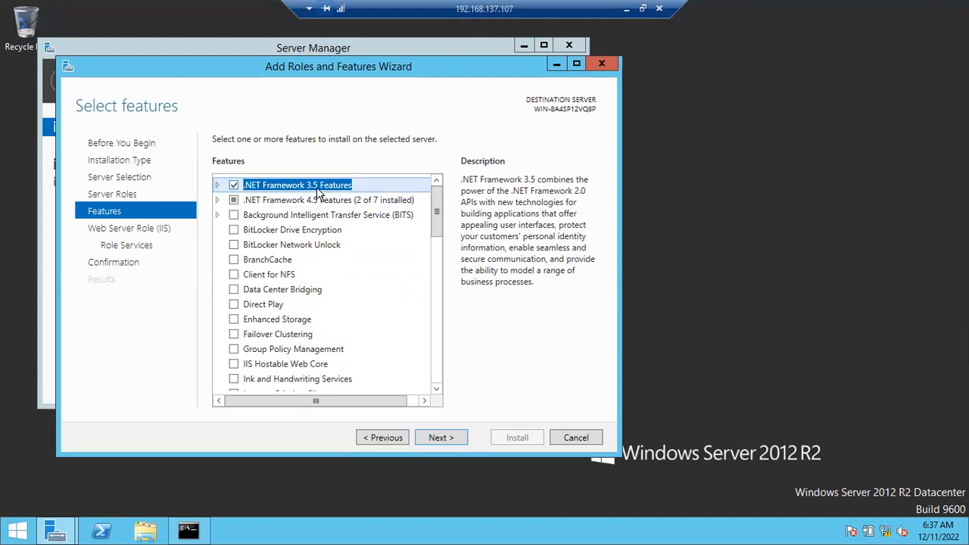
Accept the default Web Server (IIS) role services and open the alternate source path entry from the installation confirmation.
{"action": "left_click", "coordinate": [438, 437]}
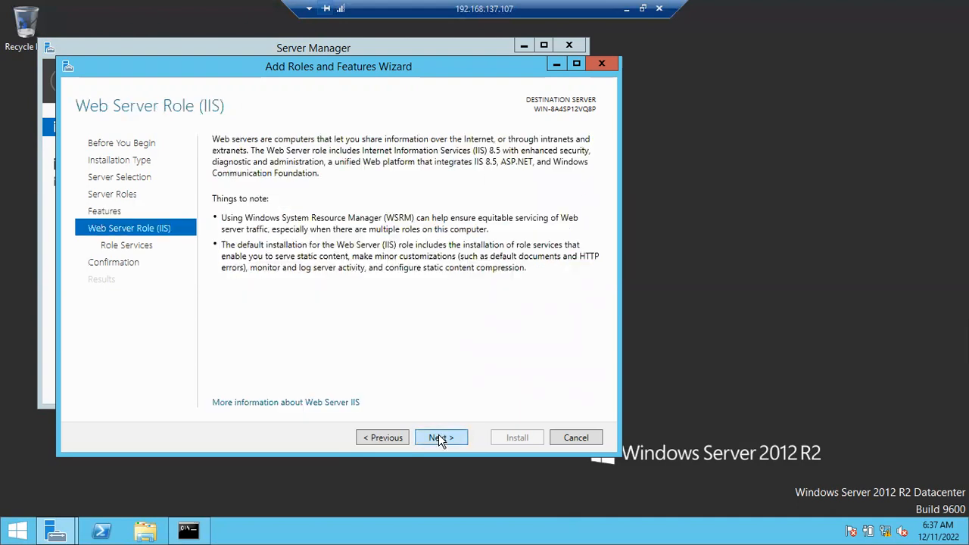
{"action": "left_click", "coordinate": [440, 438]}
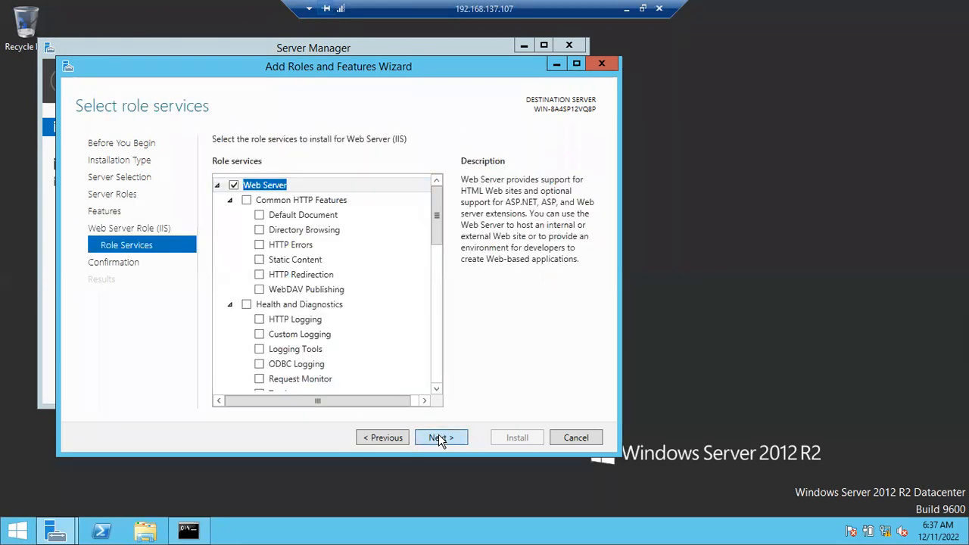
{"action": "left_click", "coordinate": [438, 436]}
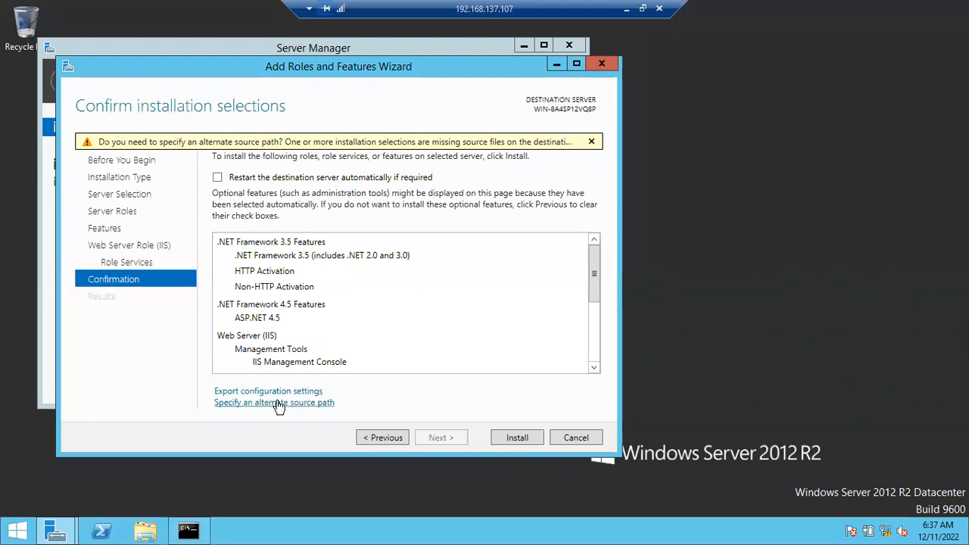
{"action": "left_click", "coordinate": [251, 403]}
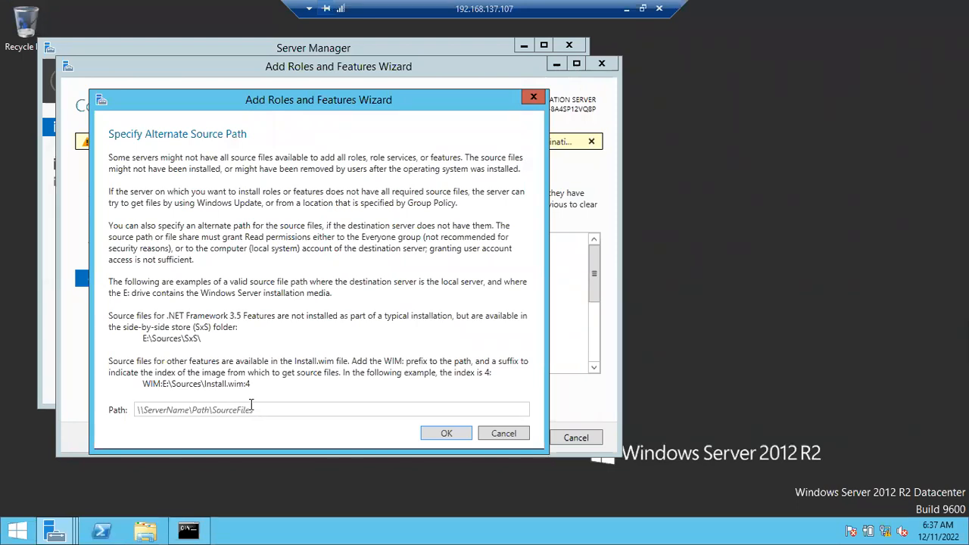
{"action": "left_click", "coordinate": [196, 410]}
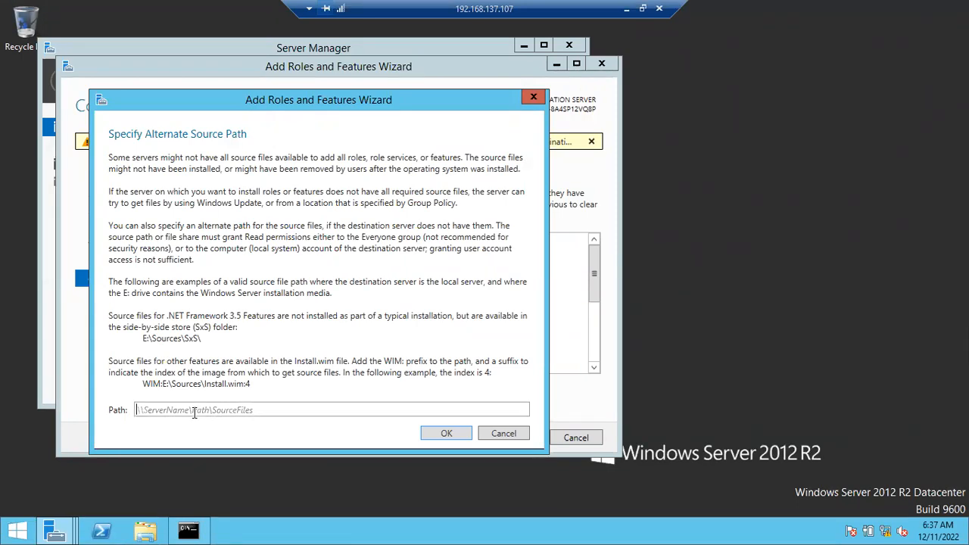
Browse to the sources\sxs folder on CD Drive (D:) in File Explorer.
{"action": "left_click", "coordinate": [147, 534]}
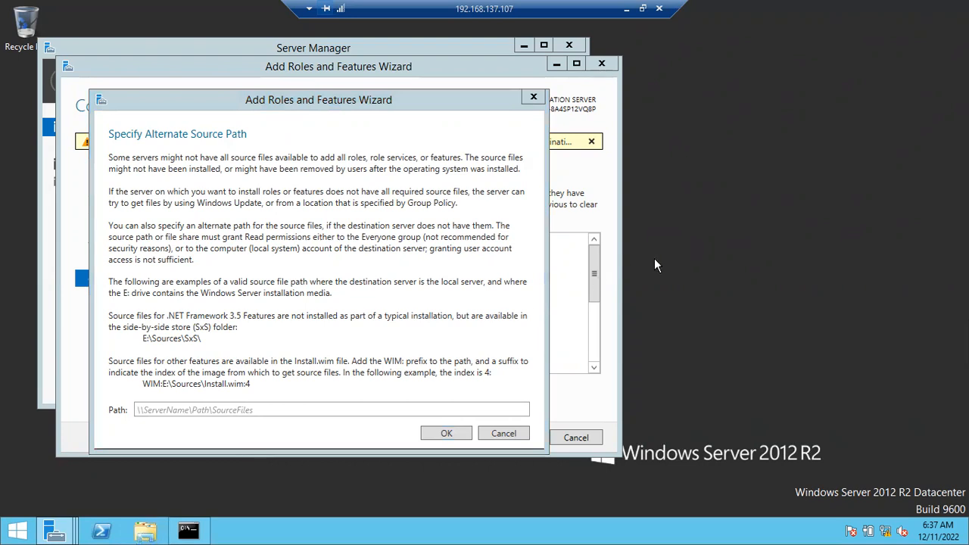
{"action": "left_click", "coordinate": [589, 305]}
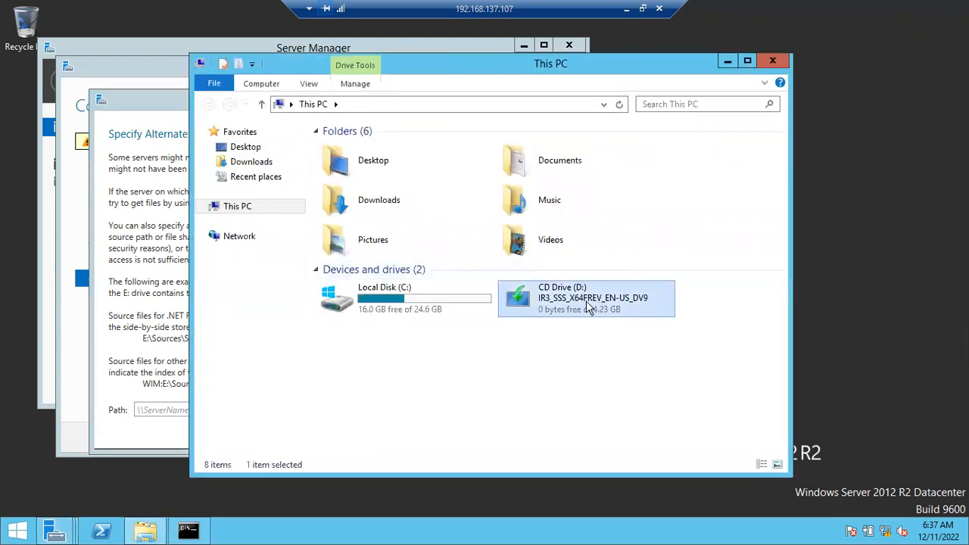
{"action": "right_click", "coordinate": [576, 302]}
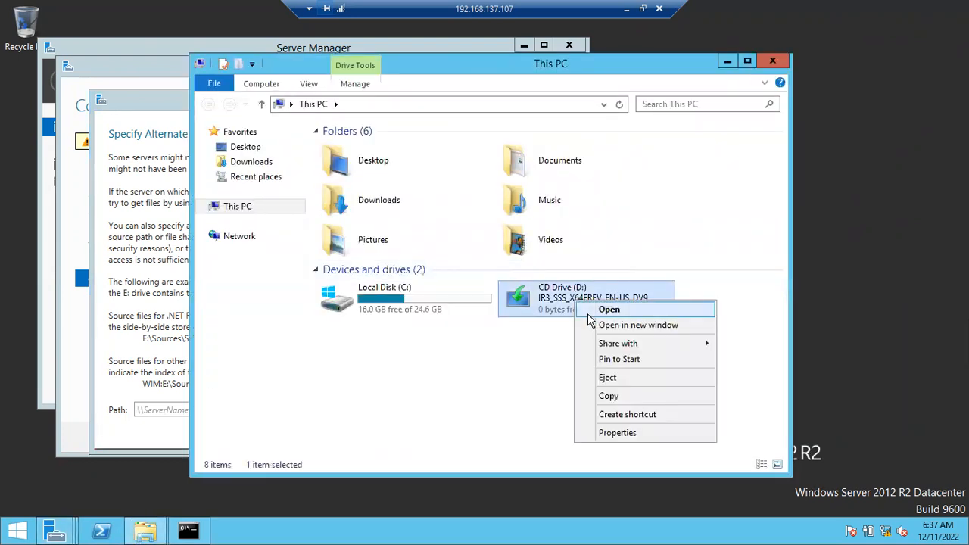
{"action": "left_click", "coordinate": [588, 313]}
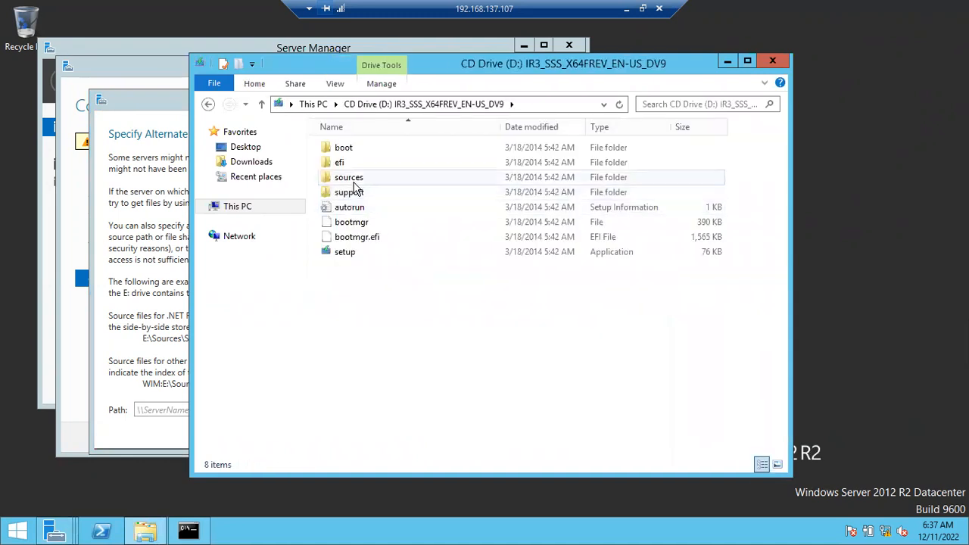
{"action": "left_click", "coordinate": [351, 181]}
{"action": "double_click", "coordinate": [350, 182]}
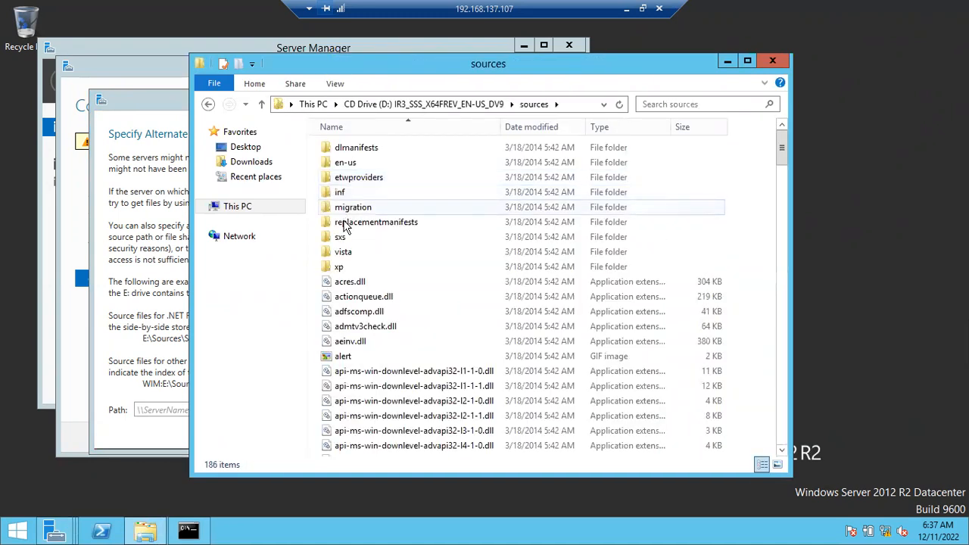
{"action": "left_click", "coordinate": [346, 240]}
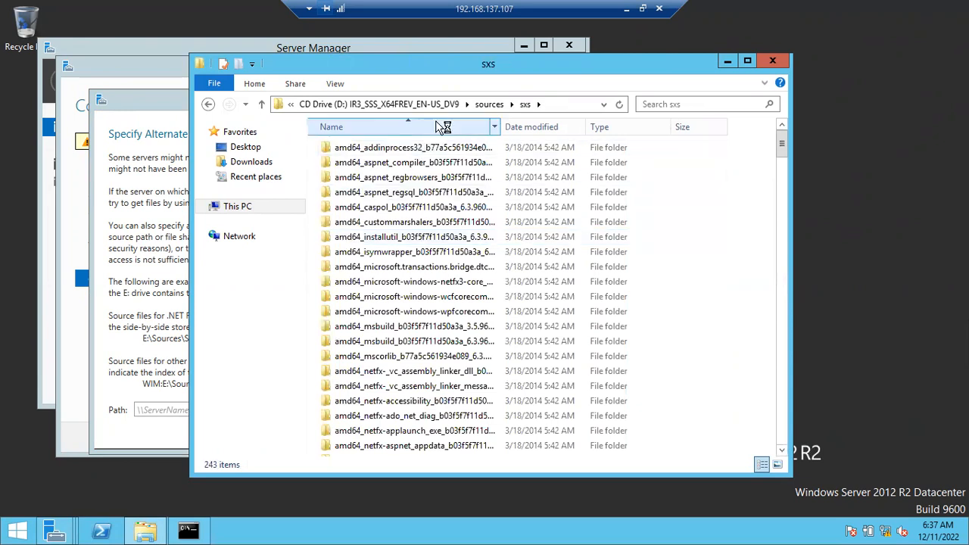
Set the alternate source path to D:\sources\sxs\, install the selected features, and close the wizard once installation completes.
{"action": "left_click", "coordinate": [544, 103]}
{"action": "key", "text": "ctrl+c"}
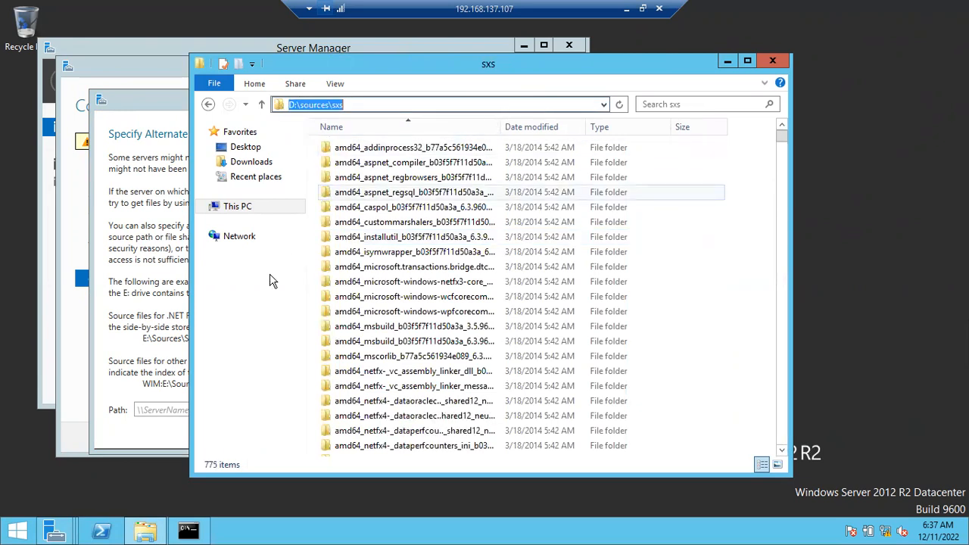
{"action": "left_click", "coordinate": [162, 407]}
{"action": "key", "text": "ctrl+v"}
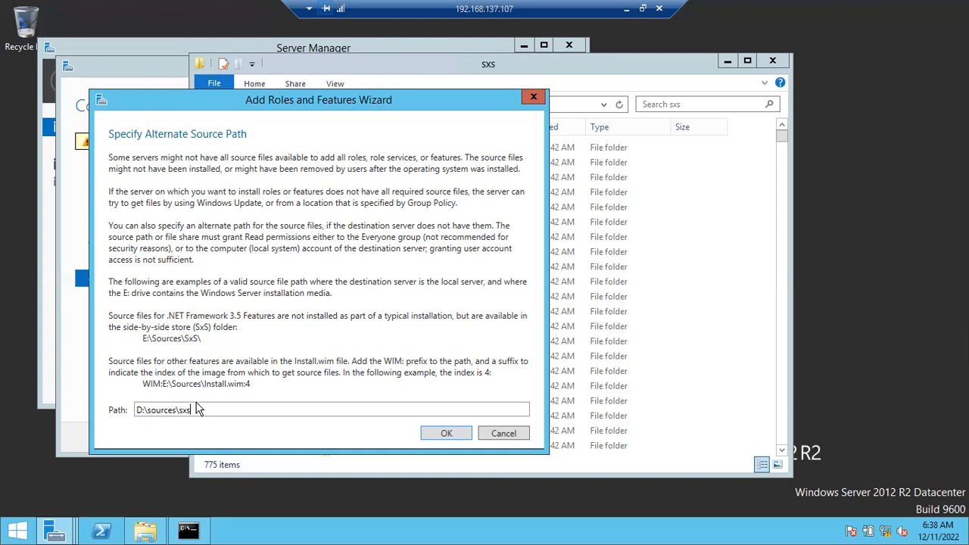
{"action": "type", "text": "\\"}
{"action": "left_click", "coordinate": [441, 434]}
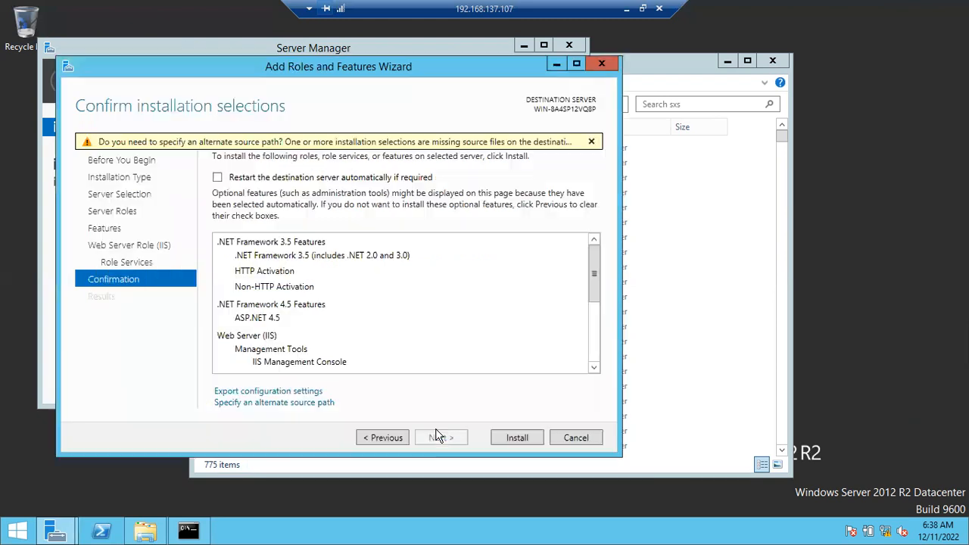
{"action": "left_click", "coordinate": [515, 443]}
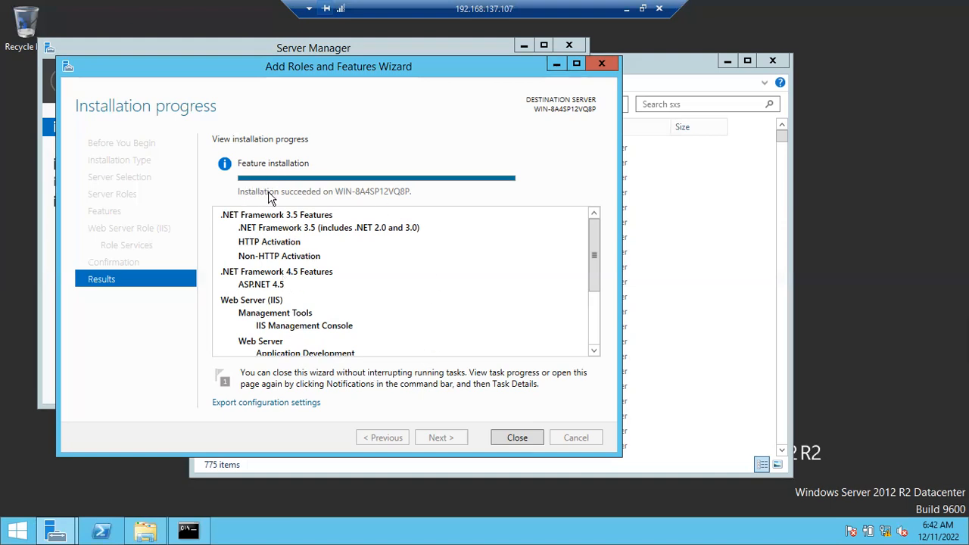
{"action": "left_click", "coordinate": [517, 439]}
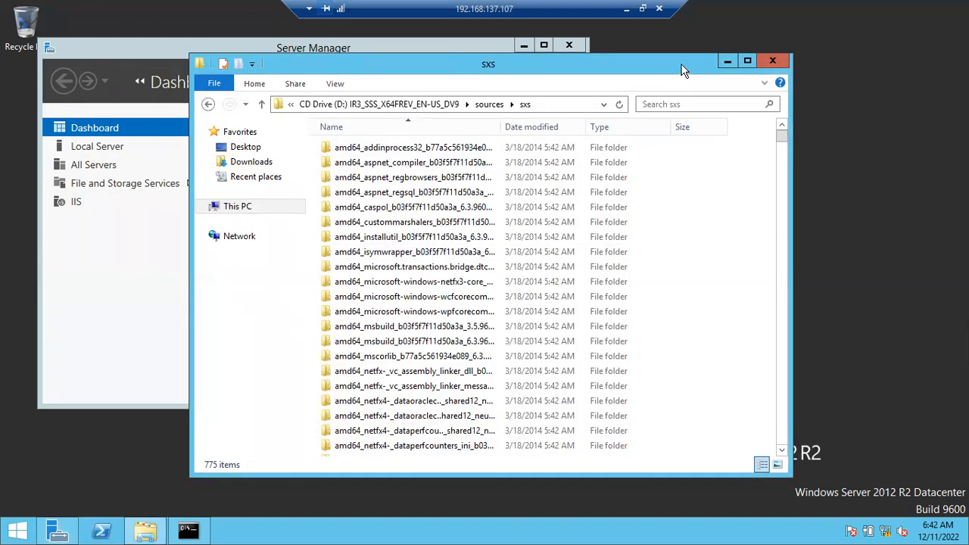
Close the sxs folder window and move the Server Manager window lower on the desktop.
{"action": "left_click_drag", "start_coordinate": [682, 71], "coordinate": [626, 130]}
{"action": "left_click", "coordinate": [681, 136]}
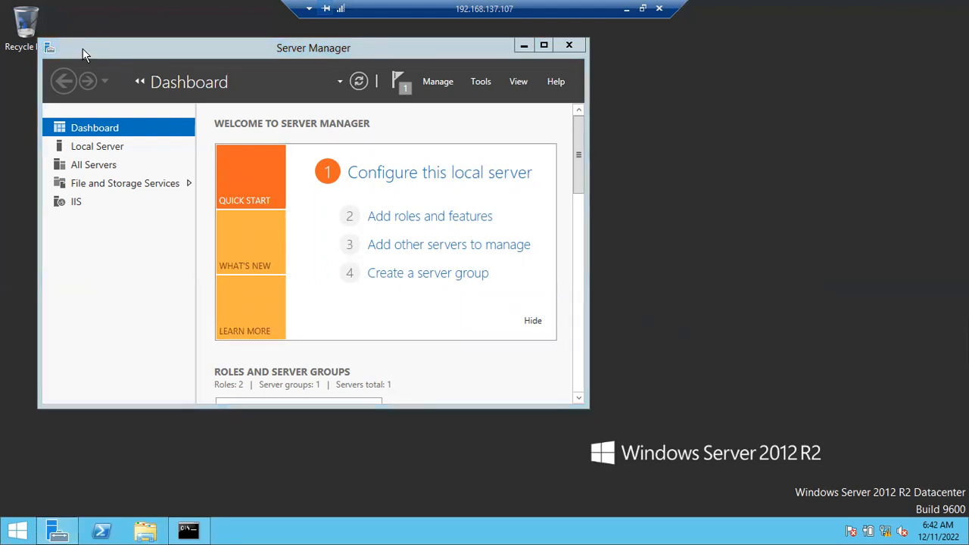
{"action": "left_click_drag", "start_coordinate": [88, 46], "coordinate": [79, 137]}
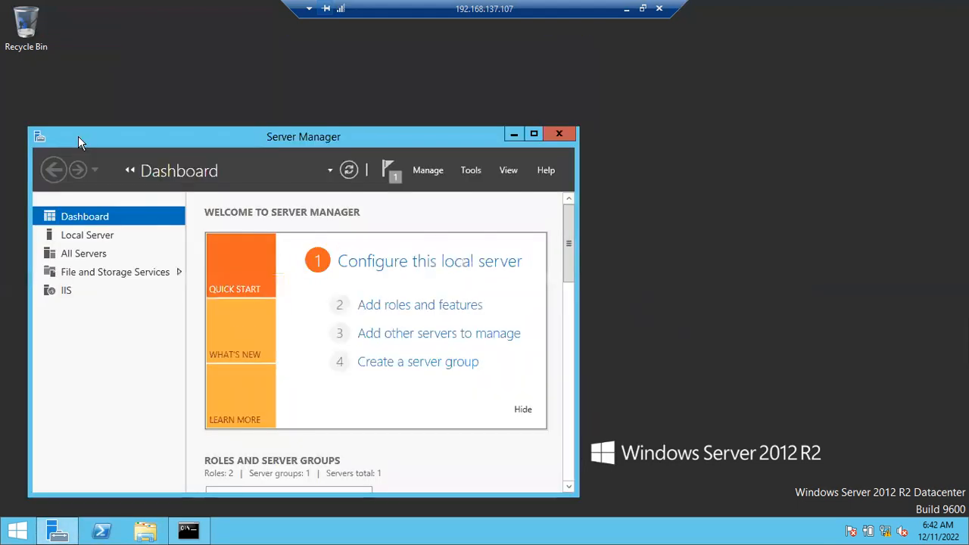
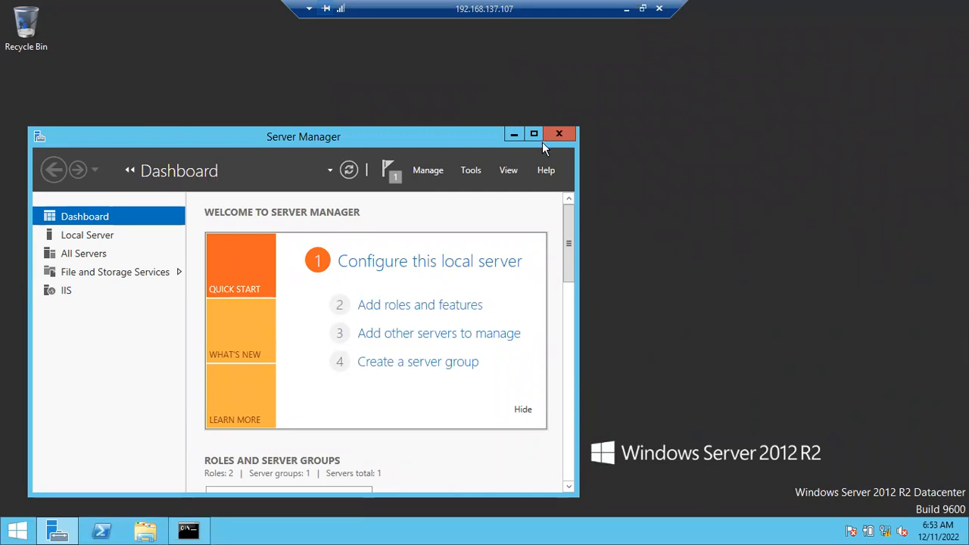
Minimize the Server Manager window and move the remote connection bar aside along the screen edge.
{"action": "left_click", "coordinate": [513, 130]}
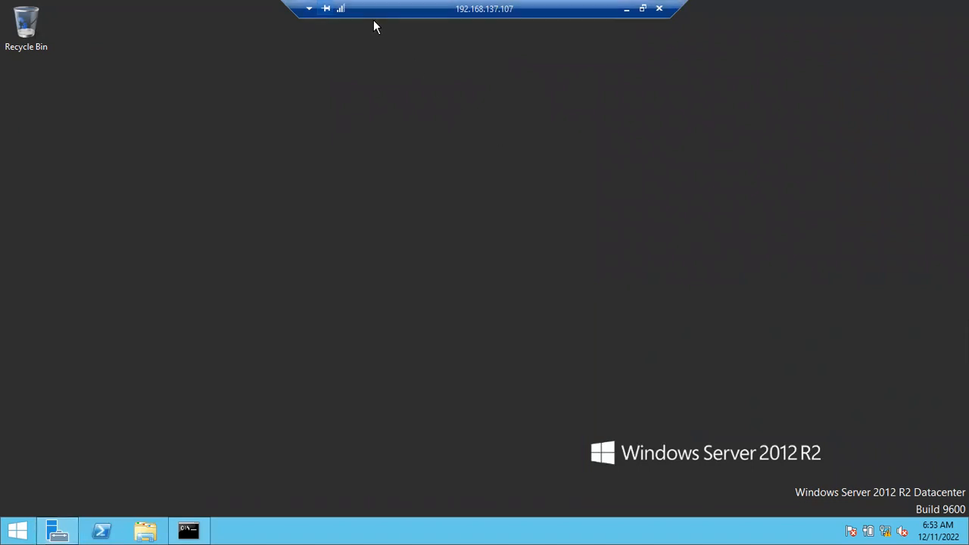
{"action": "left_click_drag", "start_coordinate": [374, 20], "coordinate": [132, 3]}
{"action": "left_click_drag", "start_coordinate": [298, 15], "coordinate": [130, 17]}
Refresh the server's desktop twice.
{"action": "right_click", "coordinate": [255, 209]}
{"action": "left_click", "coordinate": [300, 250]}
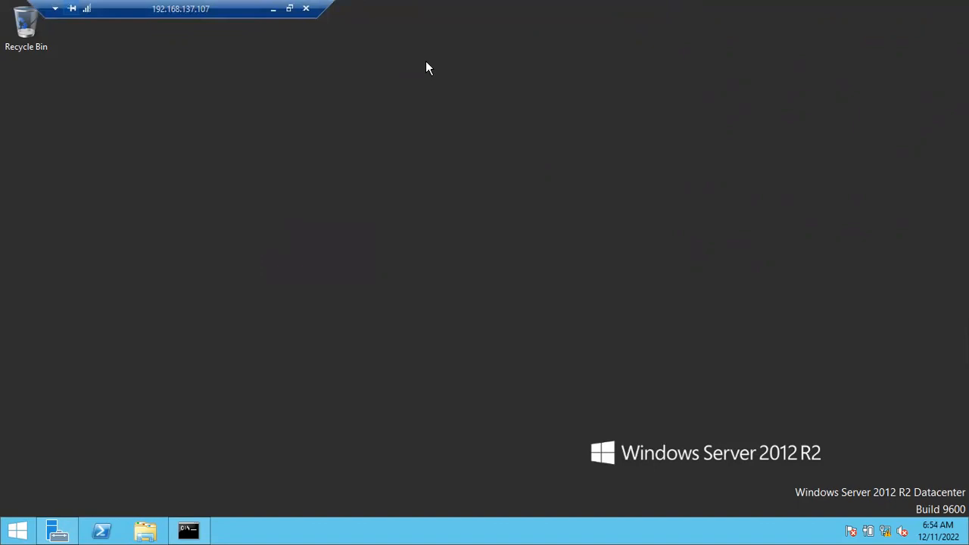
{"action": "right_click", "coordinate": [360, 234]}
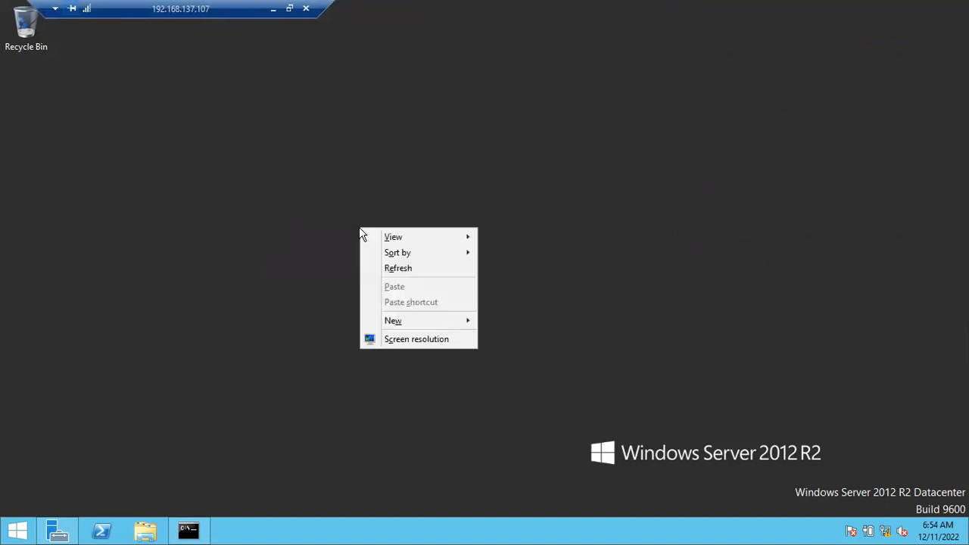
{"action": "left_click", "coordinate": [395, 268]}
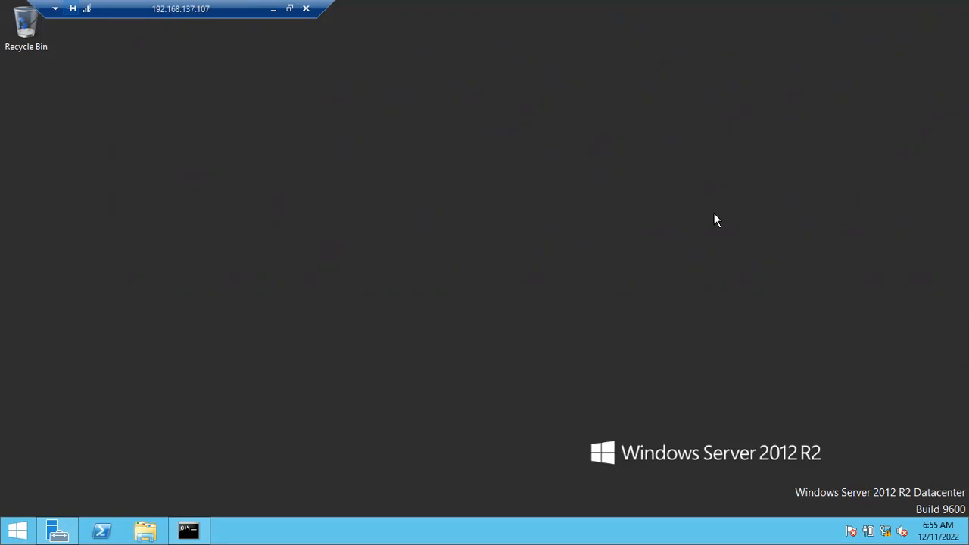
{"action": "key", "text": "super+r"}
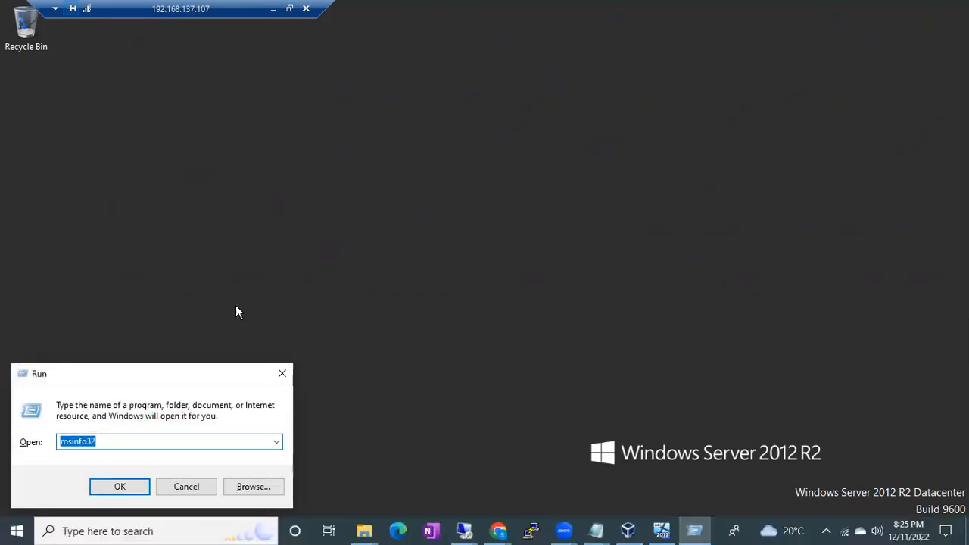
{"action": "left_click", "coordinate": [281, 373]}
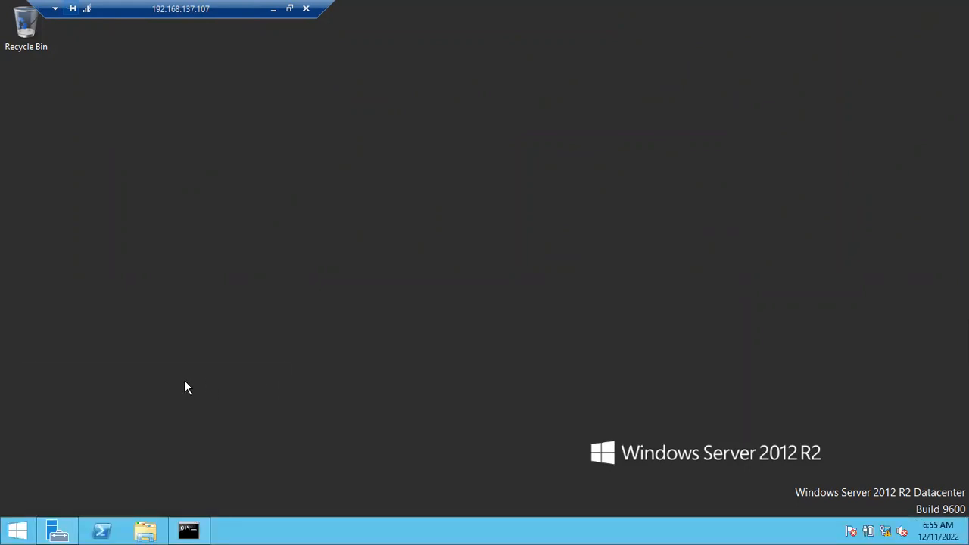
{"action": "right_click", "coordinate": [17, 530]}
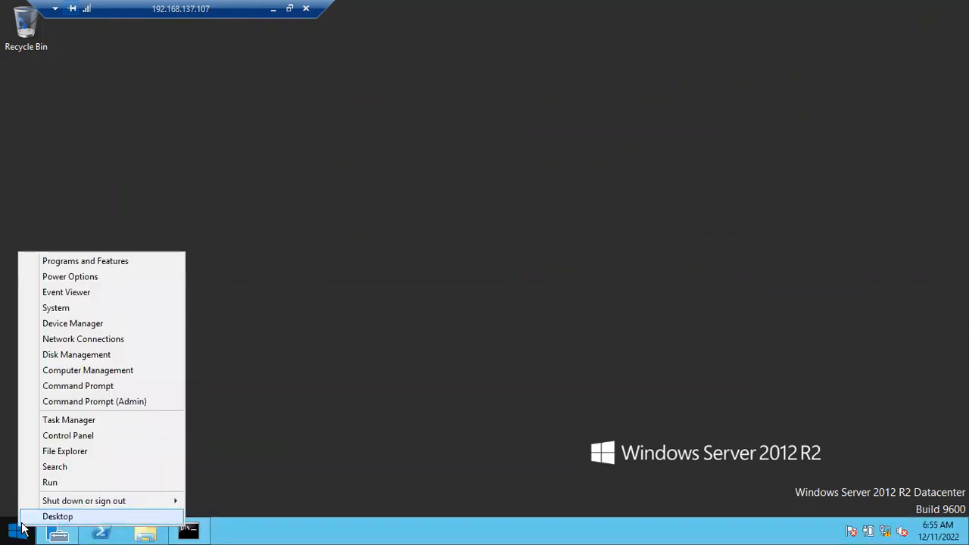
{"action": "left_click", "coordinate": [47, 486]}
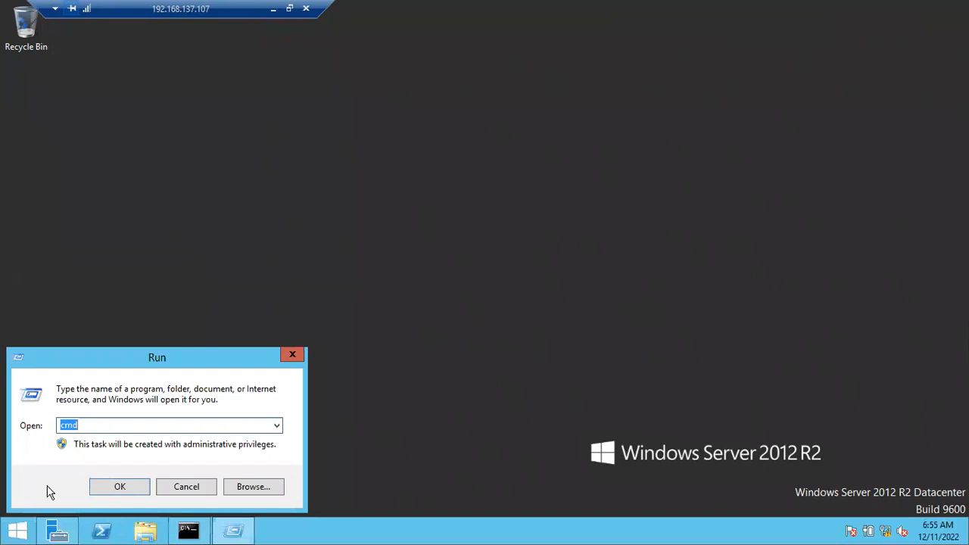
{"action": "type", "text": "\\\\10.10"}
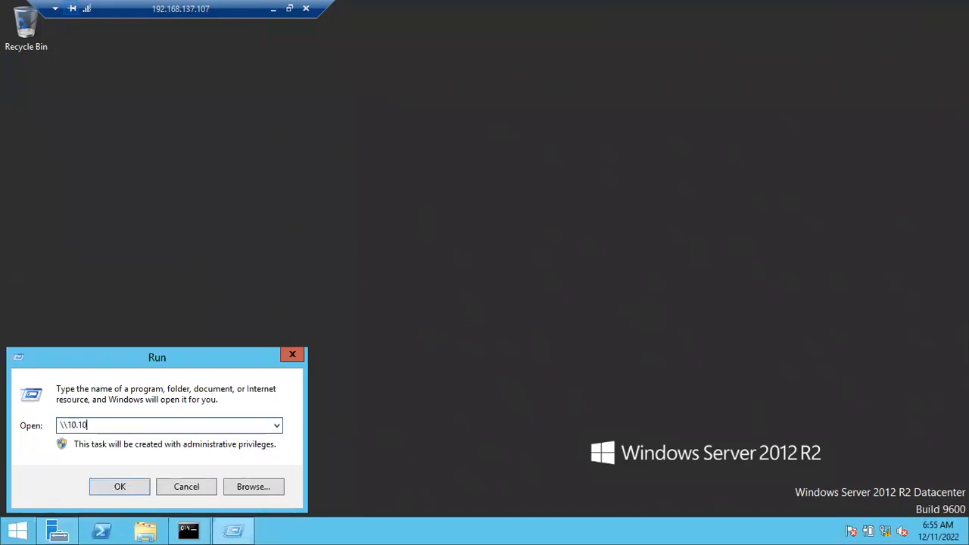
{"action": "type", "text": ".10.25\\"}
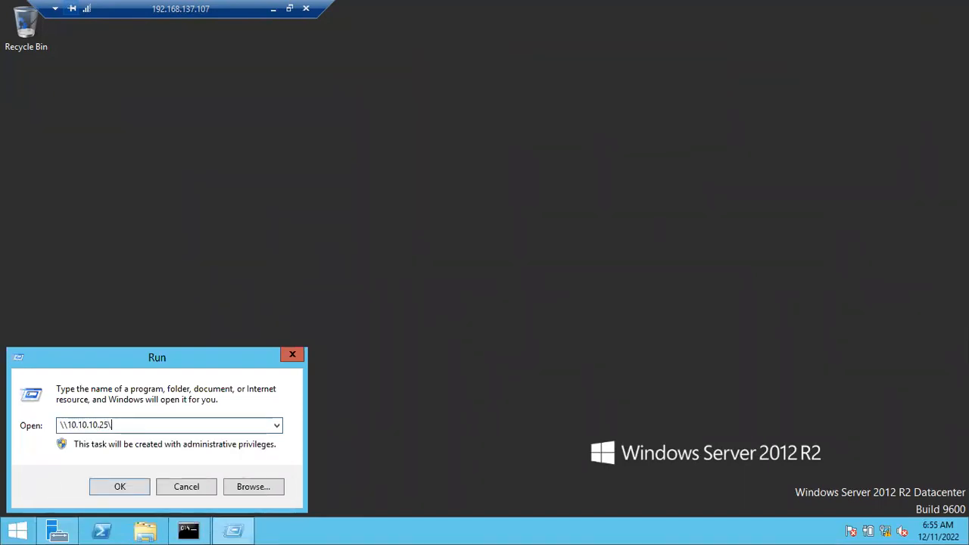
{"action": "type", "text": "Sql Softw"}
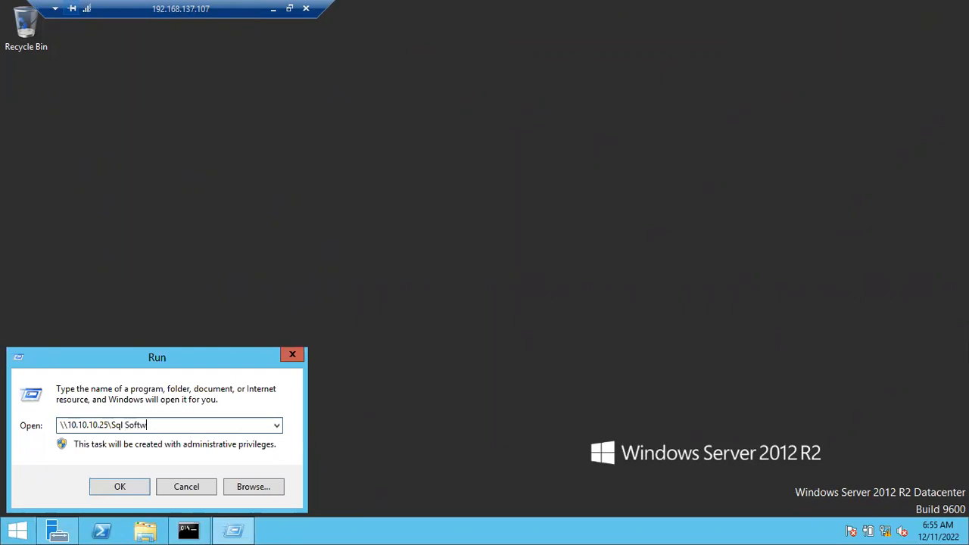
{"action": "type", "text": "ares\\NetworkShared"}
{"action": "key", "text": "BackSpace"}
{"action": "type", "text": "s"}
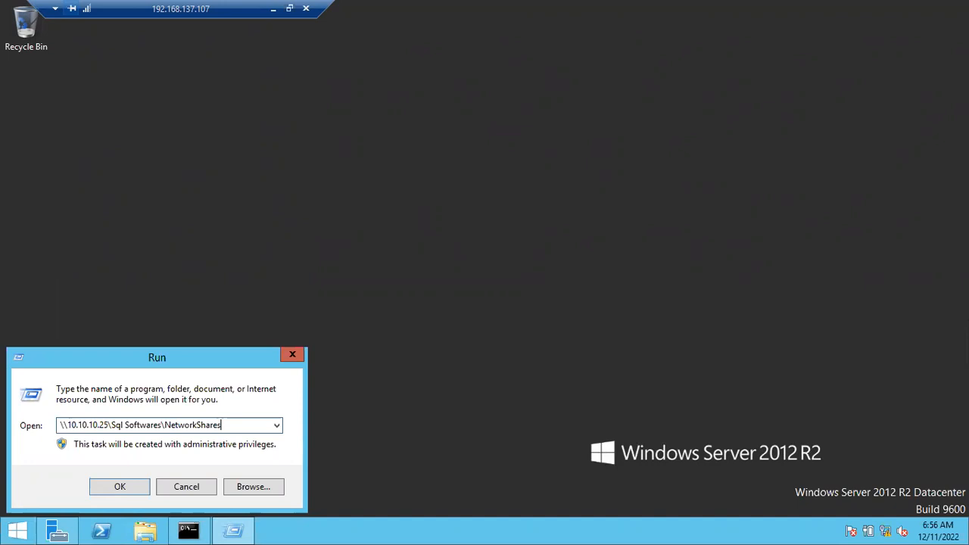
{"action": "key", "text": "ctrl+a"}
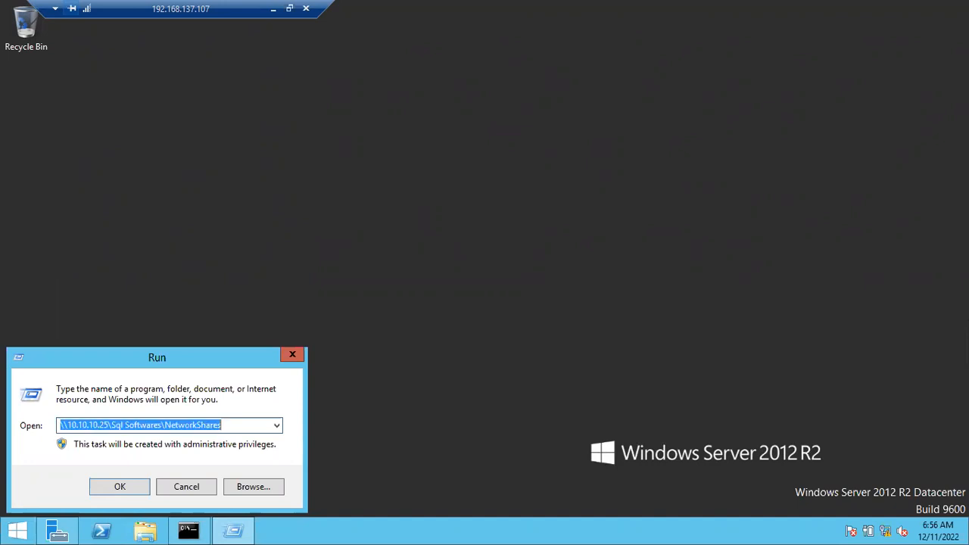
{"action": "key", "text": "BackSpace"}
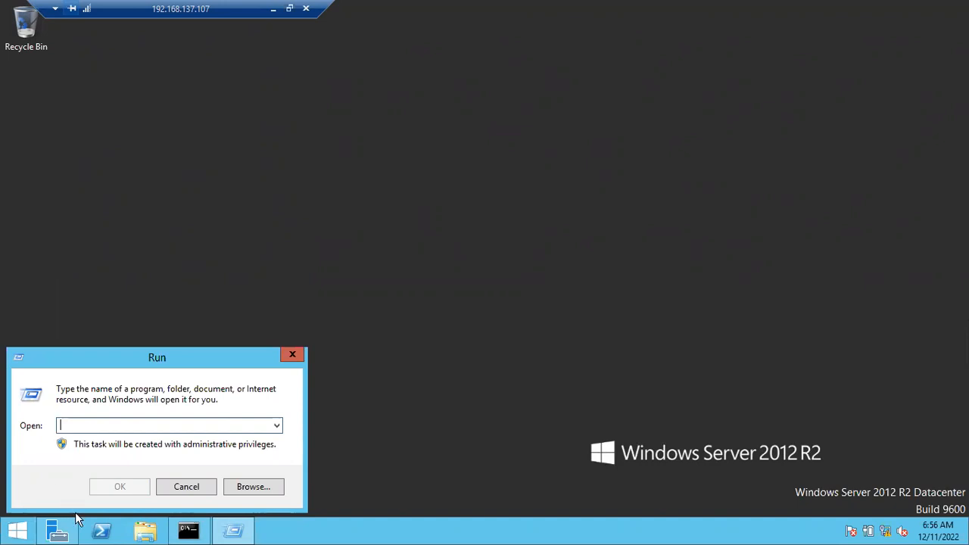
{"action": "left_click", "coordinate": [174, 489]}
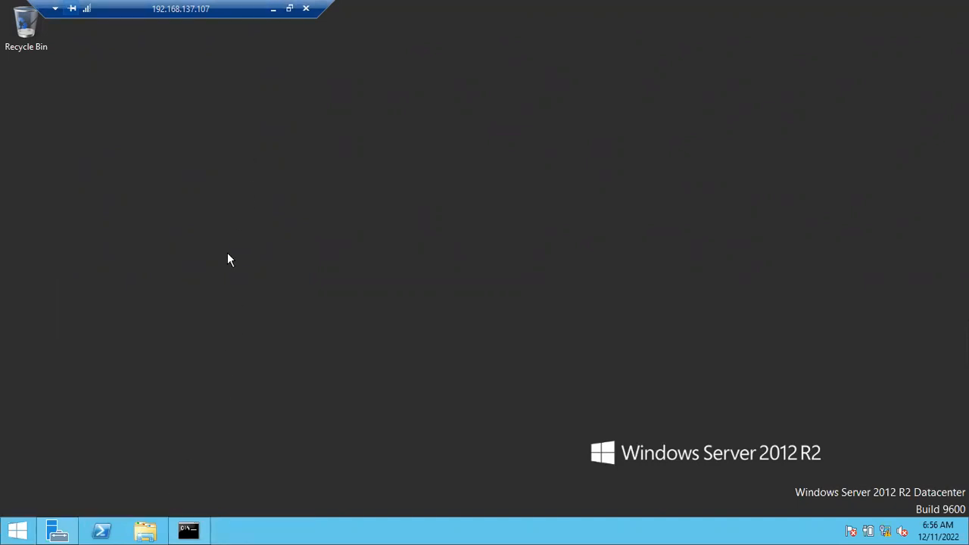
Open File Explorer on the server and check the Local Disk (C:) and CD Drive (D:) entries under This PC.
{"action": "key", "text": "super+e"}
{"action": "left_click", "coordinate": [475, 349]}
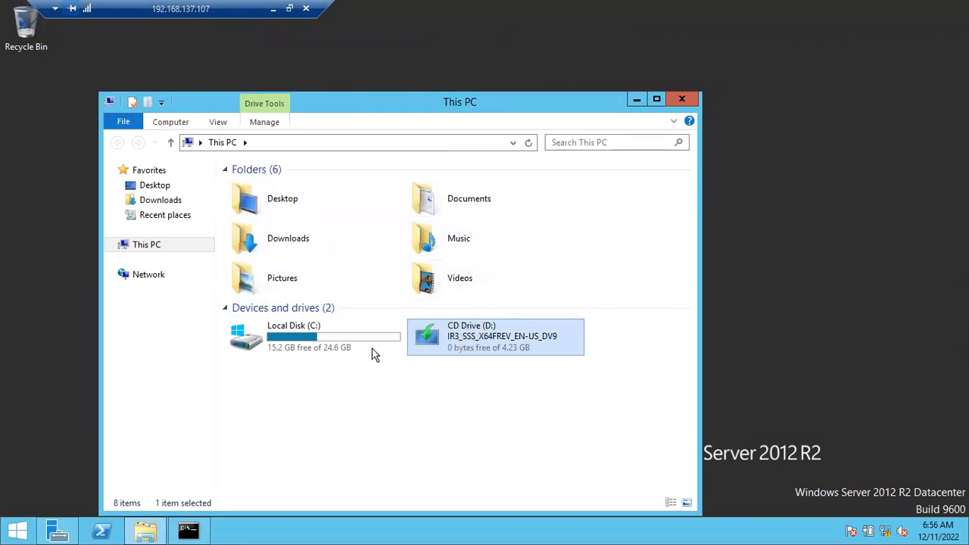
{"action": "left_click", "coordinate": [347, 347]}
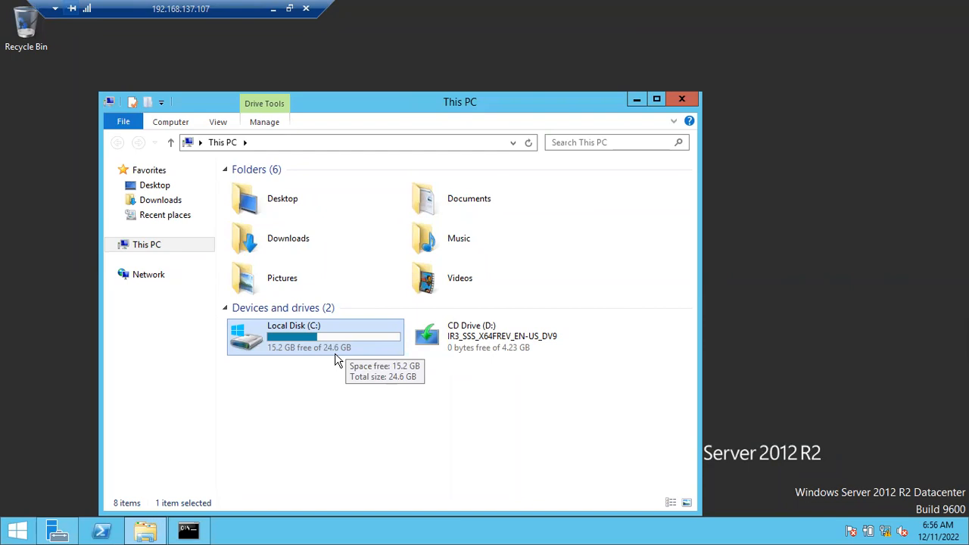
{"action": "left_click", "coordinate": [502, 341]}
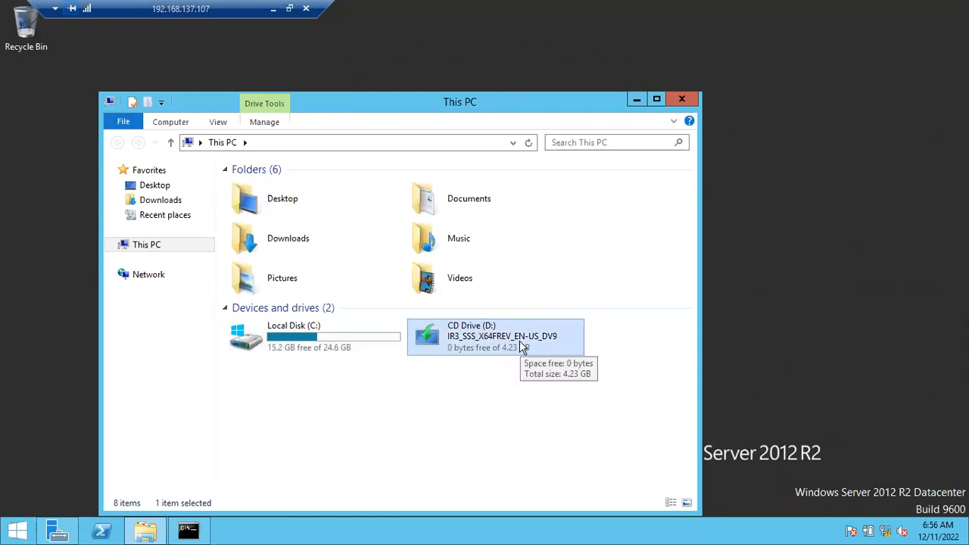
Switch to Oracle VM VirtualBox Manager and select the Win2012_R2_x64.iso optical drive in the BATCH47 machine's storage settings.
{"action": "left_click", "coordinate": [274, 9]}
{"action": "left_click", "coordinate": [642, 531]}
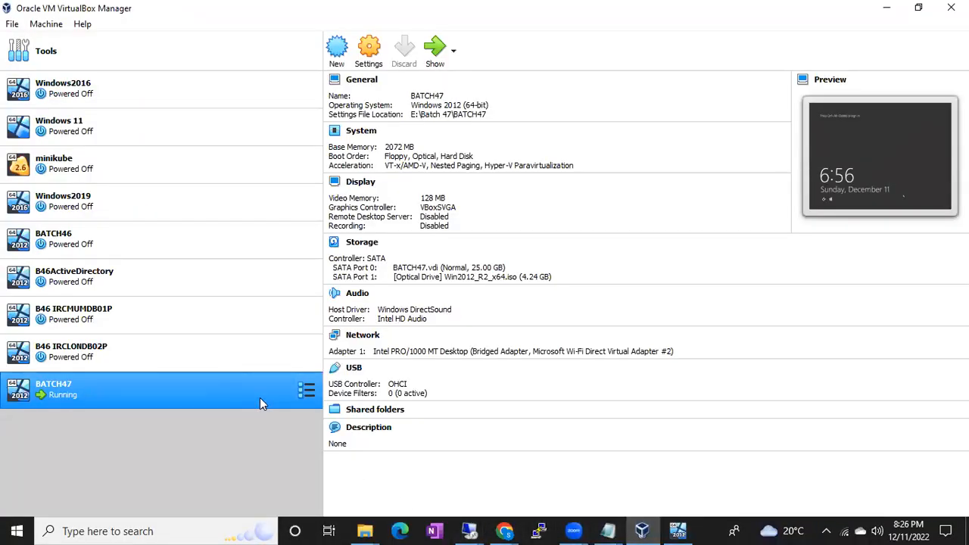
{"action": "right_click", "coordinate": [251, 386]}
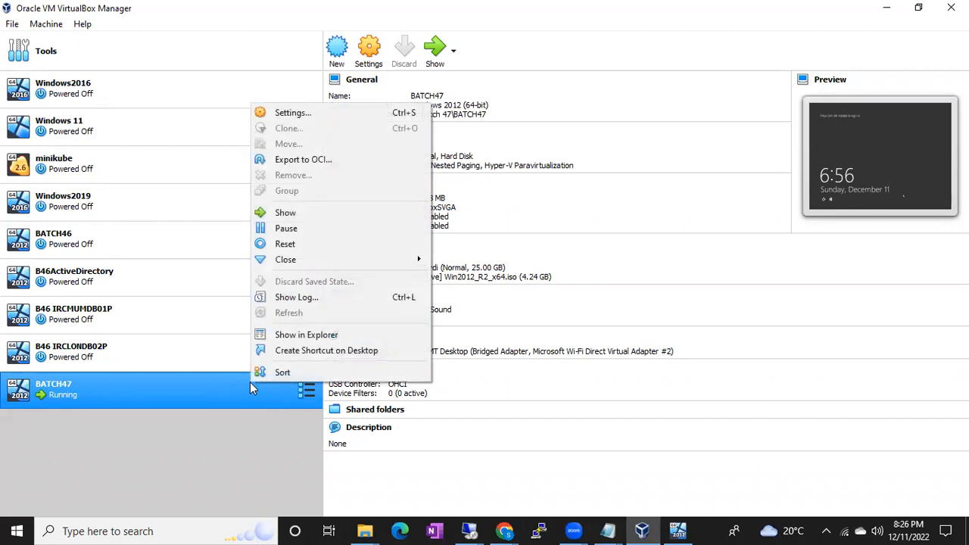
{"action": "left_click", "coordinate": [296, 113]}
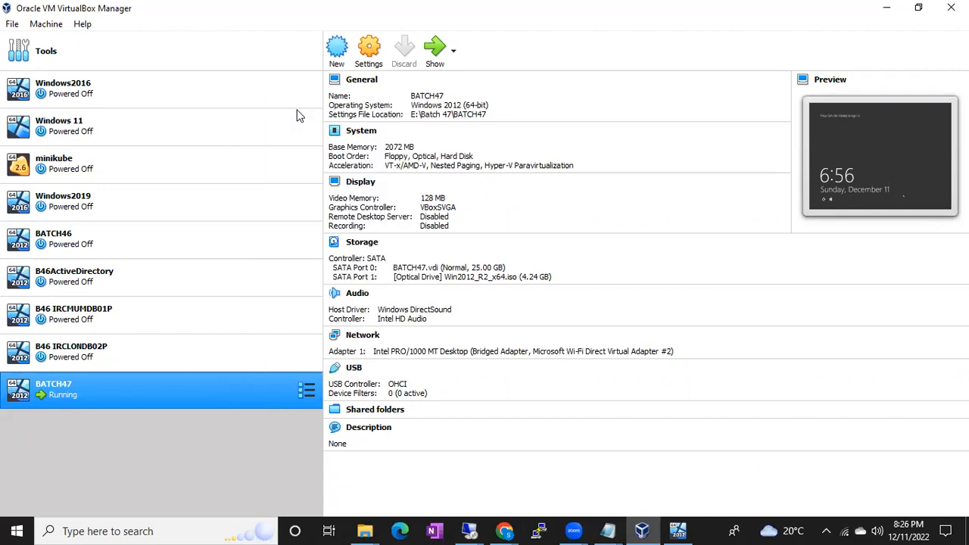
{"action": "left_click", "coordinate": [306, 191]}
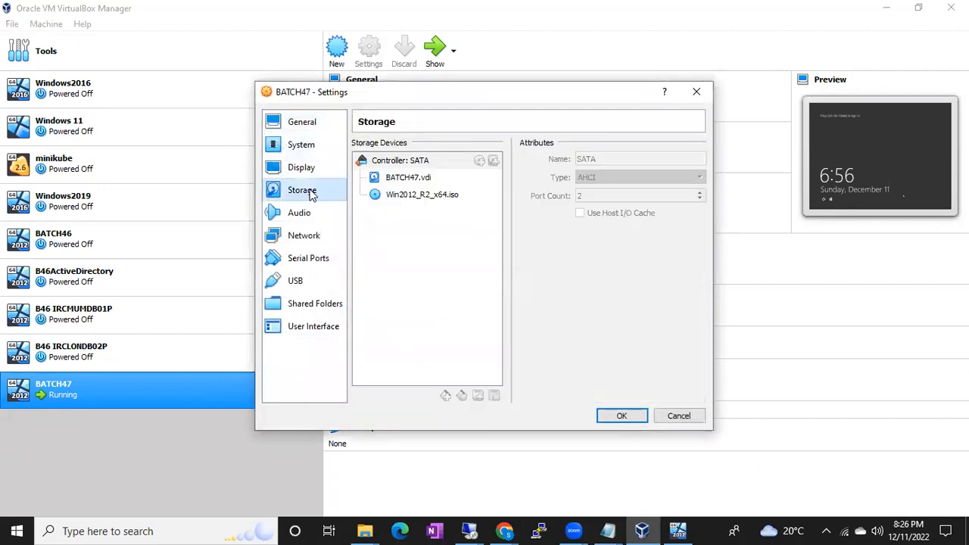
{"action": "left_click", "coordinate": [404, 199]}
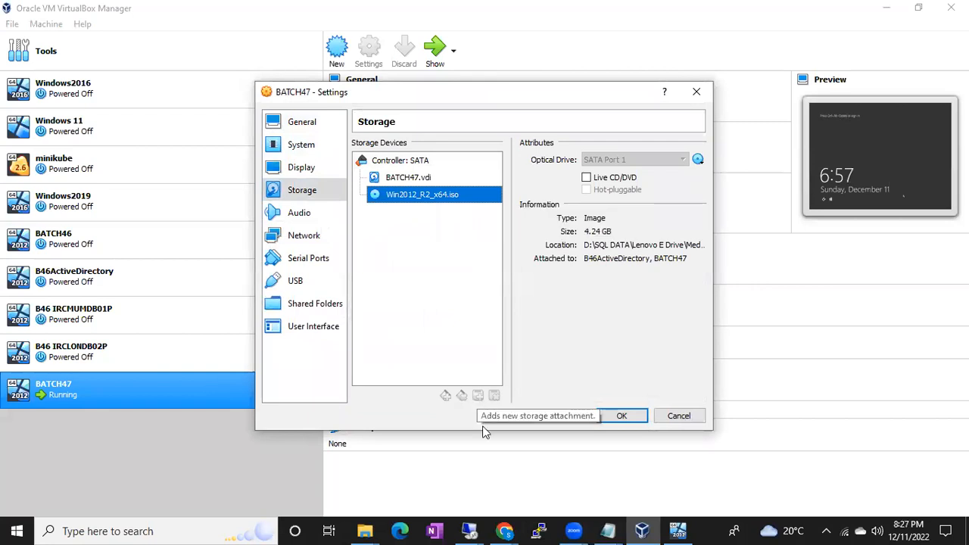
{"action": "mouse_move", "coordinate": [473, 530]}
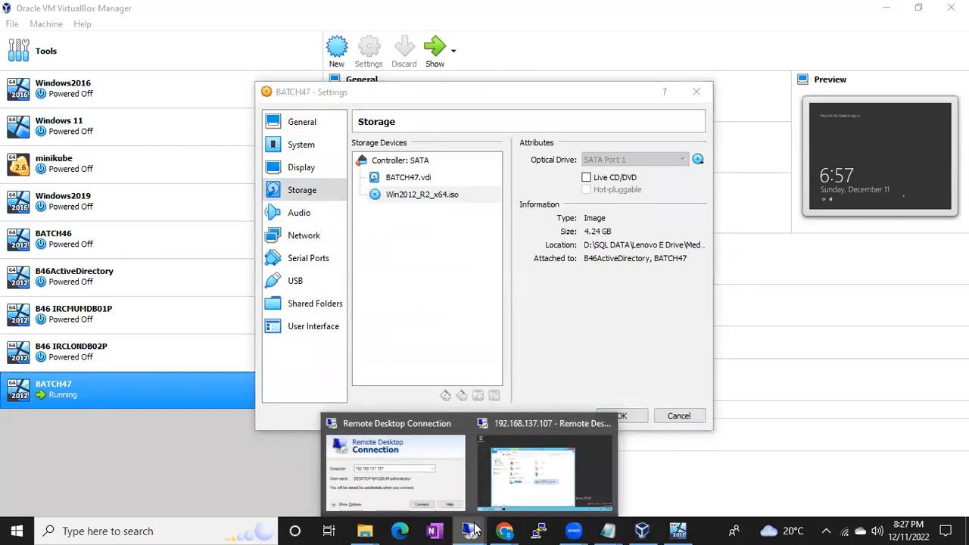
{"action": "left_click", "coordinate": [521, 483]}
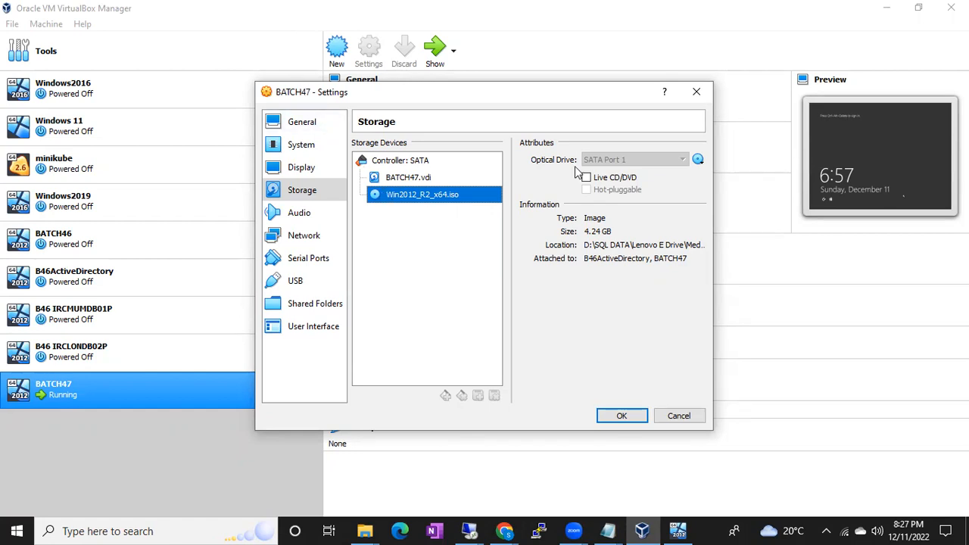
Mount SQLServer2017-x64-ENU-Dev.iso from the Media_x64 folder in BATCH47's optical drive and save the settings.
{"action": "left_click", "coordinate": [697, 159]}
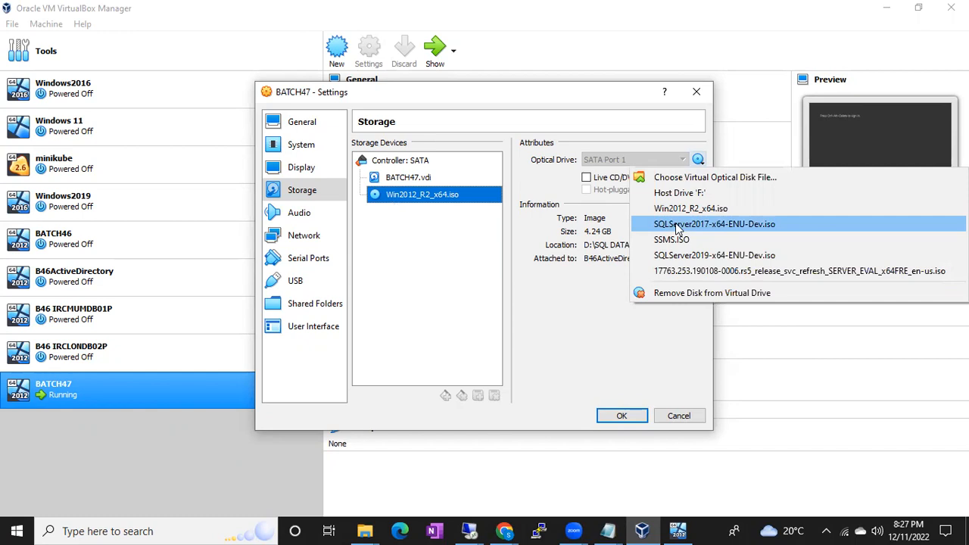
{"action": "left_click", "coordinate": [683, 178]}
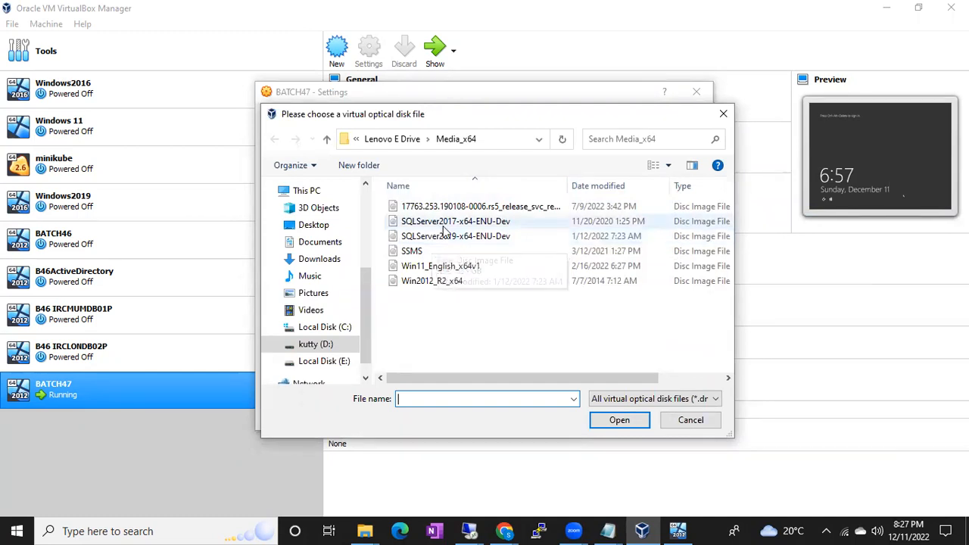
{"action": "left_click", "coordinate": [436, 225]}
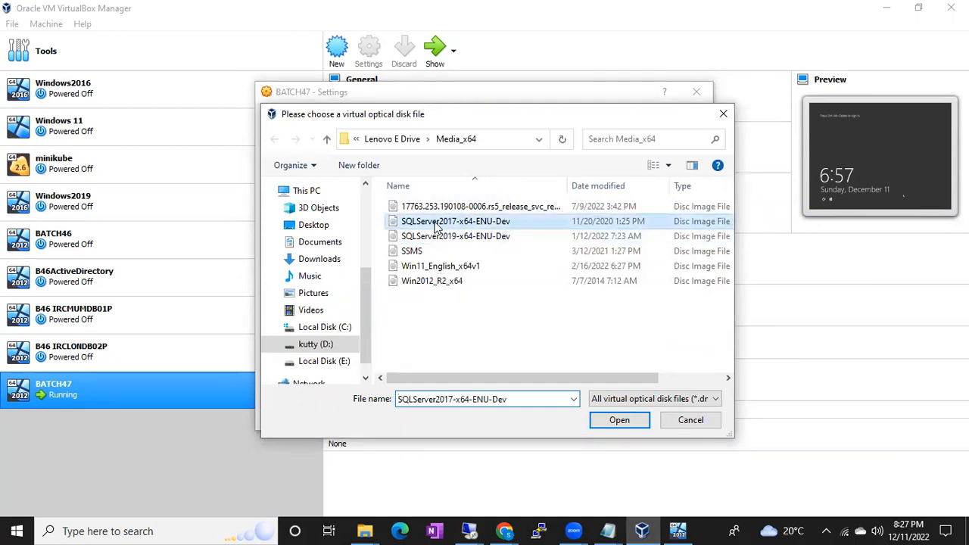
{"action": "double_click", "coordinate": [436, 224]}
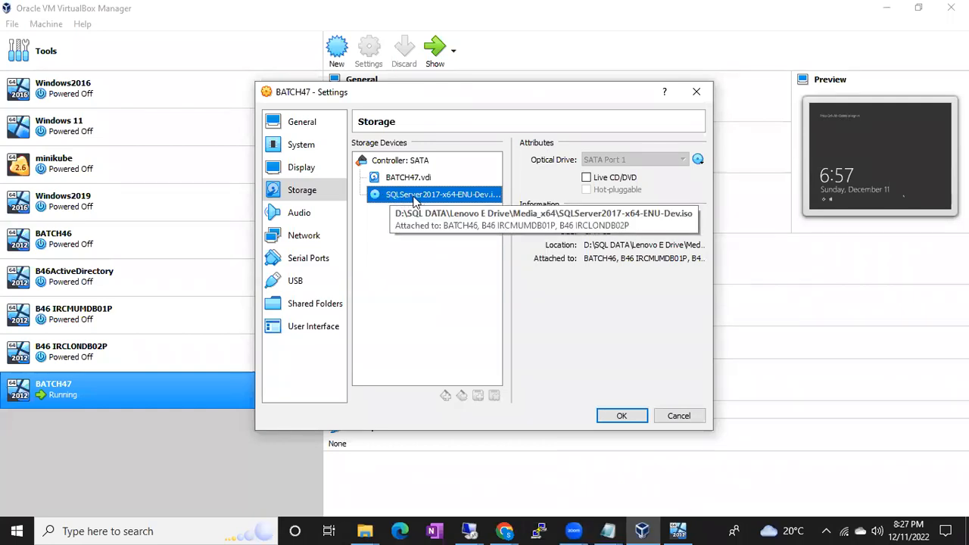
{"action": "left_click", "coordinate": [619, 415]}
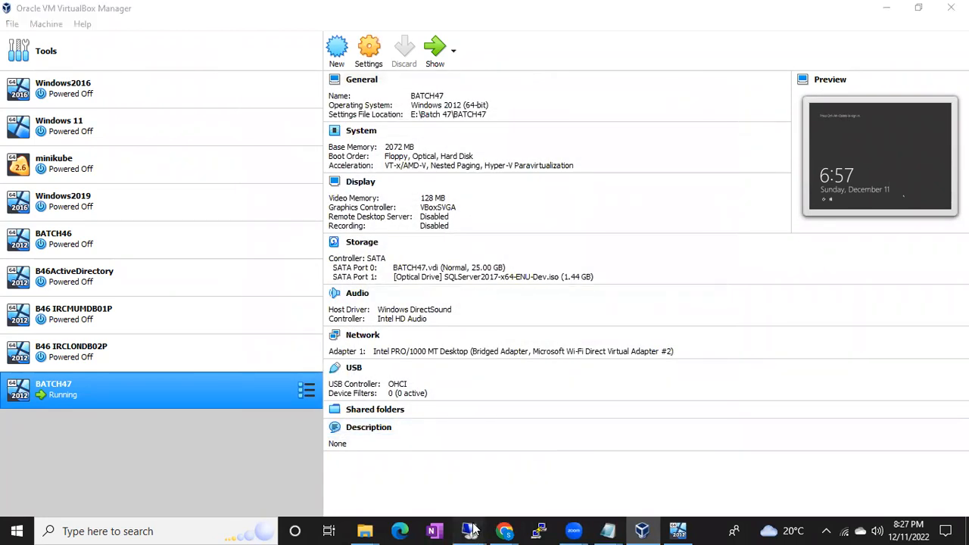
Switch back to the Remote Desktop session, open CD Drive (D:) SqlSetup_x64_ENU, and select the setup application.
{"action": "mouse_move", "coordinate": [471, 530]}
{"action": "left_click", "coordinate": [525, 485]}
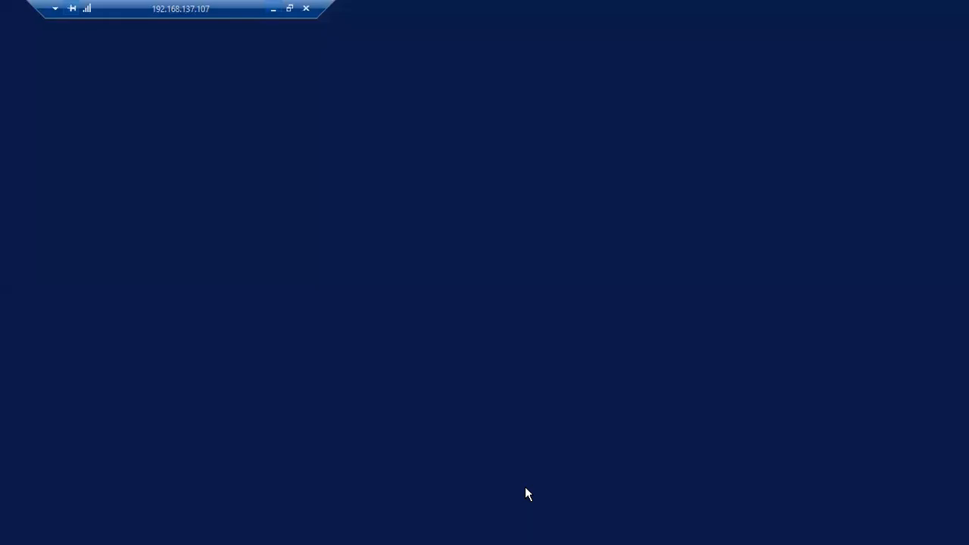
{"action": "left_click", "coordinate": [528, 146]}
{"action": "left_click", "coordinate": [528, 146]}
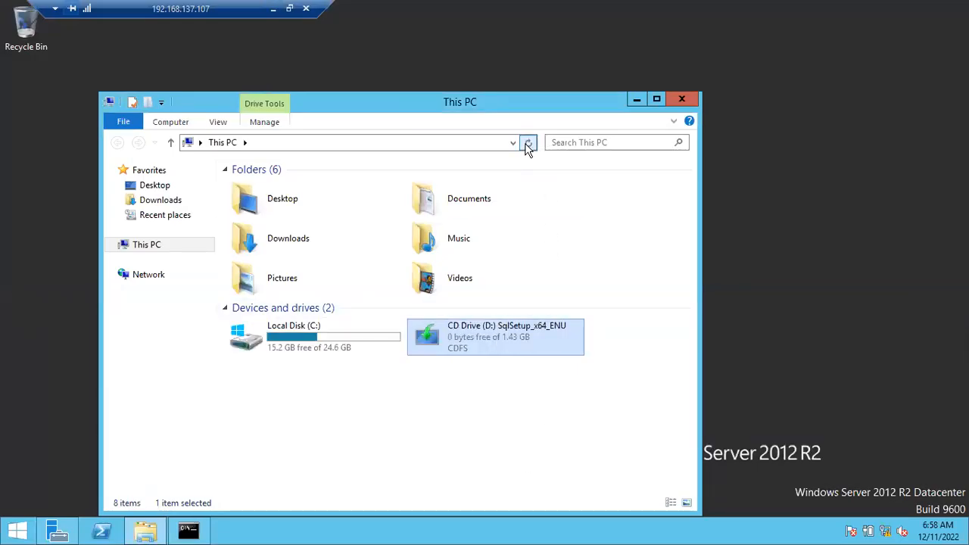
{"action": "right_click", "coordinate": [515, 343]}
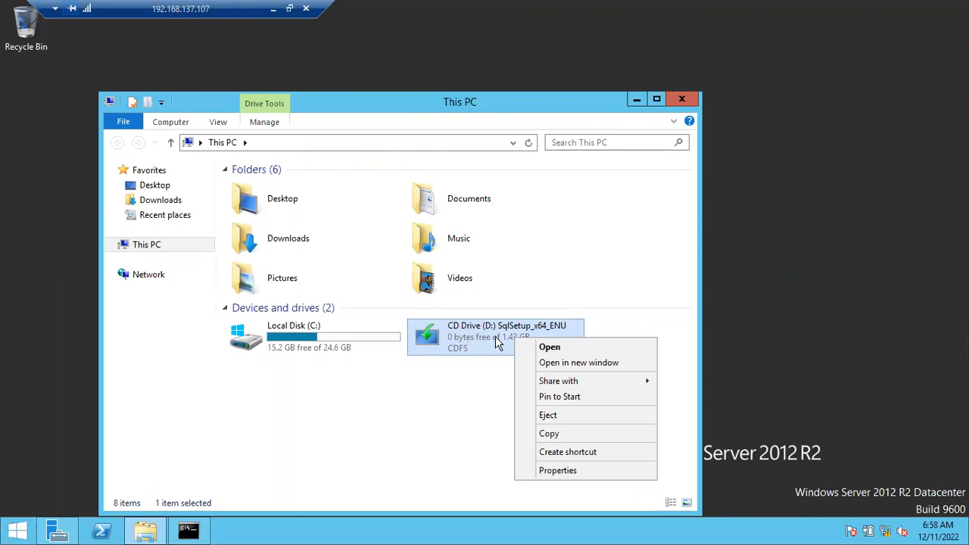
{"action": "left_click", "coordinate": [550, 347]}
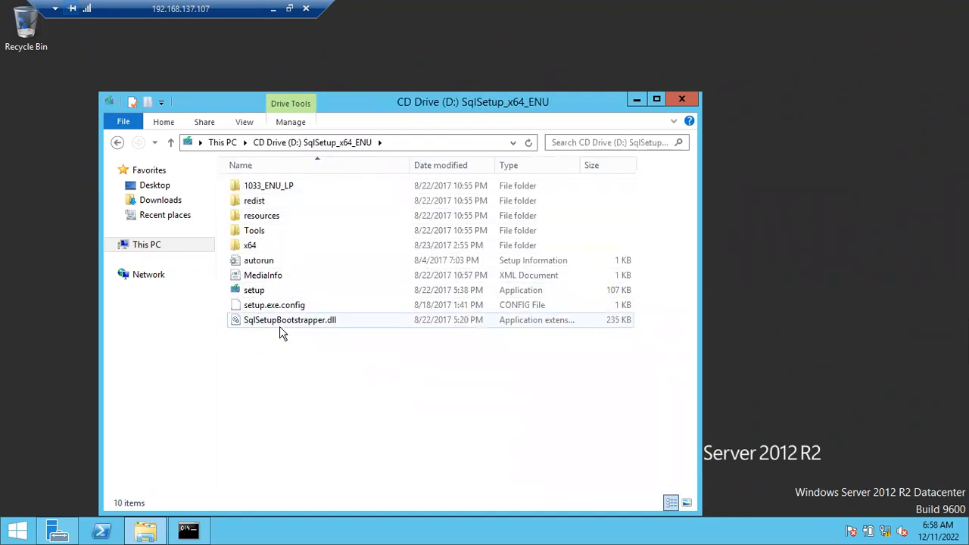
{"action": "left_click", "coordinate": [276, 294]}
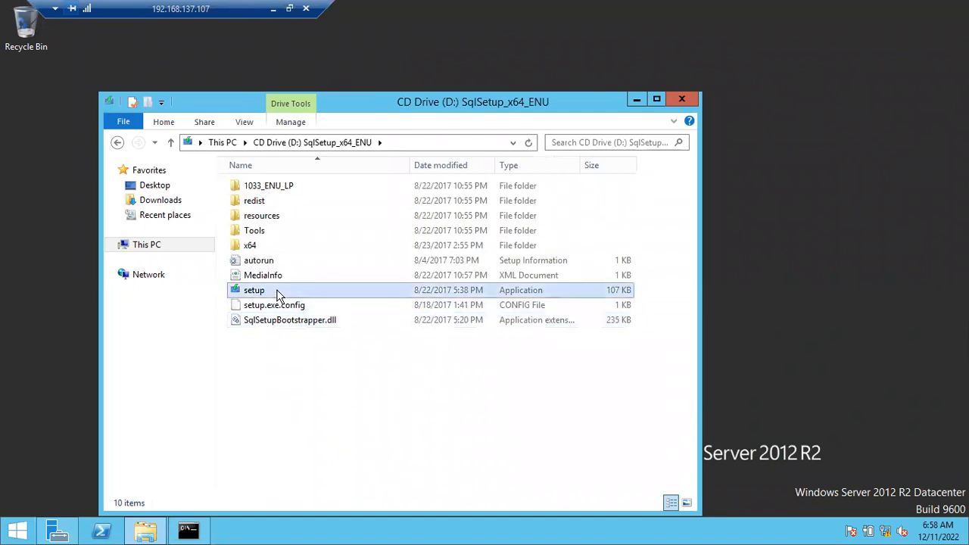
Run the SQL Server setup application as administrator and start a new SQL Server stand-alone installation.
{"action": "right_click", "coordinate": [275, 298]}
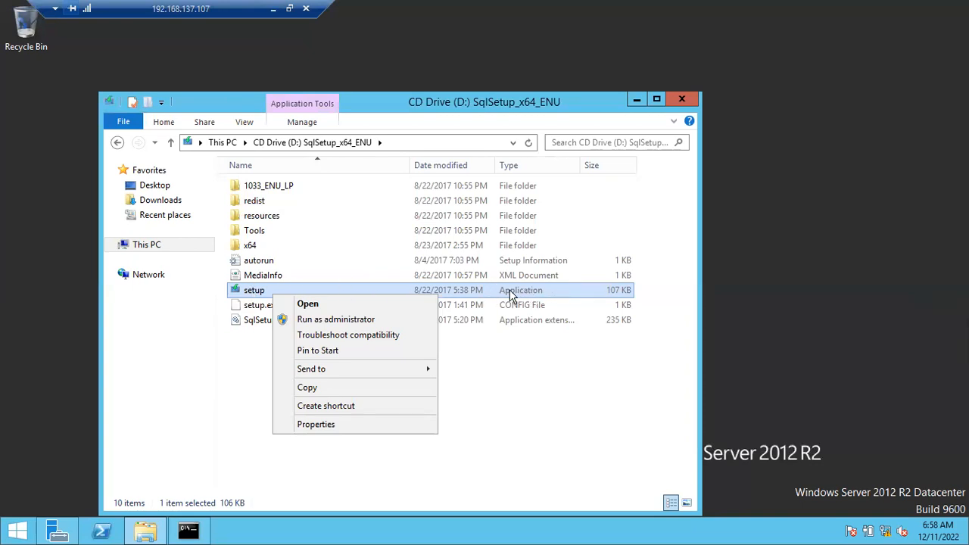
{"action": "left_click", "coordinate": [358, 318]}
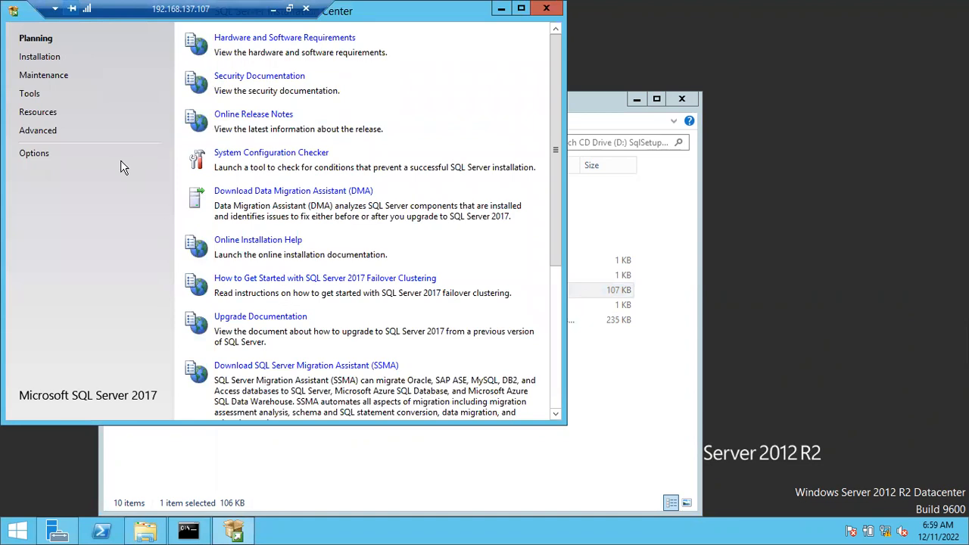
{"action": "left_click_drag", "start_coordinate": [232, 18], "coordinate": [268, 84]}
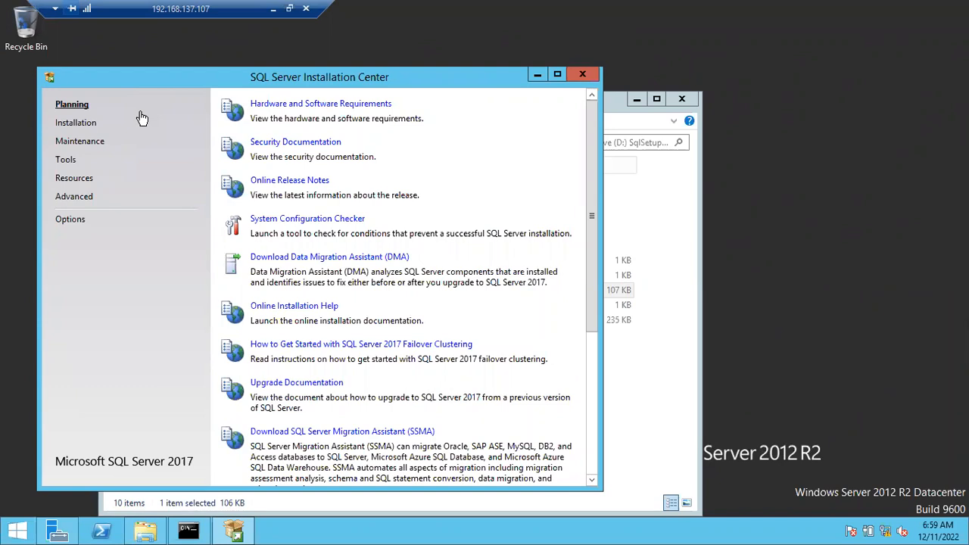
{"action": "left_click", "coordinate": [68, 126]}
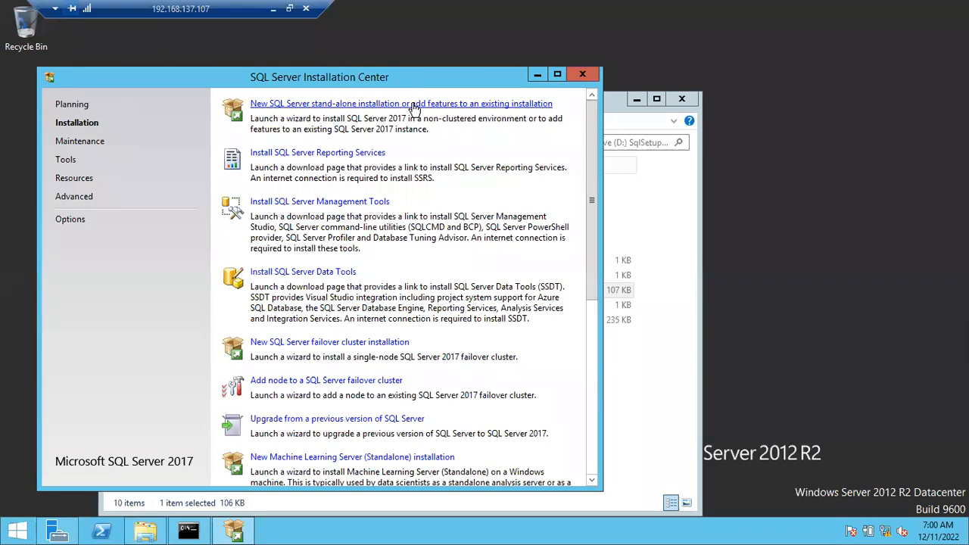
{"action": "left_click", "coordinate": [412, 105]}
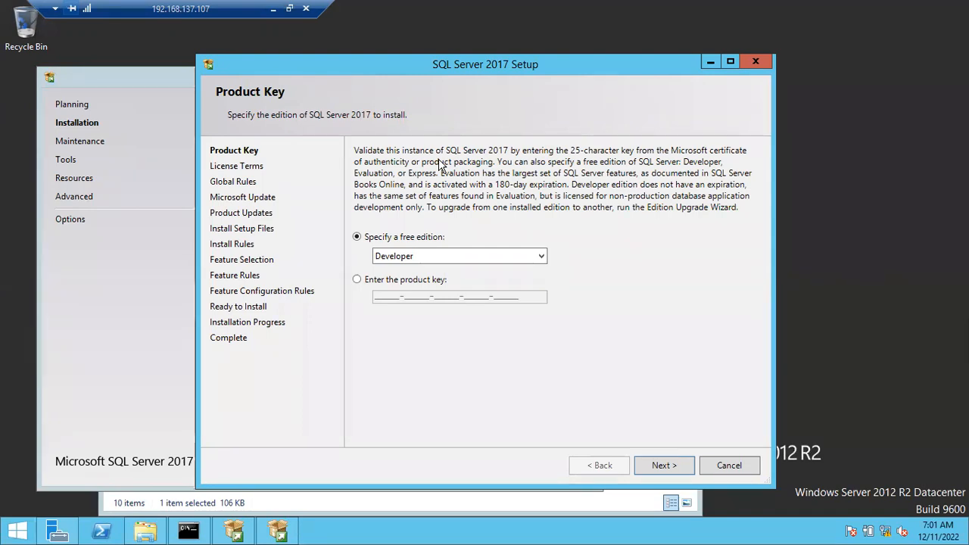
Specify the free Developer edition for the installation and accept the license terms.
{"action": "left_click", "coordinate": [409, 258]}
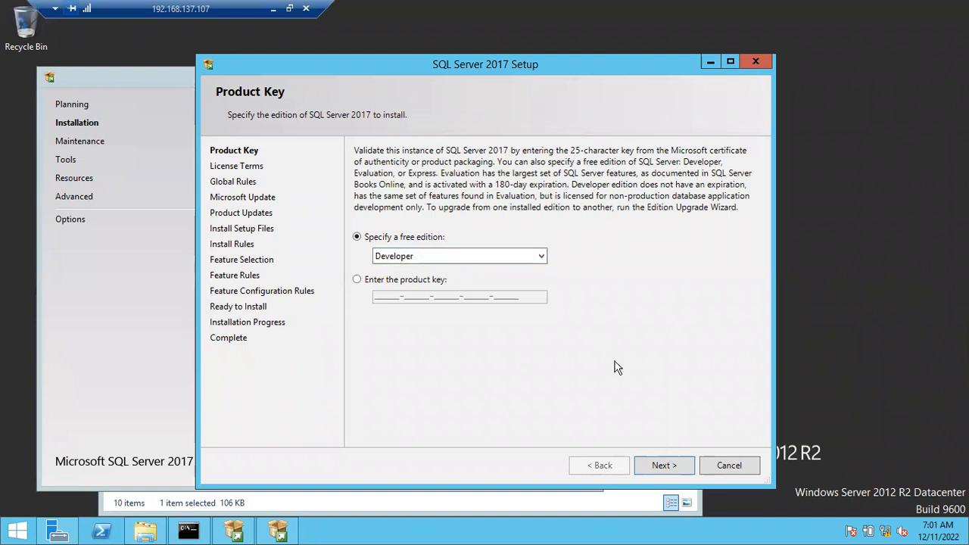
{"action": "left_click", "coordinate": [520, 256]}
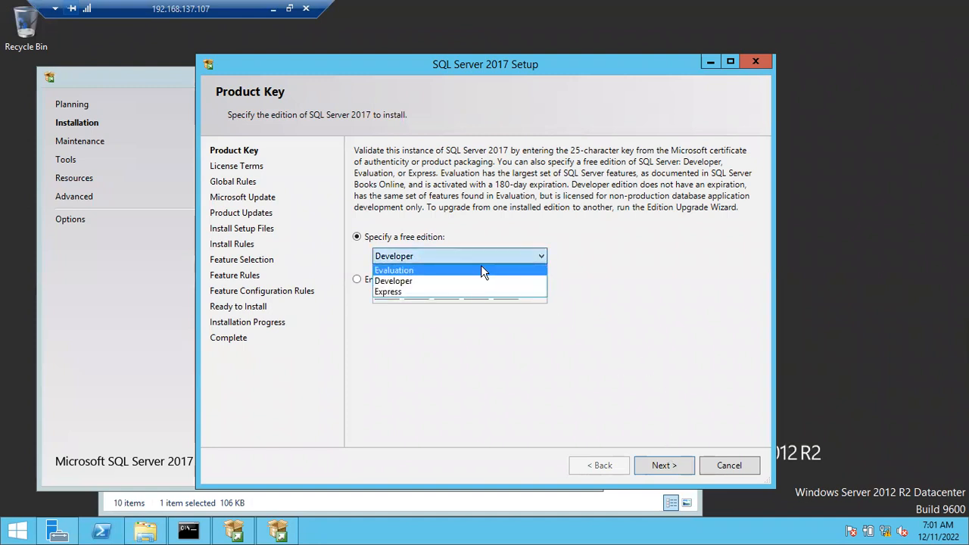
{"action": "left_click", "coordinate": [489, 230]}
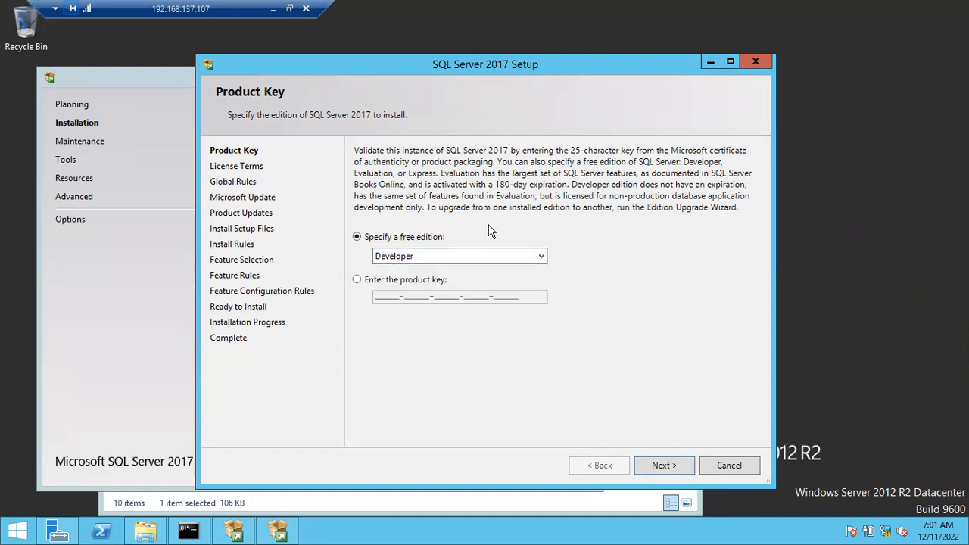
{"action": "left_click", "coordinate": [358, 280]}
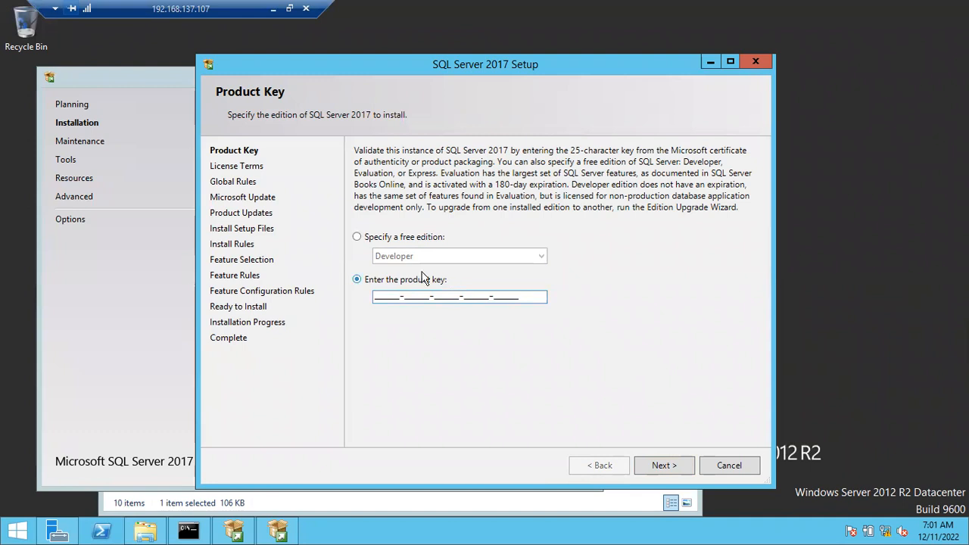
{"action": "left_click", "coordinate": [357, 238]}
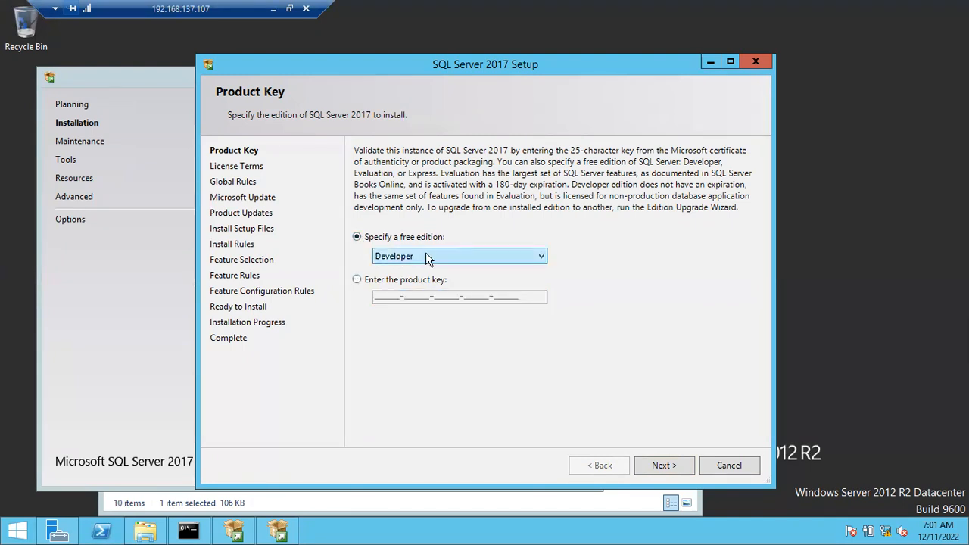
{"action": "left_click", "coordinate": [678, 464]}
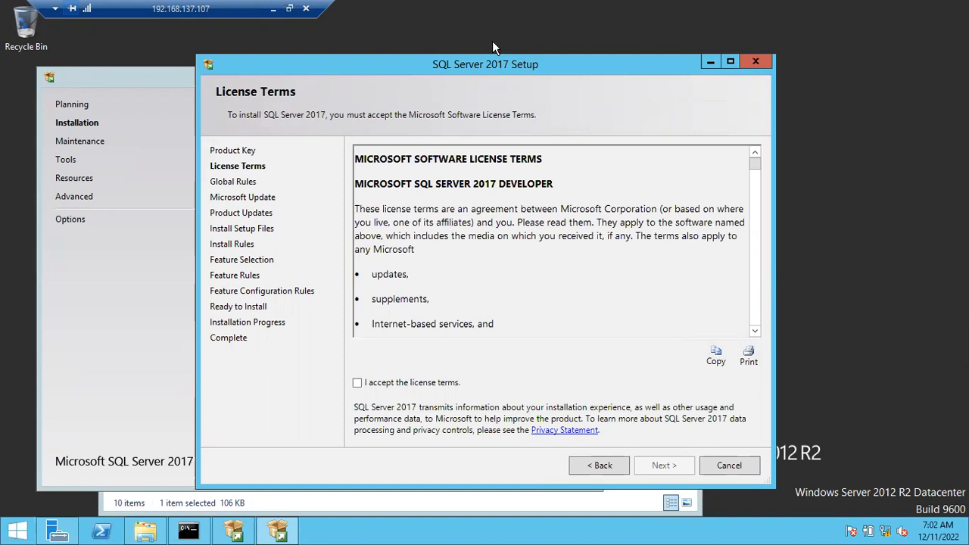
{"action": "left_click", "coordinate": [358, 383]}
{"action": "left_click", "coordinate": [657, 467]}
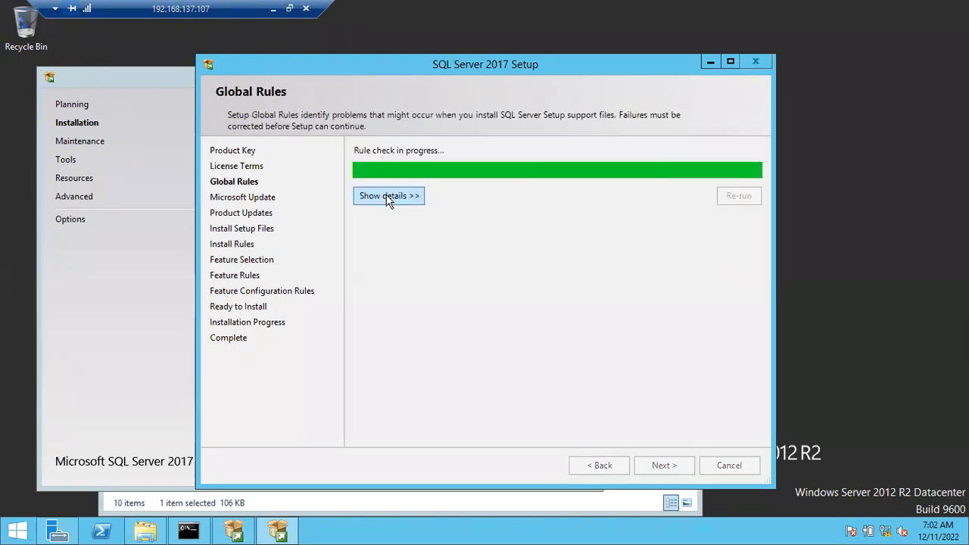
Return to the Global Rules page and examine the detailed status of each setup rule.
{"action": "left_click", "coordinate": [602, 468]}
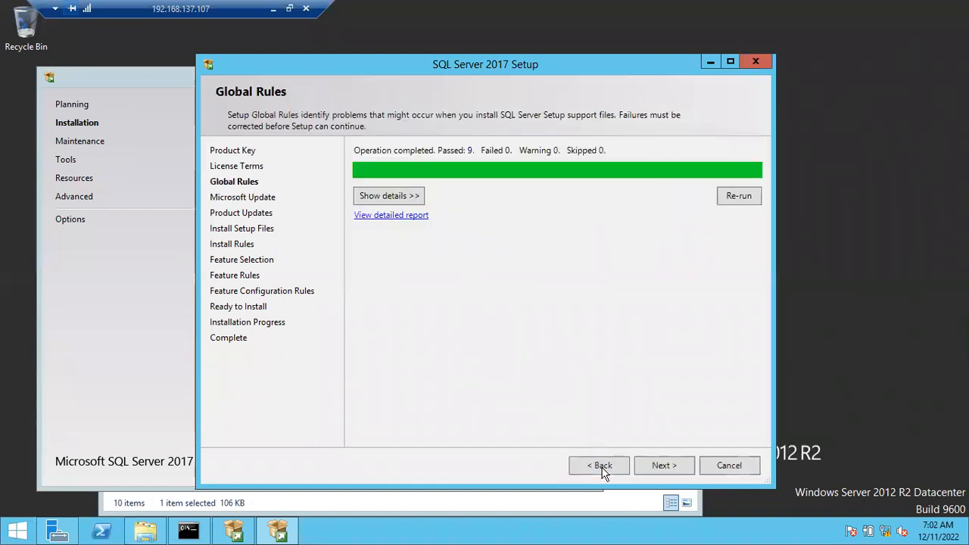
{"action": "left_click", "coordinate": [398, 199]}
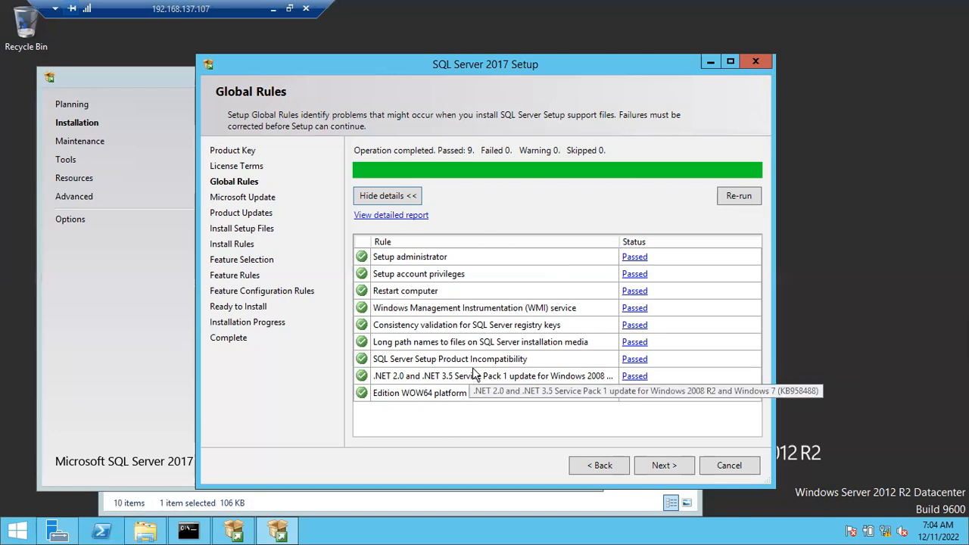
{"action": "left_click", "coordinate": [643, 466]}
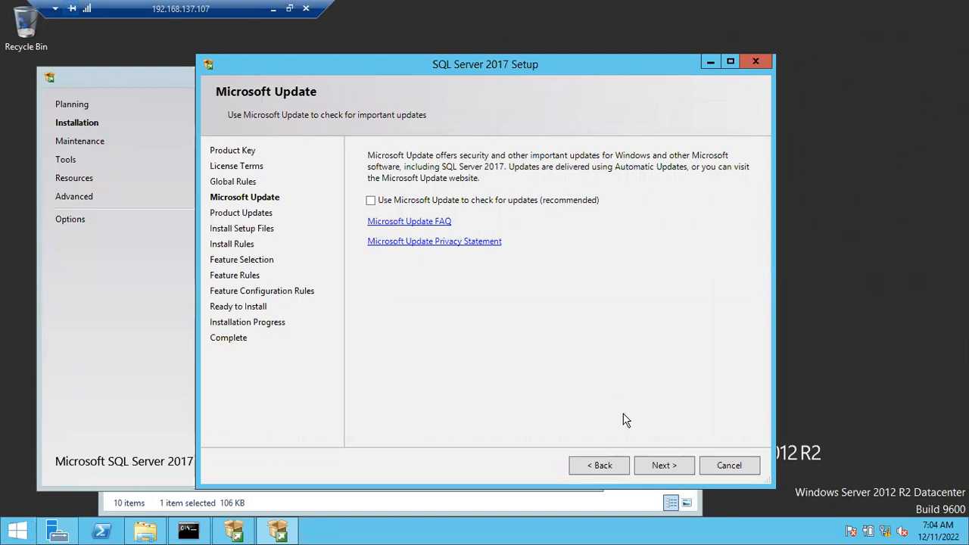
Continue to Feature Selection without enabling Microsoft Update, and maximize the setup window.
{"action": "left_click", "coordinate": [658, 464]}
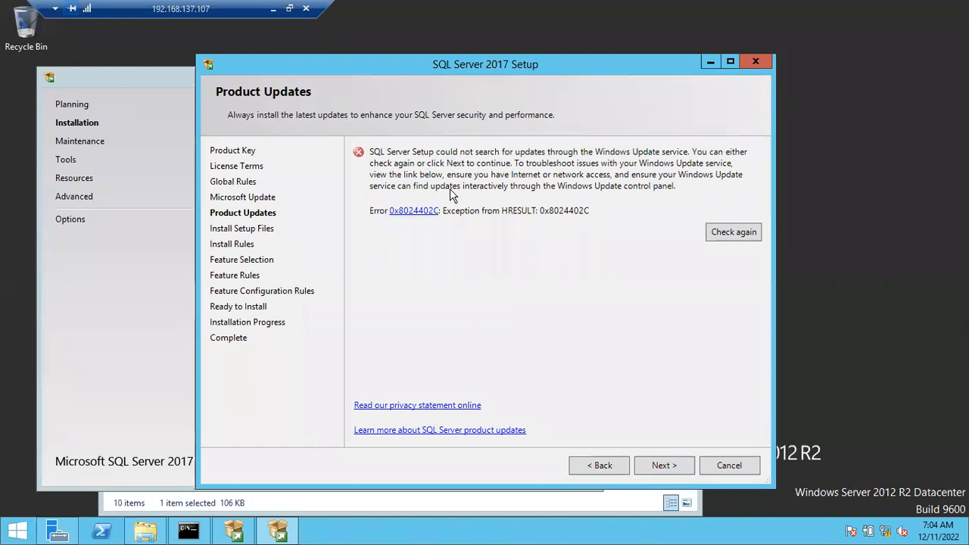
{"action": "left_click", "coordinate": [661, 466]}
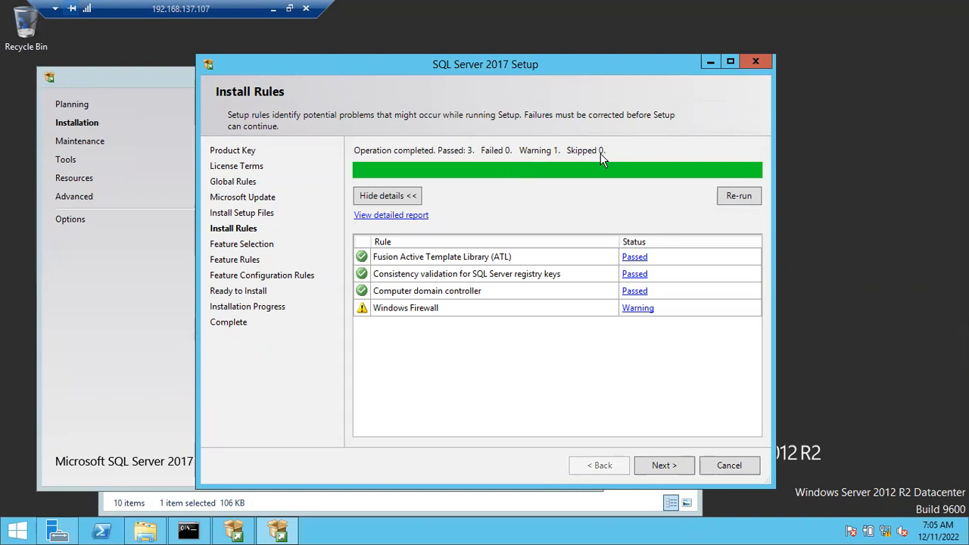
{"action": "left_click", "coordinate": [652, 465]}
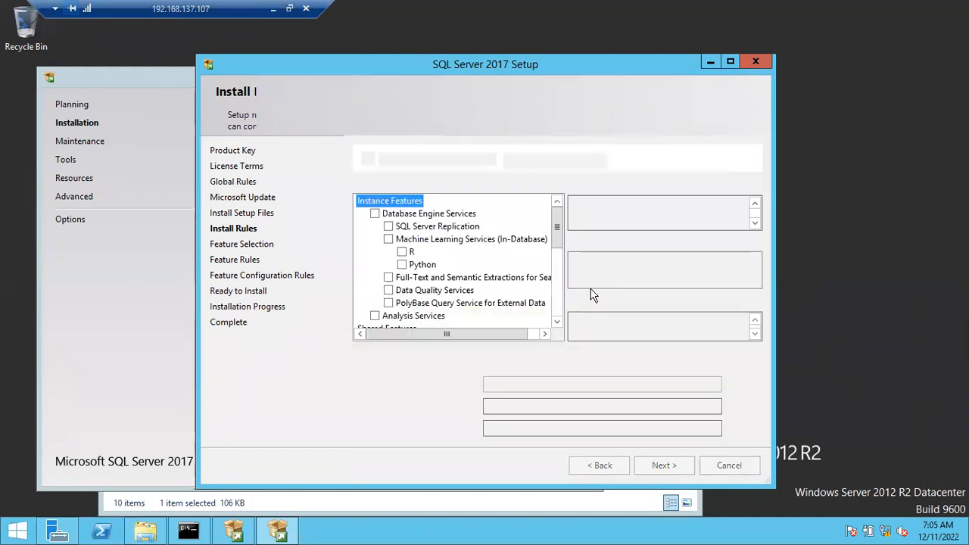
{"action": "left_click", "coordinate": [730, 62]}
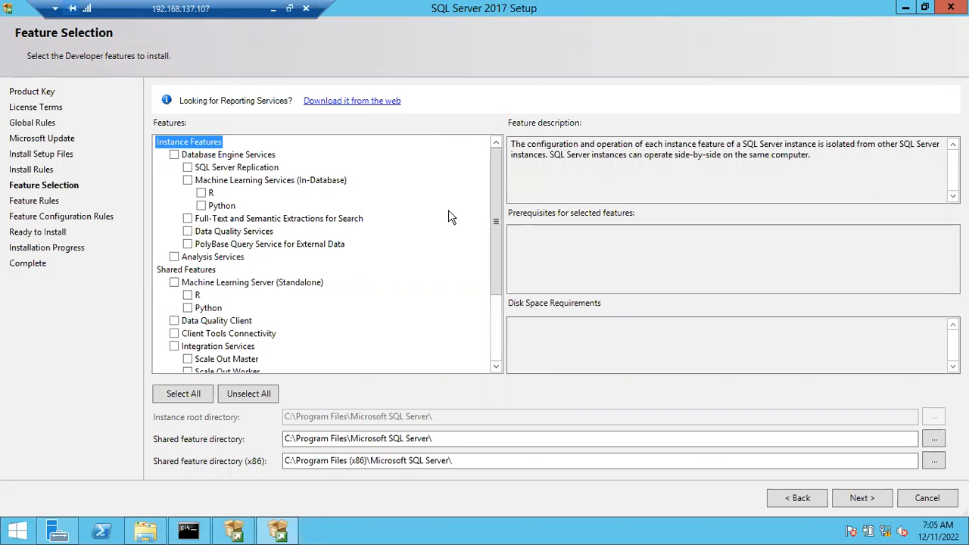
Select the instance features Database Engine Services, SQL Server Replication, and Full-Text and Semantic Extractions for Search.
{"action": "left_click", "coordinate": [174, 155]}
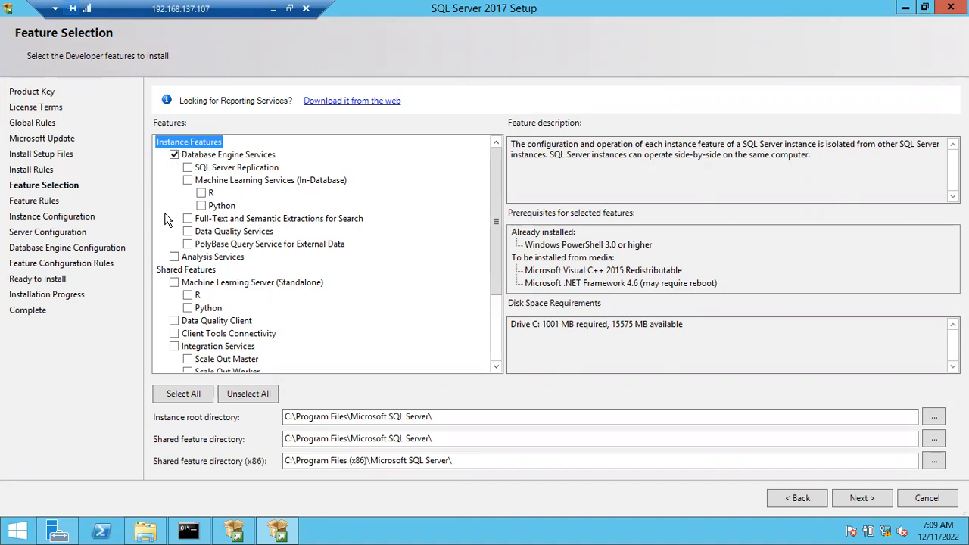
{"action": "left_click", "coordinate": [187, 168]}
{"action": "left_click", "coordinate": [188, 219]}
{"action": "left_click", "coordinate": [187, 168]}
Select the shared features Client Tools Connectivity, Client Tools Backwards Compatibility, Client Tools SDK, and SQL Client Connectivity SDK.
{"action": "left_click_drag", "start_coordinate": [498, 308], "coordinate": [498, 361]}
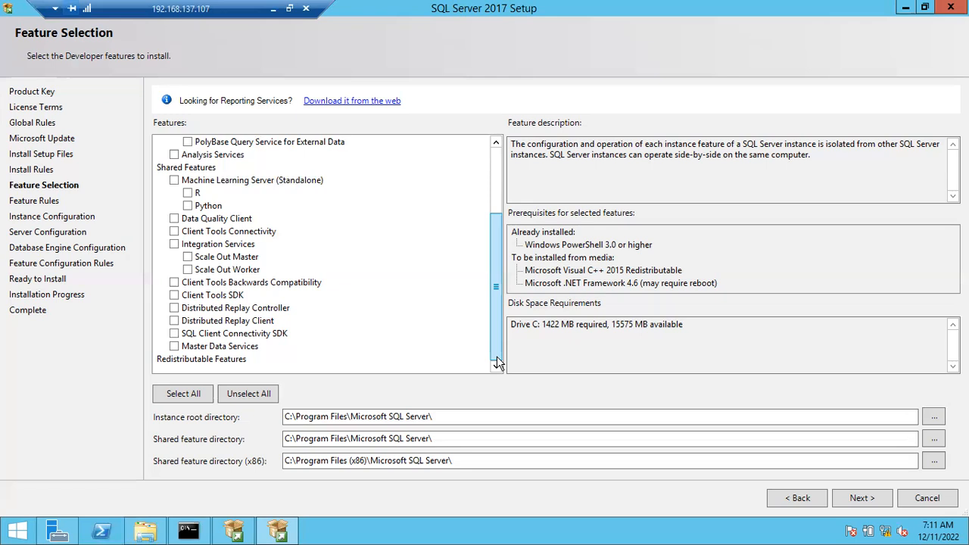
{"action": "scroll", "coordinate": [497, 356], "scroll_direction": "up", "scroll_amount": 3}
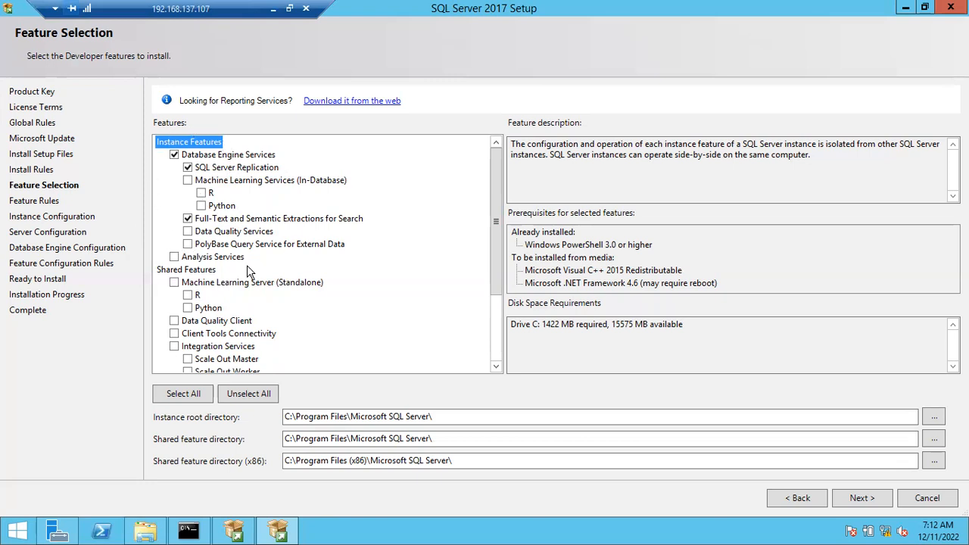
{"action": "scroll", "coordinate": [247, 267], "scroll_direction": "down", "scroll_amount": 2}
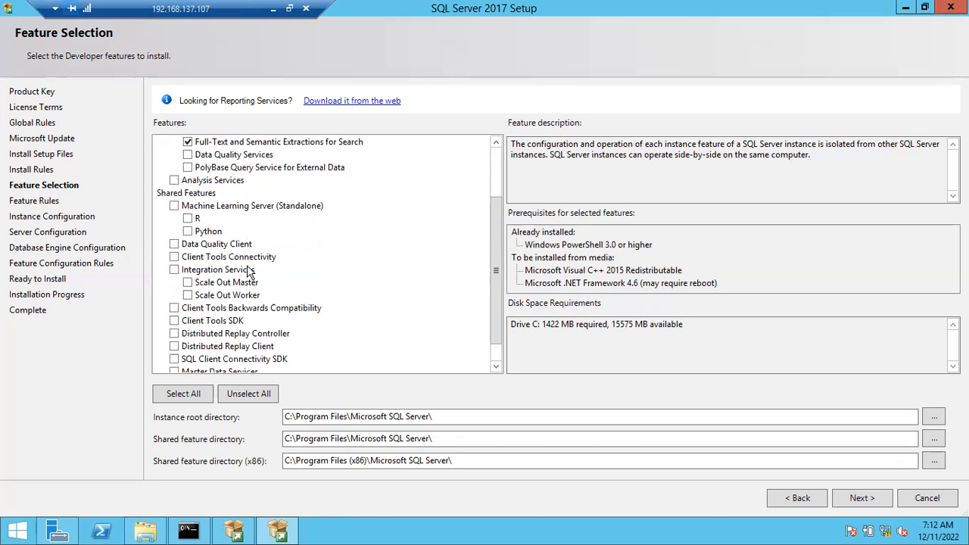
{"action": "scroll", "coordinate": [249, 271], "scroll_direction": "down", "scroll_amount": 1}
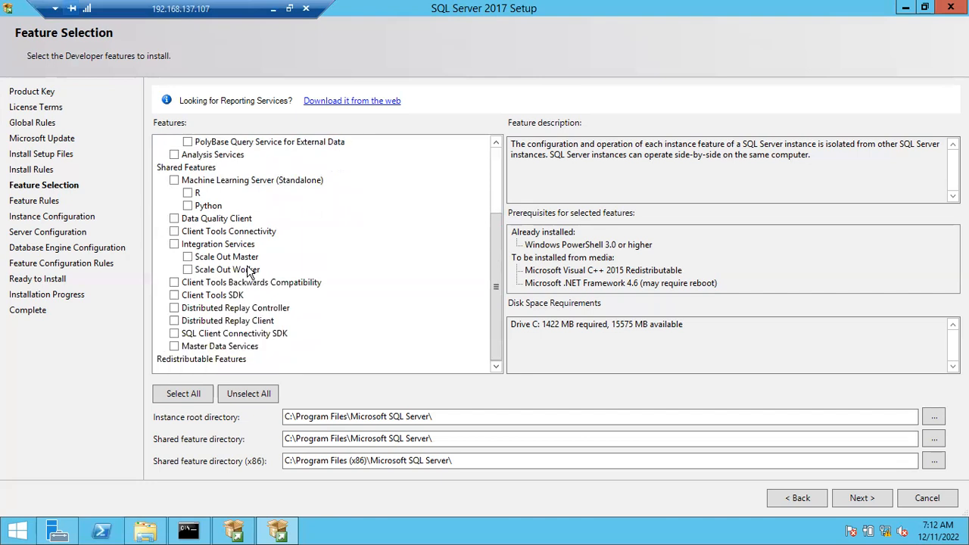
{"action": "left_click", "coordinate": [175, 233]}
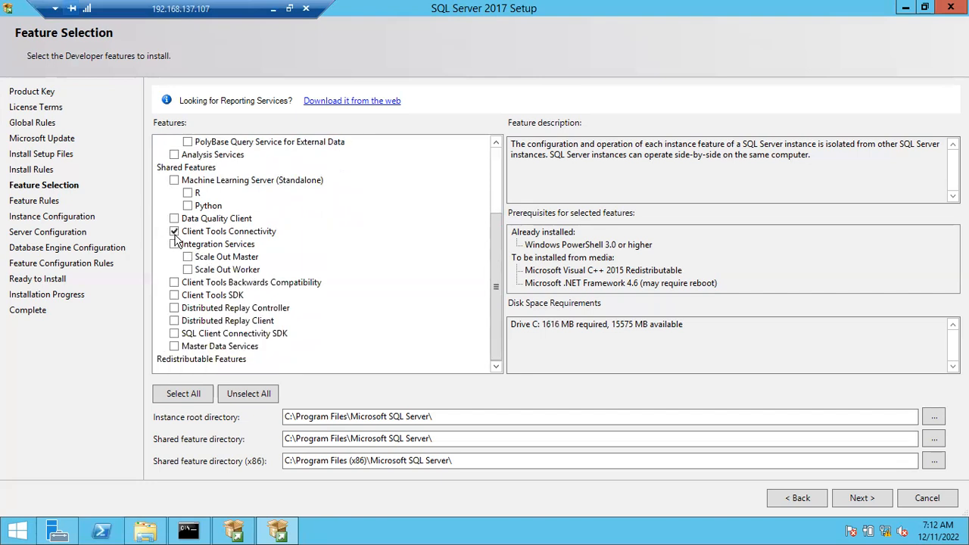
{"action": "left_click", "coordinate": [175, 283]}
{"action": "left_click", "coordinate": [174, 296]}
{"action": "left_click", "coordinate": [175, 335]}
Add Analysis Services to the selected instance features and leave Integration Services cleared.
{"action": "scroll", "coordinate": [212, 279], "scroll_direction": "up", "scroll_amount": 3}
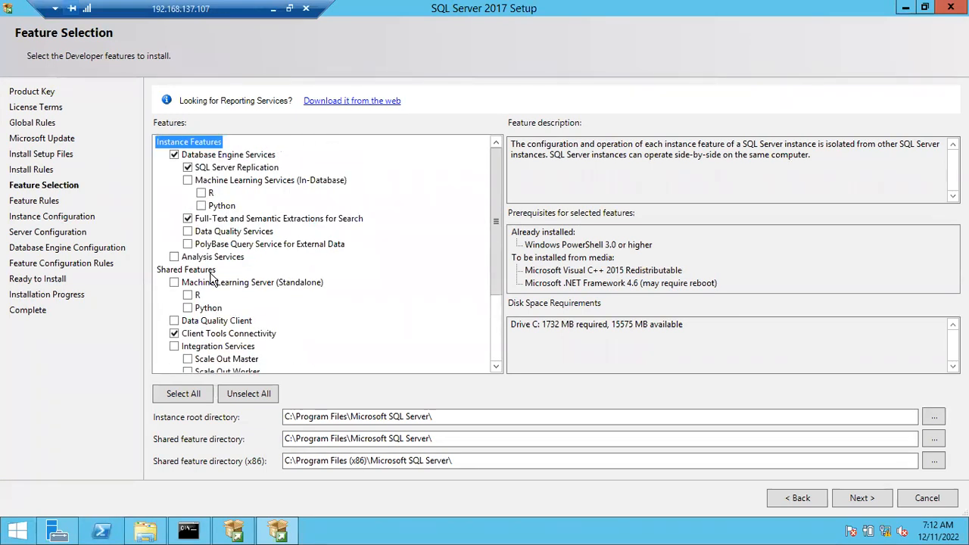
{"action": "scroll", "coordinate": [212, 279], "scroll_direction": "down", "scroll_amount": 1}
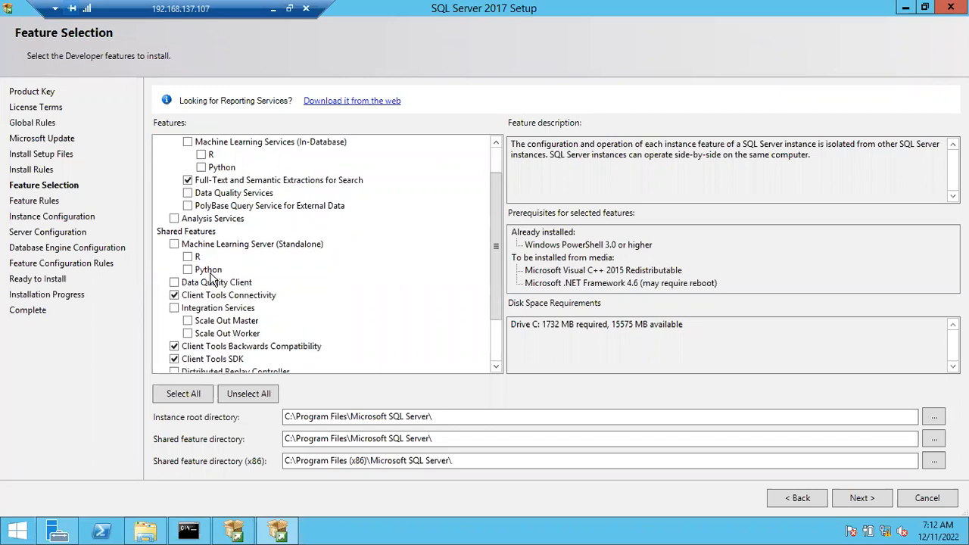
{"action": "left_click", "coordinate": [174, 308]}
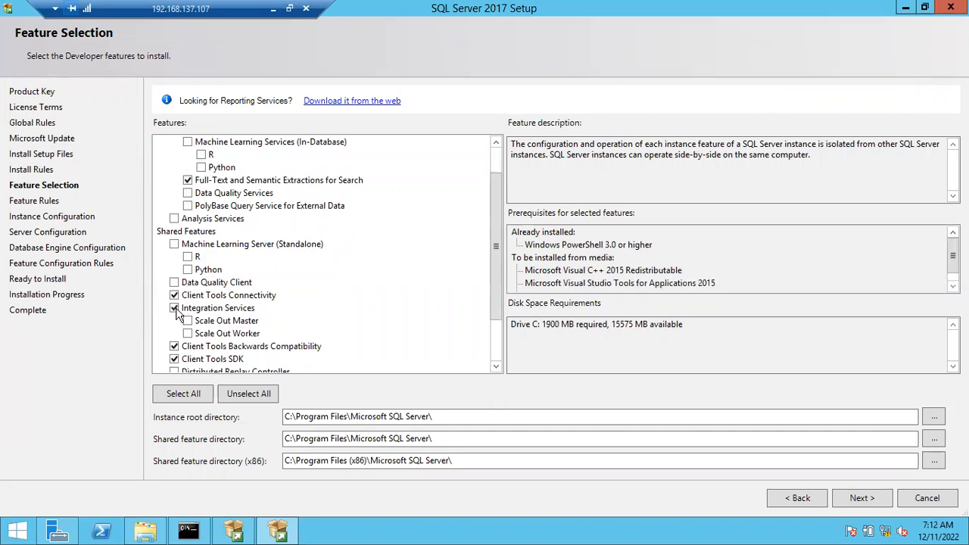
{"action": "left_click", "coordinate": [174, 309]}
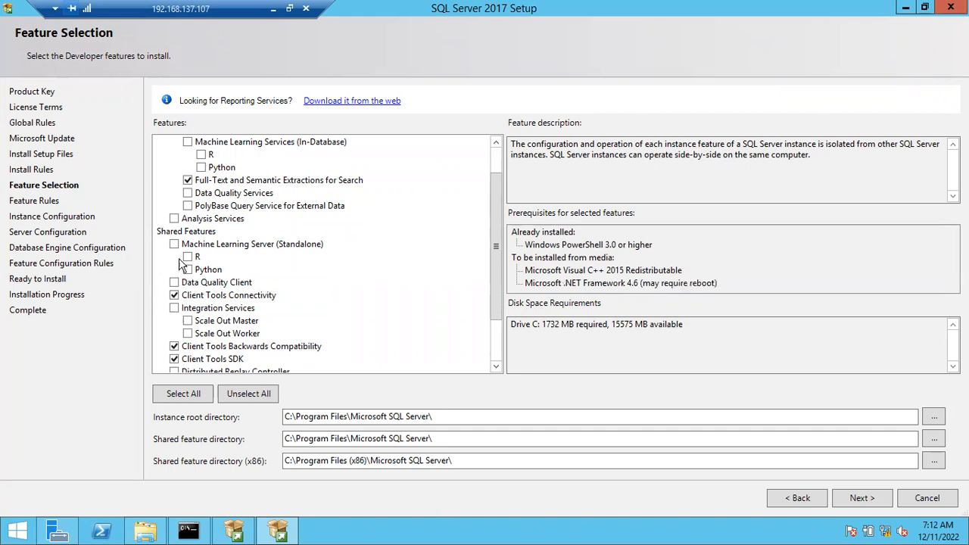
{"action": "left_click", "coordinate": [175, 220]}
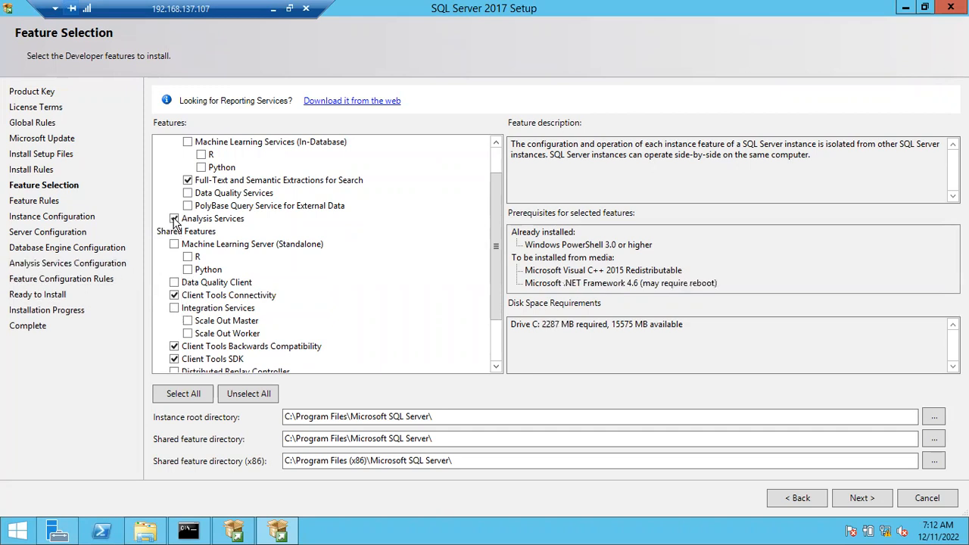
Review the selected instance and shared features and try adding Integration Services.
{"action": "scroll", "coordinate": [302, 233], "scroll_direction": "up", "scroll_amount": 1}
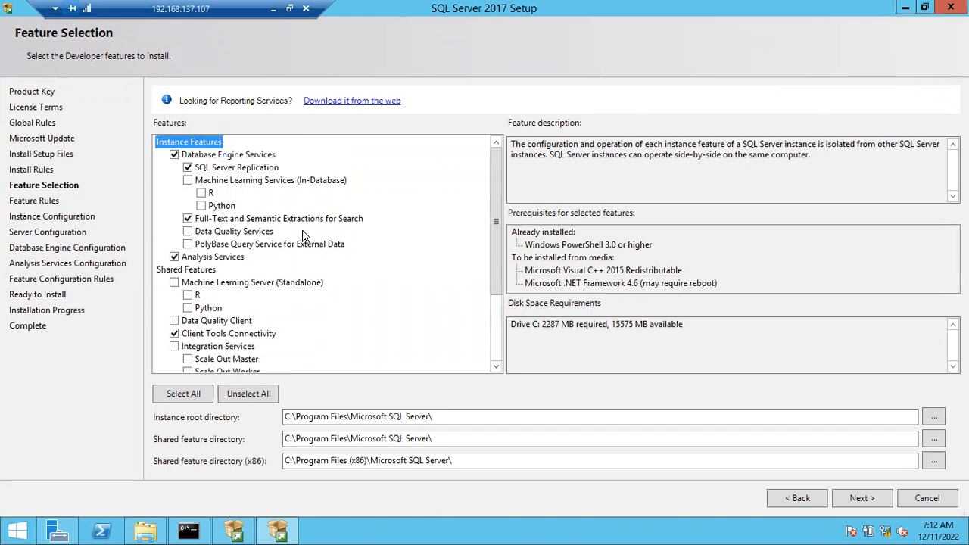
{"action": "scroll", "coordinate": [302, 233], "scroll_direction": "down", "scroll_amount": 2}
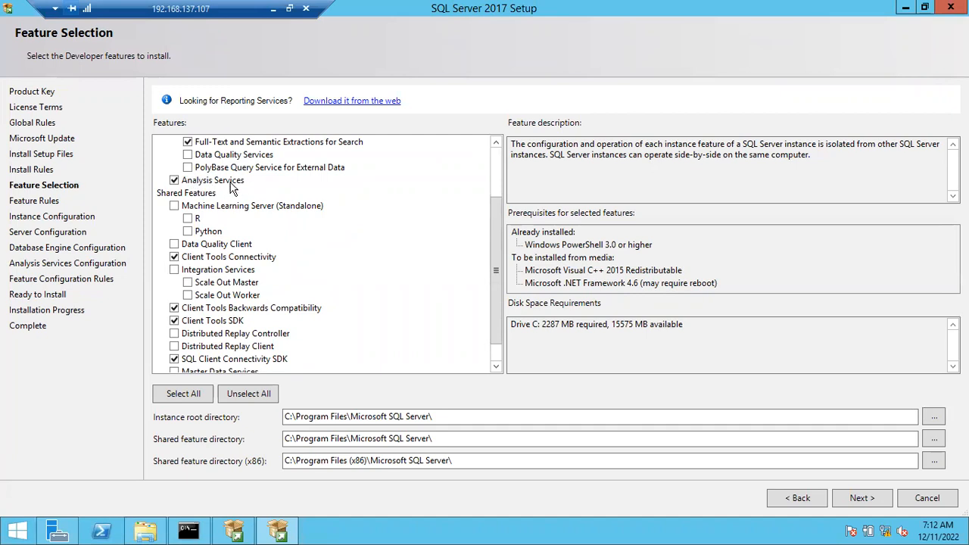
{"action": "scroll", "coordinate": [232, 188], "scroll_direction": "up", "scroll_amount": 2}
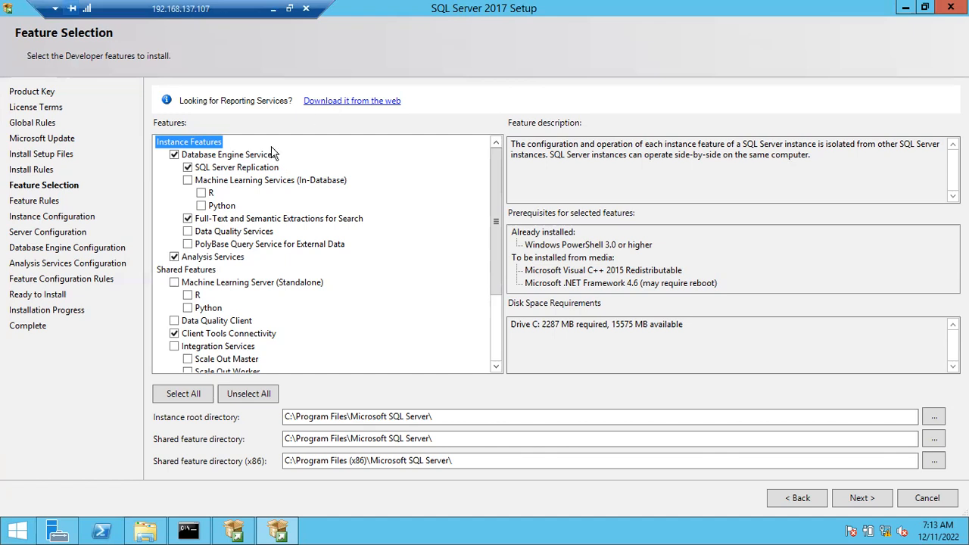
{"action": "scroll", "coordinate": [180, 257], "scroll_direction": "down", "scroll_amount": 3}
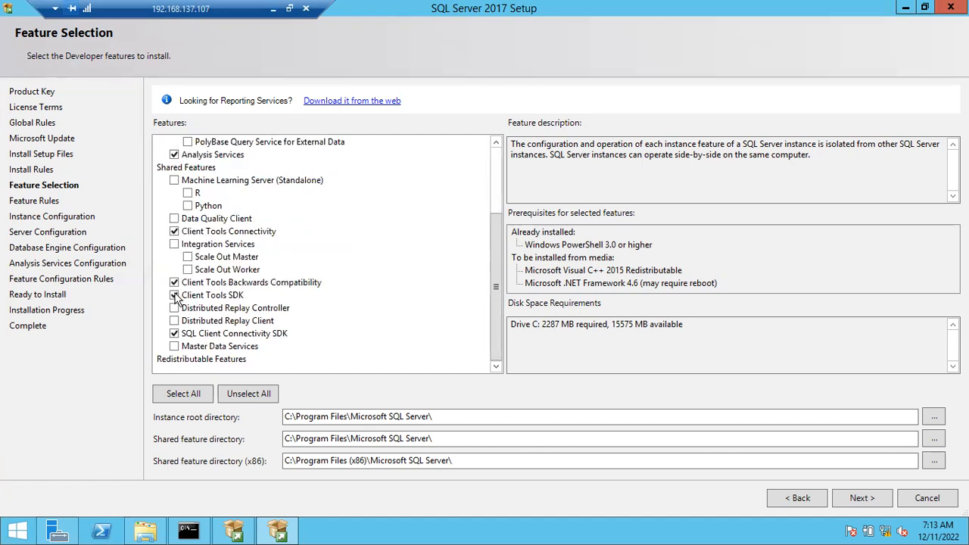
{"action": "left_click", "coordinate": [174, 245]}
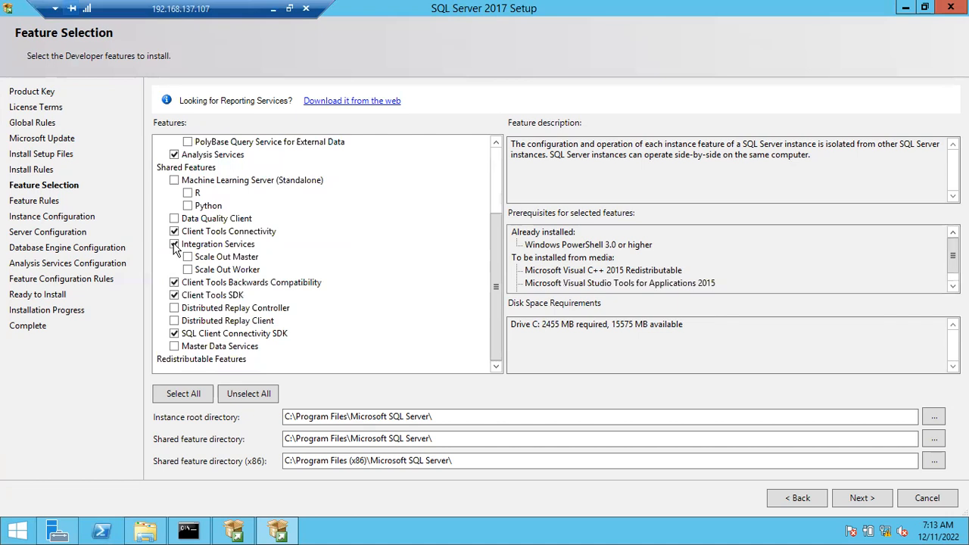
{"action": "left_click", "coordinate": [174, 245]}
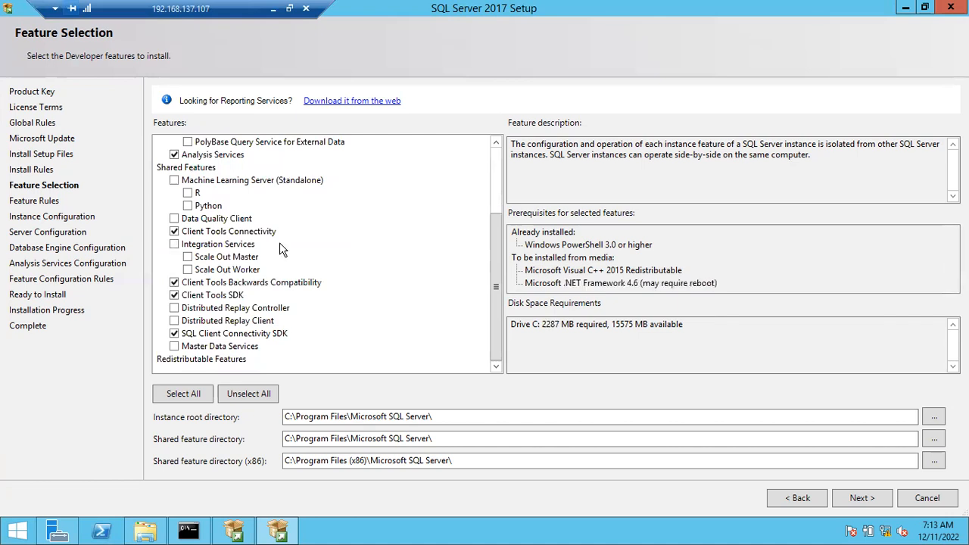
Clear Analysis Services from the instance features, leaving the Database Engine and client tool features selected.
{"action": "scroll", "coordinate": [279, 242], "scroll_direction": "up", "scroll_amount": 2}
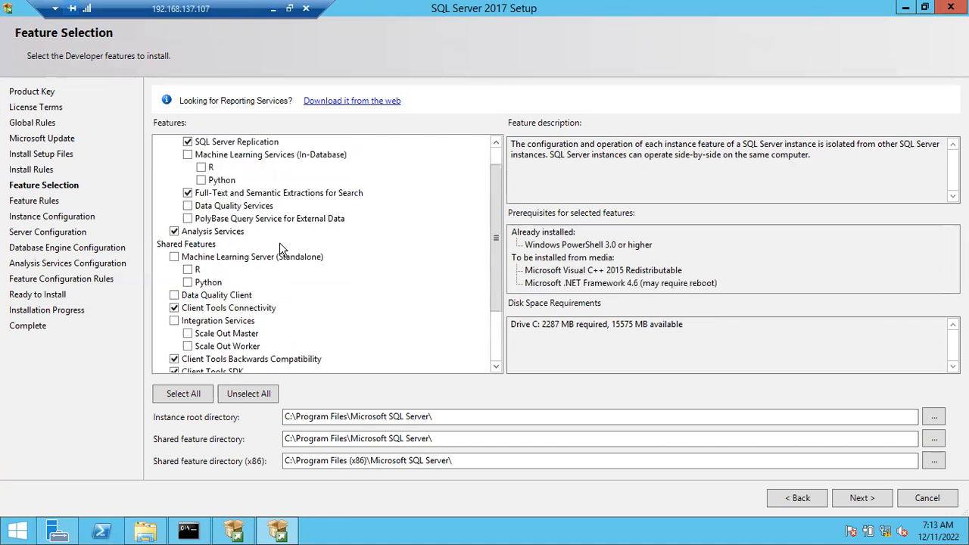
{"action": "left_click", "coordinate": [174, 231]}
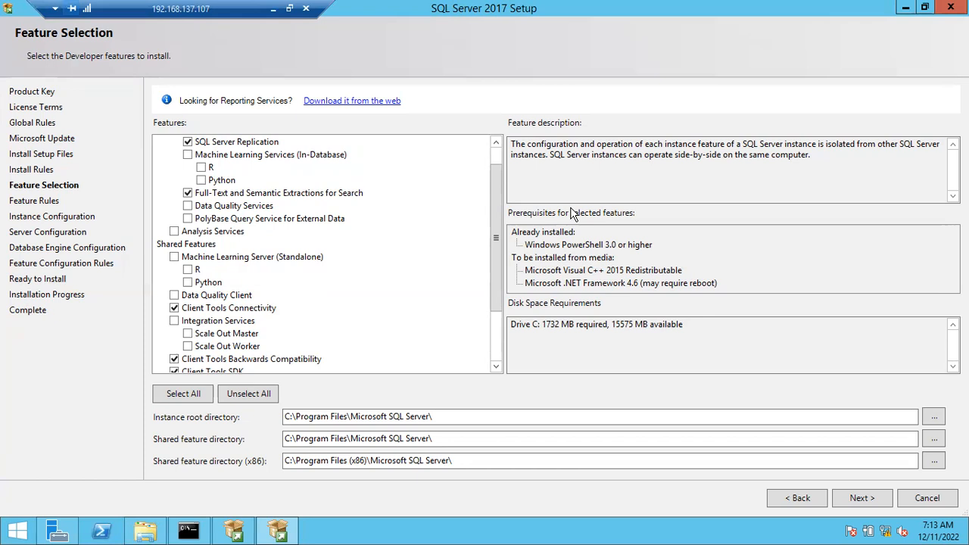
{"action": "scroll", "coordinate": [498, 193], "scroll_direction": "up", "scroll_amount": 1}
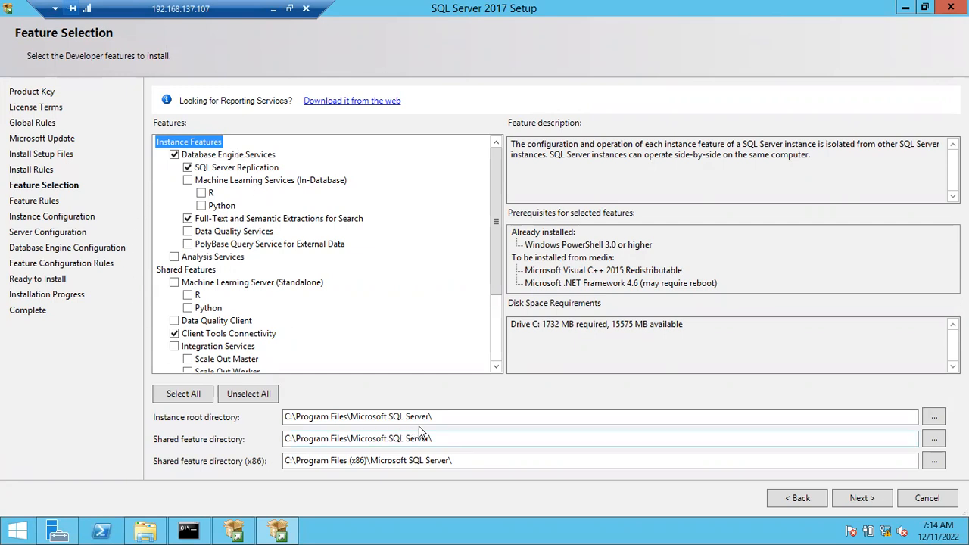
Review the instance root and shared feature directories, keep their default paths, and continue past Feature Selection.
{"action": "left_click_drag", "start_coordinate": [447, 416], "coordinate": [241, 418]}
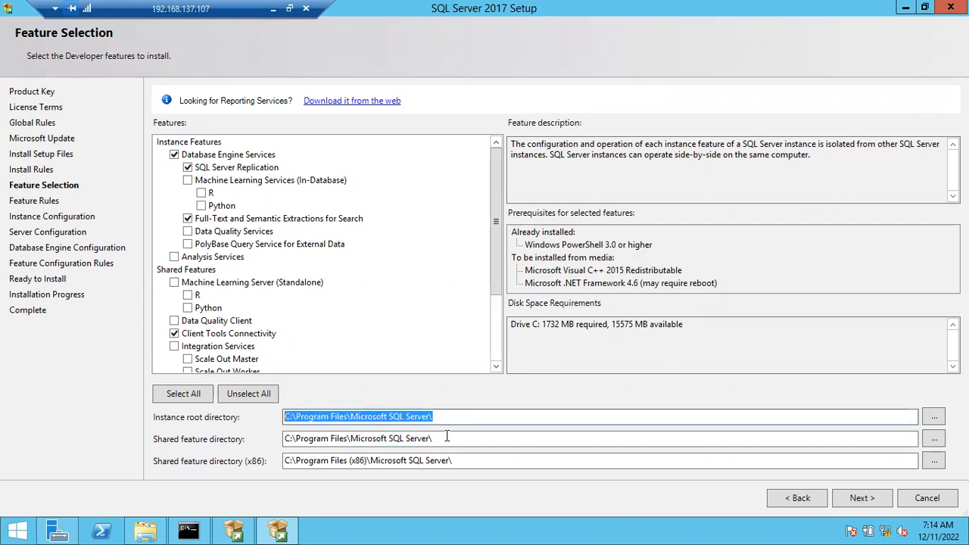
{"action": "key", "text": "Tab"}
{"action": "left_click_drag", "start_coordinate": [459, 462], "coordinate": [277, 452]}
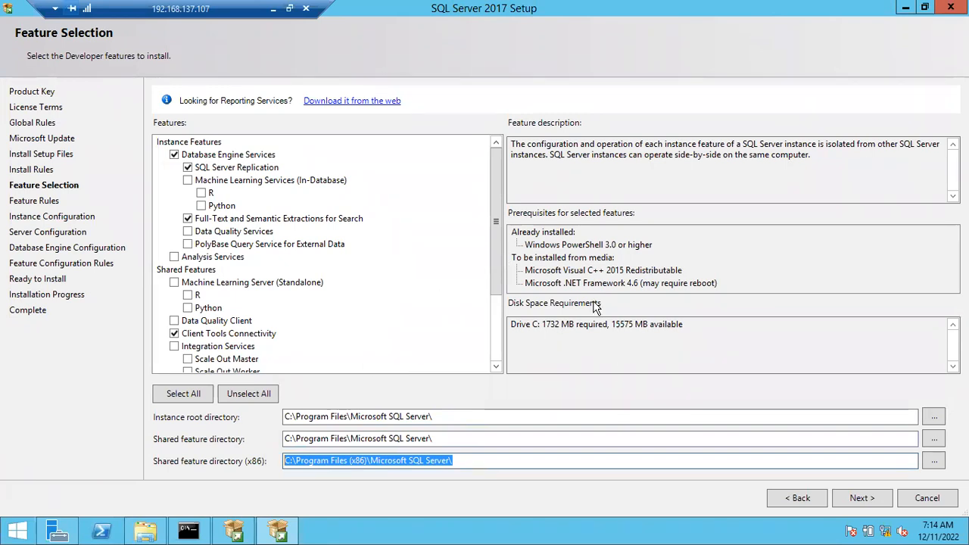
{"action": "left_click", "coordinate": [860, 498]}
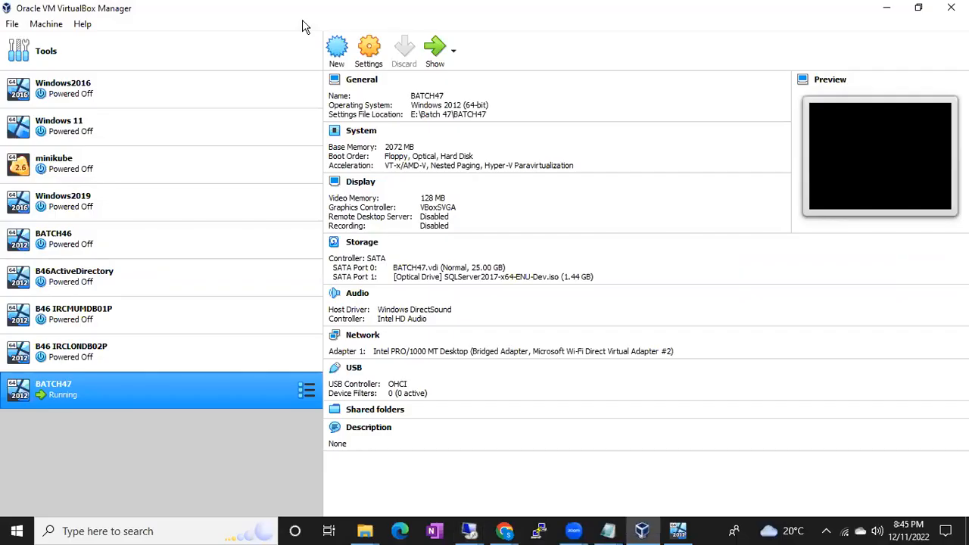
Switch to the untitled Notepad note about RDP and replace its text with the headings "Default Instance" and "Named Instance".
{"action": "mouse_move", "coordinate": [612, 530]}
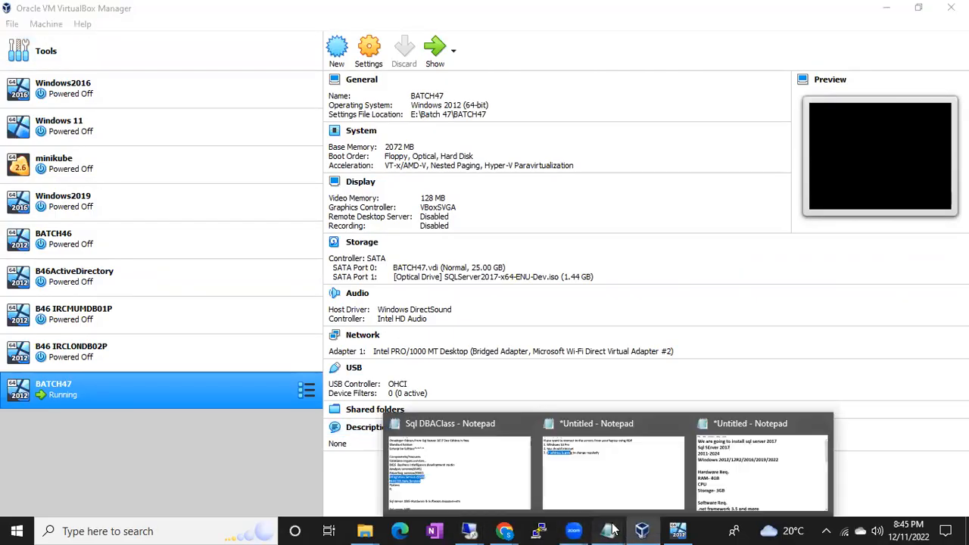
{"action": "left_click", "coordinate": [601, 478]}
{"action": "key", "text": "ctrl+a"}
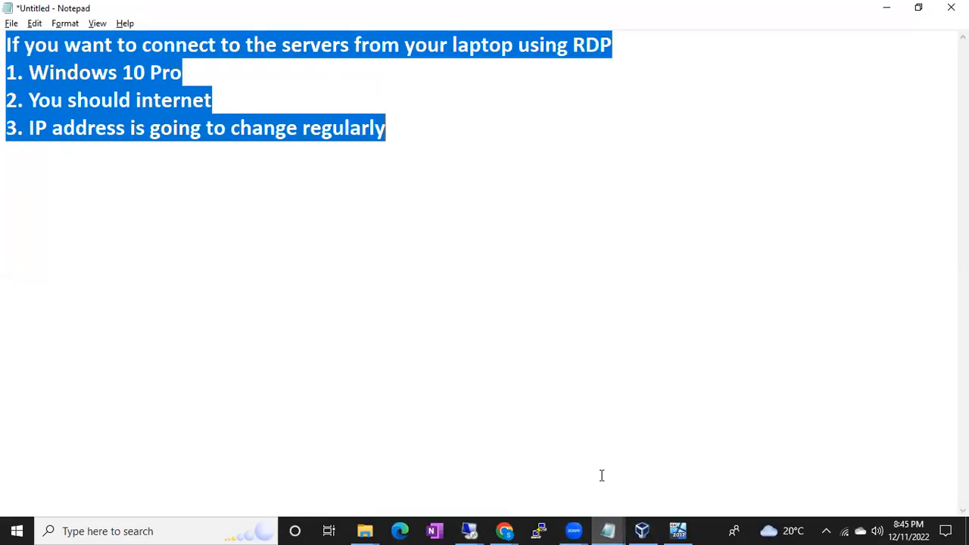
{"action": "type", "text": "Default Instance"}
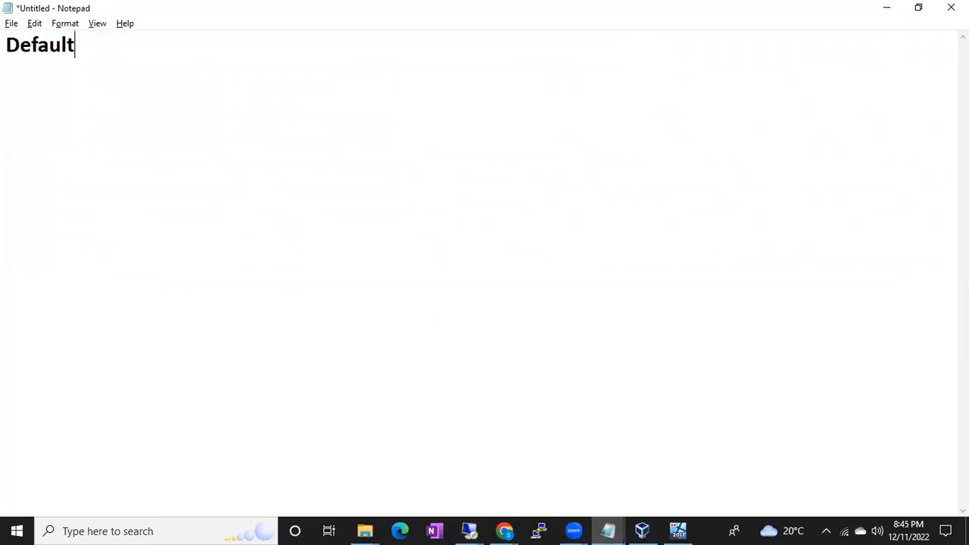
{"action": "key", "text": "Return"}
{"action": "key", "text": "Return"}
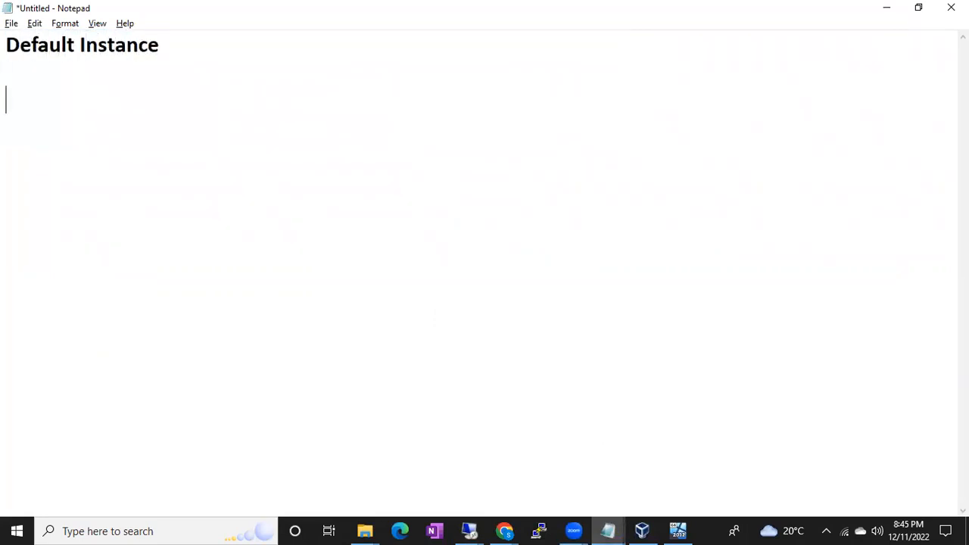
{"action": "type", "text": "Named  In"}
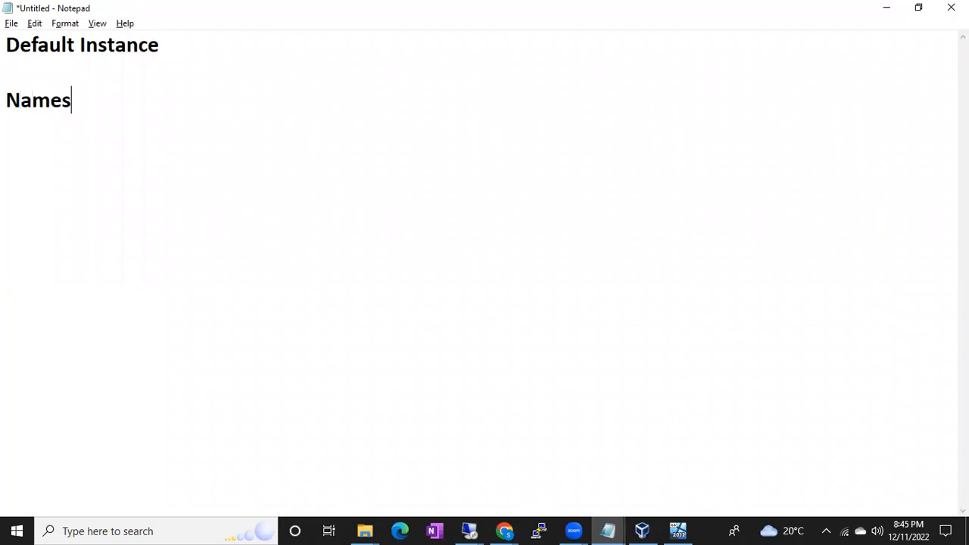
{"action": "type", "text": "stance"}
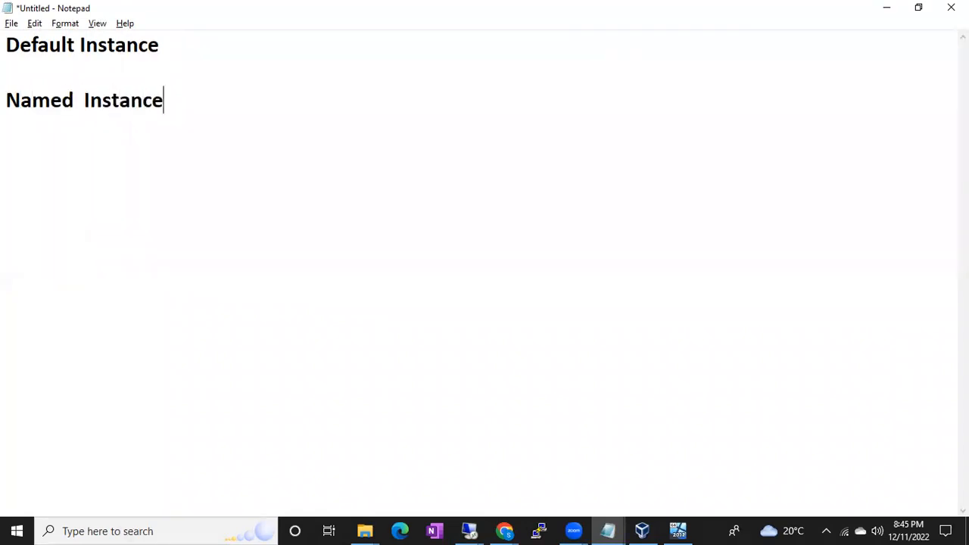
Add the line "1. Computer Name" under the Default Instance heading.
{"action": "left_click", "coordinate": [192, 56]}
{"action": "key", "text": "Return"}
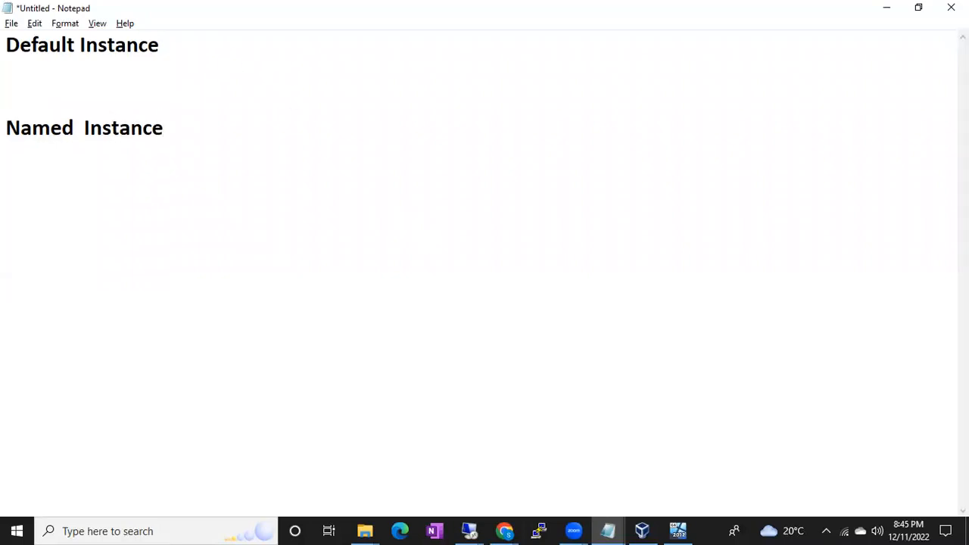
{"action": "type", "text": "1. Co"}
{"action": "key", "text": "BackSpace"}
{"action": "type", "text": "Computer Name"}
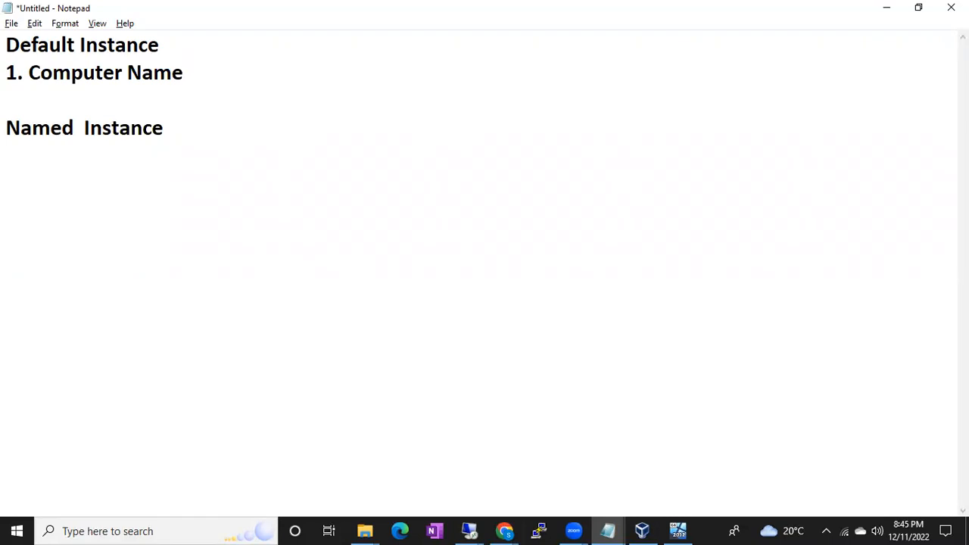
Open the Services console on the host computer, start the SQL Server (MSSQLSERVER) service, and close the console.
{"action": "left_click", "coordinate": [17, 530]}
{"action": "type", "text": "servi"}
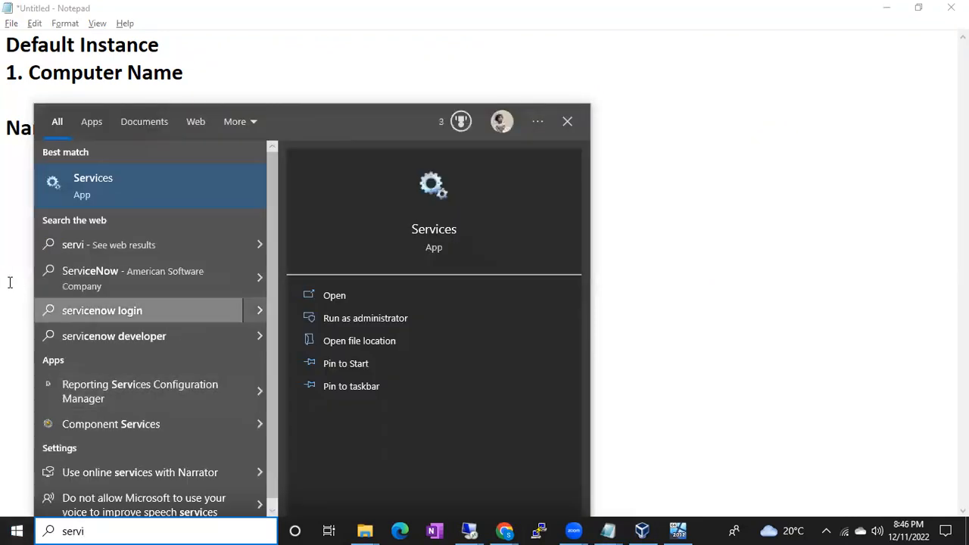
{"action": "left_click", "coordinate": [92, 190]}
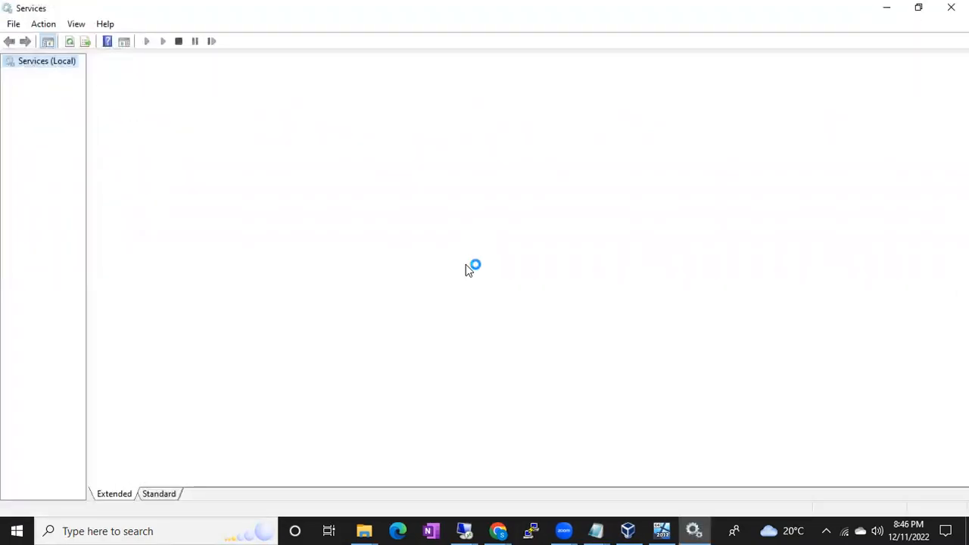
{"action": "left_click", "coordinate": [310, 235]}
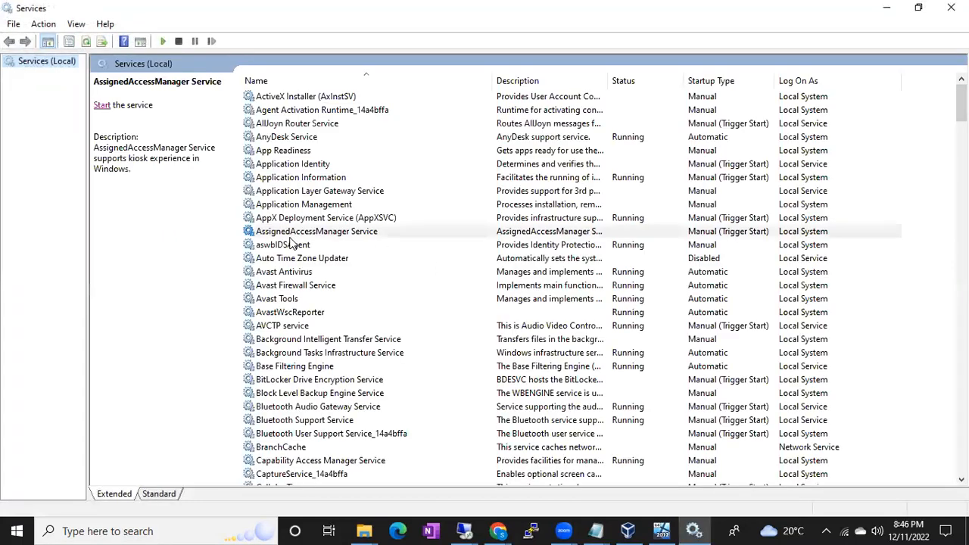
{"action": "key", "text": "s"}
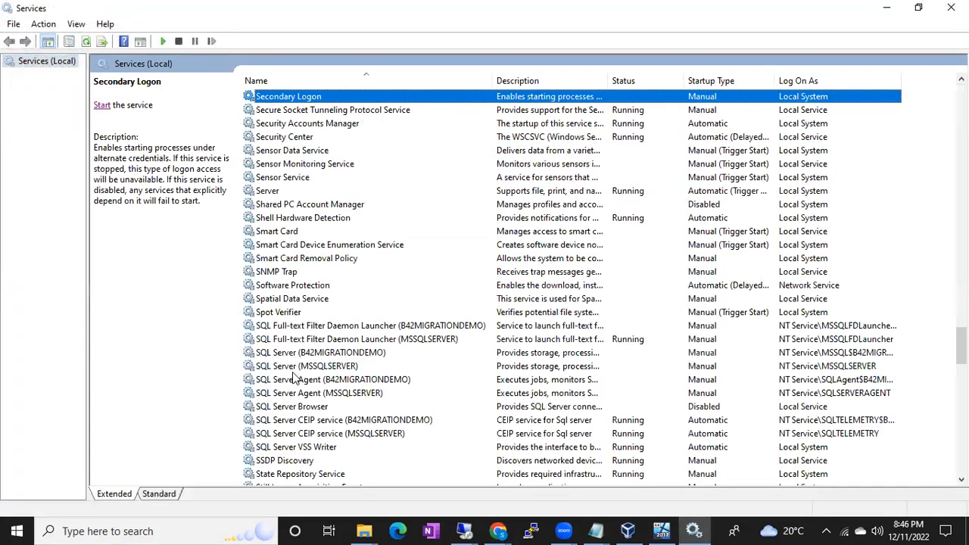
{"action": "left_click", "coordinate": [297, 366]}
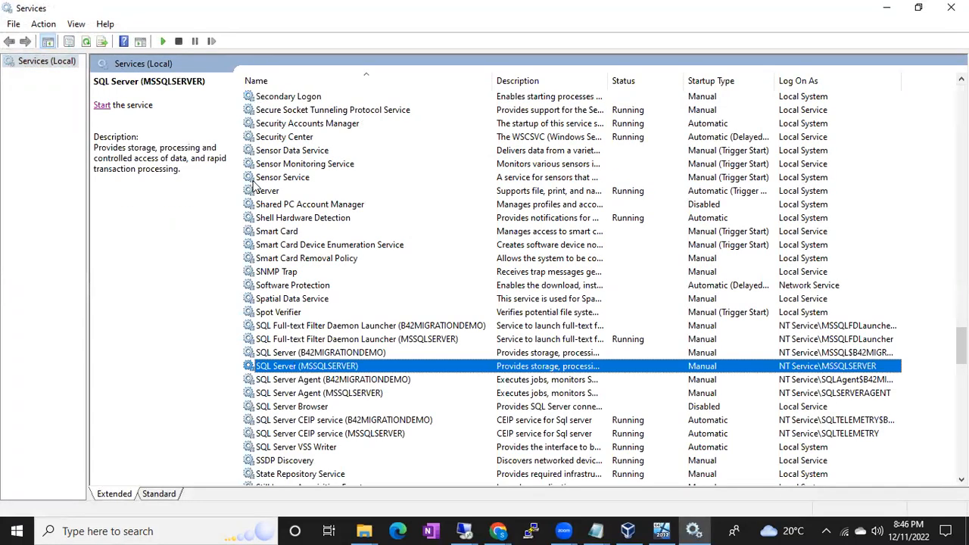
{"action": "left_click", "coordinate": [101, 105]}
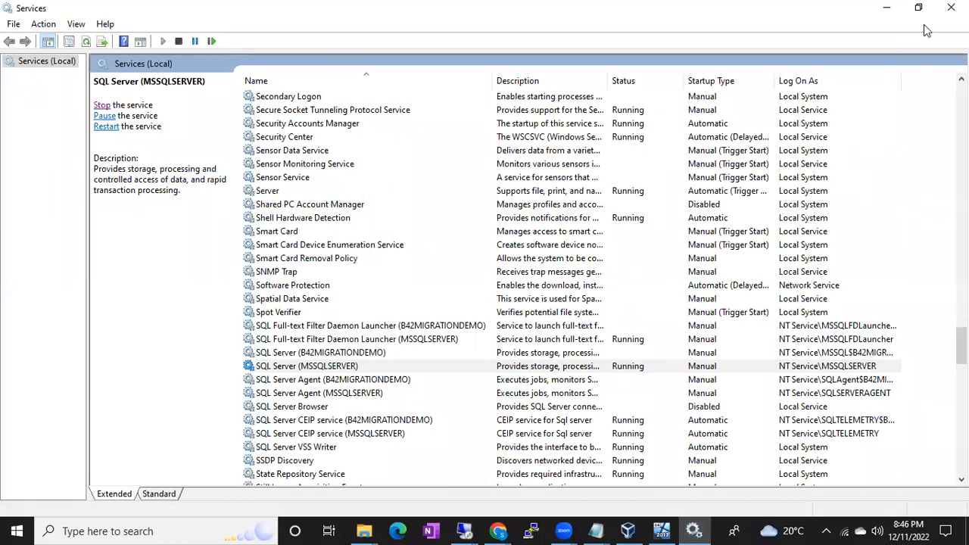
{"action": "left_click", "coordinate": [948, 10]}
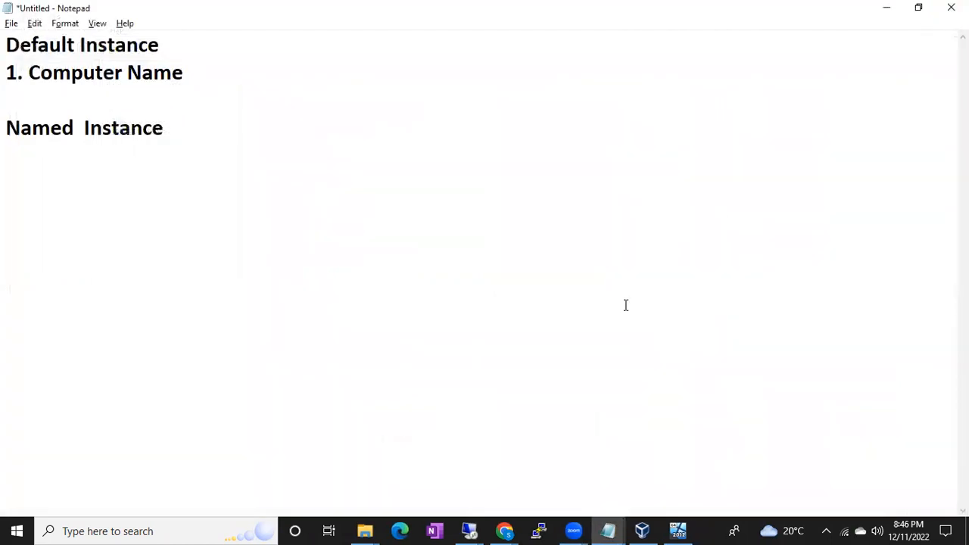
Open SQL Server Management Studio and connect to the DESKTOP-BAS28LM Database Engine with Windows Authentication.
{"action": "key", "text": "super"}
{"action": "type", "text": "ss"}
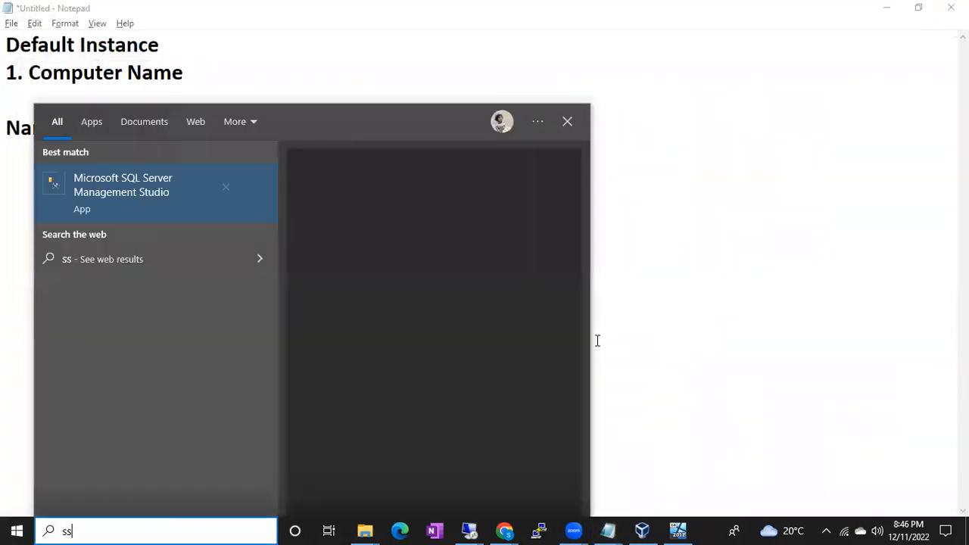
{"action": "left_click", "coordinate": [171, 218]}
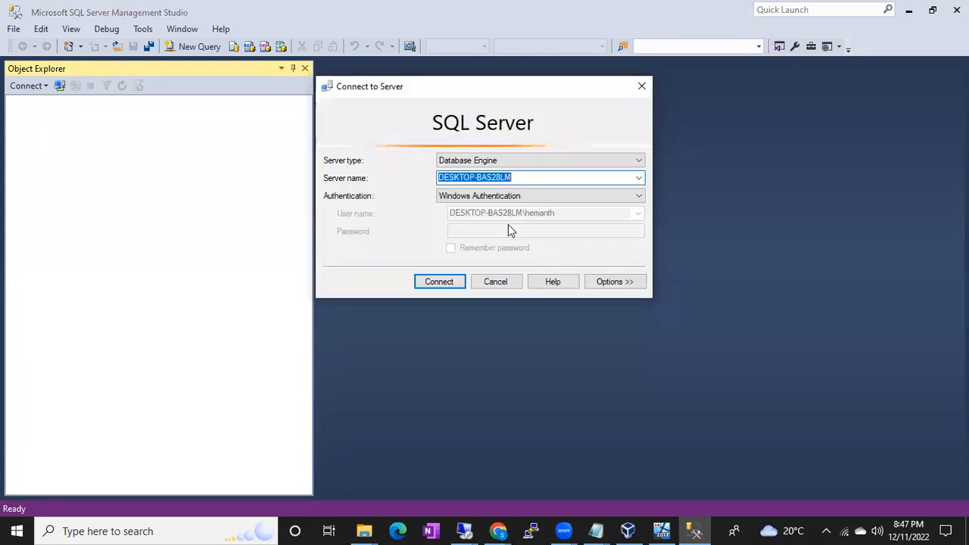
{"action": "left_click", "coordinate": [520, 178]}
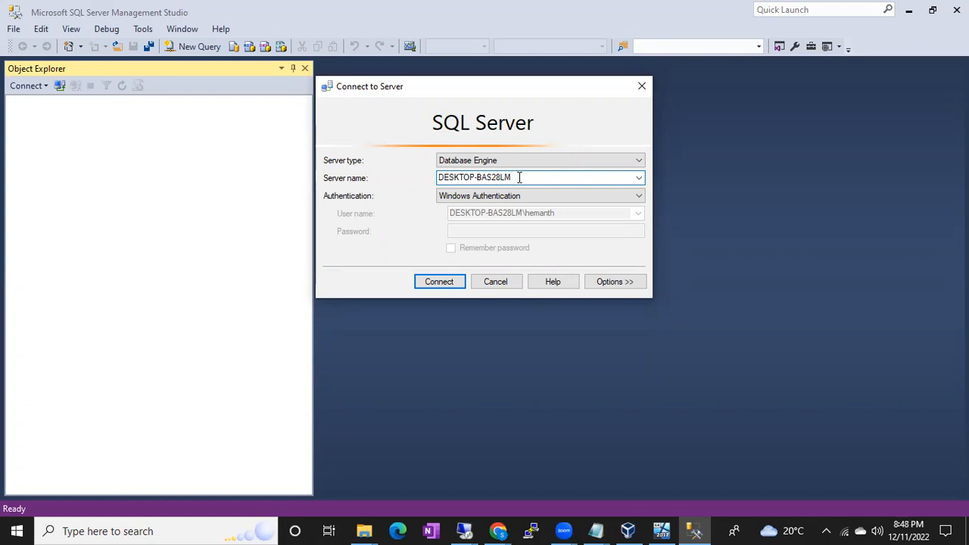
{"action": "left_click_drag", "start_coordinate": [527, 178], "coordinate": [437, 180]}
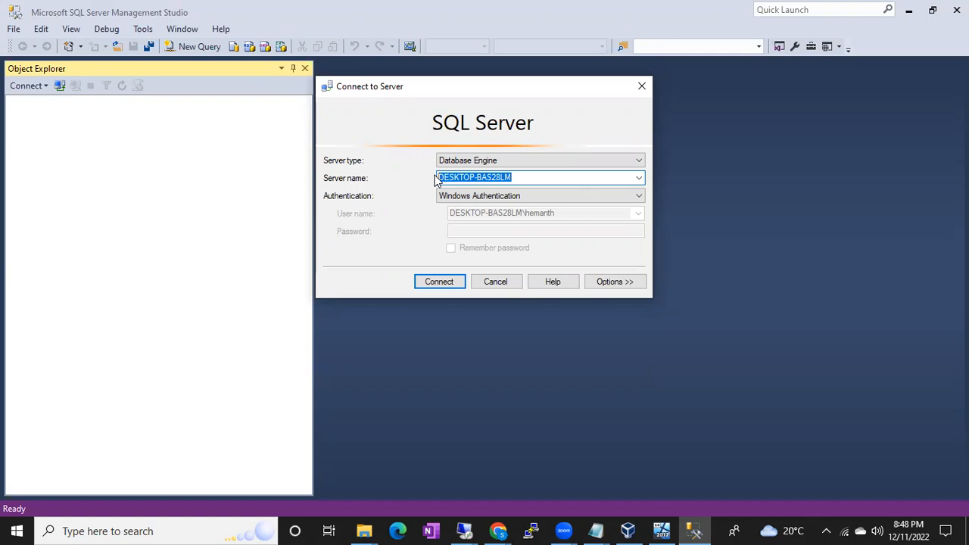
{"action": "left_click", "coordinate": [533, 175]}
{"action": "left_click_drag", "start_coordinate": [533, 174], "coordinate": [413, 181]}
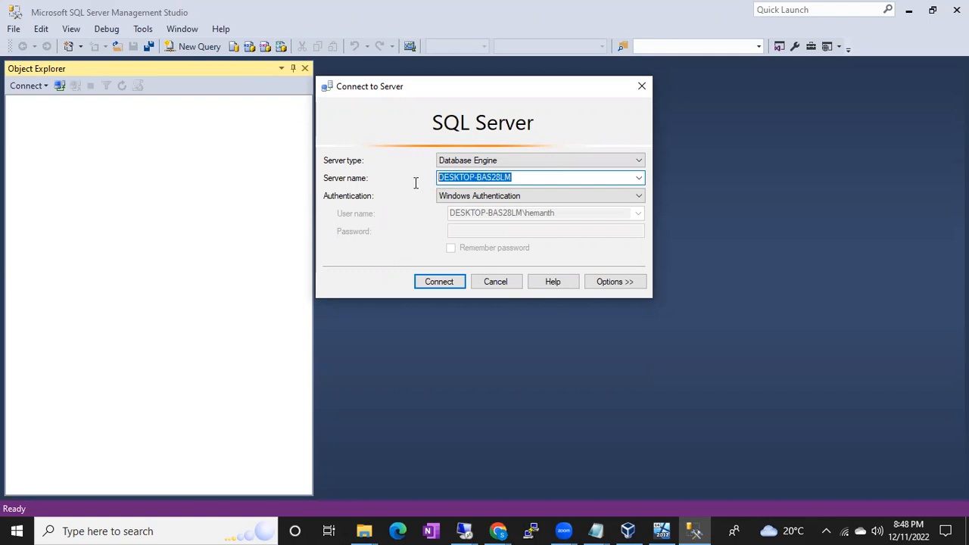
{"action": "left_click", "coordinate": [436, 284]}
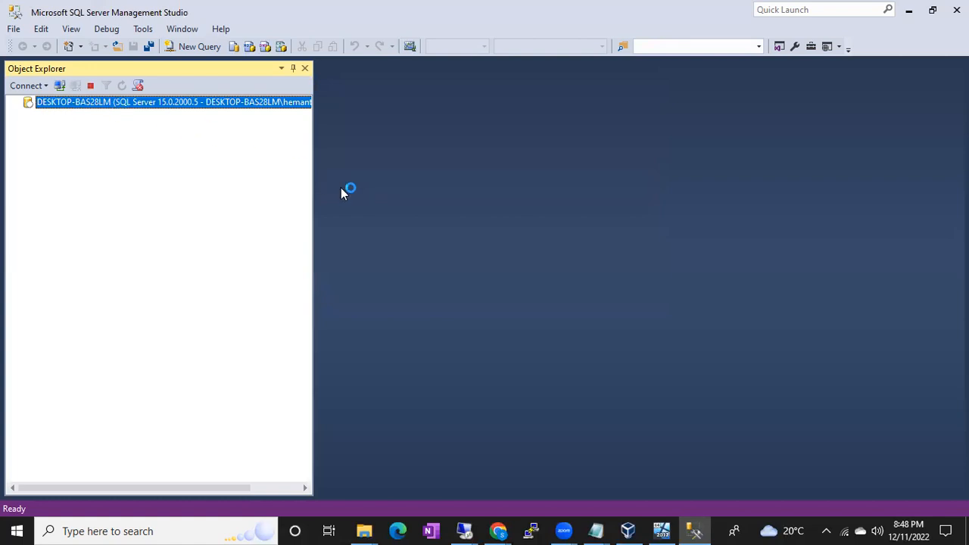
Run hostname in a Command Prompt and place its window beside Object Explorer to compare the computer and server names.
{"action": "key", "text": "super+r"}
{"action": "type", "text": "cmd"}
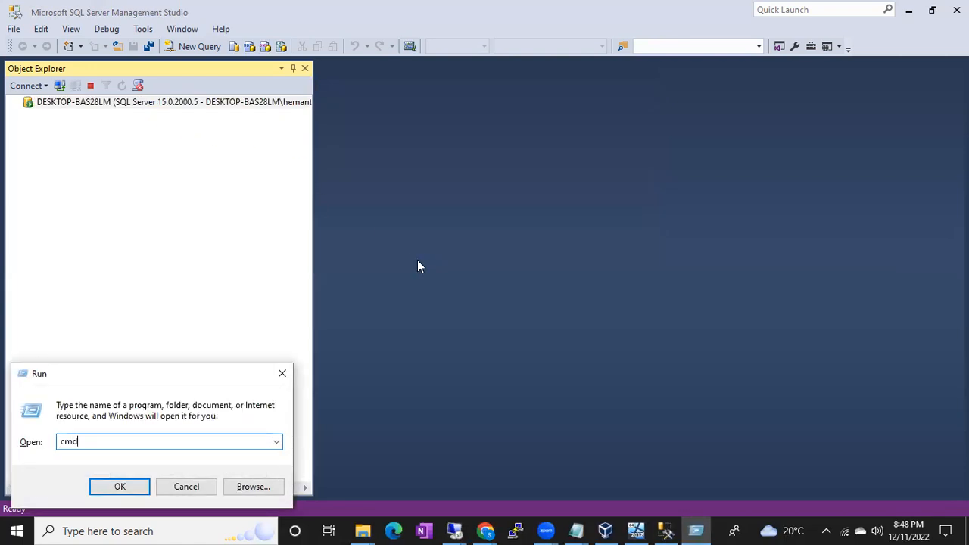
{"action": "key", "text": "Return"}
{"action": "type", "text": "hostname"}
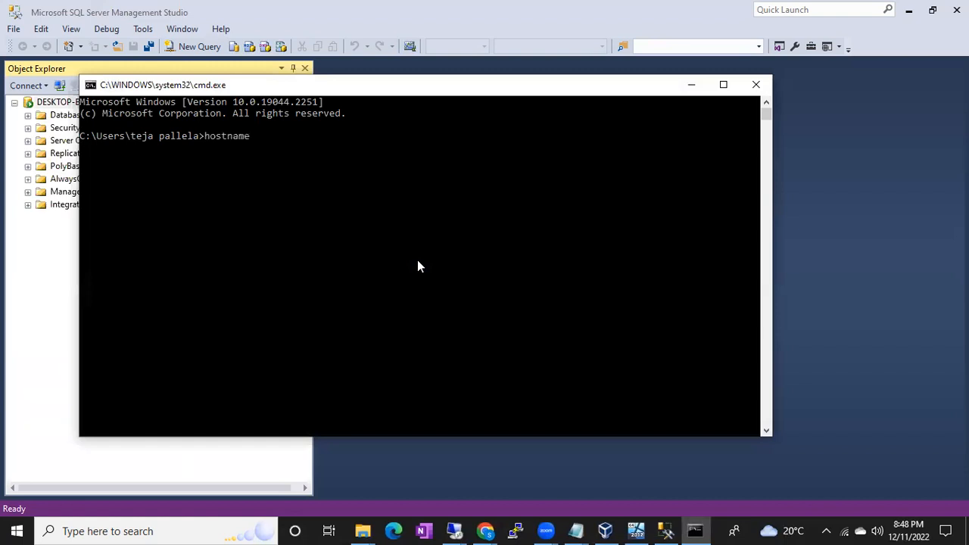
{"action": "key", "text": "Return"}
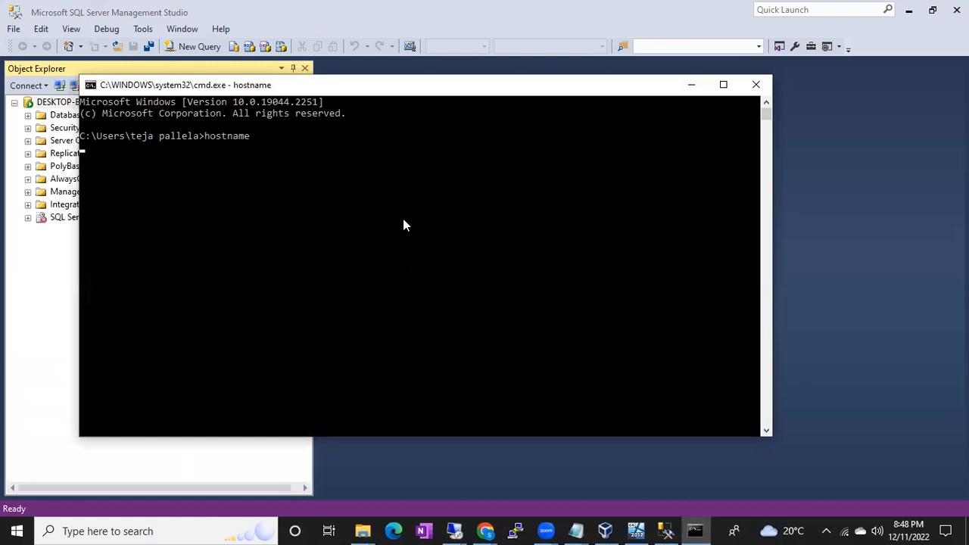
{"action": "left_click_drag", "start_coordinate": [263, 92], "coordinate": [473, 103]}
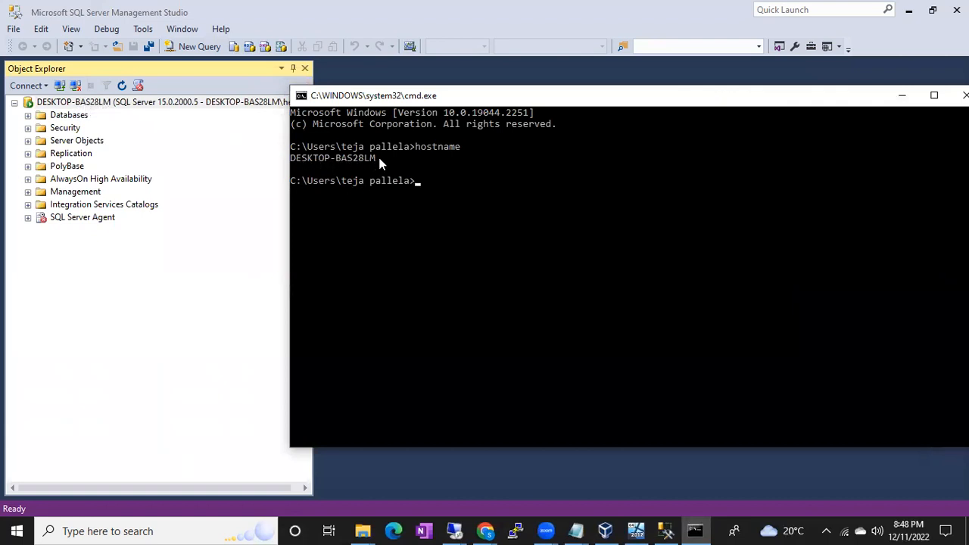
{"action": "left_click", "coordinate": [349, 155]}
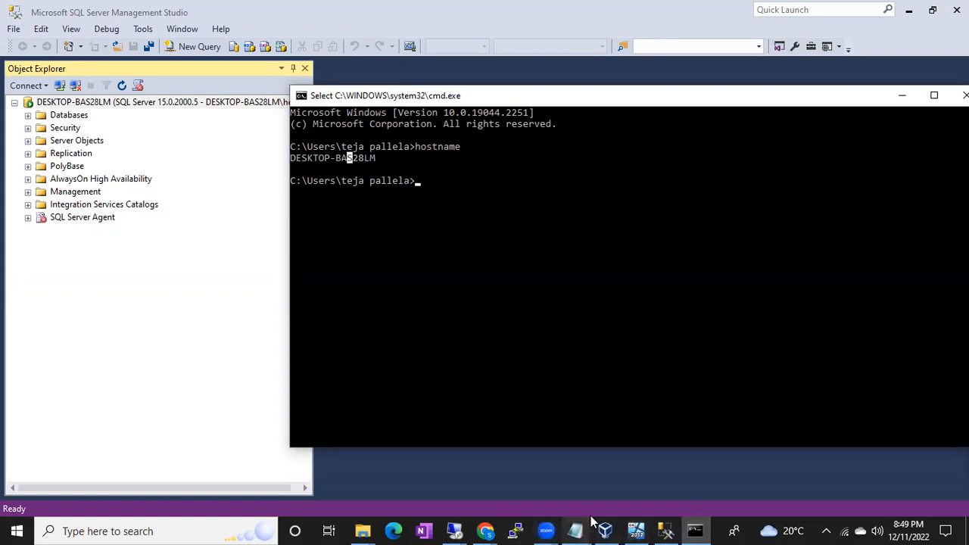
Open the Services console, compare the SQL Server (MSSQLSERVER) and SQL Server (B42MIGRATIONDEMO) service entries, and minimize the console.
{"action": "key", "text": "super"}
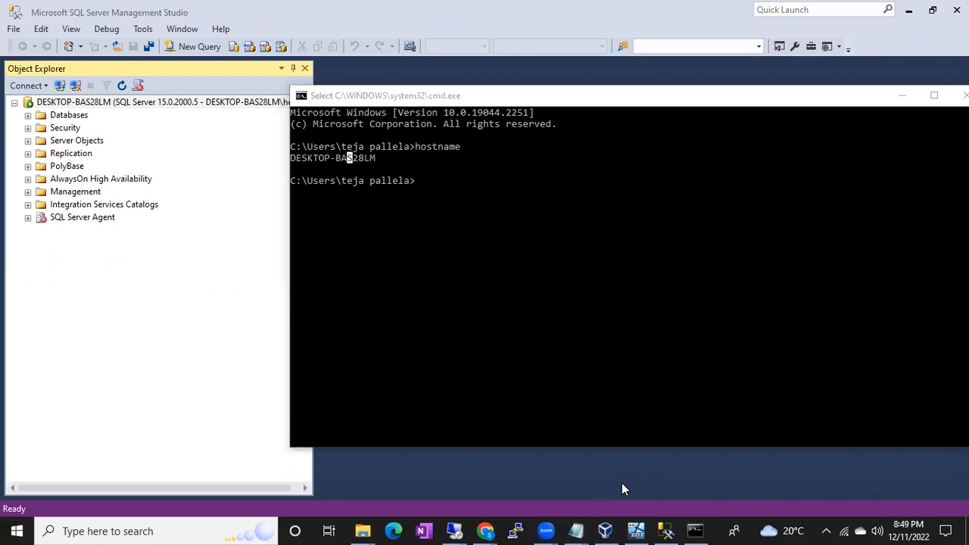
{"action": "type", "text": "ser"}
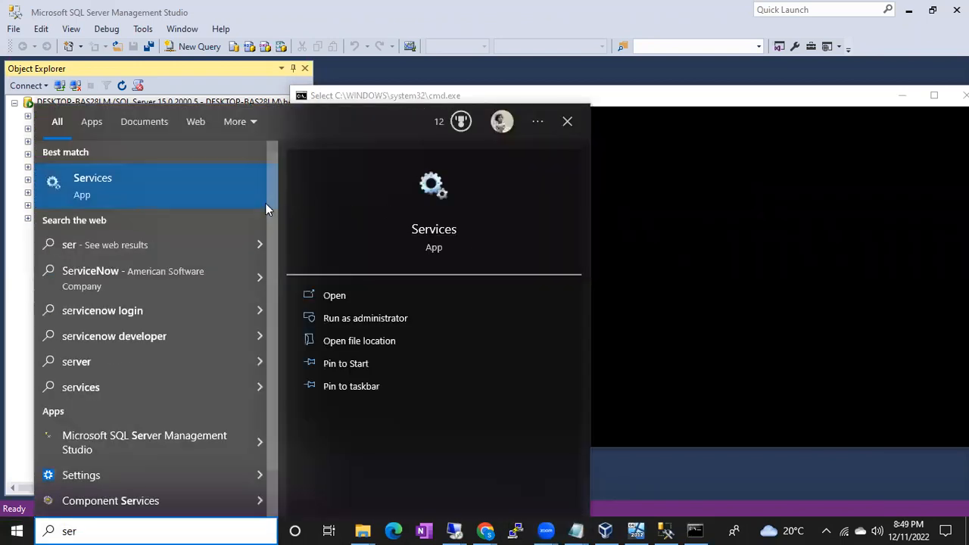
{"action": "left_click", "coordinate": [187, 187]}
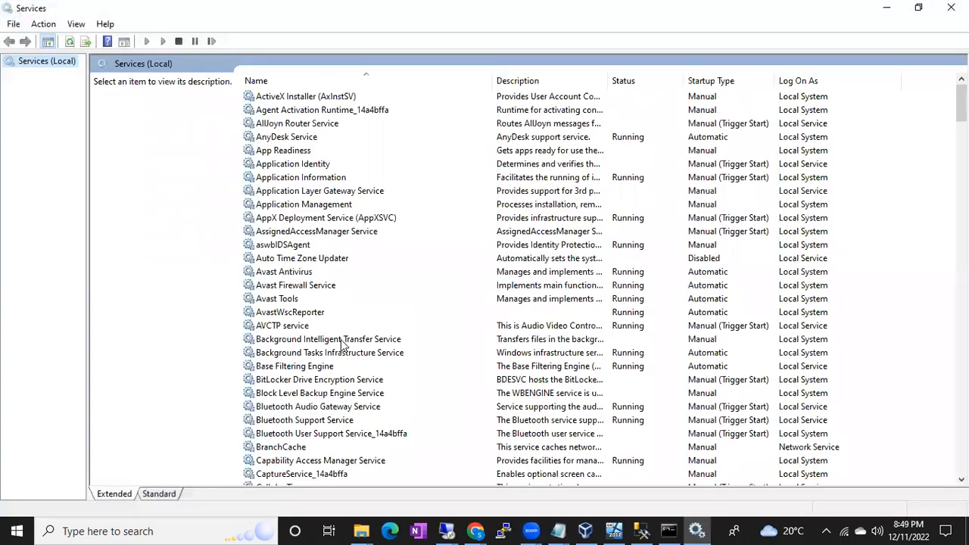
{"action": "left_click", "coordinate": [309, 381]}
{"action": "key", "text": "s"}
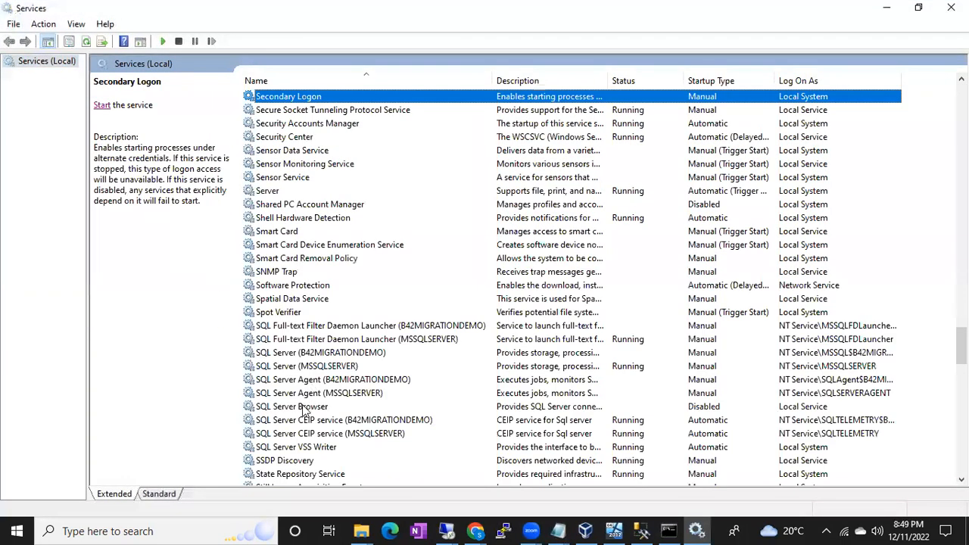
{"action": "left_click", "coordinate": [297, 368]}
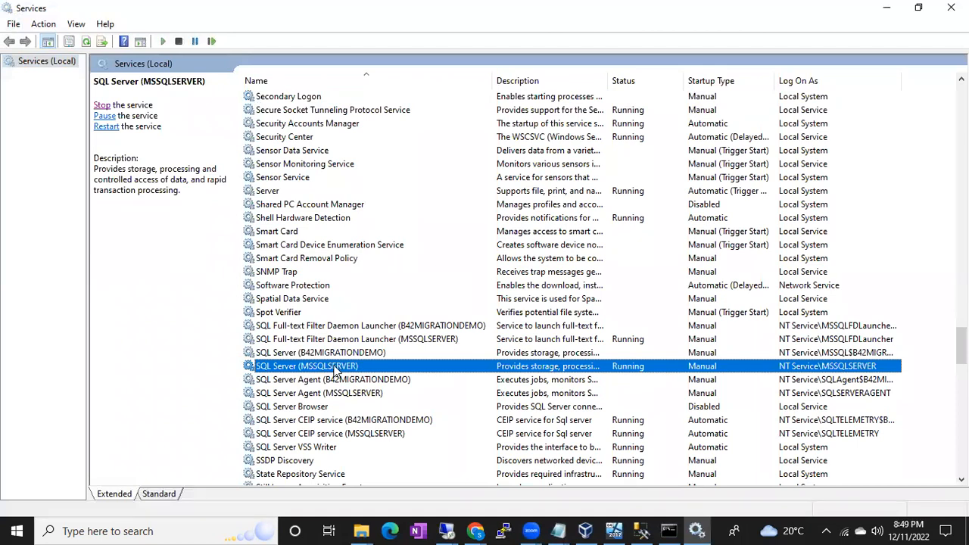
{"action": "left_click", "coordinate": [325, 354]}
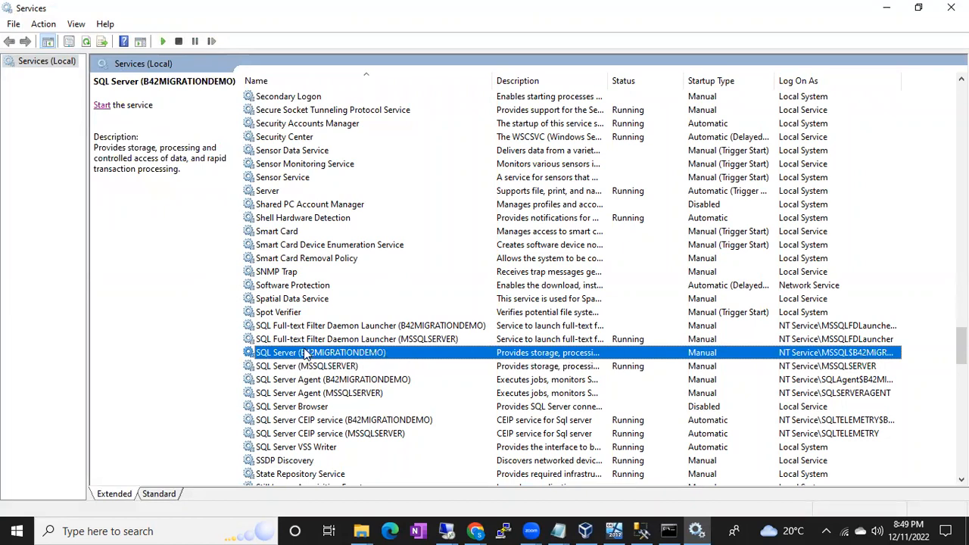
{"action": "left_click", "coordinate": [314, 368]}
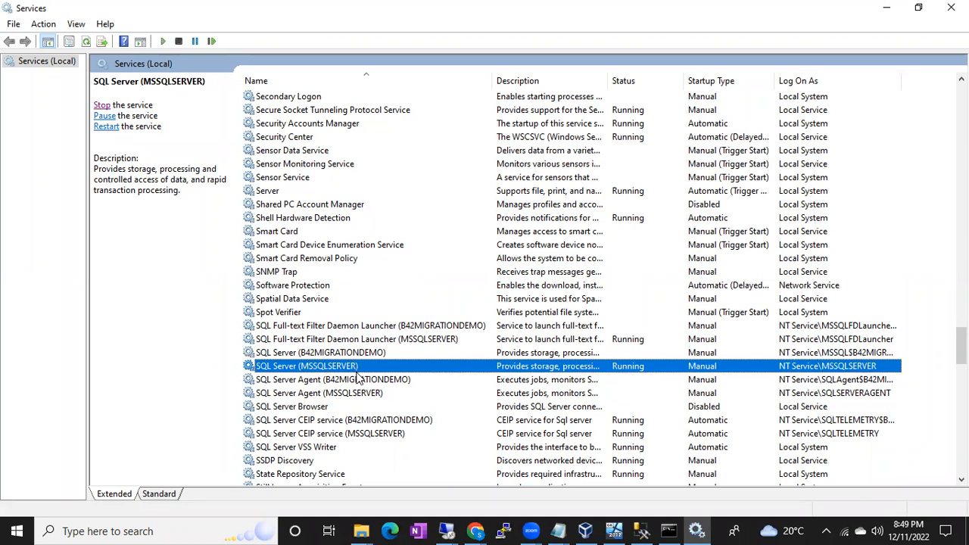
{"action": "left_click", "coordinate": [335, 353]}
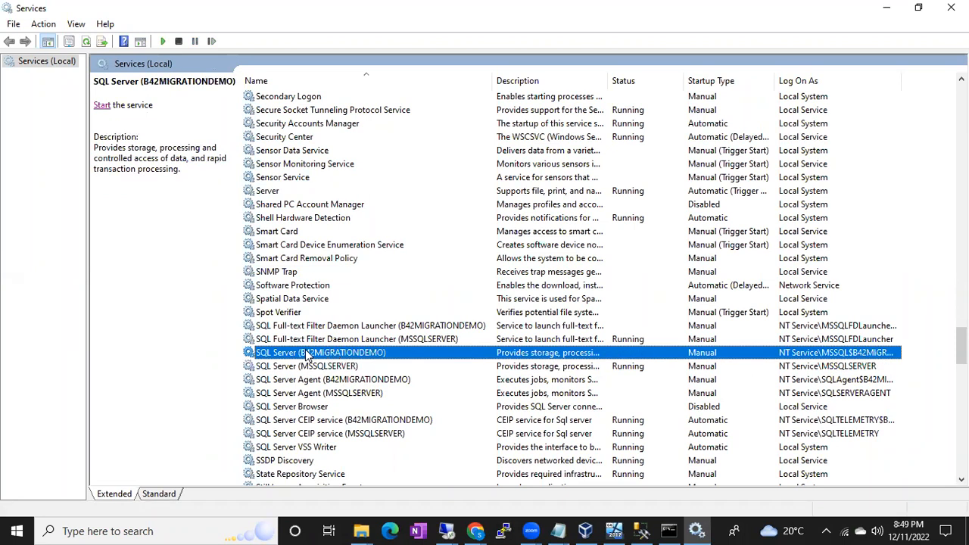
{"action": "left_click", "coordinate": [887, 8]}
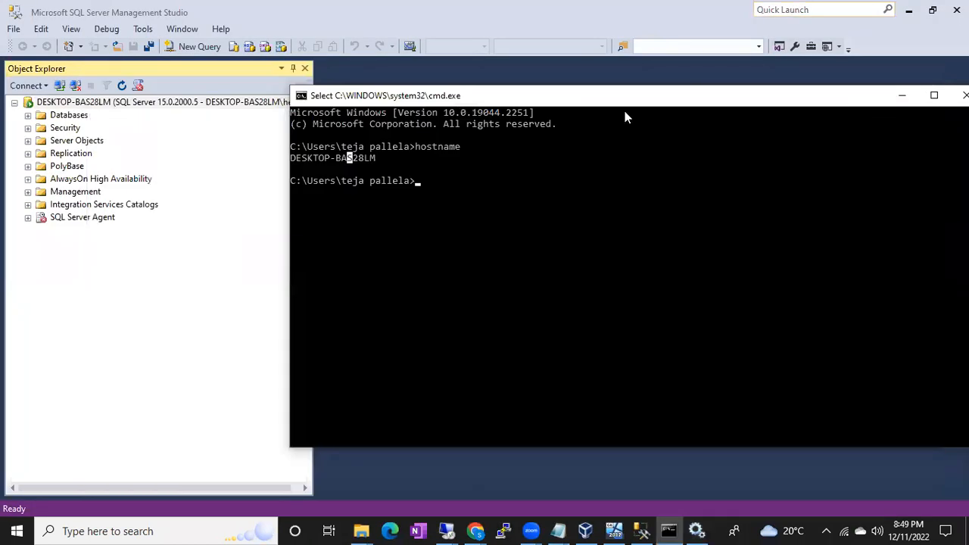
Start a new Object Explorer connection, choose the local Database Engine DESKTOP-BAS28LM\B42MIGRATIONDEMO as server name, and highlight its instance name.
{"action": "left_click", "coordinate": [214, 237]}
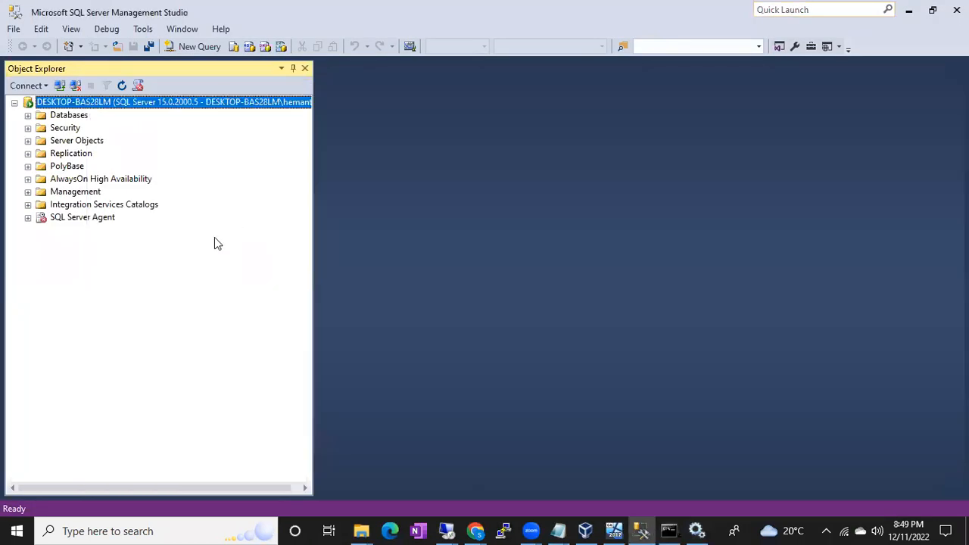
{"action": "left_click", "coordinate": [60, 89]}
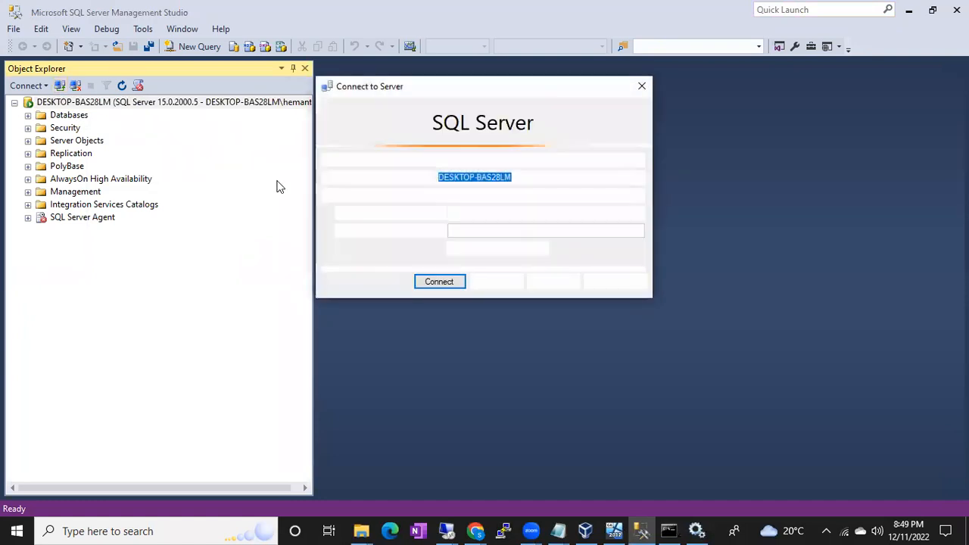
{"action": "left_click", "coordinate": [528, 176]}
{"action": "left_click_drag", "start_coordinate": [527, 176], "coordinate": [388, 179]}
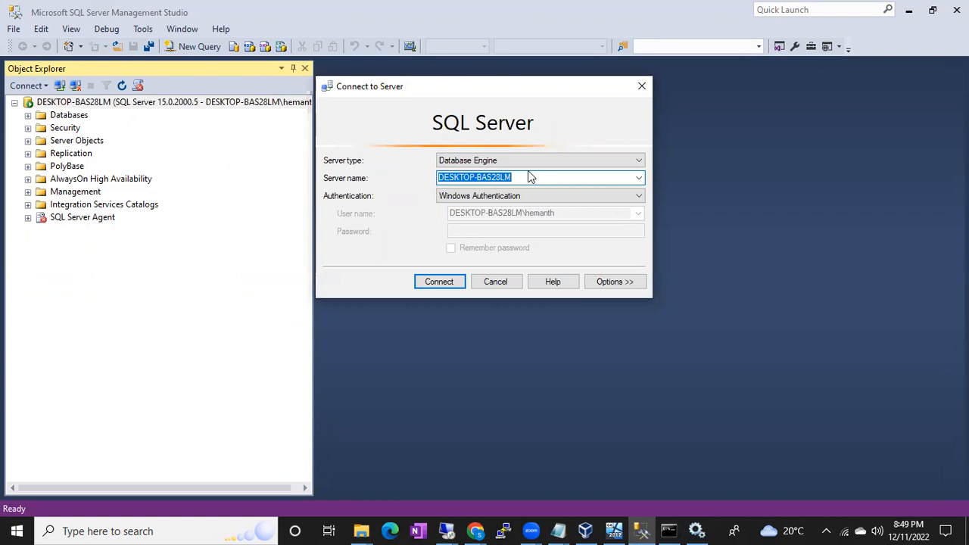
{"action": "left_click", "coordinate": [637, 179]}
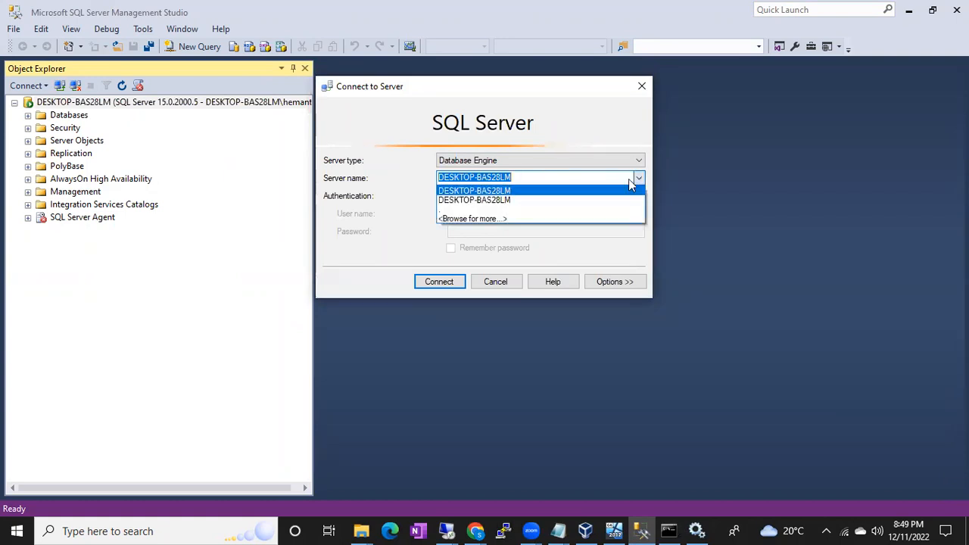
{"action": "left_click", "coordinate": [528, 177]}
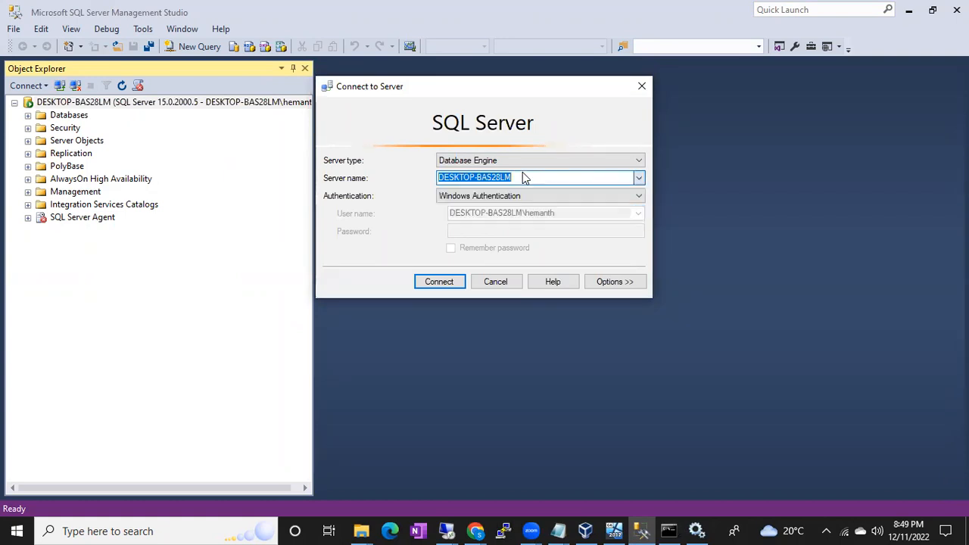
{"action": "left_click", "coordinate": [638, 179]}
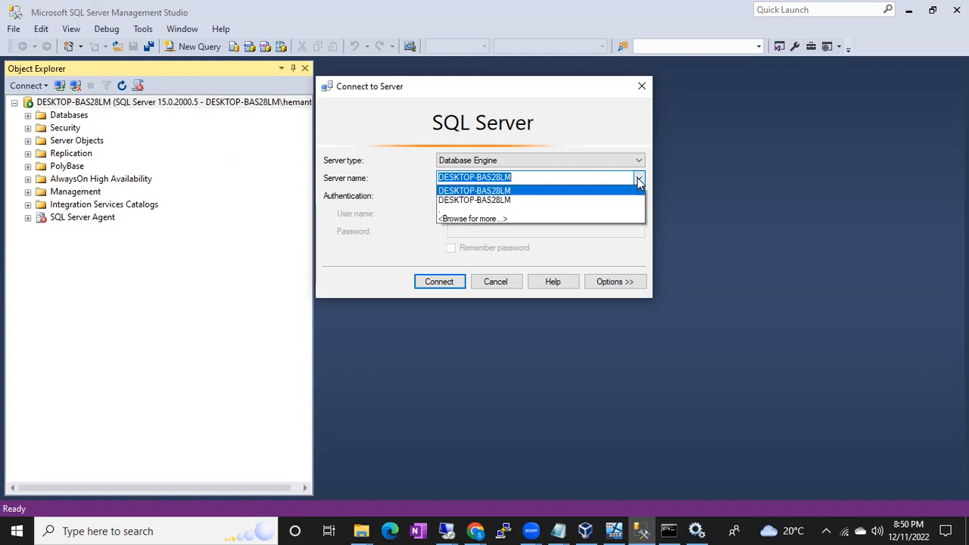
{"action": "left_click", "coordinate": [488, 219]}
{"action": "left_click", "coordinate": [380, 122]}
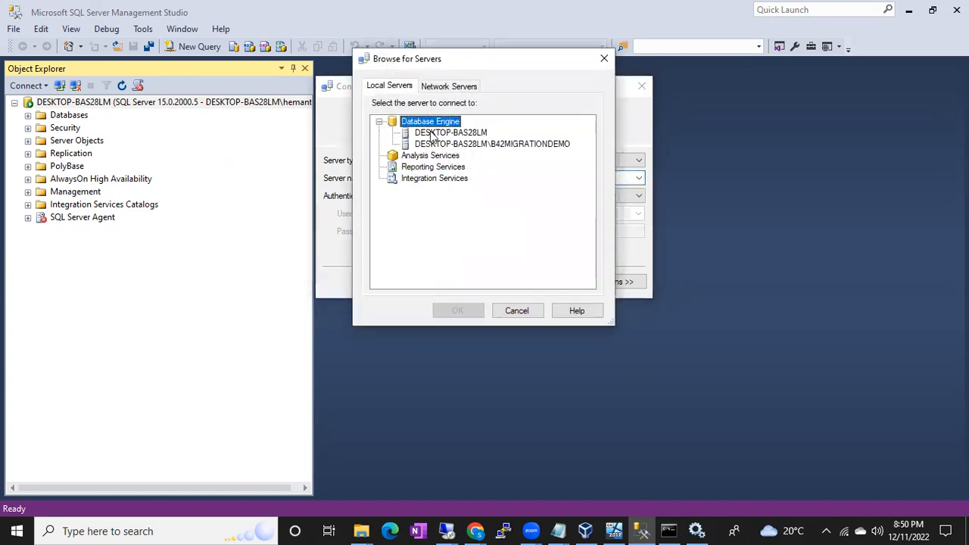
{"action": "left_click", "coordinate": [499, 144]}
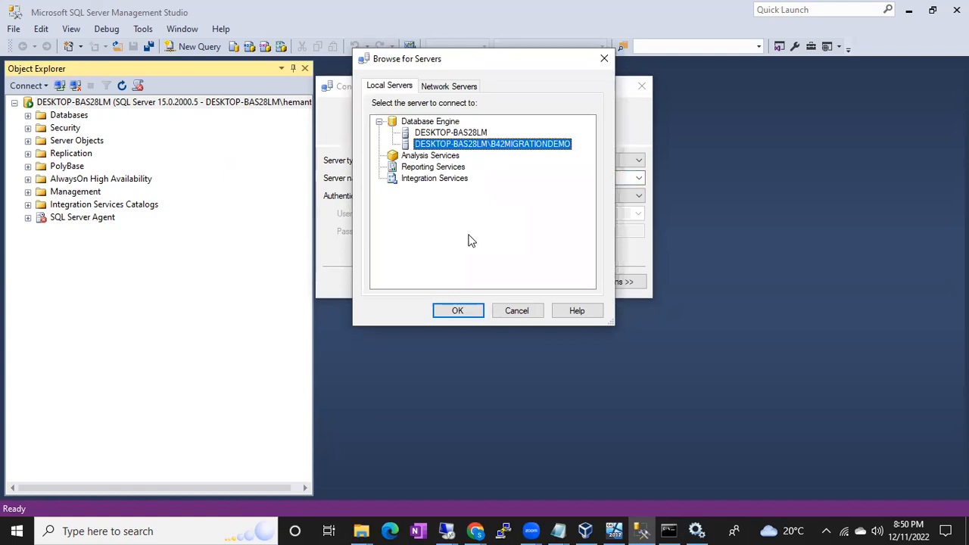
{"action": "left_click", "coordinate": [455, 311]}
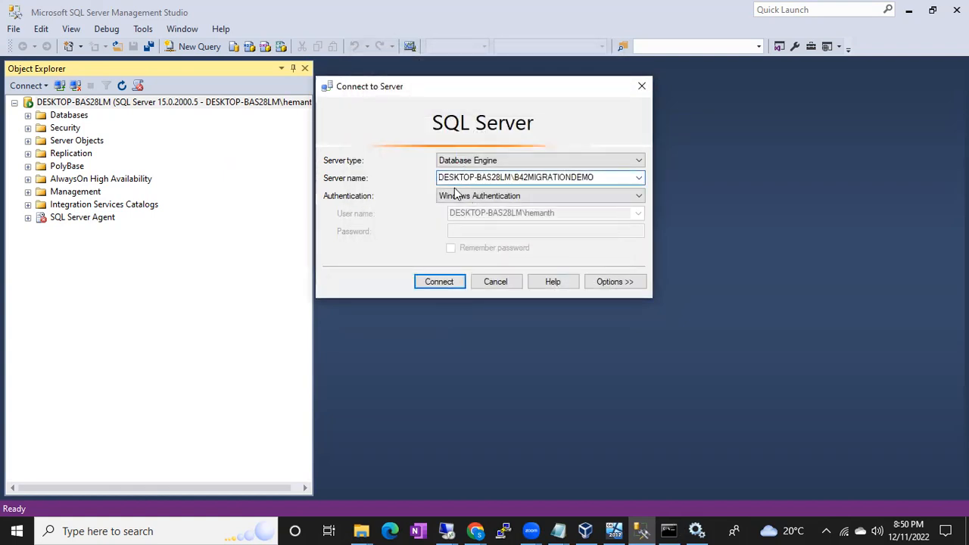
{"action": "left_click_drag", "start_coordinate": [438, 178], "coordinate": [597, 179]}
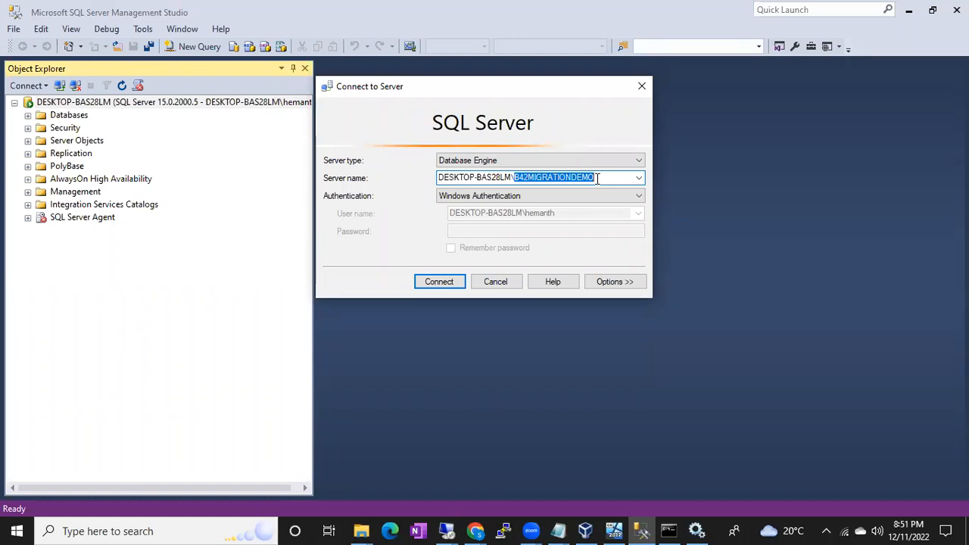
Switch to the open Notepad notes and add the line "1. 16 chars" under the Named Instance heading.
{"action": "left_click", "coordinate": [558, 531]}
{"action": "left_click", "coordinate": [596, 489]}
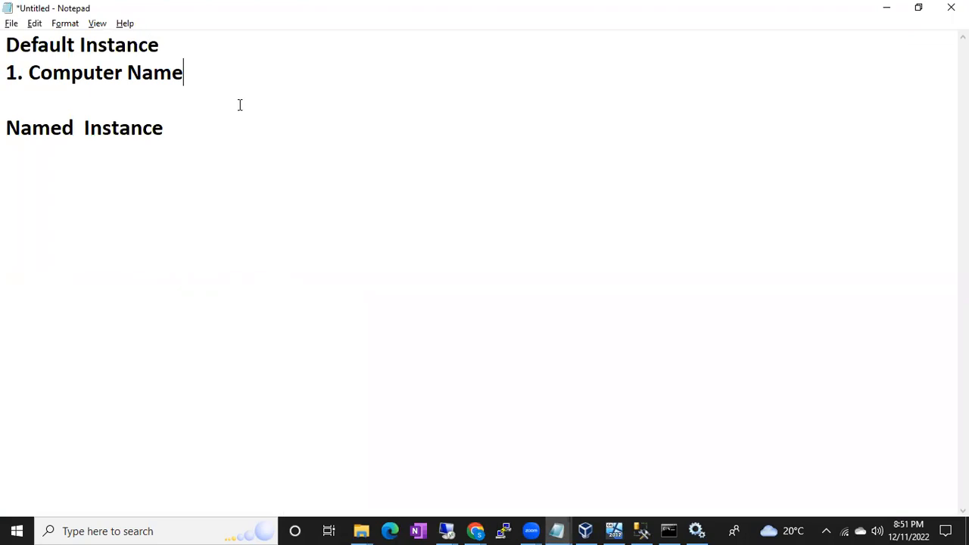
{"action": "left_click", "coordinate": [182, 136]}
{"action": "key", "text": "Return"}
{"action": "type", "text": "1. 16 chars"}
{"action": "key", "text": "Return"}
Add a second Named Instance rule reading "2. Should start with alphabets".
{"action": "type", "text": "2."}
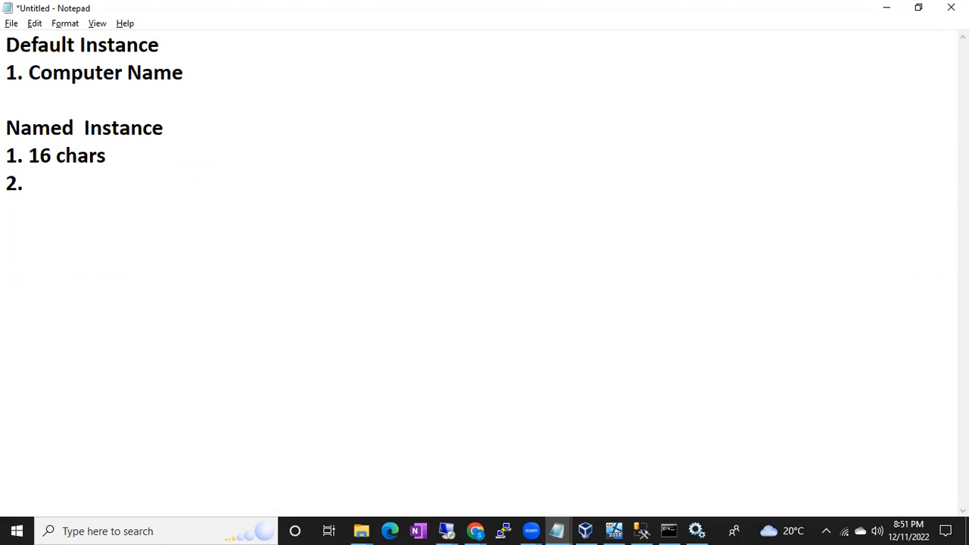
{"action": "type", "text": " Should st"}
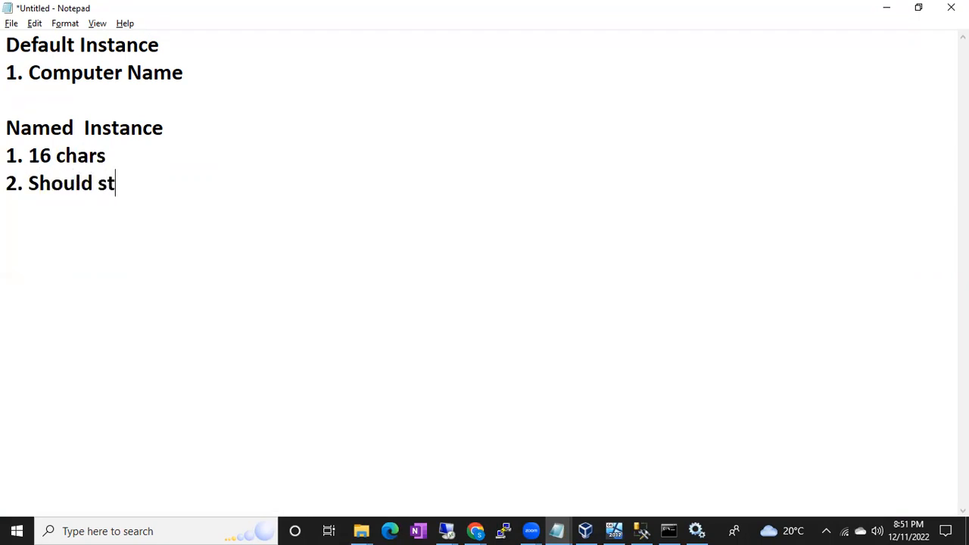
{"action": "type", "text": "art with al"}
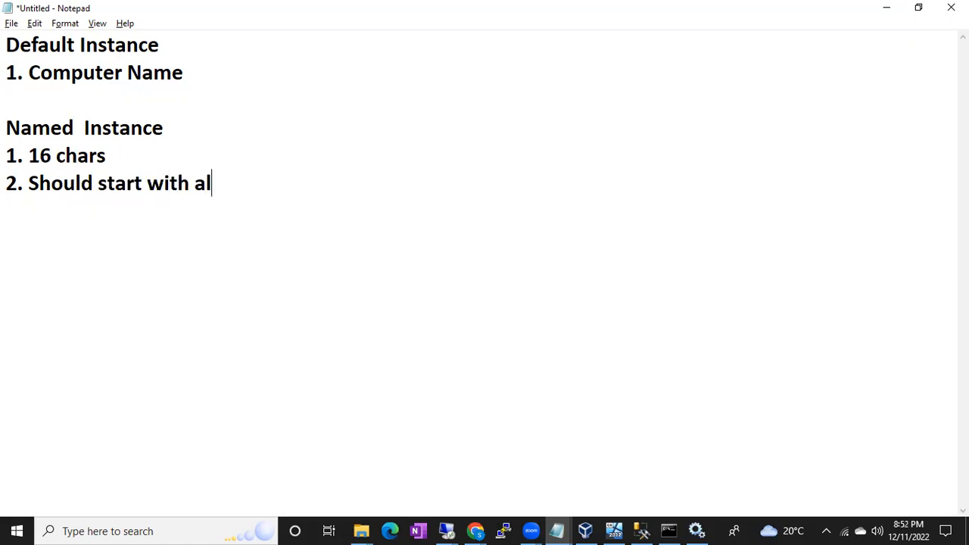
{"action": "type", "text": "phabets"}
{"action": "key", "text": "Return"}
Add a third Named Instance line with allowed characters and a sample name, "3. $ _--> BATCH 47 Sql Instance".
{"action": "type", "text": "3."}
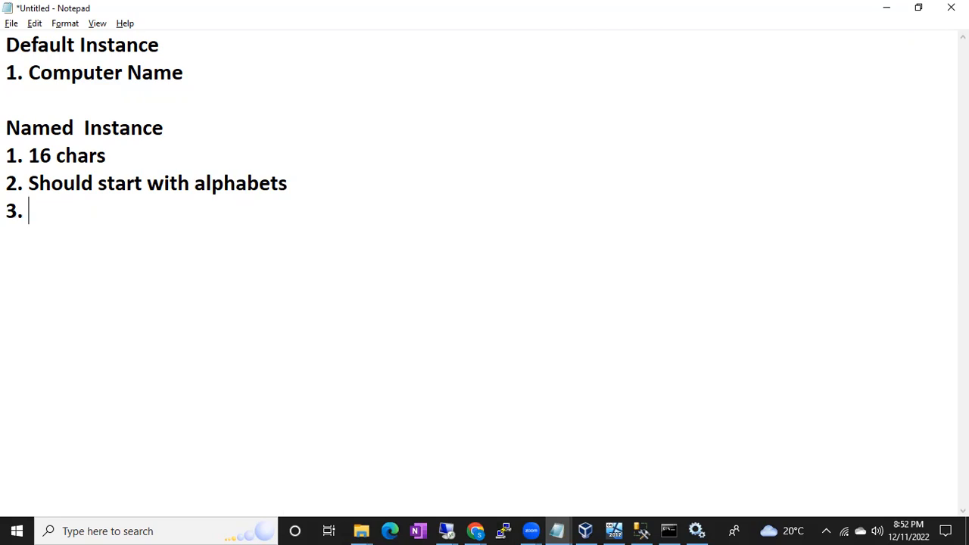
{"action": "type", "text": "$ _"}
{"action": "type", "text": "--> BATCH"}
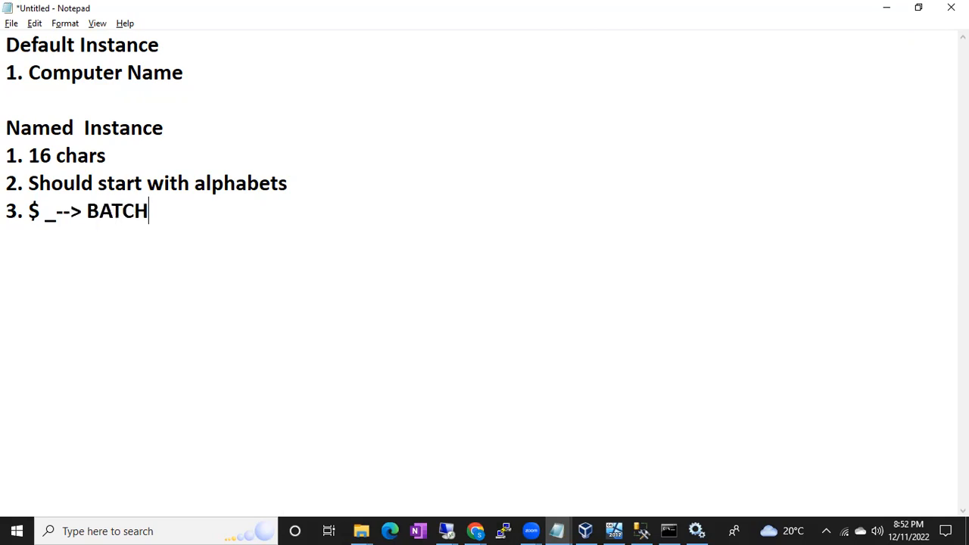
{"action": "type", "text": " 47 Sql Instance"}
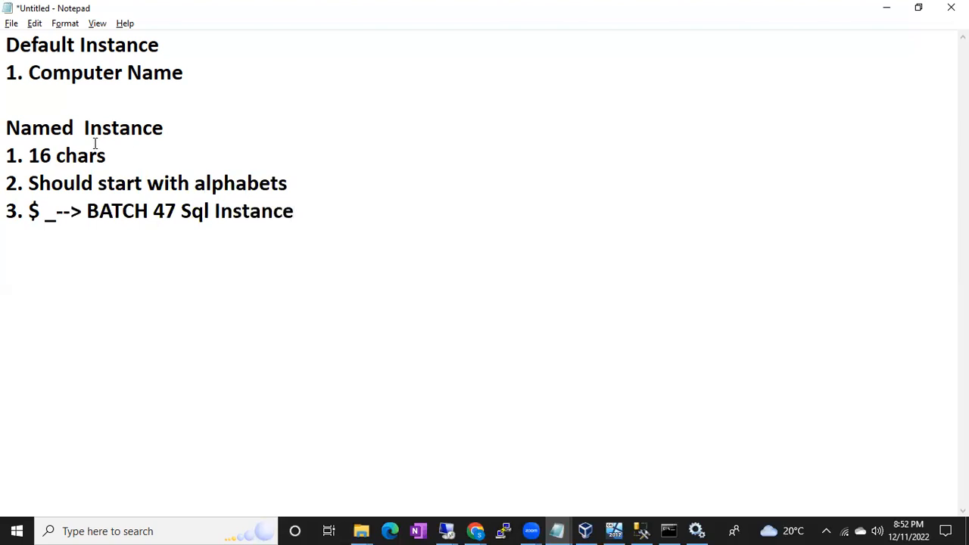
Highlight the sample instance name and its separate words to check them against the 16-character rule.
{"action": "left_click_drag", "start_coordinate": [88, 211], "coordinate": [306, 217]}
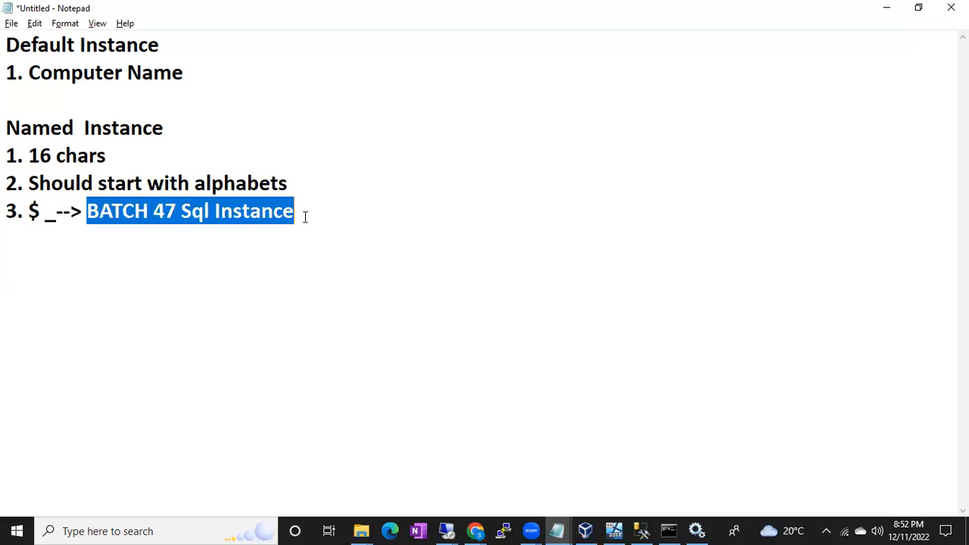
{"action": "left_click", "coordinate": [45, 155]}
{"action": "left_click_drag", "start_coordinate": [87, 211], "coordinate": [123, 212]}
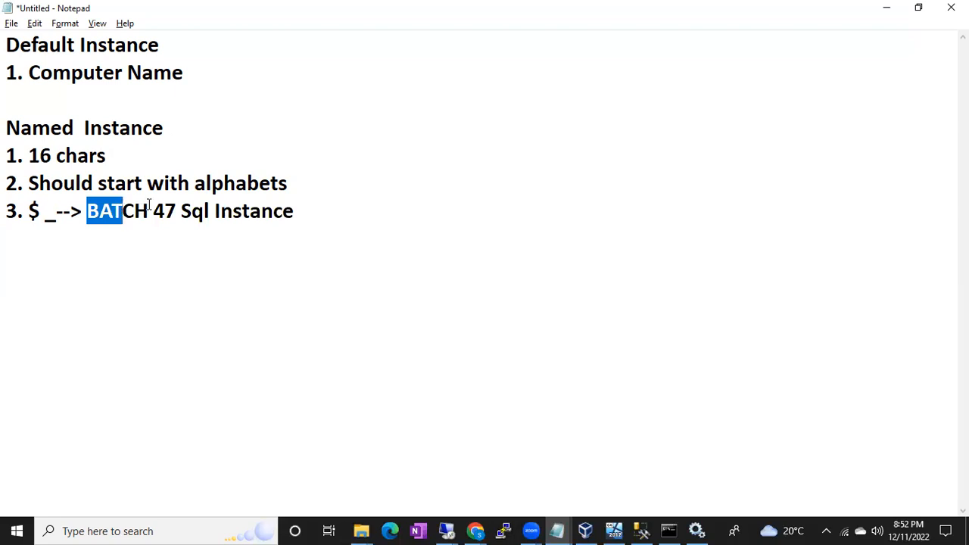
{"action": "left_click_drag", "start_coordinate": [153, 211], "coordinate": [177, 210]}
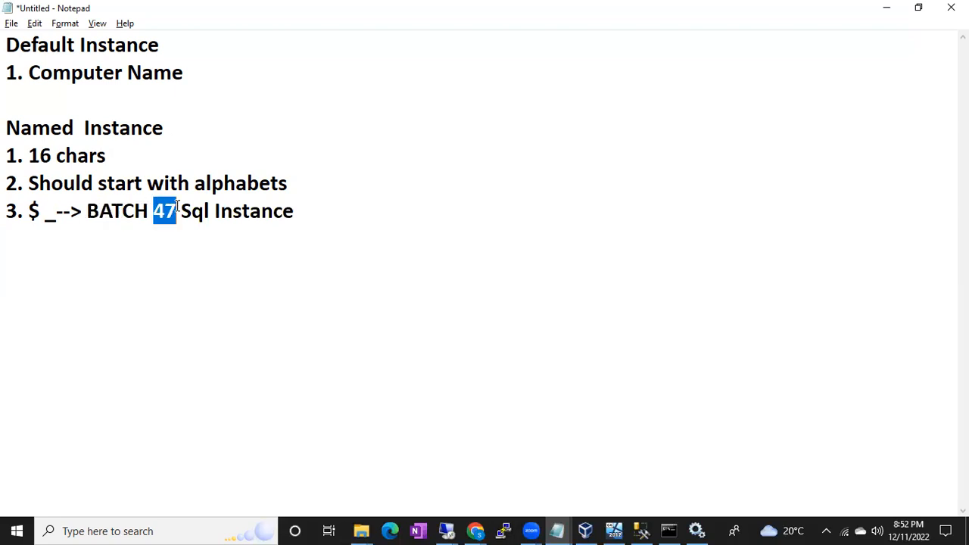
{"action": "left_click", "coordinate": [209, 210]}
{"action": "left_click_drag", "start_coordinate": [308, 210], "coordinate": [90, 212]}
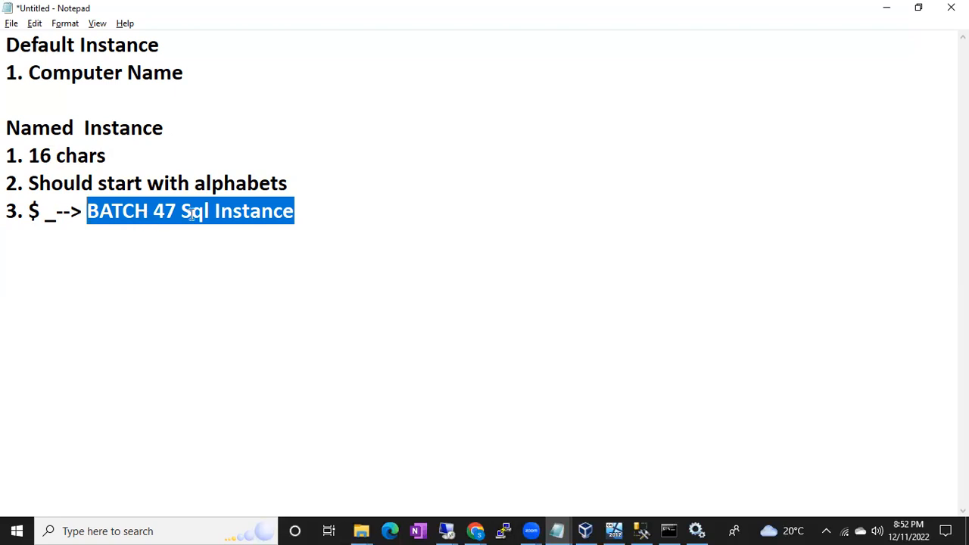
{"action": "left_click", "coordinate": [260, 212]}
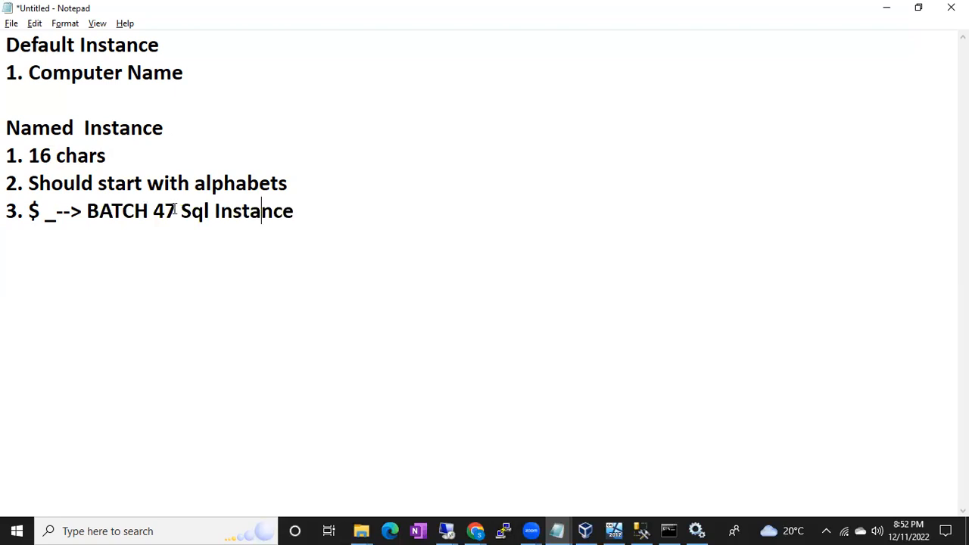
Remove all spaces from the sample instance name so it reads BATCH47SqlInstance.
{"action": "left_click_drag", "start_coordinate": [175, 211], "coordinate": [181, 211]}
{"action": "key", "text": "BackSpace"}
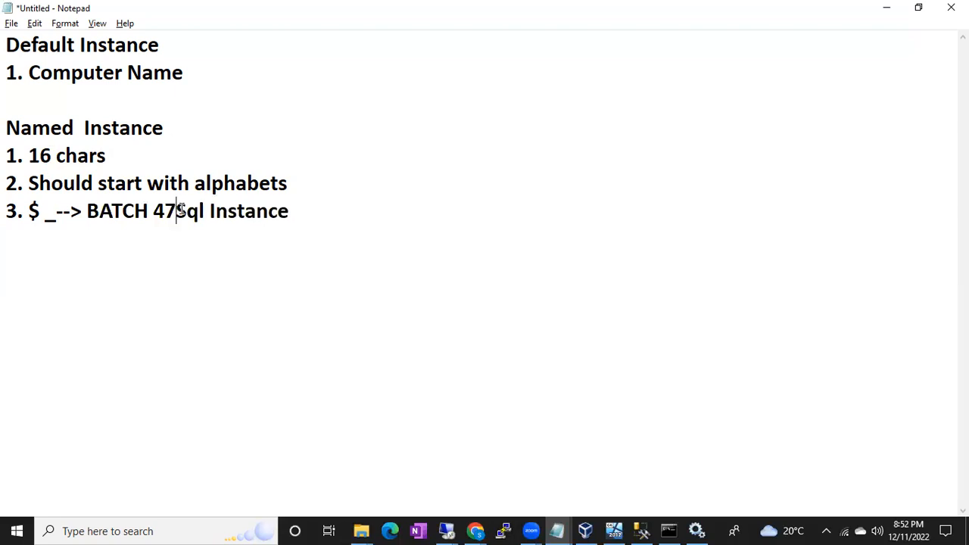
{"action": "left_click", "coordinate": [153, 211]}
{"action": "key", "text": "BackSpace"}
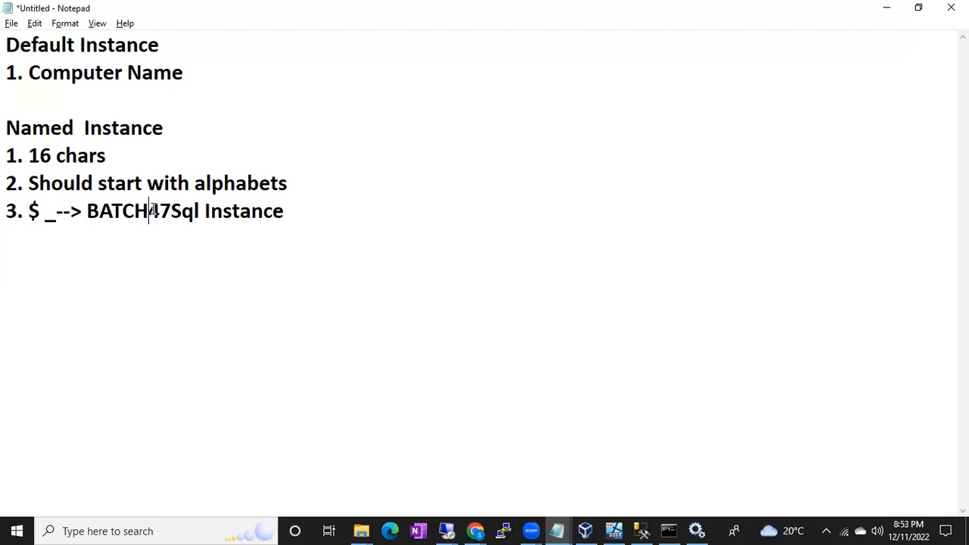
{"action": "left_click", "coordinate": [92, 211]}
{"action": "left_click_drag", "start_coordinate": [91, 211], "coordinate": [296, 214]}
{"action": "left_click", "coordinate": [204, 212]}
{"action": "key", "text": "BackSpace"}
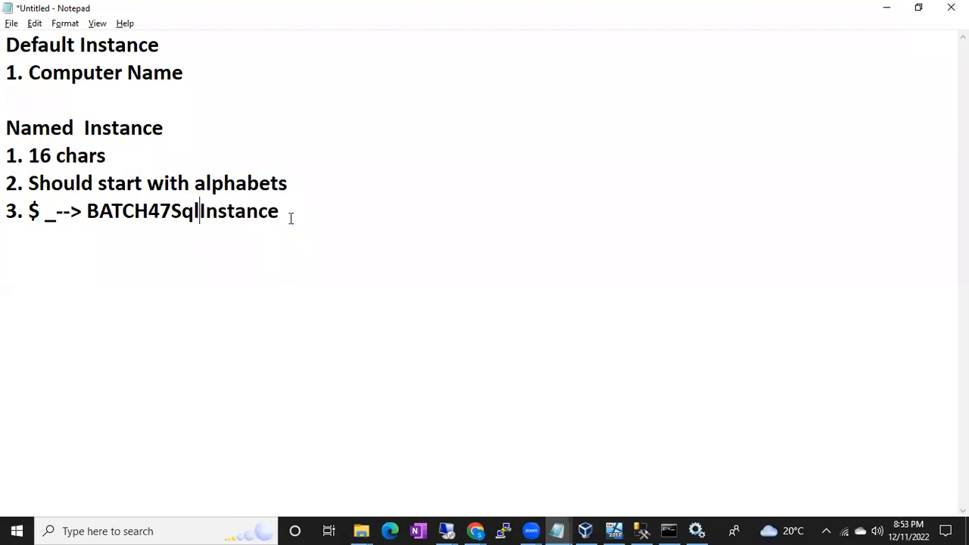
Review the sample name and the three Named Instance rules by highlighting each in the notes.
{"action": "left_click_drag", "start_coordinate": [298, 212], "coordinate": [92, 205]}
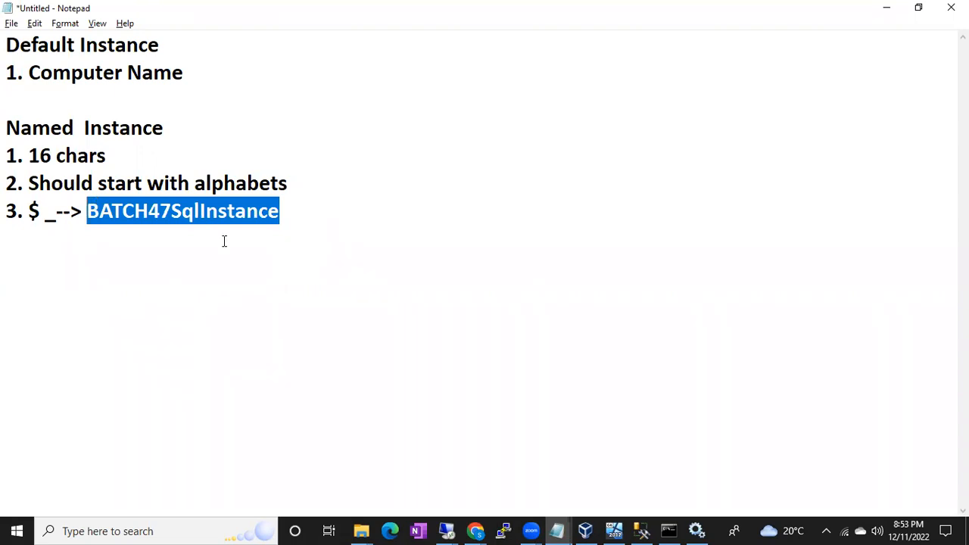
{"action": "left_click", "coordinate": [295, 210]}
{"action": "left_click_drag", "start_coordinate": [28, 155], "coordinate": [301, 216]}
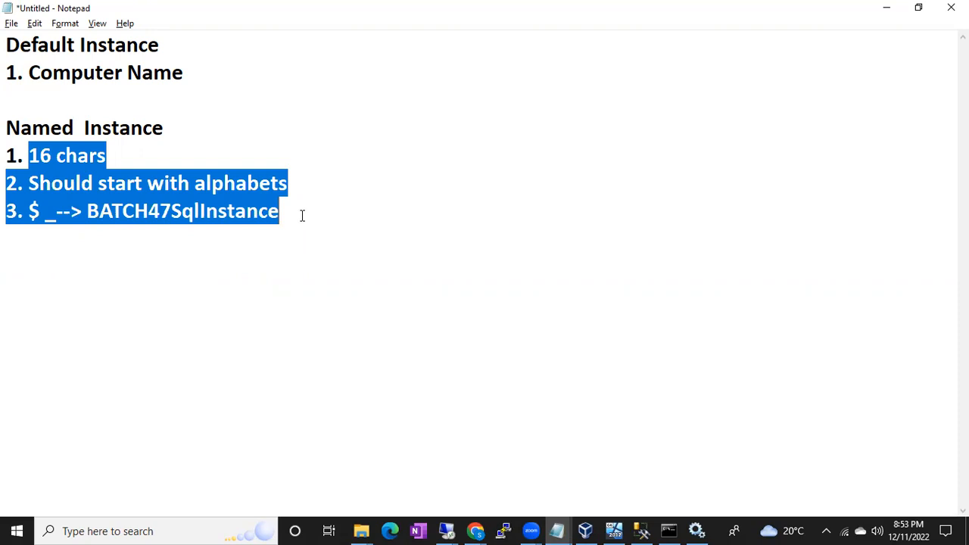
{"action": "left_click", "coordinate": [302, 216]}
{"action": "left_click_drag", "start_coordinate": [293, 208], "coordinate": [7, 155]}
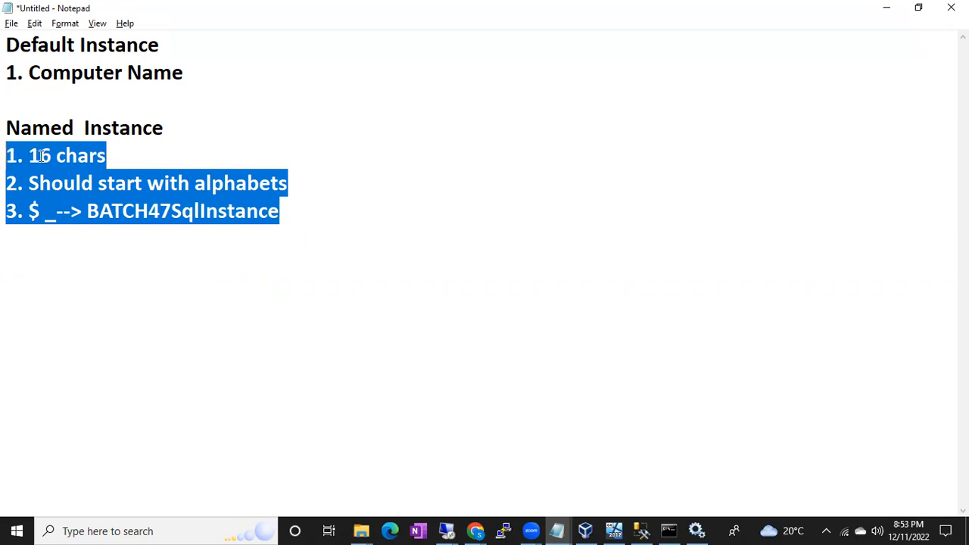
{"action": "left_click", "coordinate": [39, 155]}
{"action": "left_click_drag", "start_coordinate": [25, 156], "coordinate": [67, 155]}
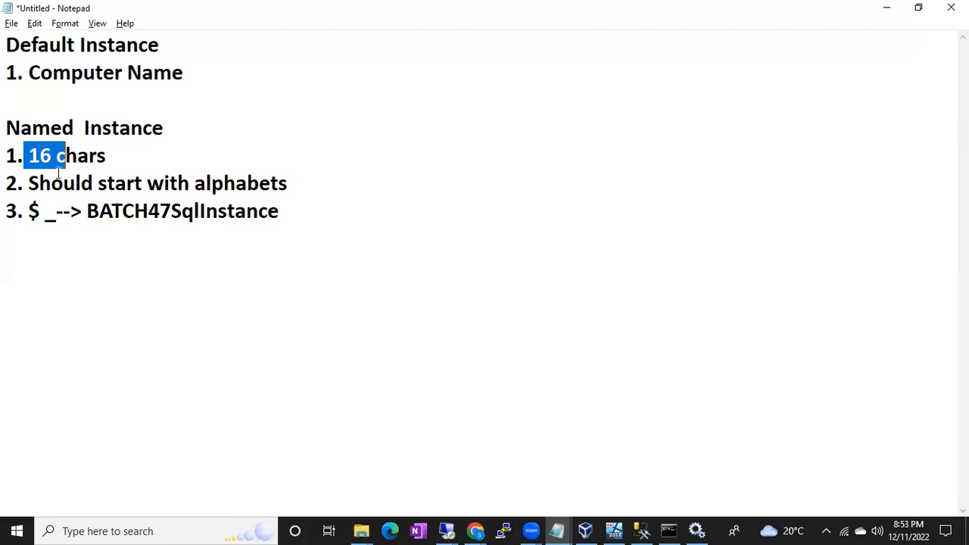
{"action": "left_click_drag", "start_coordinate": [51, 183], "coordinate": [153, 184]}
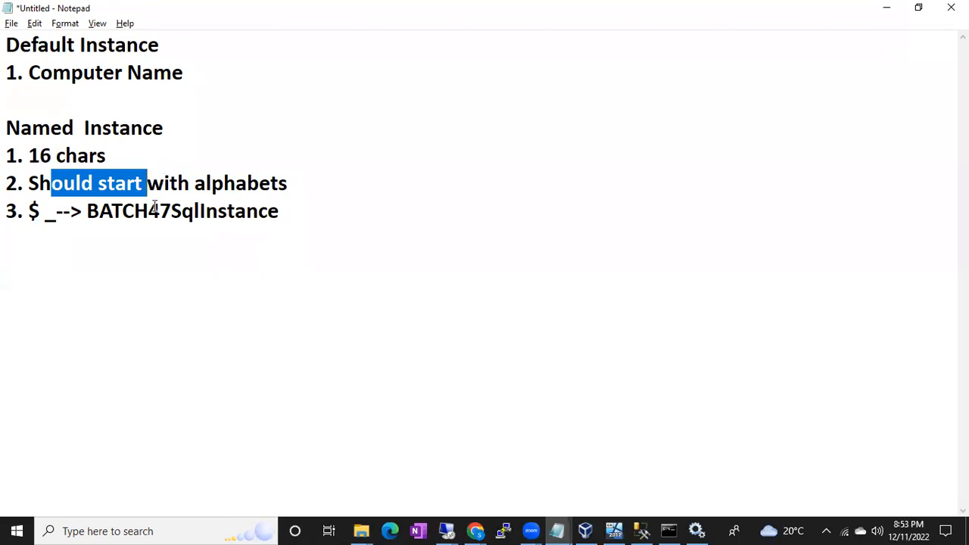
Move the 47 to the front of the sample name, making it 47BATCHSqlInstance, and highlight the leading digits.
{"action": "left_click", "coordinate": [150, 209]}
{"action": "left_click_drag", "start_coordinate": [150, 208], "coordinate": [170, 206]}
{"action": "key", "text": "Delete"}
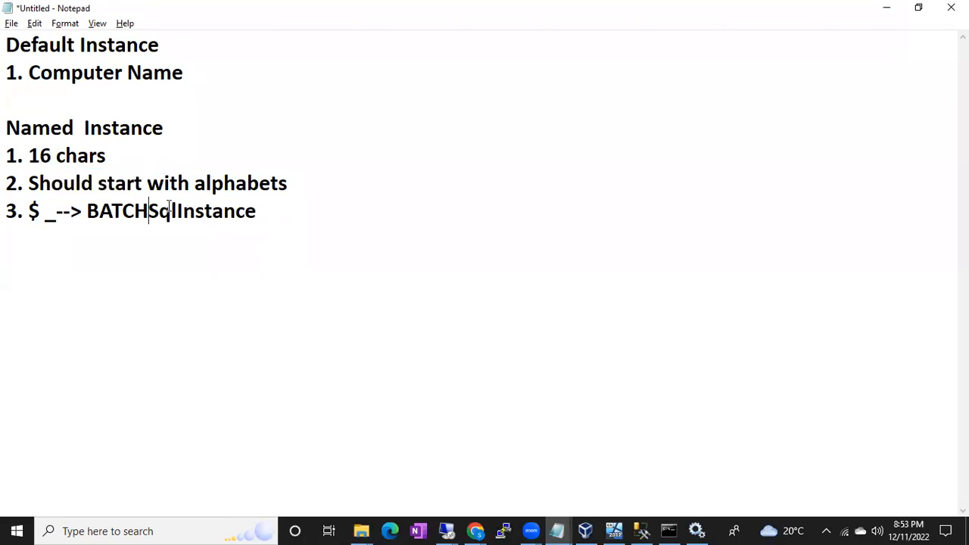
{"action": "left_click", "coordinate": [86, 212]}
{"action": "type", "text": "47"}
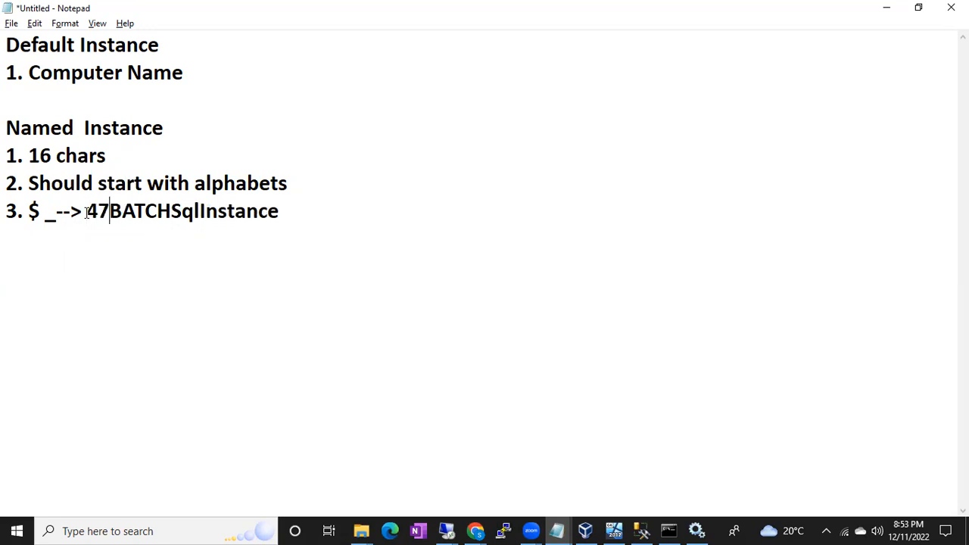
{"action": "left_click", "coordinate": [89, 212]}
{"action": "left_click_drag", "start_coordinate": [96, 212], "coordinate": [113, 211]}
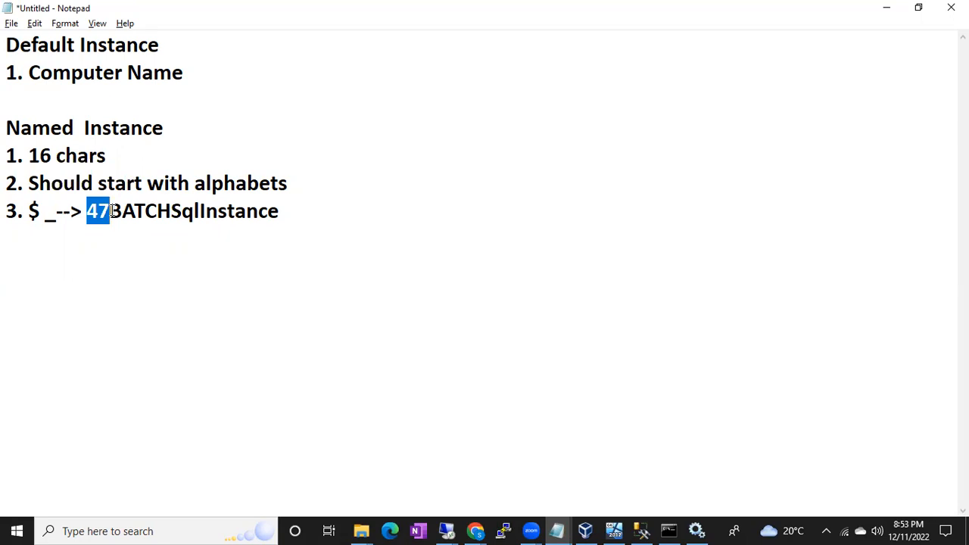
{"action": "left_click", "coordinate": [127, 184]}
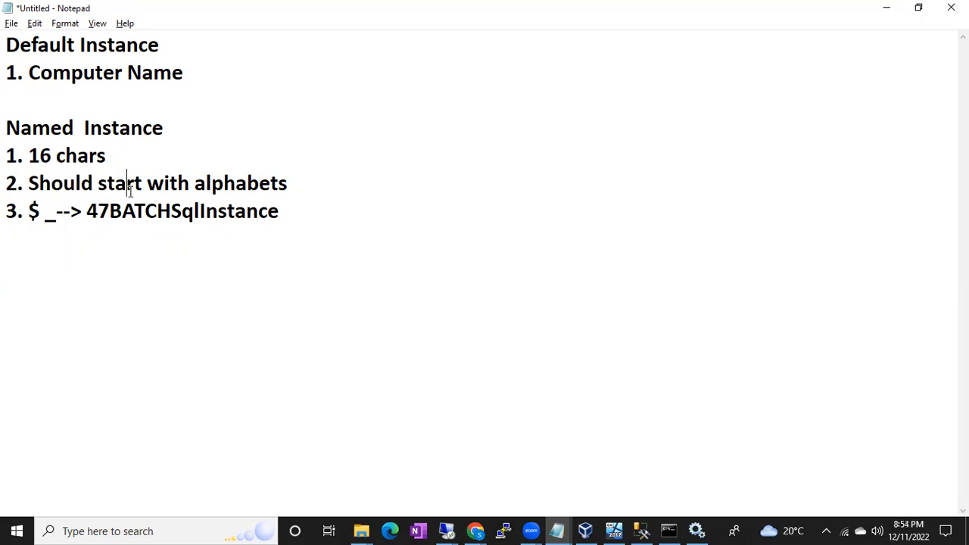
Move the 47 back behind BATCH with an underscore before it and a dollar sign after it, making BATCH_47$SqlInstance.
{"action": "left_click", "coordinate": [28, 211]}
{"action": "left_click_drag", "start_coordinate": [28, 211], "coordinate": [90, 211]}
{"action": "left_click", "coordinate": [110, 211]}
{"action": "key", "text": "ctrl+x"}
{"action": "key", "text": "ctrl+z"}
{"action": "key", "text": "ctrl+x"}
{"action": "left_click", "coordinate": [159, 212]}
{"action": "left_click", "coordinate": [151, 211]}
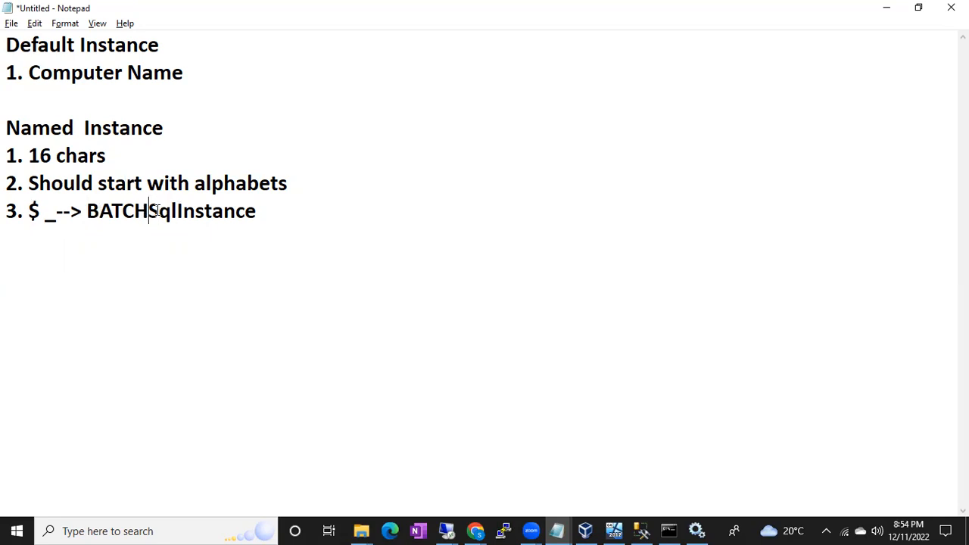
{"action": "type", "text": "_"}
{"action": "key", "text": "ctrl+v"}
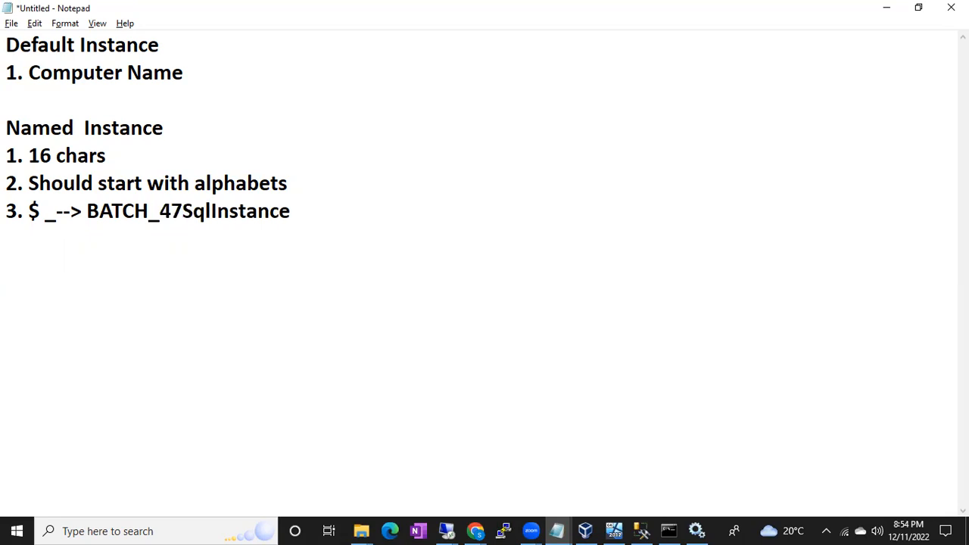
{"action": "type", "text": "$"}
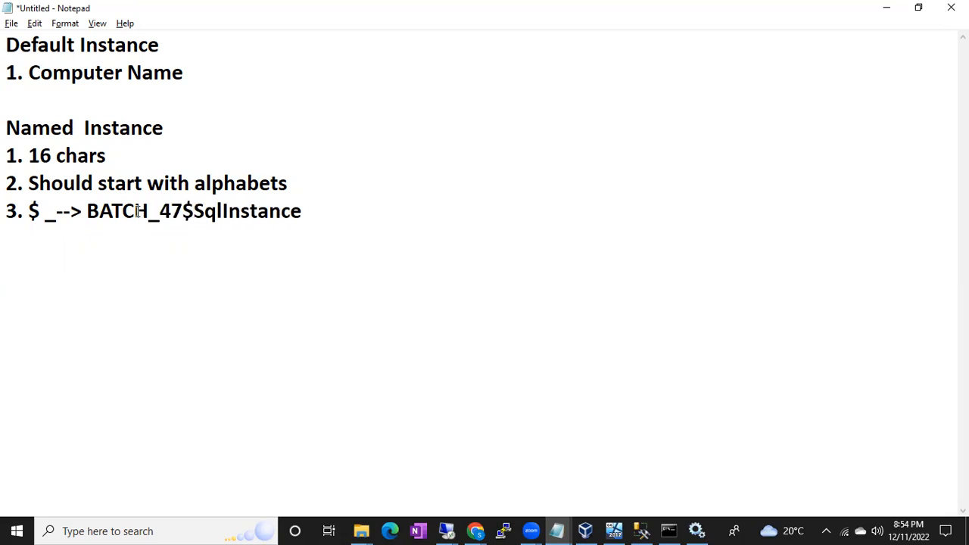
{"action": "left_click_drag", "start_coordinate": [148, 211], "coordinate": [194, 214]}
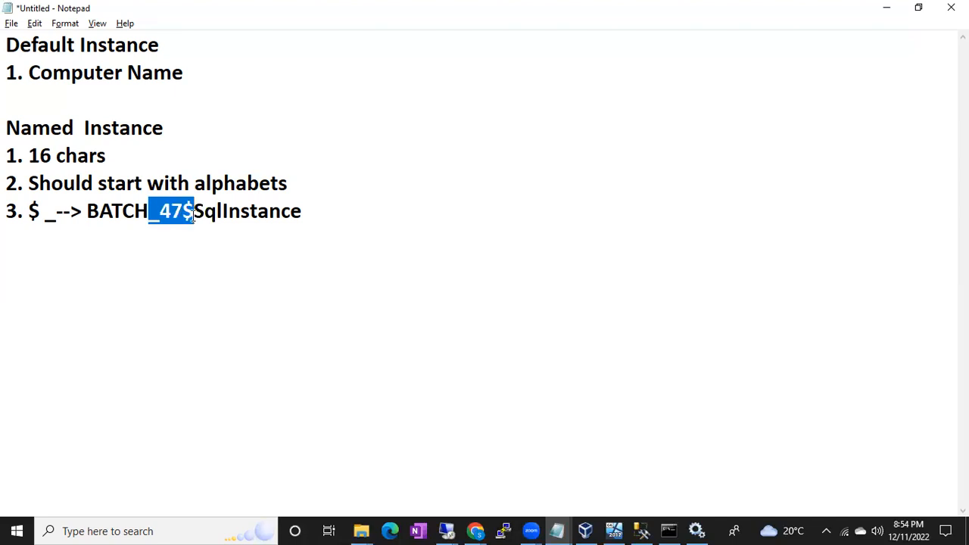
{"action": "left_click", "coordinate": [187, 117]}
Below the sample name, leave a blank line and add "50", "1- Default Instance" and "2- Named" on separate lines.
{"action": "left_click", "coordinate": [315, 212]}
{"action": "key", "text": "Return"}
{"action": "key", "text": "Return"}
{"action": "type", "text": "50"}
{"action": "key", "text": "Return"}
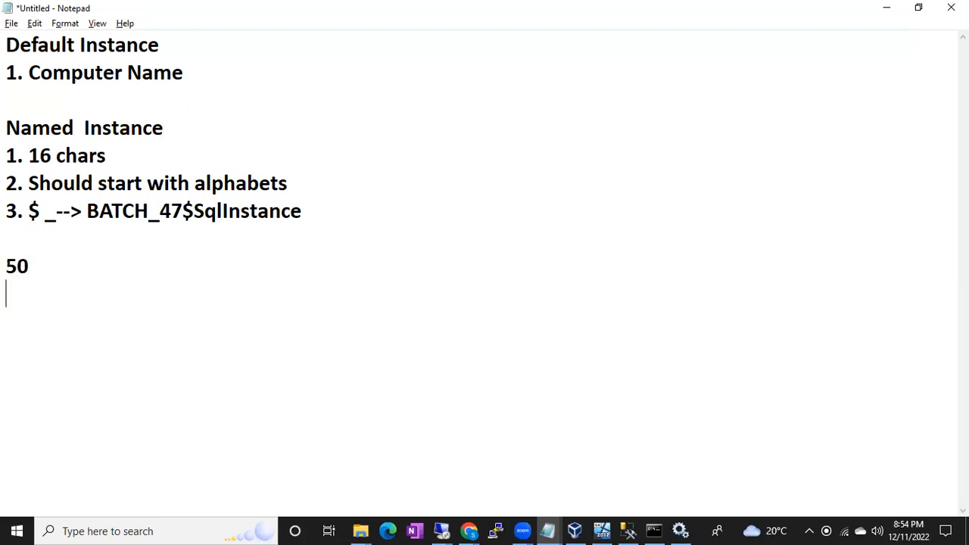
{"action": "type", "text": "1"}
{"action": "type", "text": "- De"}
{"action": "type", "text": "fail"}
{"action": "type", "text": "ult Instance"}
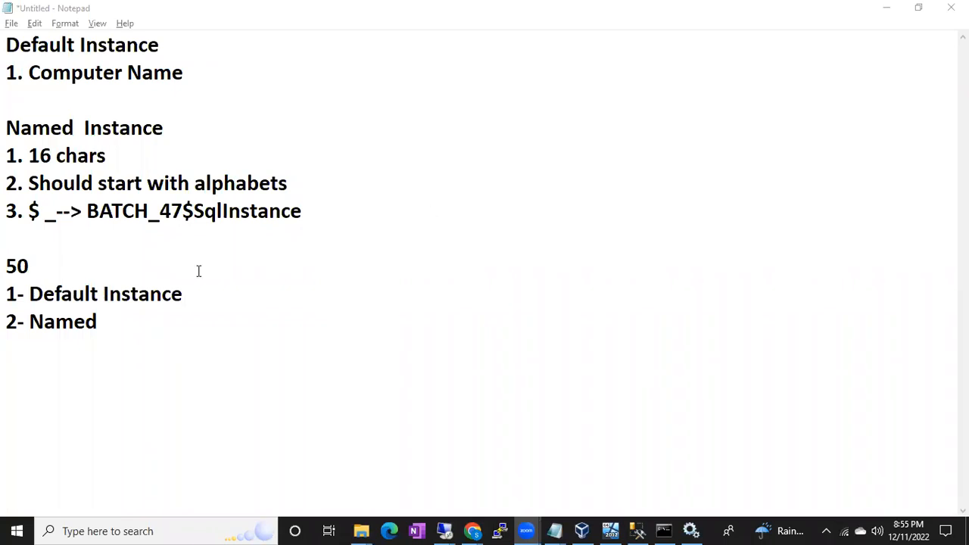
Change the last line's number to 49 and complete its text as "49- Named Instnace".
{"action": "left_click", "coordinate": [128, 310]}
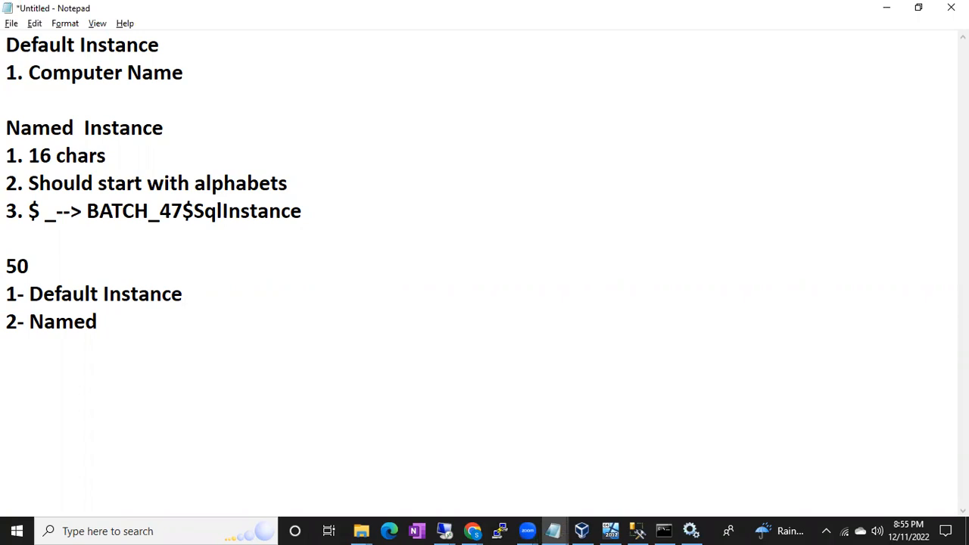
{"action": "left_click_drag", "start_coordinate": [18, 322], "coordinate": [8, 327]}
{"action": "type", "text": "49"}
{"action": "left_click", "coordinate": [112, 320]}
{"action": "type", "text": "Instnace"}
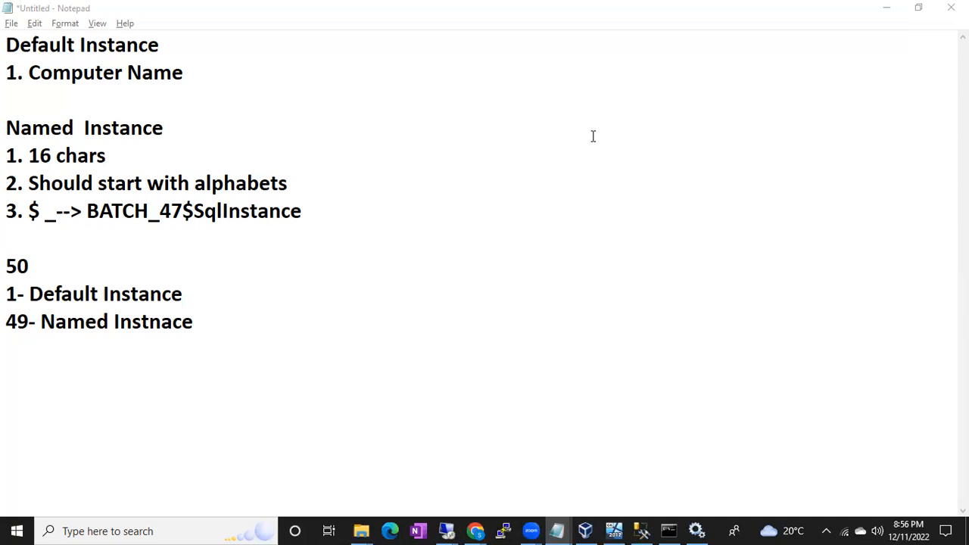
Return to the notes and highlight the Default Instance heading on the first line.
{"action": "left_click", "coordinate": [182, 44]}
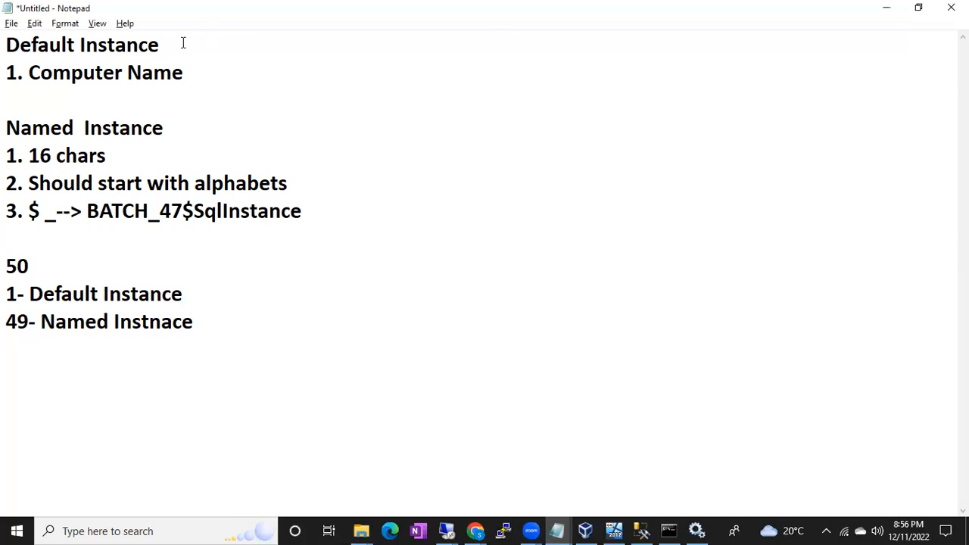
{"action": "left_click", "coordinate": [445, 25]}
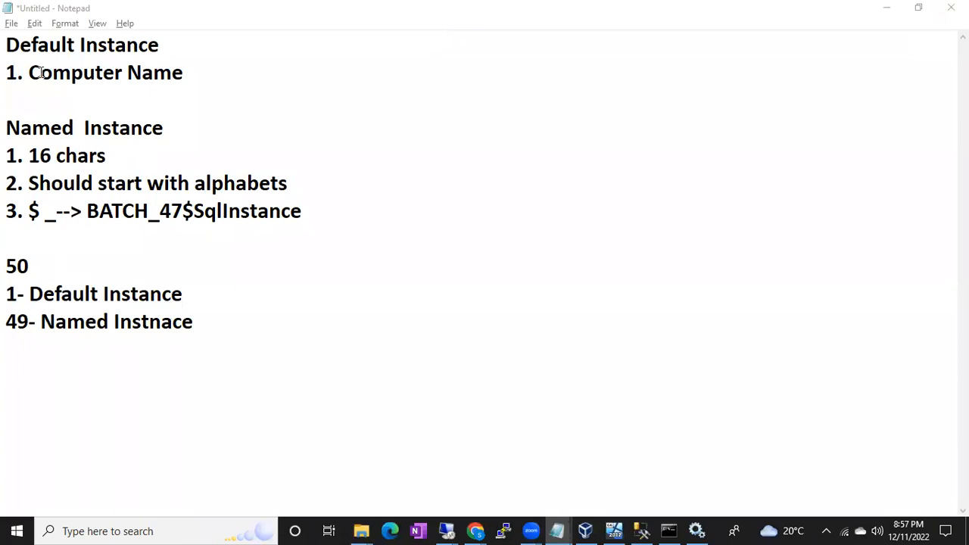
{"action": "left_click_drag", "start_coordinate": [19, 47], "coordinate": [164, 43]}
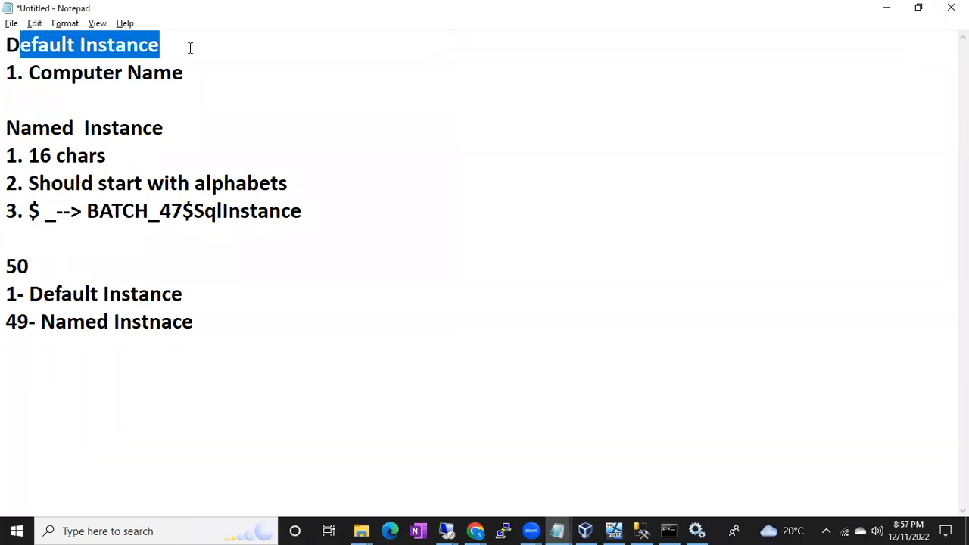
Switch to SQL Server Management Studio and view the available server names in the Connect to Server dialog without choosing one.
{"action": "left_click", "coordinate": [190, 48]}
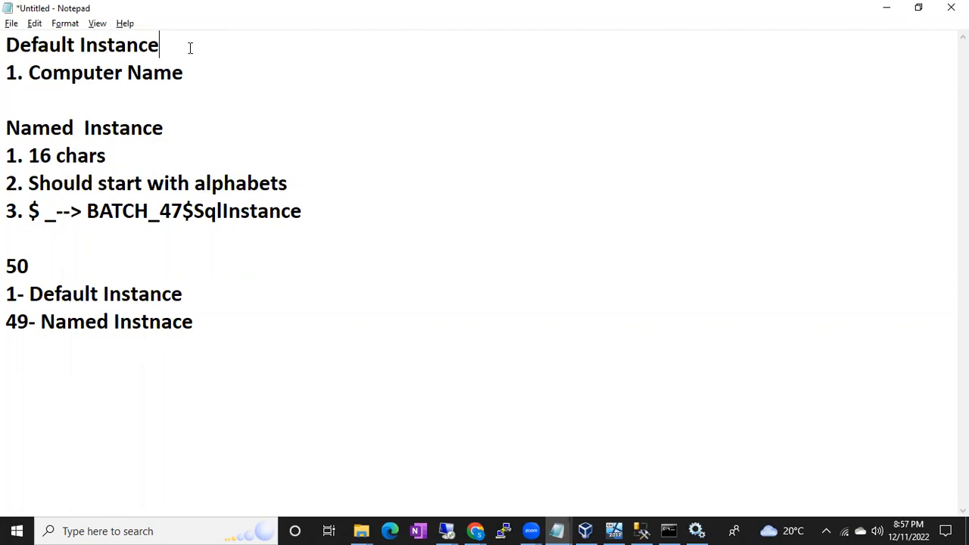
{"action": "left_click", "coordinate": [642, 531]}
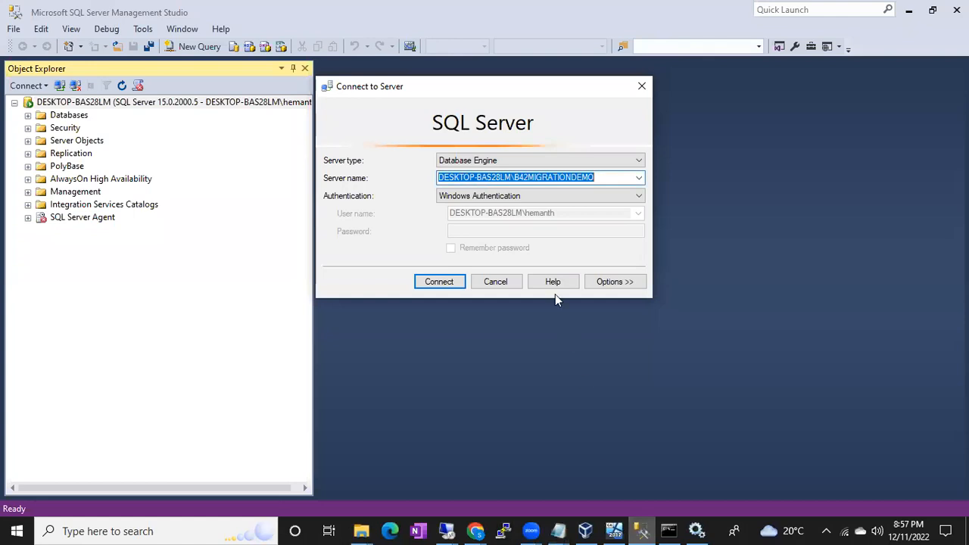
{"action": "left_click", "coordinate": [639, 178]}
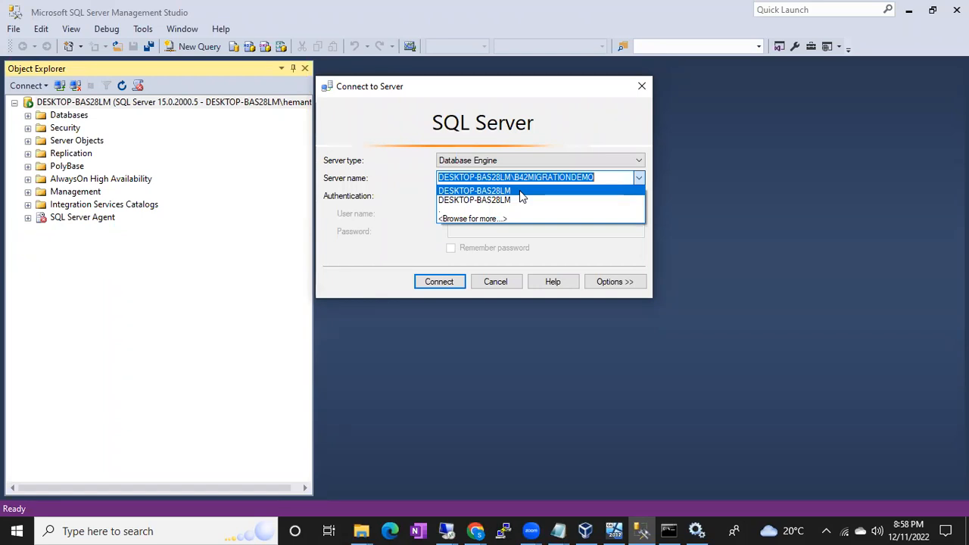
{"action": "left_click", "coordinate": [492, 291]}
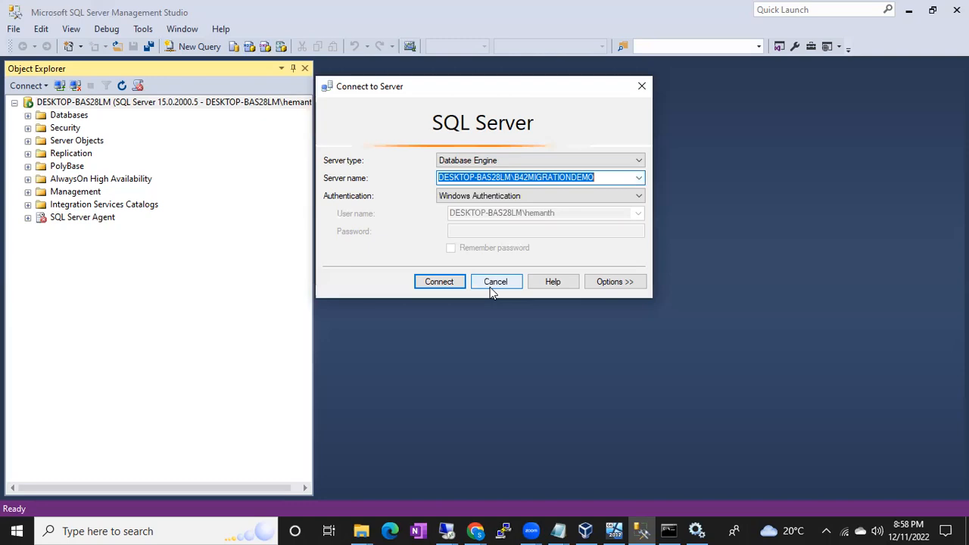
Switch back to the 192.168.137.107 remote desktop session running the SQL Server 2017 setup.
{"action": "left_click", "coordinate": [625, 529]}
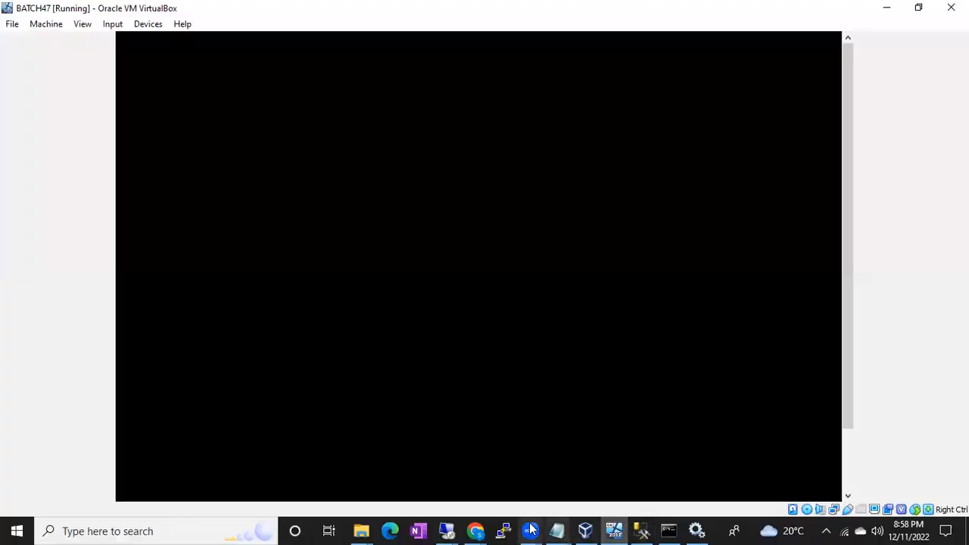
{"action": "left_click", "coordinate": [446, 531]}
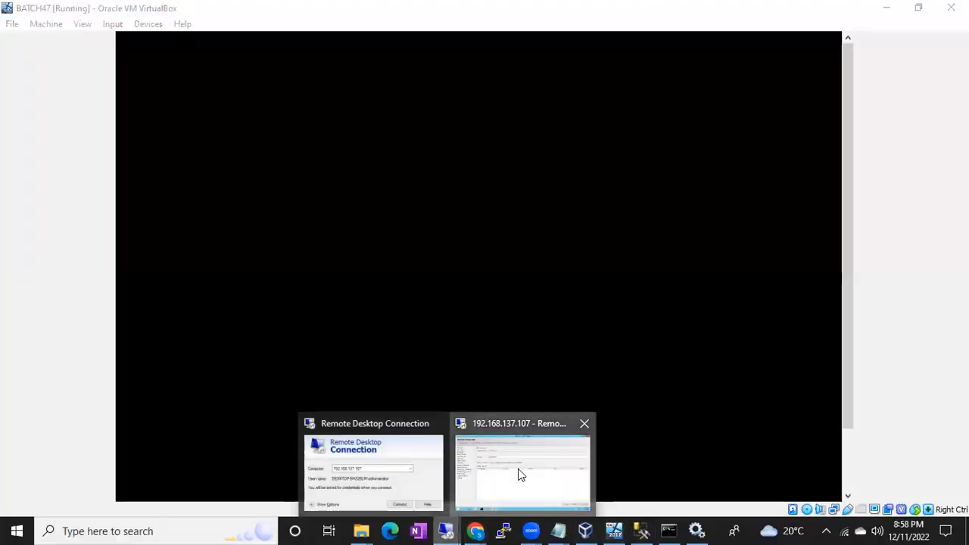
{"action": "left_click", "coordinate": [518, 473]}
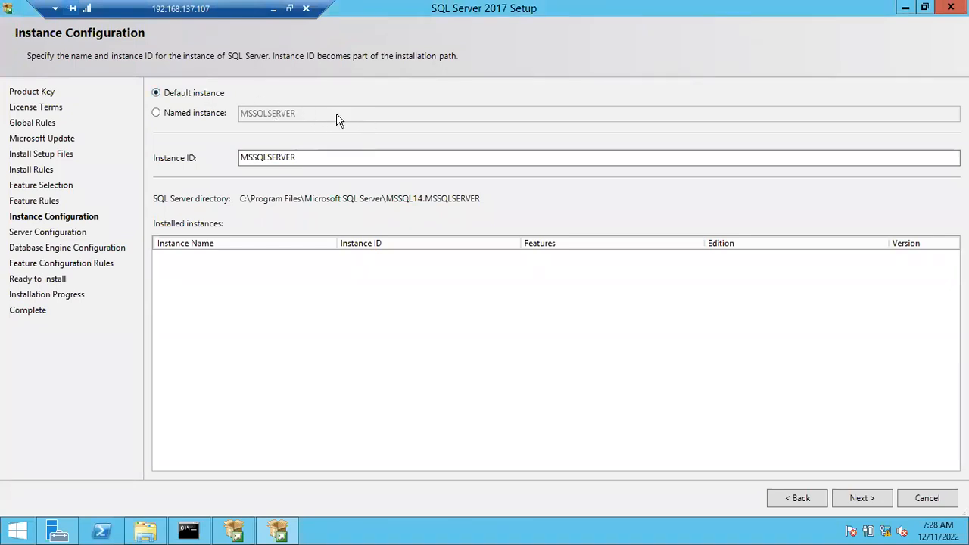
Choose a named instance called Batch47sqlInstan and let the instance ID update to match.
{"action": "left_click", "coordinate": [158, 114]}
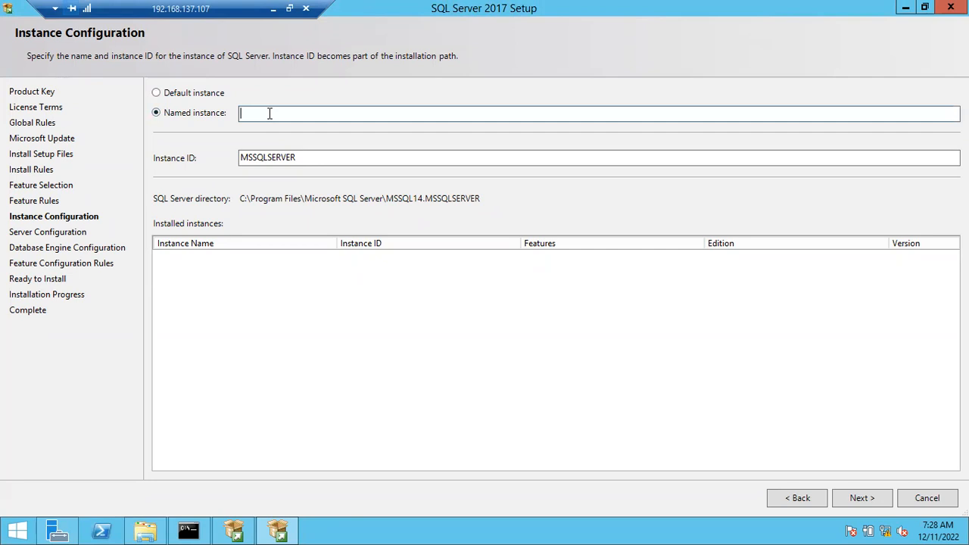
{"action": "type", "text": "B"}
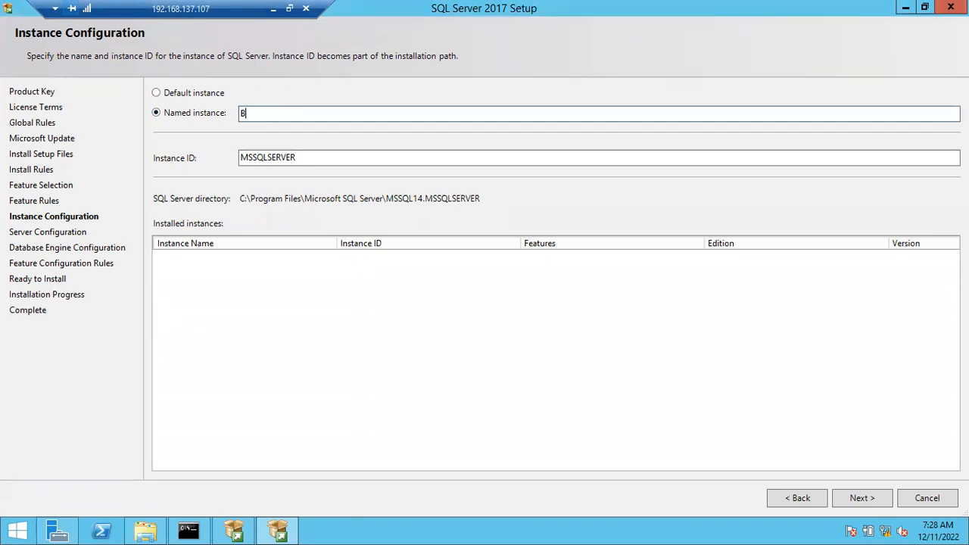
{"action": "type", "text": "atch"}
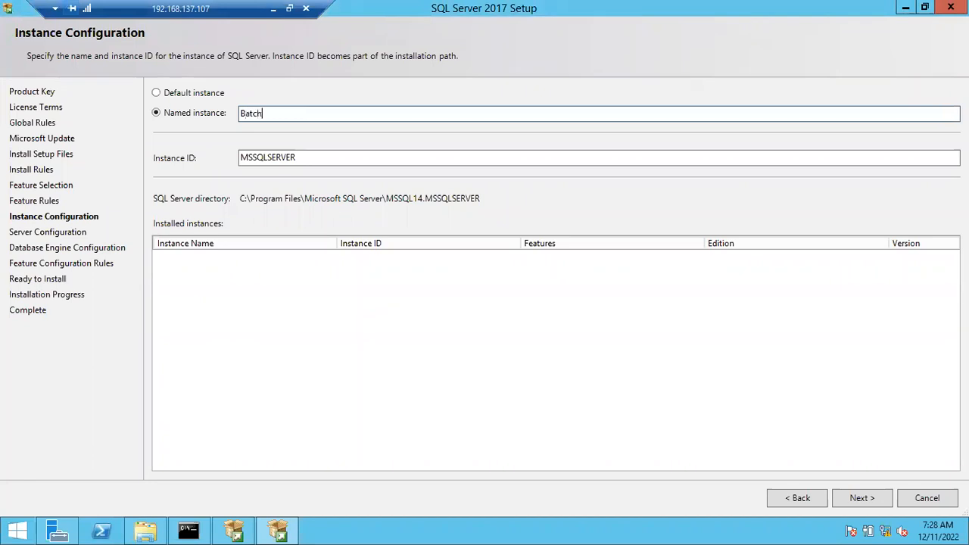
{"action": "type", "text": "47sqlInstan"}
{"action": "left_click", "coordinate": [328, 157]}
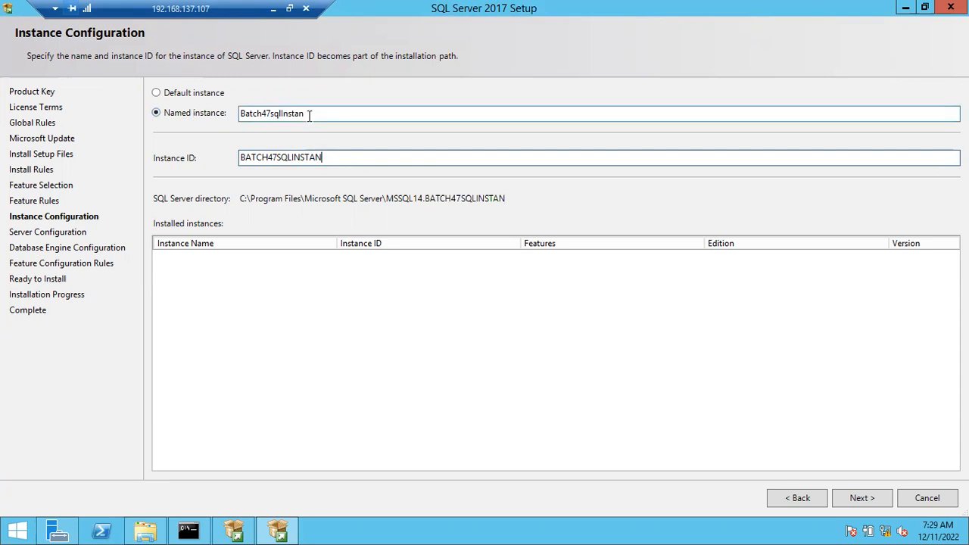
Select the default instance and continue to the Server Configuration page.
{"action": "left_click", "coordinate": [174, 95]}
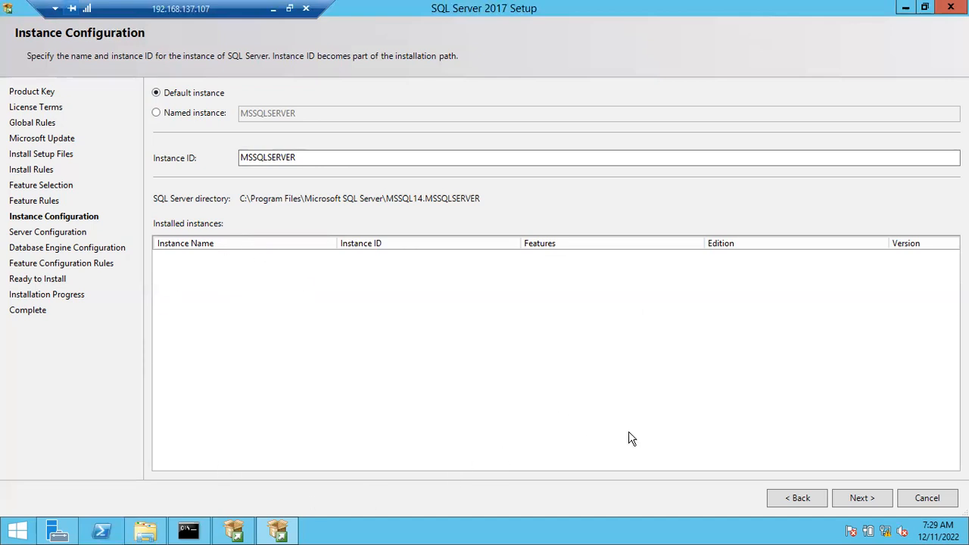
{"action": "left_click", "coordinate": [854, 501]}
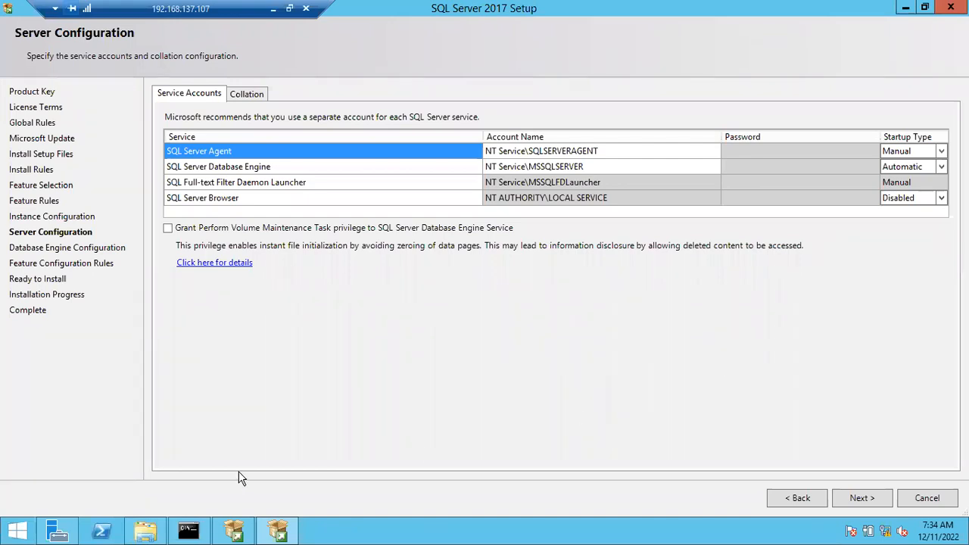
Browse to the Program Files folder on Local Disk (C:) in File Explorer to view the Microsoft SQL Server folder.
{"action": "left_click", "coordinate": [148, 532]}
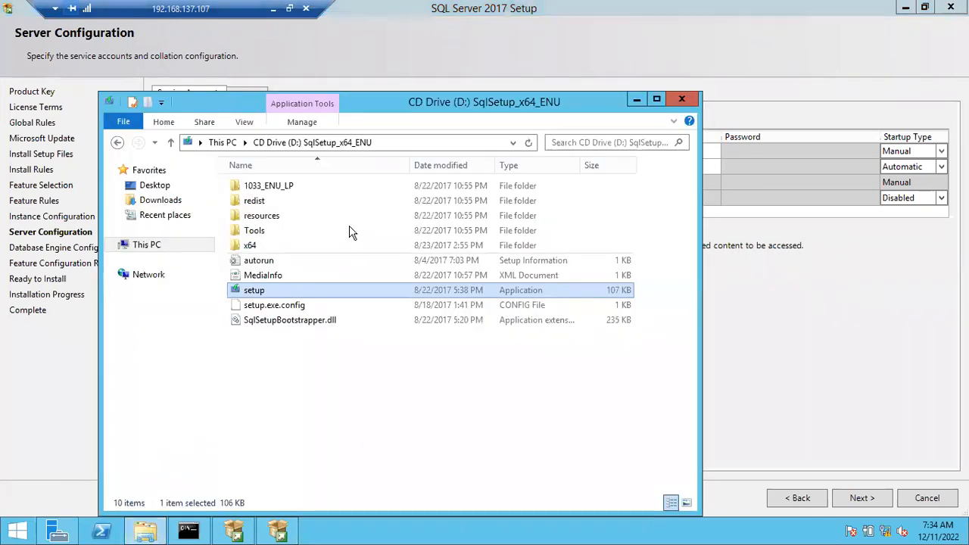
{"action": "left_click", "coordinate": [161, 250]}
{"action": "double_click", "coordinate": [331, 330]}
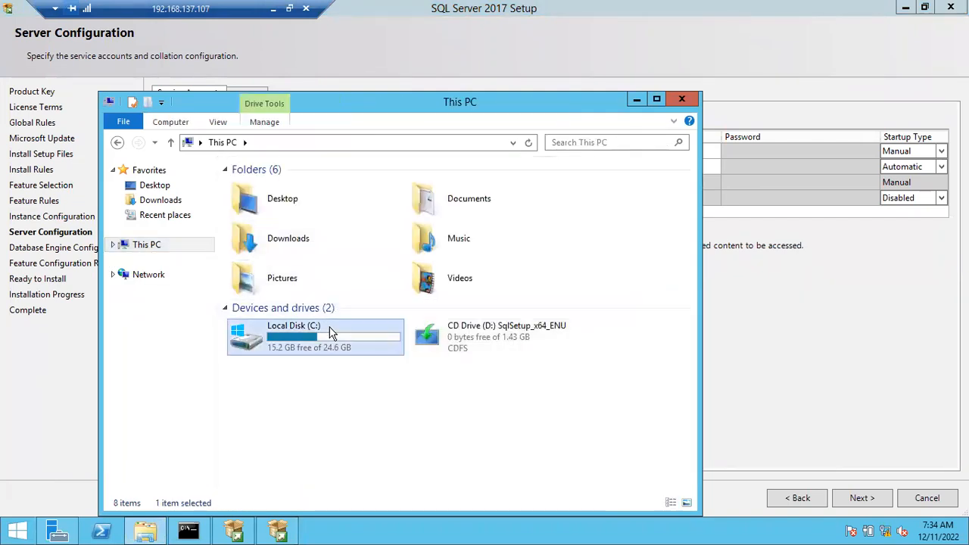
{"action": "double_click", "coordinate": [262, 216]}
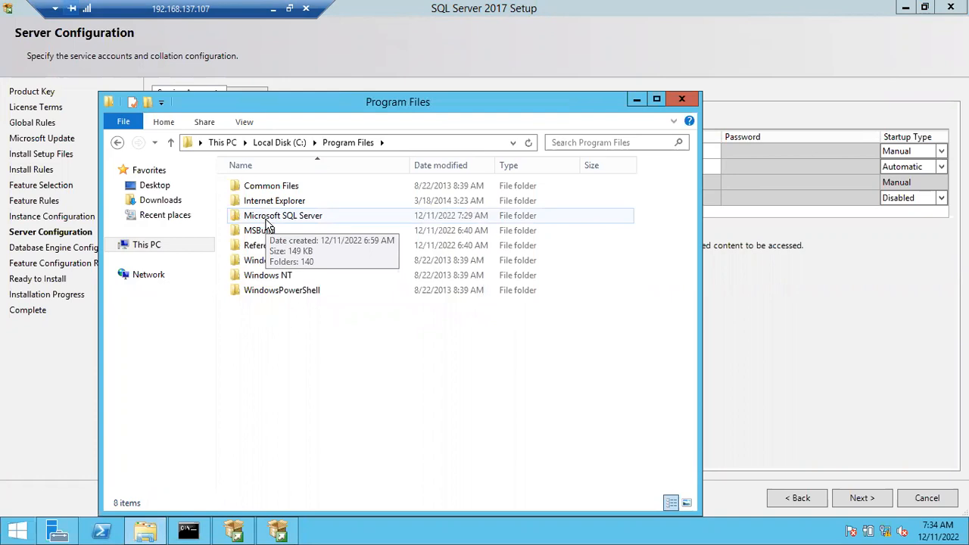
Run services.msc, maximize the Services console and widen the Log On As column to show full account names.
{"action": "key", "text": "super+r"}
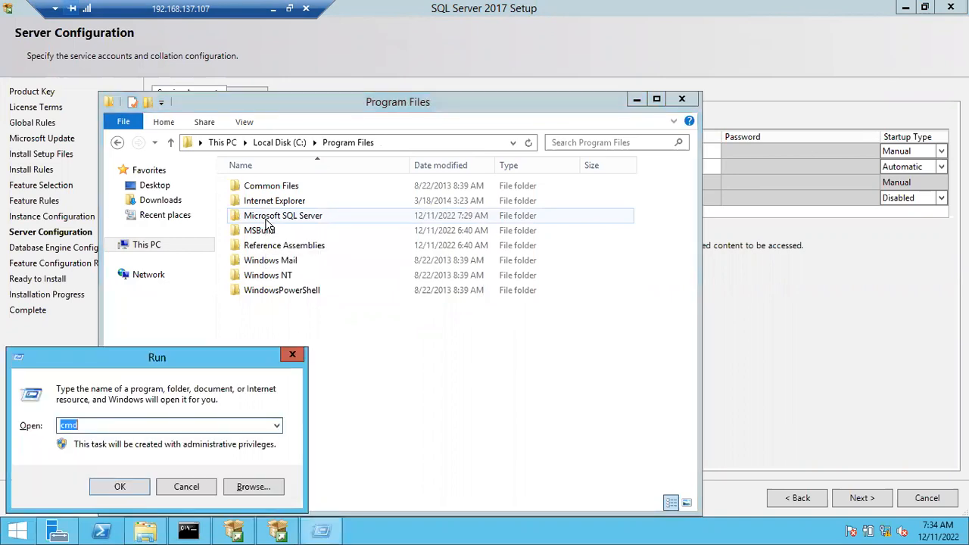
{"action": "type", "text": "services.msc"}
{"action": "key", "text": "Return"}
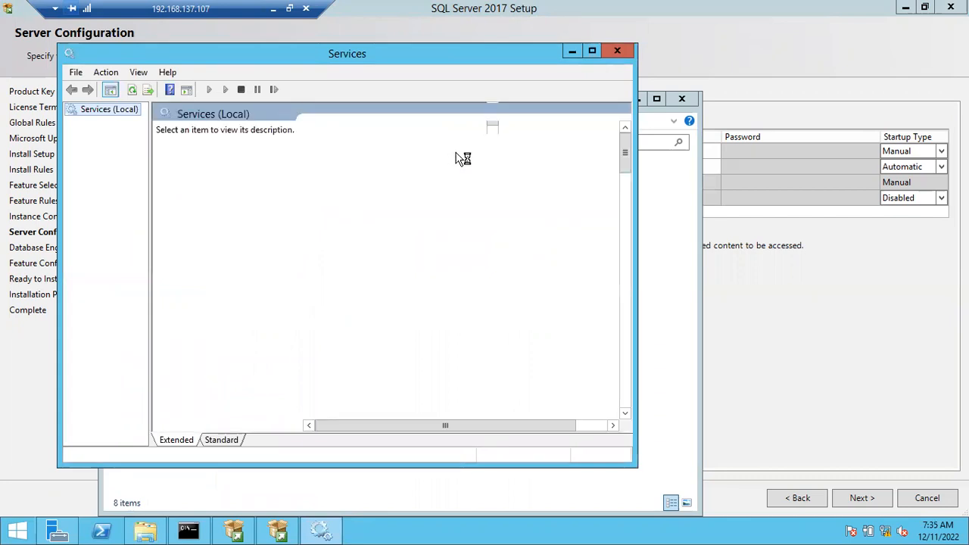
{"action": "left_click", "coordinate": [592, 51]}
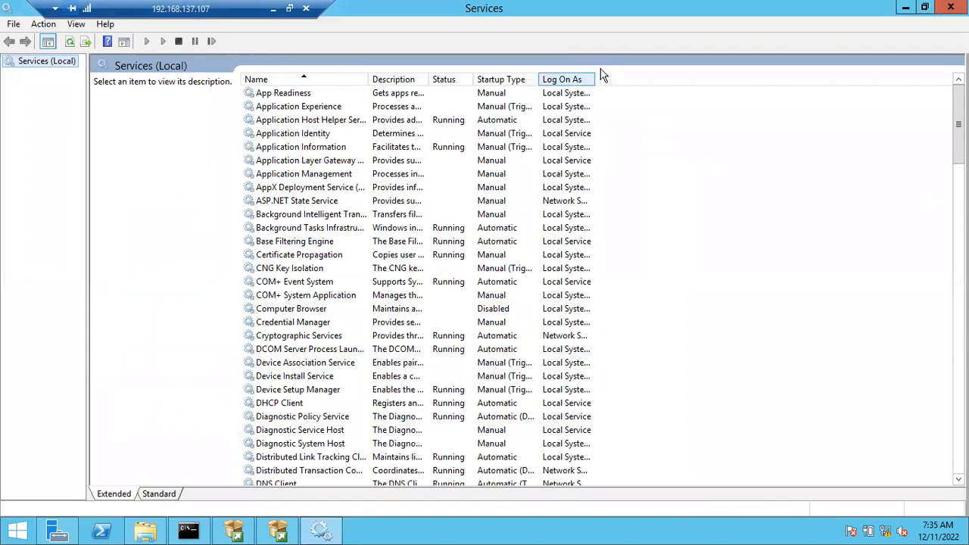
{"action": "left_click_drag", "start_coordinate": [596, 76], "coordinate": [644, 72]}
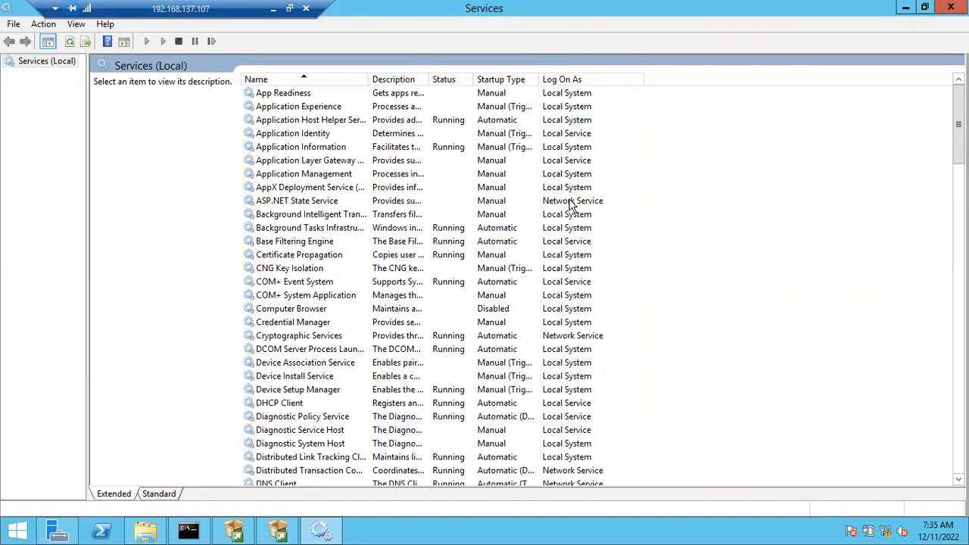
Examine the Log On As accounts of the listed services and select the TCP/IP NetBIOS Helper service.
{"action": "scroll", "coordinate": [569, 206], "scroll_direction": "down", "scroll_amount": 1}
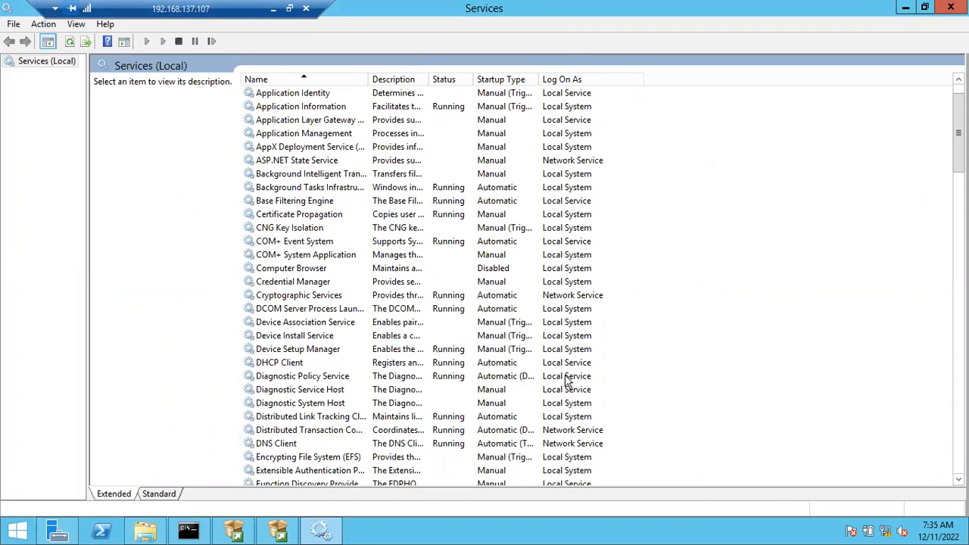
{"action": "scroll", "coordinate": [566, 382], "scroll_direction": "down", "scroll_amount": 20}
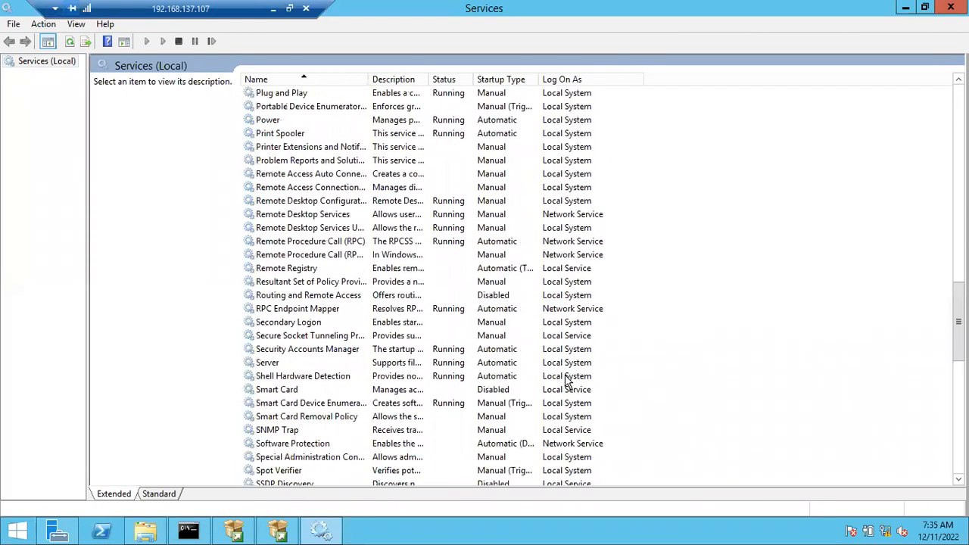
{"action": "scroll", "coordinate": [561, 445], "scroll_direction": "down", "scroll_amount": 3}
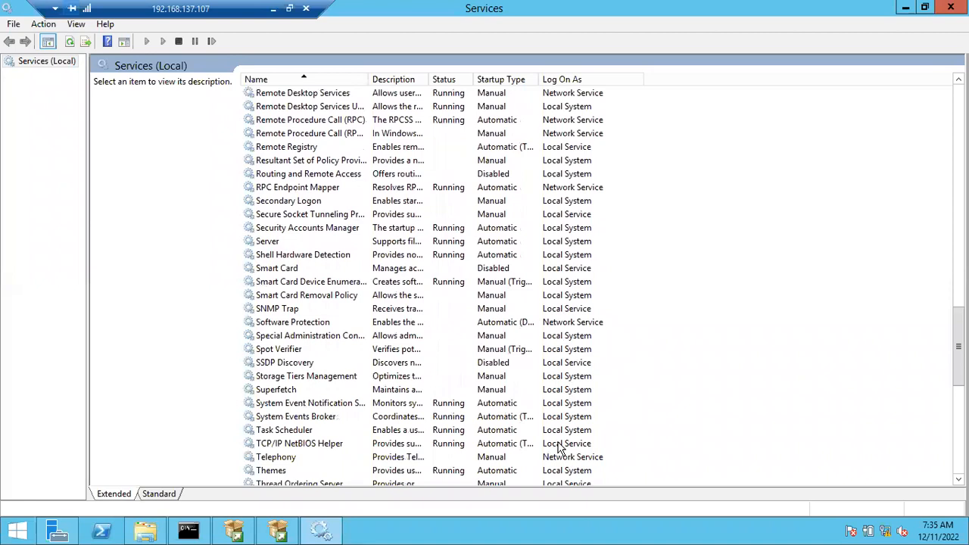
{"action": "left_click", "coordinate": [560, 446]}
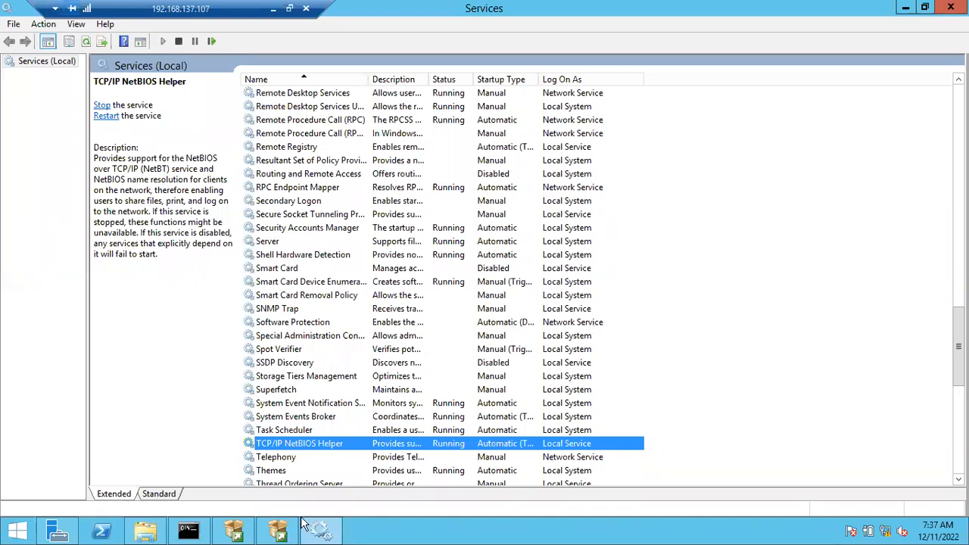
Return to the SQL Server setup and try browsing for a SQL Server Agent account, cancelling the user selection.
{"action": "left_click", "coordinate": [281, 533]}
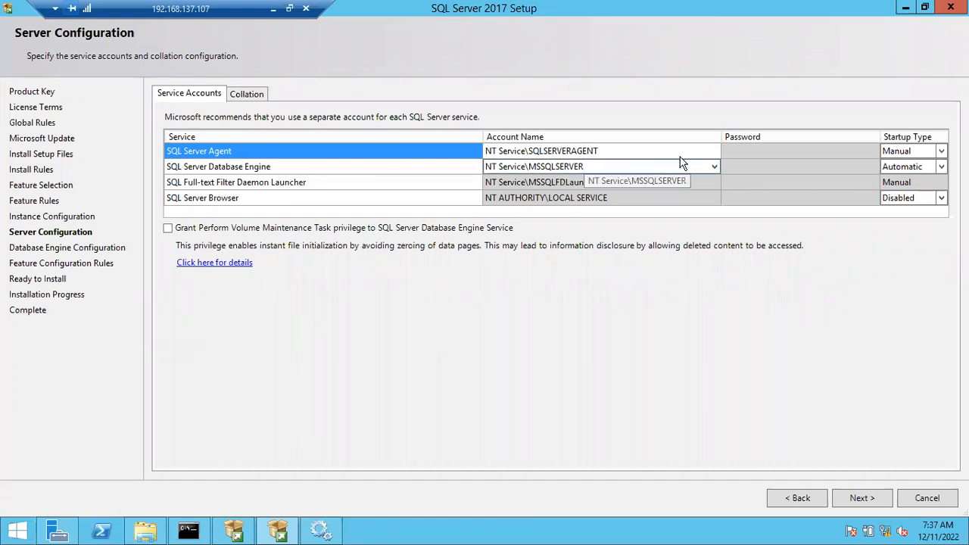
{"action": "left_click", "coordinate": [716, 152]}
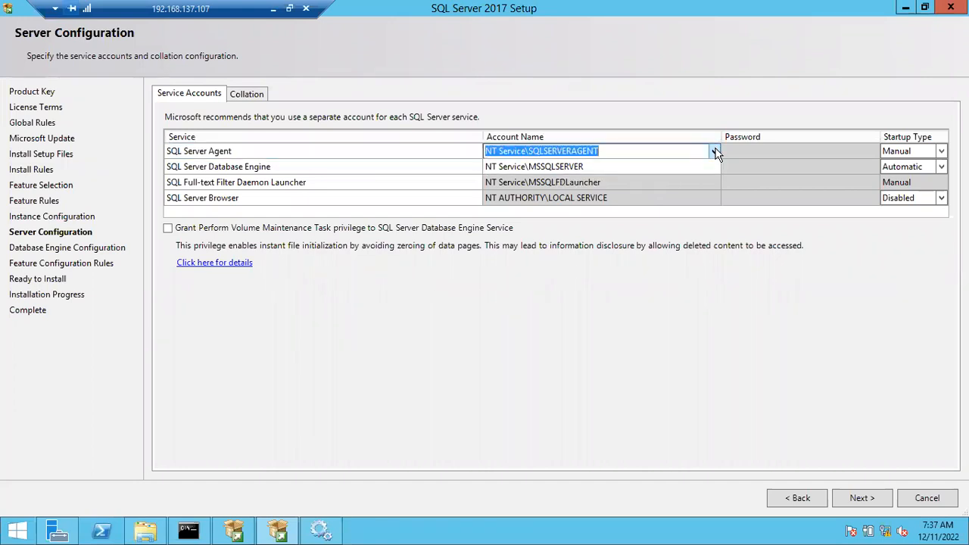
{"action": "left_click", "coordinate": [717, 152]}
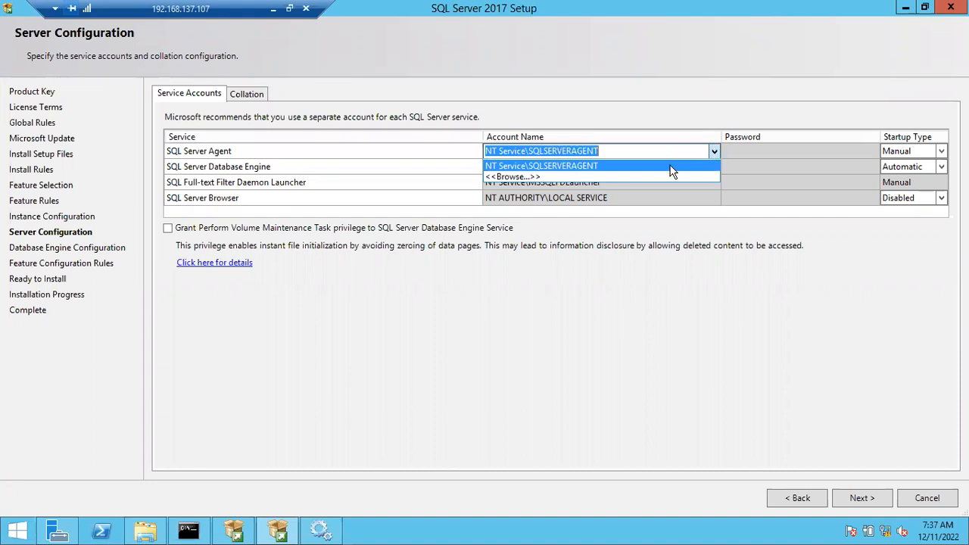
{"action": "left_click", "coordinate": [633, 182]}
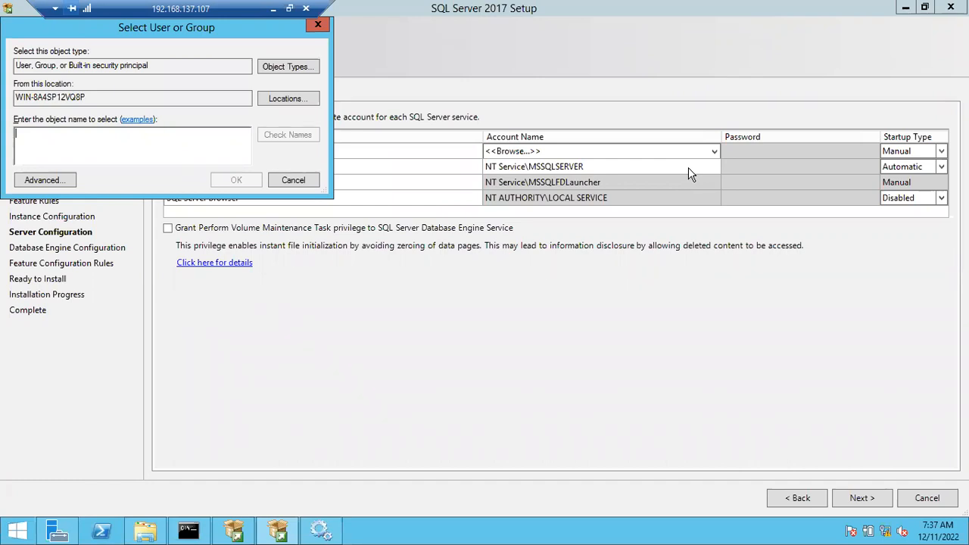
{"action": "left_click", "coordinate": [294, 180]}
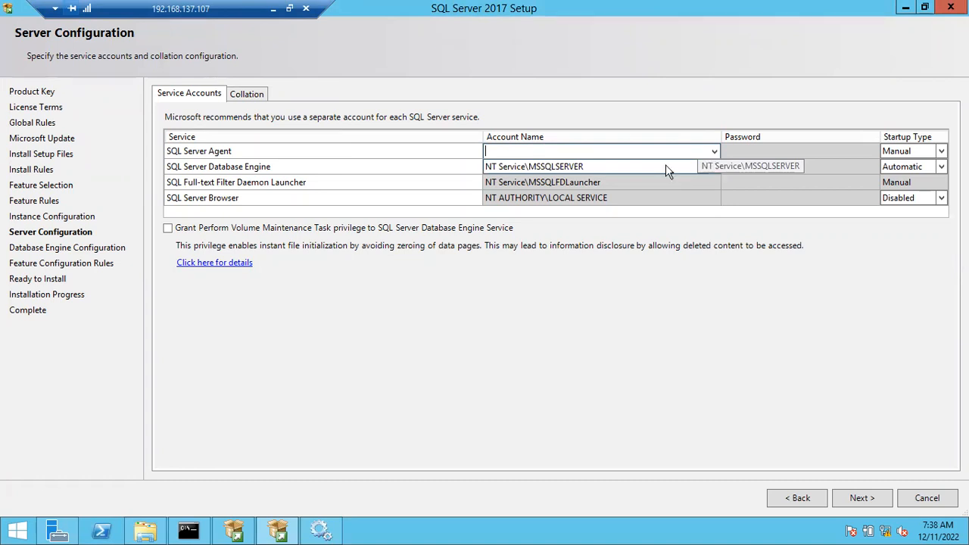
{"action": "left_click", "coordinate": [613, 167]}
{"action": "key", "text": "ctrl+c"}
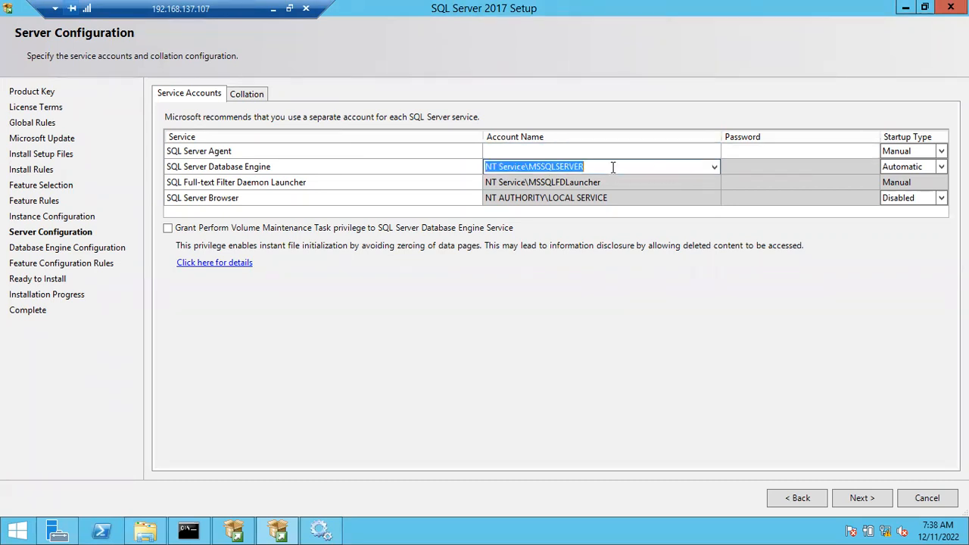
{"action": "left_click", "coordinate": [583, 151]}
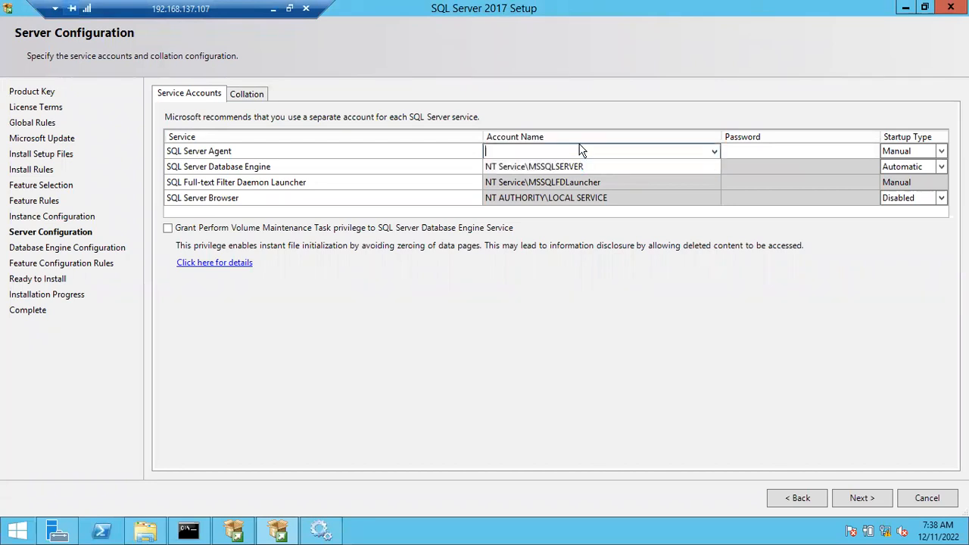
{"action": "key", "text": "ctrl+v"}
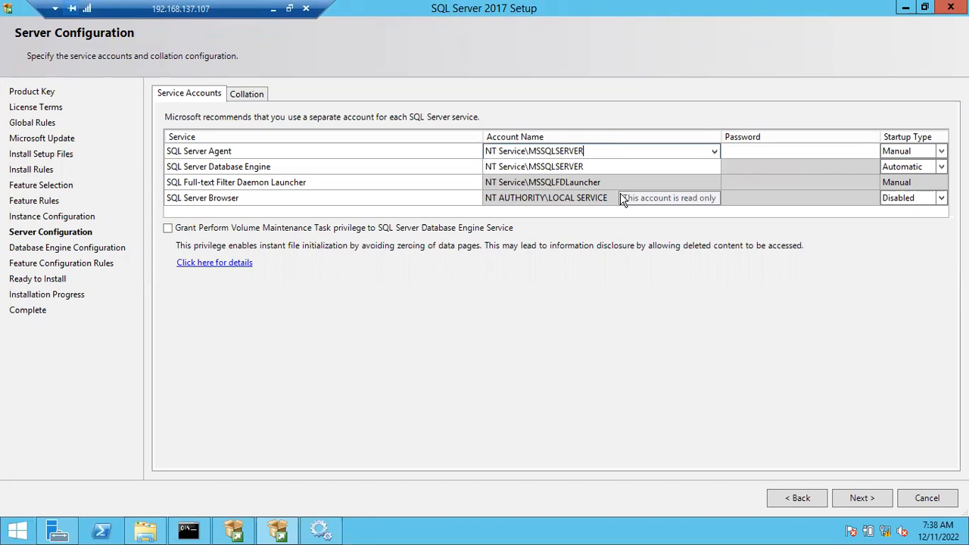
{"action": "left_click", "coordinate": [755, 187]}
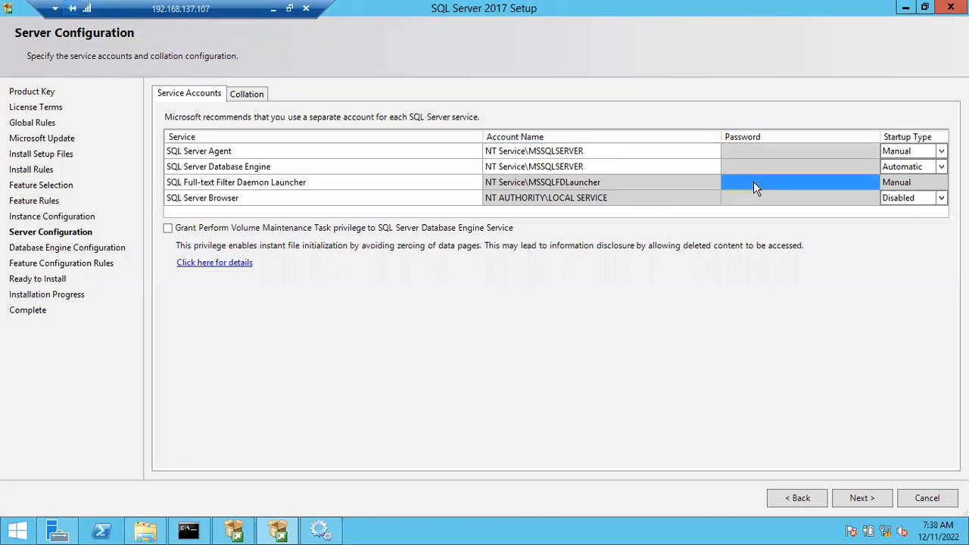
{"action": "left_click", "coordinate": [674, 151]}
{"action": "left_click", "coordinate": [642, 157]}
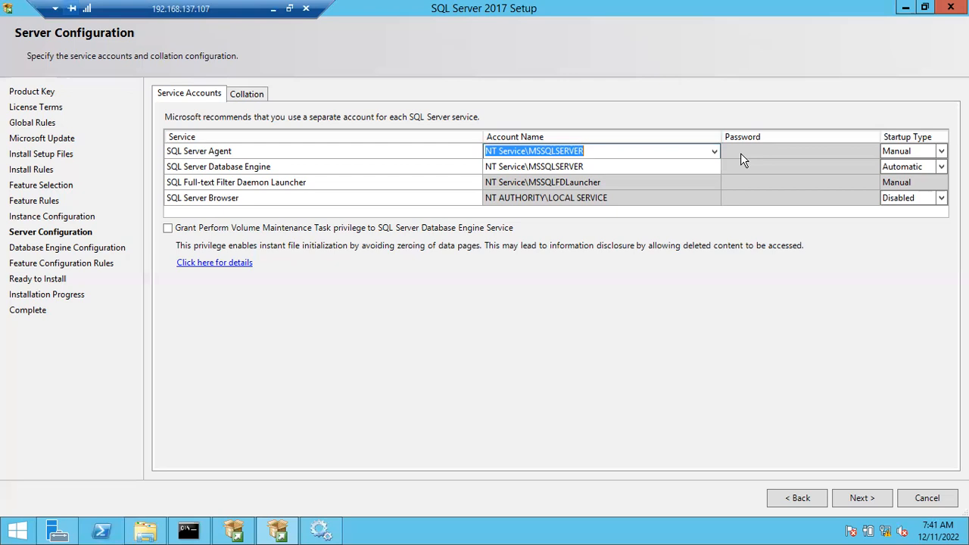
Switch to the Services console and open the Log On settings of the Security Accounts Manager service.
{"action": "left_click", "coordinate": [333, 533]}
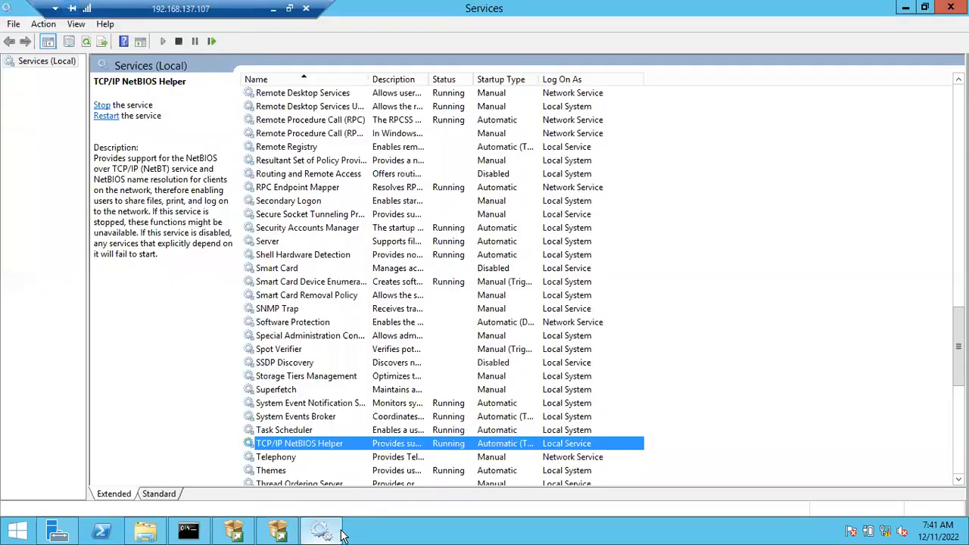
{"action": "left_click", "coordinate": [570, 228]}
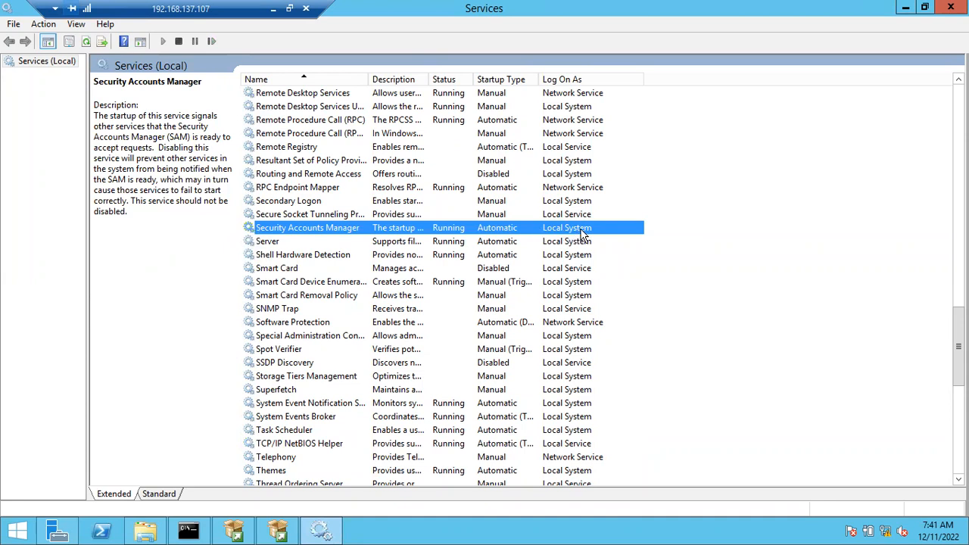
{"action": "right_click", "coordinate": [537, 228]}
{"action": "left_click", "coordinate": [564, 353]}
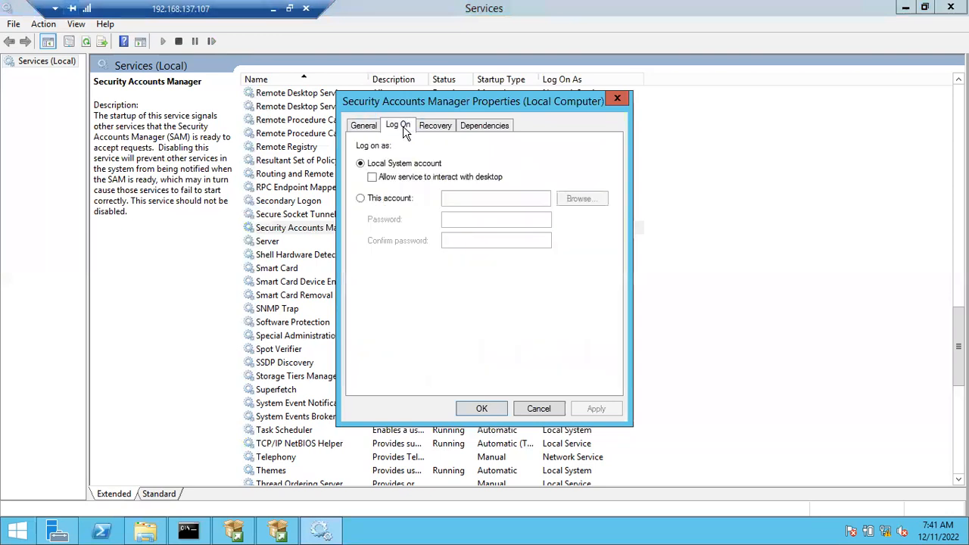
Examine the Local System account and This account logon options, including user browsing, cancel the changes and return to the SQL Server setup.
{"action": "left_click", "coordinate": [363, 198]}
{"action": "left_click", "coordinate": [534, 199]}
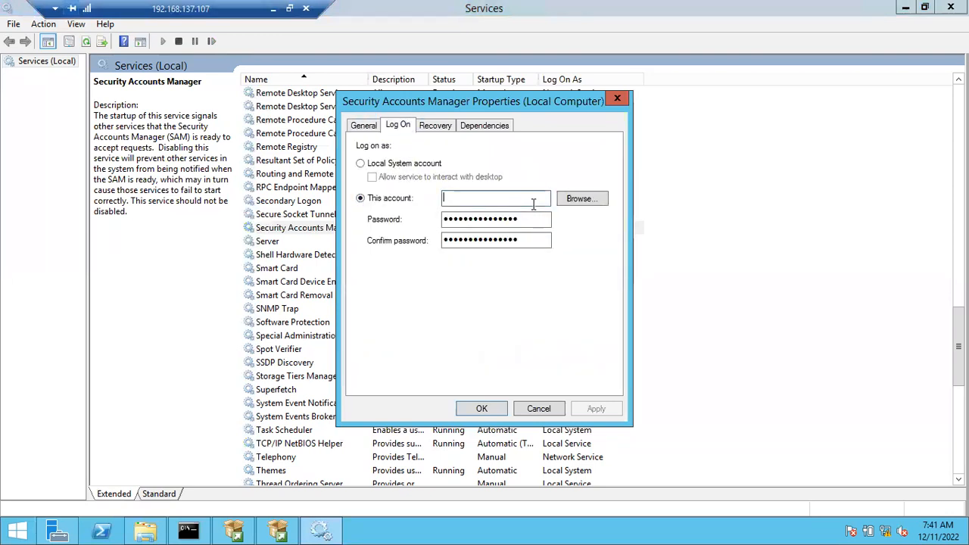
{"action": "left_click", "coordinate": [360, 165]}
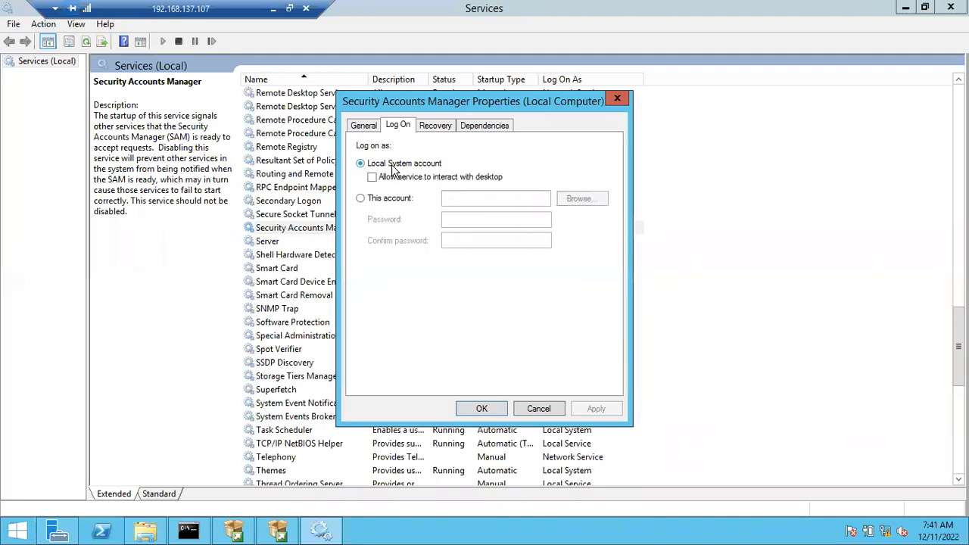
{"action": "left_click", "coordinate": [360, 199]}
{"action": "left_click", "coordinate": [581, 200]}
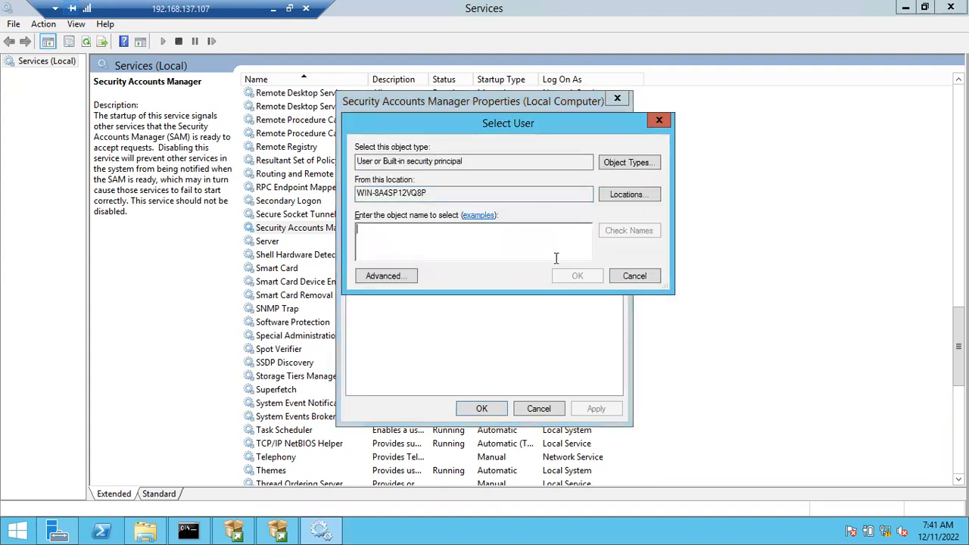
{"action": "left_click", "coordinate": [651, 278]}
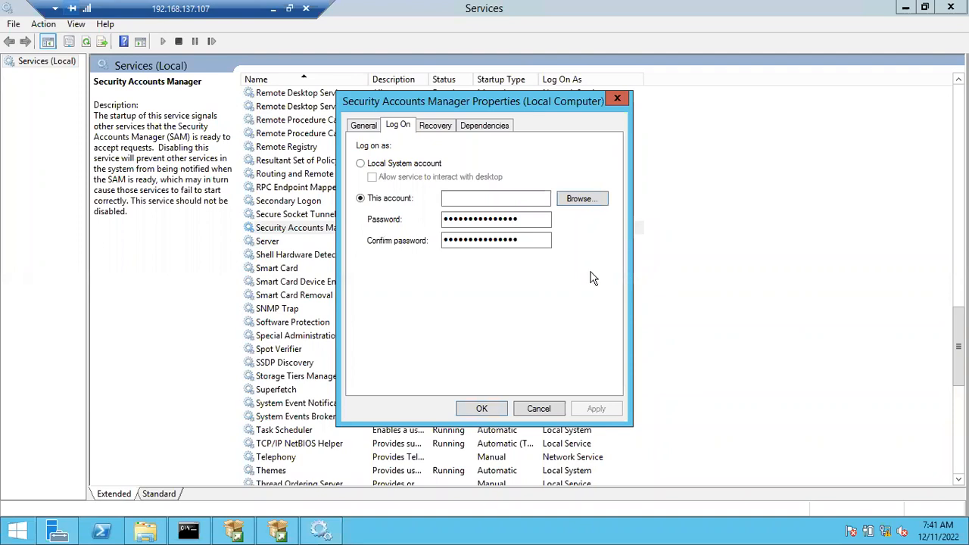
{"action": "left_click", "coordinate": [539, 412]}
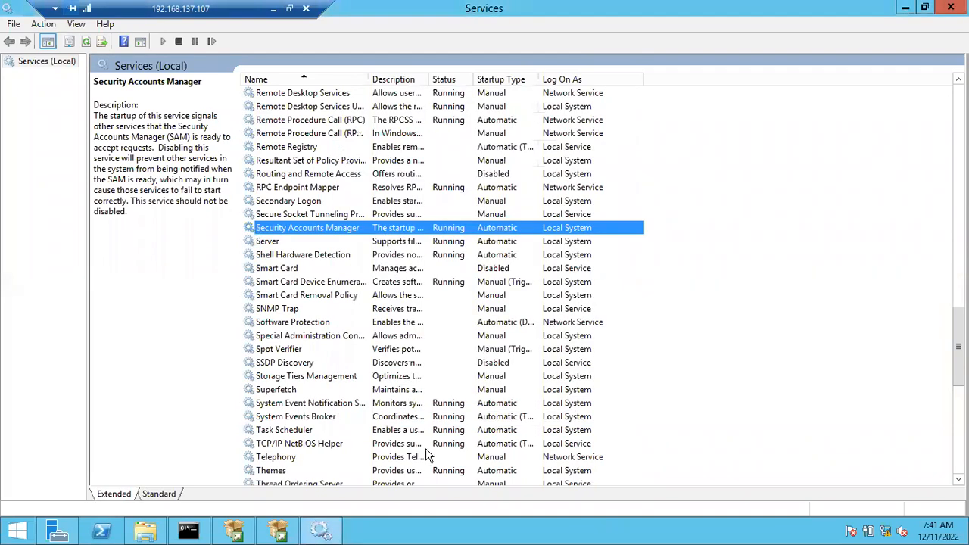
{"action": "left_click", "coordinate": [286, 533]}
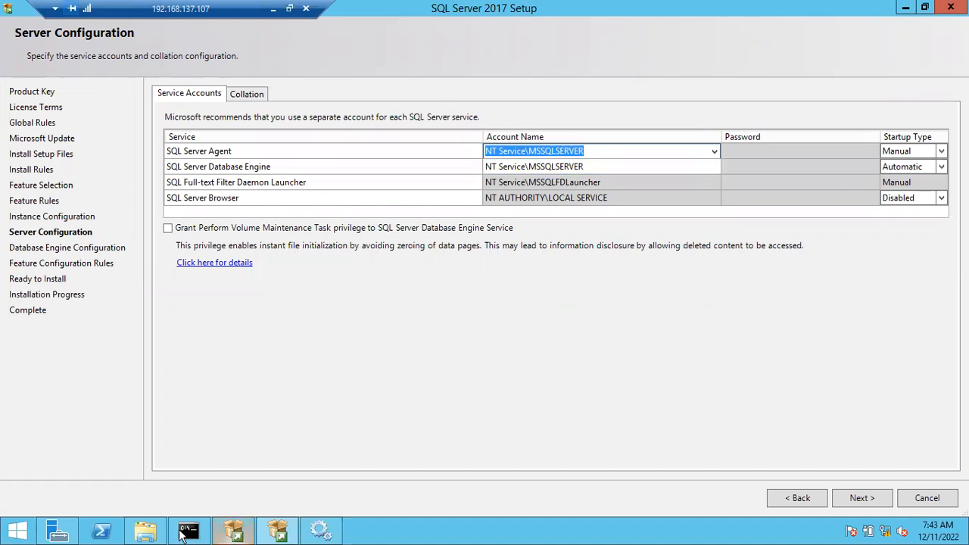
View the Program Files folder in File Explorer and the Services console, minimizing each to return to the SQL Server setup.
{"action": "left_click", "coordinate": [155, 534]}
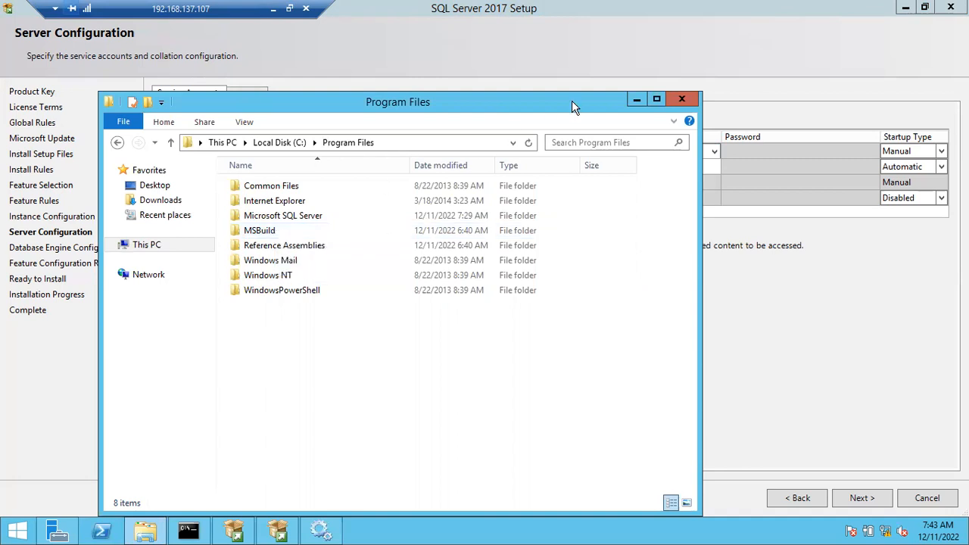
{"action": "left_click", "coordinate": [637, 99]}
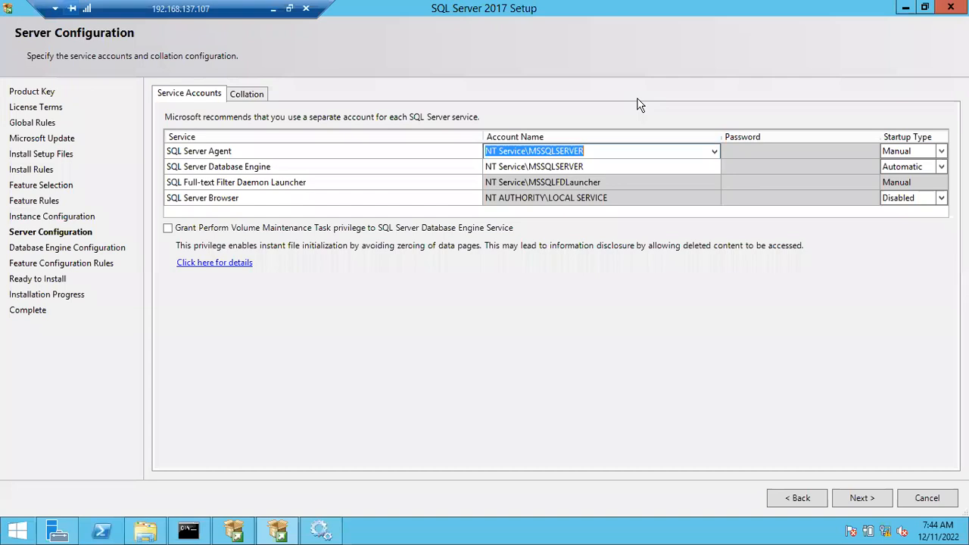
{"action": "left_click", "coordinate": [323, 532]}
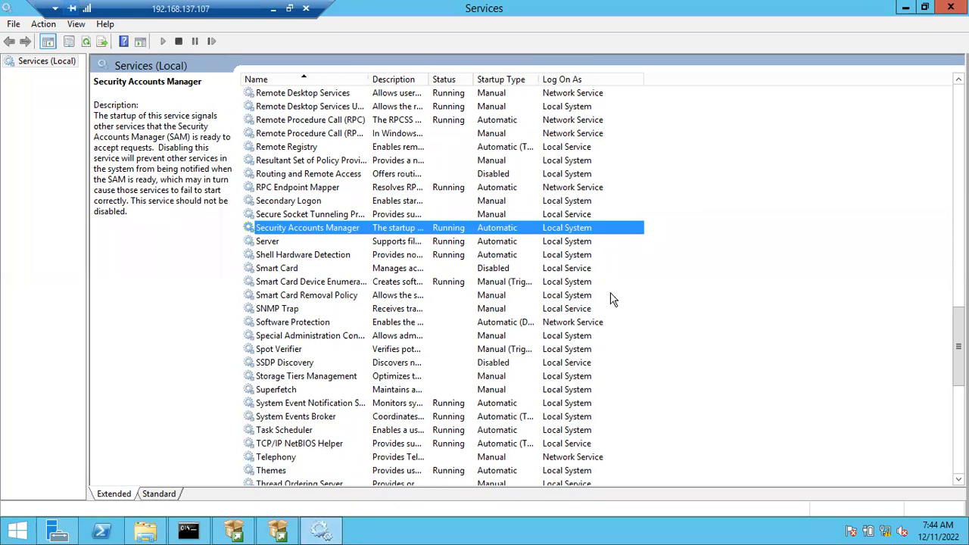
{"action": "left_click", "coordinate": [909, 9]}
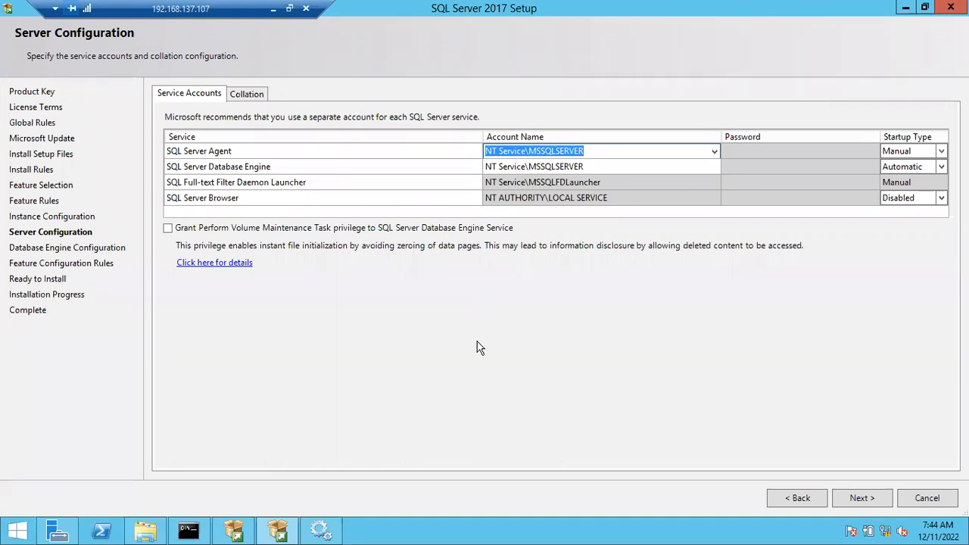
Review the Log On As accounts throughout the Services list and return to the SQL Server setup's Server Configuration page.
{"action": "left_click", "coordinate": [334, 534]}
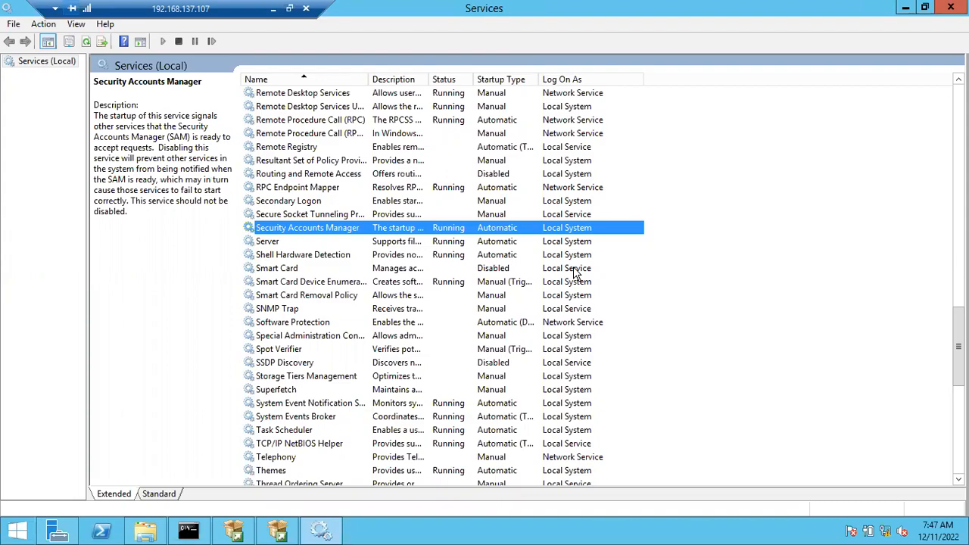
{"action": "scroll", "coordinate": [575, 273], "scroll_direction": "up", "scroll_amount": 6}
{"action": "scroll", "coordinate": [575, 273], "scroll_direction": "down", "scroll_amount": 16}
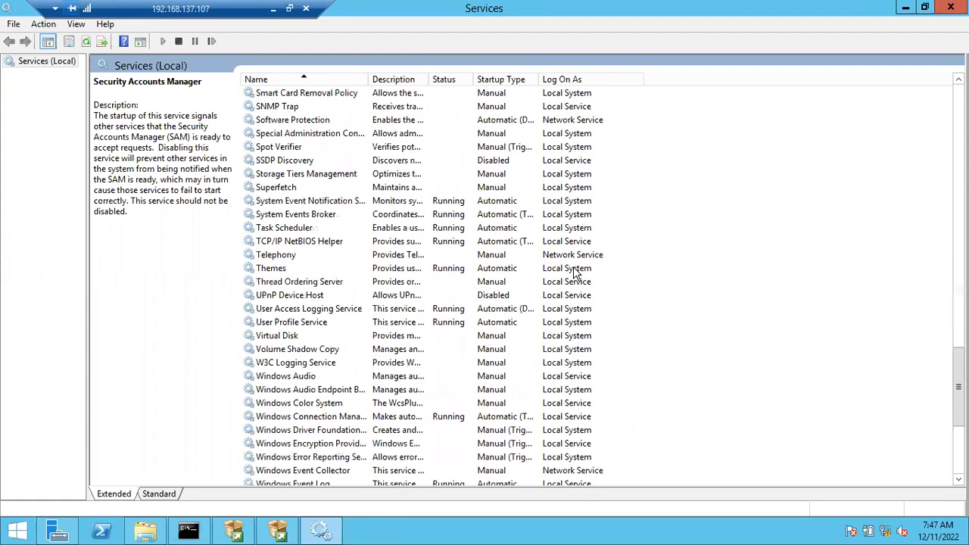
{"action": "scroll", "coordinate": [575, 273], "scroll_direction": "up", "scroll_amount": 20}
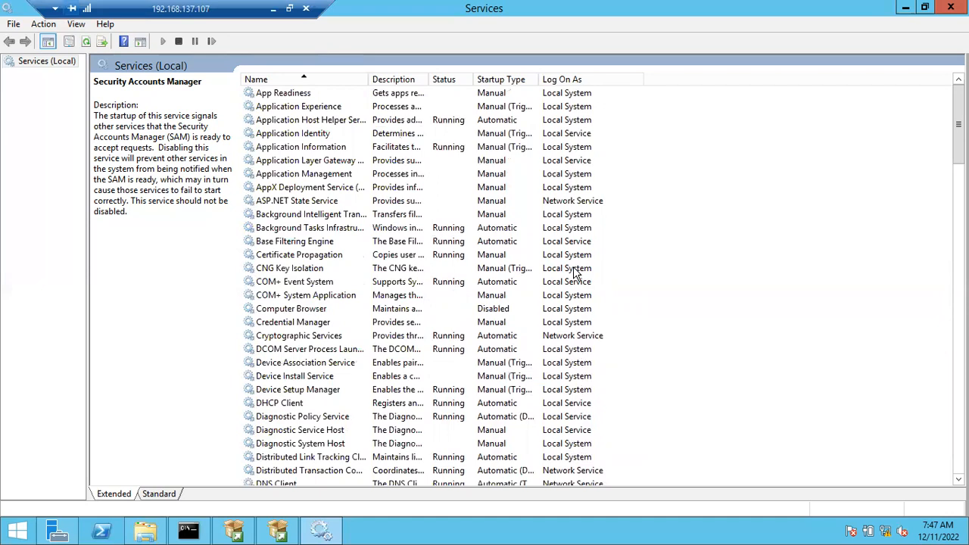
{"action": "left_click", "coordinate": [906, 9]}
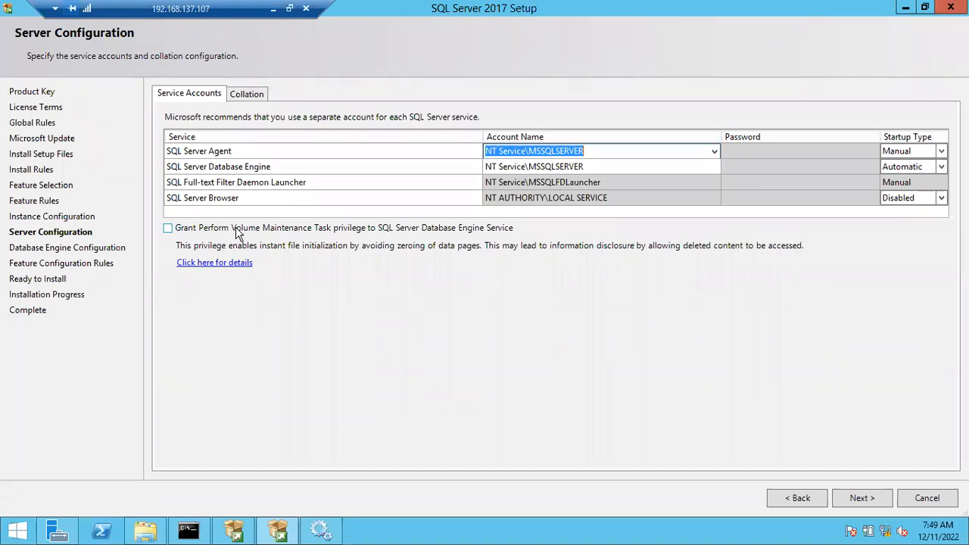
Check the Database Engine collation settings and return to the service accounts on the Server Configuration page.
{"action": "left_click", "coordinate": [245, 94]}
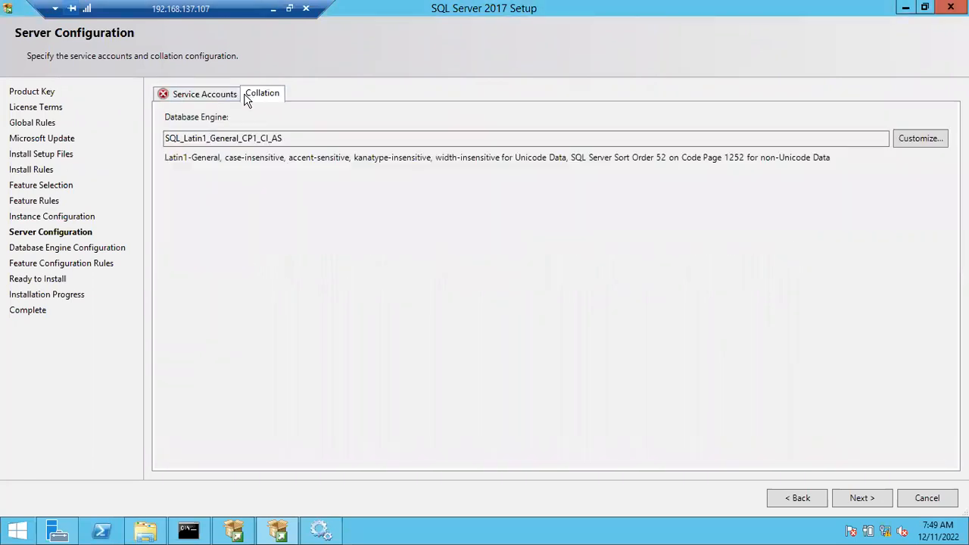
{"action": "left_click", "coordinate": [207, 97]}
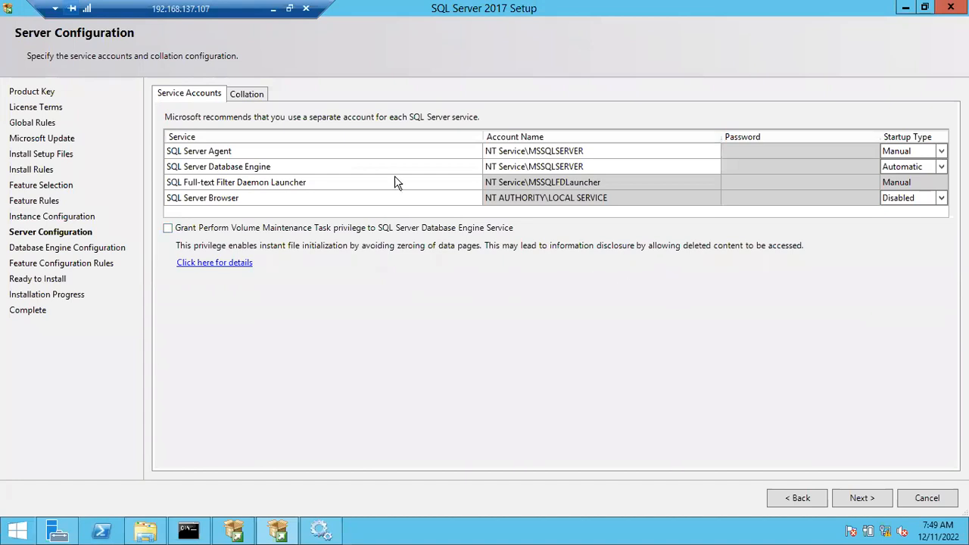
{"action": "left_click", "coordinate": [258, 97]}
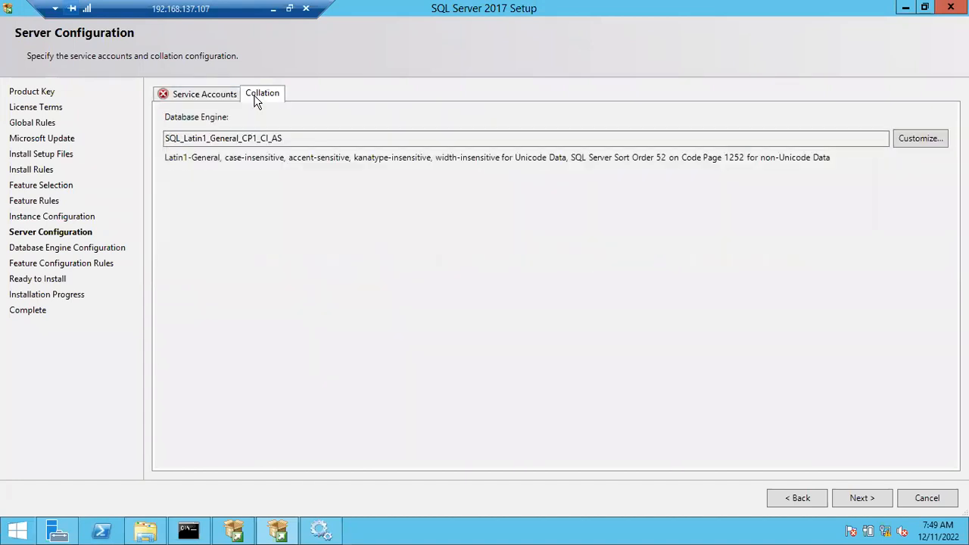
{"action": "left_click", "coordinate": [189, 100]}
Examine the account choices for SQL Server Agent and the Database Engine, then revisit the Instance Configuration page and return to Server Configuration.
{"action": "left_click", "coordinate": [596, 153]}
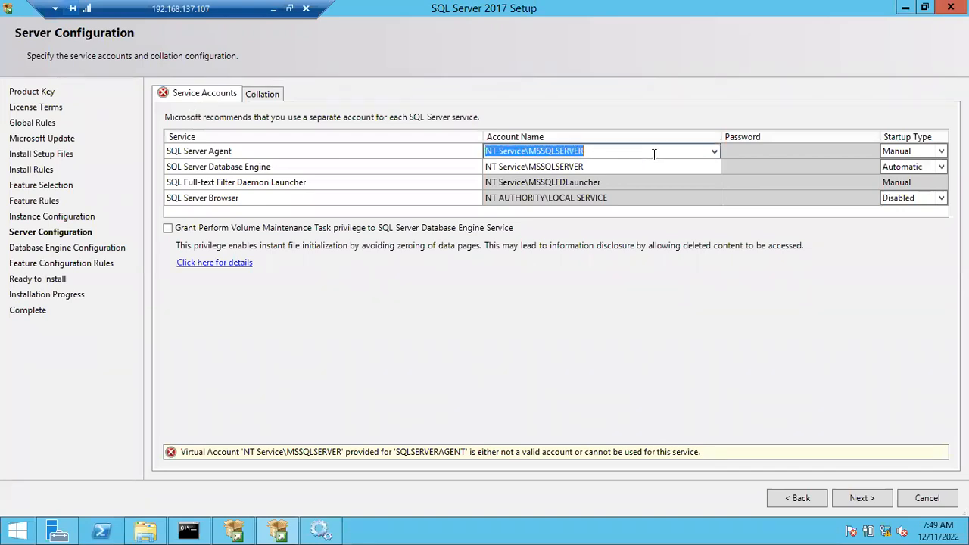
{"action": "left_click", "coordinate": [714, 152]}
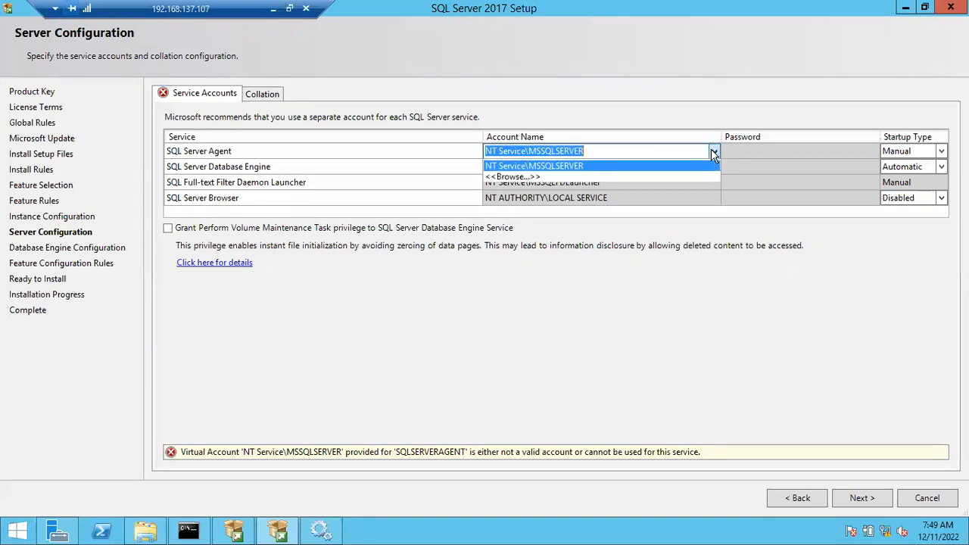
{"action": "left_click", "coordinate": [570, 186]}
{"action": "left_click", "coordinate": [557, 168]}
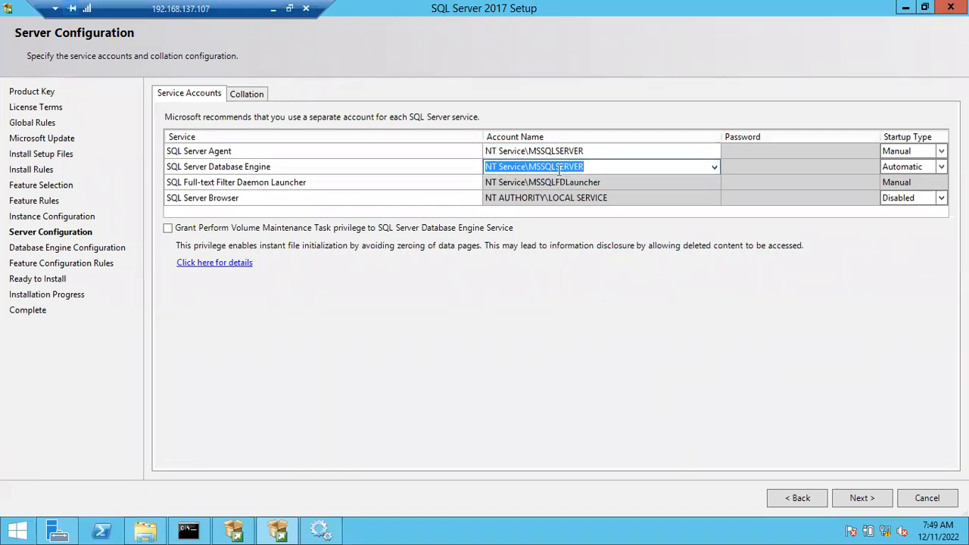
{"action": "left_click", "coordinate": [569, 153]}
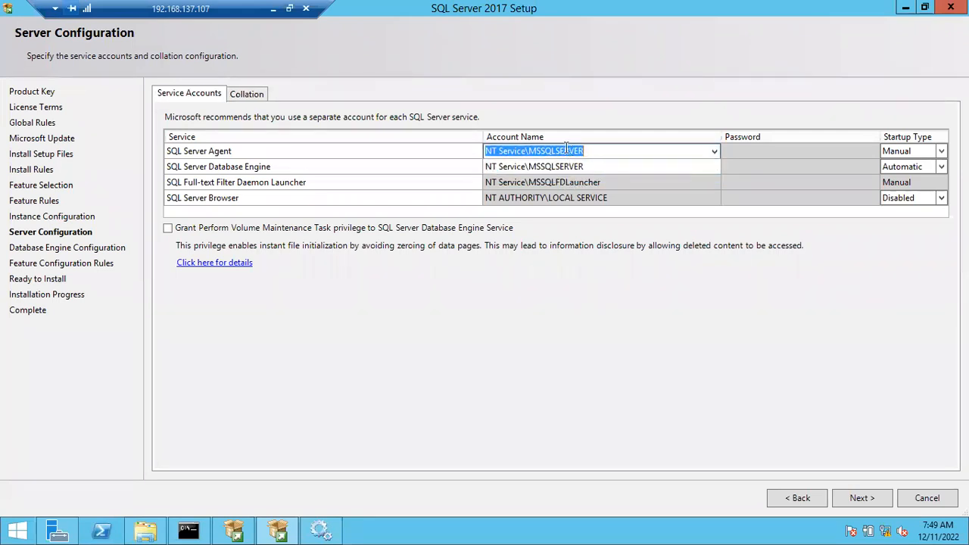
{"action": "left_click", "coordinate": [529, 151]}
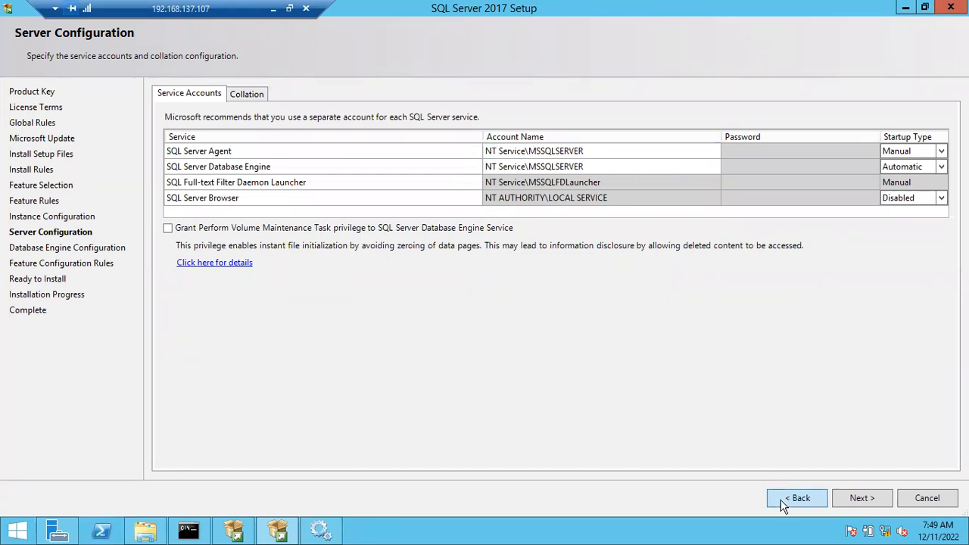
{"action": "left_click", "coordinate": [786, 504]}
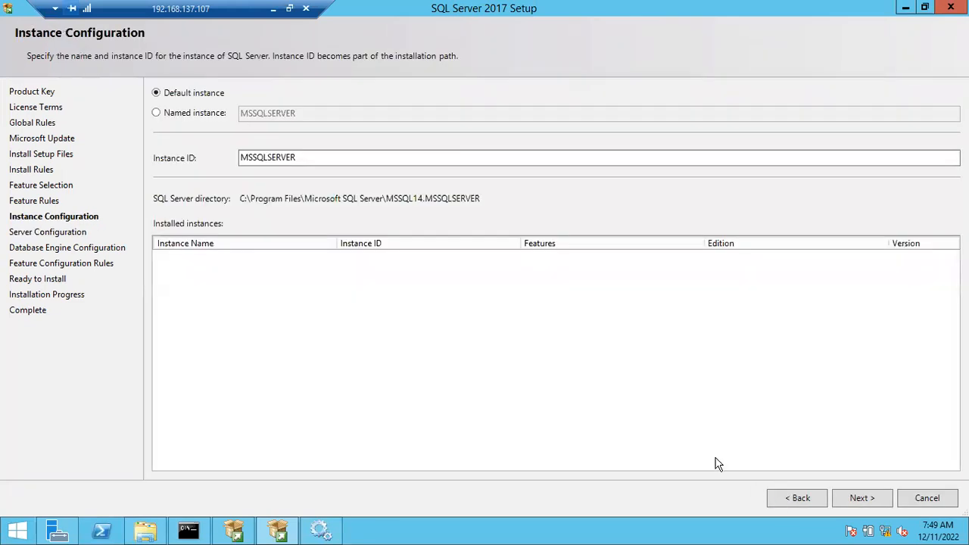
{"action": "left_click", "coordinate": [854, 497]}
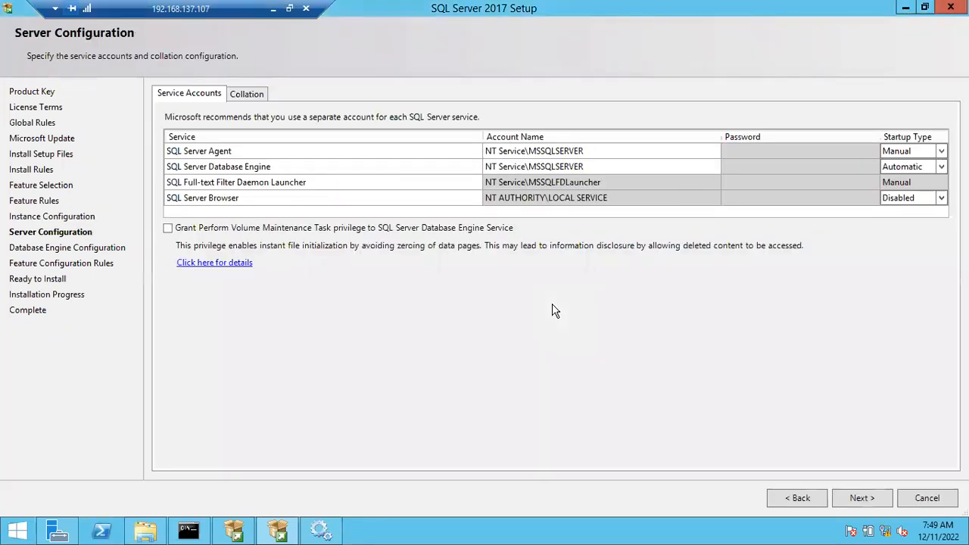
Open the user or group browser for the SQL Server Agent service account.
{"action": "left_click", "coordinate": [581, 151]}
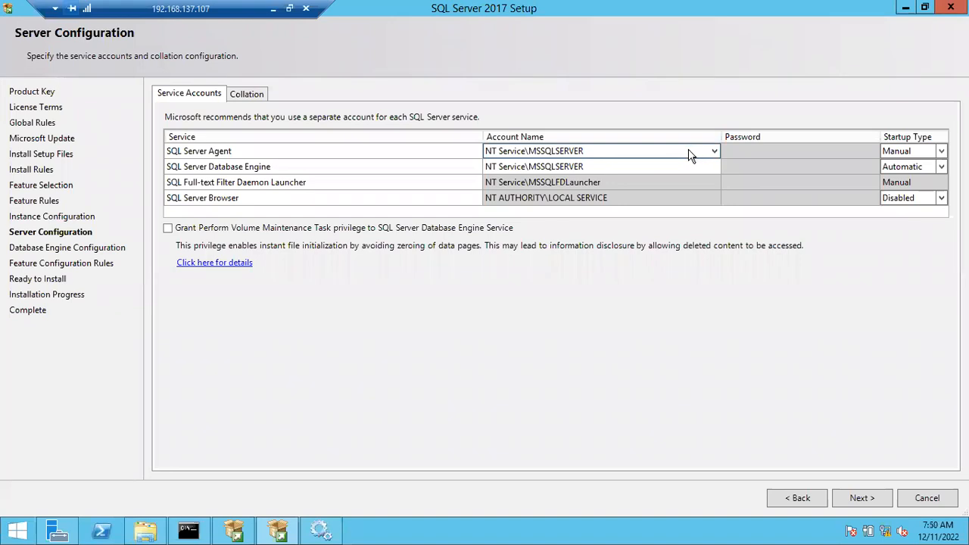
{"action": "left_click", "coordinate": [608, 151]}
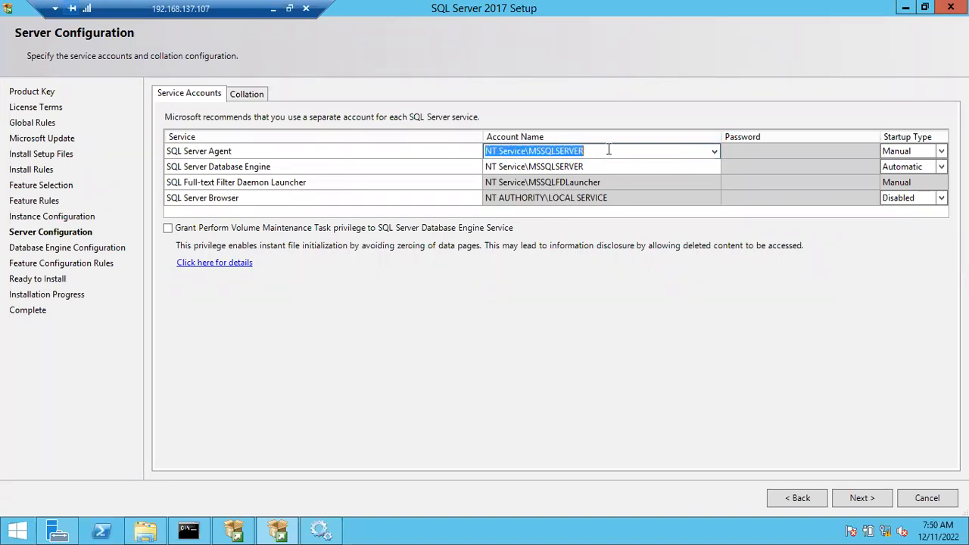
{"action": "left_click", "coordinate": [714, 151]}
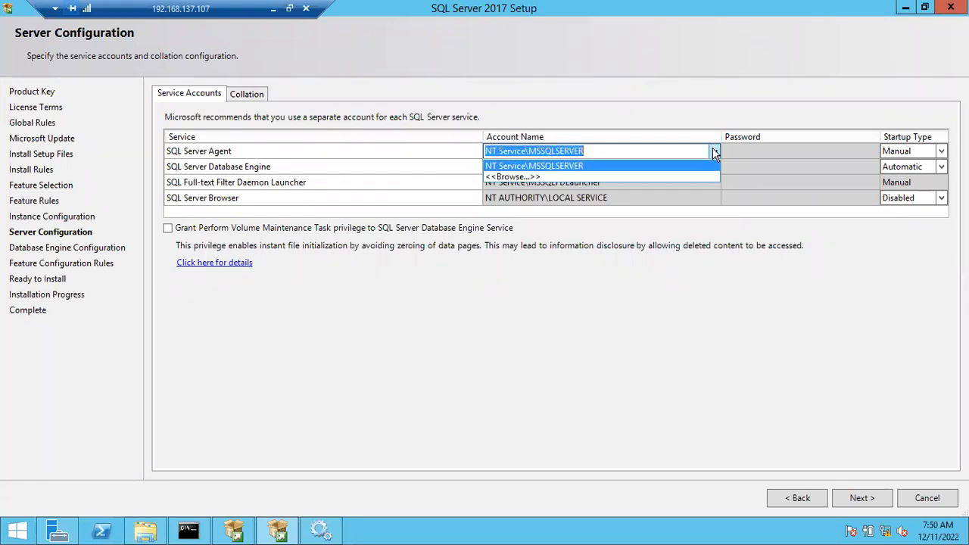
{"action": "left_click", "coordinate": [631, 176]}
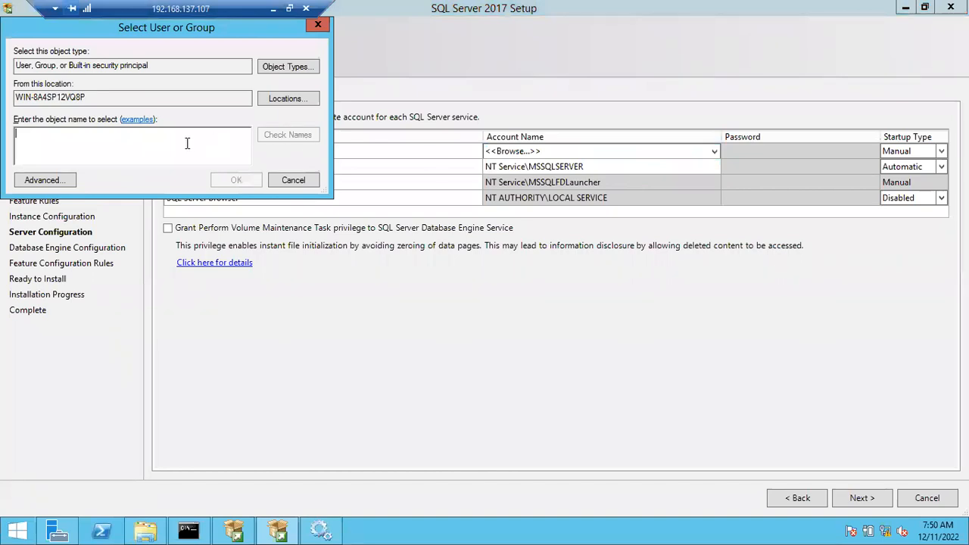
Try to find a SQL Server Agent service account under the object names "agent" and "nt service".
{"action": "type", "text": "agent"}
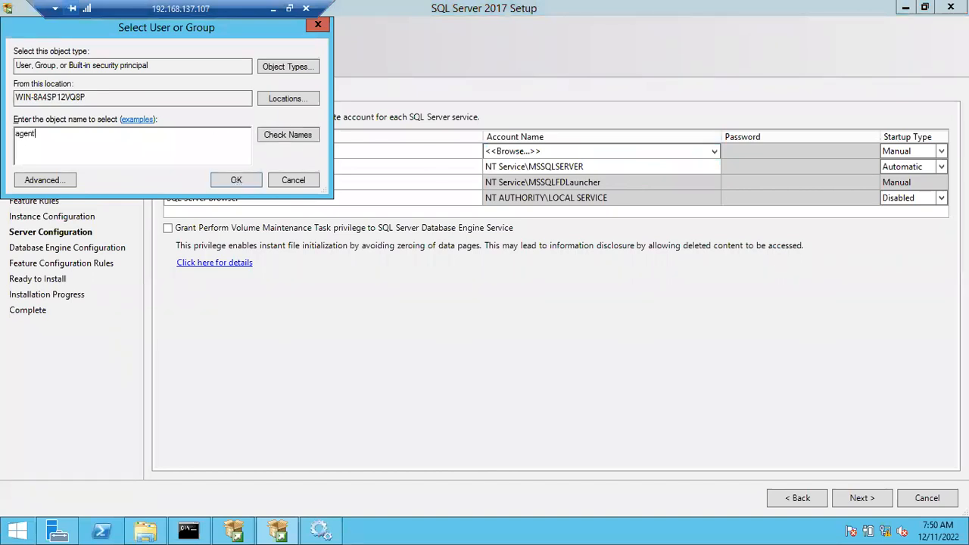
{"action": "key", "text": "Return"}
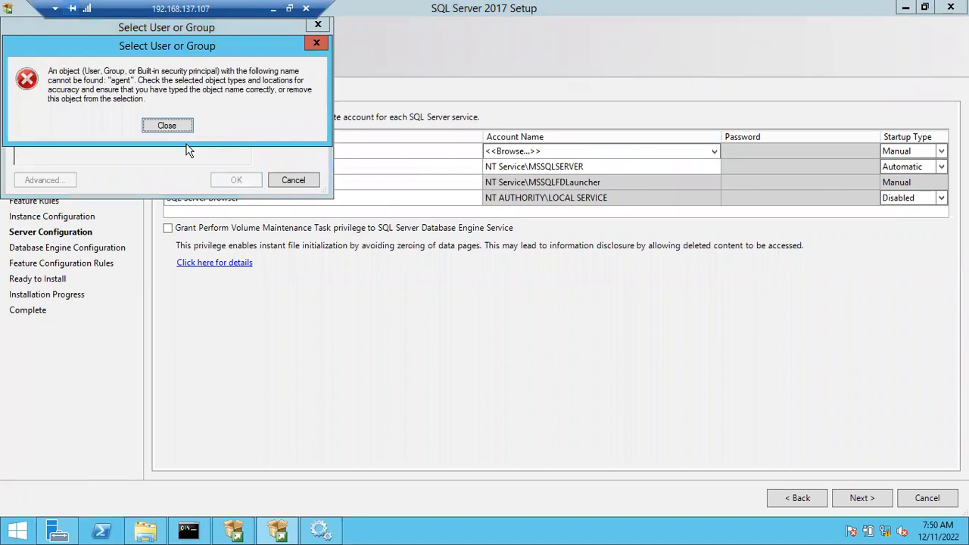
{"action": "left_click", "coordinate": [167, 128]}
{"action": "left_click_drag", "start_coordinate": [76, 147], "coordinate": [6, 140]}
{"action": "type", "text": "ne"}
{"action": "type", "text": " service"}
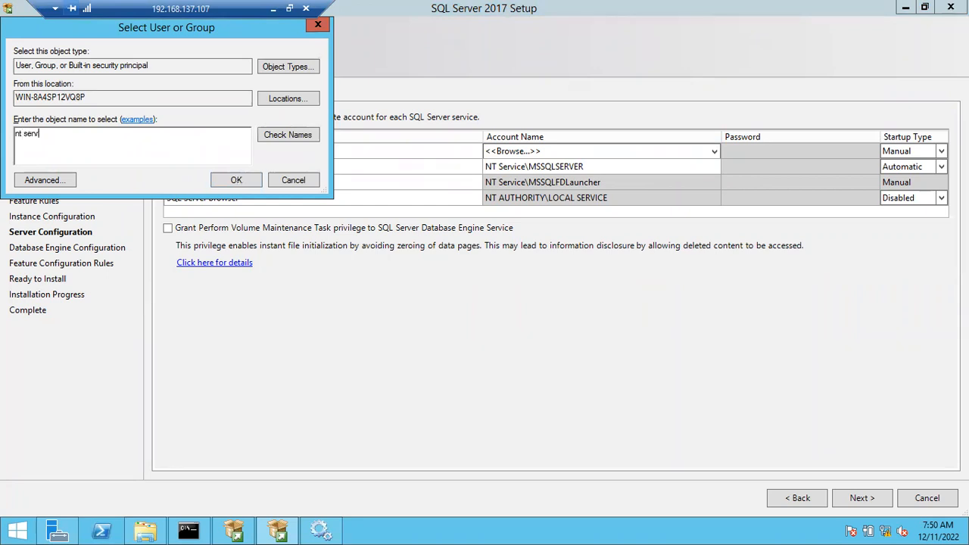
{"action": "left_click", "coordinate": [277, 140]}
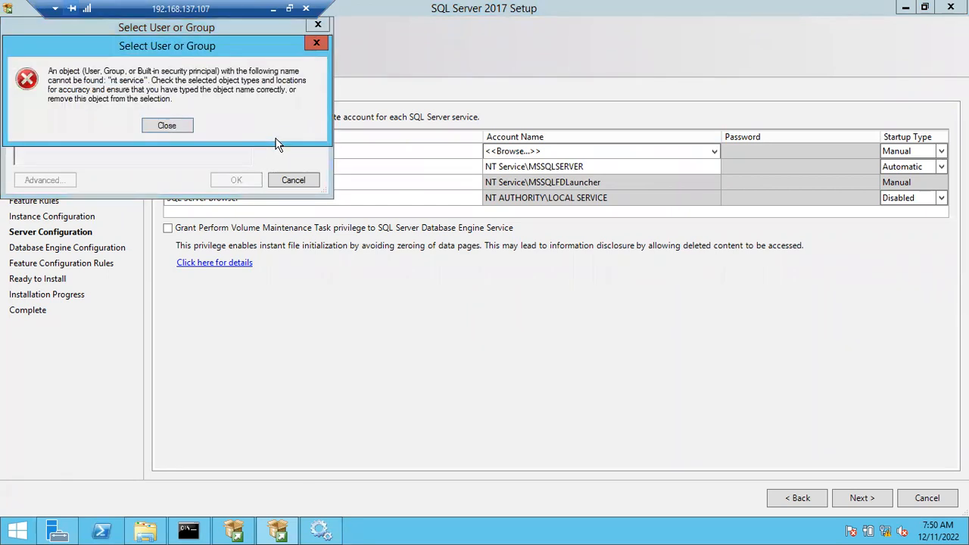
{"action": "left_click", "coordinate": [168, 127]}
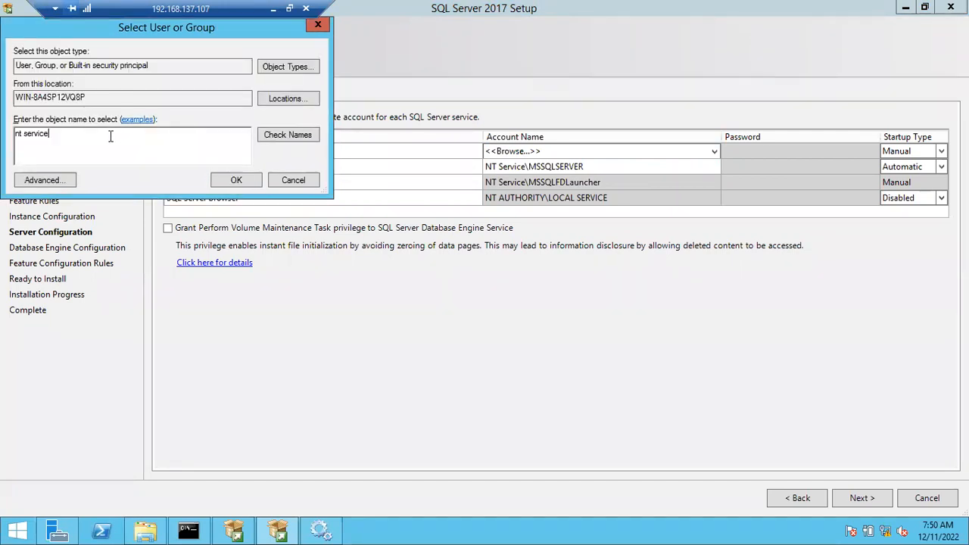
Replace the object name with "localsystem" and try to select that account for SQL Server Agent.
{"action": "left_click_drag", "start_coordinate": [110, 136], "coordinate": [14, 133]}
{"action": "type", "text": "nt Servic"}
{"action": "key", "text": "ctrl+a"}
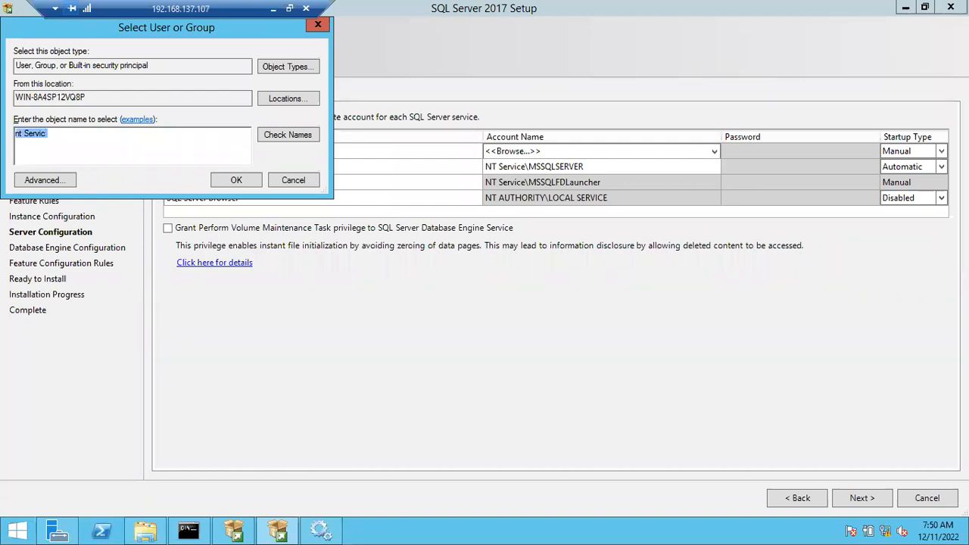
{"action": "type", "text": "localsystem"}
{"action": "key", "text": "Return"}
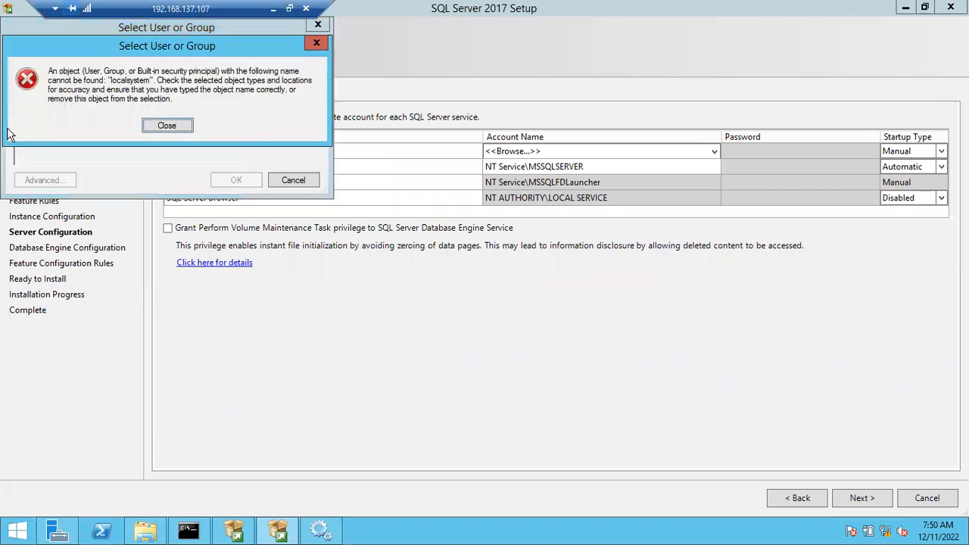
{"action": "left_click", "coordinate": [154, 126]}
Try to select the account again using the object name "Local System" with a space.
{"action": "left_click_drag", "start_coordinate": [108, 134], "coordinate": [2, 134]}
{"action": "type", "text": "Local System"}
{"action": "key", "text": "Return"}
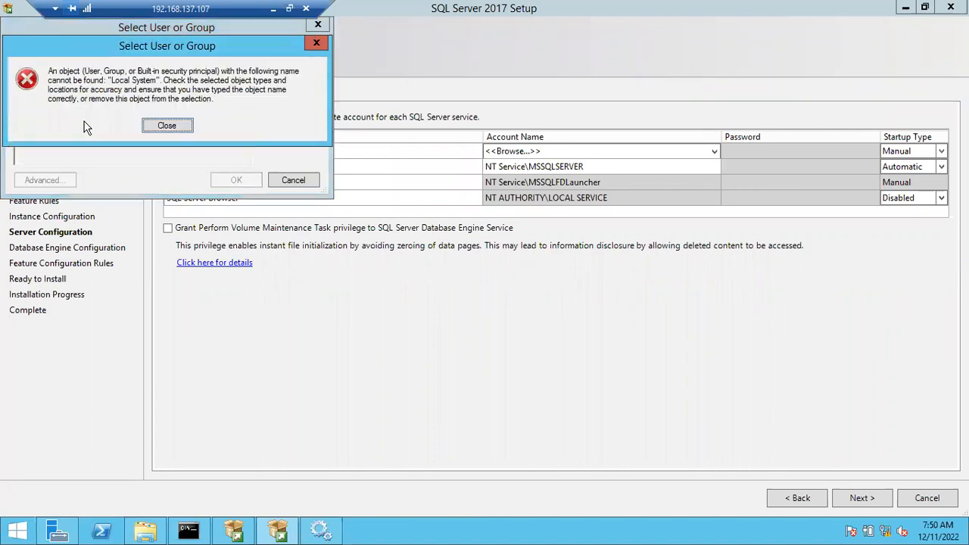
{"action": "left_click", "coordinate": [167, 125]}
Enter "Network Service" as the object name, check the name, and assign the account to the SQL Server Agent service.
{"action": "left_click_drag", "start_coordinate": [101, 149], "coordinate": [6, 133]}
{"action": "type", "text": "Network Servcie"}
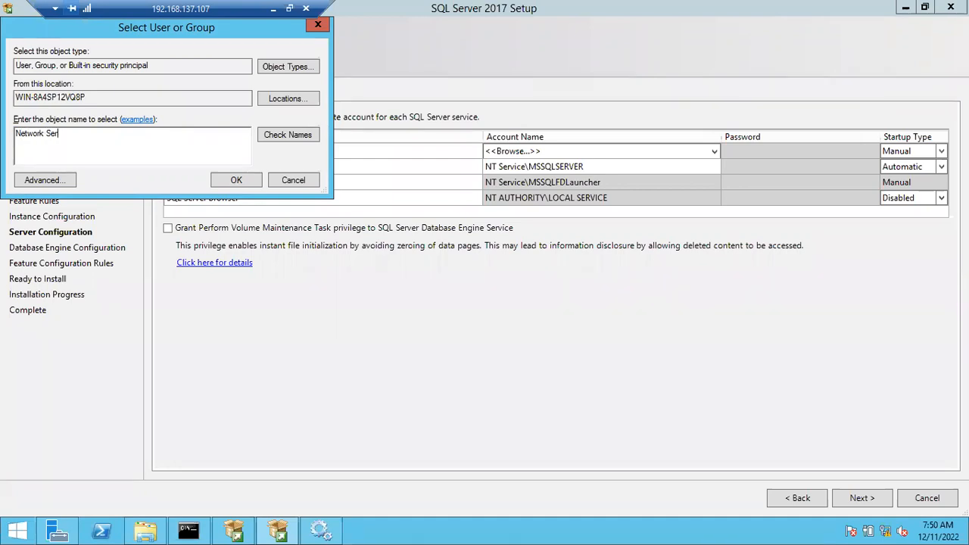
{"action": "key", "text": "BackSpace"}
{"action": "key", "text": "BackSpace"}
{"action": "key", "text": "BackSpace"}
{"action": "type", "text": "ice"}
{"action": "left_click", "coordinate": [276, 137]}
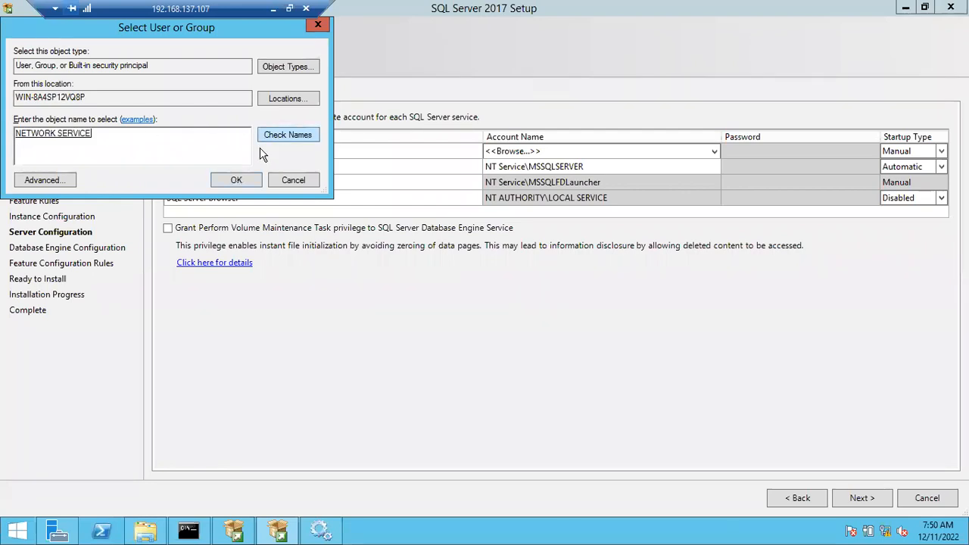
{"action": "left_click", "coordinate": [245, 185]}
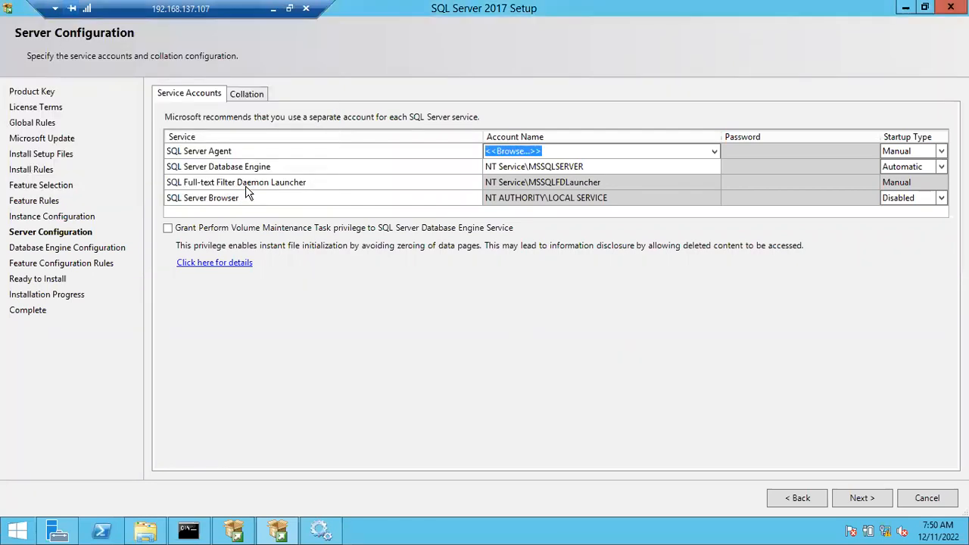
{"action": "left_click", "coordinate": [573, 178]}
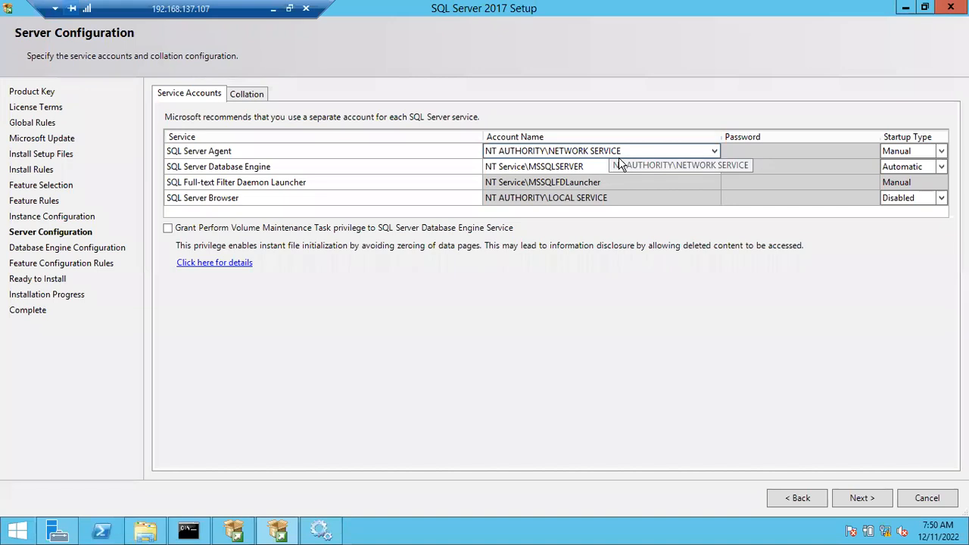
Examine the parts of the default Database Engine collation name and its description in the collation settings.
{"action": "left_click", "coordinate": [250, 88]}
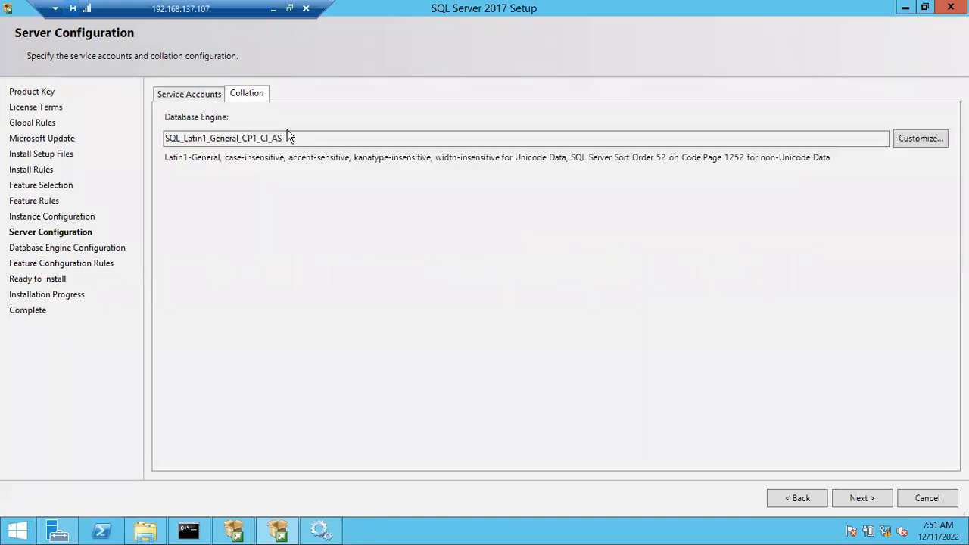
{"action": "left_click_drag", "start_coordinate": [314, 138], "coordinate": [114, 148]}
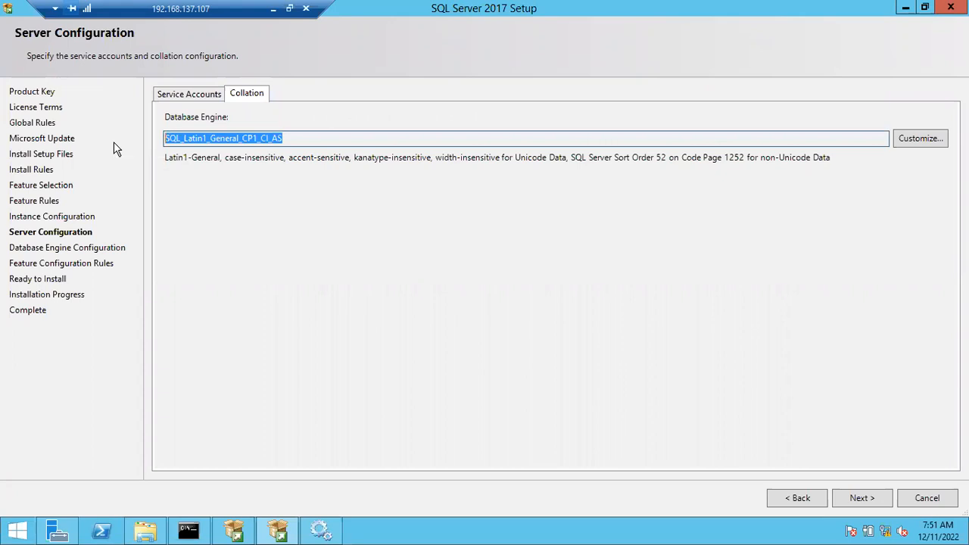
{"action": "left_click", "coordinate": [172, 138]}
{"action": "mouse_move", "coordinate": [165, 138]}
{"action": "left_mouse_down"}
{"action": "mouse_move", "coordinate": [306, 140]}
{"action": "mouse_move", "coordinate": [159, 129]}
{"action": "left_mouse_up"}
{"action": "left_click", "coordinate": [302, 135]}
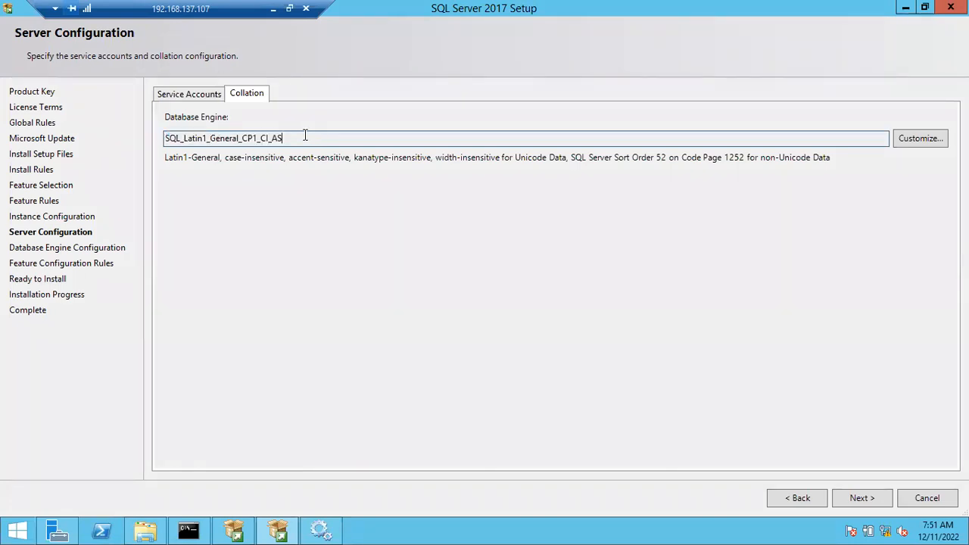
{"action": "left_click_drag", "start_coordinate": [302, 136], "coordinate": [145, 124]}
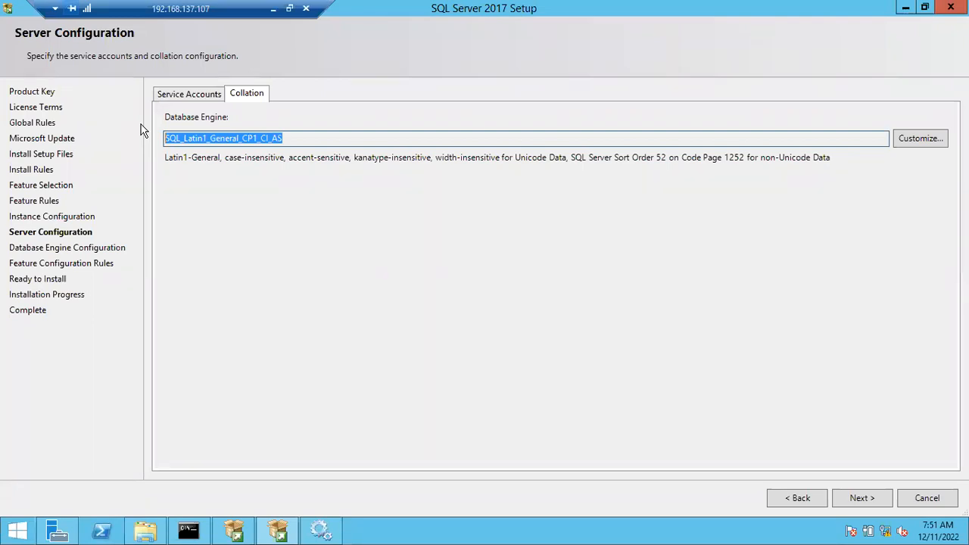
{"action": "left_click", "coordinate": [297, 140]}
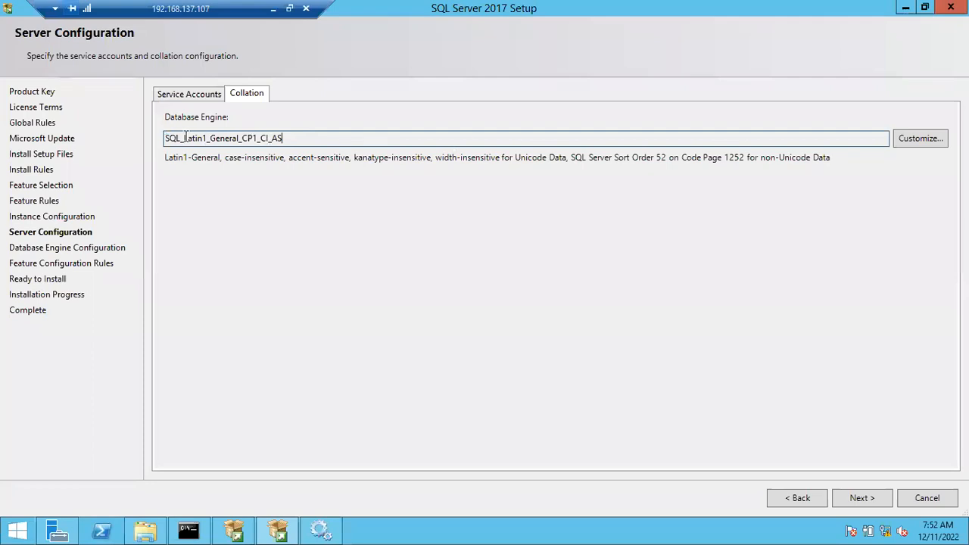
{"action": "left_click_drag", "start_coordinate": [176, 137], "coordinate": [211, 138]}
{"action": "left_click", "coordinate": [225, 138]}
{"action": "left_click", "coordinate": [292, 137]}
{"action": "left_click_drag", "start_coordinate": [292, 137], "coordinate": [135, 138]}
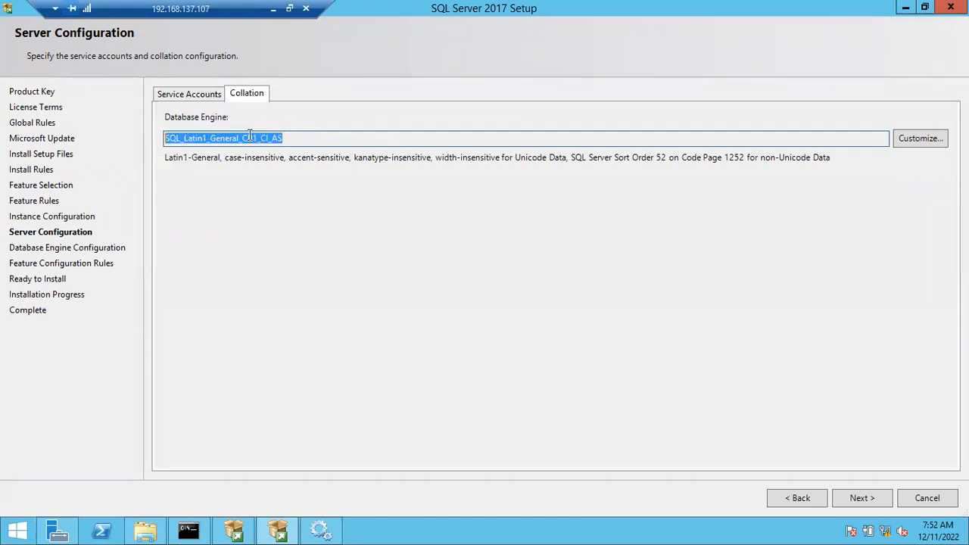
{"action": "left_click", "coordinate": [297, 137]}
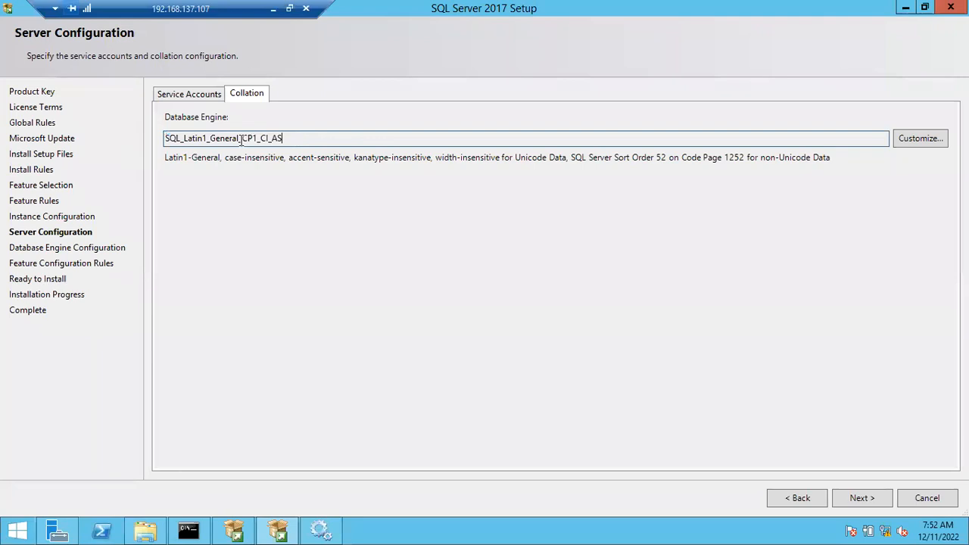
{"action": "left_click_drag", "start_coordinate": [260, 137], "coordinate": [290, 134]}
{"action": "left_click", "coordinate": [289, 138]}
Examine the Windows collation designators available for customizing the Database Engine collation, and leave the customization without applying any change.
{"action": "left_click", "coordinate": [908, 139]}
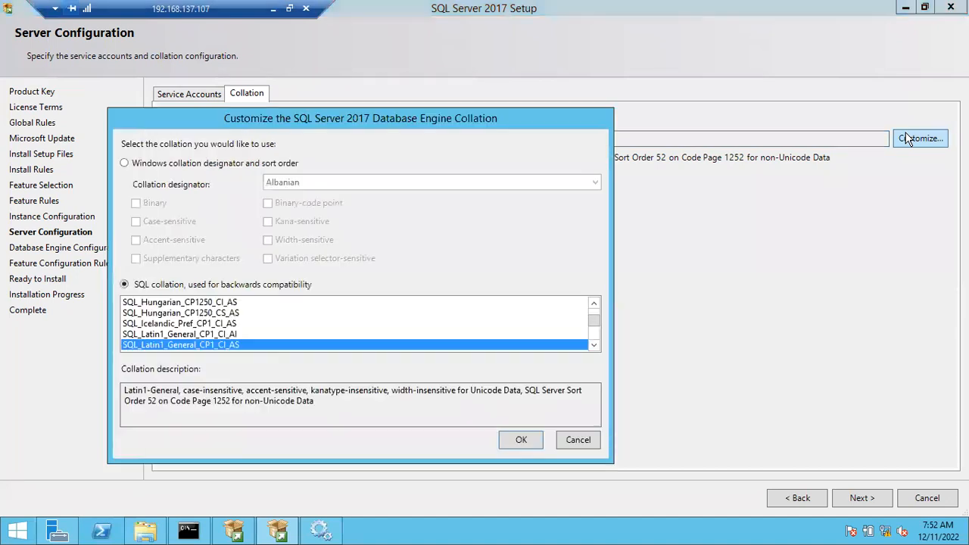
{"action": "left_click", "coordinate": [206, 164]}
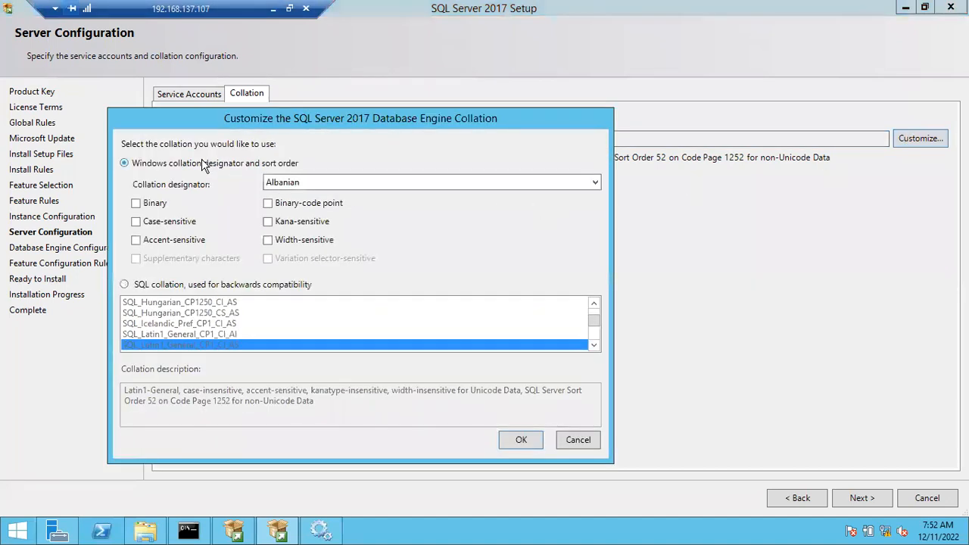
{"action": "left_click", "coordinate": [352, 182]}
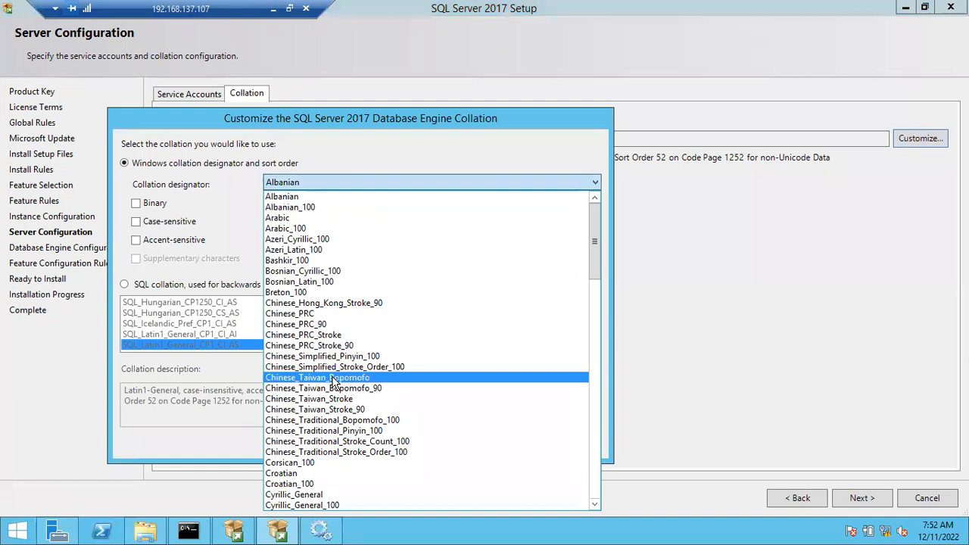
{"action": "scroll", "coordinate": [302, 424], "scroll_direction": "down", "scroll_amount": 8}
{"action": "scroll", "coordinate": [303, 424], "scroll_direction": "up", "scroll_amount": 8}
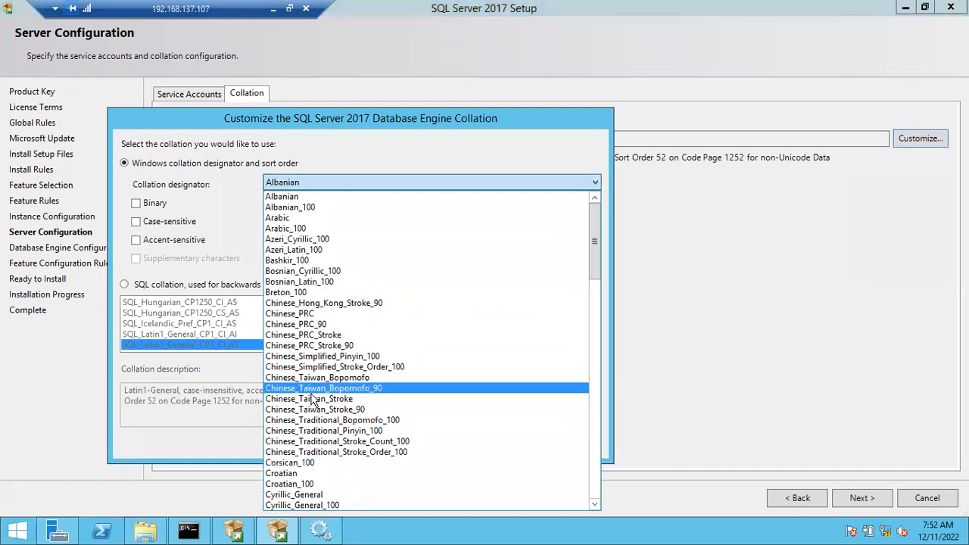
{"action": "scroll", "coordinate": [311, 401], "scroll_direction": "down", "scroll_amount": 14}
{"action": "scroll", "coordinate": [292, 447], "scroll_direction": "down", "scroll_amount": 6}
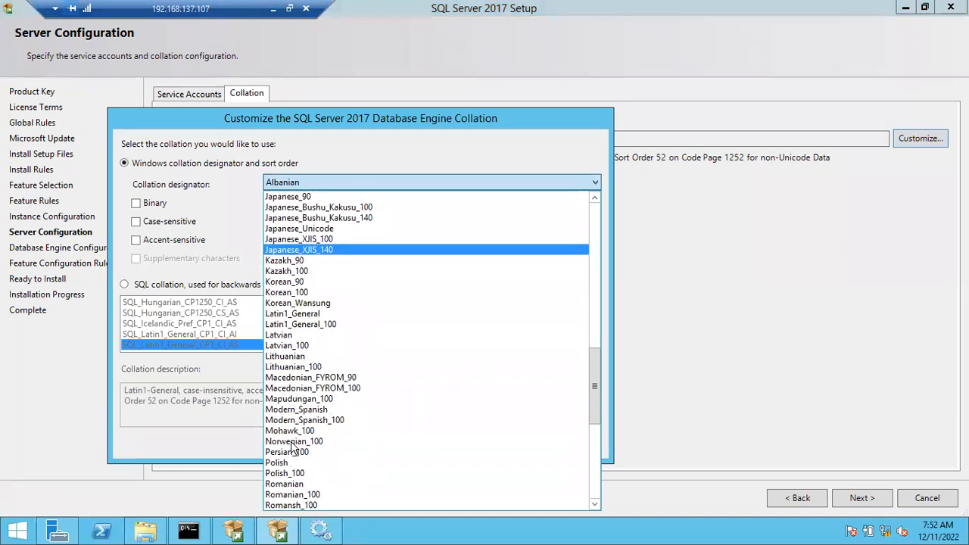
{"action": "scroll", "coordinate": [292, 447], "scroll_direction": "down", "scroll_amount": 10}
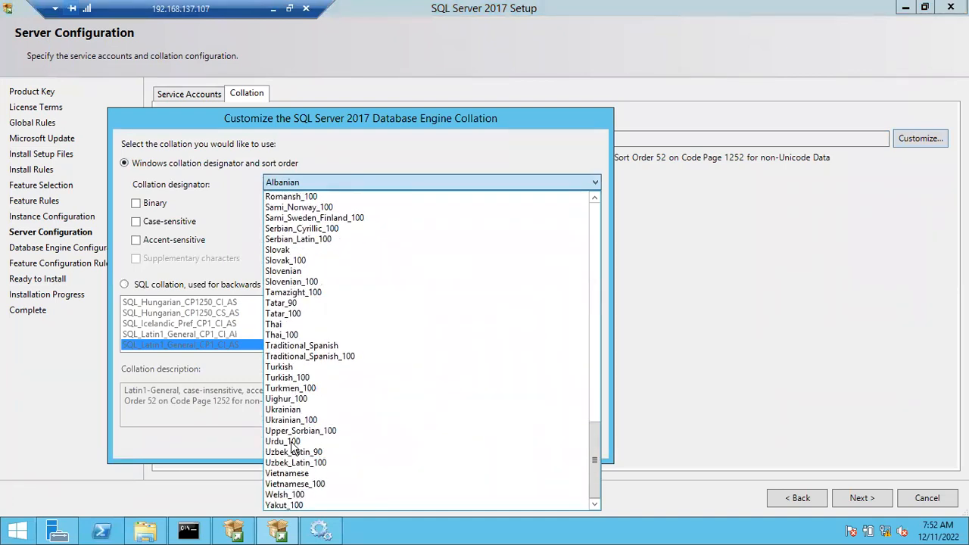
{"action": "scroll", "coordinate": [292, 447], "scroll_direction": "up", "scroll_amount": 14}
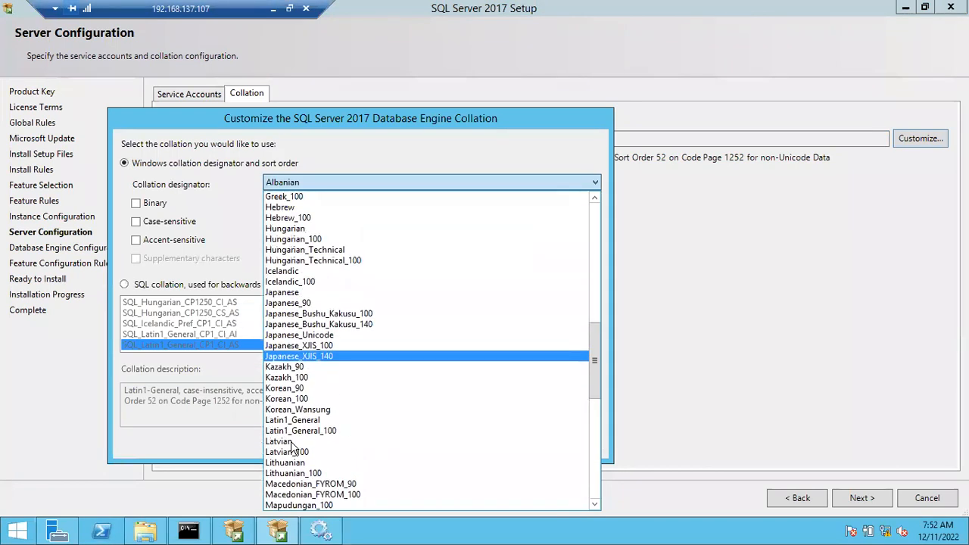
{"action": "scroll", "coordinate": [292, 447], "scroll_direction": "up", "scroll_amount": 5}
{"action": "scroll", "coordinate": [292, 448], "scroll_direction": "up", "scroll_amount": 11}
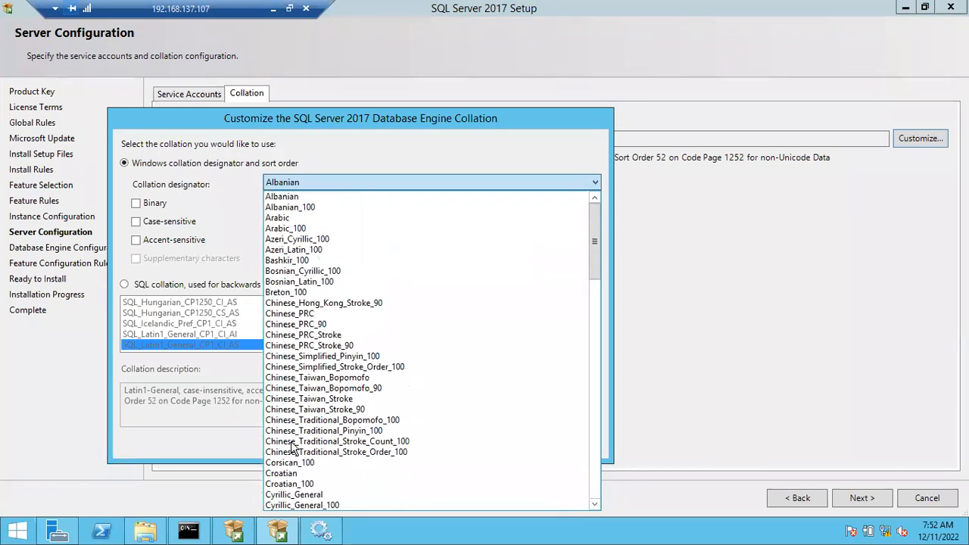
{"action": "scroll", "coordinate": [292, 448], "scroll_direction": "down", "scroll_amount": 20}
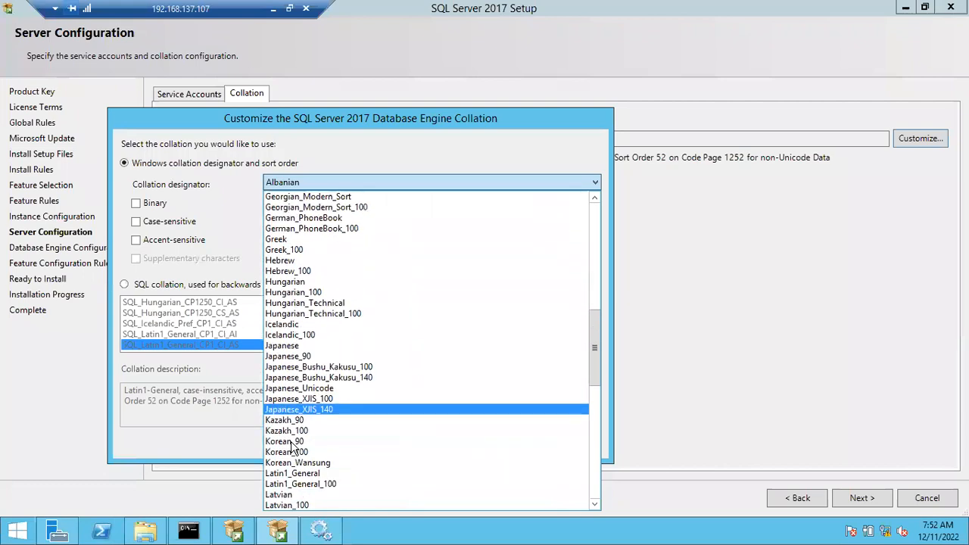
{"action": "scroll", "coordinate": [292, 448], "scroll_direction": "down", "scroll_amount": 5}
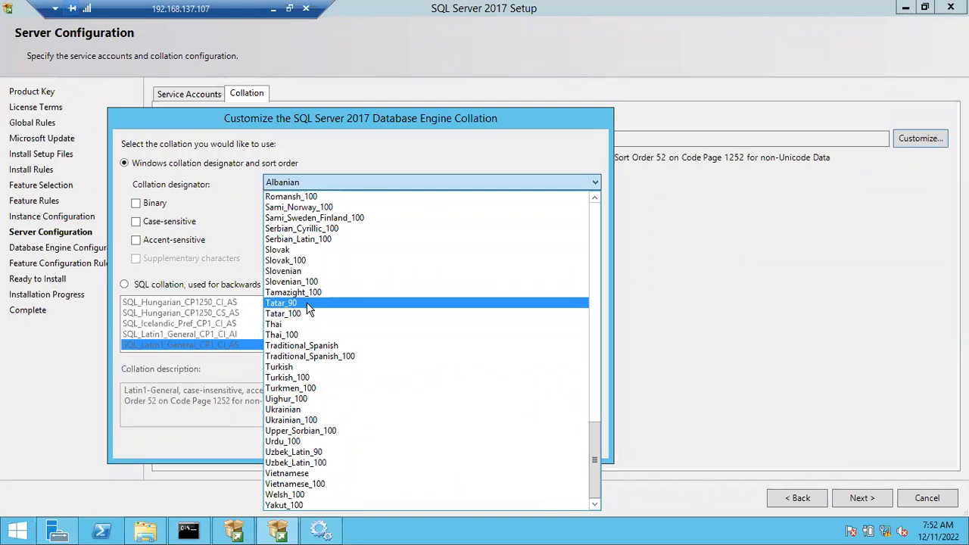
{"action": "left_click", "coordinate": [175, 205]}
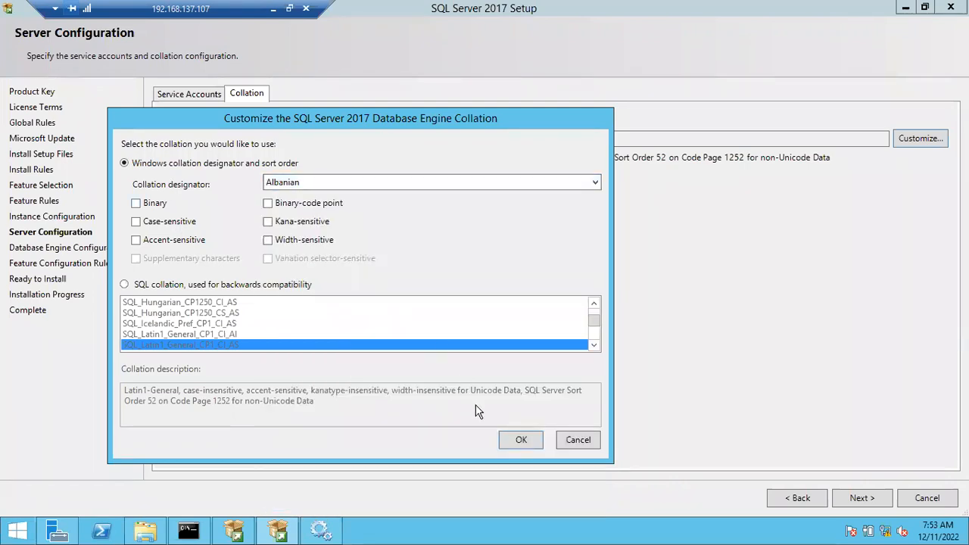
{"action": "left_click", "coordinate": [576, 438]}
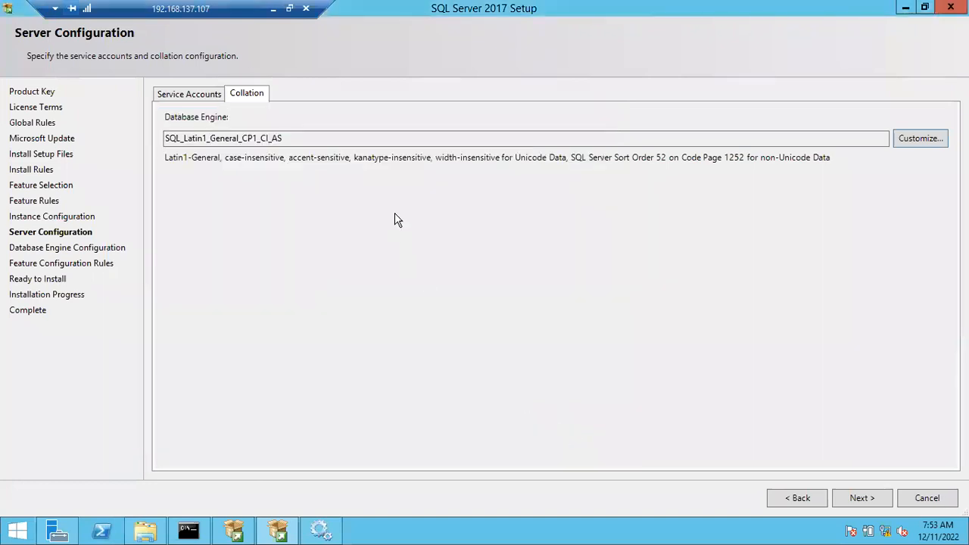
Keep the Database Engine collation SQL_Latin1_General_CP1_CI_AS and continue to the Database Engine Configuration page.
{"action": "left_click_drag", "start_coordinate": [283, 139], "coordinate": [158, 140]}
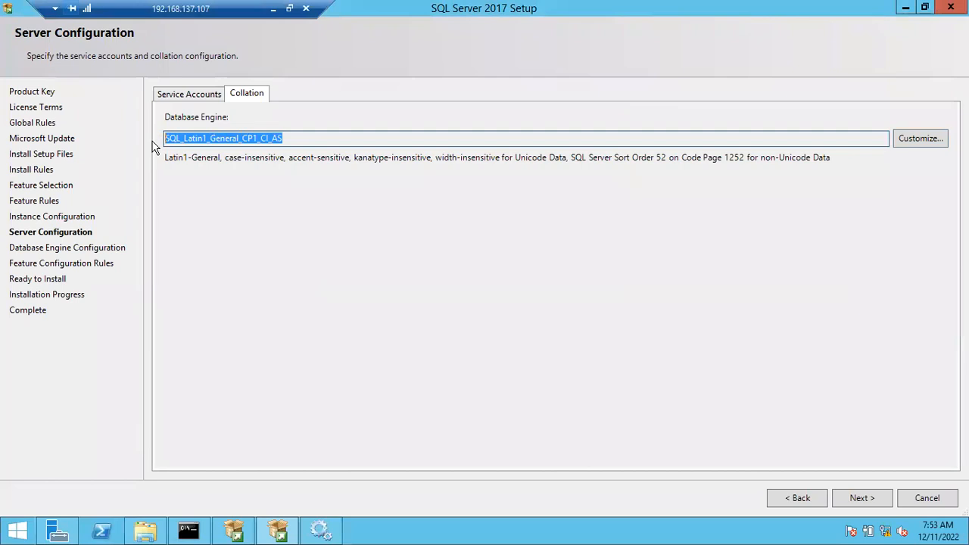
{"action": "left_click_drag", "start_coordinate": [203, 139], "coordinate": [296, 143]}
{"action": "left_click", "coordinate": [855, 499]}
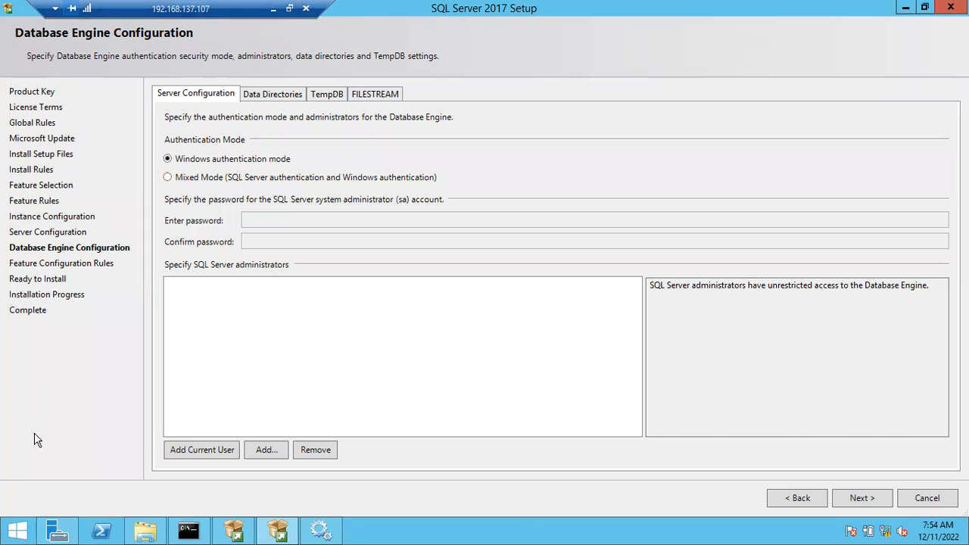
Check which Windows account is signed in to the remote server, and return to the setup wizard.
{"action": "left_click", "coordinate": [11, 530]}
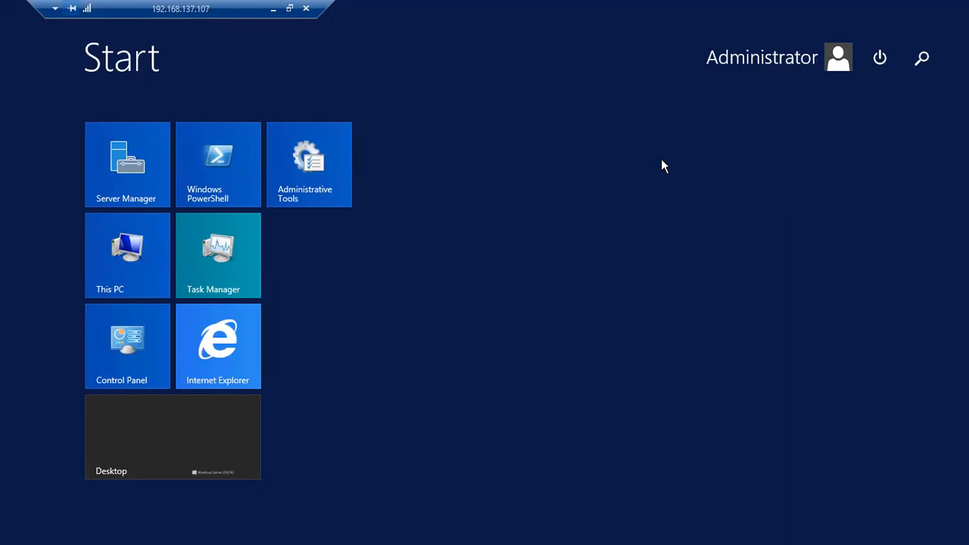
{"action": "key", "text": "super"}
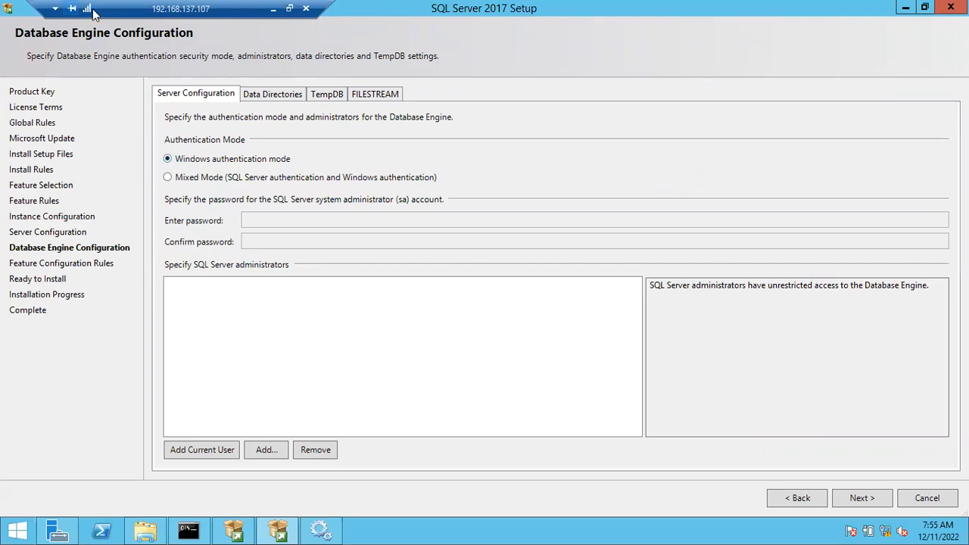
Switch to SQL Server Management Studio on the local machine and review the Windows Authentication settings for a server connection without connecting.
{"action": "key", "text": "alt+Tab"}
{"action": "left_click", "coordinate": [647, 528]}
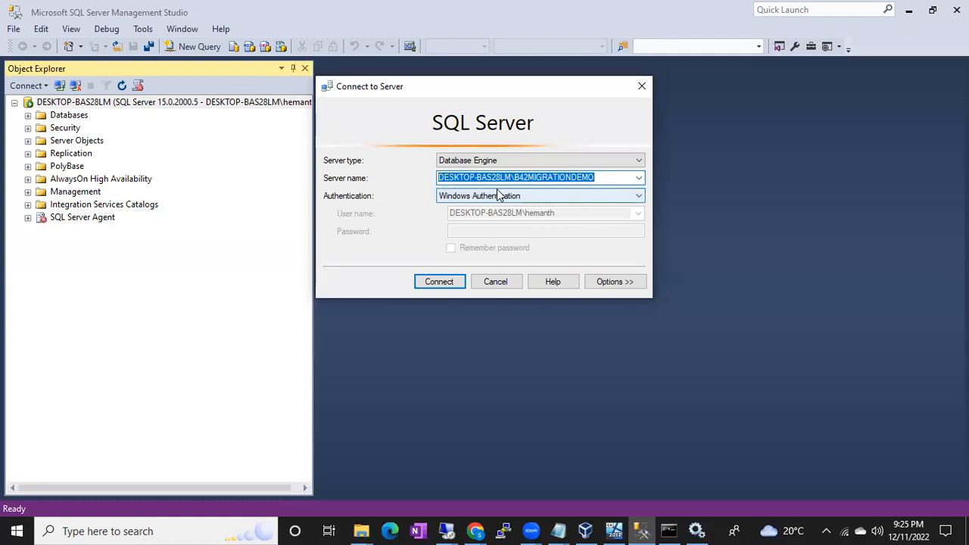
{"action": "left_click", "coordinate": [498, 195]}
{"action": "left_click", "coordinate": [498, 195]}
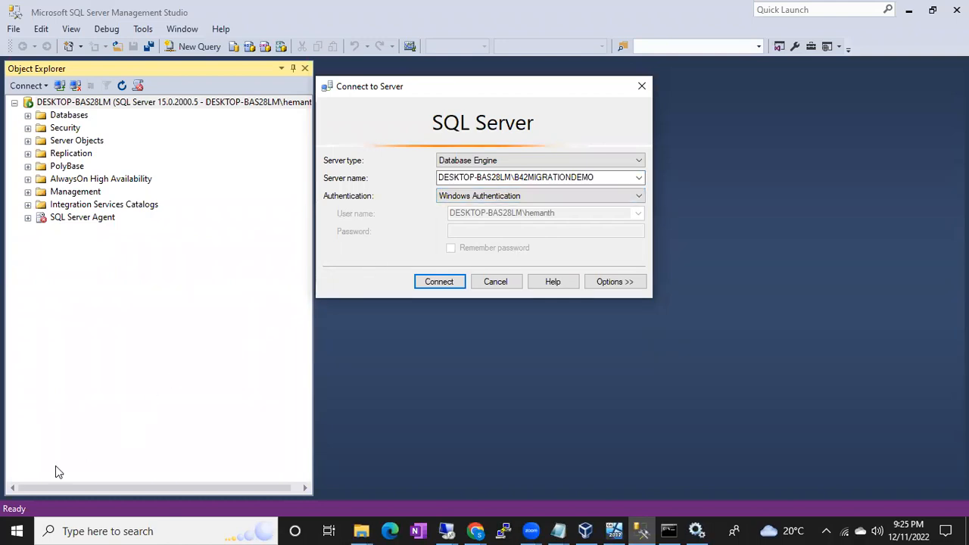
{"action": "left_click", "coordinate": [14, 529]}
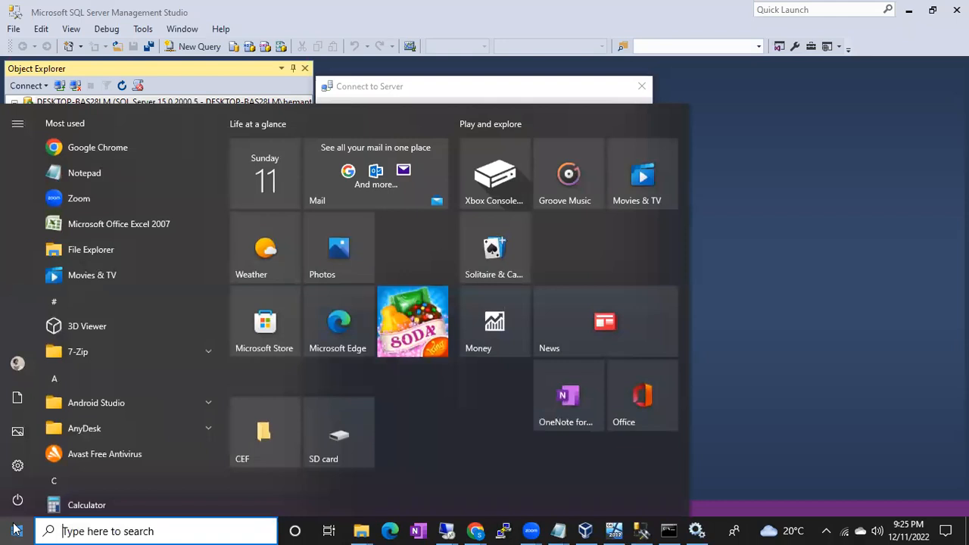
{"action": "left_click", "coordinate": [782, 365]}
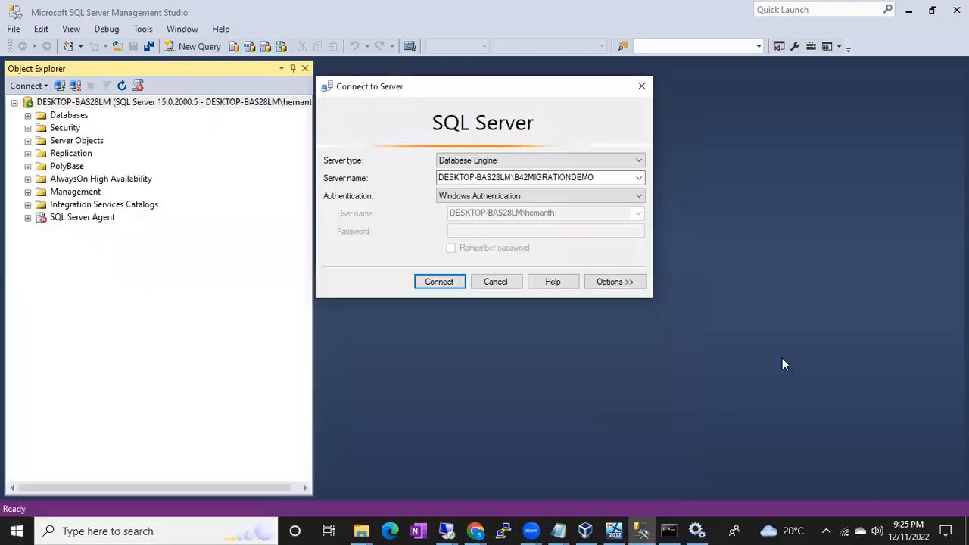
{"action": "left_click", "coordinate": [496, 282]}
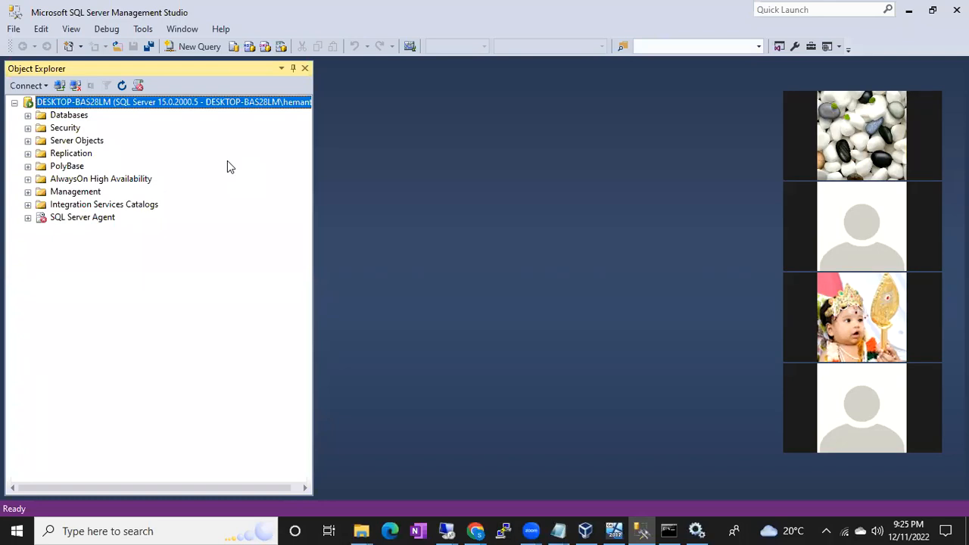
List the server's logins under Security and compare the local Windows login with the user name offered for a new connection.
{"action": "left_click", "coordinate": [28, 128]}
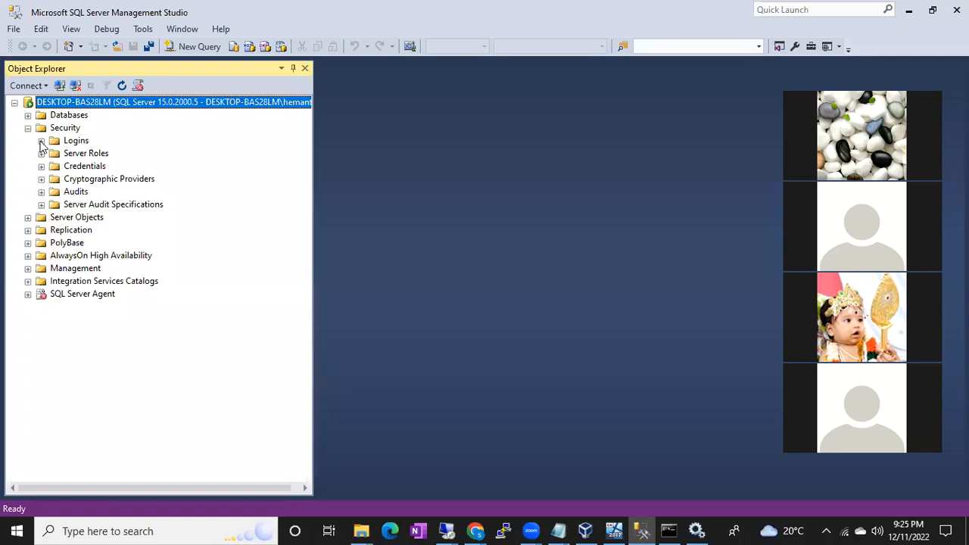
{"action": "left_click", "coordinate": [41, 141]}
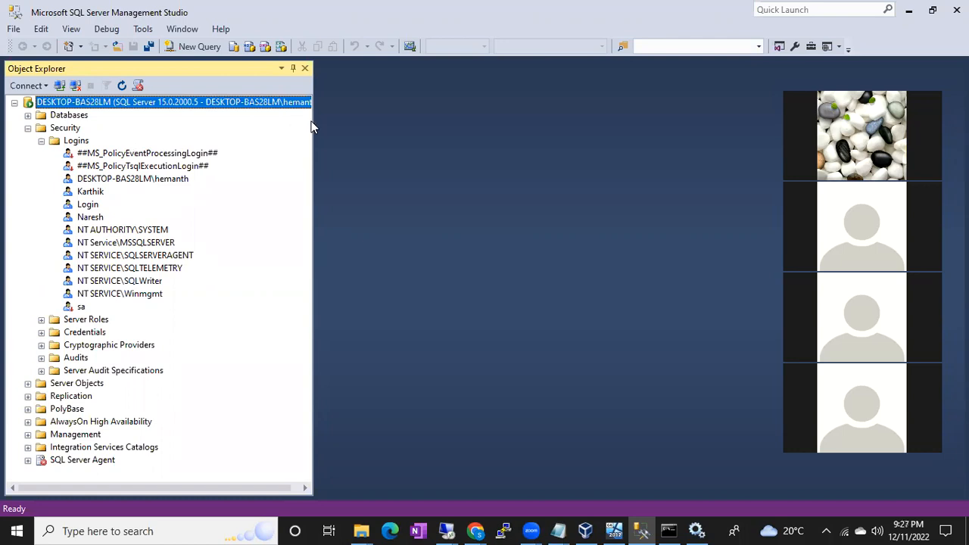
{"action": "left_click", "coordinate": [55, 85]}
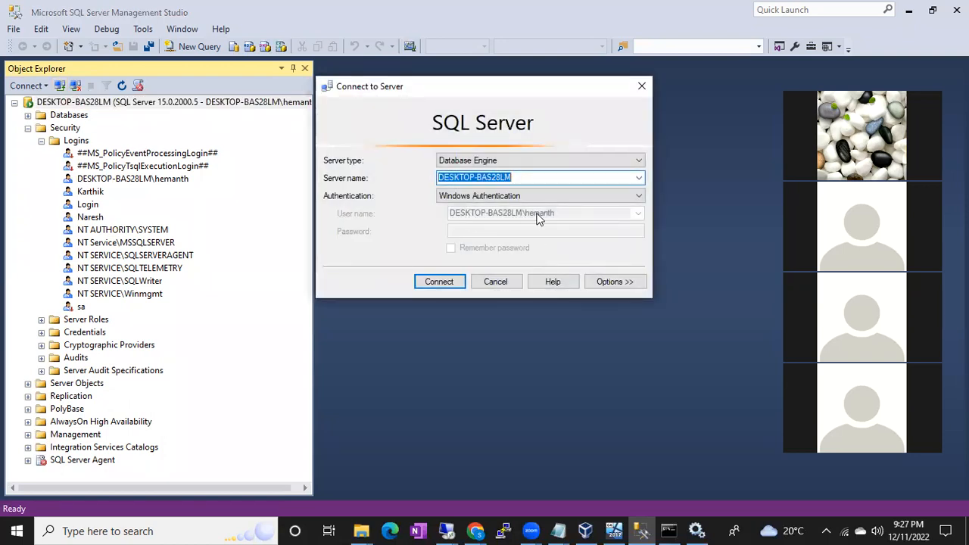
{"action": "left_click", "coordinate": [496, 282]}
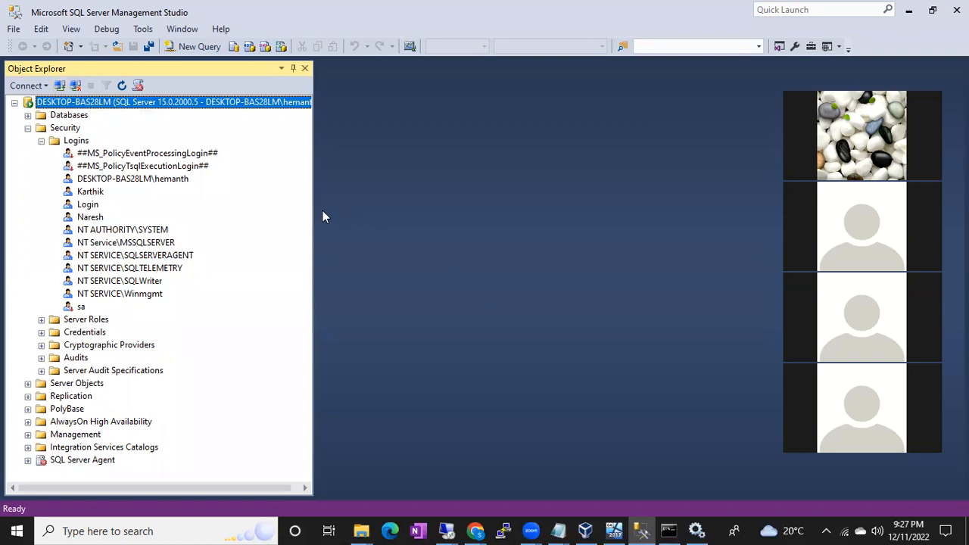
{"action": "left_click", "coordinate": [145, 180]}
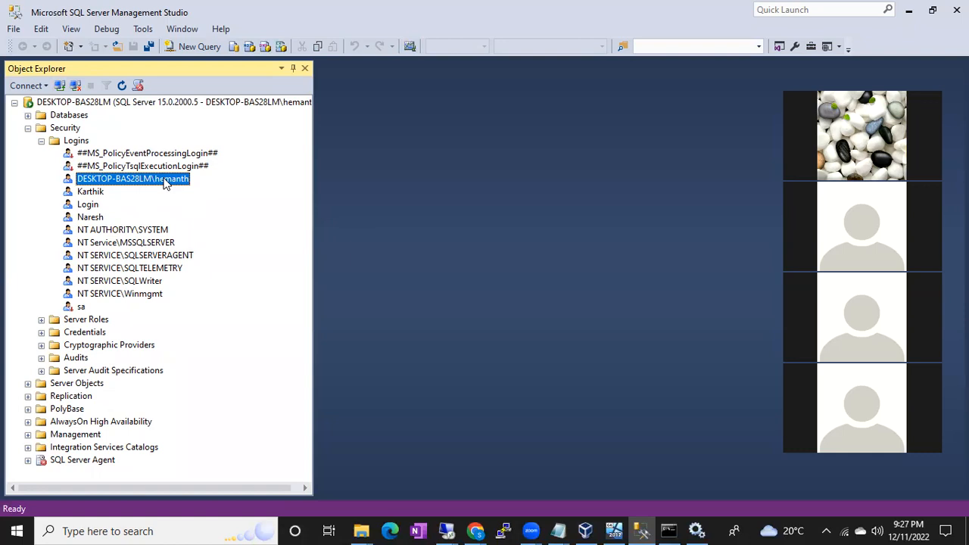
{"action": "left_click", "coordinate": [59, 85]}
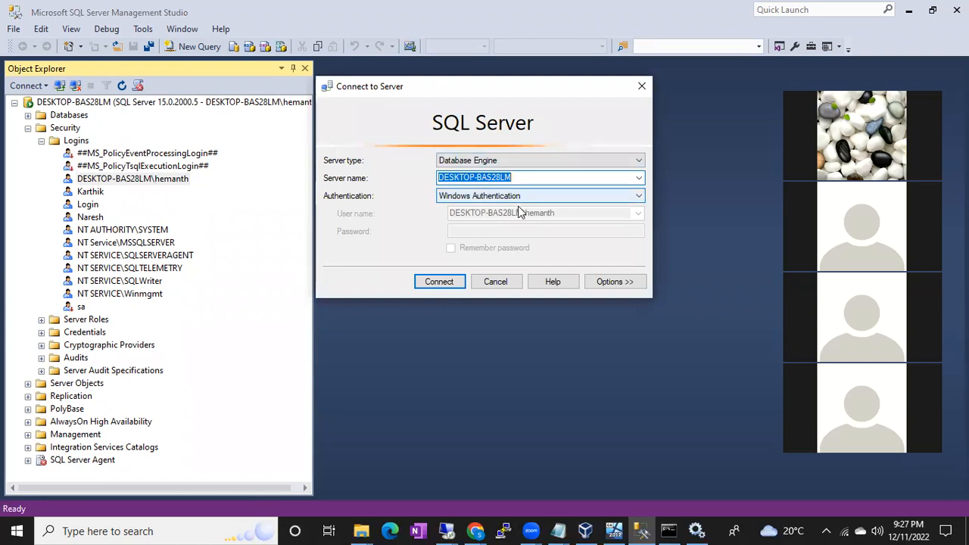
{"action": "left_click", "coordinate": [498, 281]}
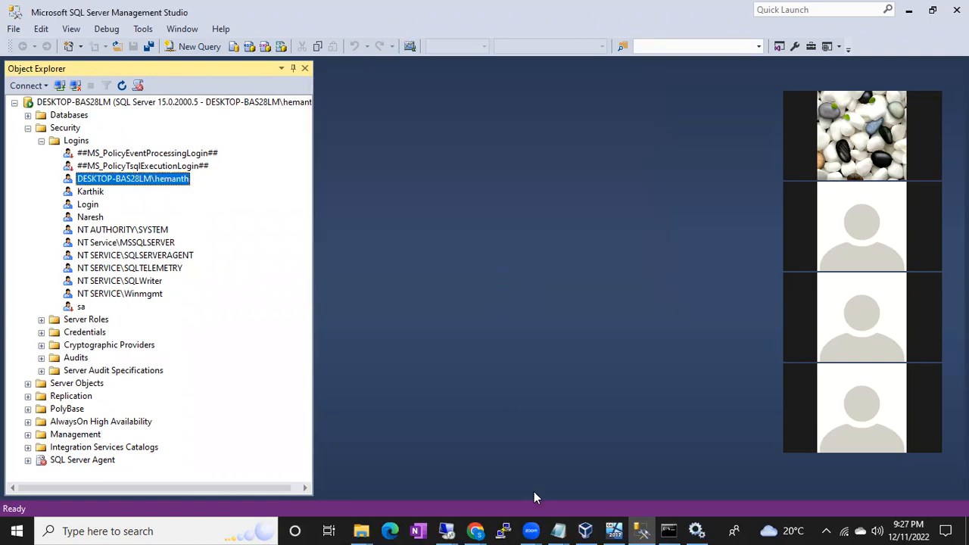
Switch back to SQL Server 2017 Setup on the remote server, choose Mixed Mode authentication, and add the current user as SQL Server administrator.
{"action": "left_click", "coordinate": [448, 530]}
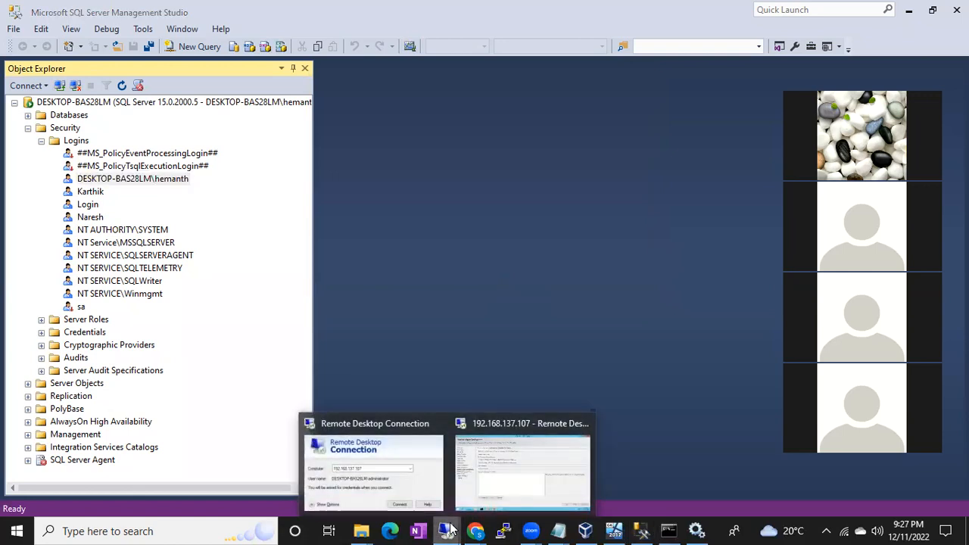
{"action": "left_click", "coordinate": [498, 478]}
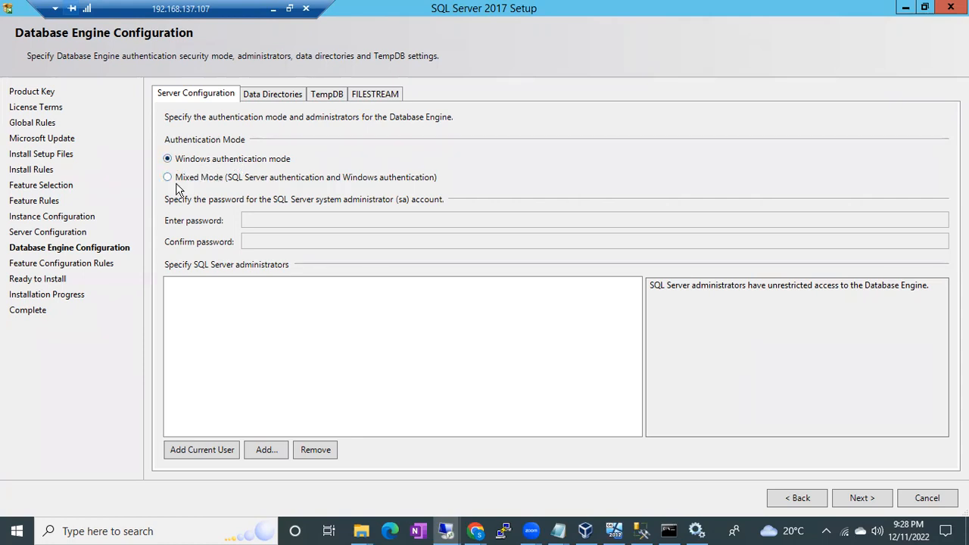
{"action": "left_click", "coordinate": [182, 180]}
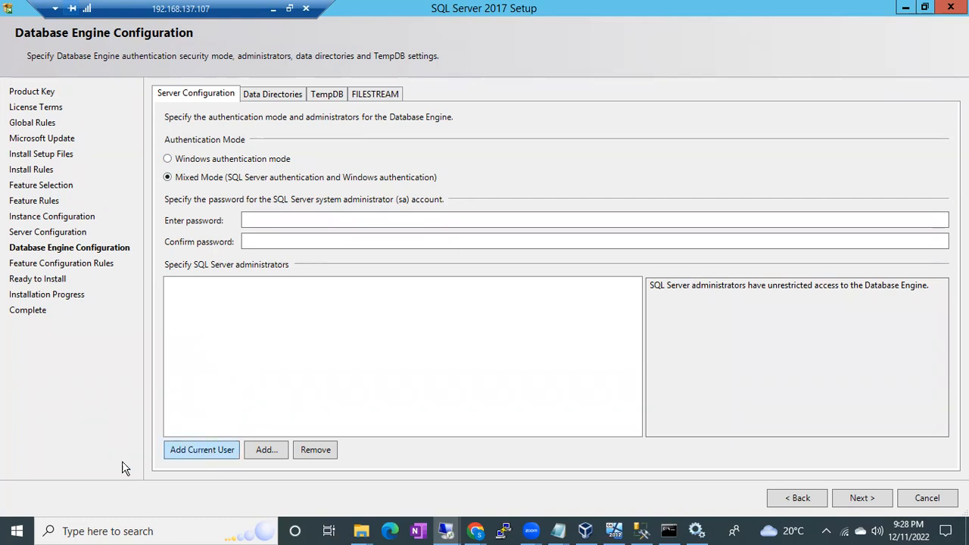
Compare the account signed in to the remote server with the added SQL Server administrator.
{"action": "left_click", "coordinate": [21, 530]}
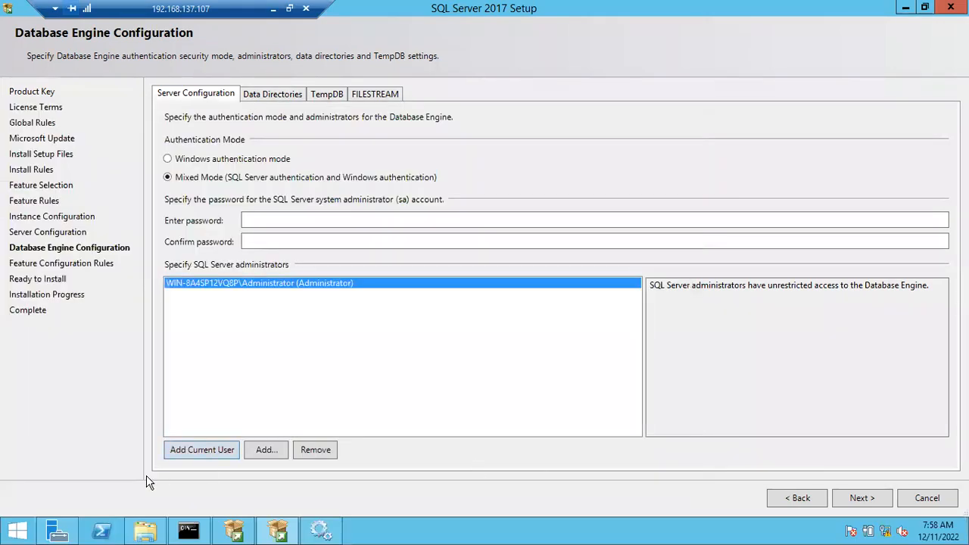
{"action": "left_click", "coordinate": [18, 531]}
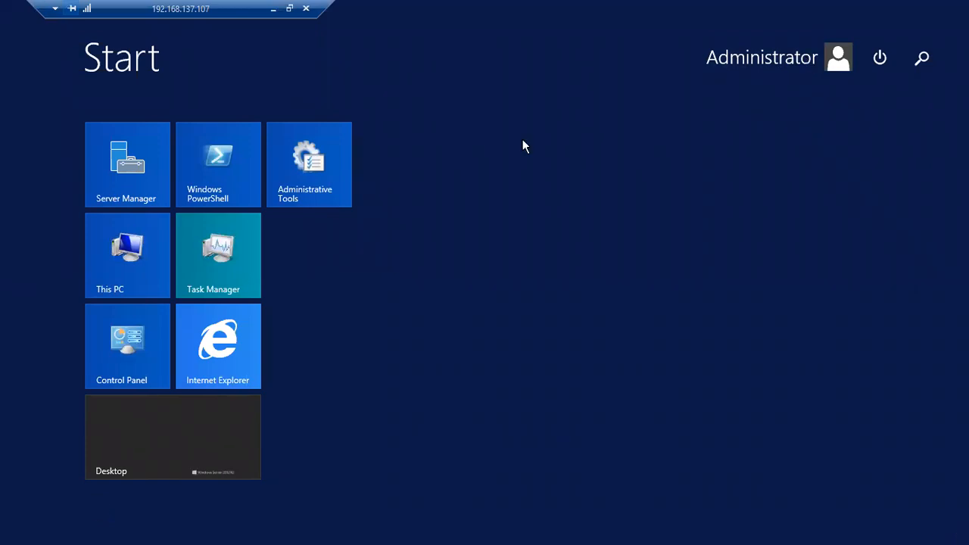
{"action": "left_click", "coordinate": [494, 203]}
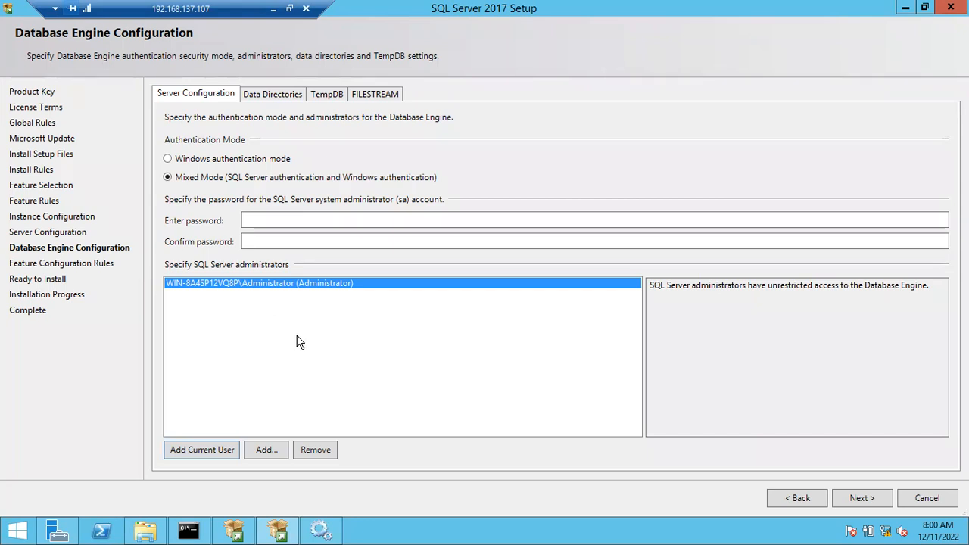
Start entering the sa account password for Mixed Mode authentication and clear the password field.
{"action": "left_click", "coordinate": [265, 94]}
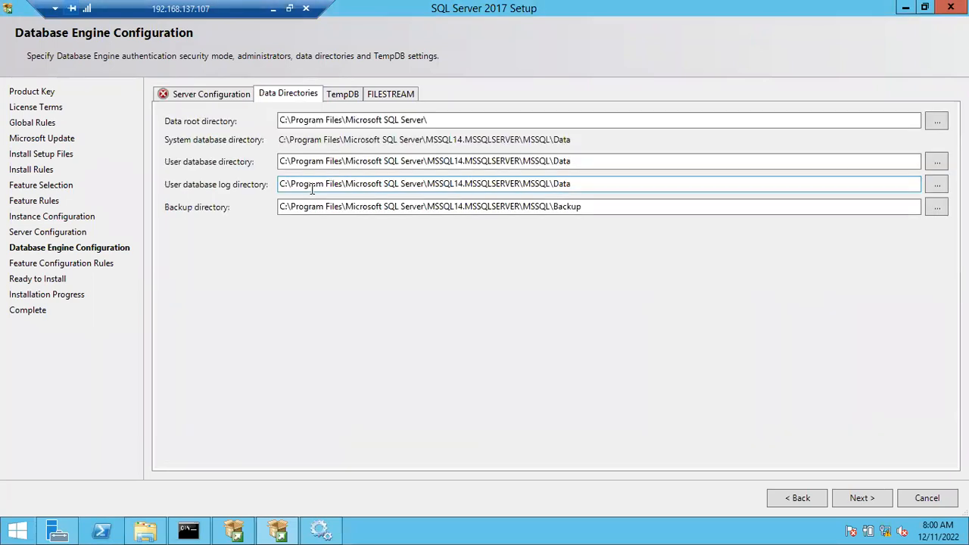
{"action": "left_click", "coordinate": [206, 93]}
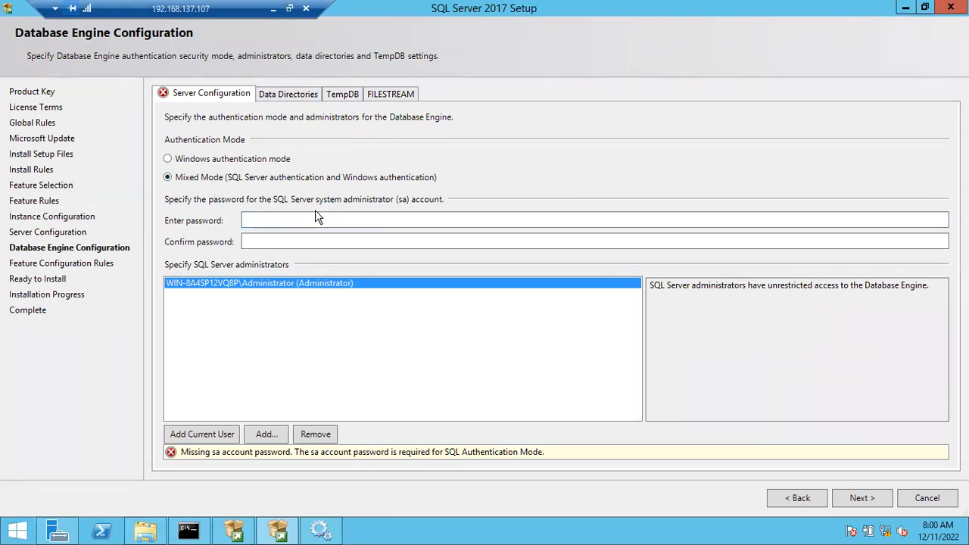
{"action": "left_click", "coordinate": [284, 217]}
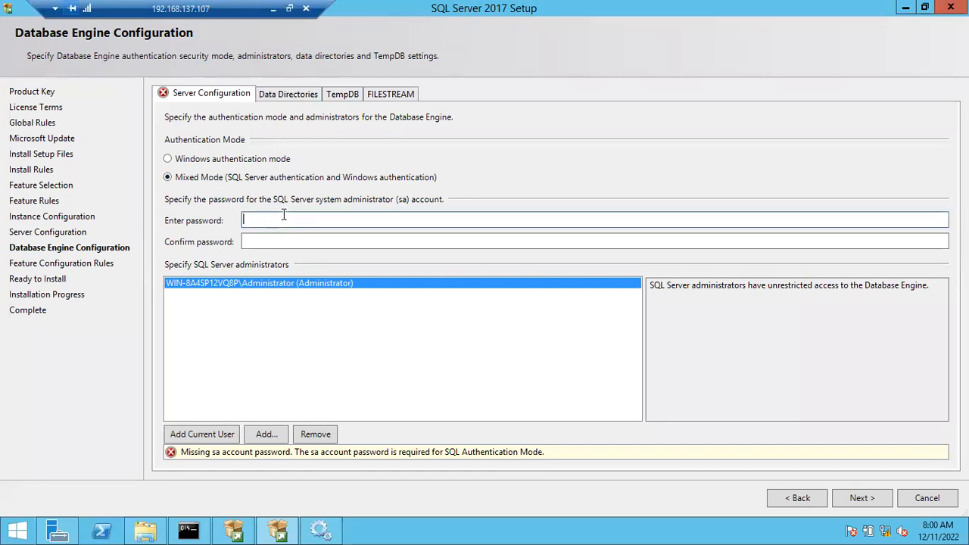
{"action": "type", "text": "•••••"}
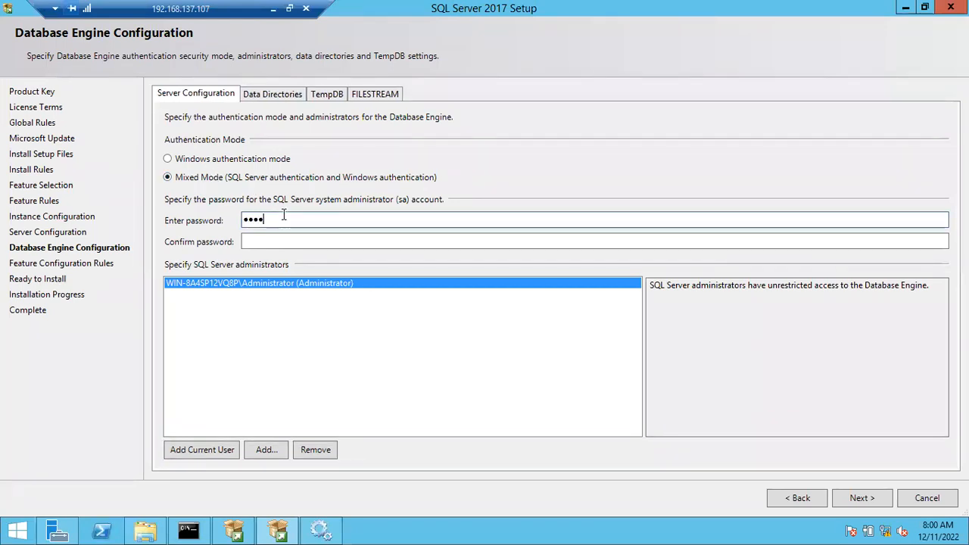
{"action": "key", "text": "BackSpace"}
{"action": "key", "text": "BackSpace"}
{"action": "key", "text": "BackSpace"}
{"action": "key", "text": "BackSpace"}
{"action": "key", "text": "BackSpace"}
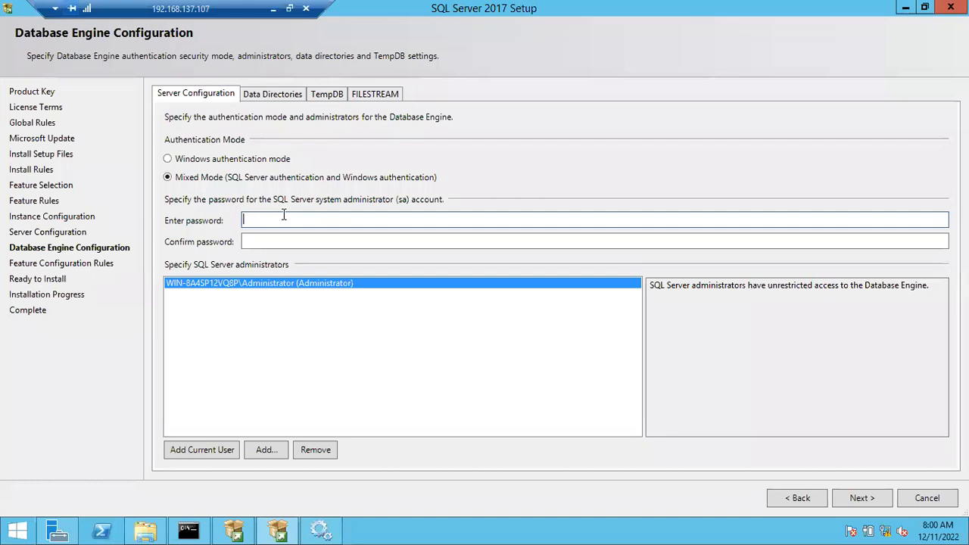
Set the authentication mode to Windows authentication and review the default data directories against the drives available on the server.
{"action": "left_click", "coordinate": [189, 163]}
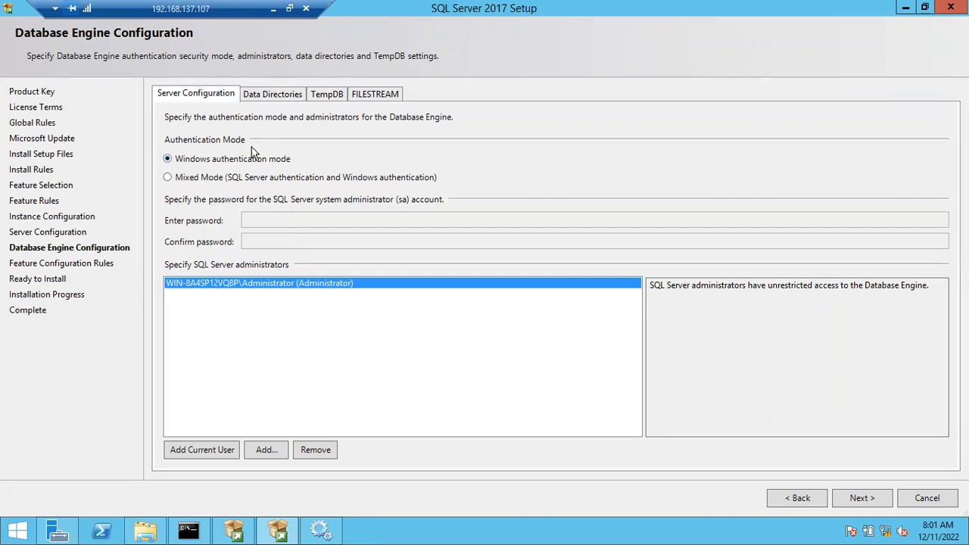
{"action": "left_click", "coordinate": [255, 96]}
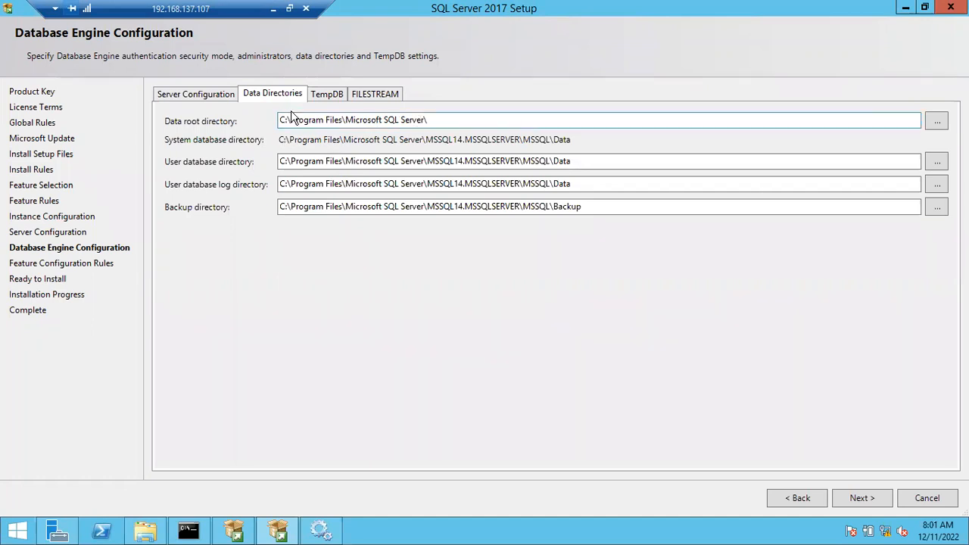
{"action": "left_click", "coordinate": [144, 530]}
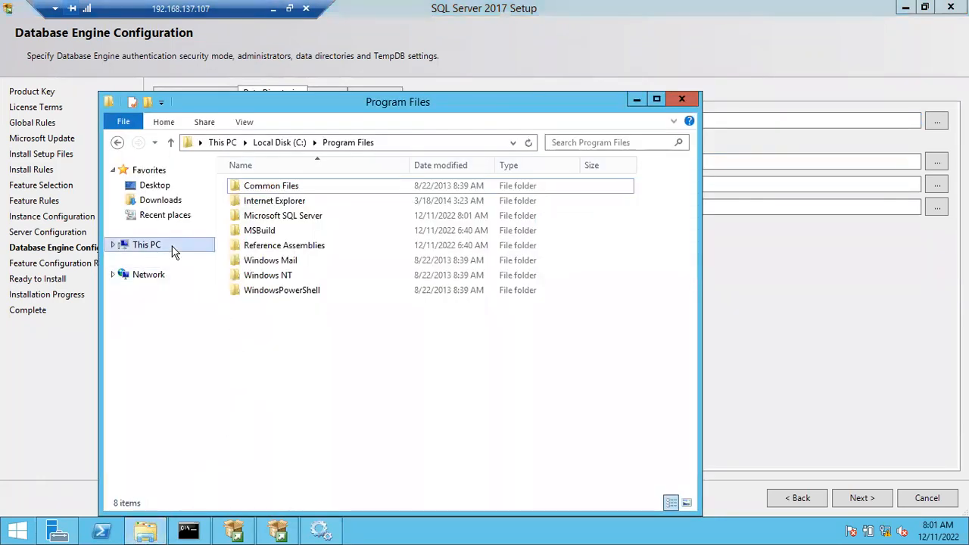
{"action": "left_click", "coordinate": [151, 244]}
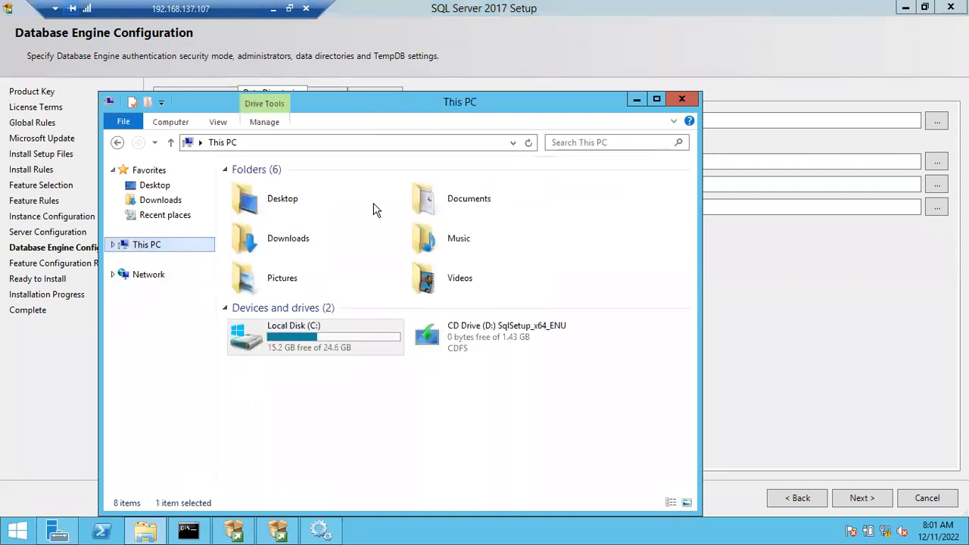
{"action": "left_click", "coordinate": [636, 101]}
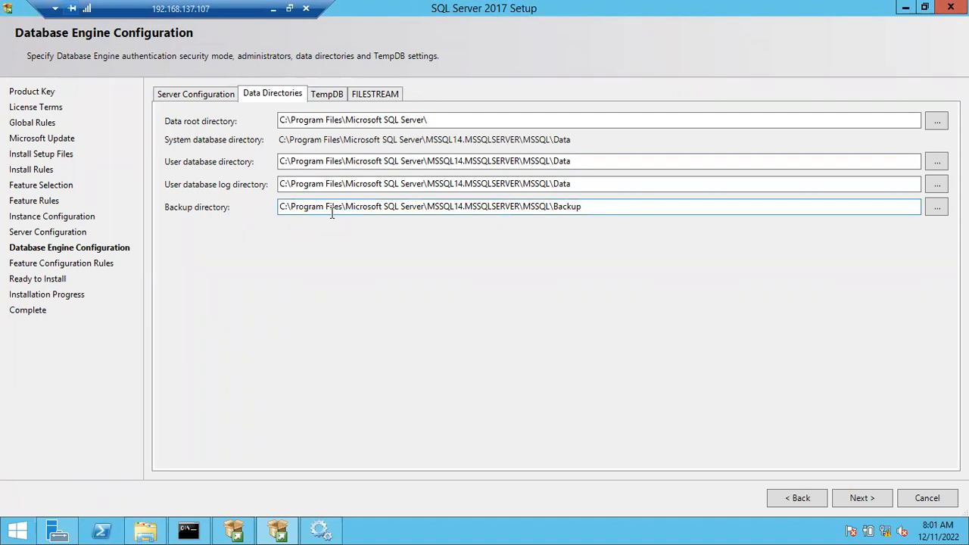
{"action": "left_click", "coordinate": [283, 162]}
{"action": "left_click_drag", "start_coordinate": [271, 163], "coordinate": [267, 168]}
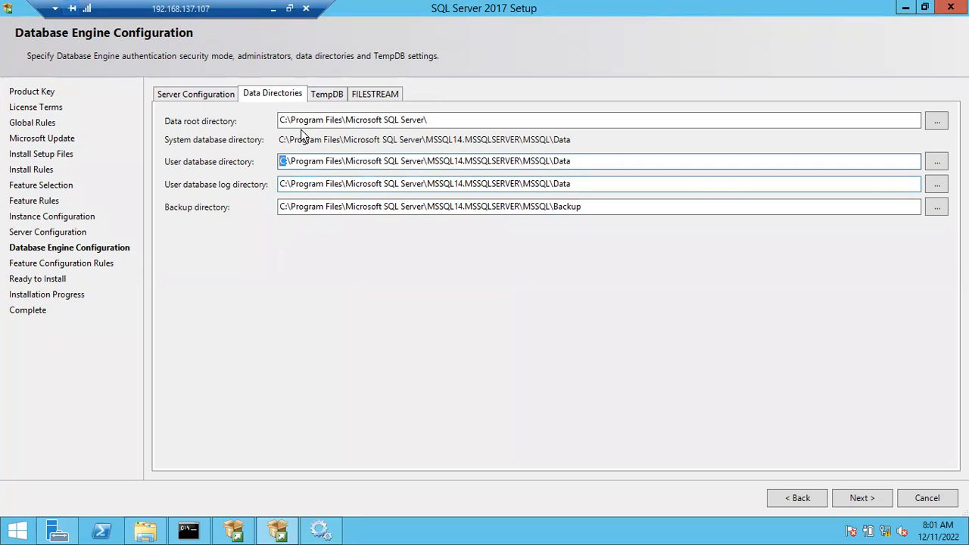
Review the TempDB and FILESTREAM settings, keep the defaults, and proceed to the Ready to Install summary.
{"action": "left_click", "coordinate": [321, 93]}
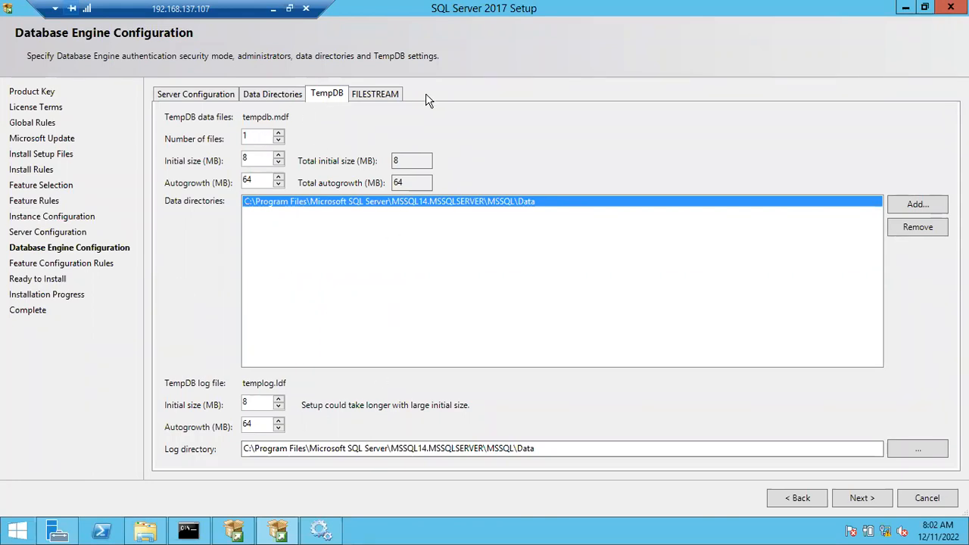
{"action": "left_click", "coordinate": [381, 94]}
{"action": "left_click", "coordinate": [336, 95]}
{"action": "left_click", "coordinate": [386, 94]}
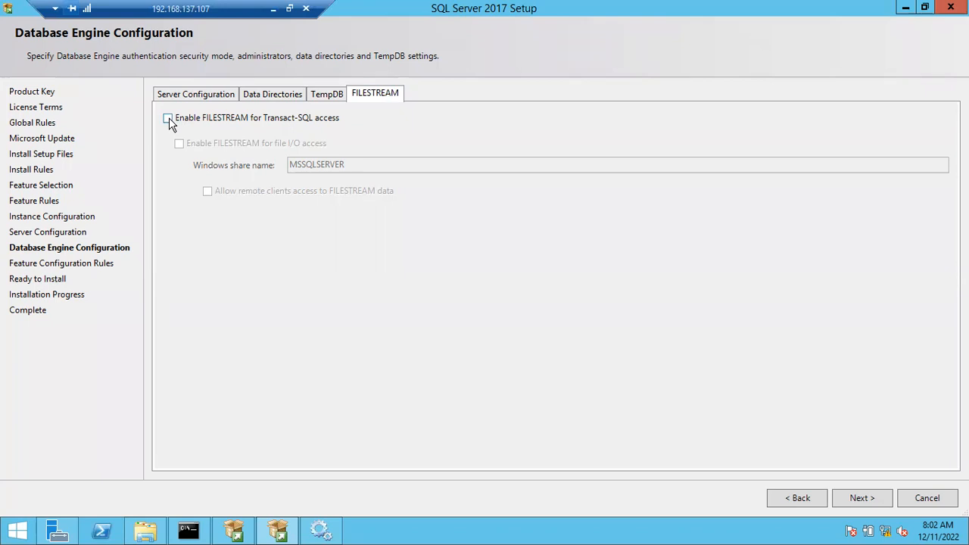
{"action": "left_click", "coordinate": [208, 92]}
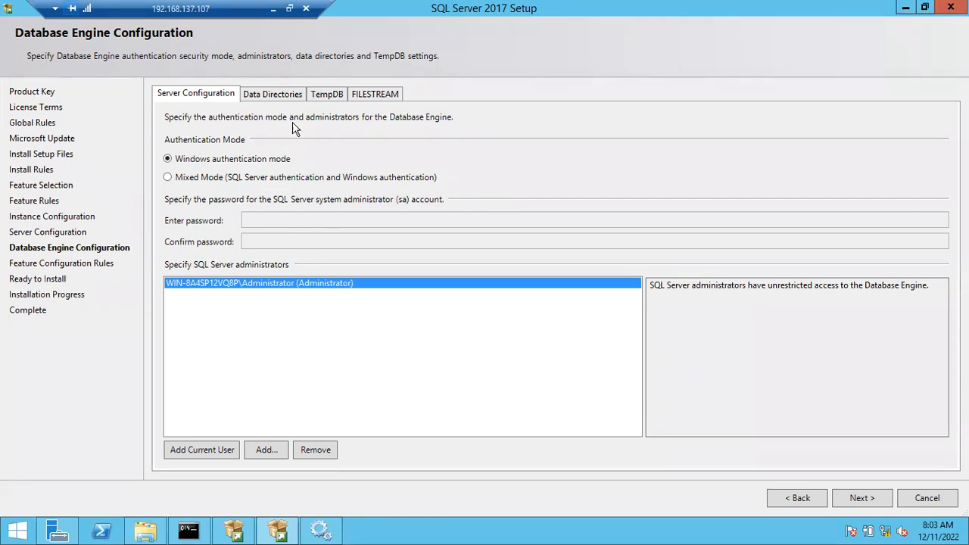
{"action": "left_click", "coordinate": [857, 504]}
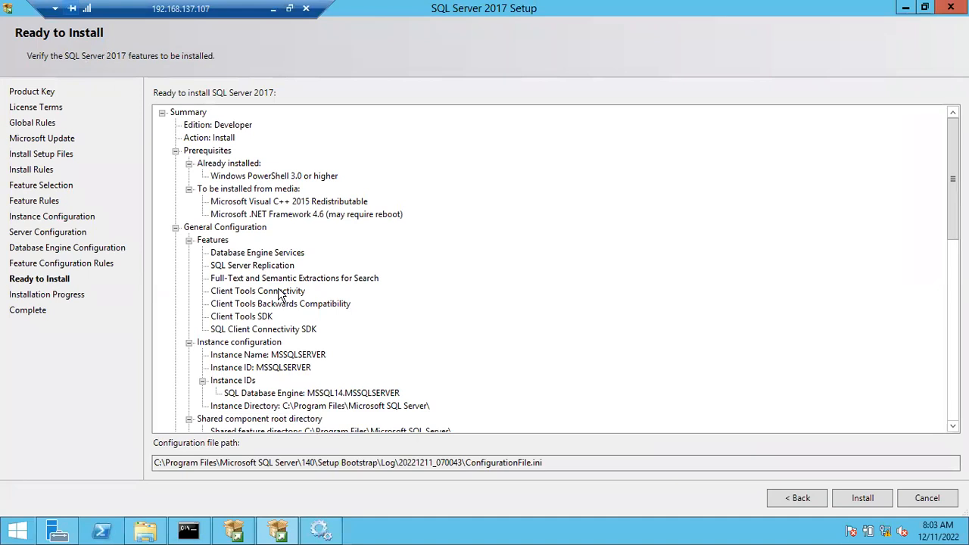
Examine the installation summary, including features, instance configuration, database directories, TempDB, collation, security mode and the configuration file path.
{"action": "left_click_drag", "start_coordinate": [953, 179], "coordinate": [946, 154]}
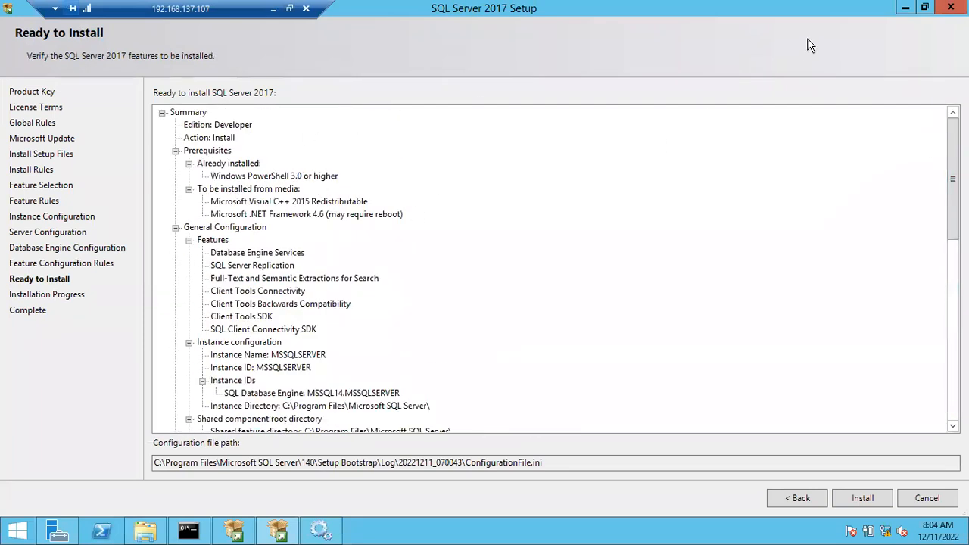
{"action": "left_click_drag", "start_coordinate": [798, 9], "coordinate": [771, 44]}
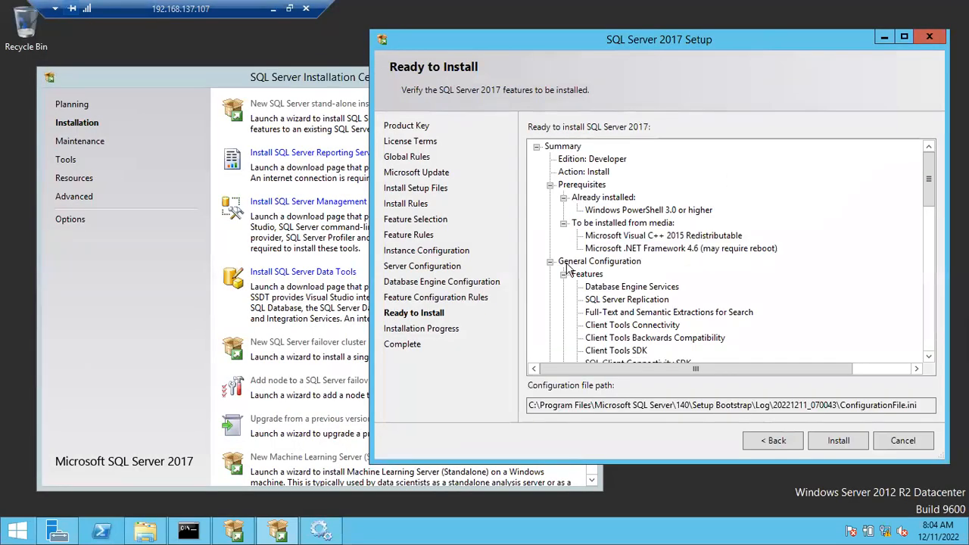
{"action": "left_click", "coordinate": [904, 37]}
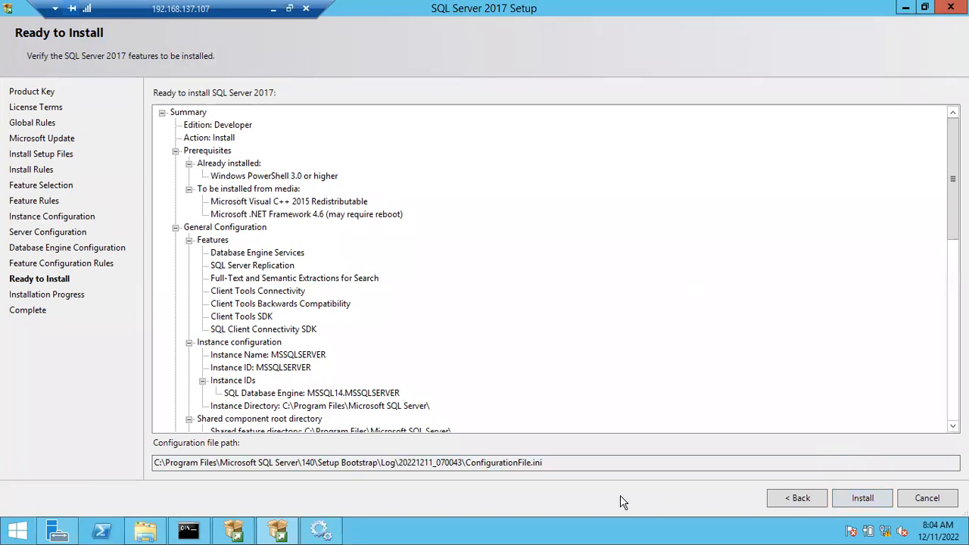
{"action": "left_click_drag", "start_coordinate": [549, 467], "coordinate": [458, 464]}
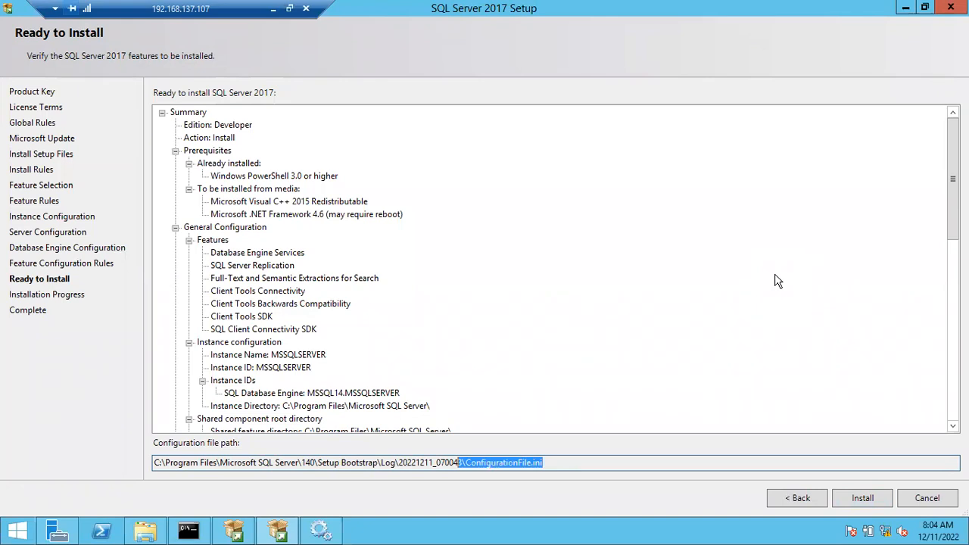
{"action": "left_click_drag", "start_coordinate": [953, 178], "coordinate": [952, 345]}
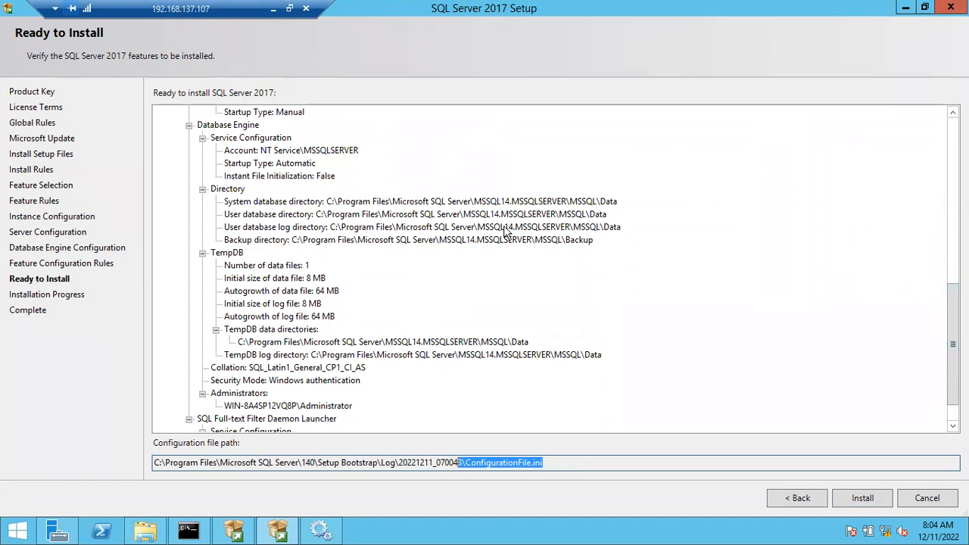
{"action": "double_click", "coordinate": [792, 21]}
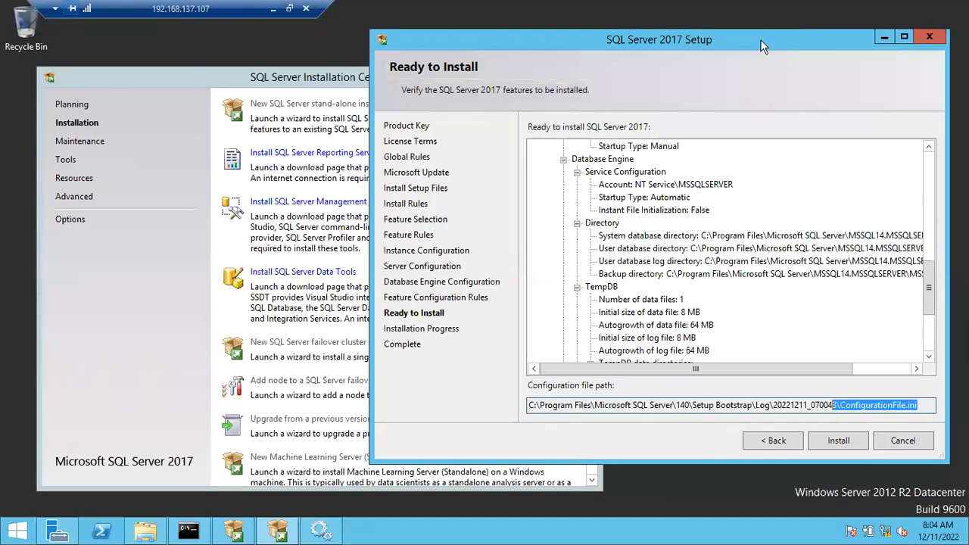
{"action": "left_click", "coordinate": [904, 36]}
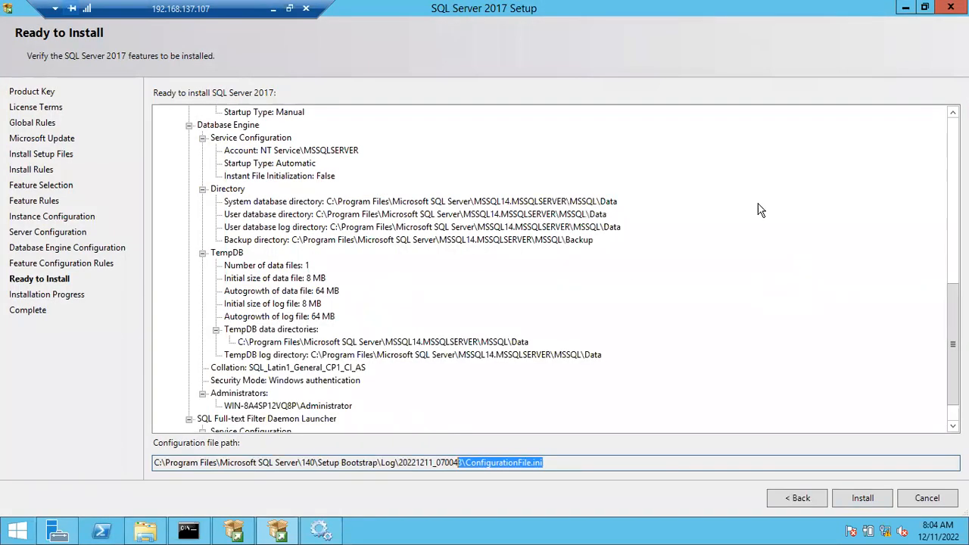
Highlight ConfigurationFile.ini in the configuration file path and start the SQL Server 2017 installation.
{"action": "left_click_drag", "start_coordinate": [554, 461], "coordinate": [395, 463]}
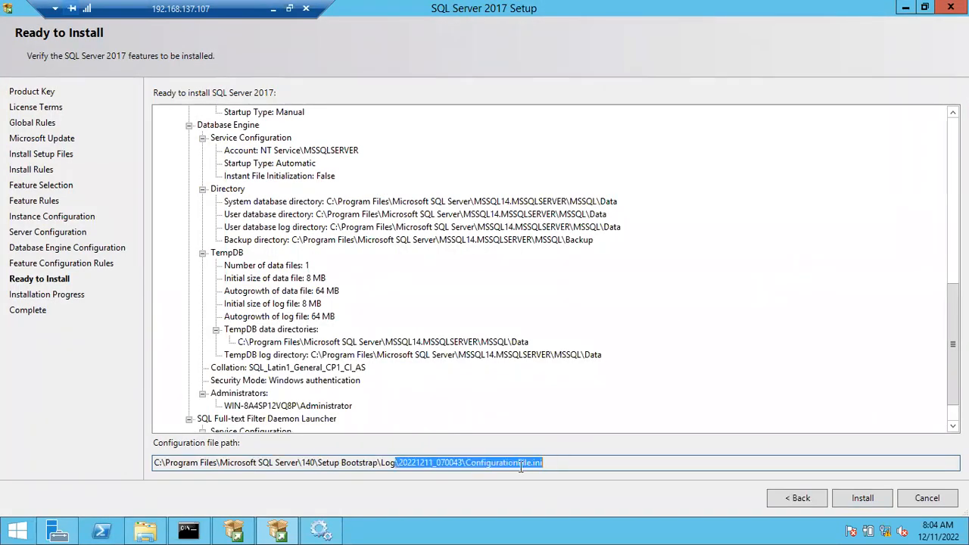
{"action": "left_click", "coordinate": [492, 464]}
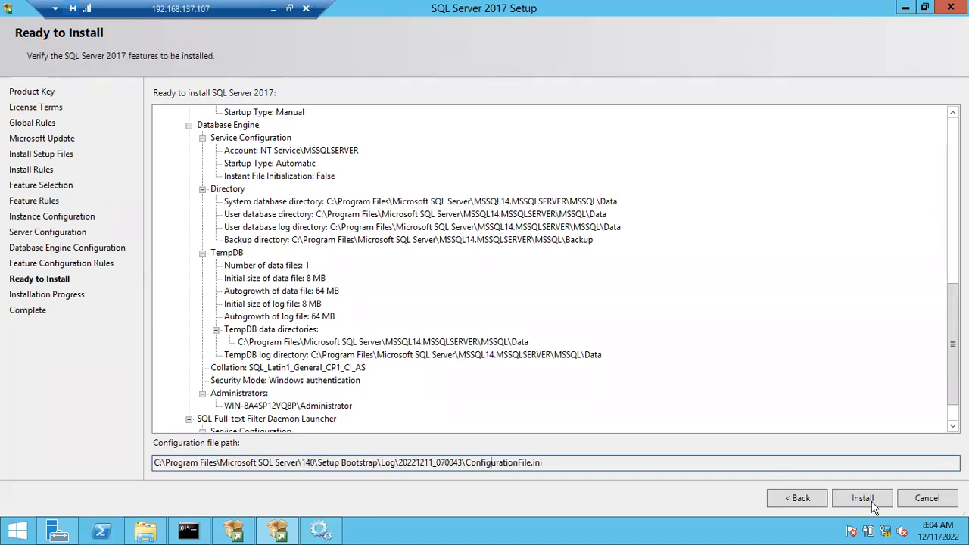
{"action": "left_click_drag", "start_coordinate": [544, 463], "coordinate": [468, 462]}
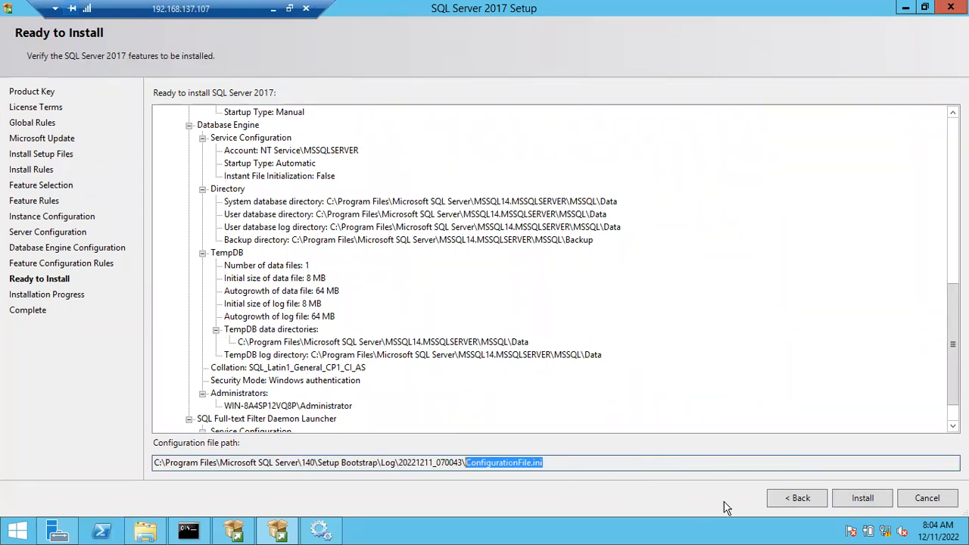
{"action": "left_click", "coordinate": [848, 502]}
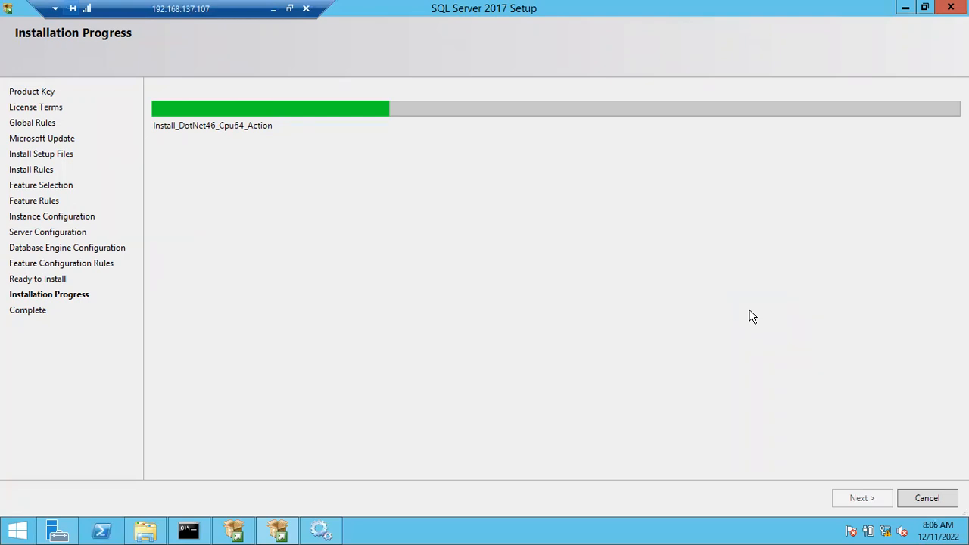
{"action": "key", "text": "XF86AudioLowerVolume"}
{"action": "key", "text": "XF86AudioLowerVolume"}
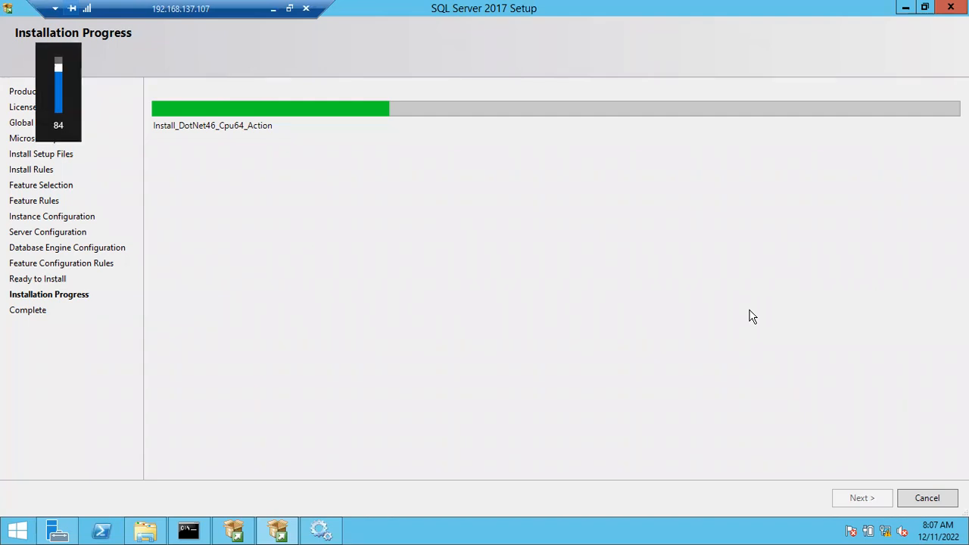
{"action": "key", "text": "XF86AudioRaiseVolume"}
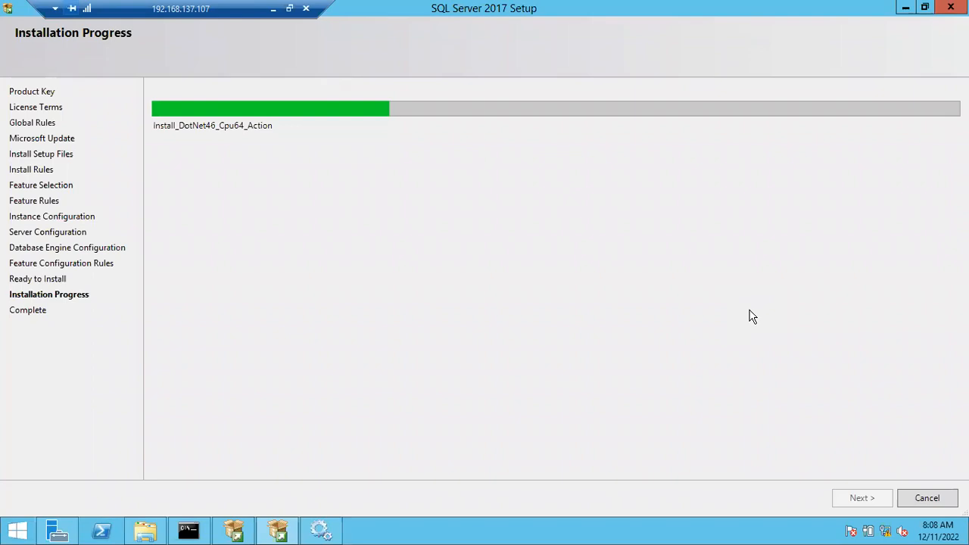
Switch to the local machine to check the current time, and return to the 192.168.137.107 remote session to check the installation progress.
{"action": "left_click", "coordinate": [274, 9]}
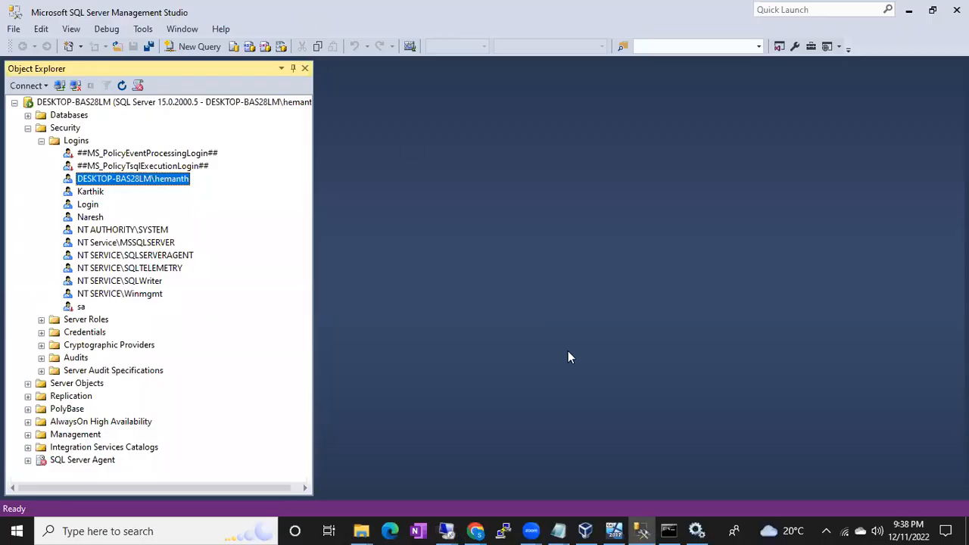
{"action": "left_click", "coordinate": [902, 524]}
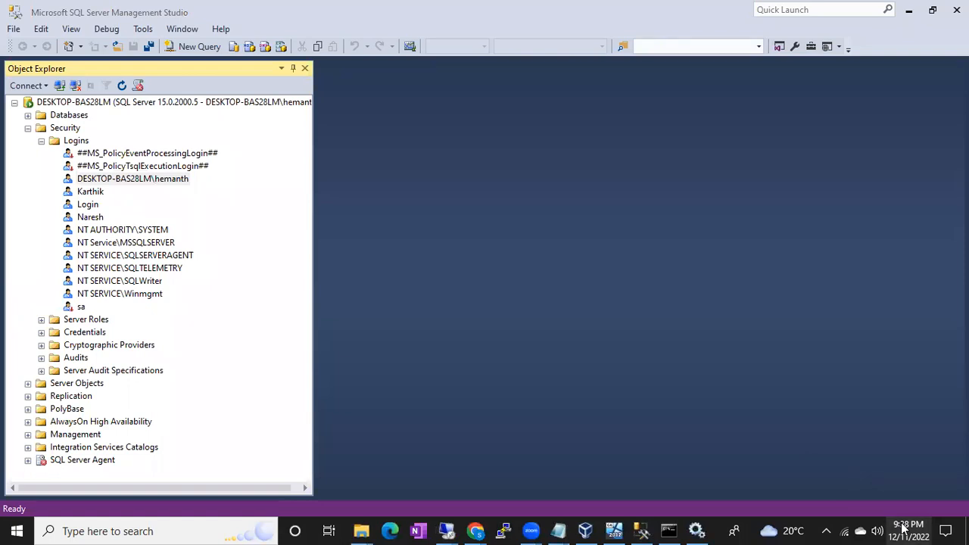
{"action": "left_click", "coordinate": [902, 528]}
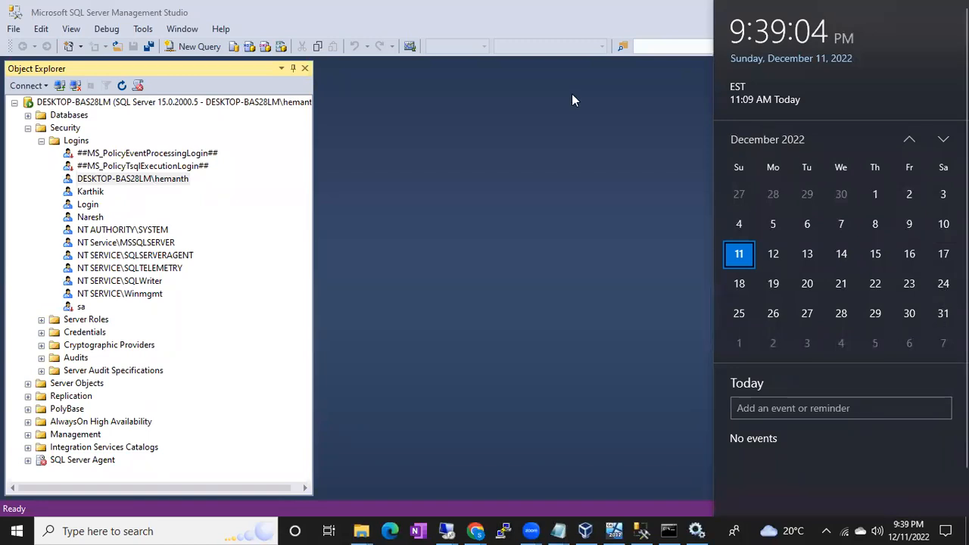
{"action": "left_click", "coordinate": [452, 31]}
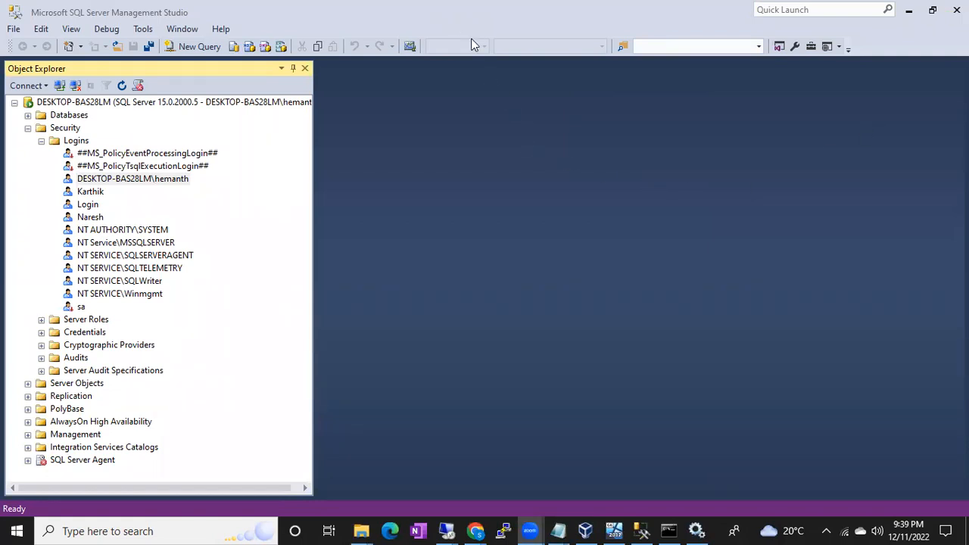
{"action": "left_click", "coordinate": [908, 530]}
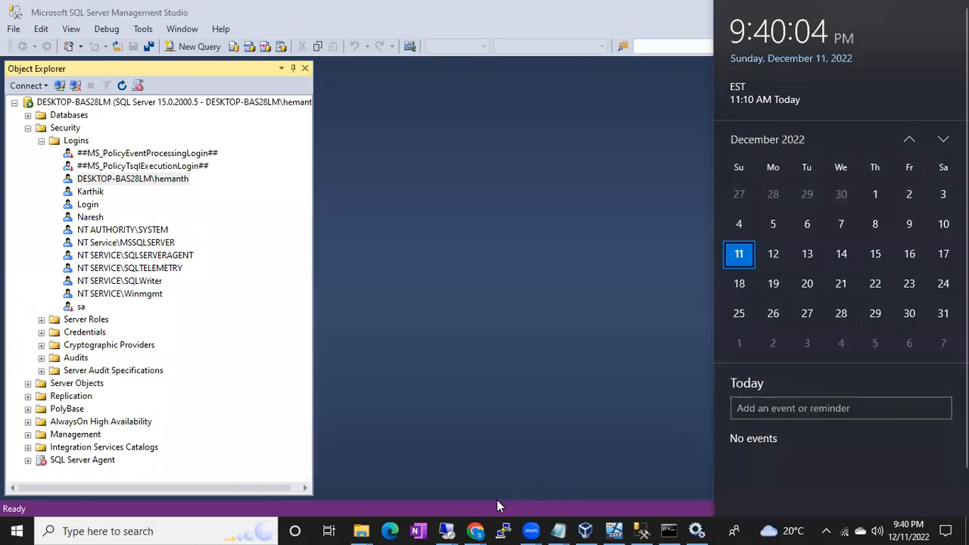
{"action": "left_click", "coordinate": [447, 531]}
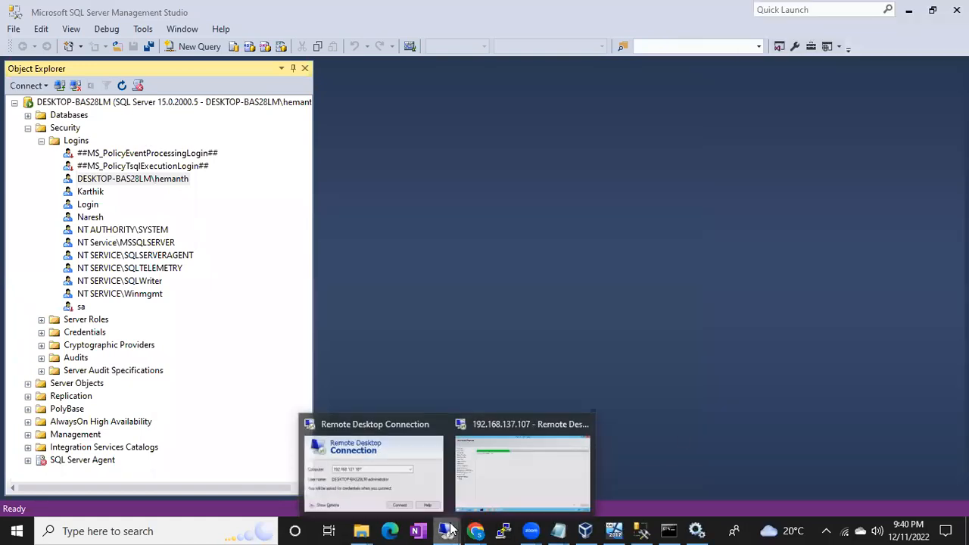
{"action": "left_click", "coordinate": [503, 474]}
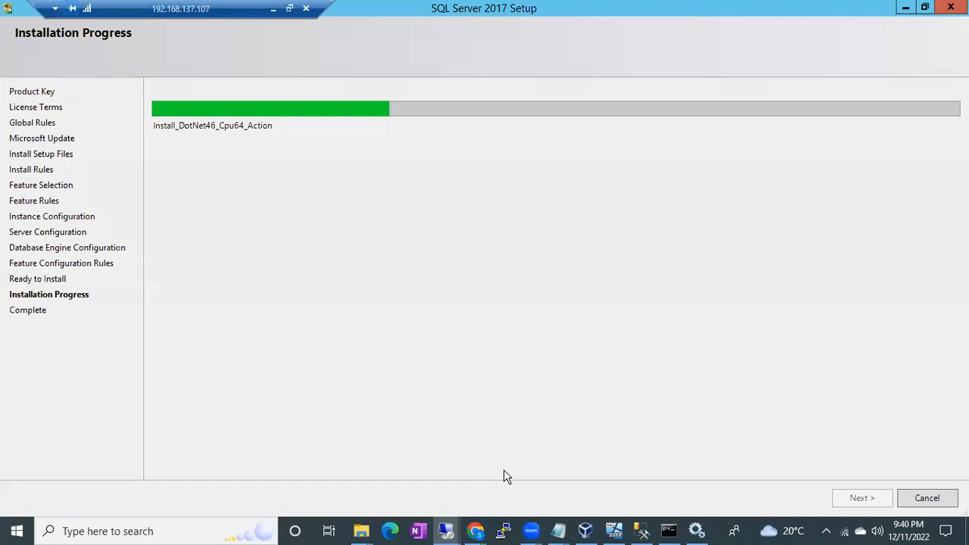
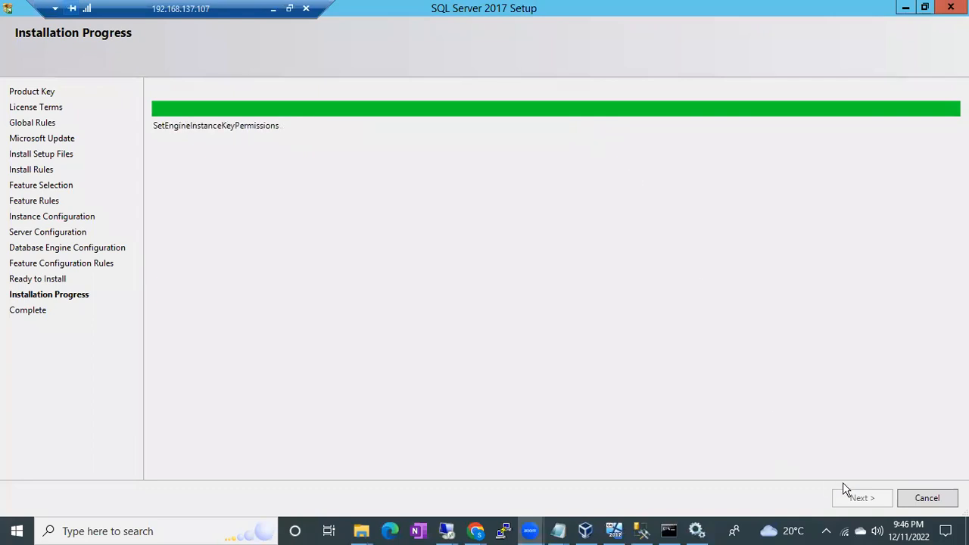
Check the current time and date in the local machine's clock and calendar flyout while the installation runs, and close it.
{"action": "left_click", "coordinate": [915, 528]}
{"action": "left_click", "coordinate": [915, 528]}
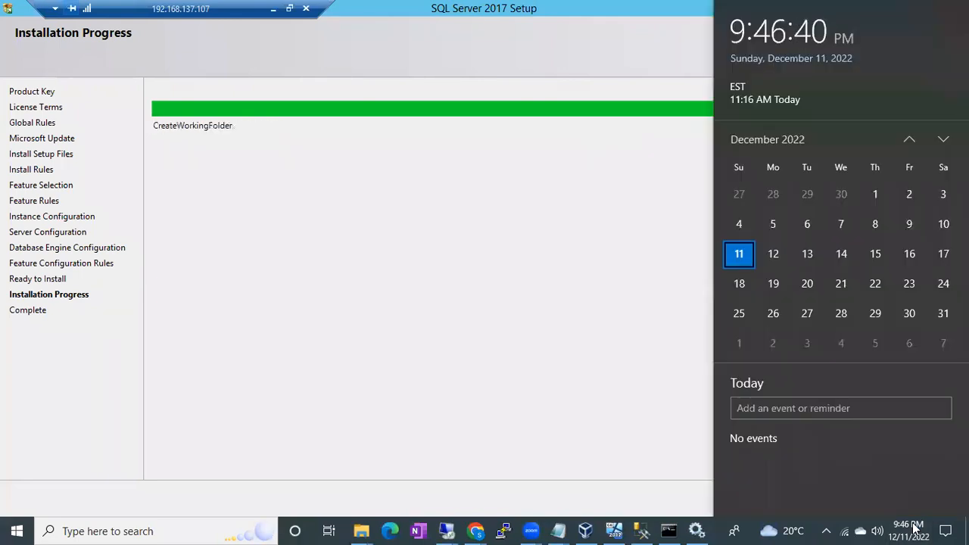
{"action": "left_click", "coordinate": [578, 318]}
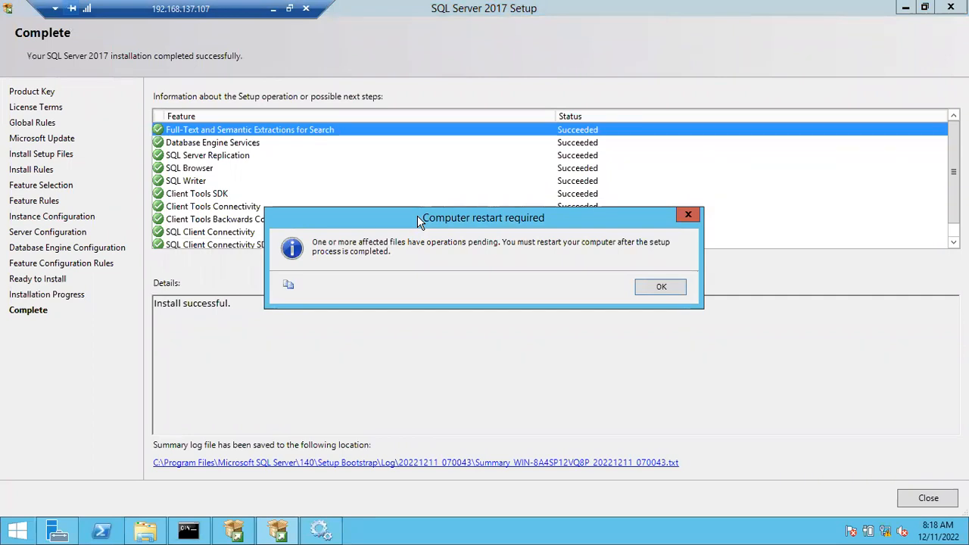
Acknowledge the computer restart notice and review the status of each installed feature, from Full-Text and Semantic Extractions for Search to Setup Support Files.
{"action": "left_click", "coordinate": [649, 286]}
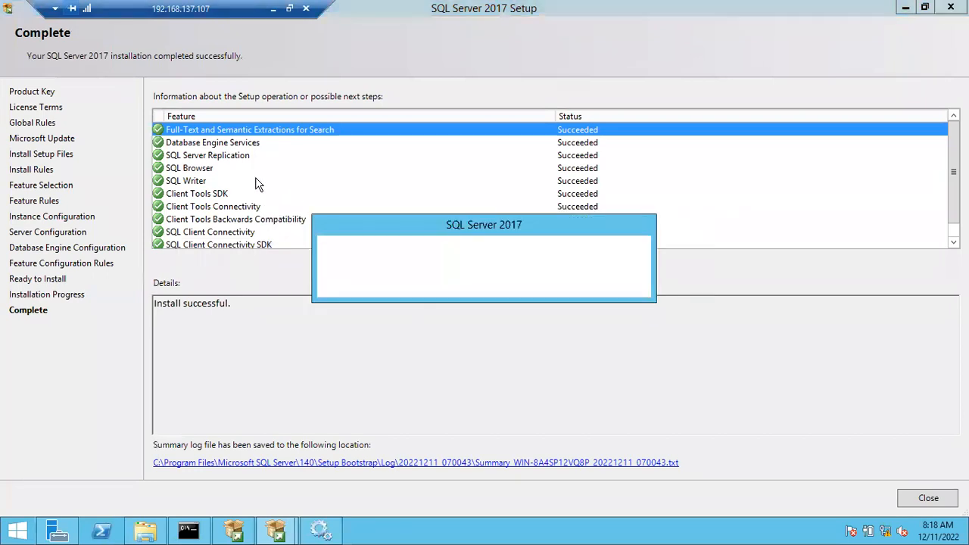
{"action": "left_click", "coordinate": [190, 141]}
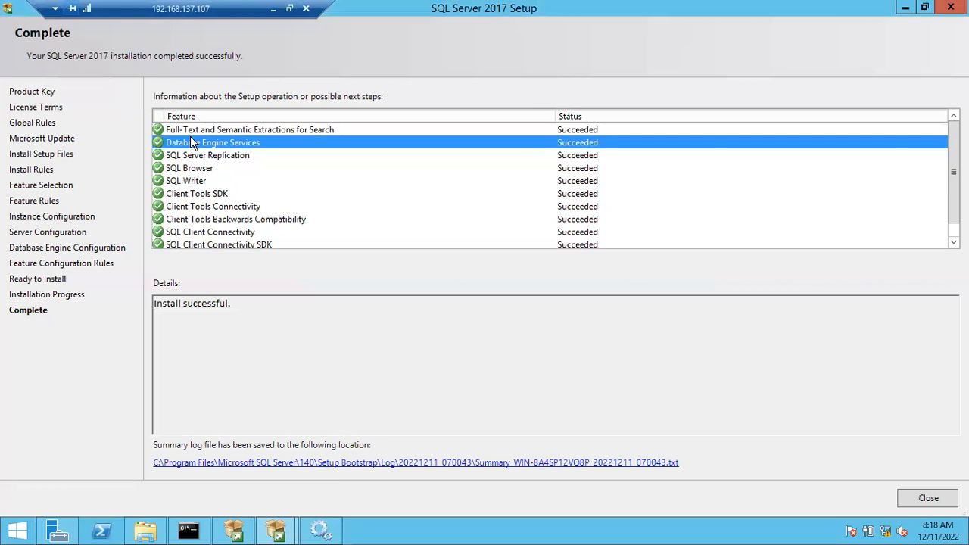
{"action": "left_click", "coordinate": [206, 130]}
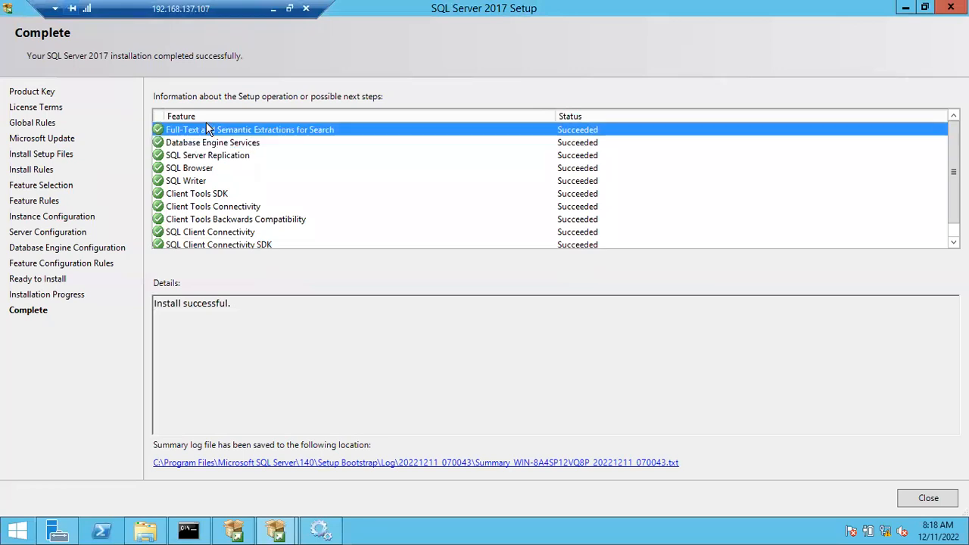
{"action": "left_click", "coordinate": [200, 157]}
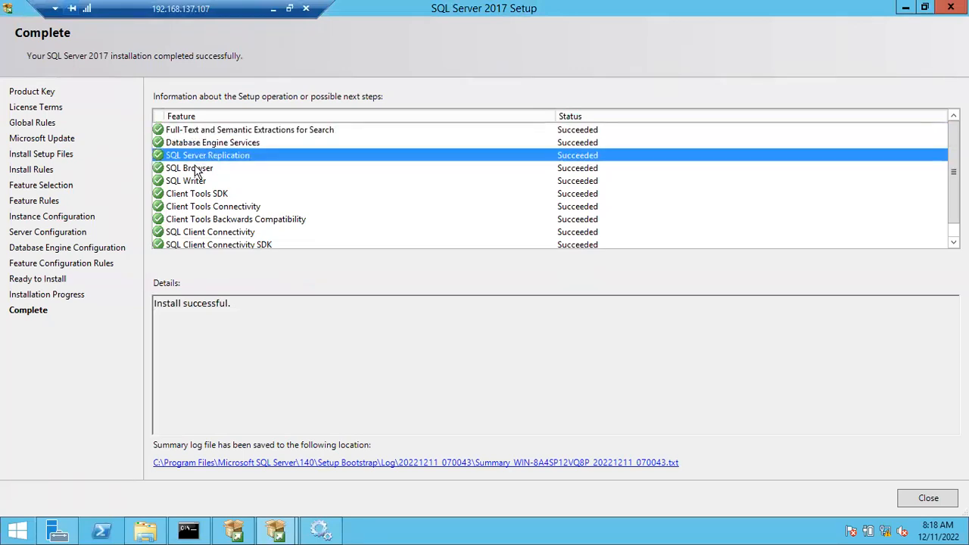
{"action": "left_click", "coordinate": [195, 170]}
{"action": "left_click", "coordinate": [195, 182]}
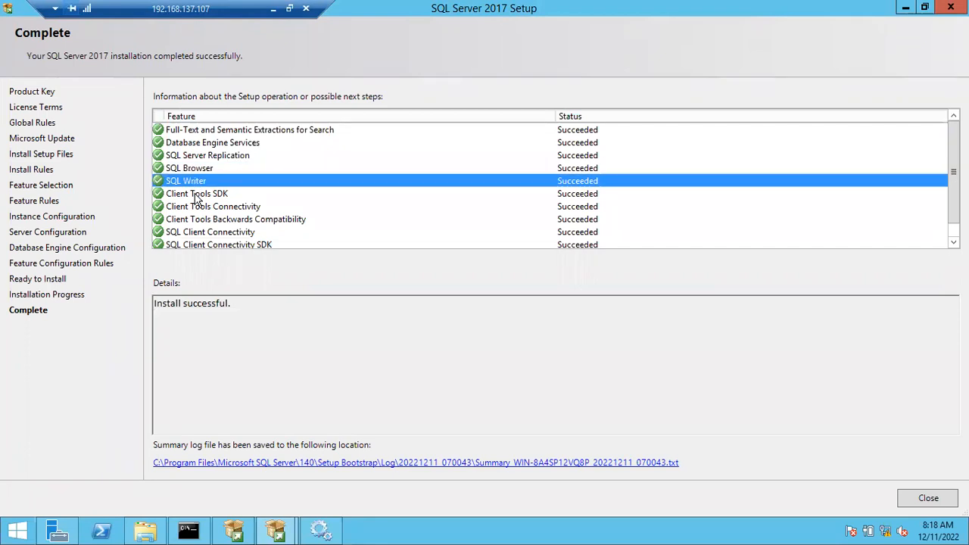
{"action": "left_click", "coordinate": [196, 194]}
{"action": "scroll", "coordinate": [227, 212], "scroll_direction": "down", "scroll_amount": 1}
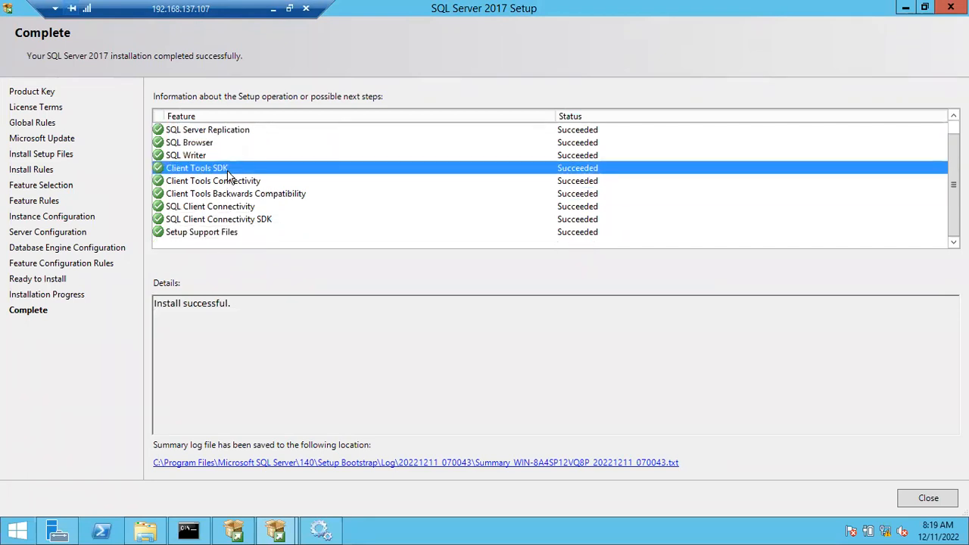
{"action": "scroll", "coordinate": [216, 195], "scroll_direction": "up", "scroll_amount": 1}
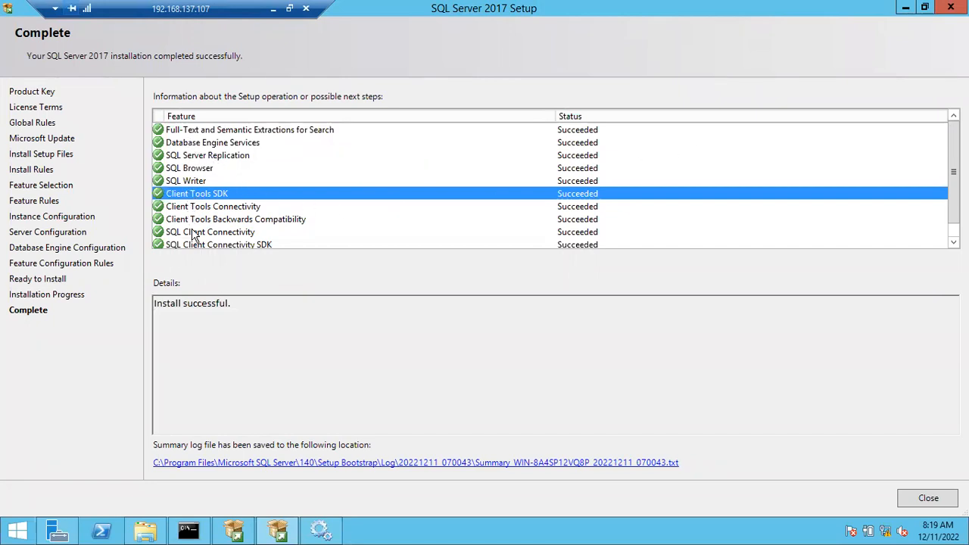
{"action": "scroll", "coordinate": [193, 237], "scroll_direction": "down", "scroll_amount": 1}
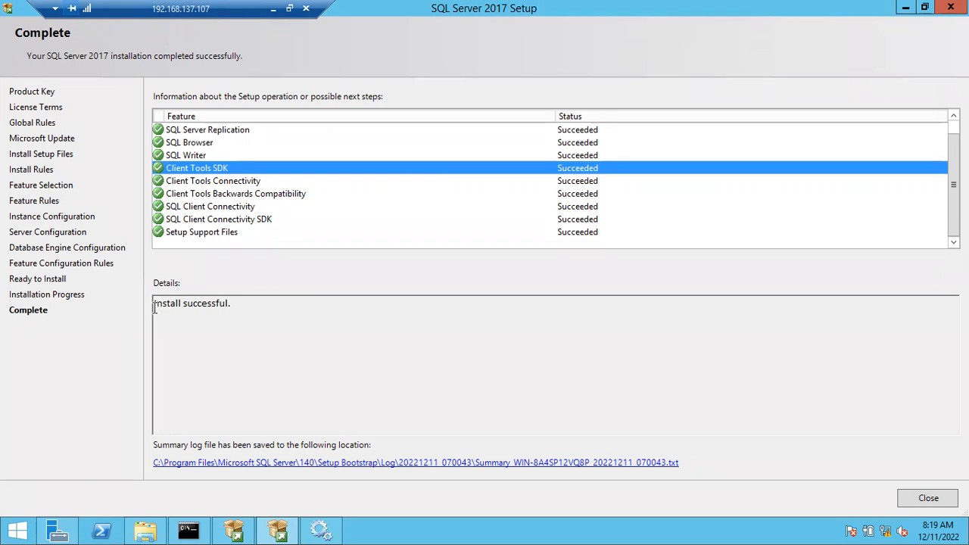
Highlight the installation result in the details and recheck the feature list, including Database Engine Services.
{"action": "left_click_drag", "start_coordinate": [154, 303], "coordinate": [232, 301]}
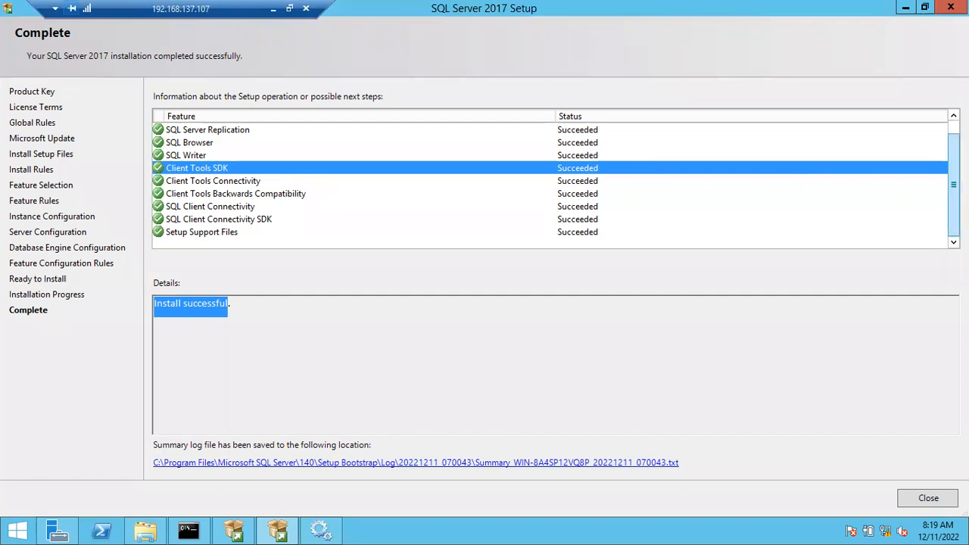
{"action": "scroll", "coordinate": [405, 194], "scroll_direction": "up", "scroll_amount": 1}
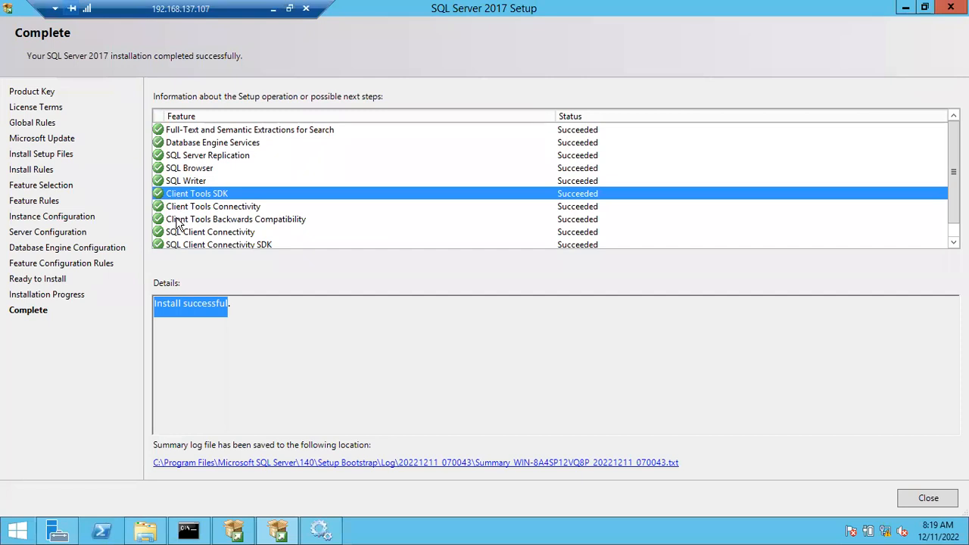
{"action": "left_click", "coordinate": [227, 307]}
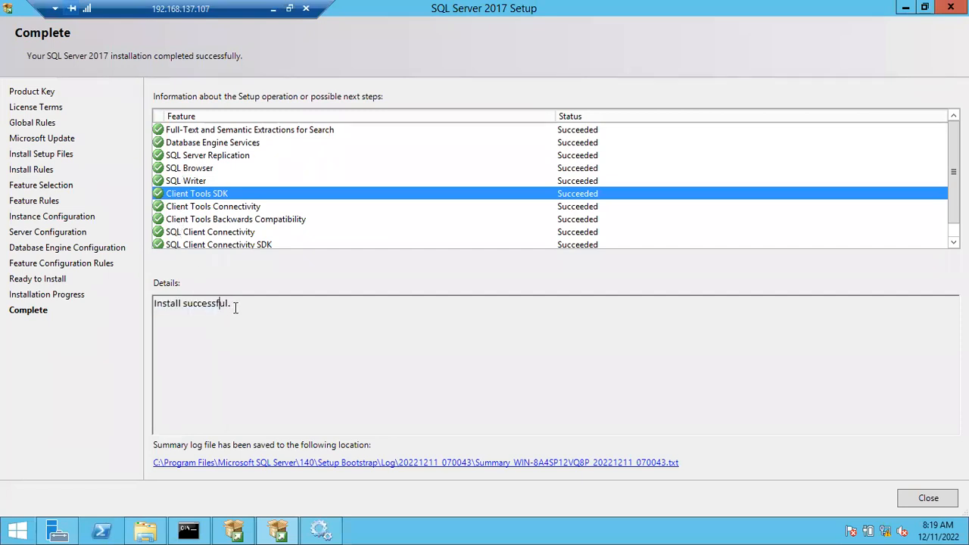
{"action": "left_click_drag", "start_coordinate": [234, 304], "coordinate": [156, 305]}
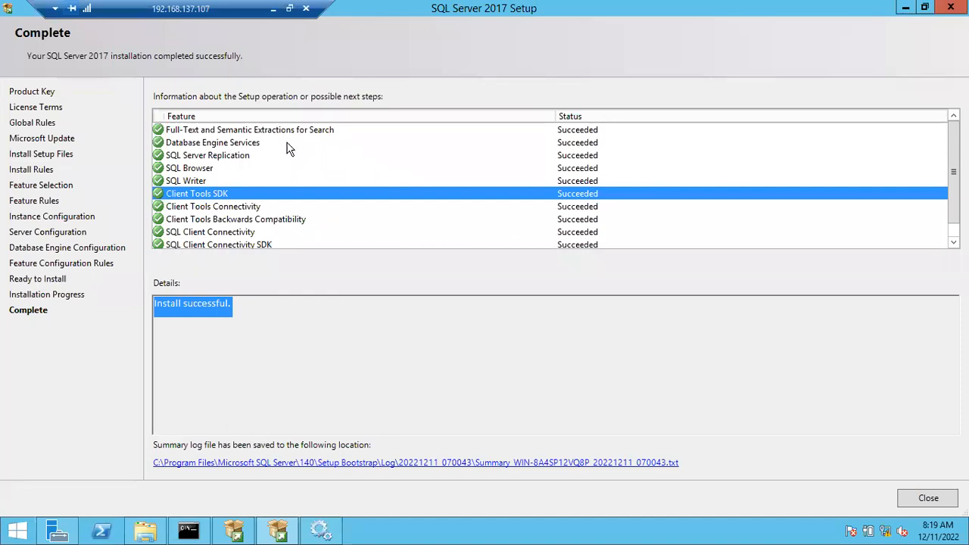
{"action": "left_click", "coordinate": [233, 142]}
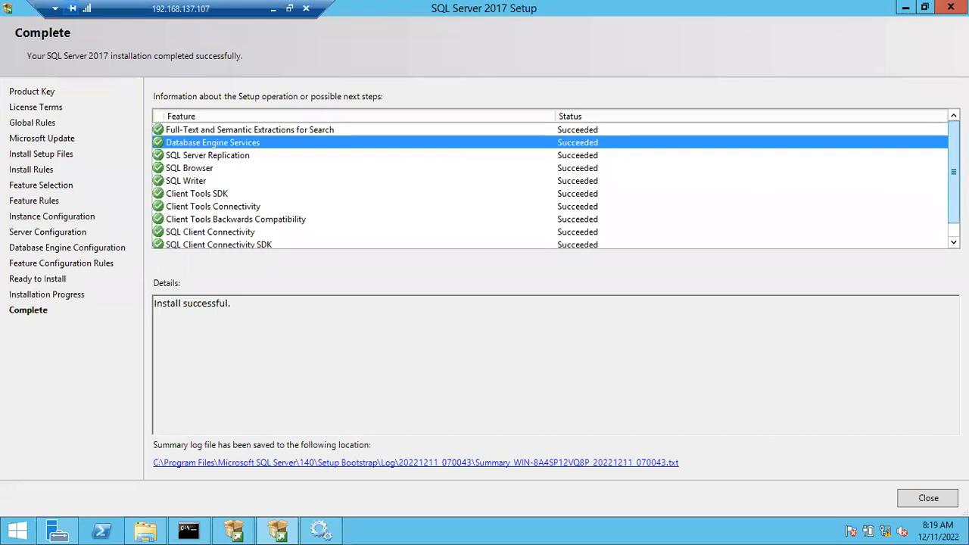
{"action": "left_click_drag", "start_coordinate": [953, 172], "coordinate": [953, 184]}
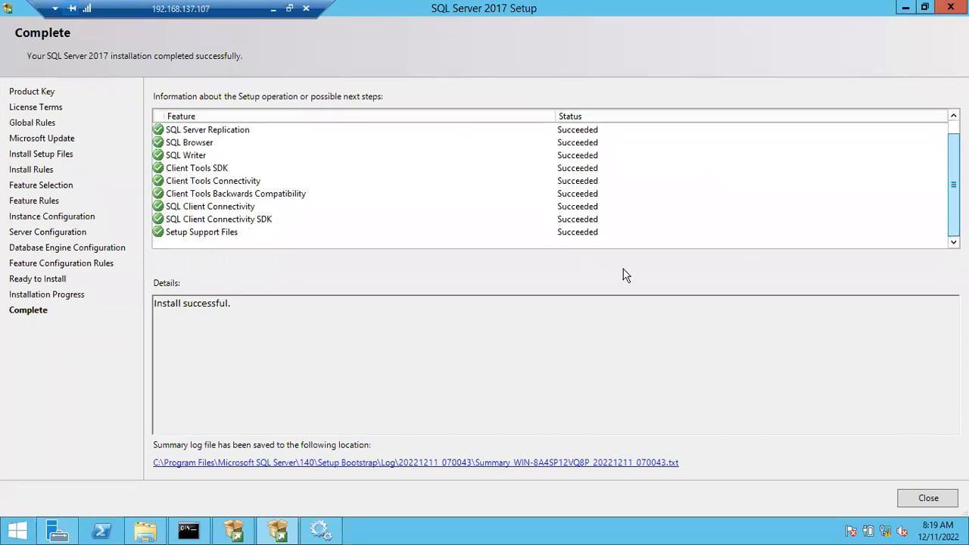
Close the completed SQL Server 2017 Setup wizard and minimize the SQL Server Installation Center.
{"action": "left_click", "coordinate": [918, 497]}
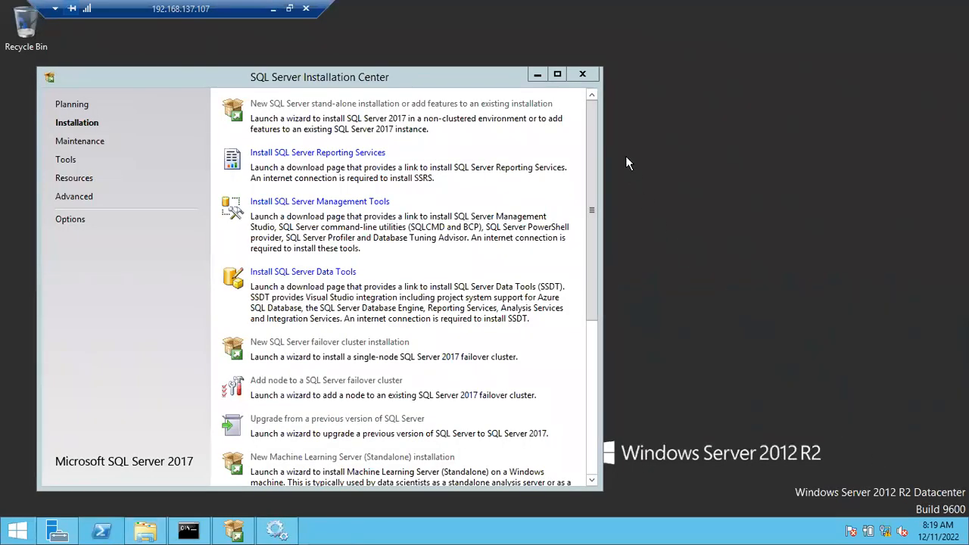
{"action": "left_click", "coordinate": [541, 81]}
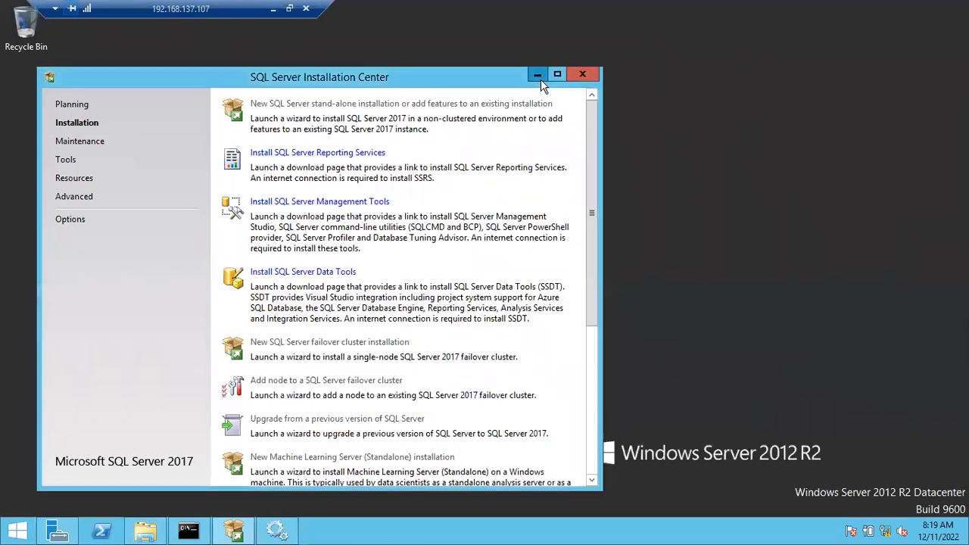
{"action": "left_click", "coordinate": [540, 78]}
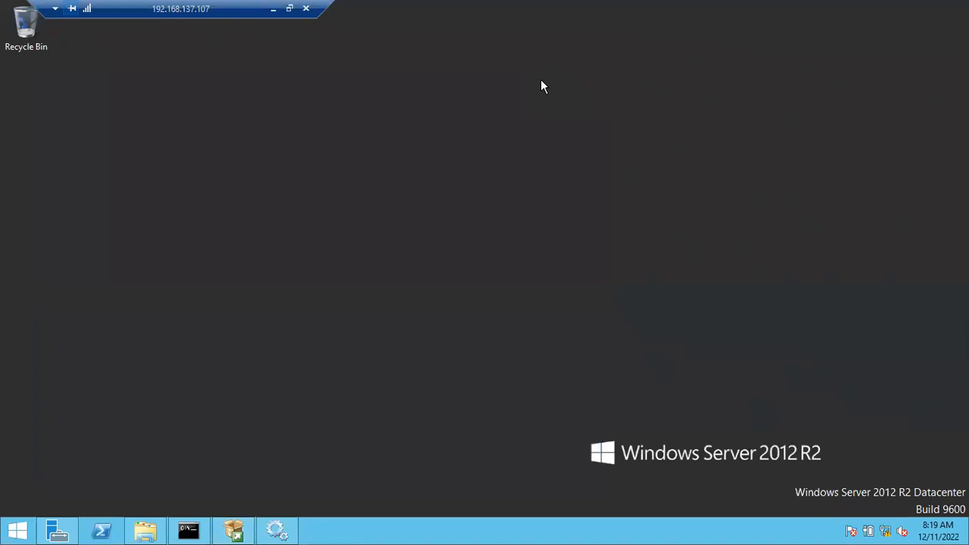